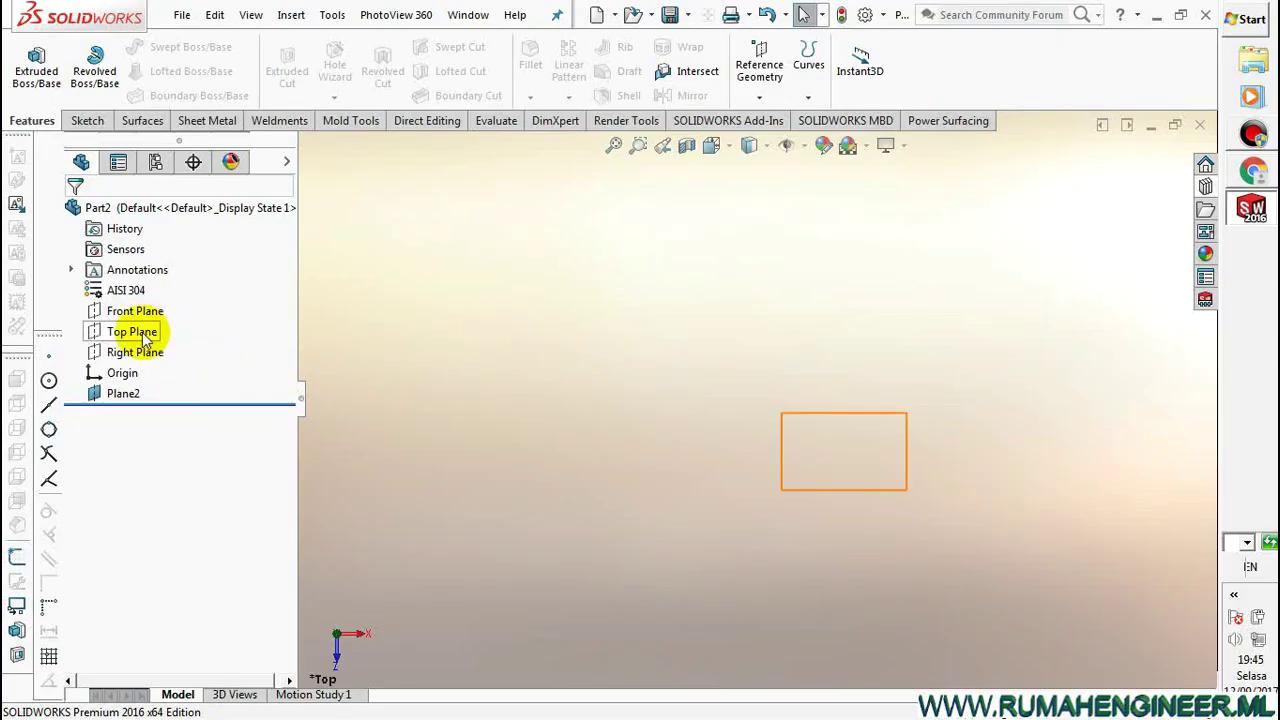
Start a sketch on the Top Plane and draw a circle centred on the origin
left_click(140, 332)
left_click(162, 308)
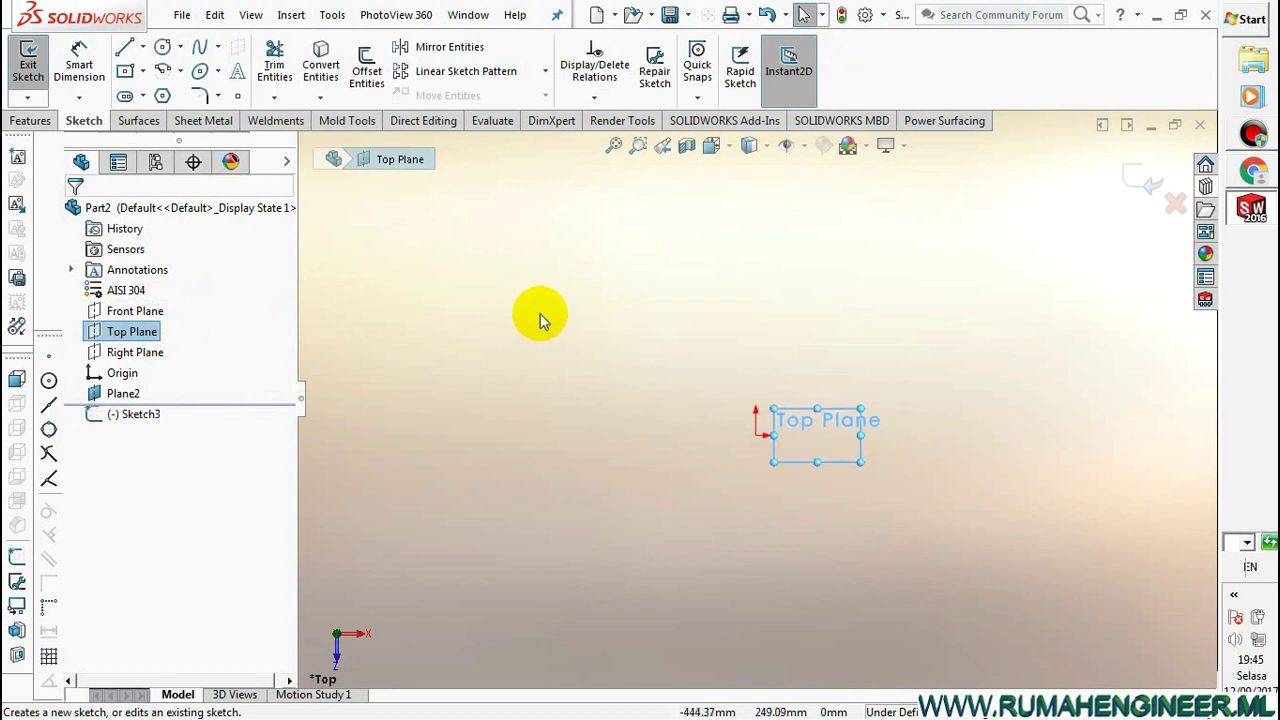
left_click(162, 52)
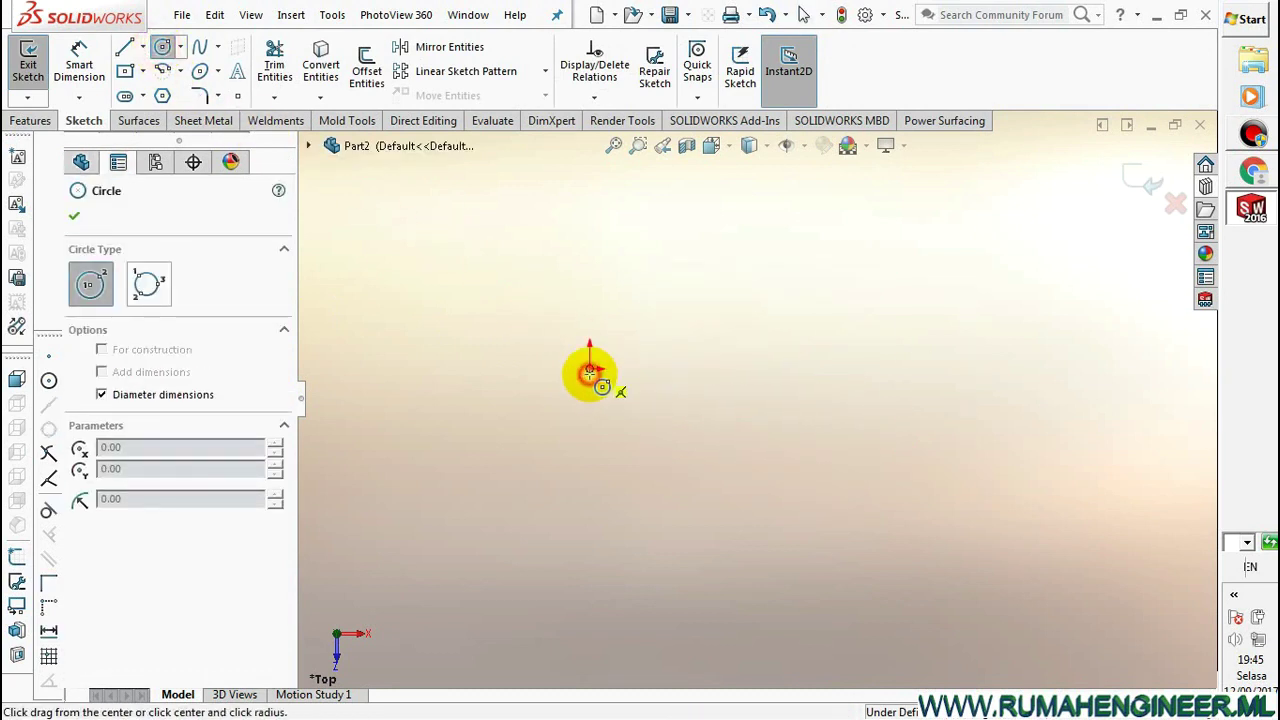
left_click_drag(590, 373, 737, 419)
Dimension the circle's diameter to 500 mm and exit the dimension tool
right_click(823, 343)
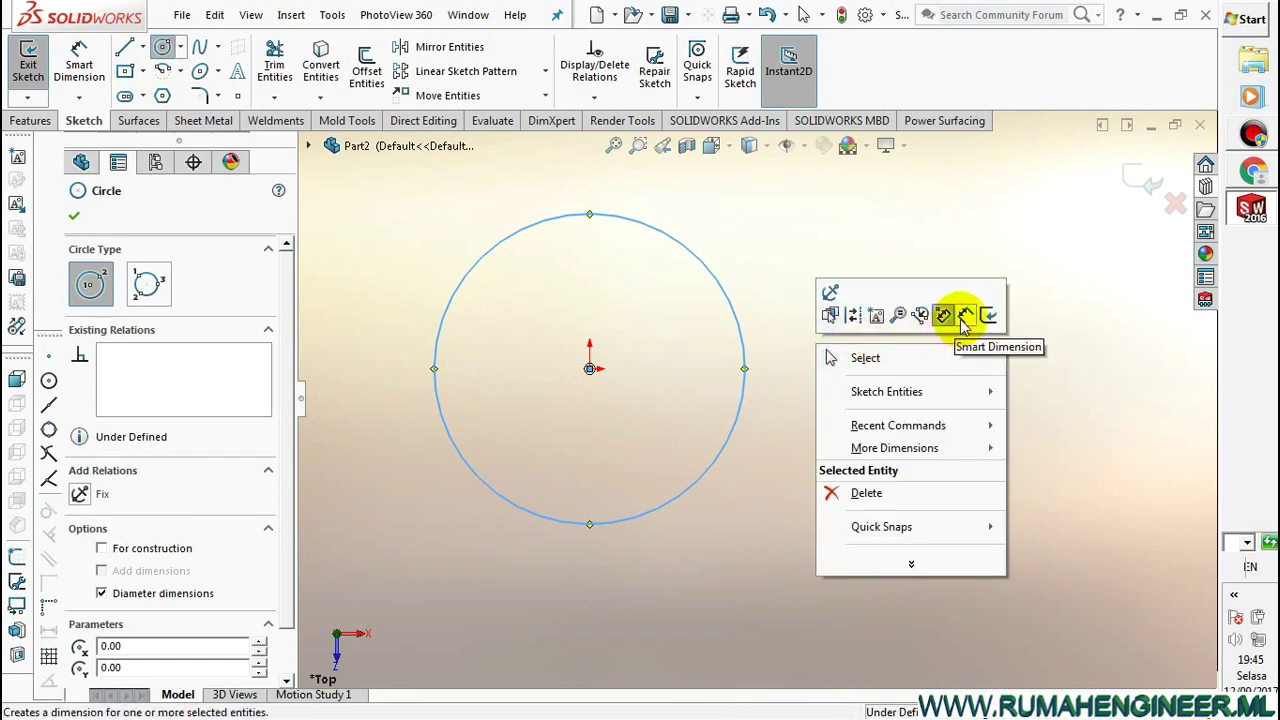
left_click(964, 318)
left_click(753, 363)
left_click(800, 343)
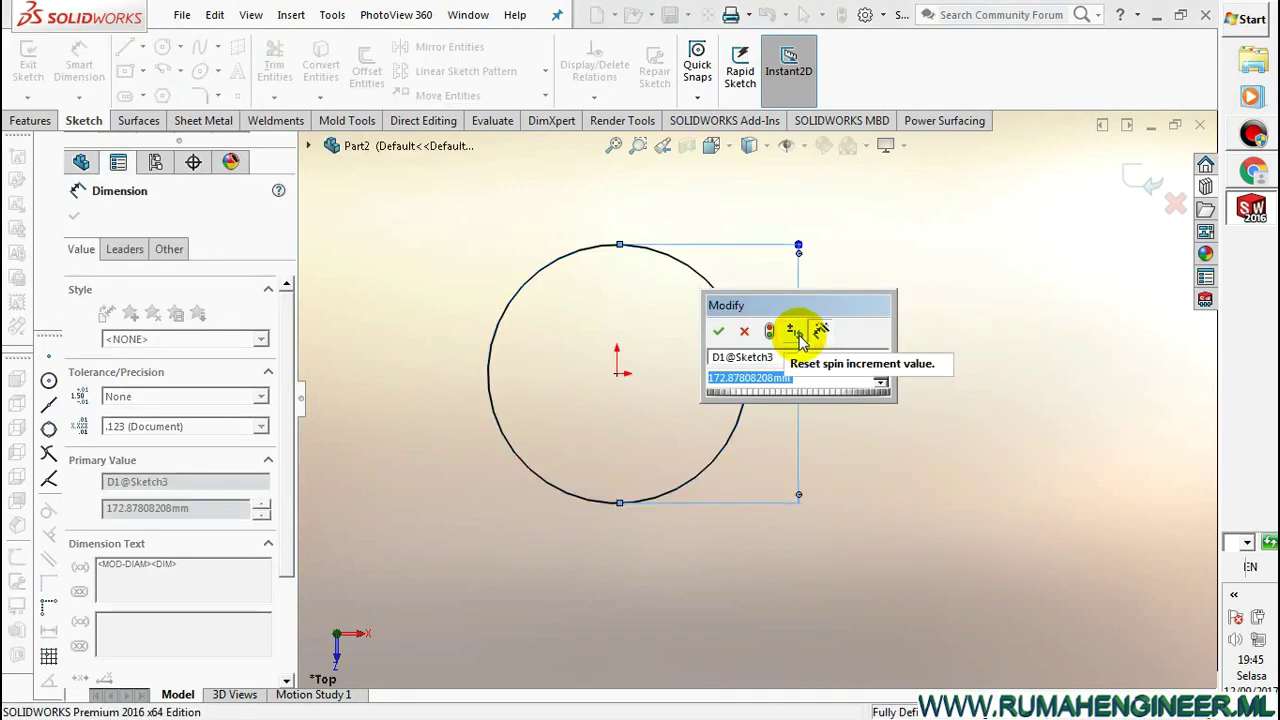
type("500")
key("Return")
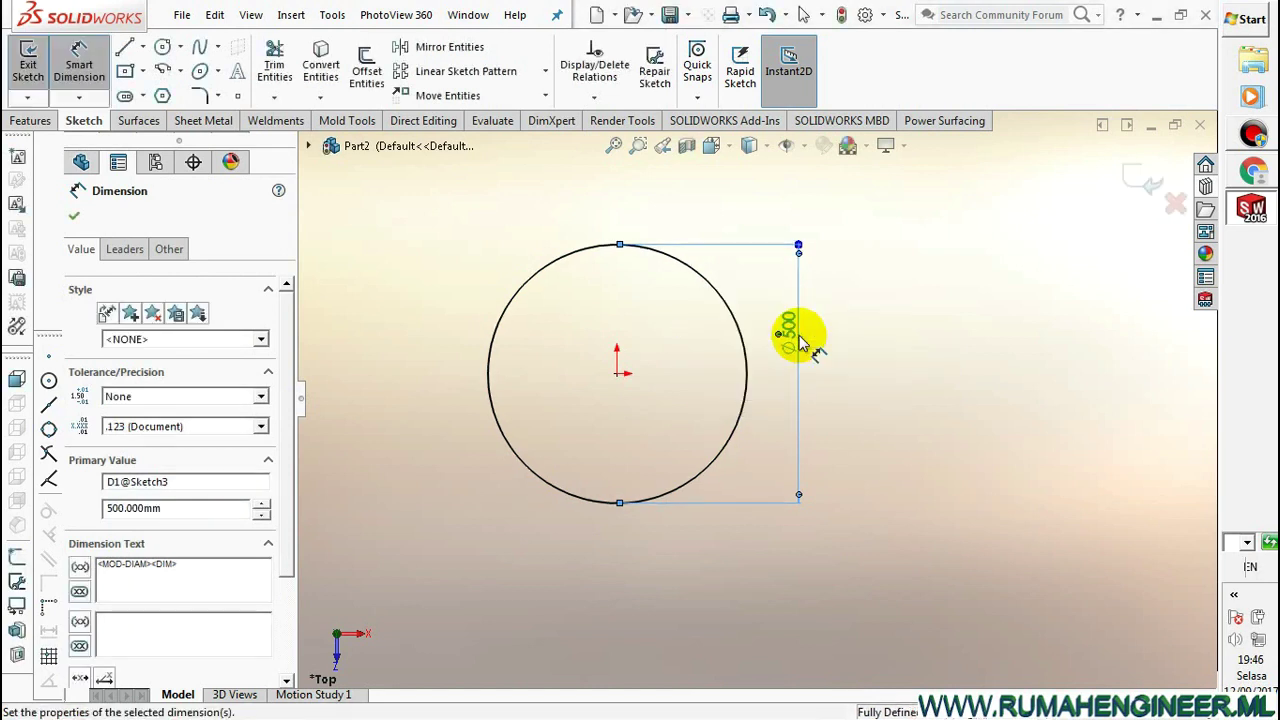
left_click(828, 336)
right_click(826, 331)
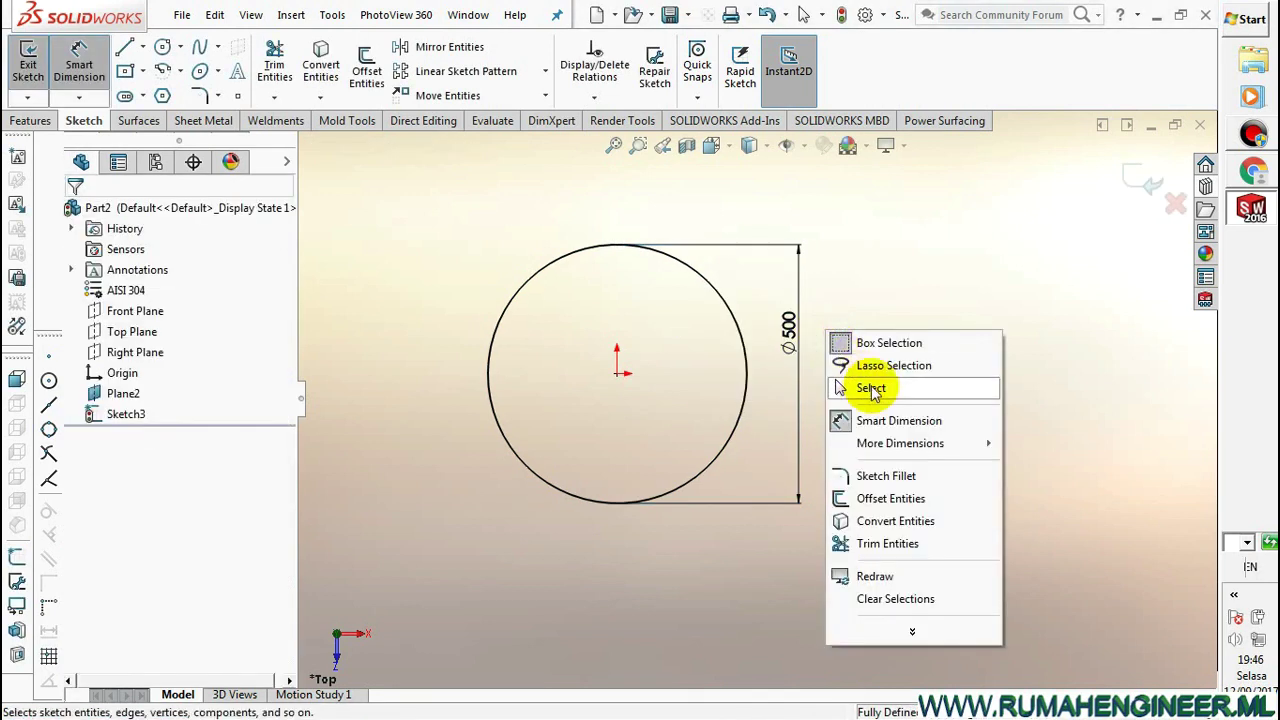
left_click(871, 390)
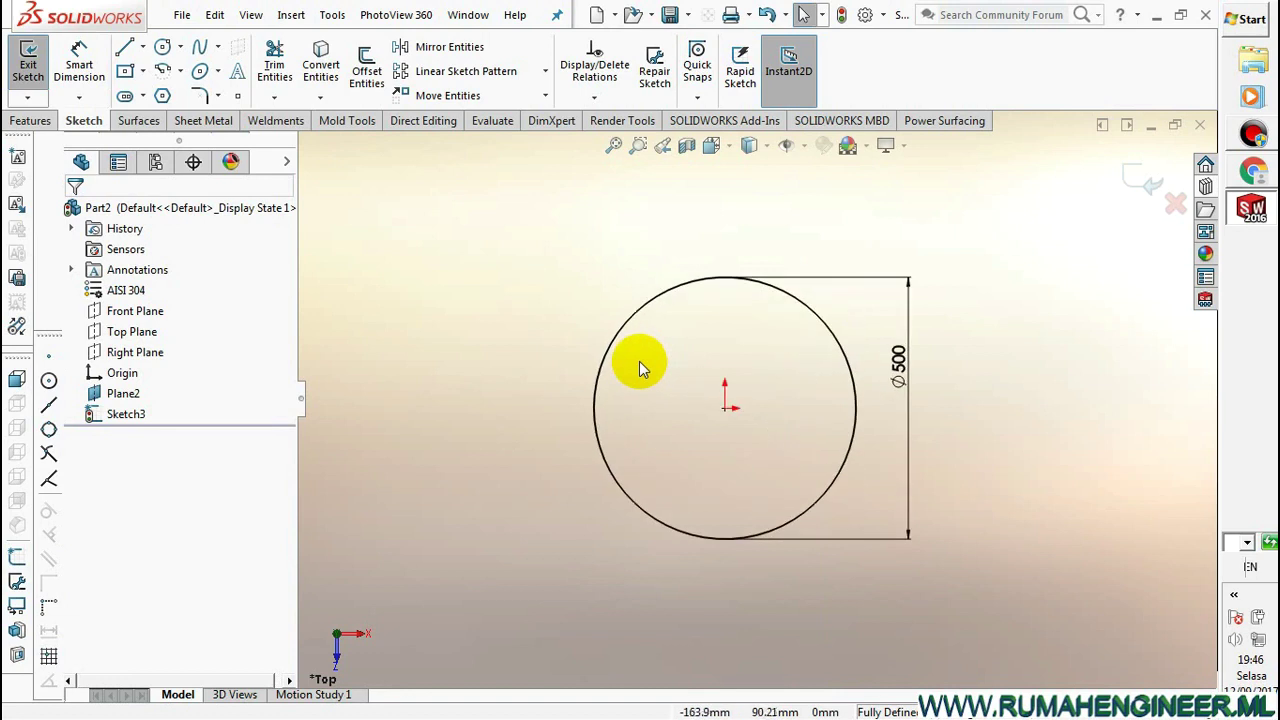
left_click(30, 120)
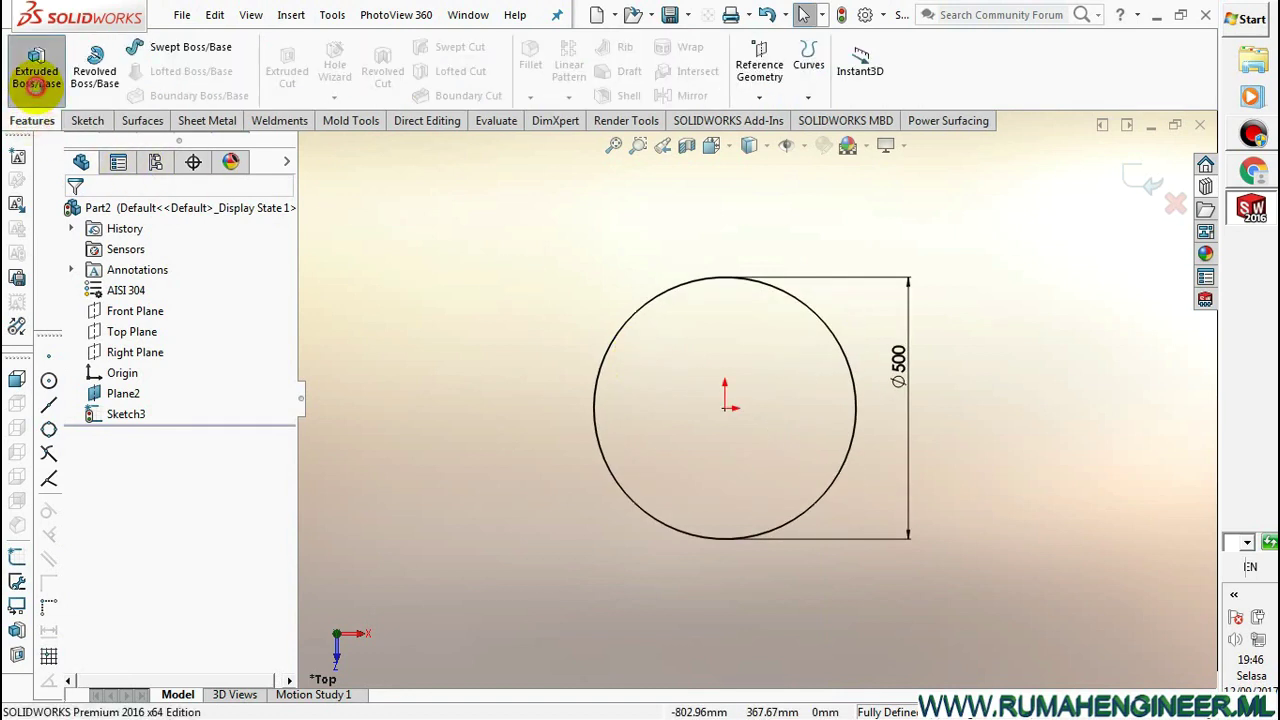
Extrude the 500 mm circle Mid Plane to a 1200 mm depth, forming Boss-Extrude1
left_click(36, 70)
left_click(197, 333)
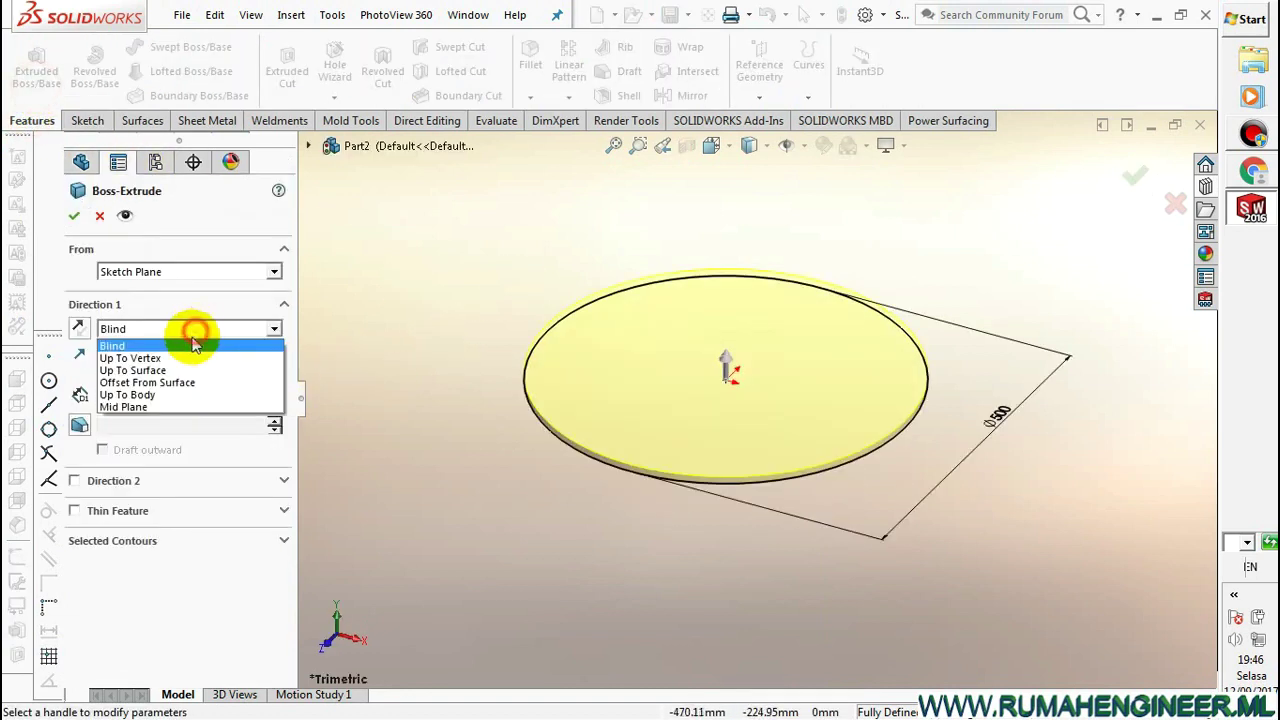
left_click(190, 404)
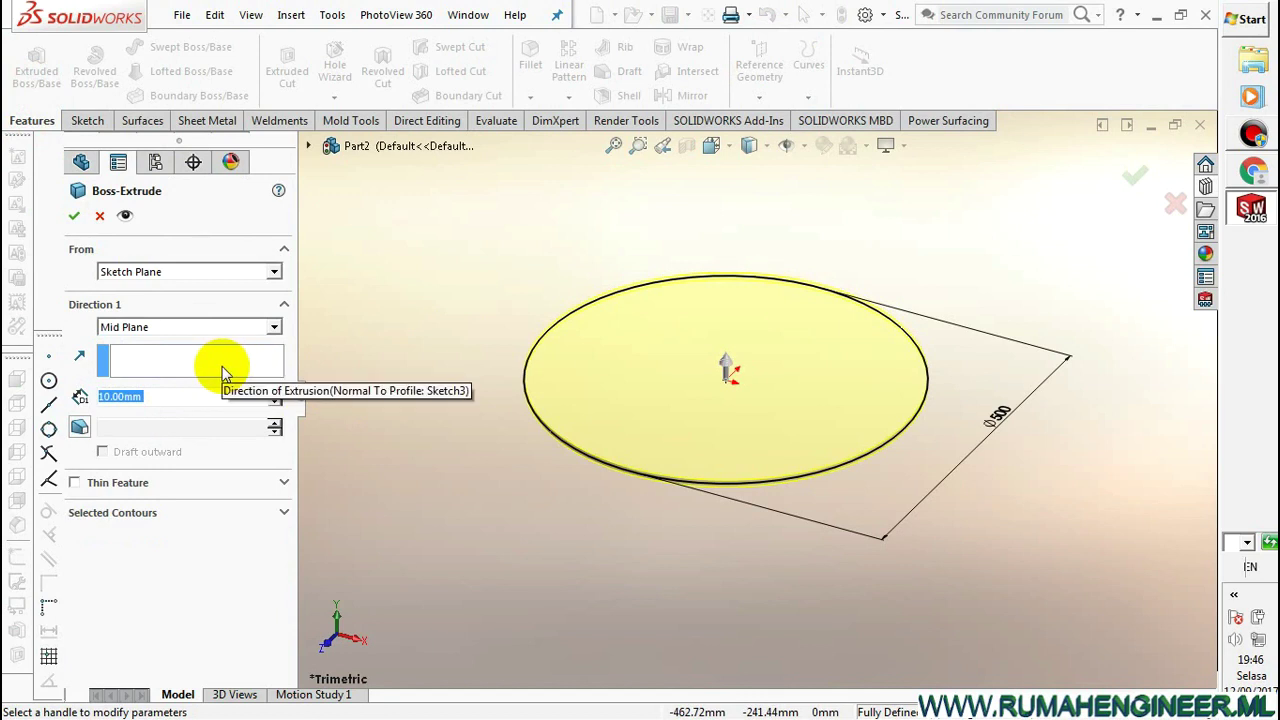
type("1200")
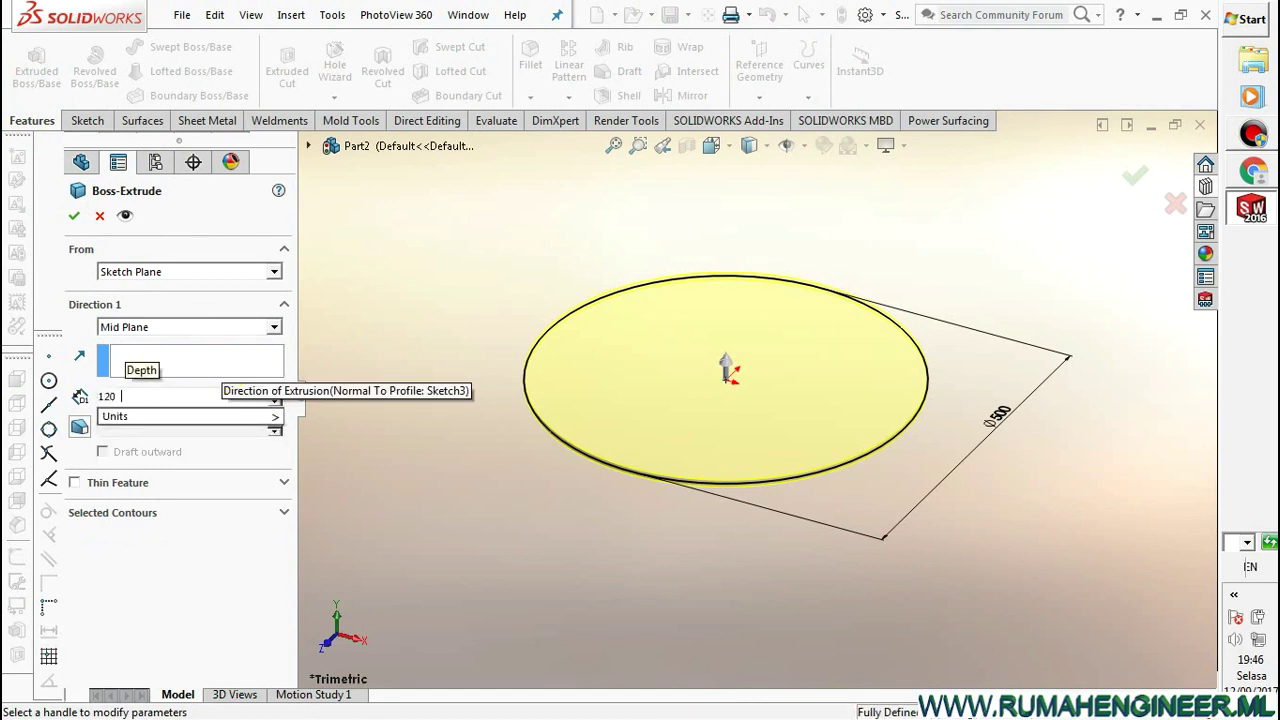
key("Return")
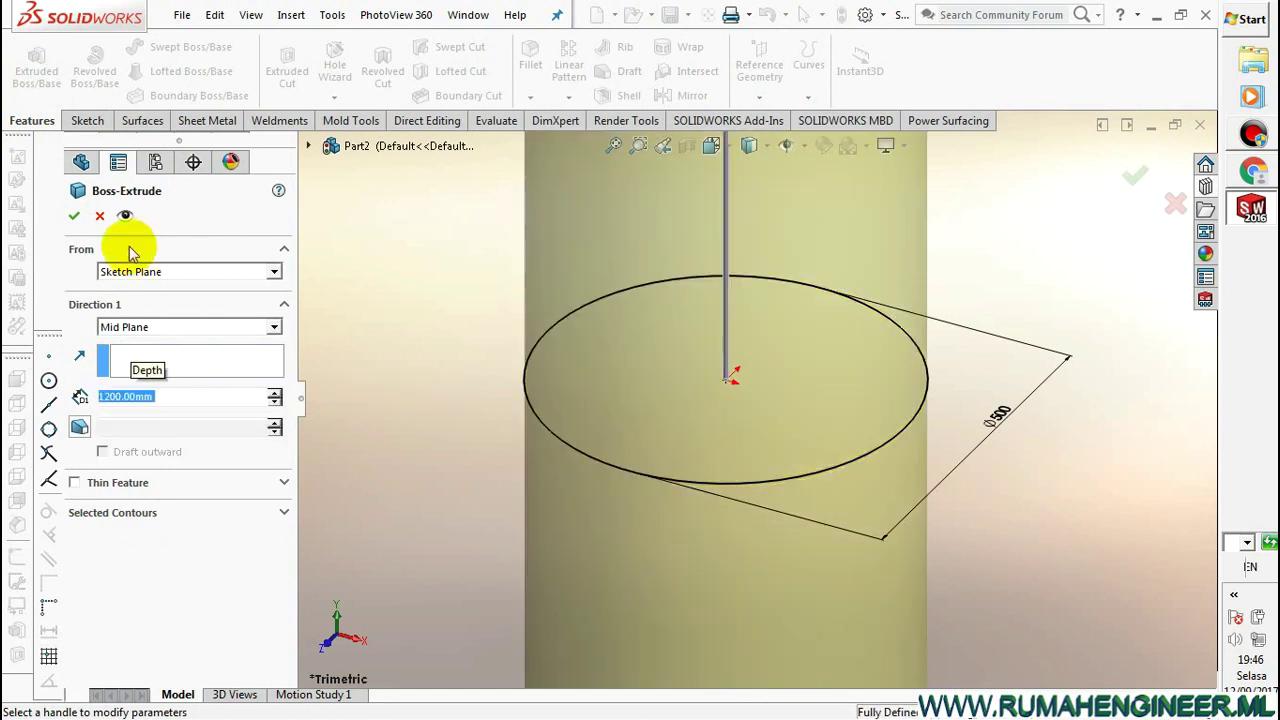
left_click(73, 215)
key("f")
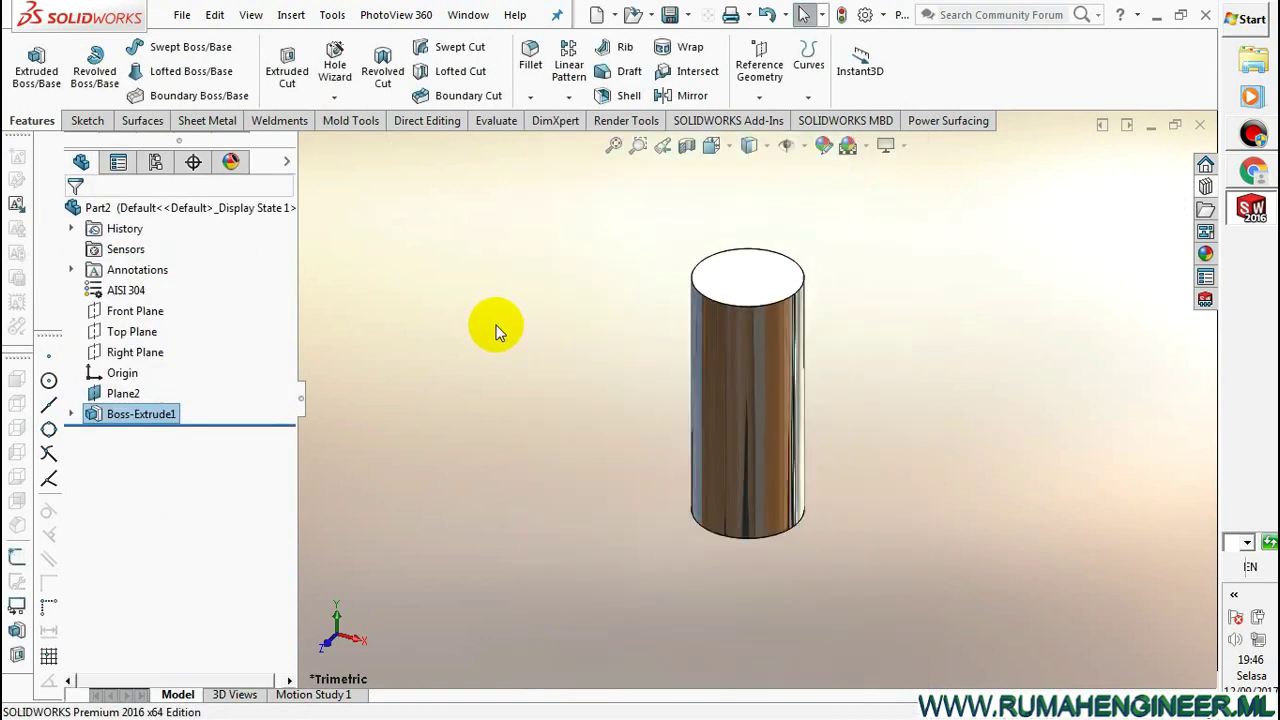
left_click(712, 146)
Shell the cylinder with a 2 mm wall, removing both its top and bottom faces
left_click(731, 224)
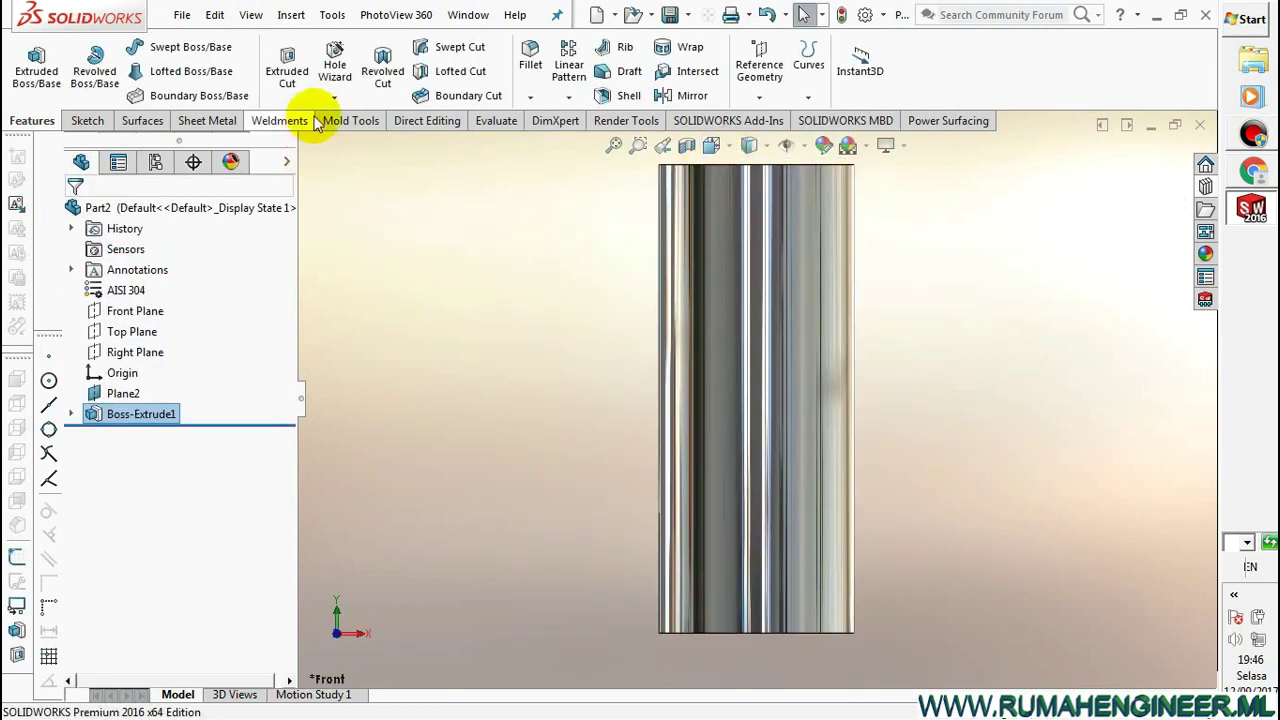
left_click(645, 97)
middle_click_drag(590, 221, 580, 334)
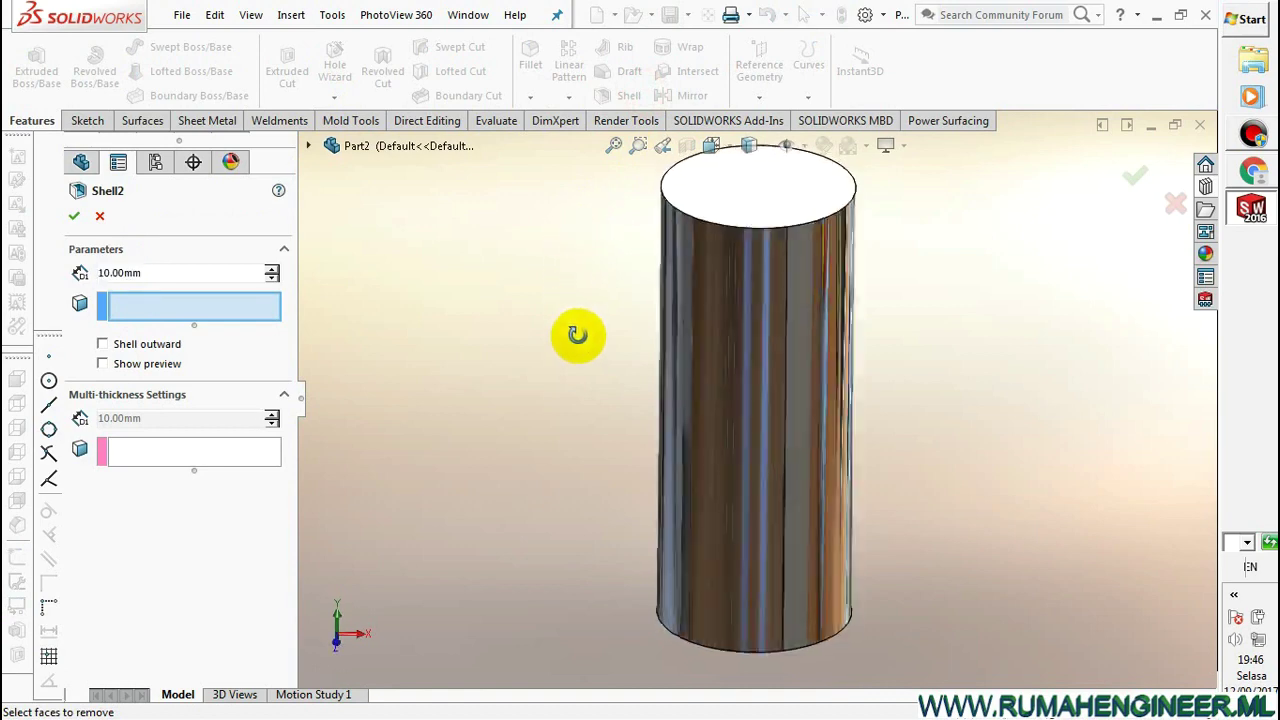
left_click(737, 190)
middle_click_drag(609, 481, 729, 334)
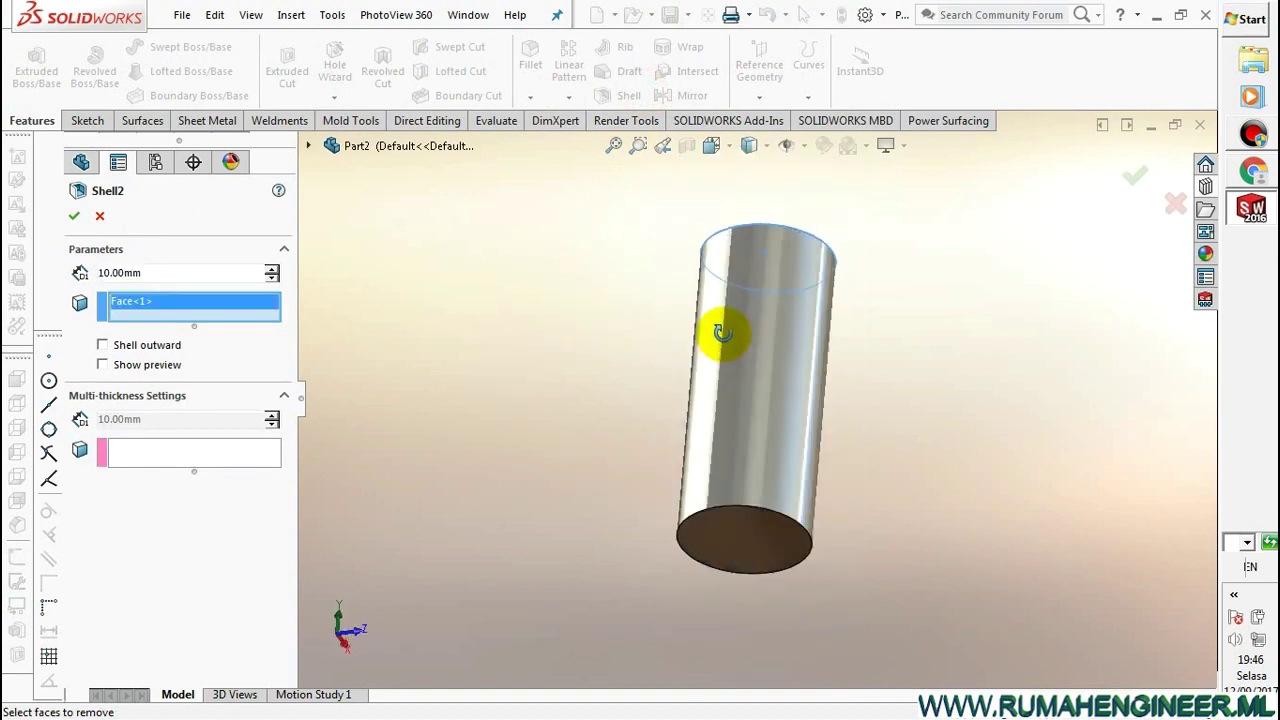
left_click(748, 540)
double_click(140, 272)
type("2")
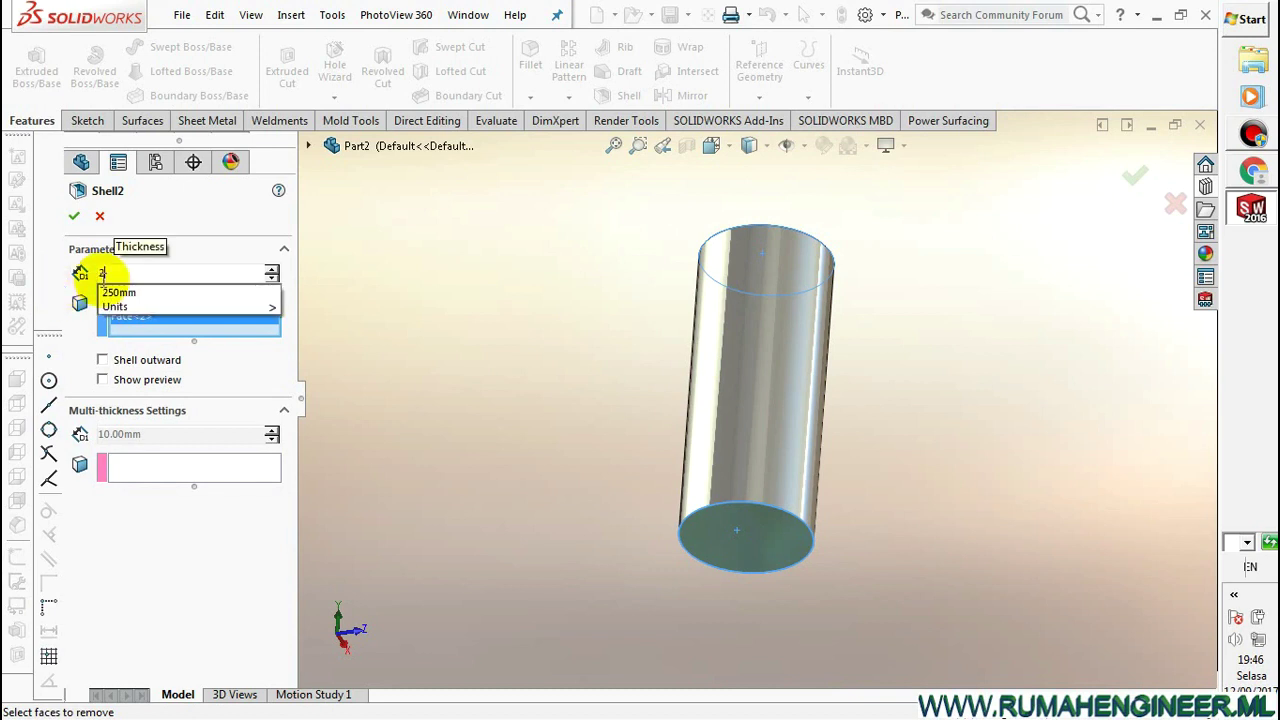
left_click(74, 218)
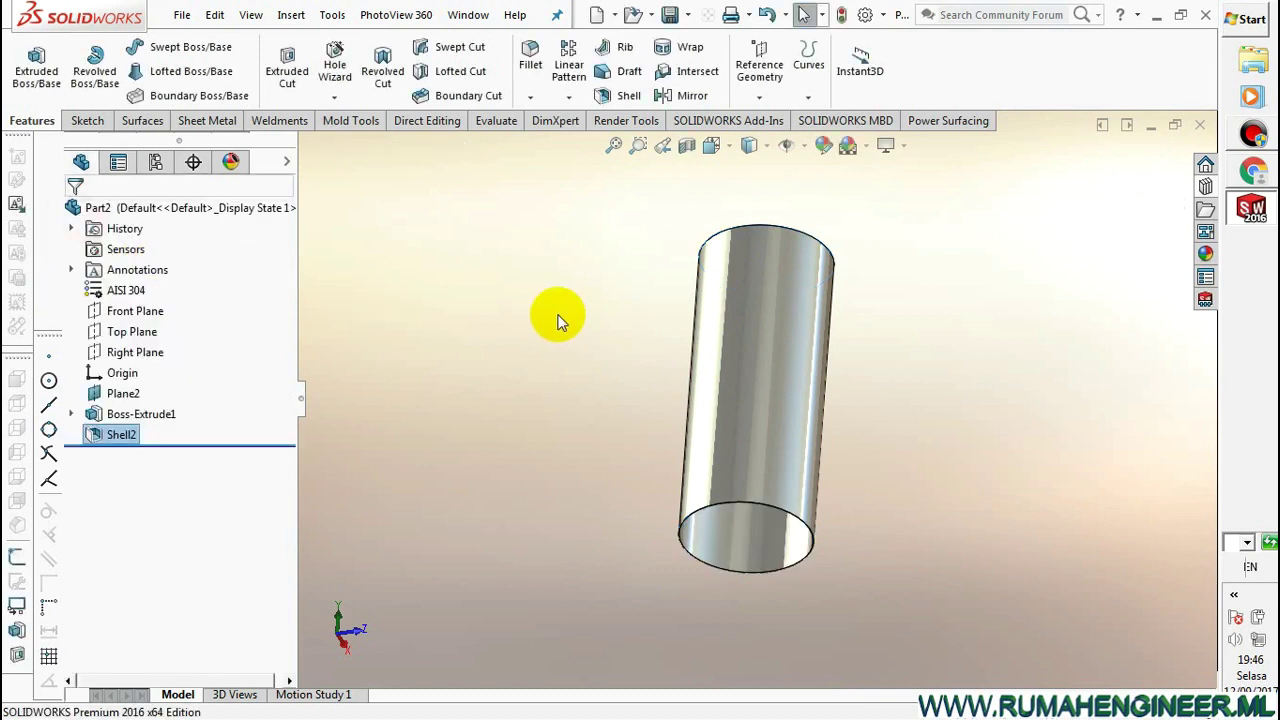
Switch to Front view and try saving over shell.SLDPRT, dismissing the file-already-open warning
left_click(711, 145)
left_click(737, 200)
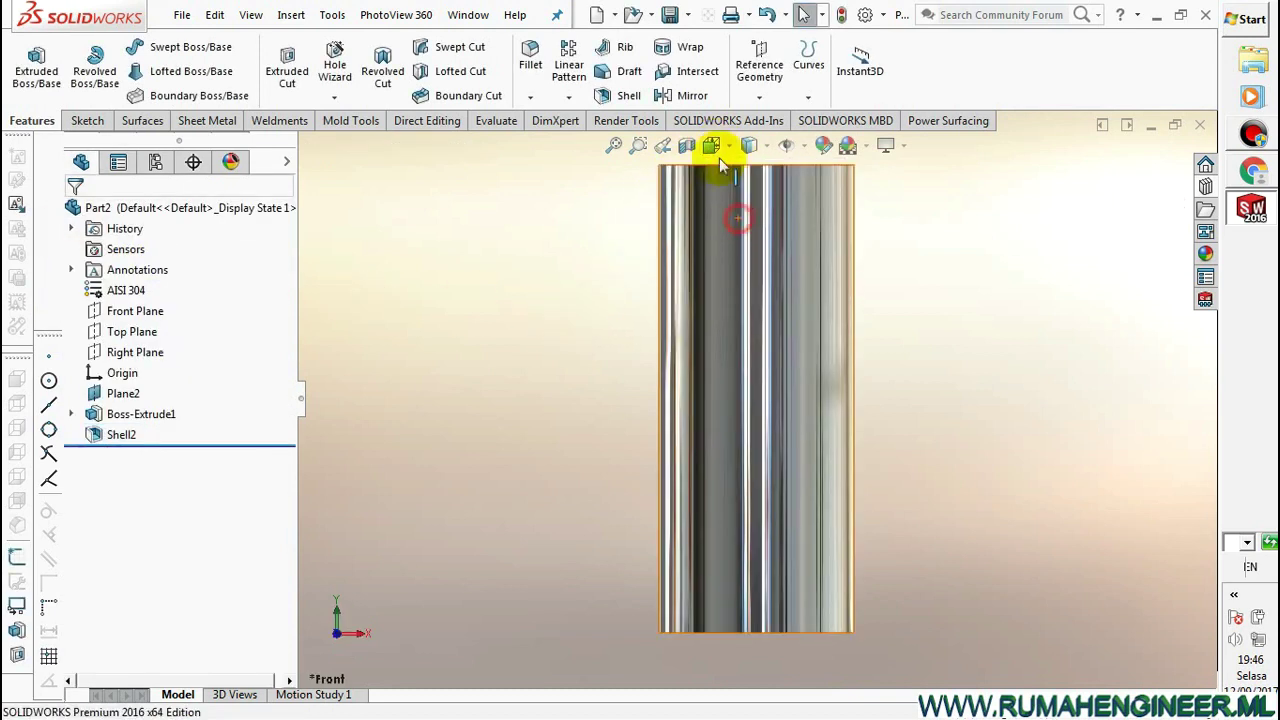
left_click(672, 15)
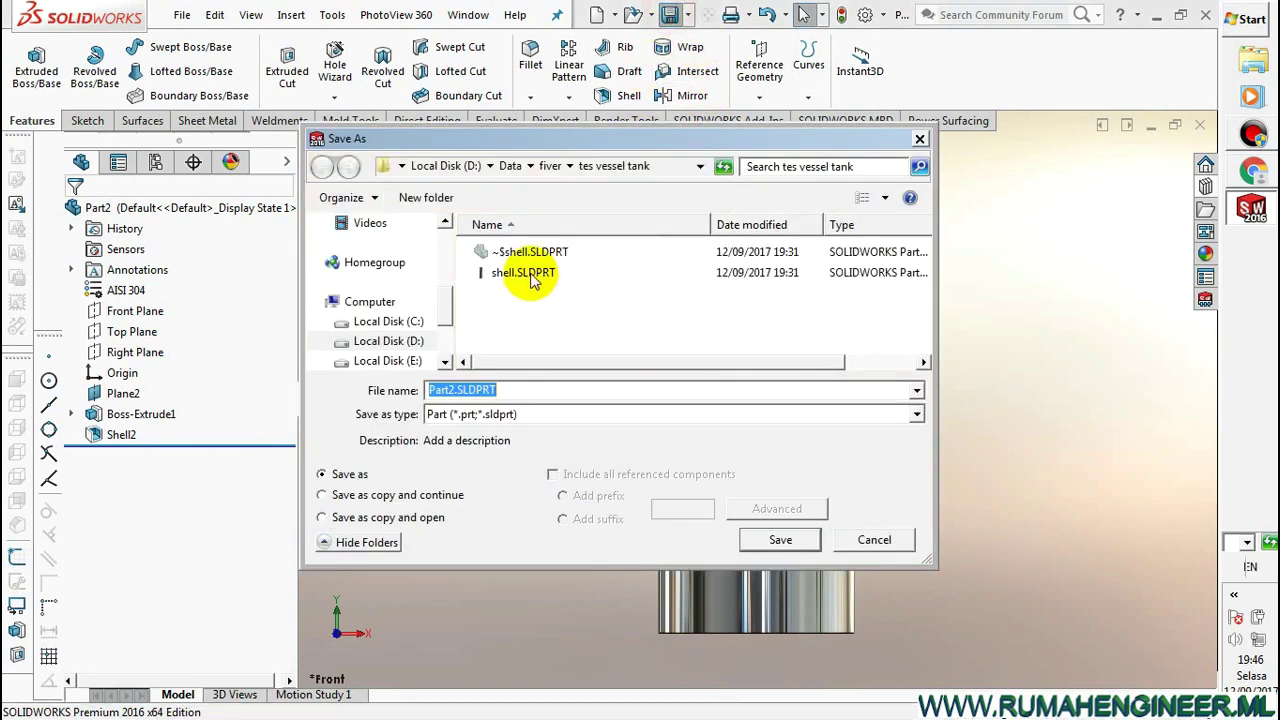
left_click(532, 275)
left_click(775, 541)
left_click(651, 370)
left_click(718, 370)
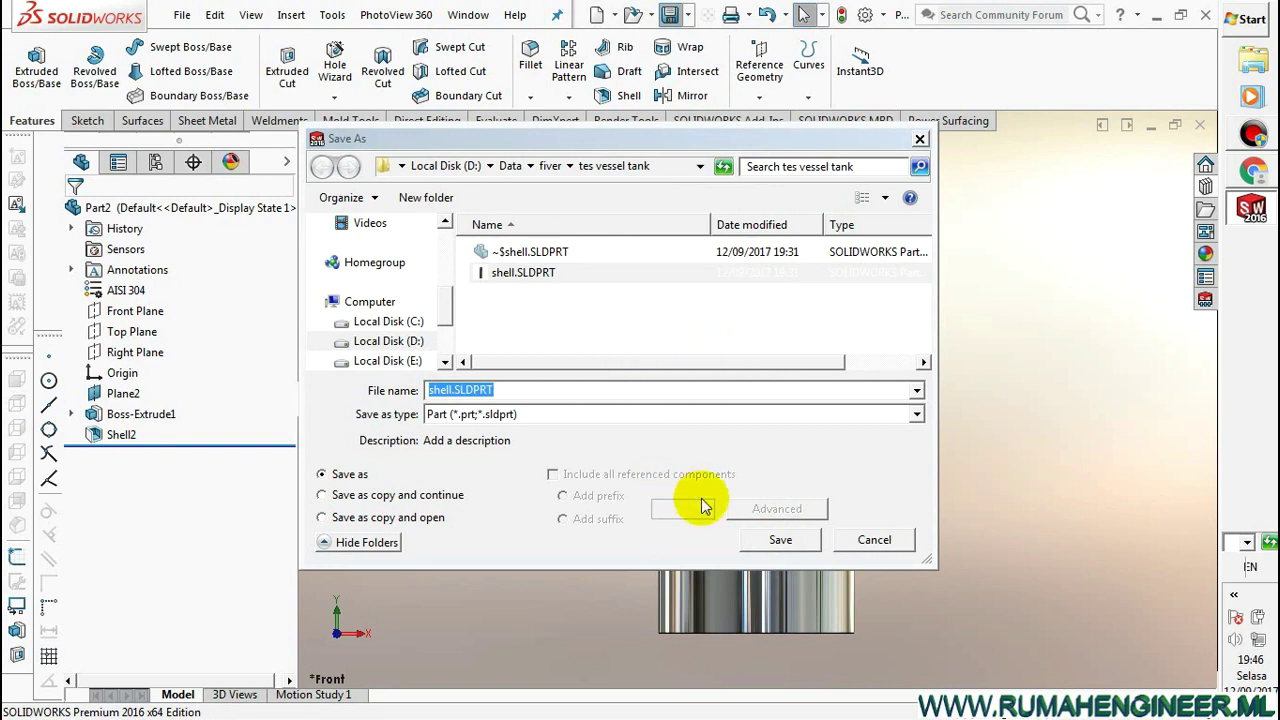
Save the part as shellb.SLDPRT instead
left_click(522, 388)
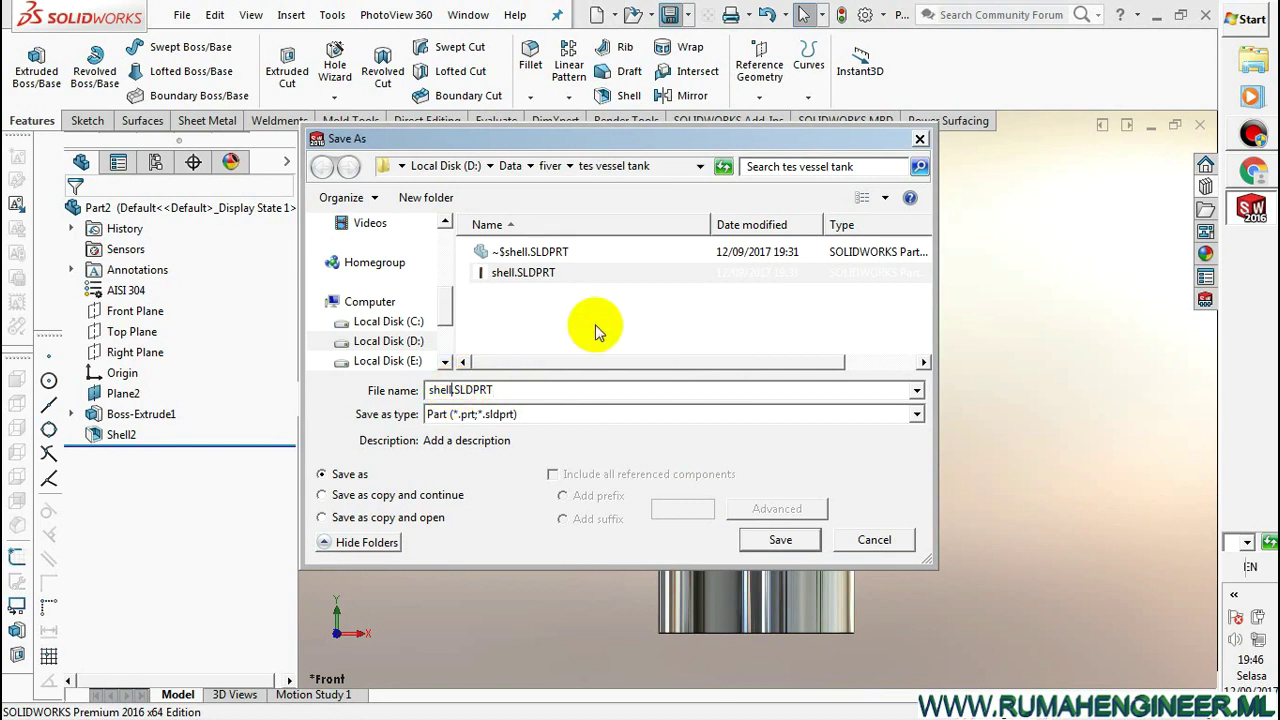
type("b")
left_click(767, 538)
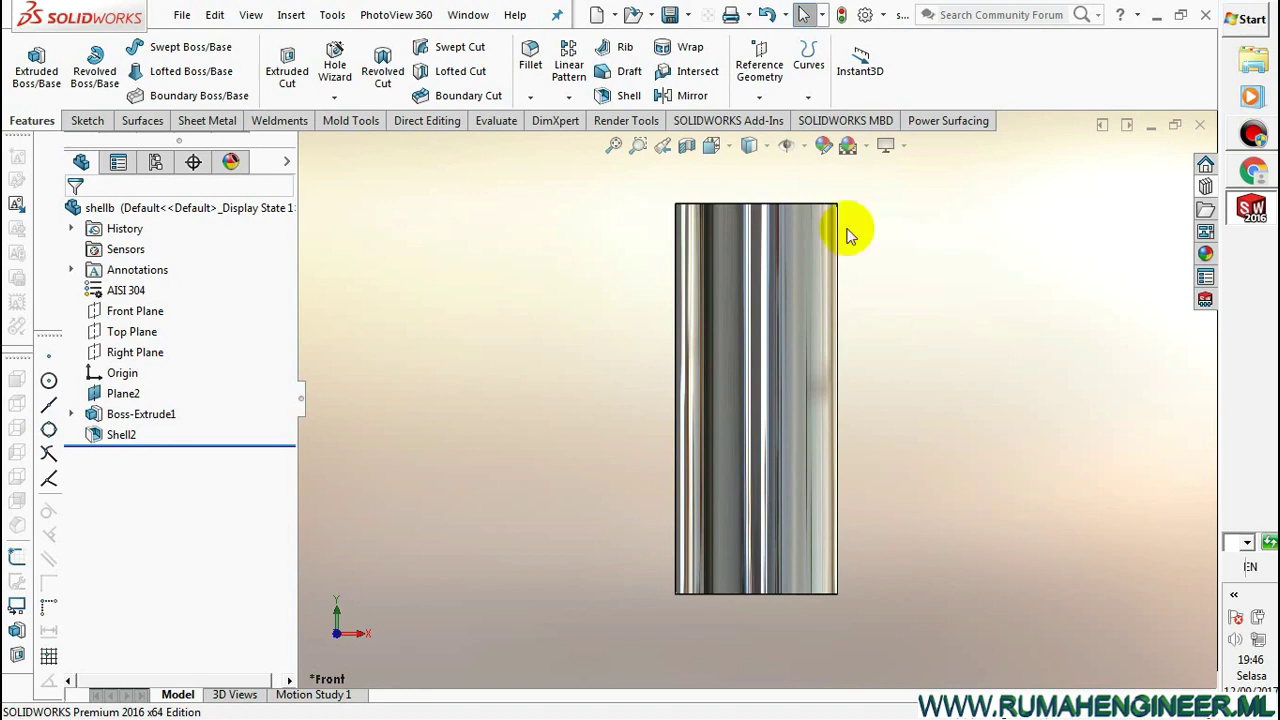
left_click(597, 14)
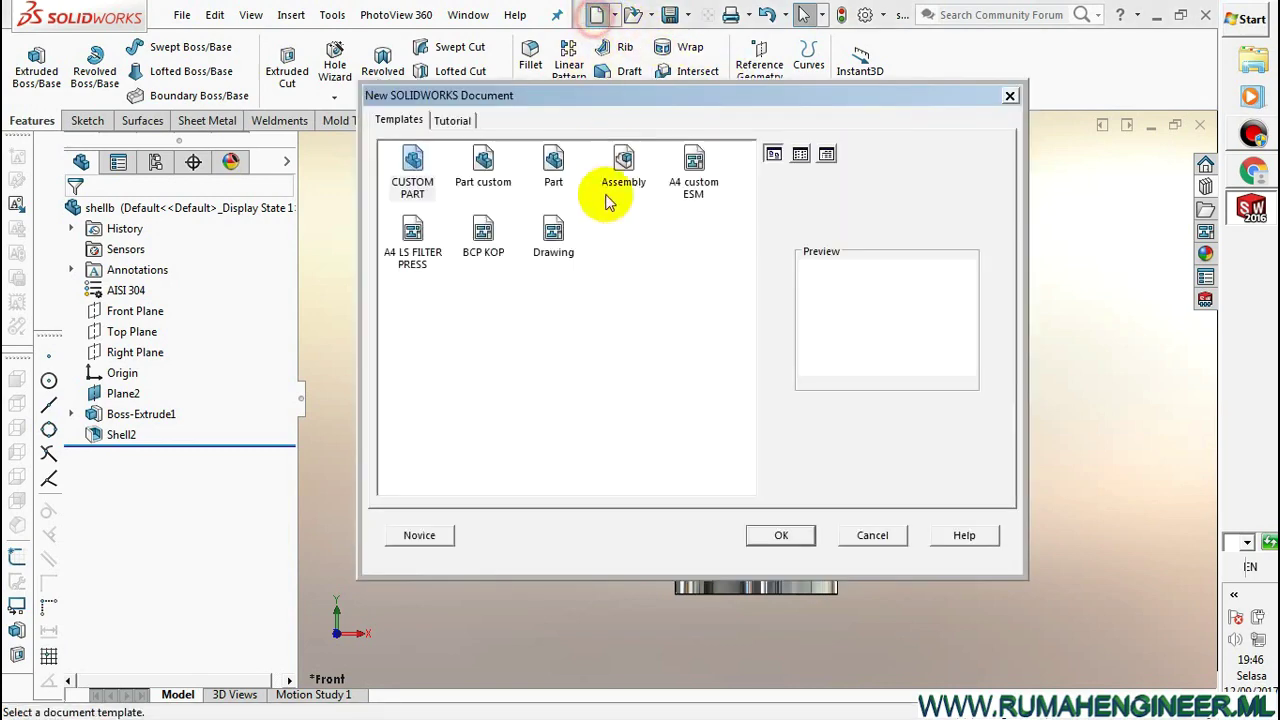
Create a new part from the custom template and start a sketch on the Front Plane
double_click(415, 170)
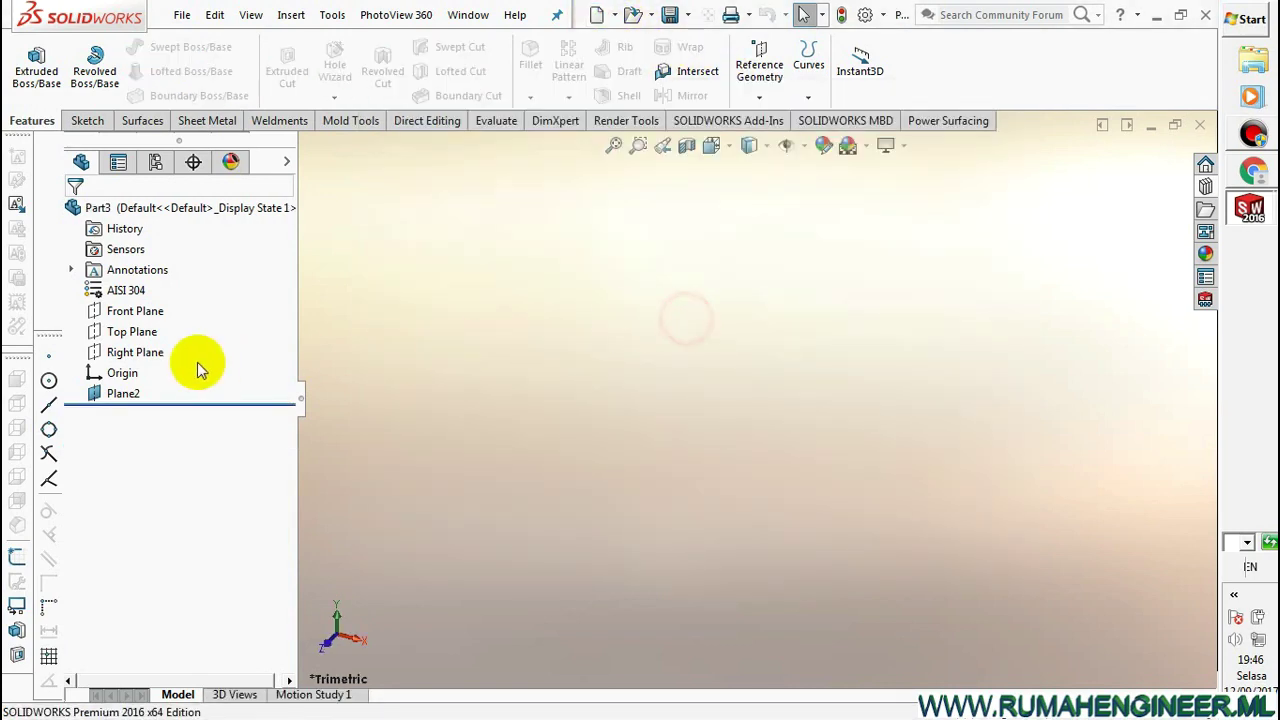
left_click(135, 311)
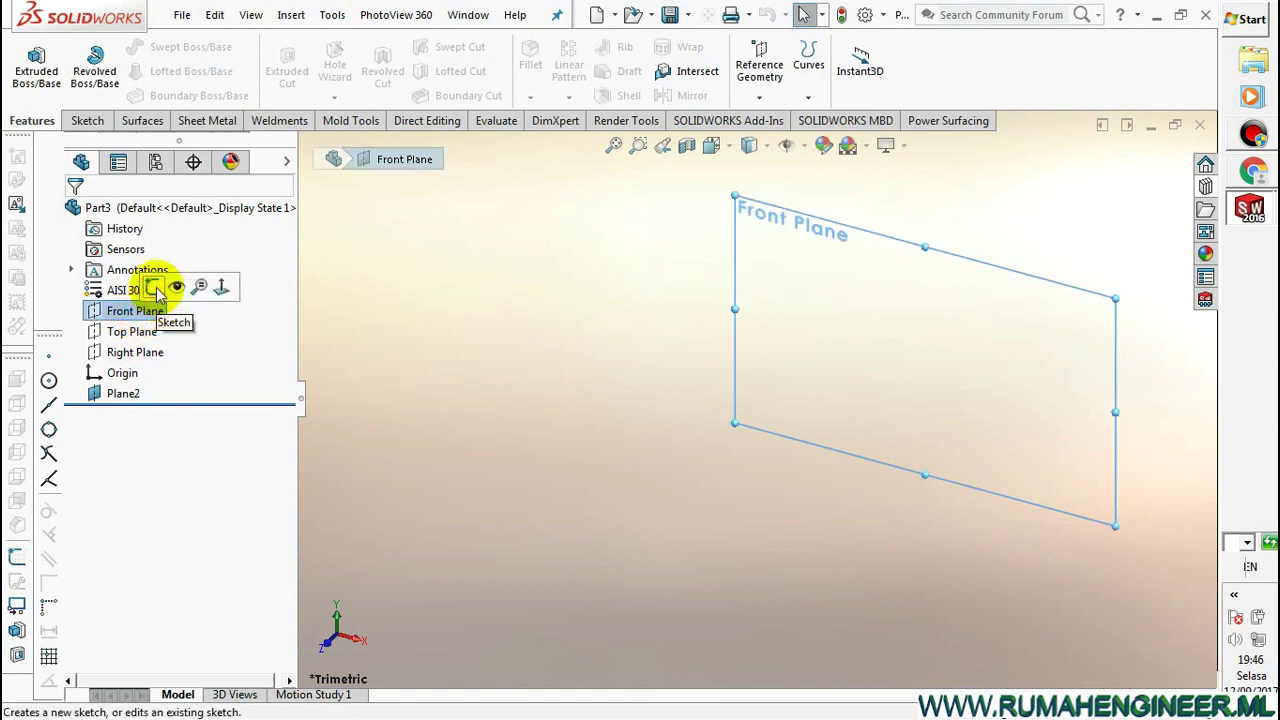
left_click(160, 287)
scroll(897, 326, "down", 2)
scroll(897, 330, "down", 3)
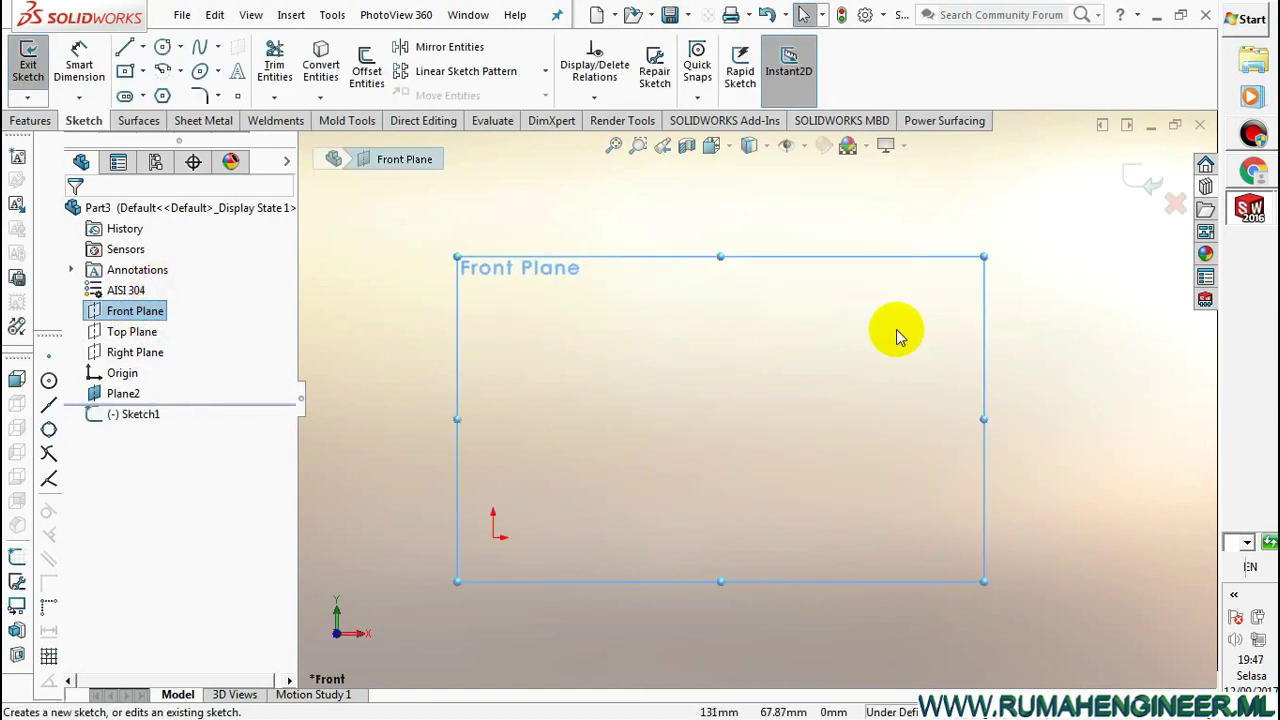
Draw a corner rectangle starting at the sketch origin
left_click(143, 72)
left_click(190, 94)
key("f")
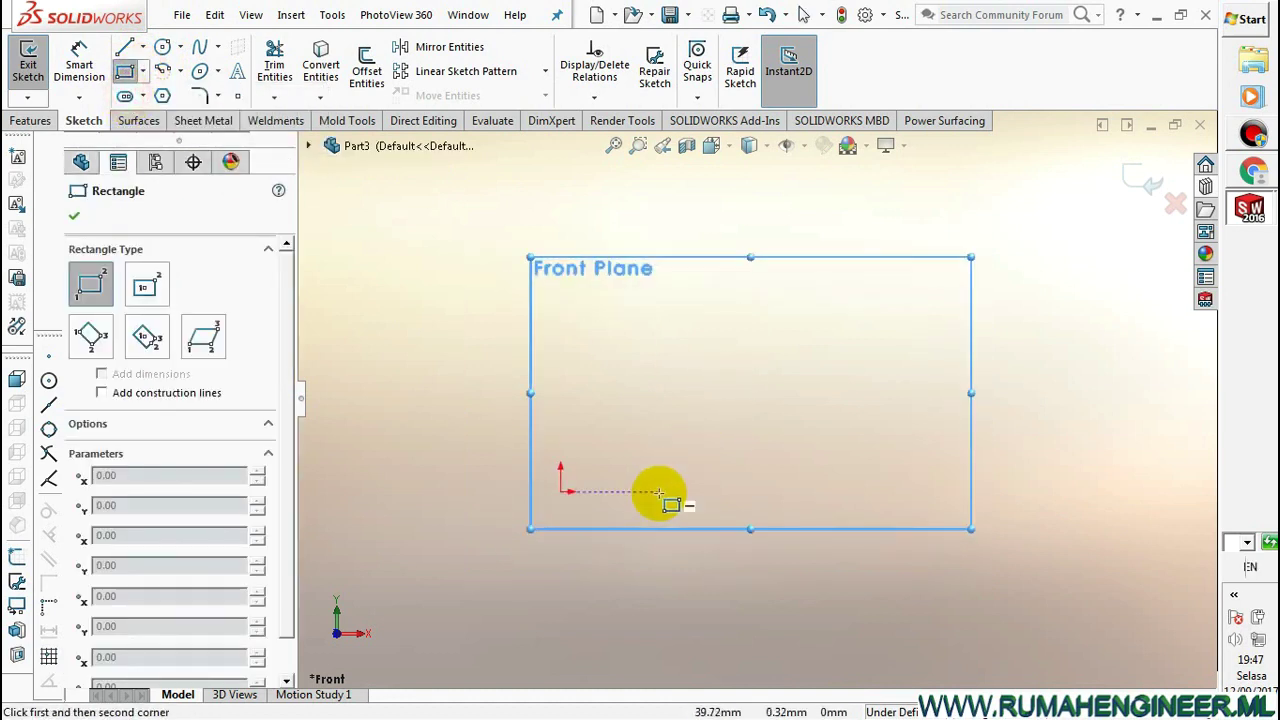
scroll(640, 495, "down", 2)
left_click(545, 490)
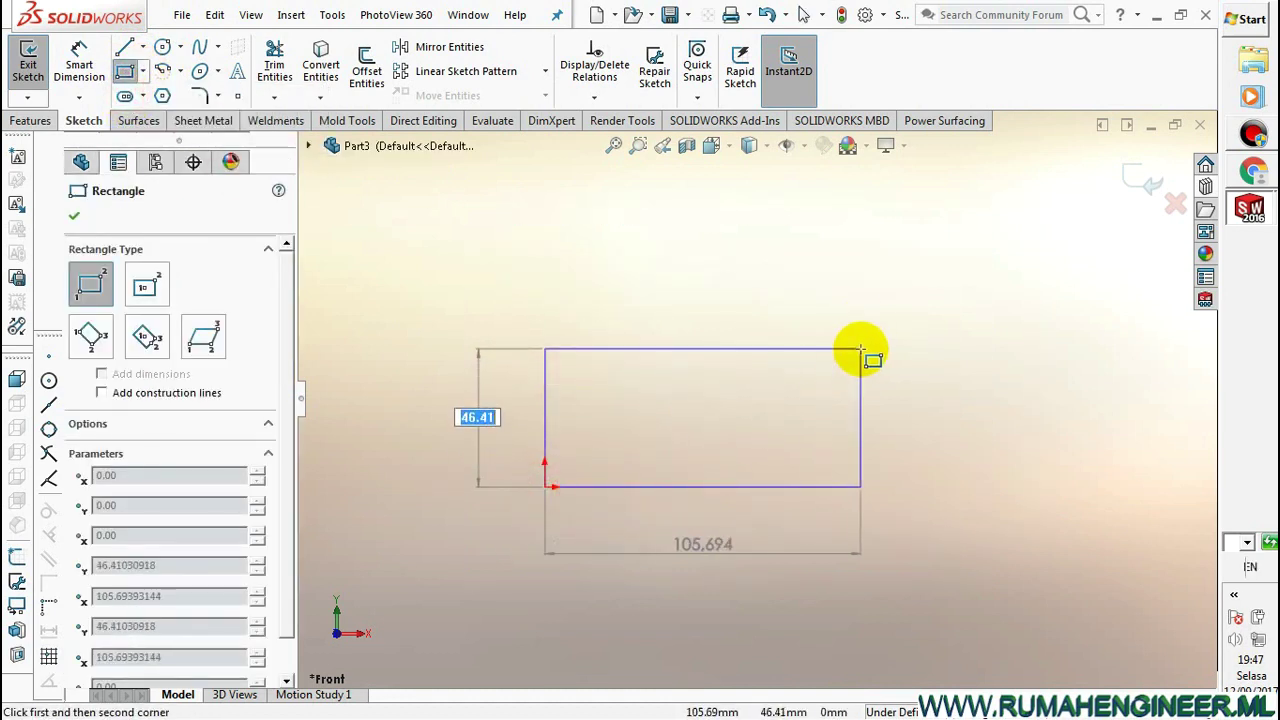
left_click(874, 304)
right_click(968, 335)
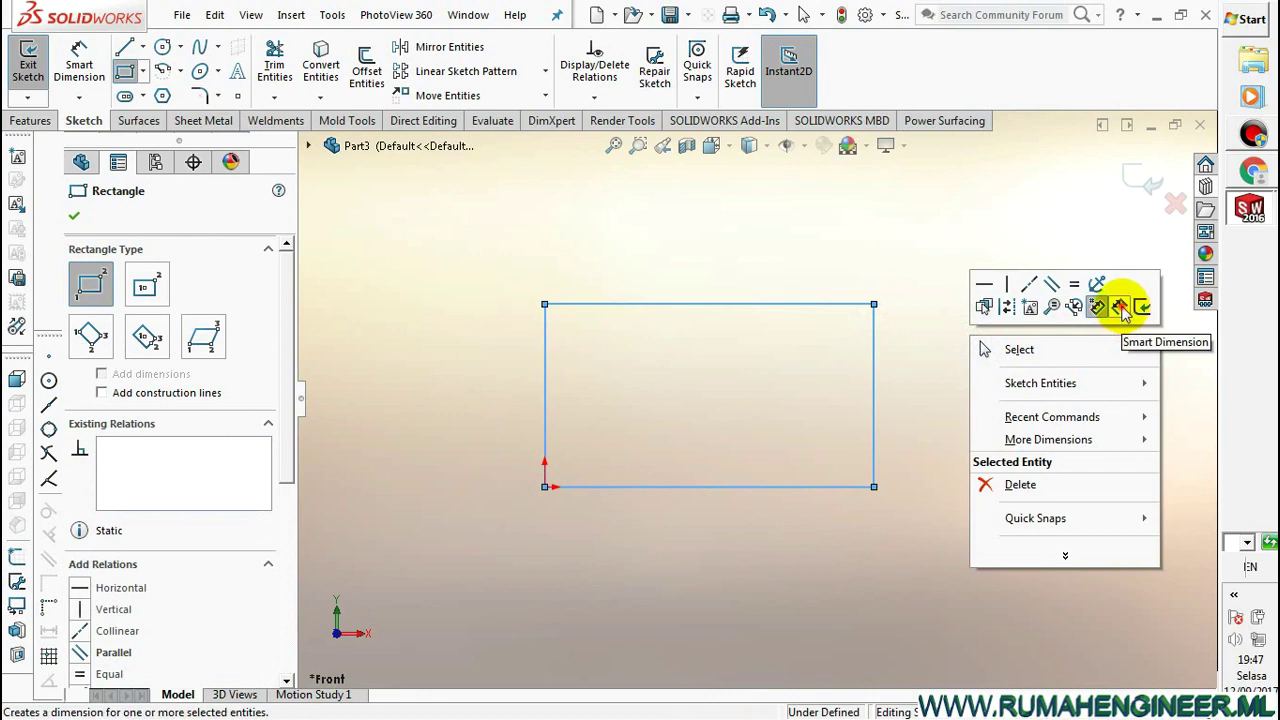
left_click(1122, 305)
right_click(733, 345)
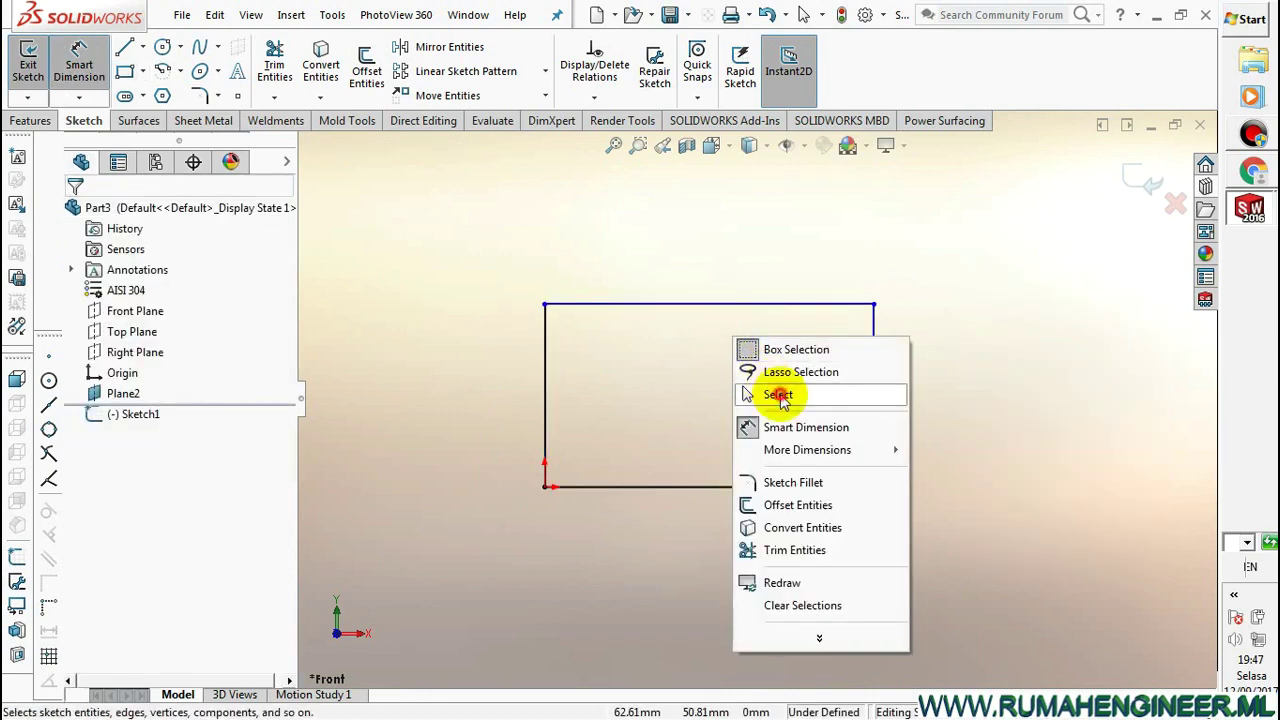
left_click(735, 394)
Make the rectangle's top edge construction geometry and delete its right edge
left_click(745, 305)
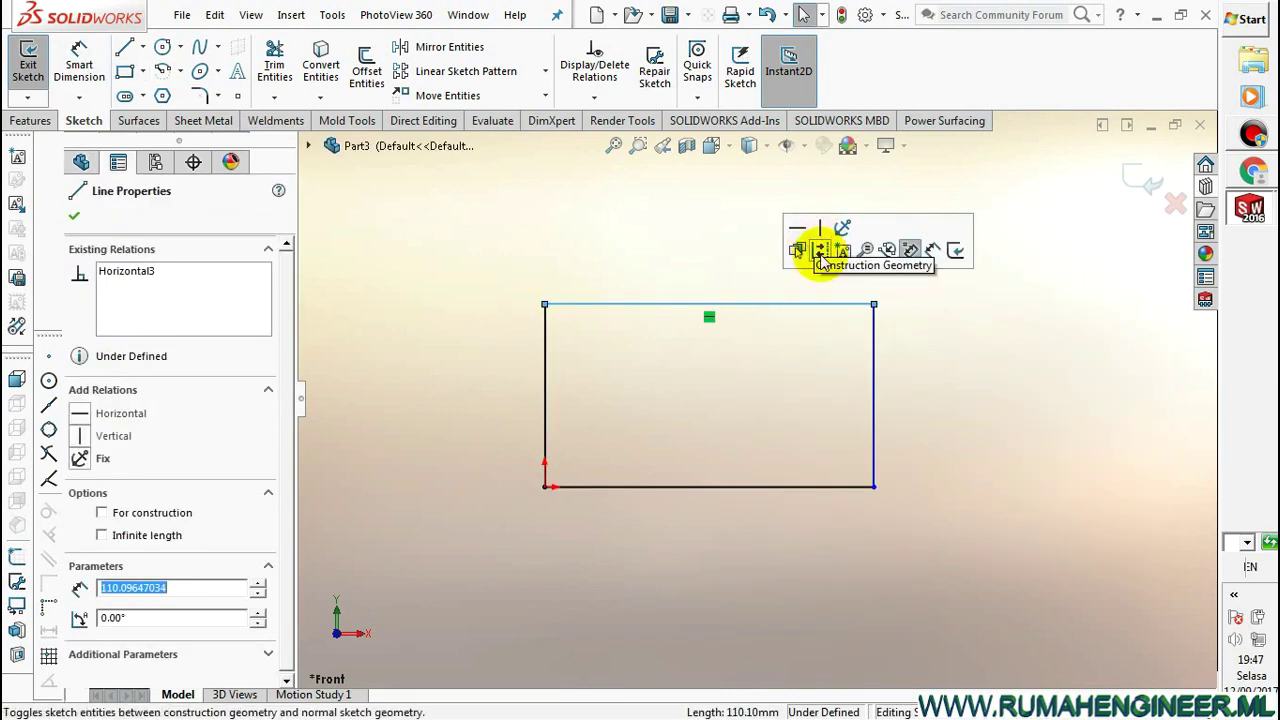
left_click(820, 251)
left_click(869, 384)
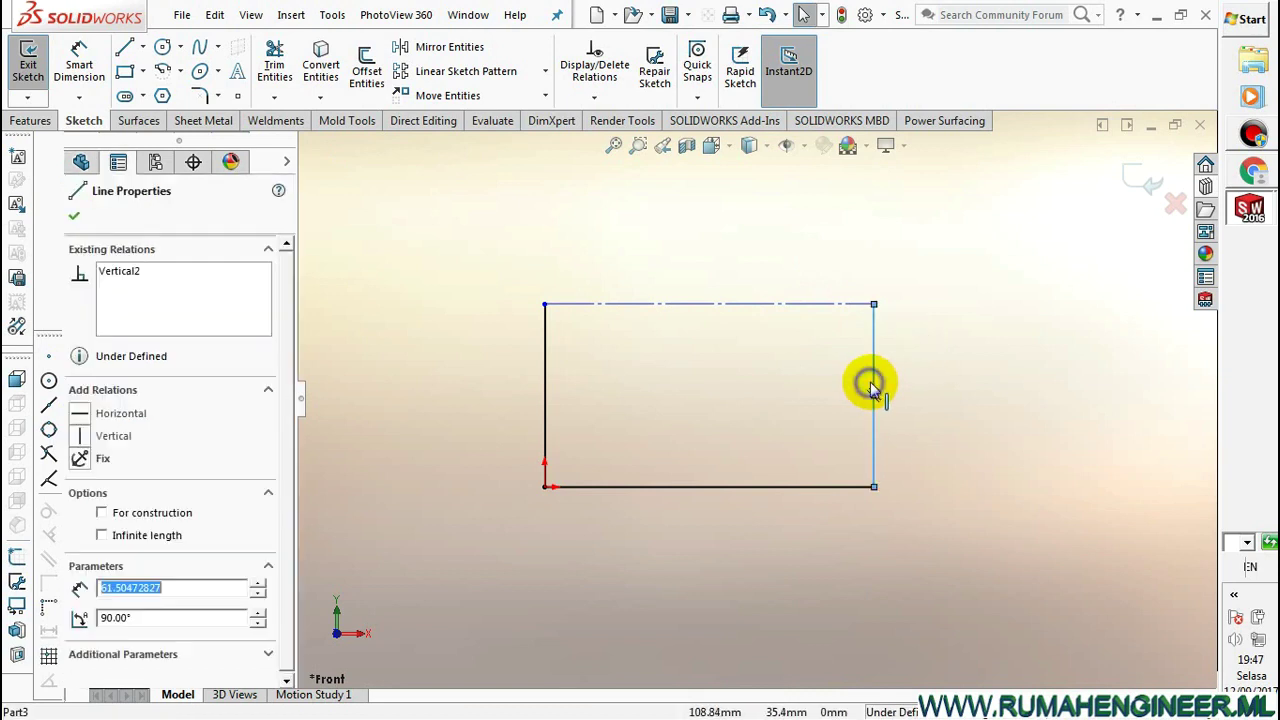
right_click(869, 384)
left_click(938, 565)
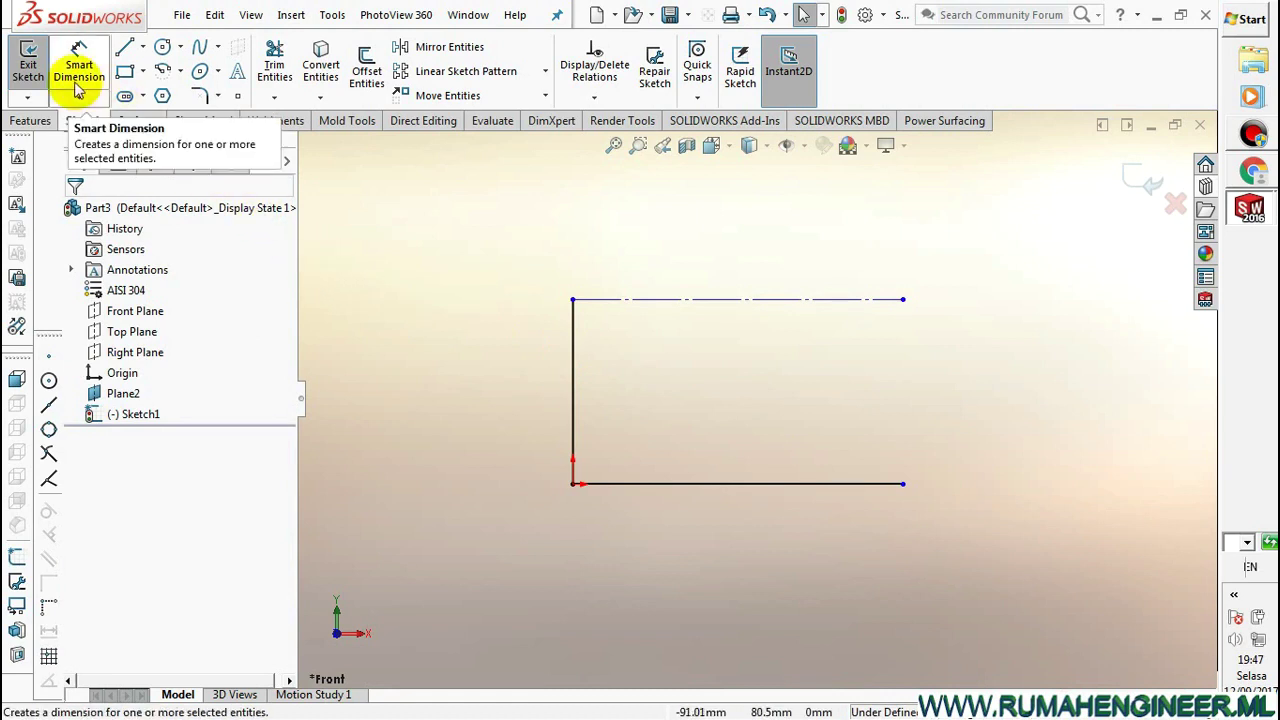
Draw a centre-point arc from the top-left corner and merge its end onto the bottom line's end
left_click(181, 71)
left_click(172, 94)
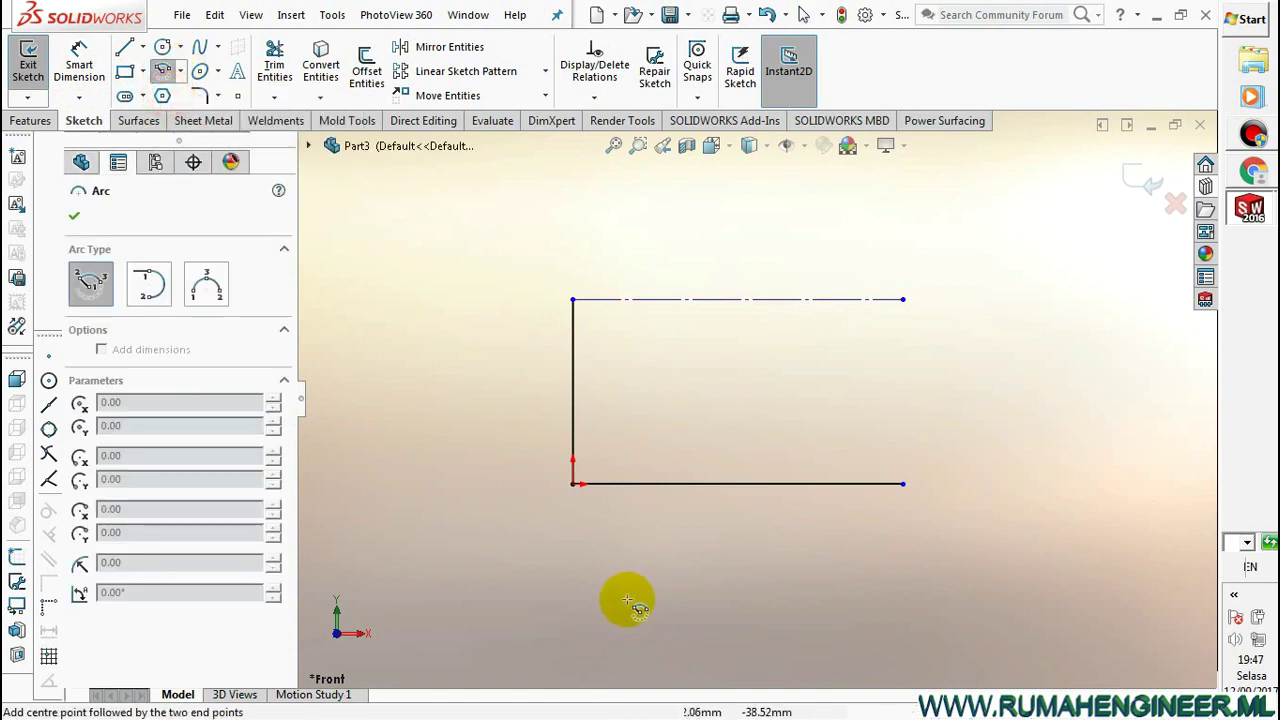
left_click(573, 587)
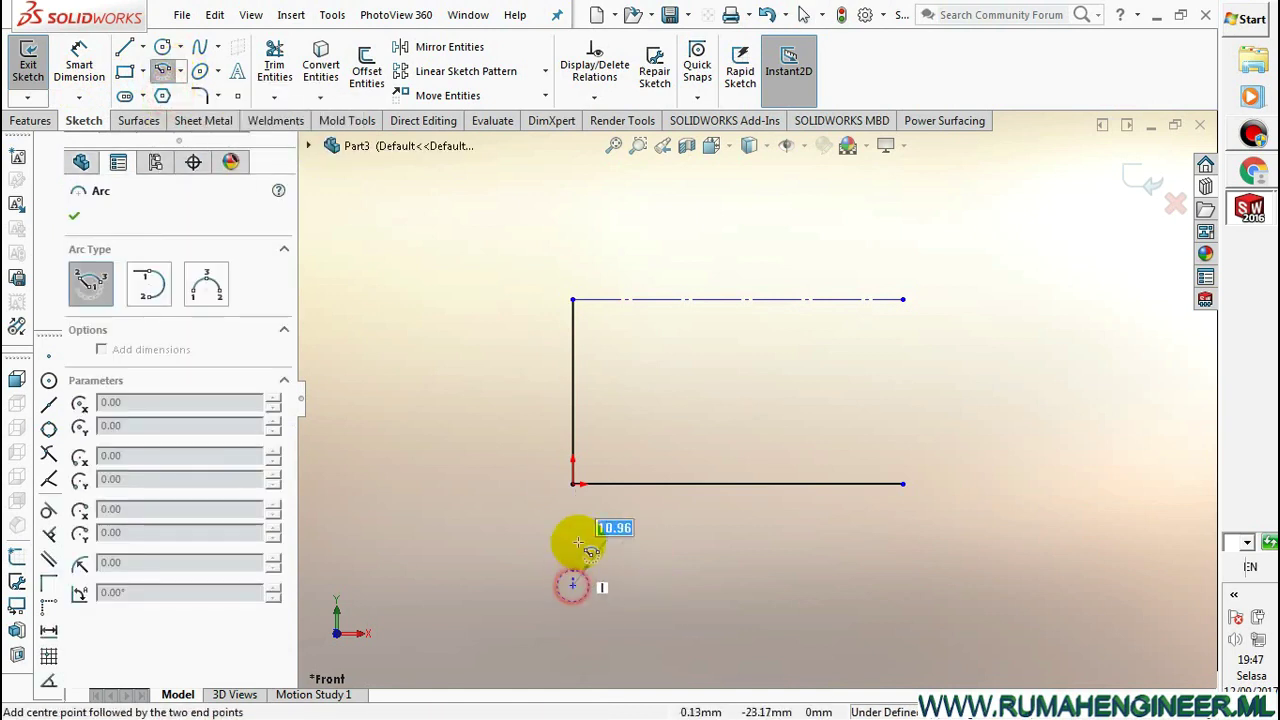
left_click(573, 300)
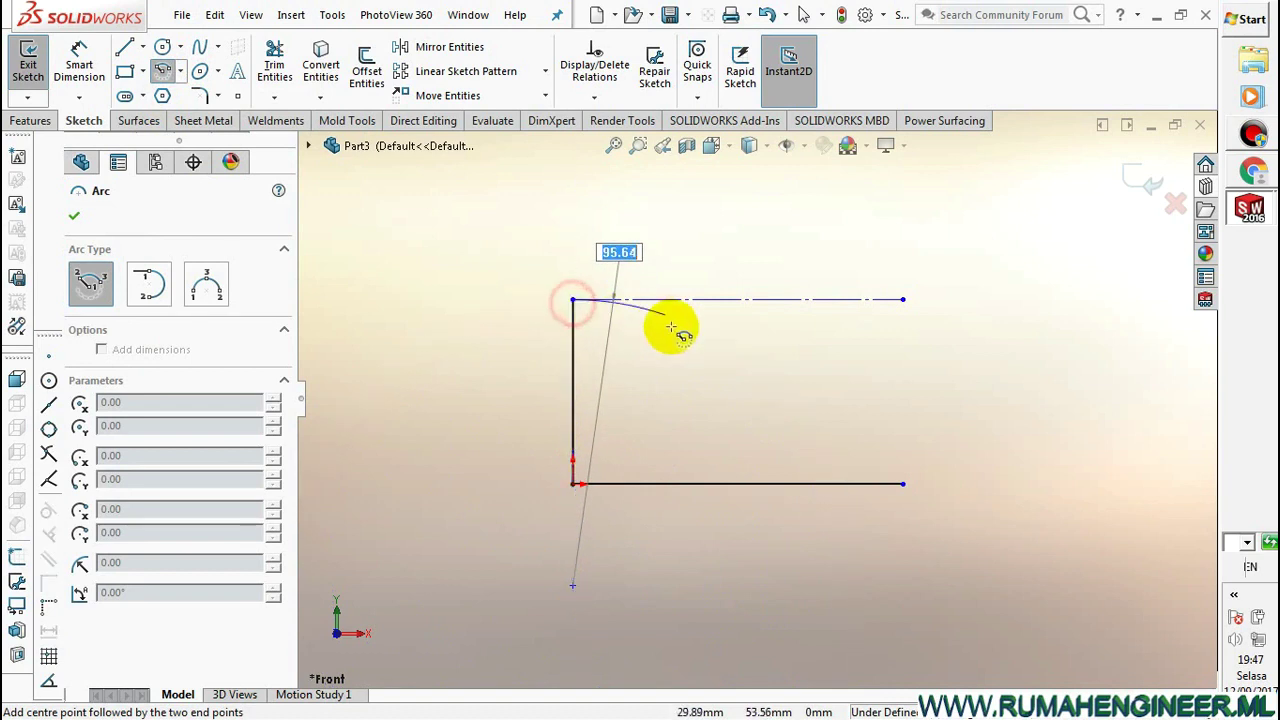
left_click(843, 460)
right_click(855, 466)
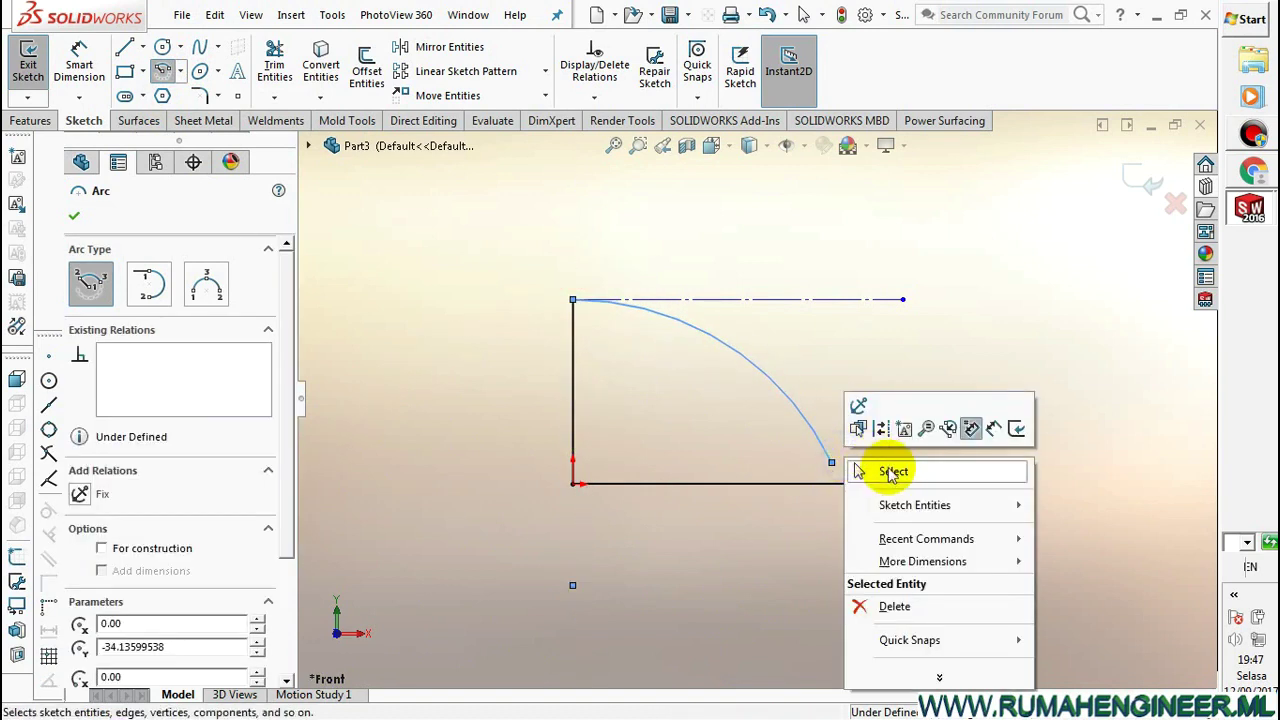
left_click(888, 468)
left_click(833, 464)
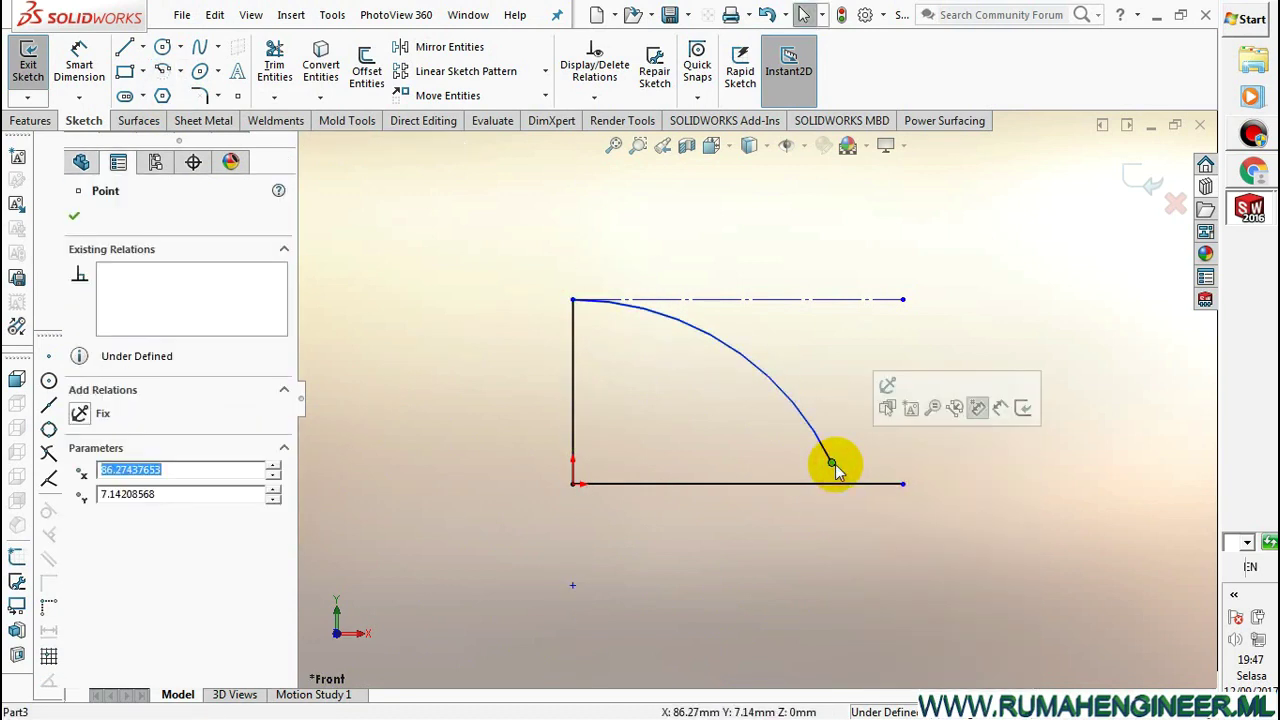
left_click(905, 487, "ctrl")
left_click(1023, 407)
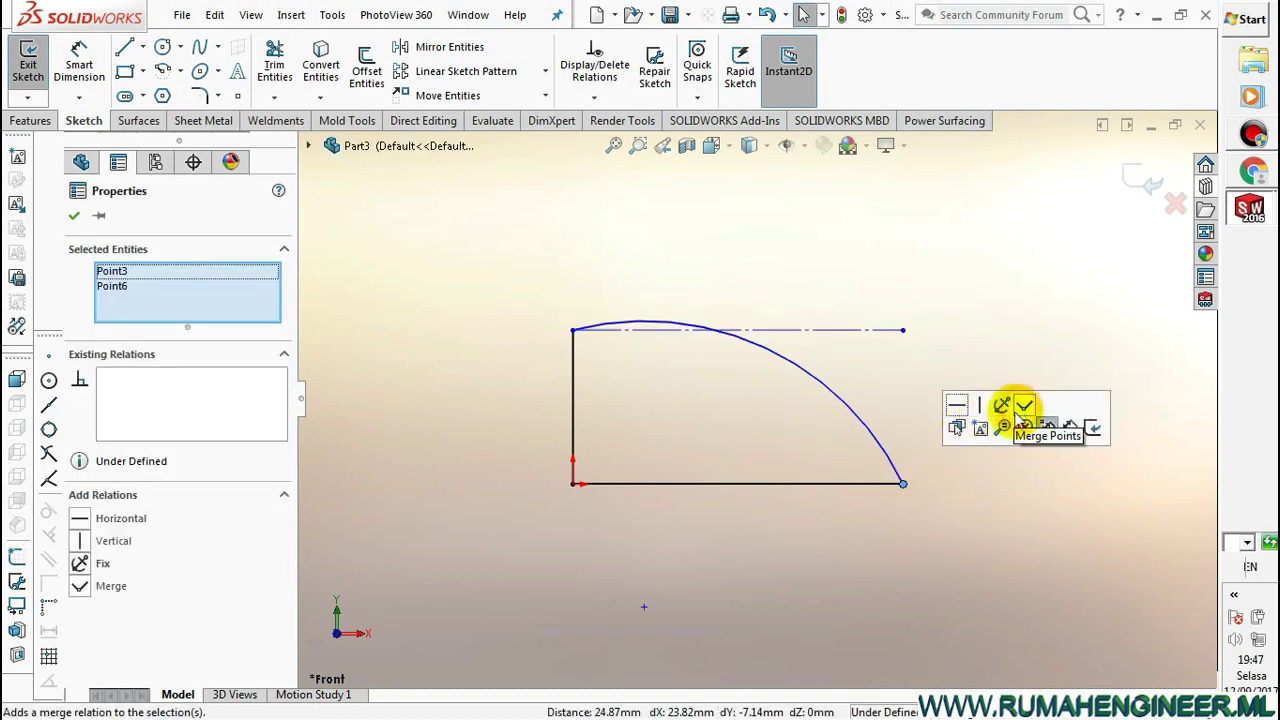
left_click(1003, 525)
Make that arc tangent to the top centerline, then delete the arc to start over
left_click(775, 357)
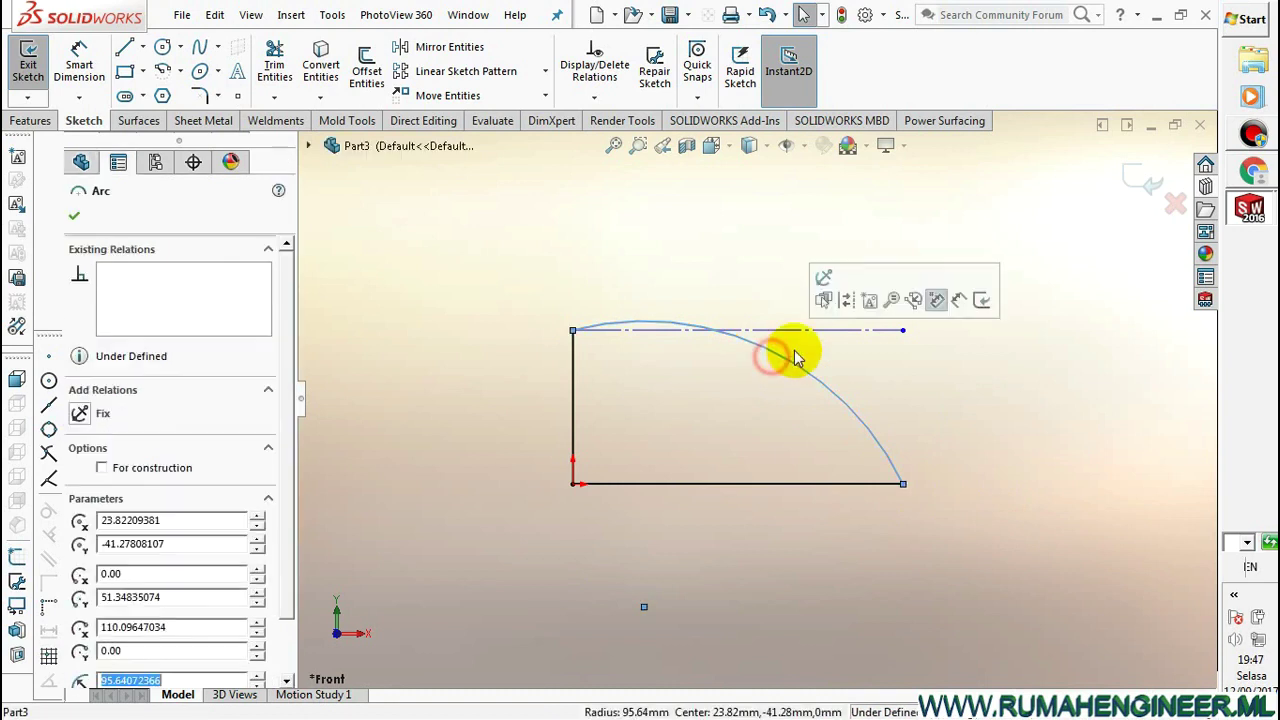
left_click(793, 335, "ctrl")
left_click(845, 256)
left_click(893, 376)
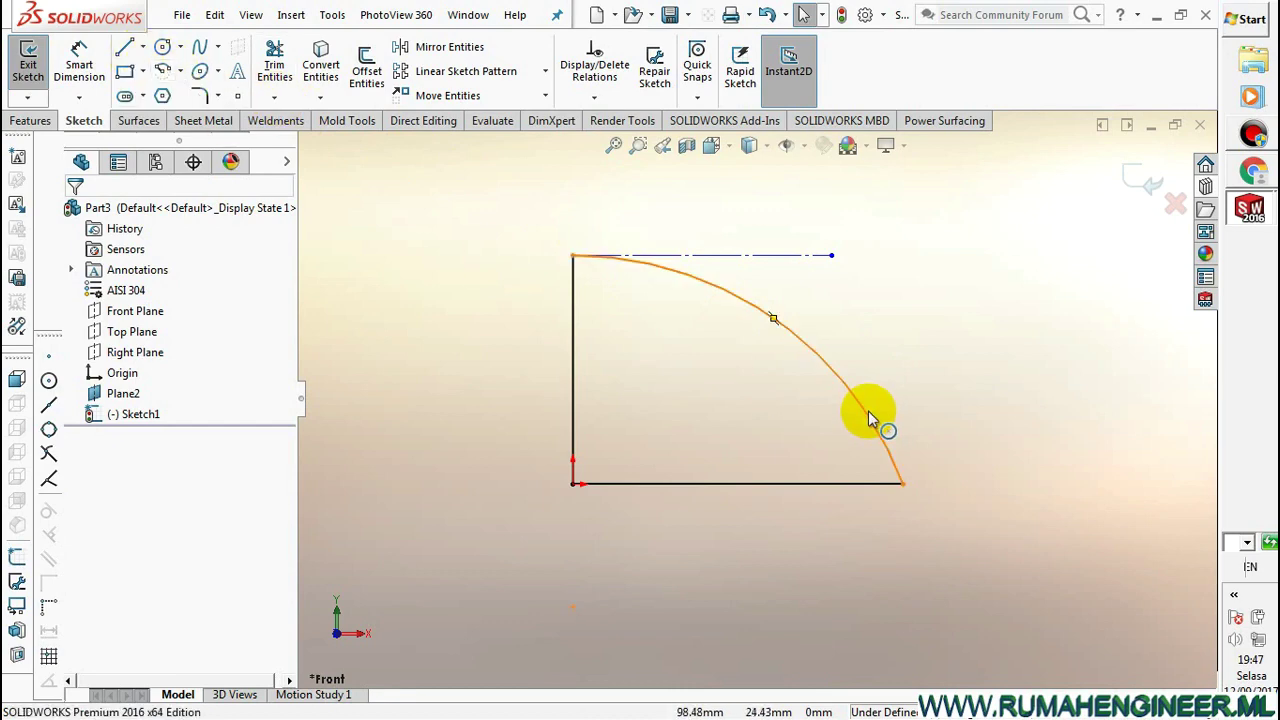
left_click(868, 411)
right_click(838, 414)
left_click(818, 417)
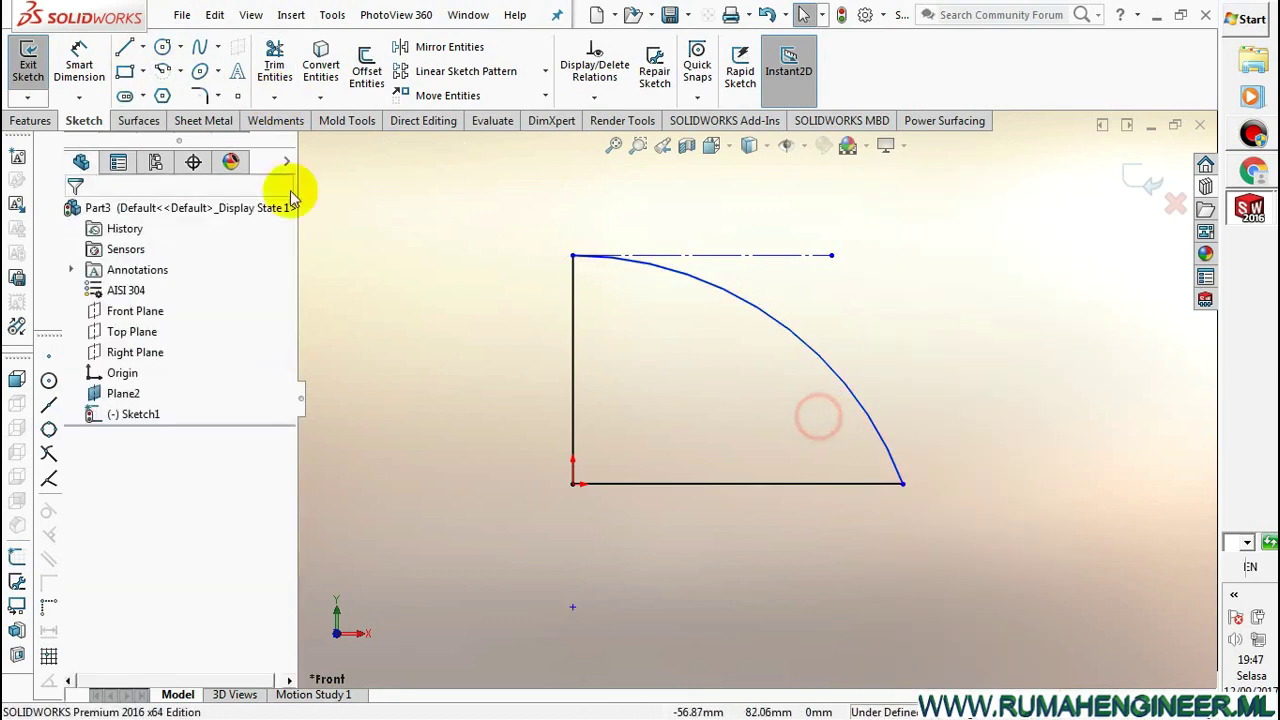
left_click(792, 338)
right_click(797, 338)
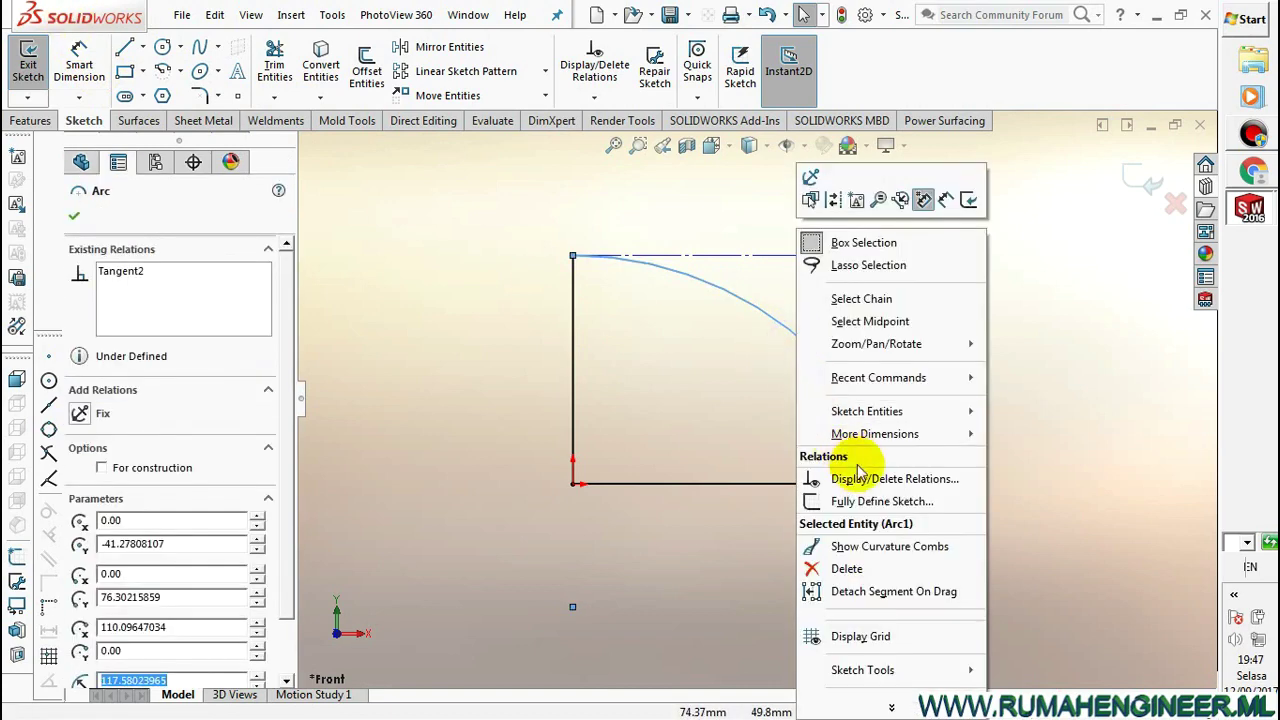
left_click(846, 568)
Draw a short vertical line up from the bottom line's right end
left_click(123, 46)
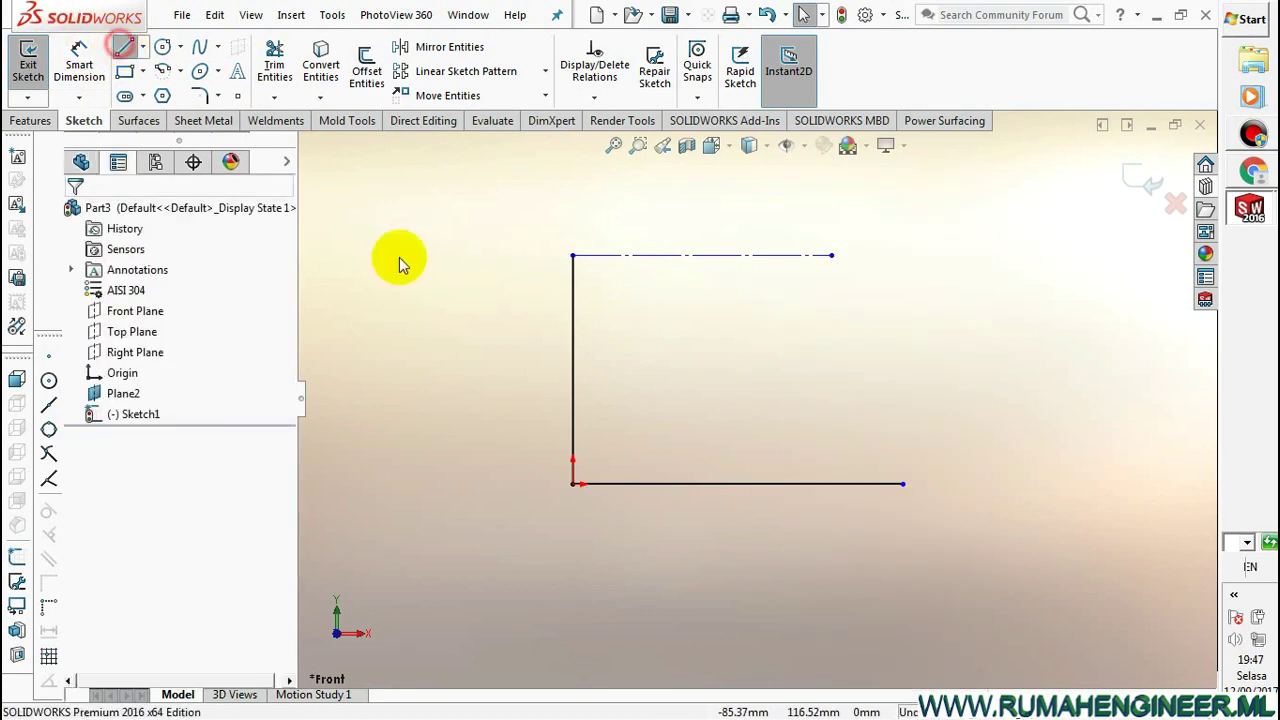
left_click(903, 485)
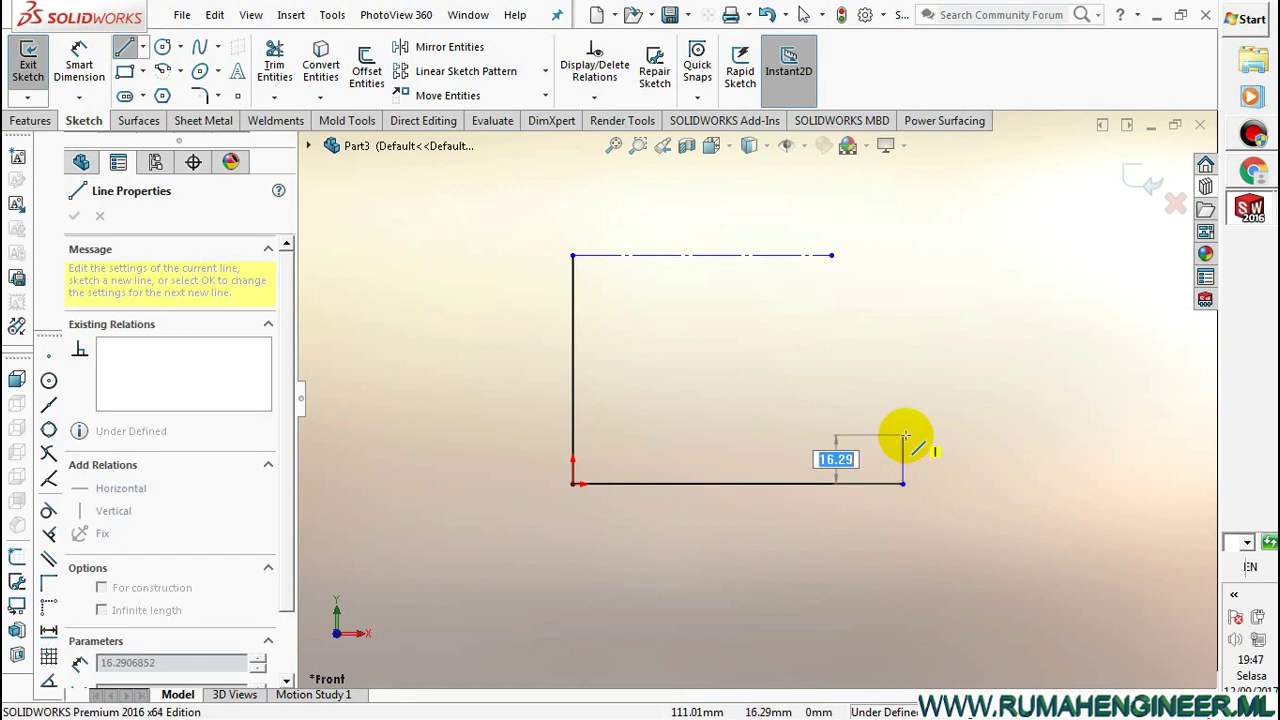
right_click(945, 410)
left_click(998, 426)
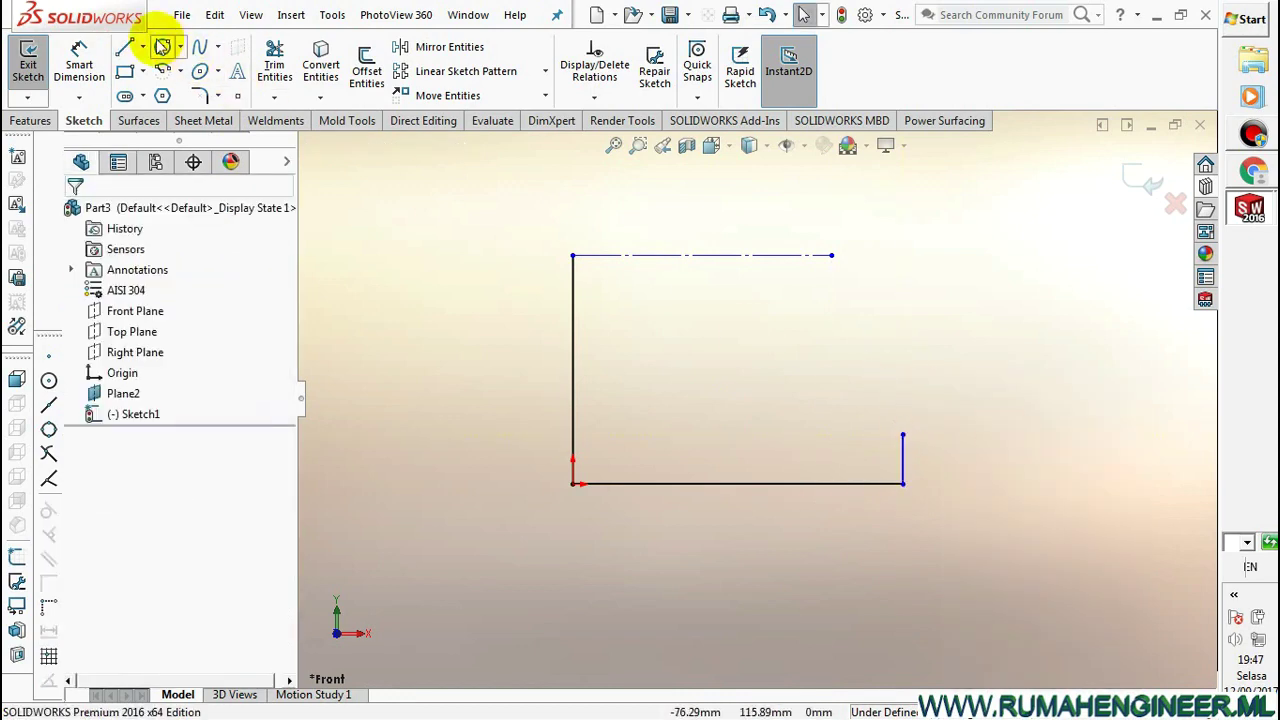
Redraw the centre-point arc from the top-left corner, merging its end with the short line's top
left_click(165, 72)
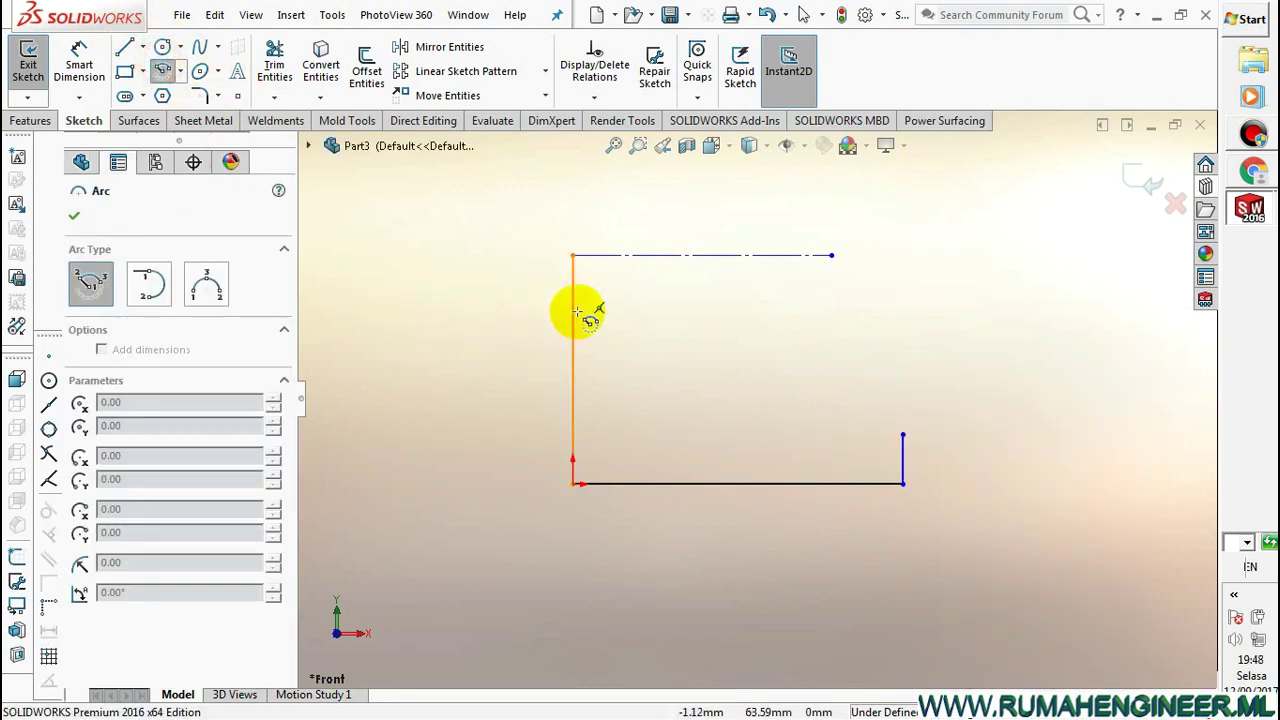
left_click(572, 563)
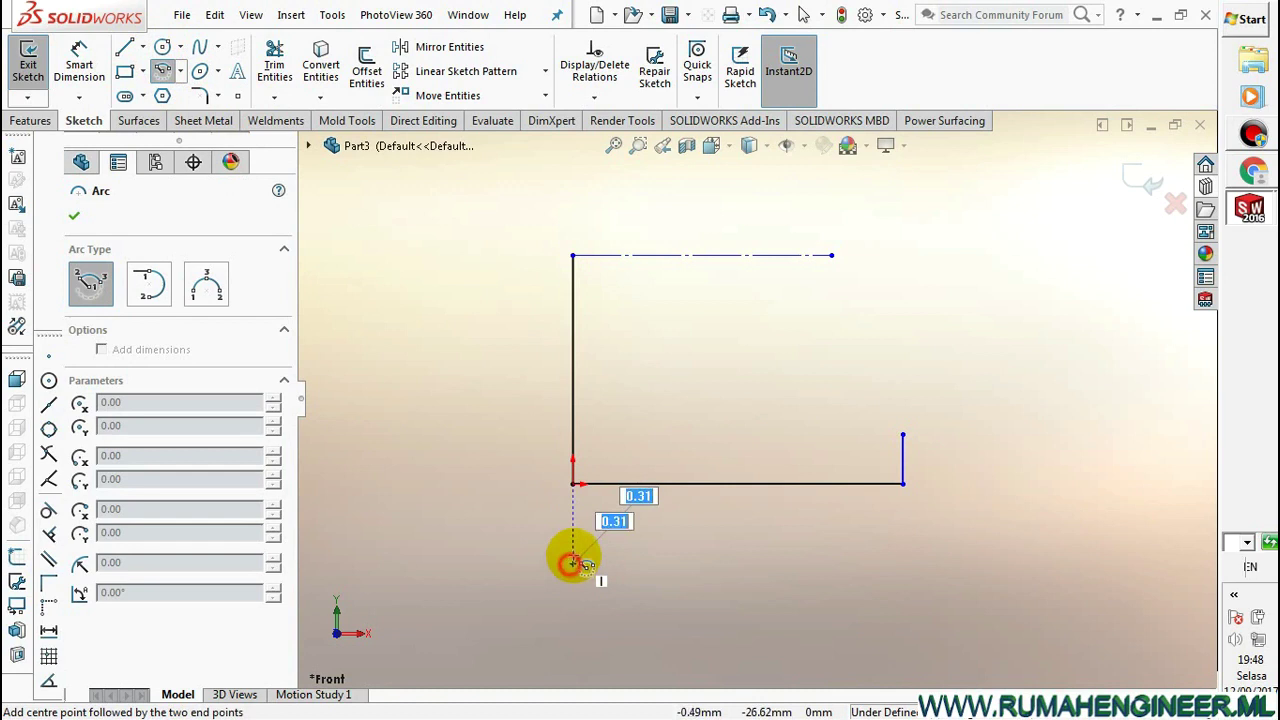
left_click(573, 256)
left_click(835, 435)
right_click(835, 437)
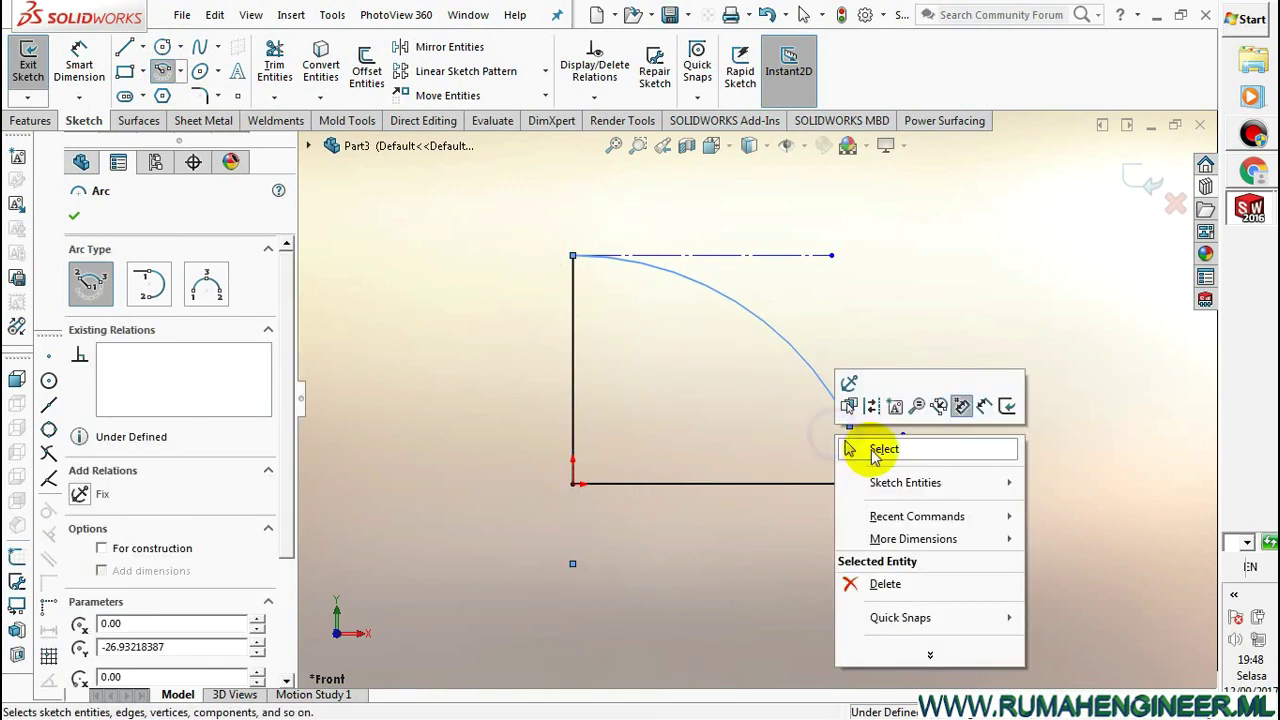
left_click(866, 442)
left_click(850, 427)
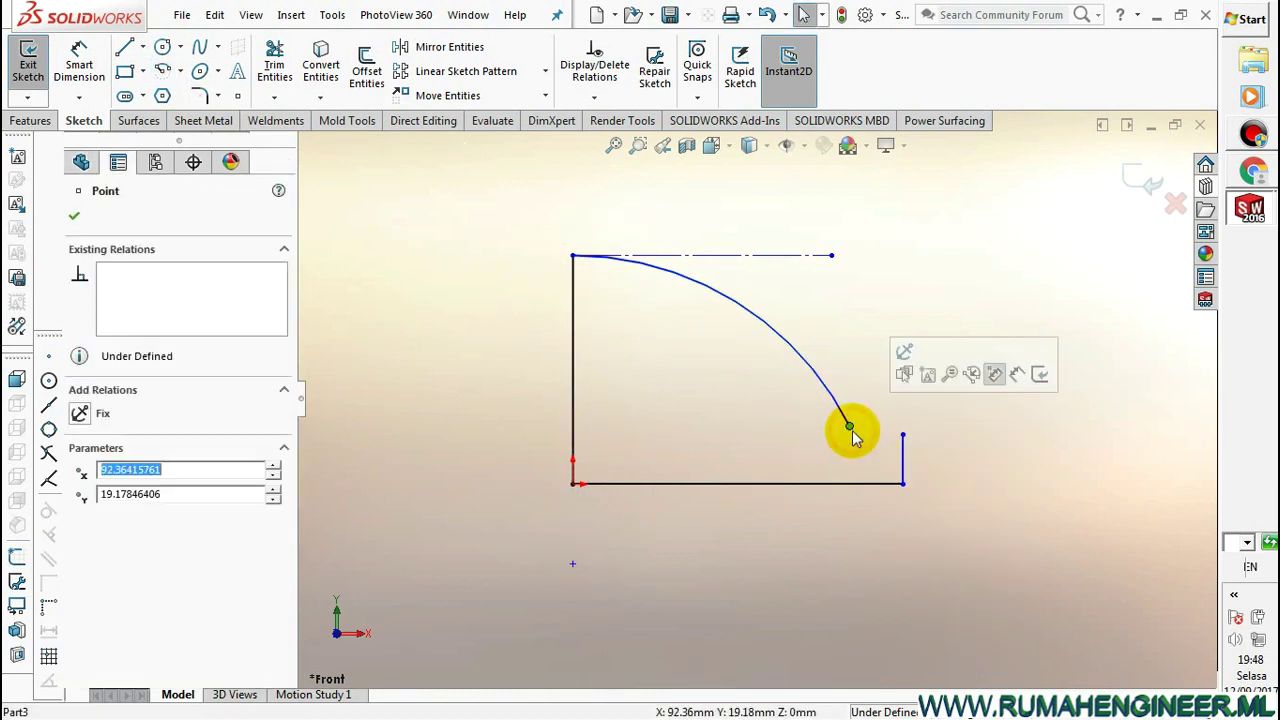
left_click(903, 437, "ctrl")
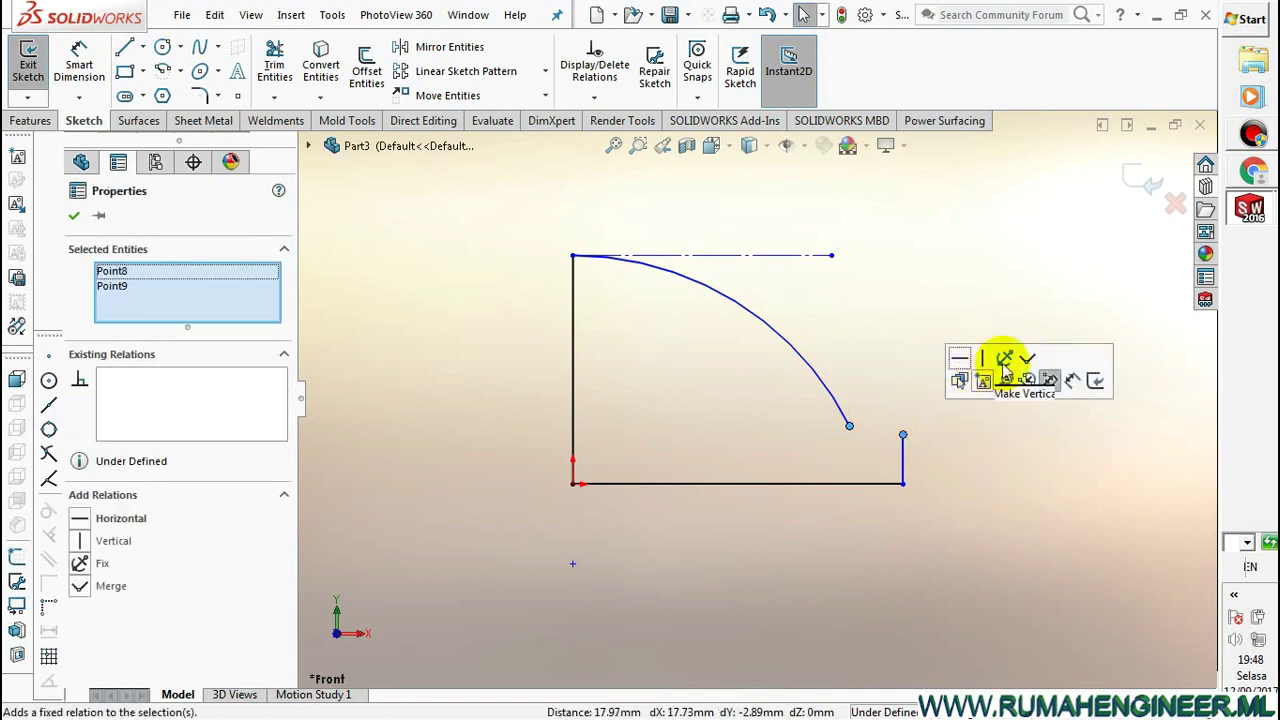
left_click(1027, 378)
left_click(988, 486)
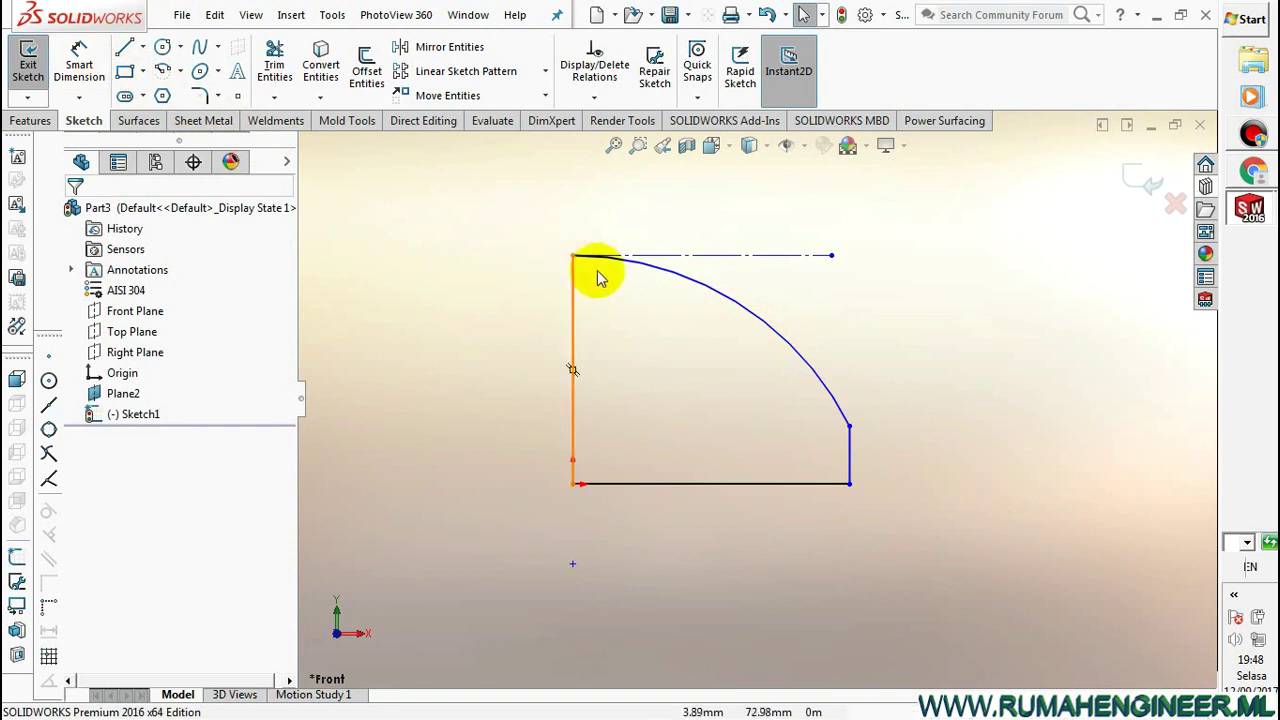
Make the arc tangent to the top centerline and its end vertical with the centerline's right endpoint
left_click(670, 280)
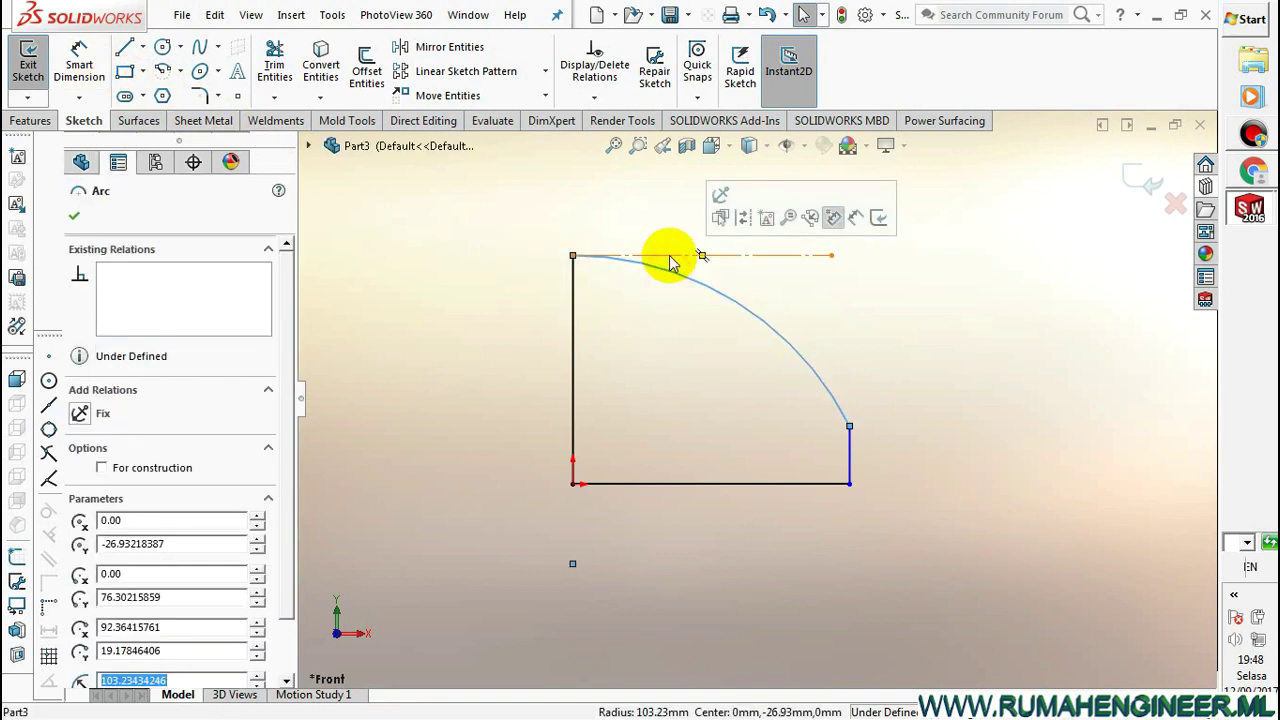
left_click(666, 256, "ctrl")
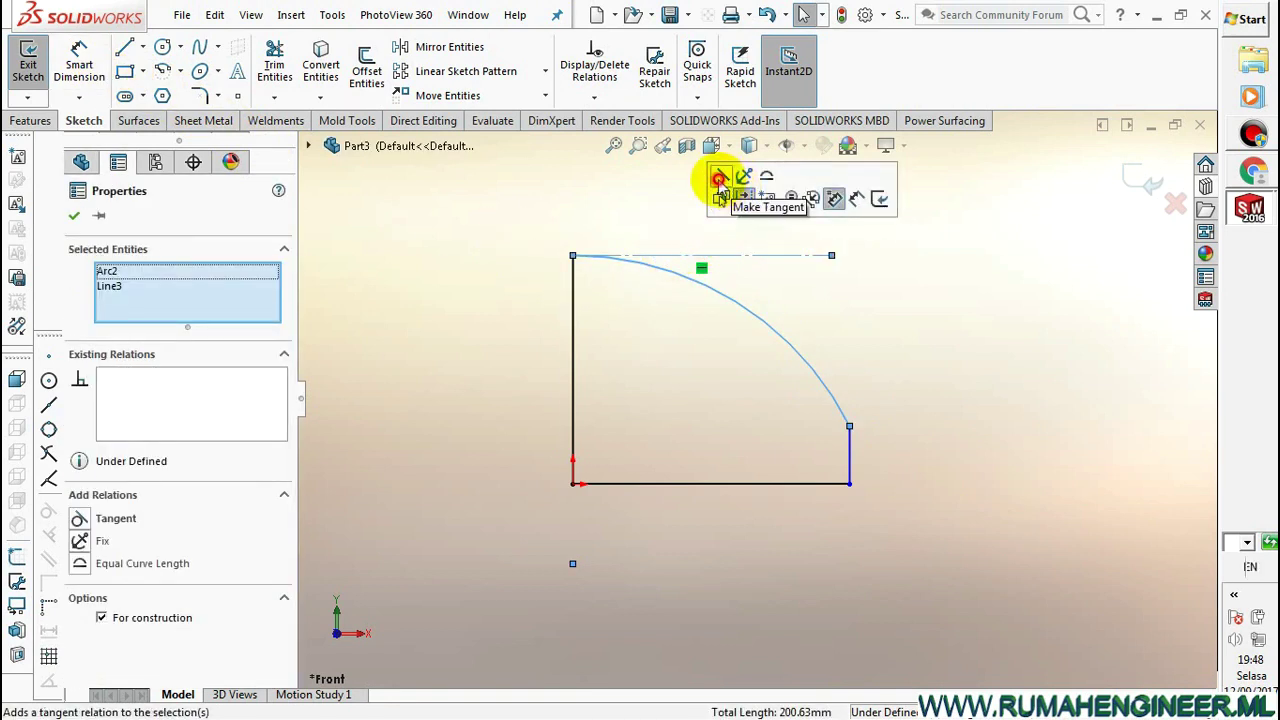
left_click(719, 178)
left_click(831, 255)
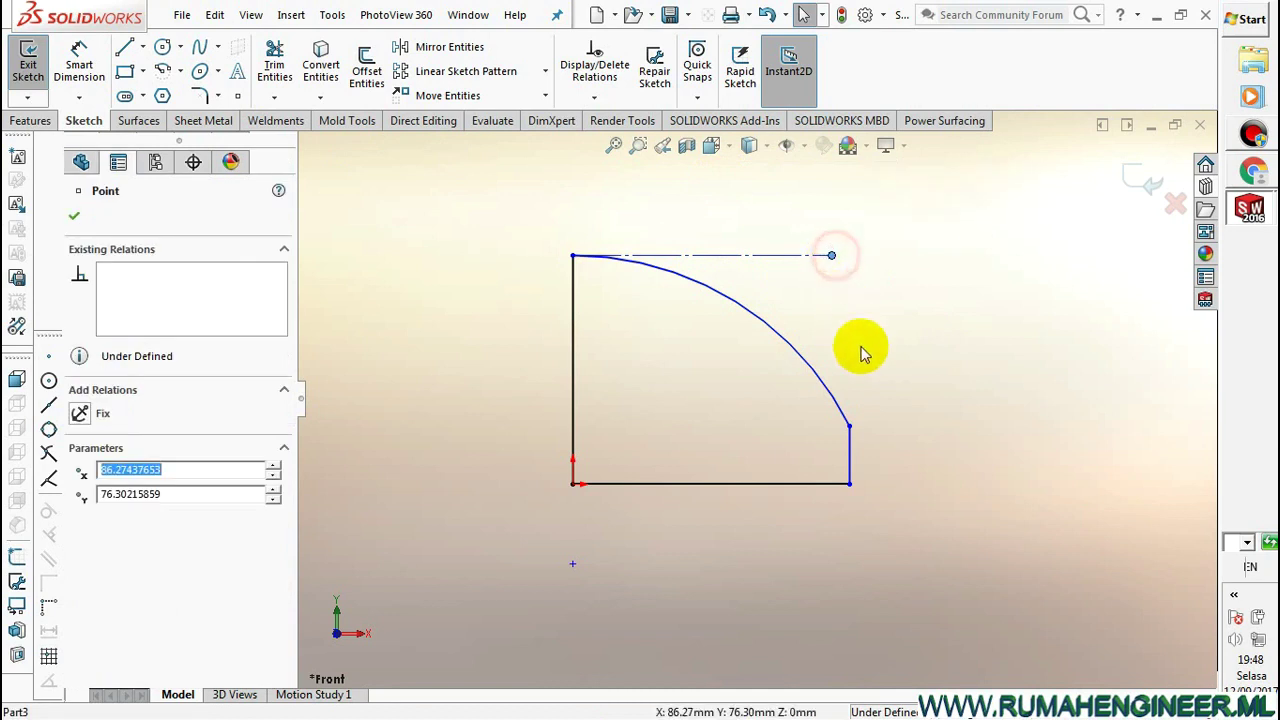
left_click(853, 428, "ctrl")
left_click(923, 345)
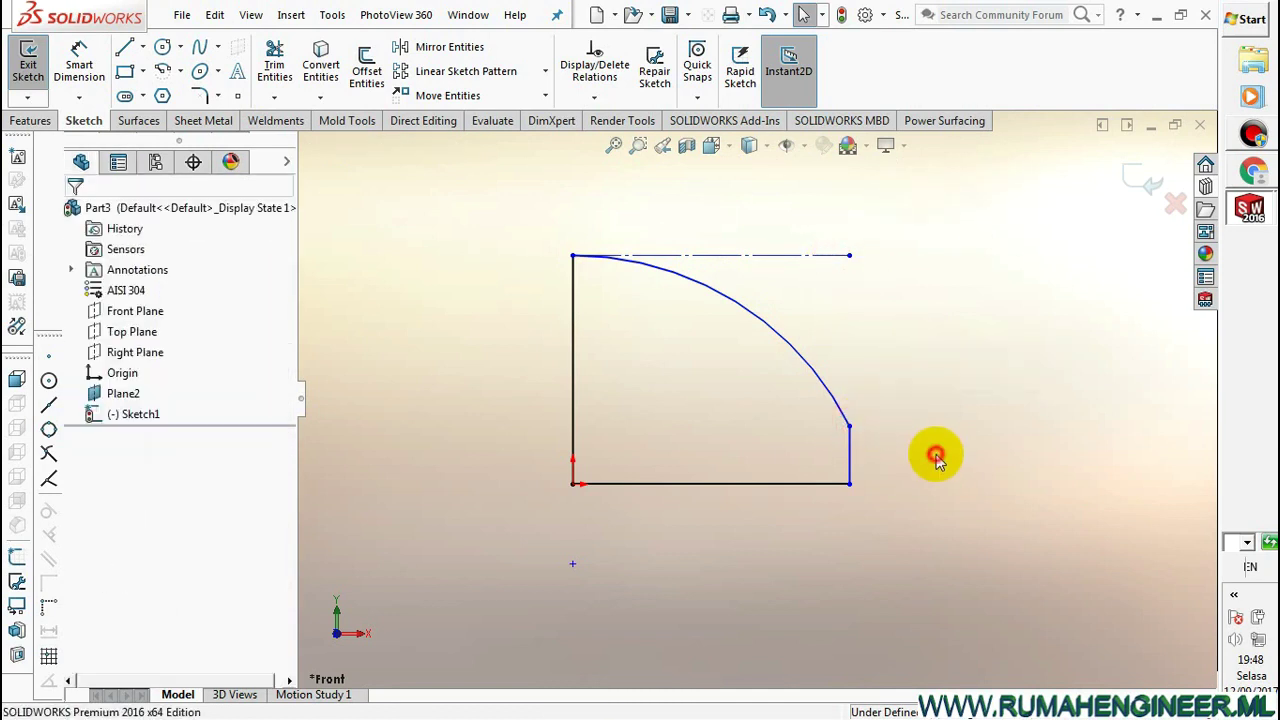
left_click(79, 62)
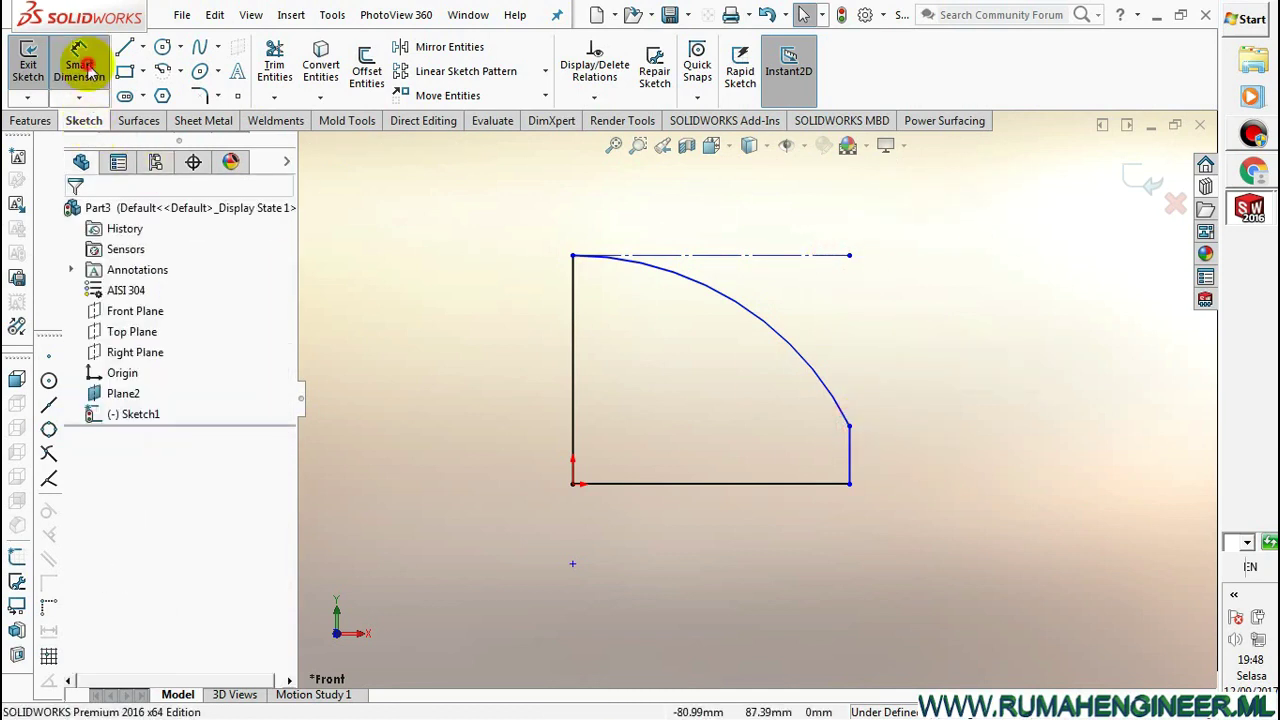
Dimension the tall left edge at 150 and the short right edge at 50
left_click(572, 330)
left_click(523, 333)
type("150")
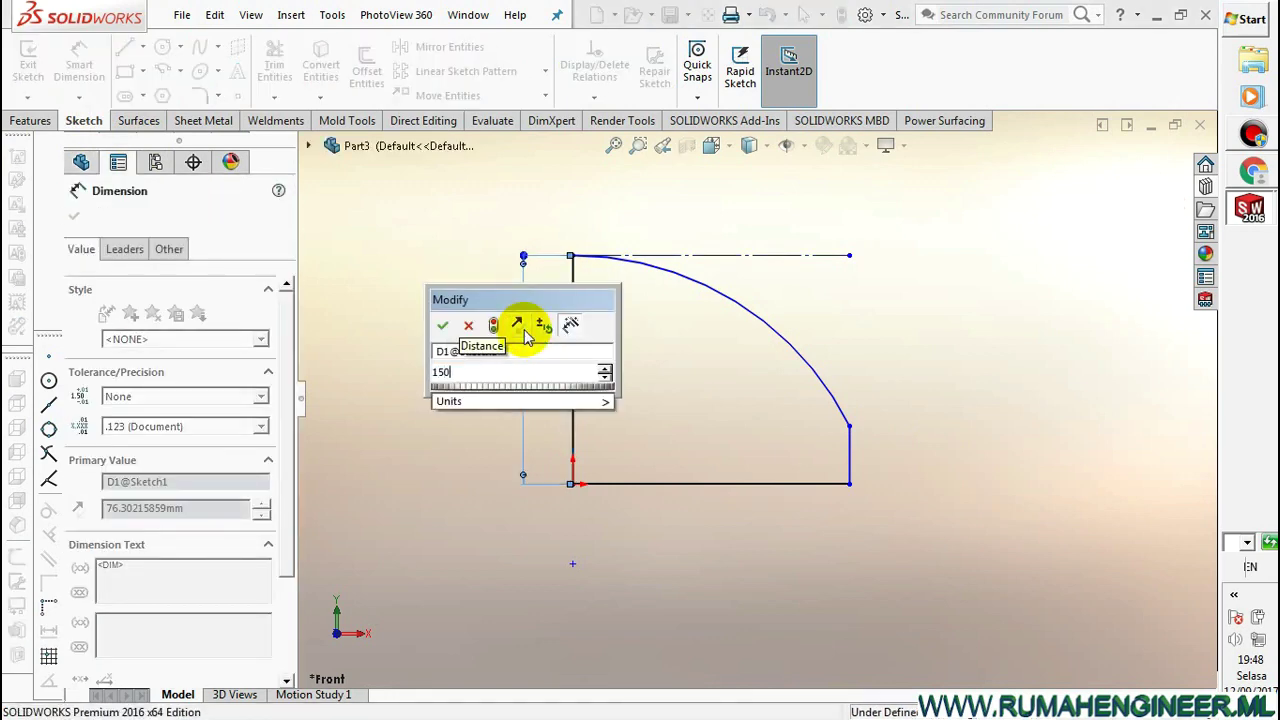
key("Return")
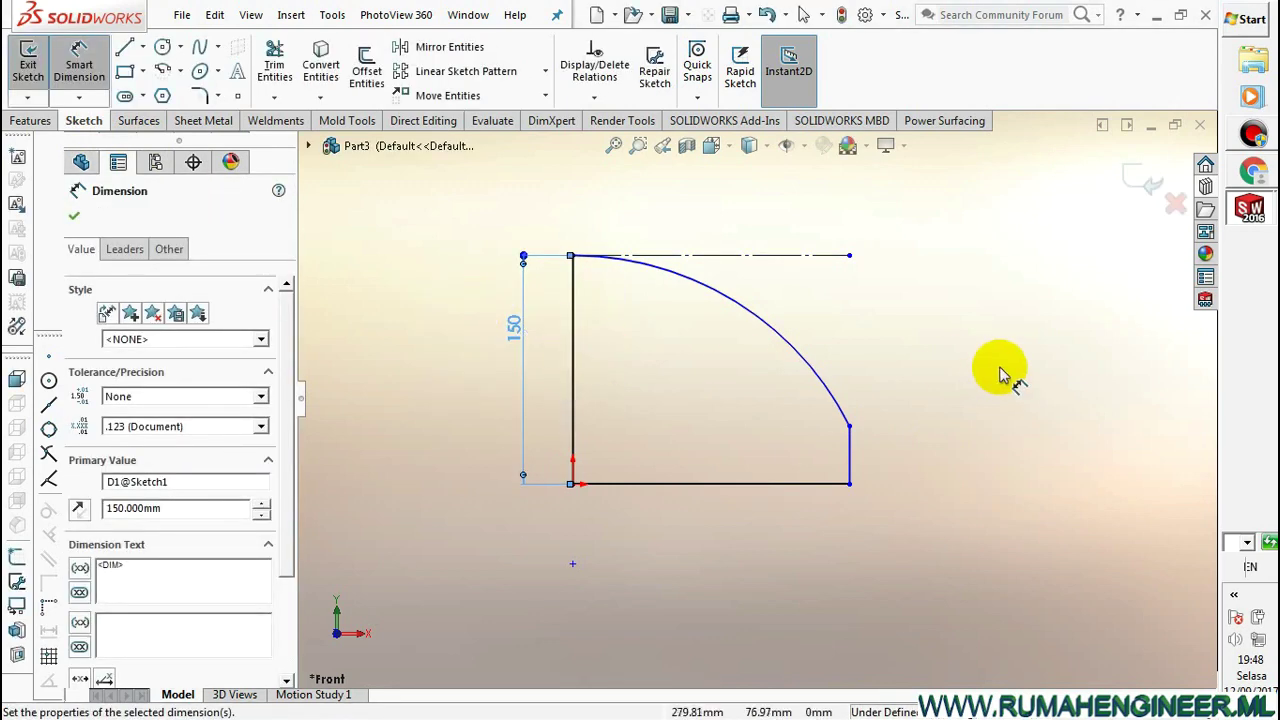
left_click(1000, 367)
left_click(852, 475)
left_click(958, 462)
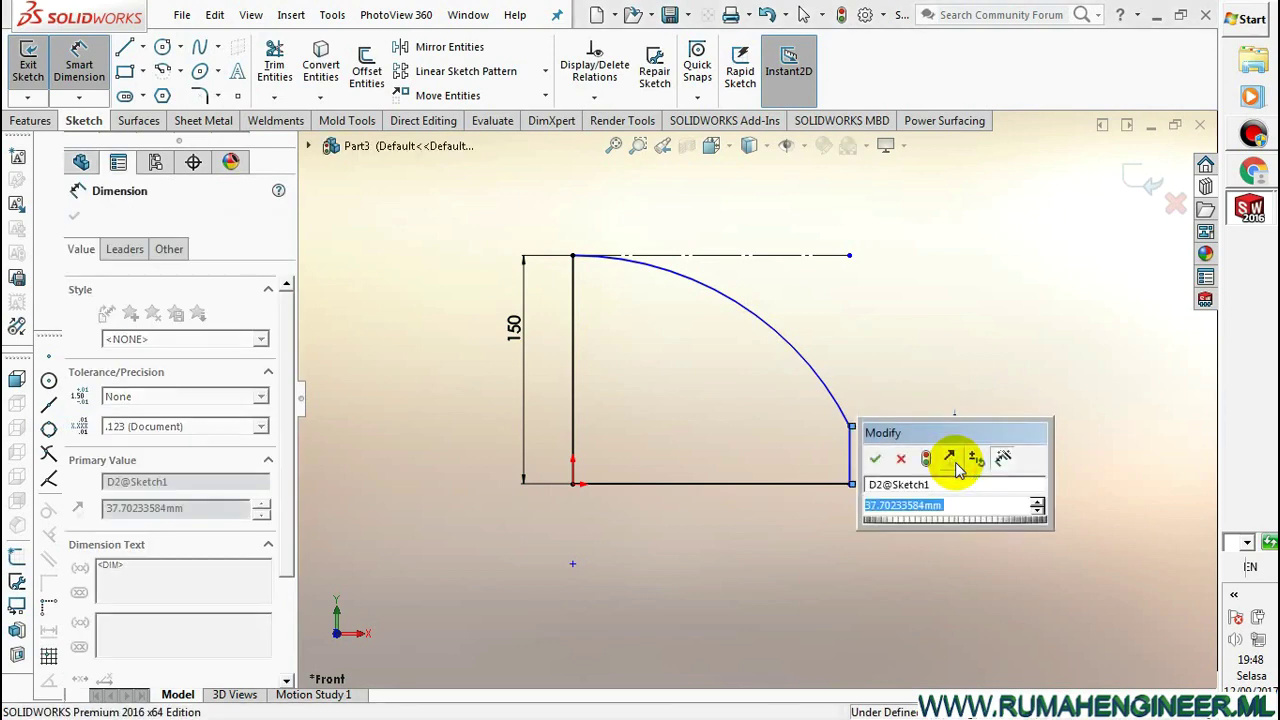
type("50")
key("Return")
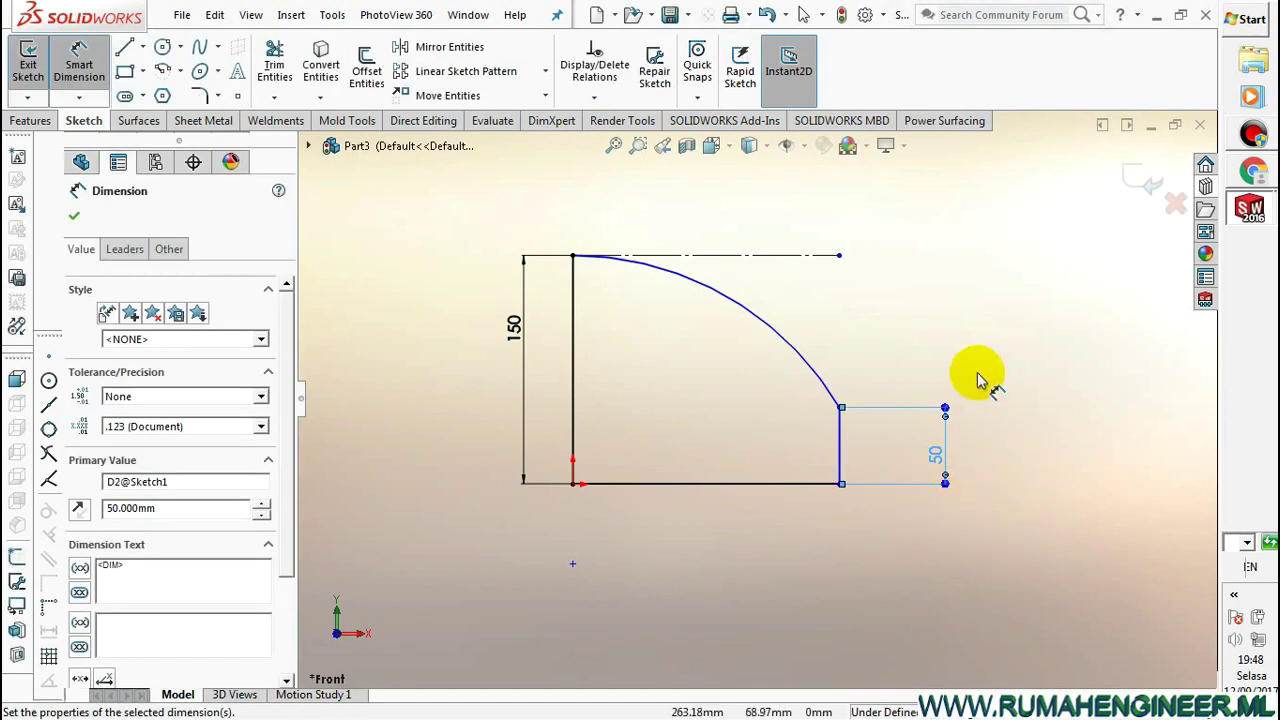
left_click(982, 366)
Dimension the arc with an R500 radius
left_click(822, 388)
left_click(843, 348)
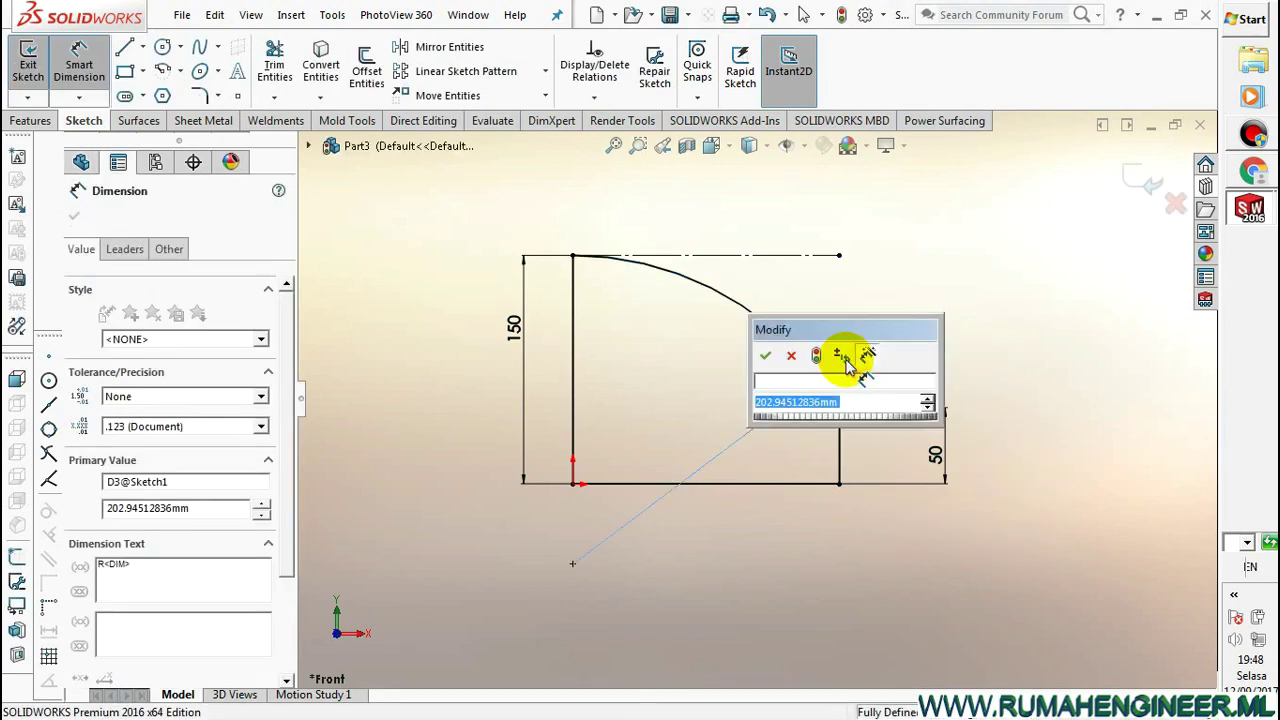
type("500")
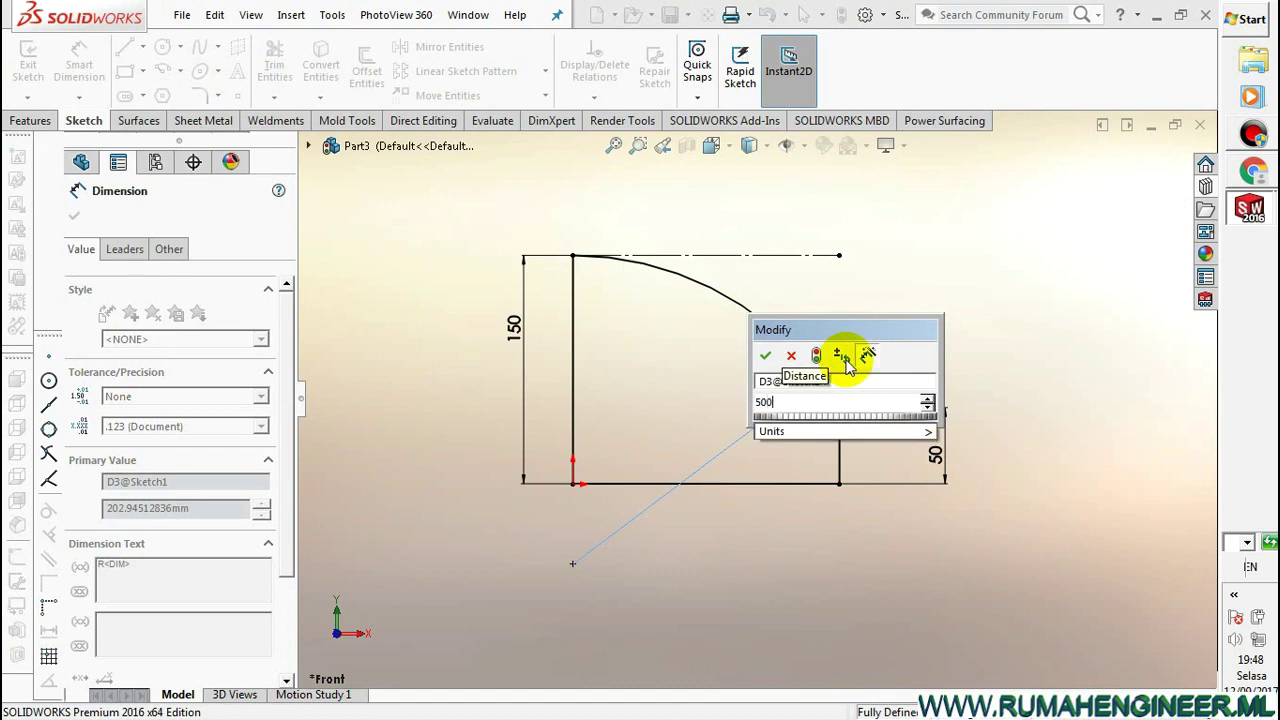
key("Return")
scroll(845, 365, "up", 2)
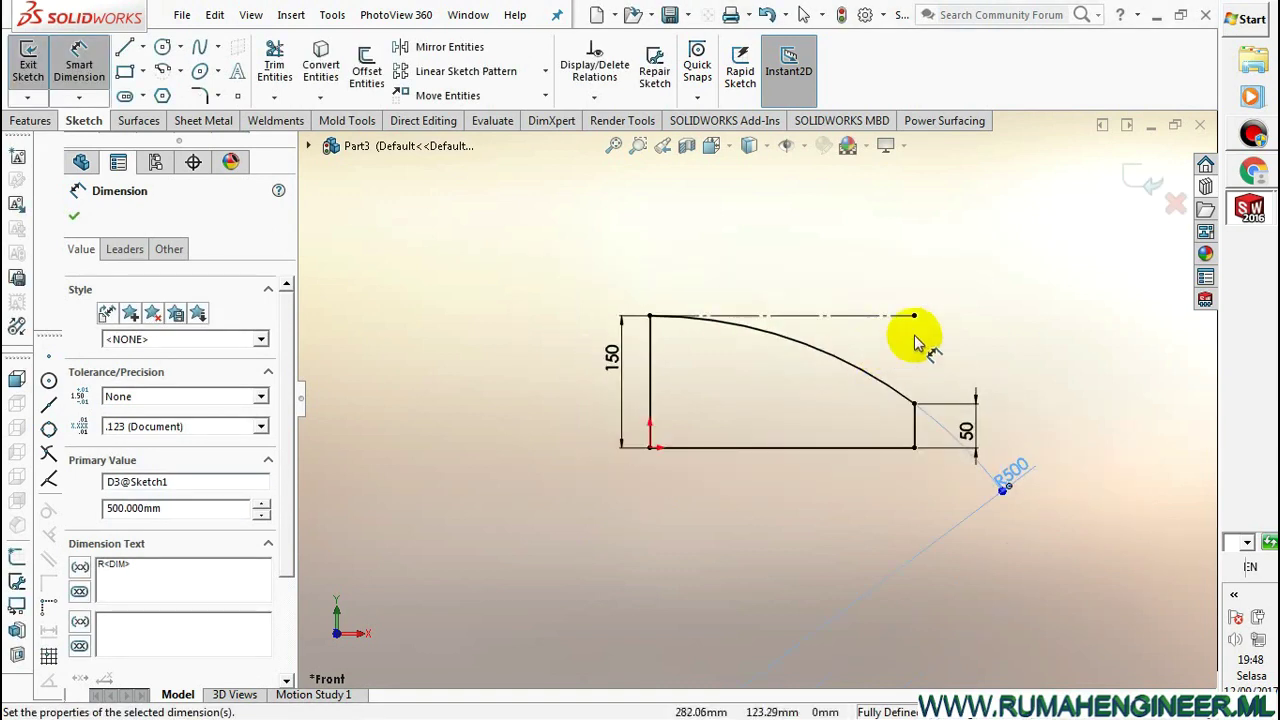
left_click(1030, 355)
scroll(1037, 340, "up", 1)
scroll(945, 368, "down", 1)
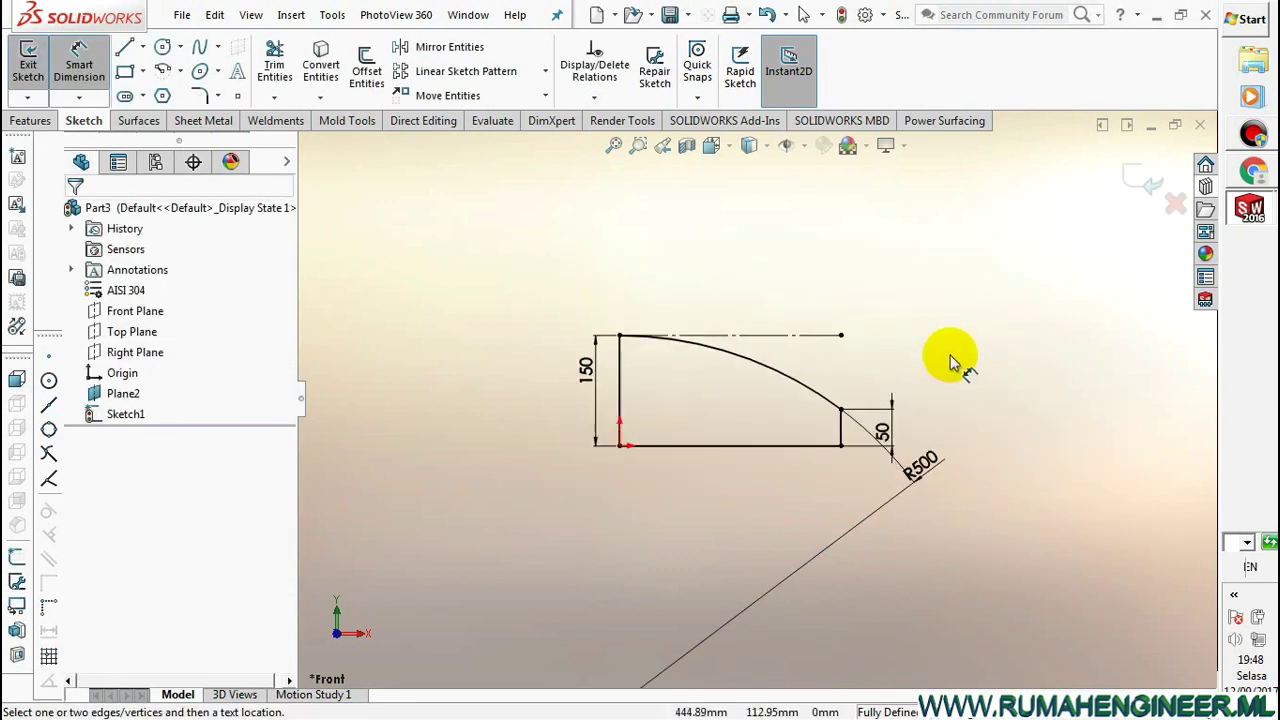
right_click(955, 330)
left_click(1001, 367)
scroll(658, 488, "down", 1)
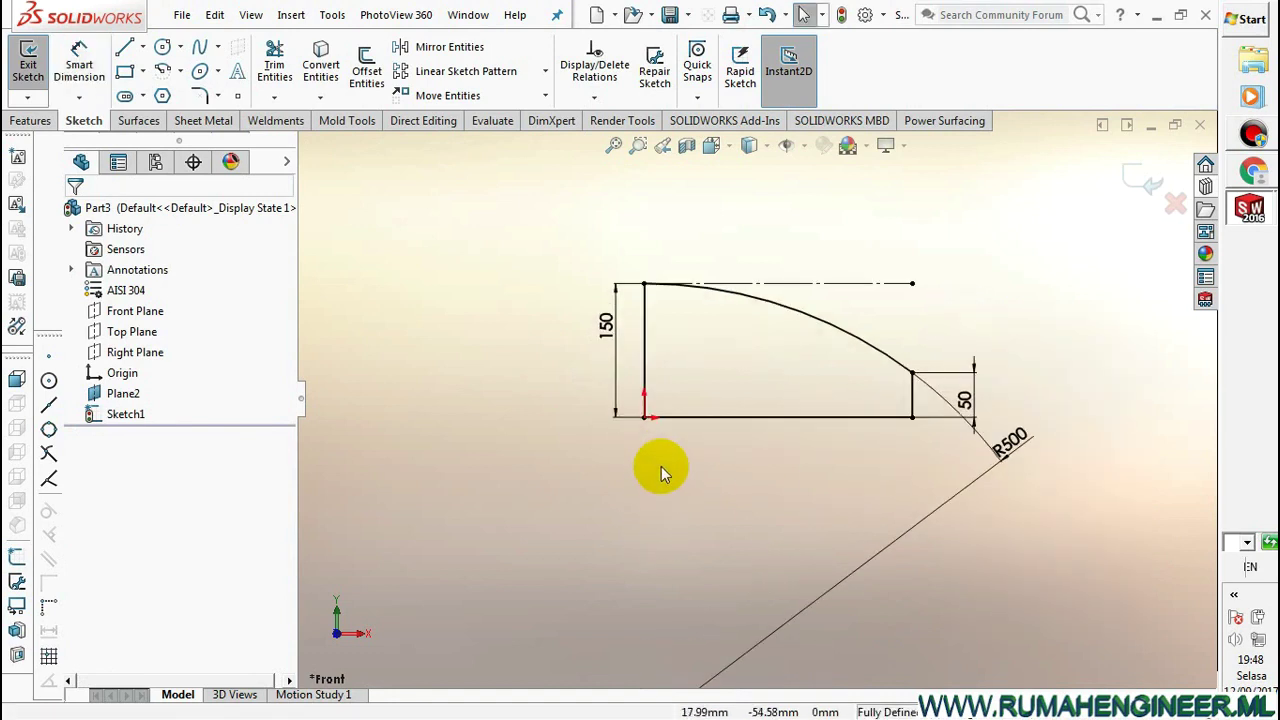
Delete the R500 radius dimension from the arc
left_click(76, 60)
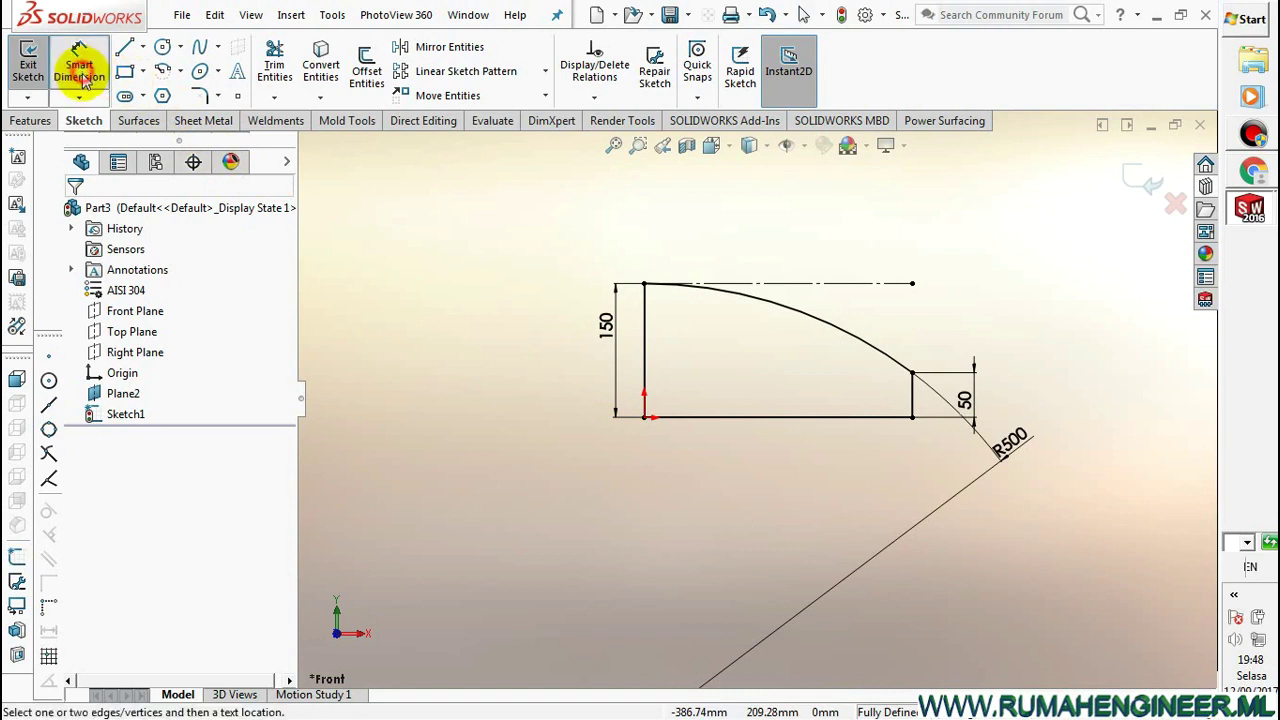
left_click(855, 428)
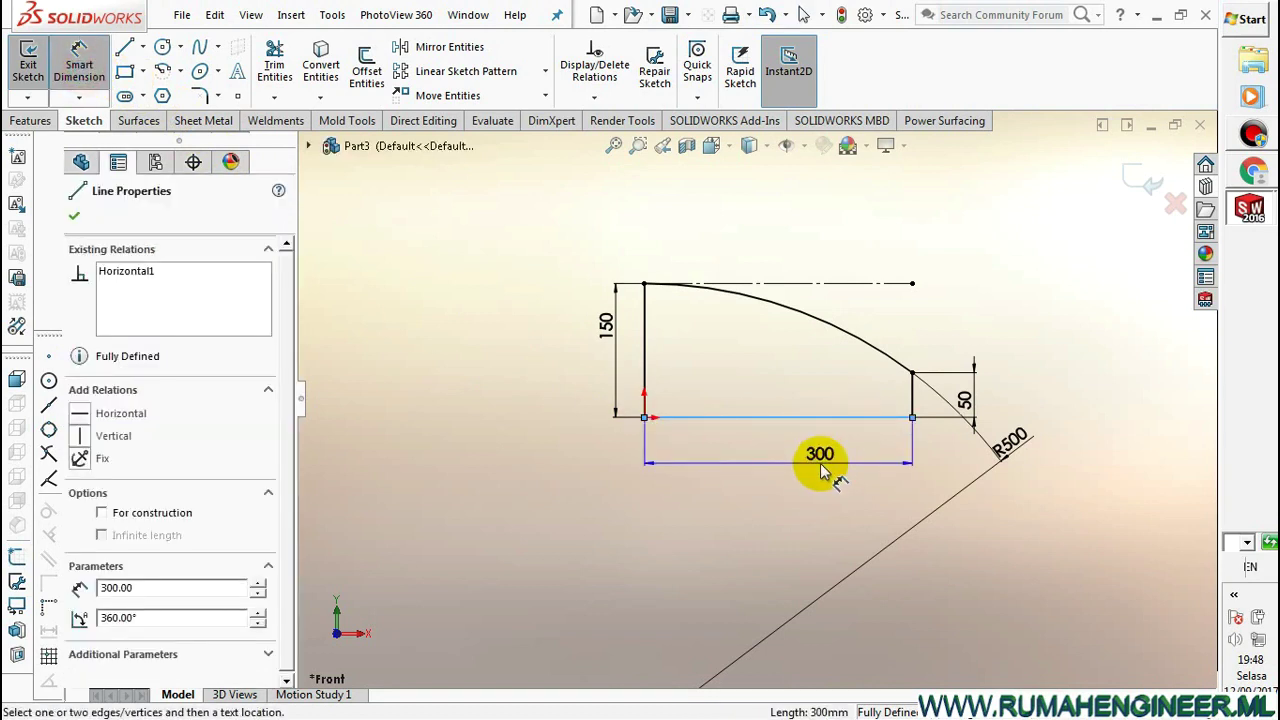
key("Escape")
key("f")
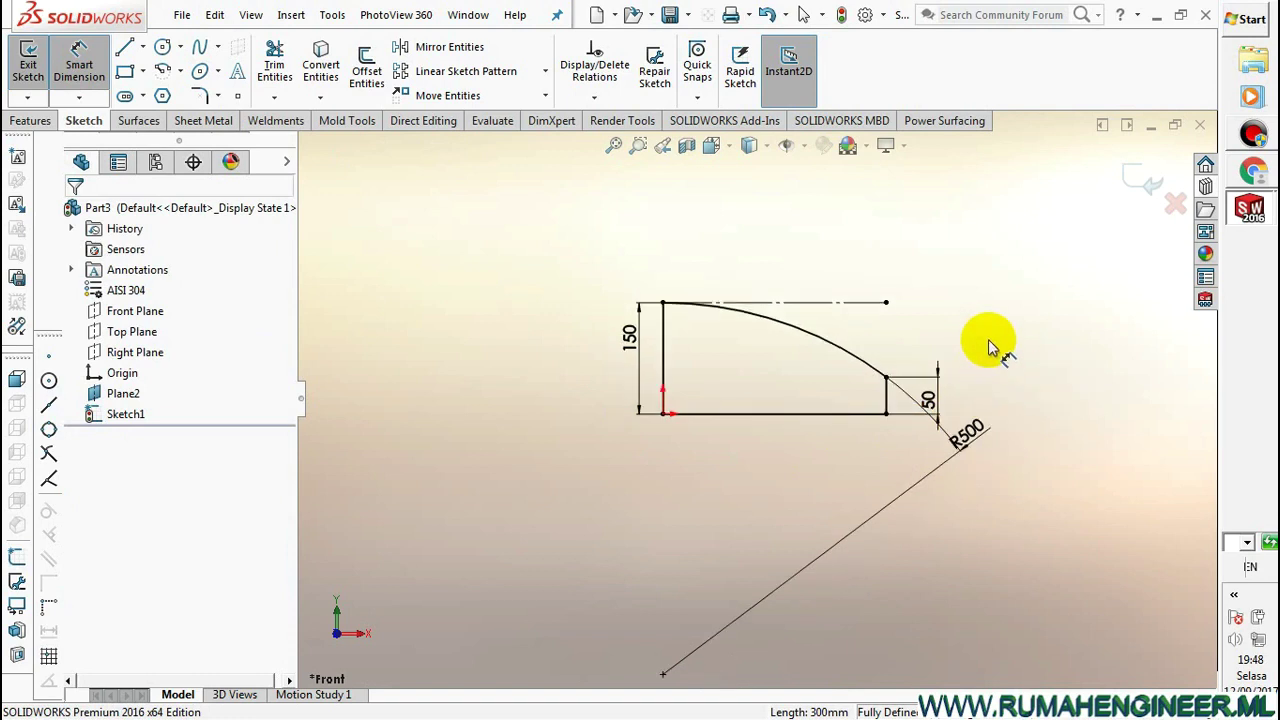
right_click(976, 432)
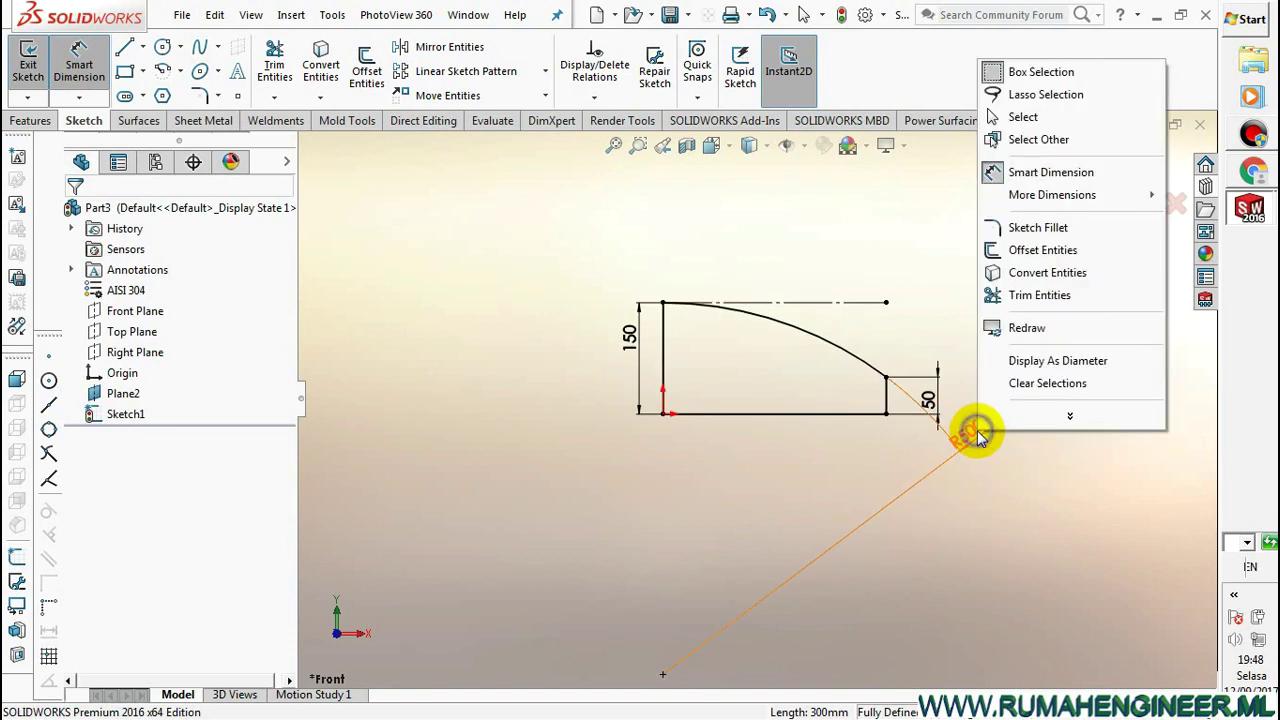
left_click(942, 265)
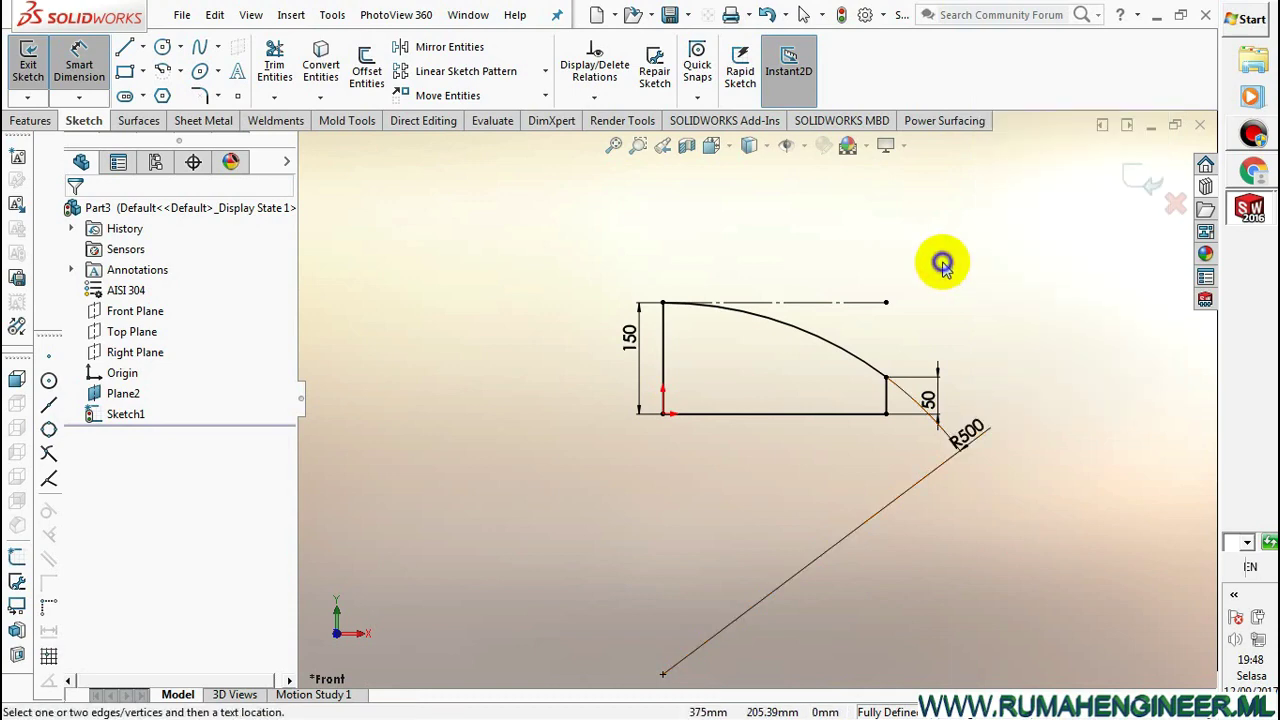
right_click(942, 265)
left_click(985, 320)
left_click(966, 432)
right_click(966, 436)
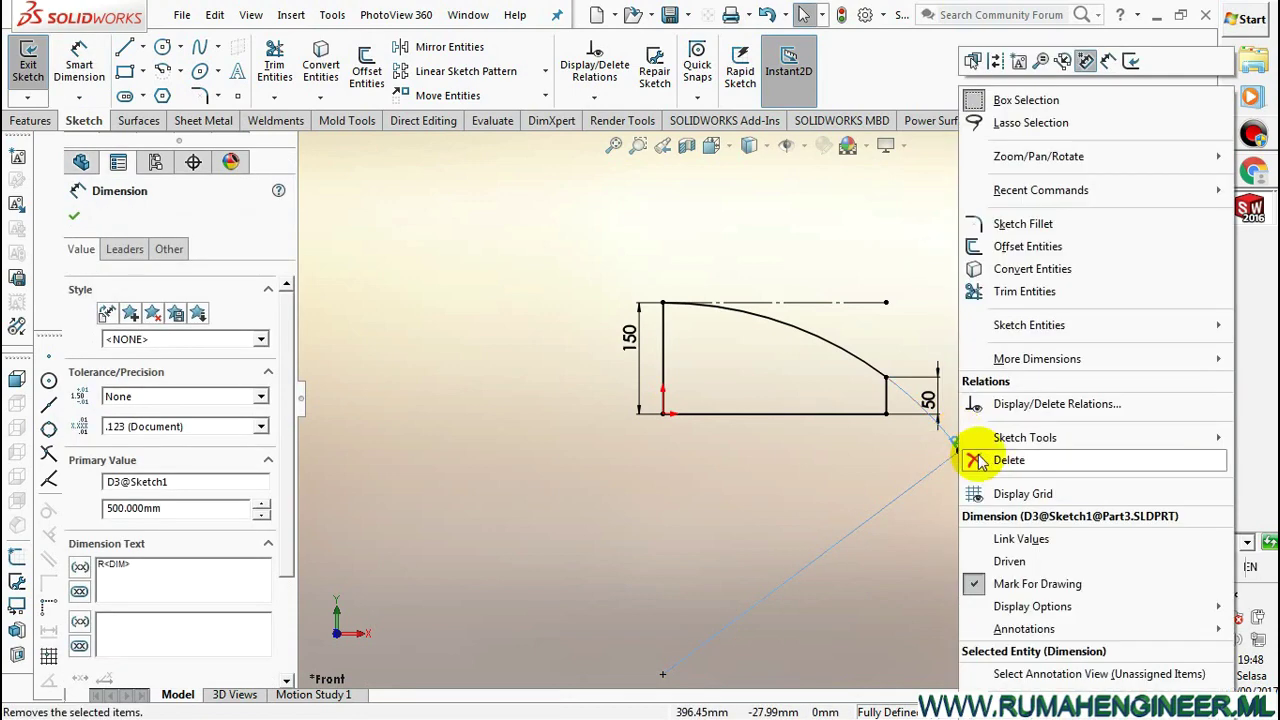
left_click(979, 460)
Dimension the bottom line at 250, fully defining the sketch
left_click(79, 65)
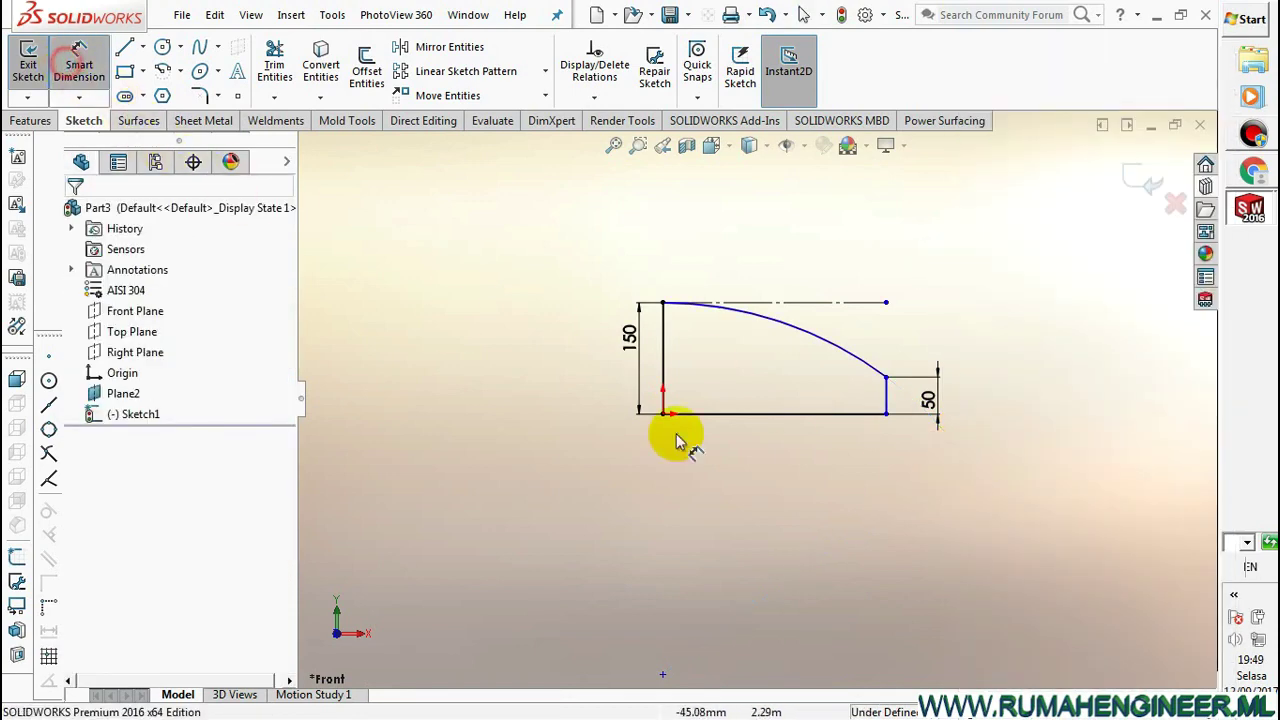
left_click(840, 414)
left_click(800, 488)
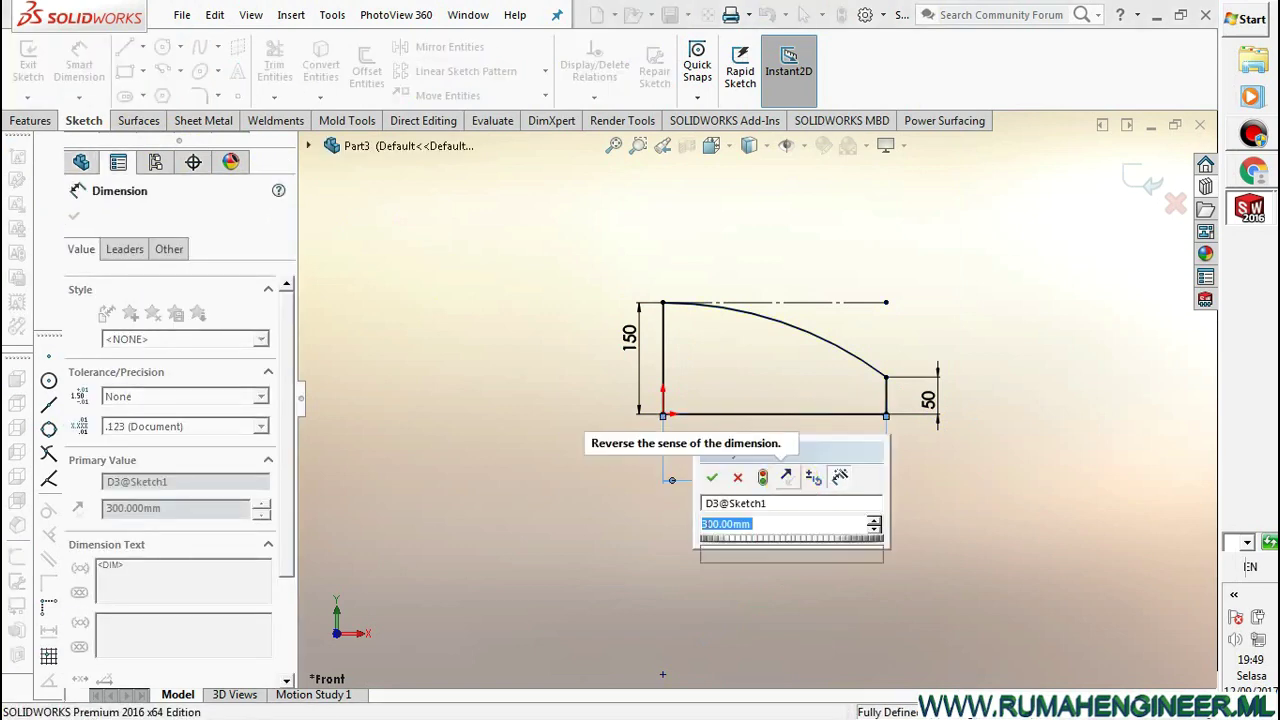
type("250")
key("Return")
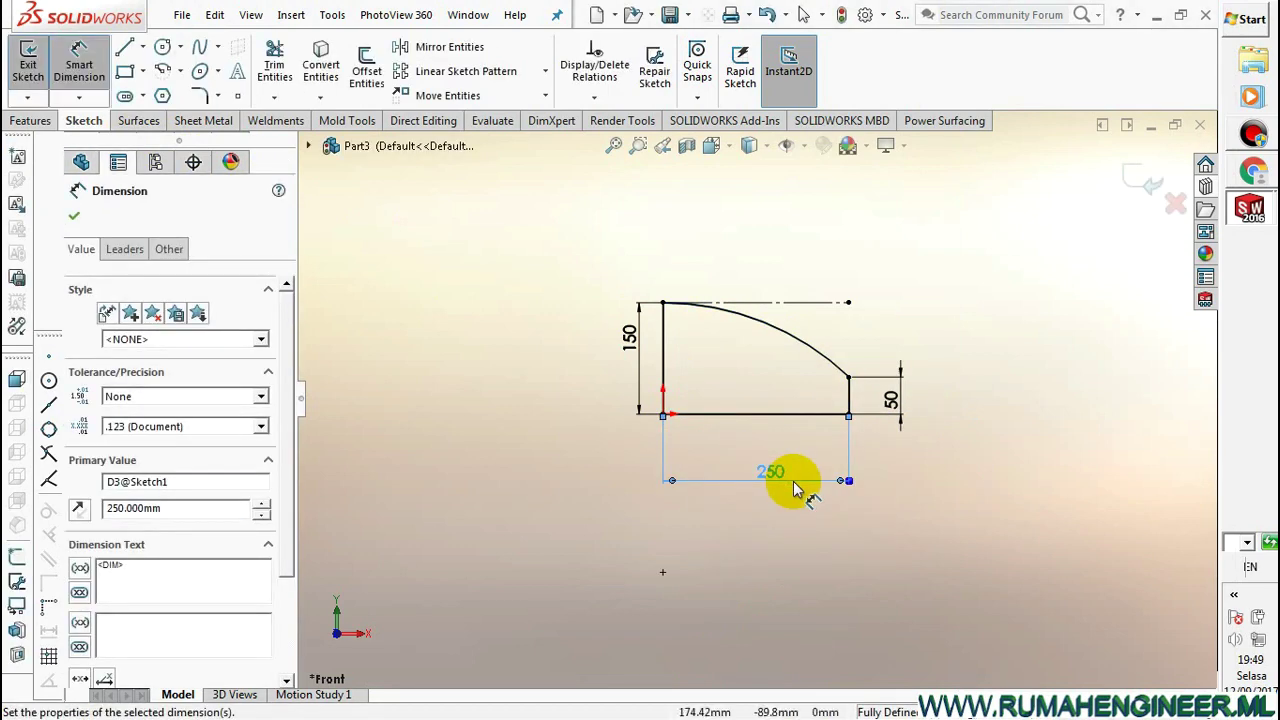
key("Escape")
right_click(986, 343)
left_click(1010, 399)
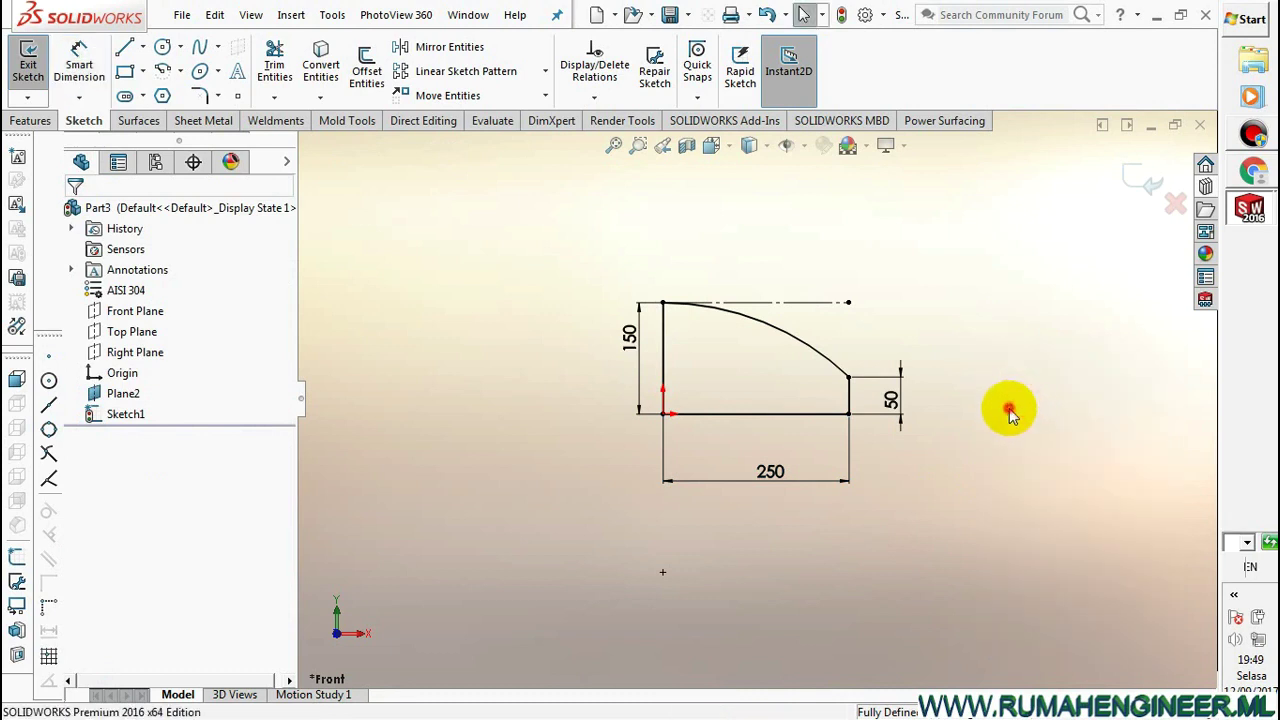
scroll(722, 395, "down", 2)
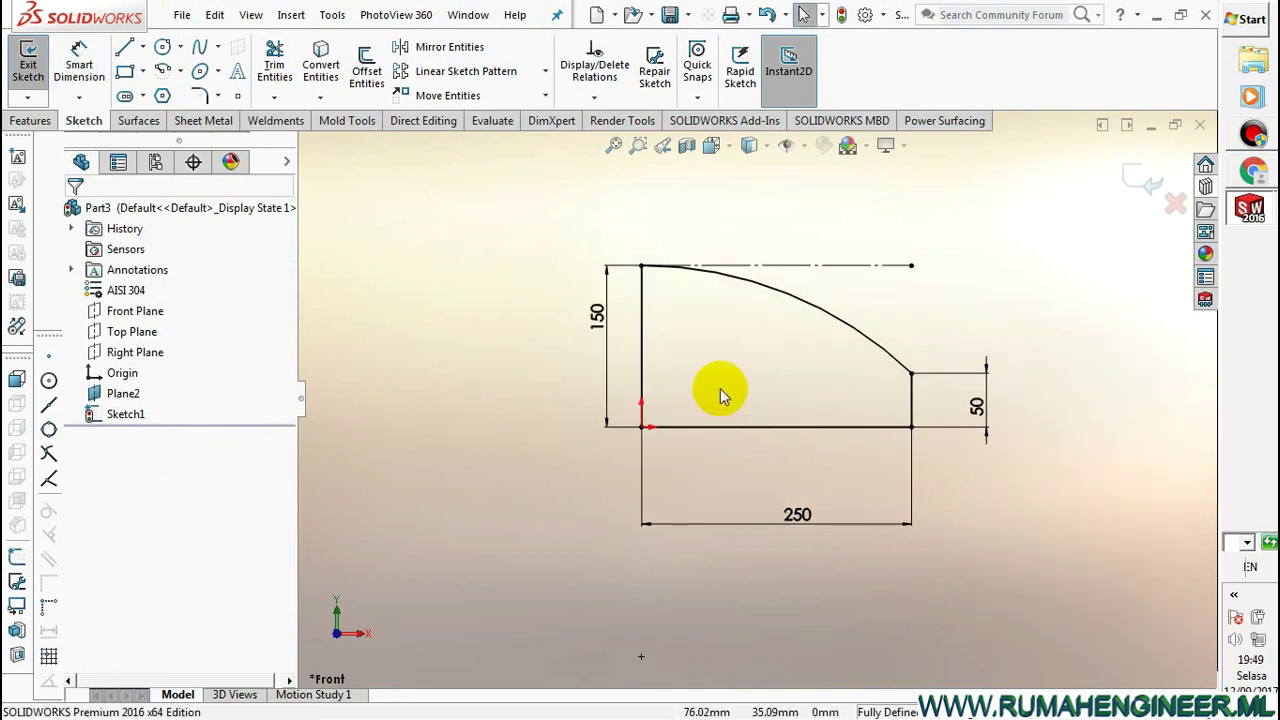
Add an R50 sketch fillet at the arc/right-edge corner and exit the sketch
left_click(199, 95)
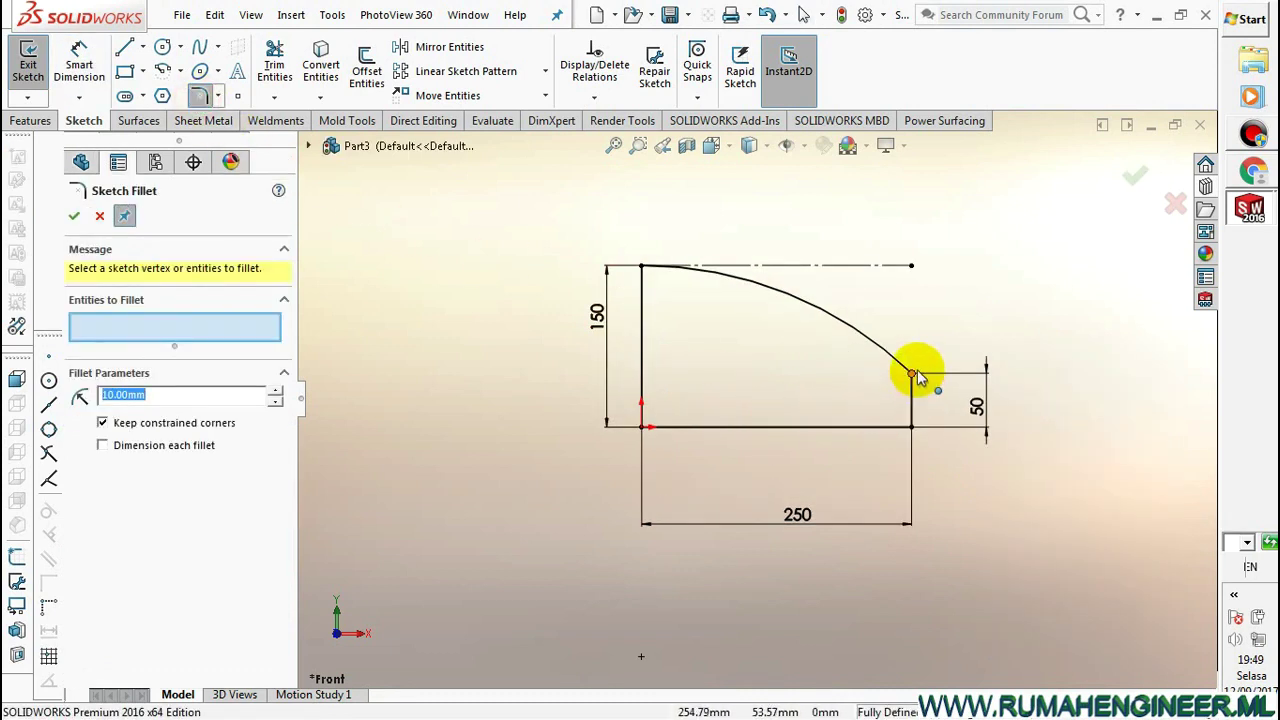
left_click(912, 376)
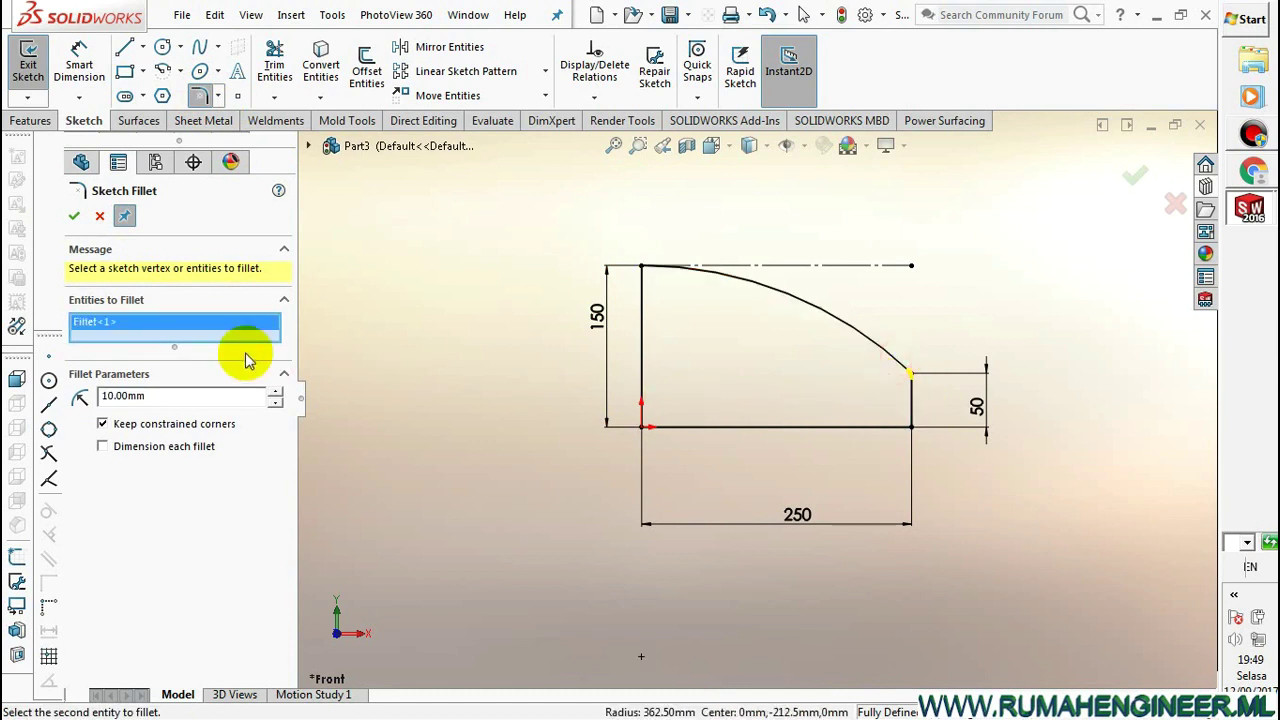
double_click(178, 396)
type("50")
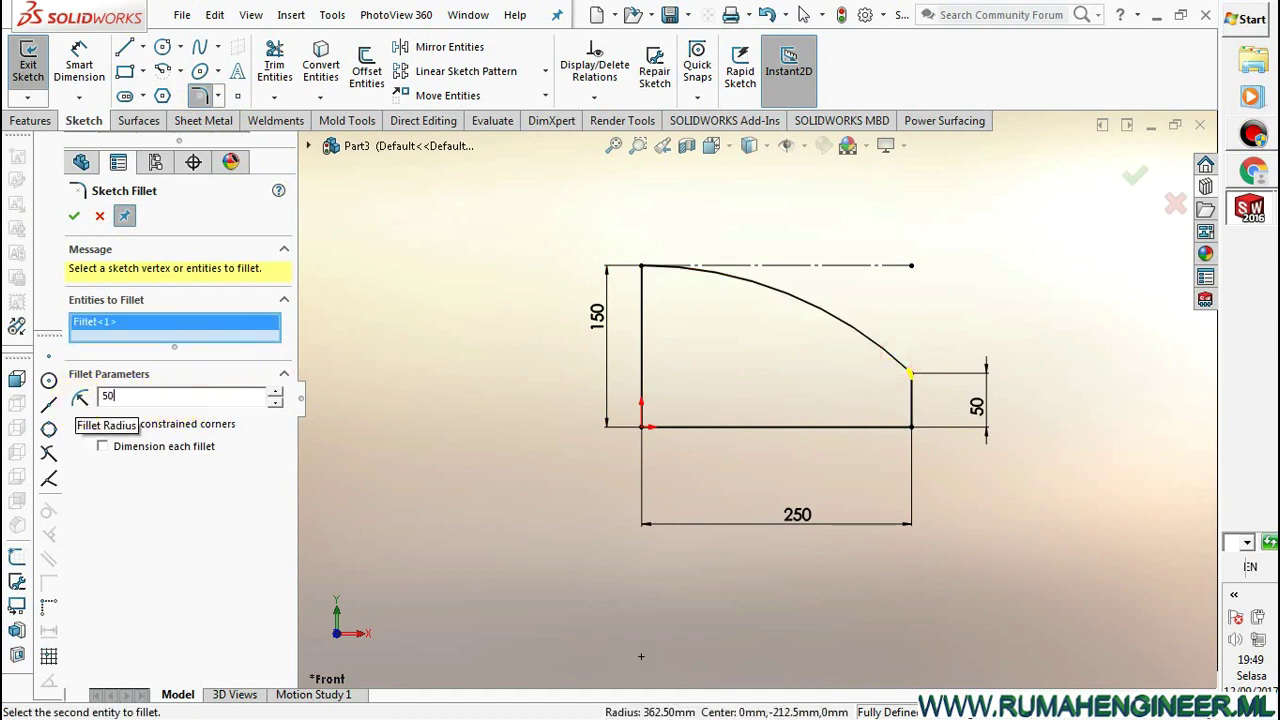
left_click(74, 215)
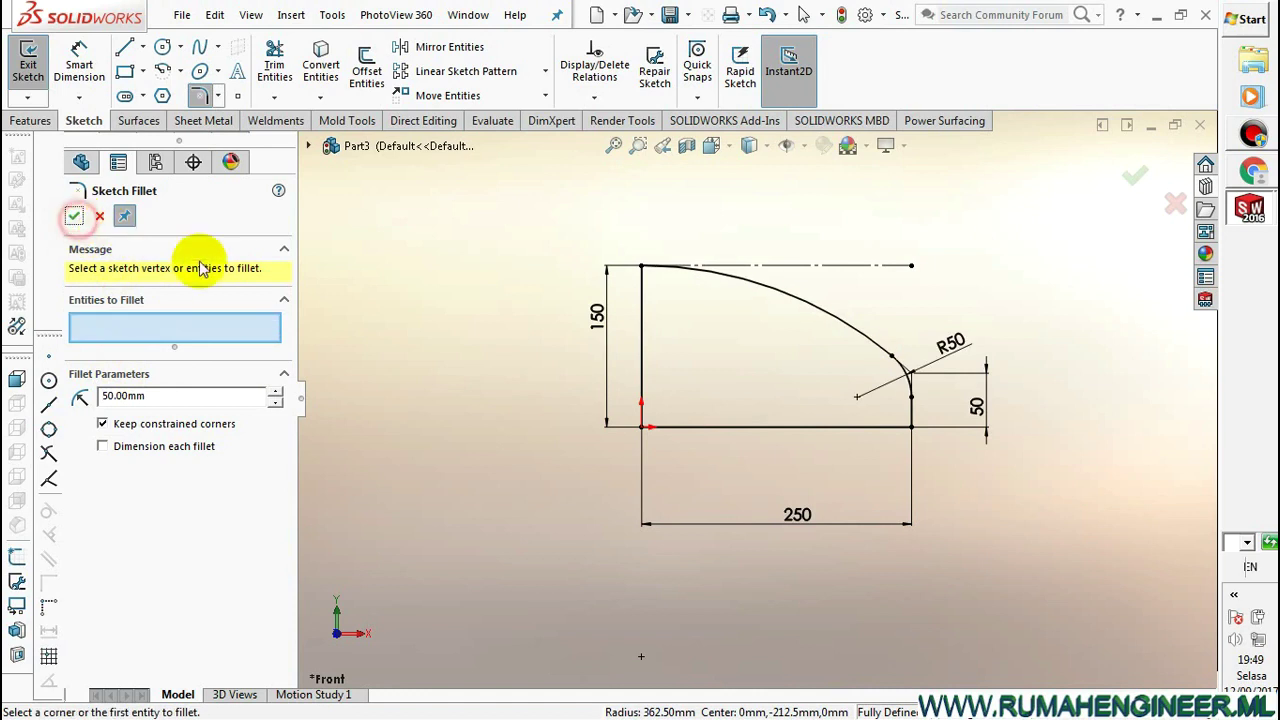
left_click(100, 215)
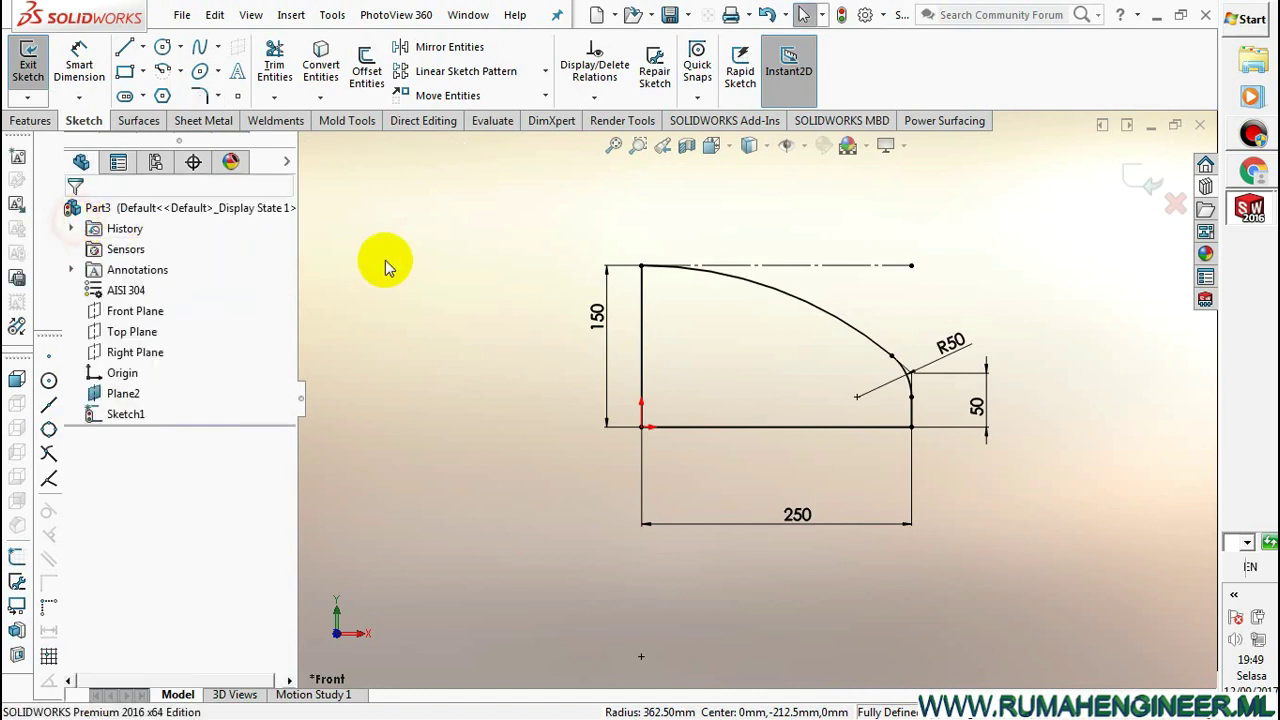
left_click(1142, 183)
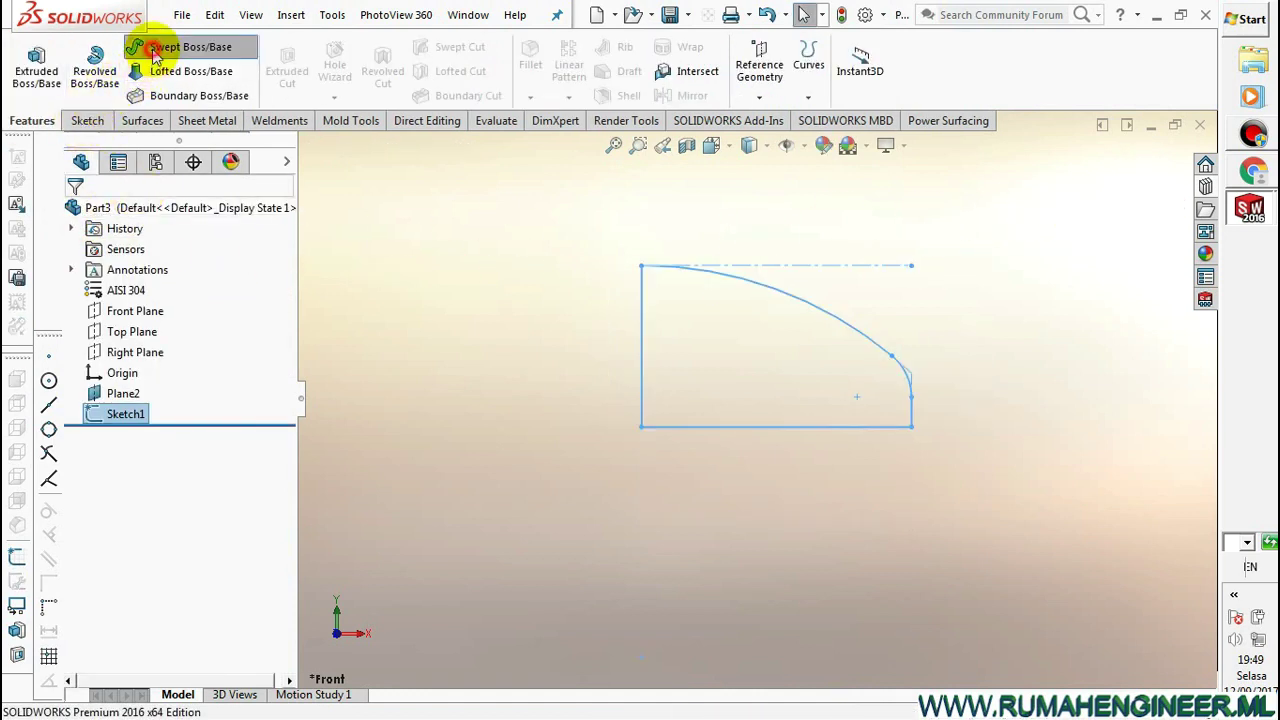
Revolve Sketch1 360° about the tall vertical edge to form the dished head
left_click(134, 47)
left_click(100, 215)
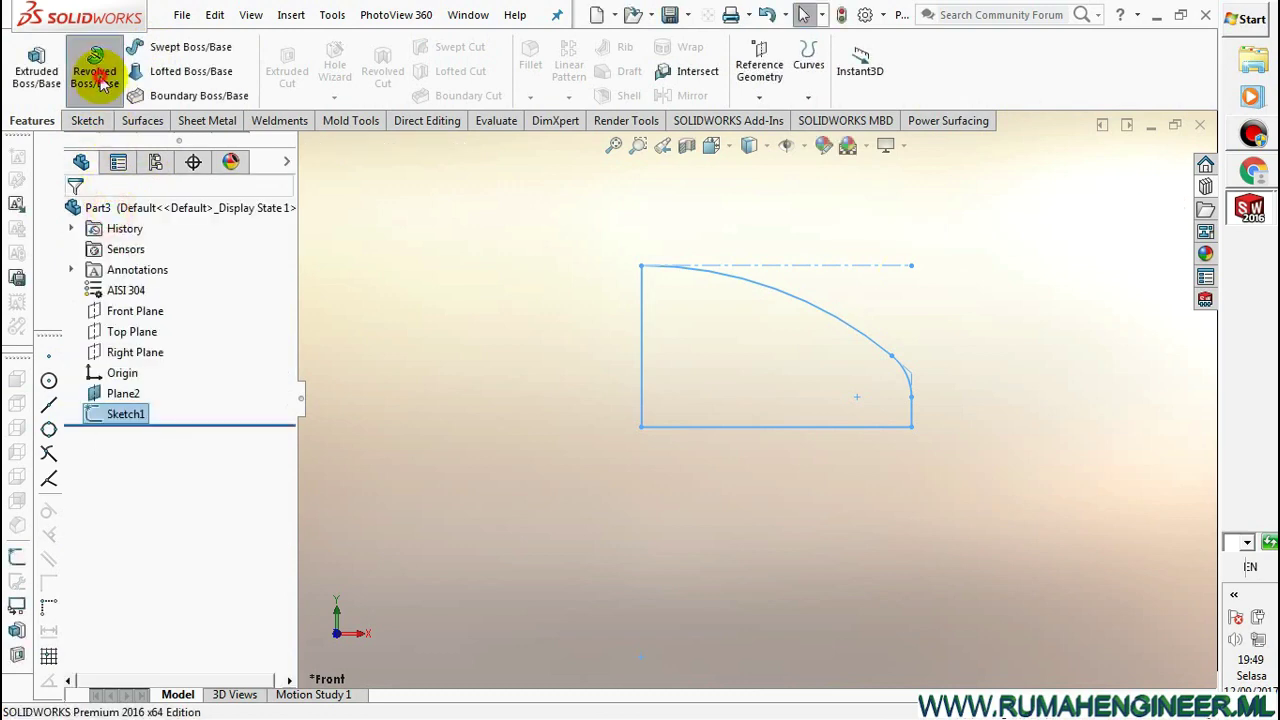
left_click(95, 70)
left_click(492, 352)
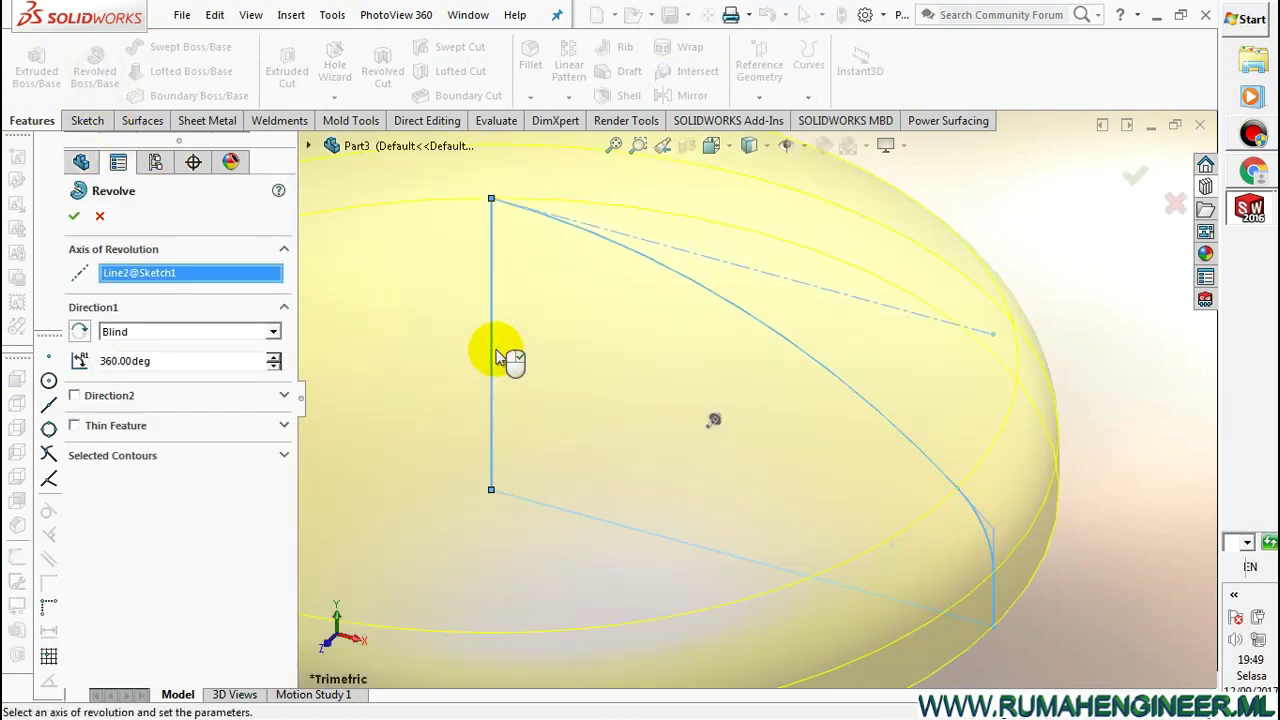
left_click(75, 216)
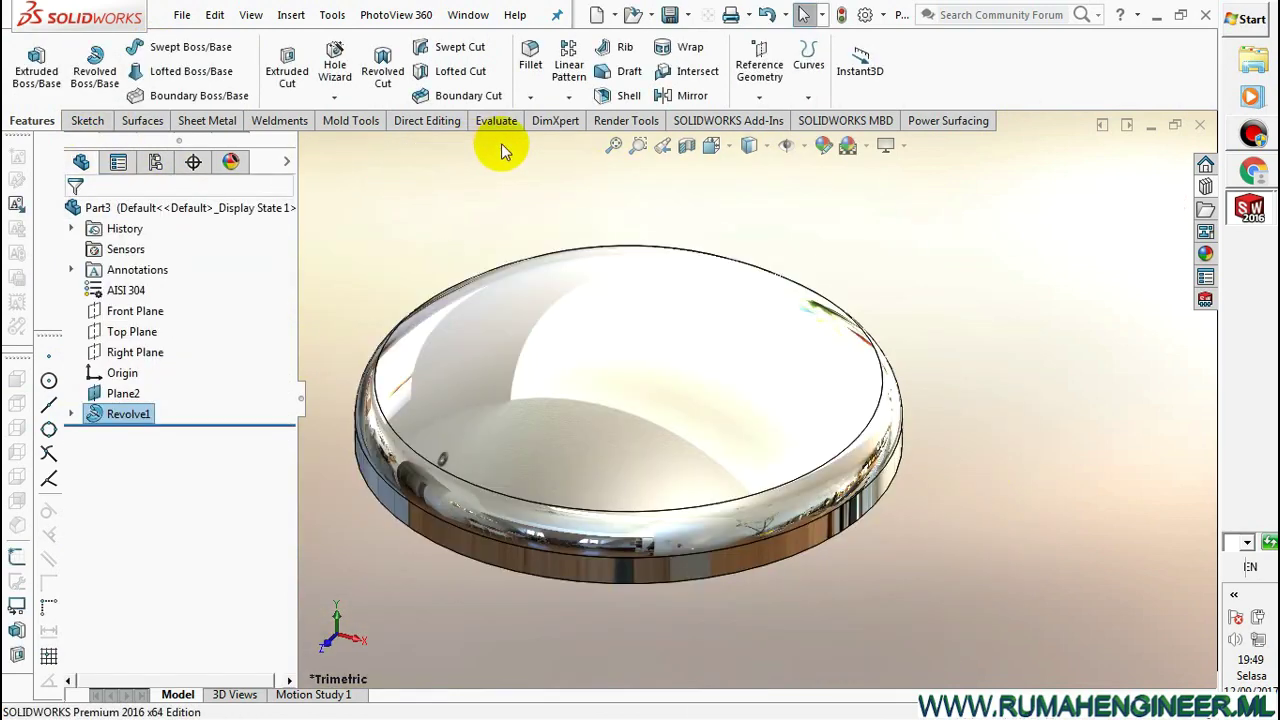
middle_click_drag(884, 406, 946, 283)
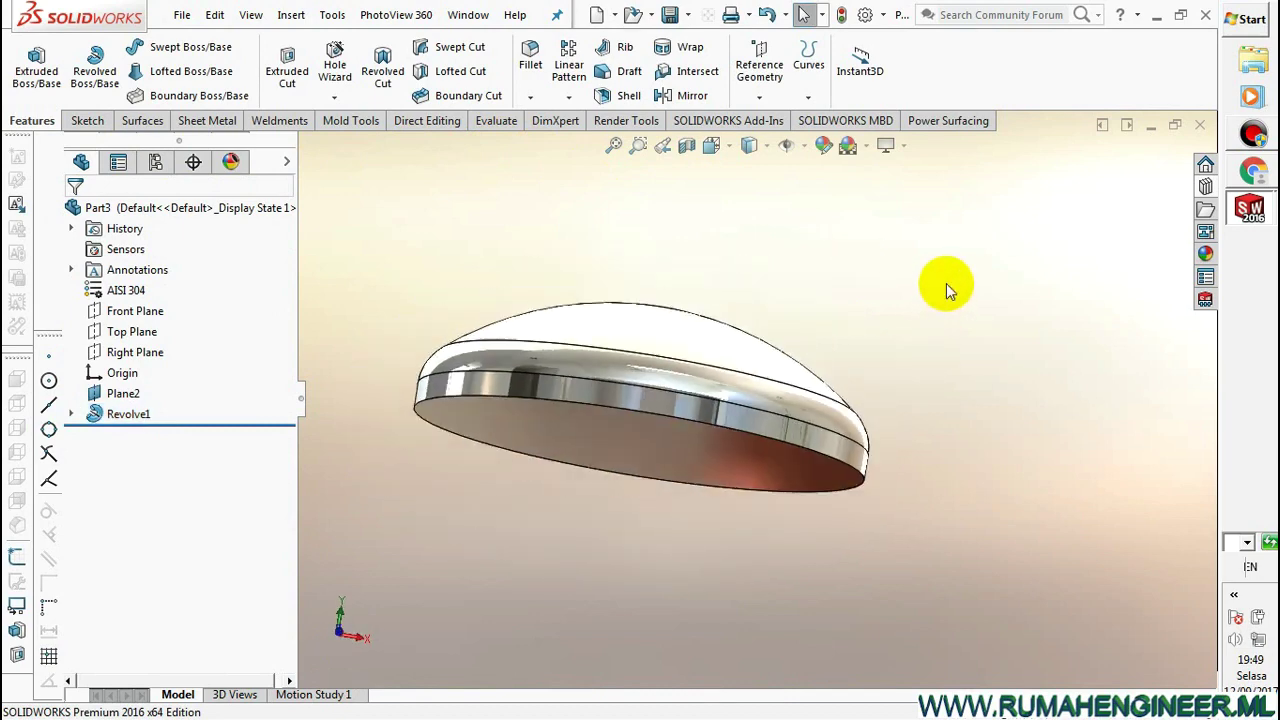
Shell the head to 3 mm thickness, removing the flat bottom face
left_click(626, 95)
left_click(648, 422)
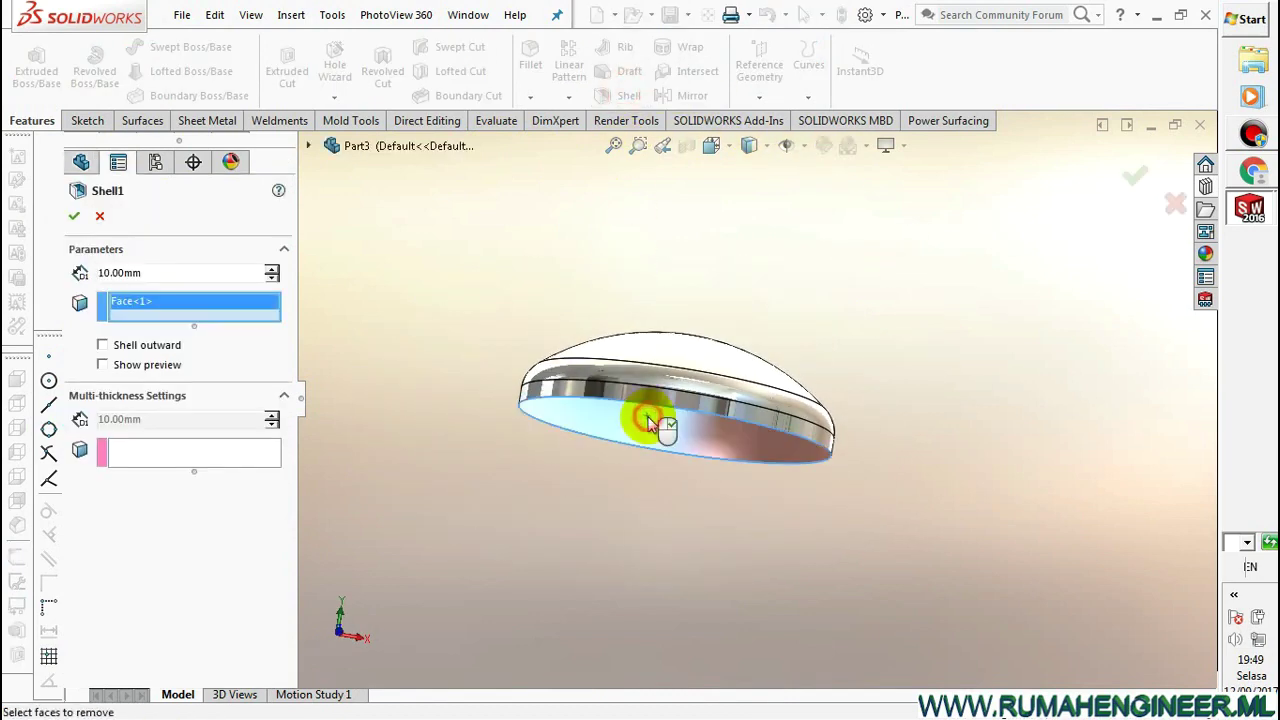
double_click(150, 274)
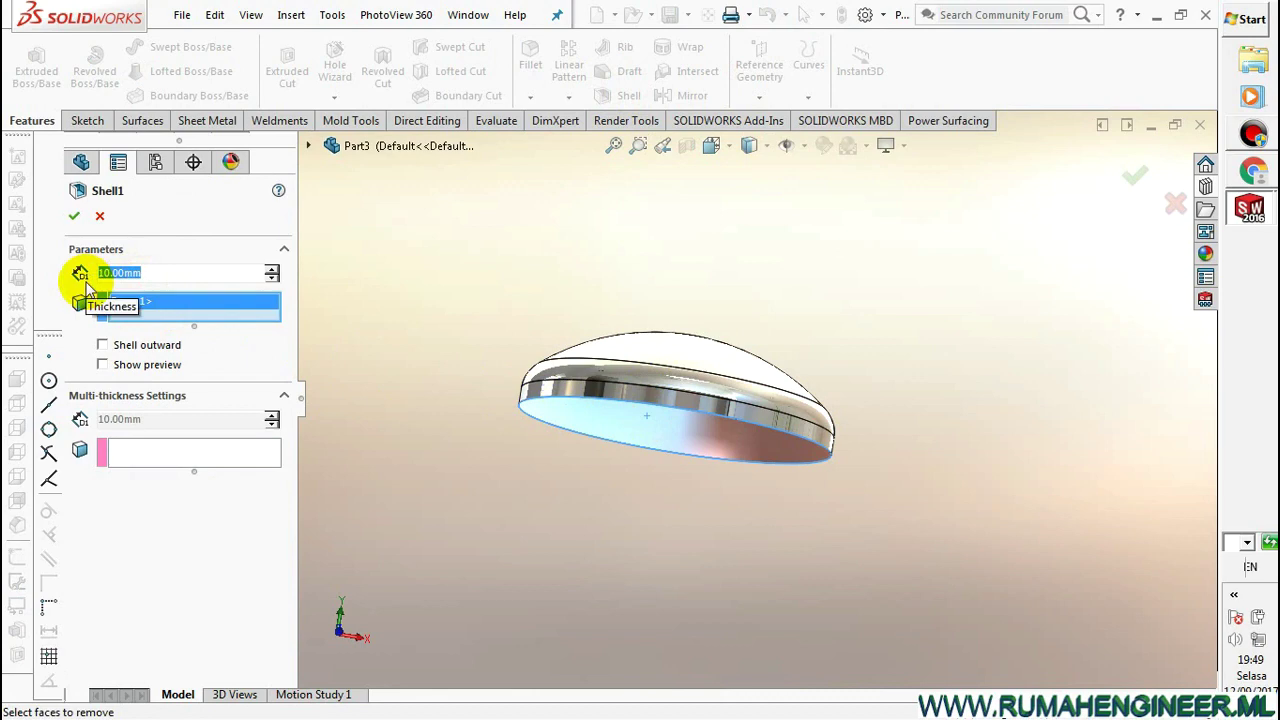
type("3")
key("Return")
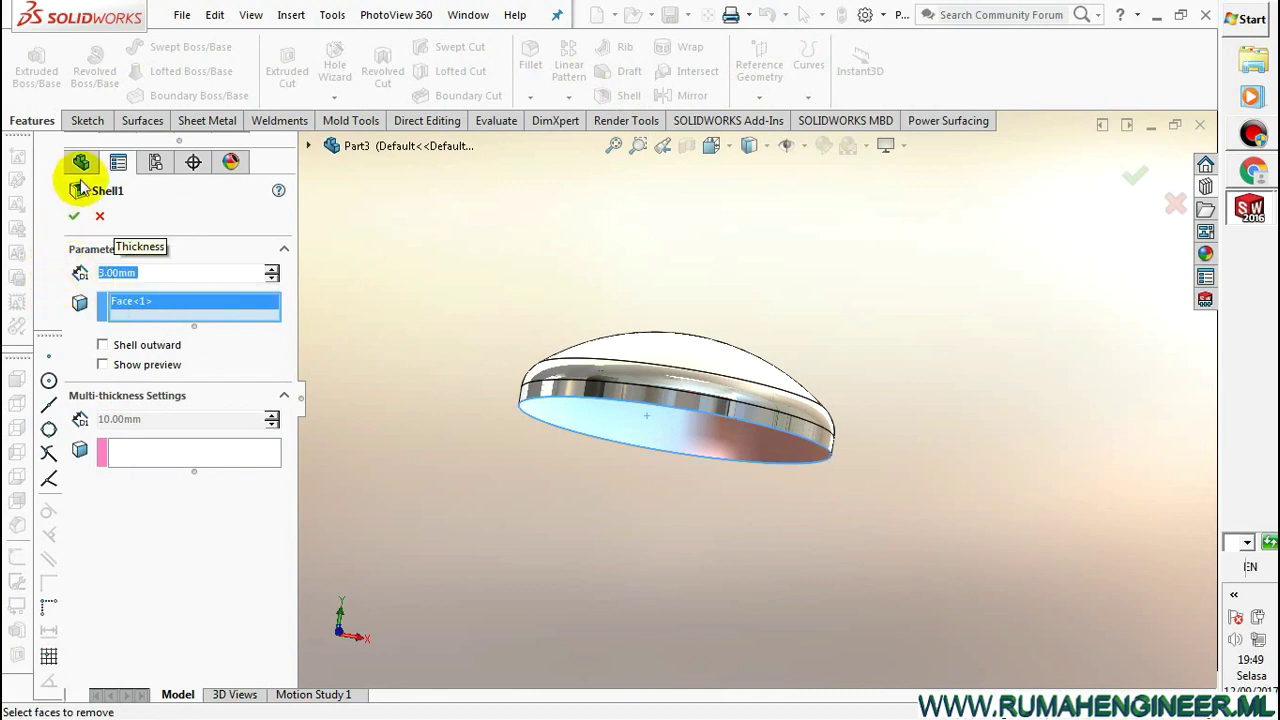
left_click(74, 216)
Review the shelled head in Front and Trimetric views, then open Save As
scroll(666, 300, "down", 3)
mouse_move(666, 371)
middle_mouse_down()
mouse_move(594, 429)
mouse_move(537, 410)
mouse_move(614, 357)
middle_mouse_up()
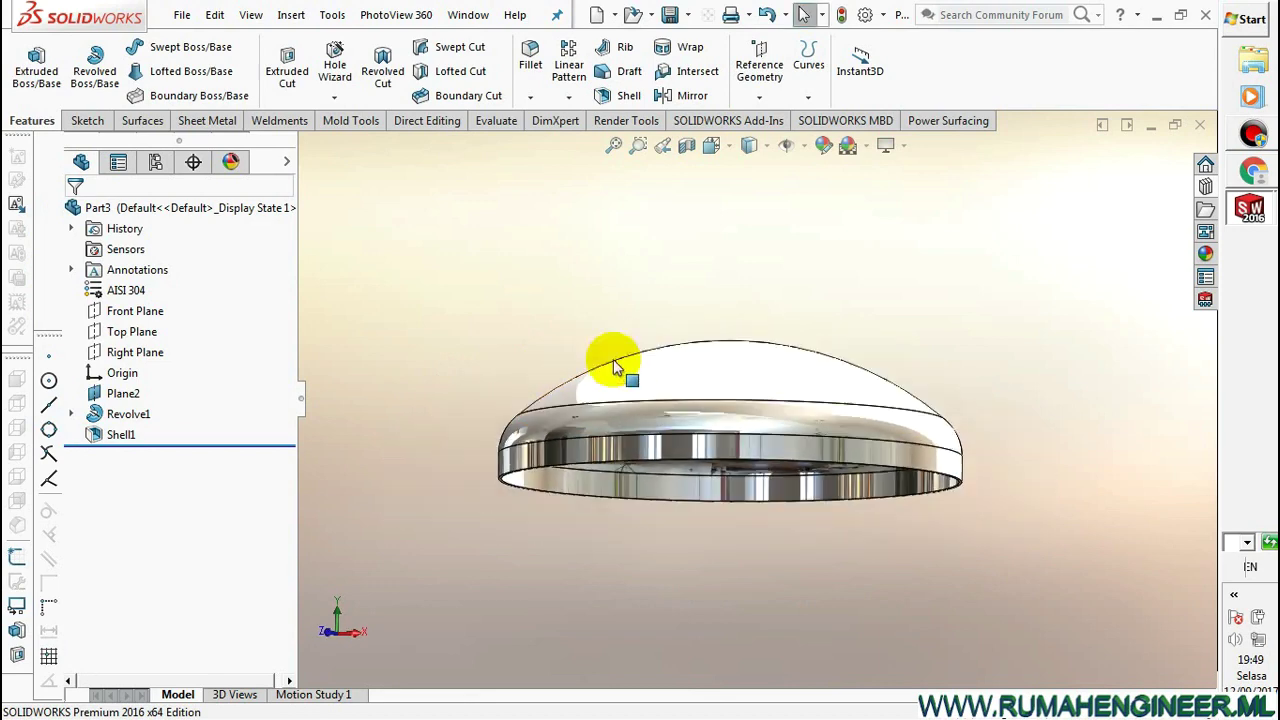
left_click(711, 145)
left_click(739, 226)
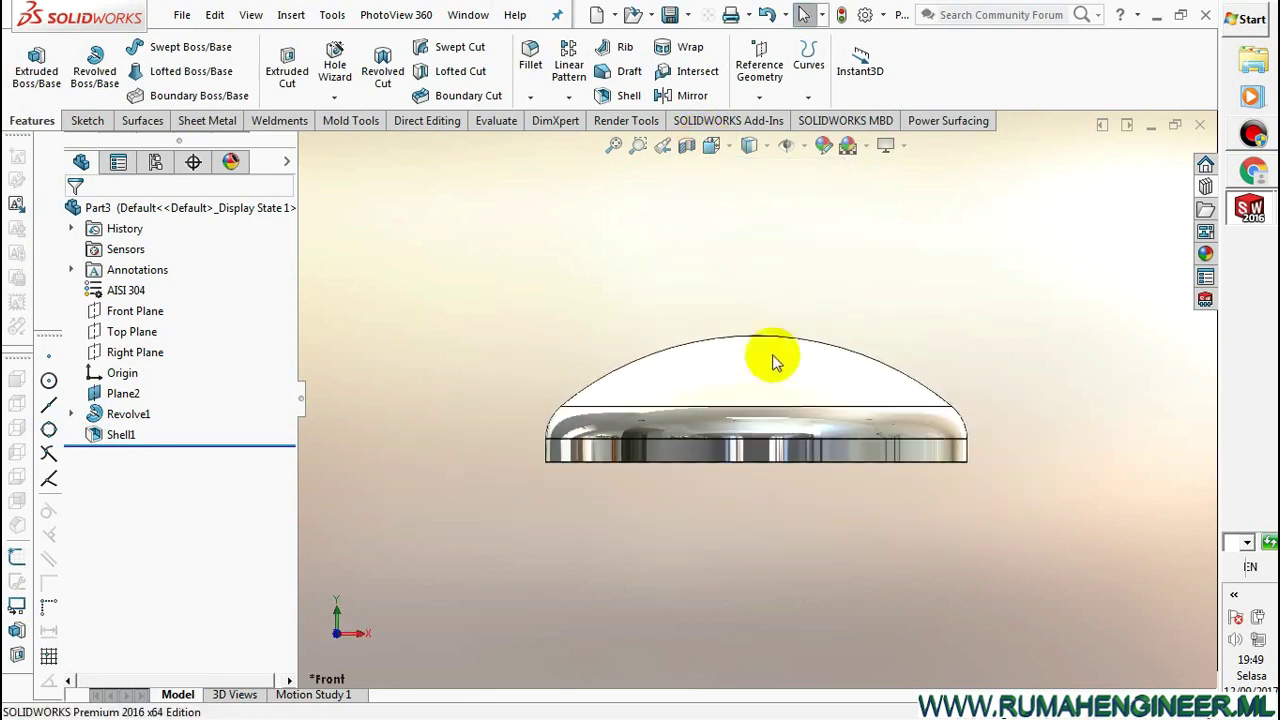
scroll(773, 400, "down", 3)
mouse_move(773, 400)
middle_mouse_down()
mouse_move(623, 423)
mouse_move(523, 343)
mouse_move(560, 371)
mouse_move(718, 423)
mouse_move(706, 337)
mouse_move(586, 366)
mouse_move(716, 228)
middle_mouse_up()
scroll(716, 228, "up", 3)
left_click(745, 148)
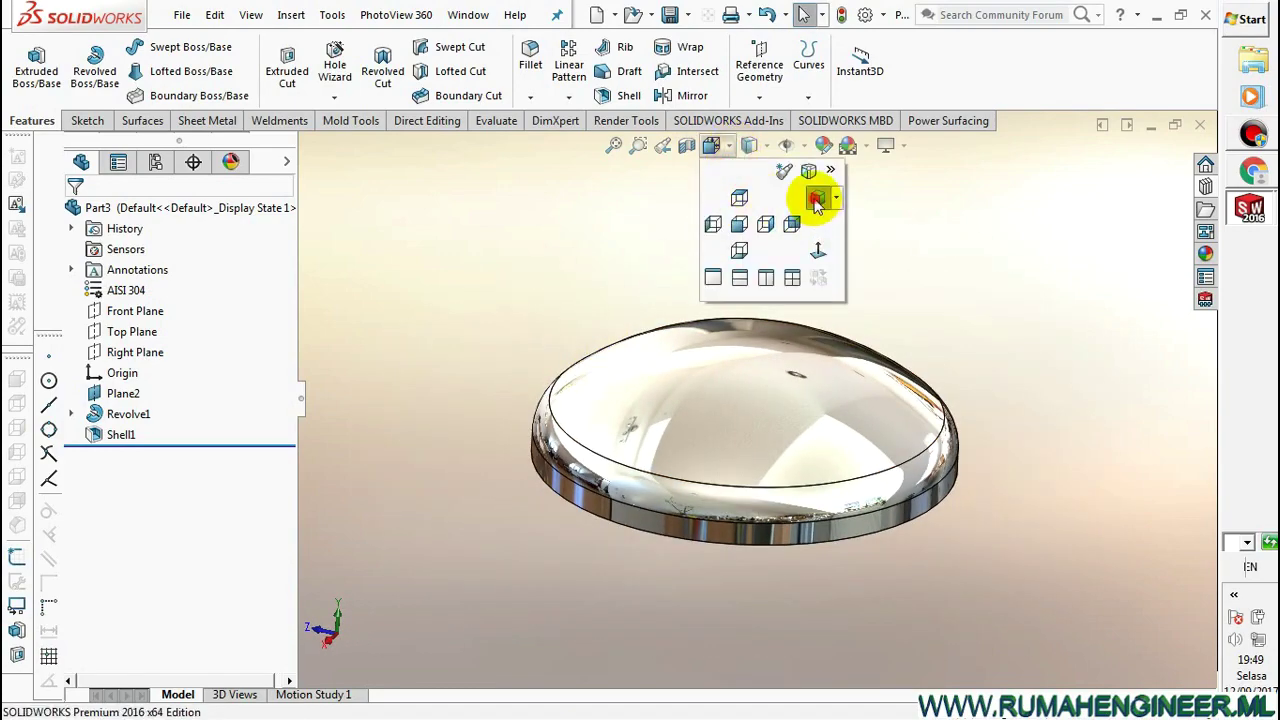
left_click(820, 195)
left_click(670, 14)
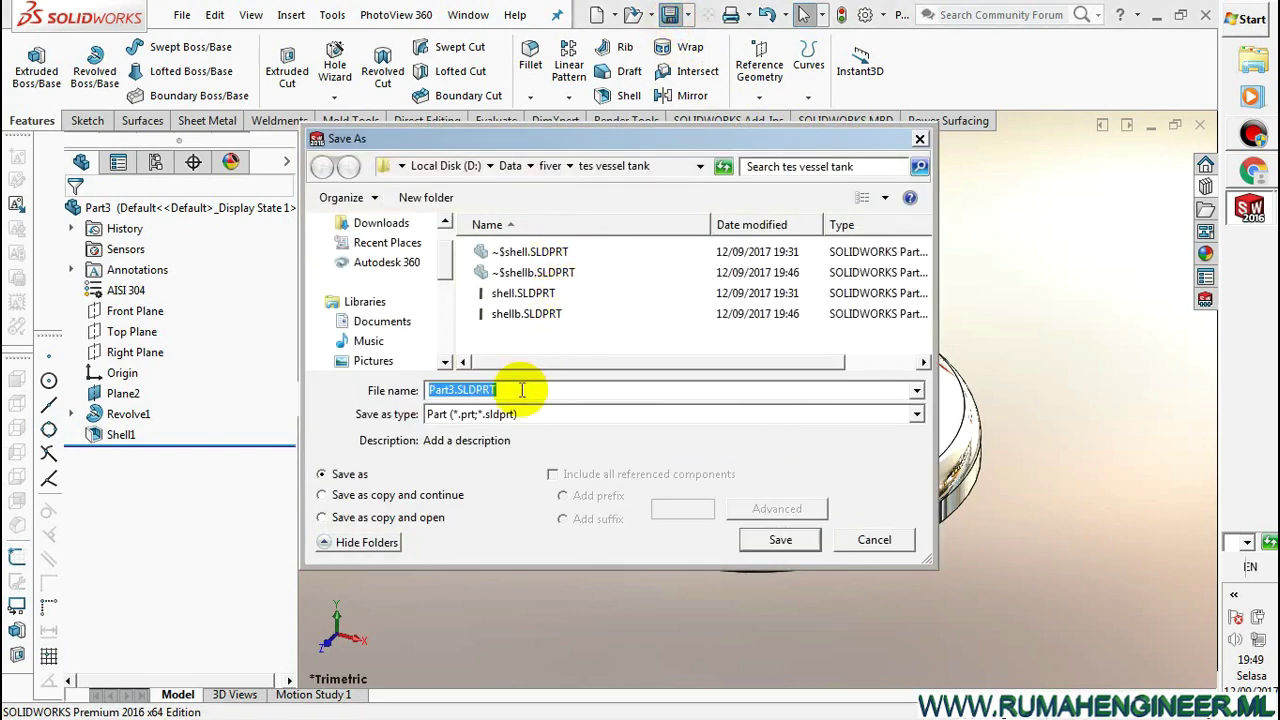
Save the part as 'top head.SLDPRT'
type("top bottom")
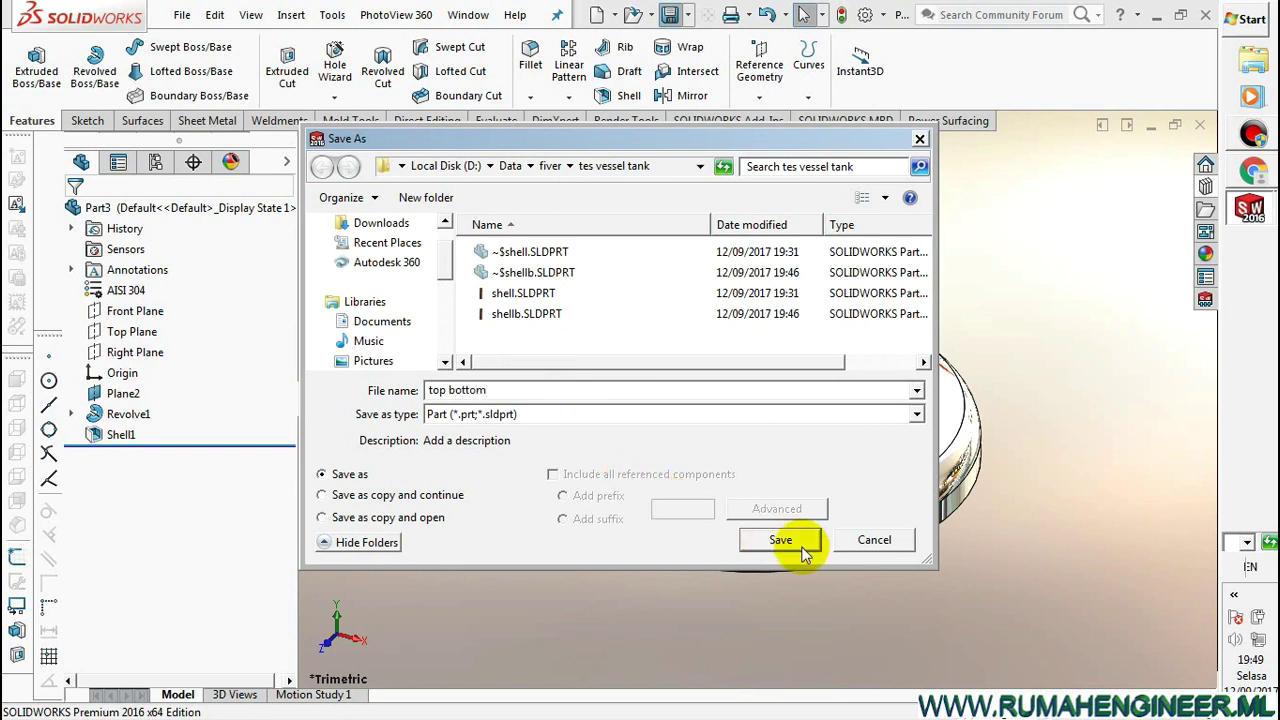
left_click_drag(490, 390, 455, 395)
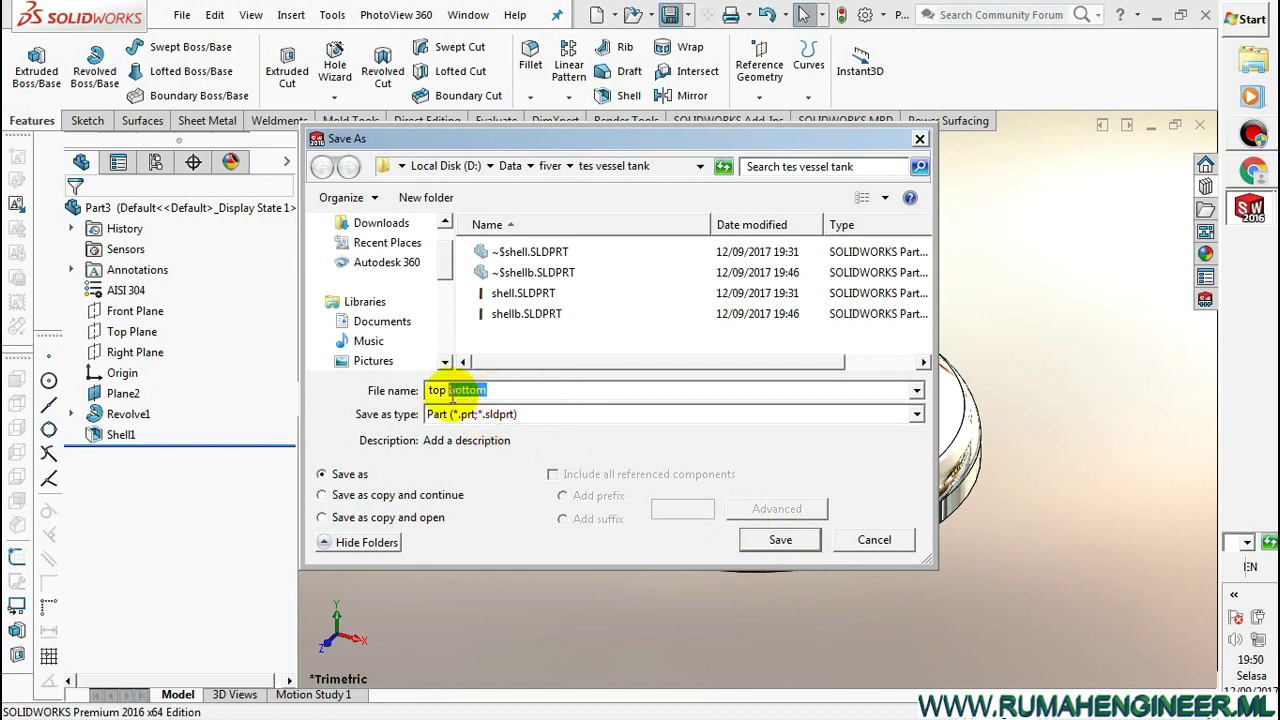
type("head")
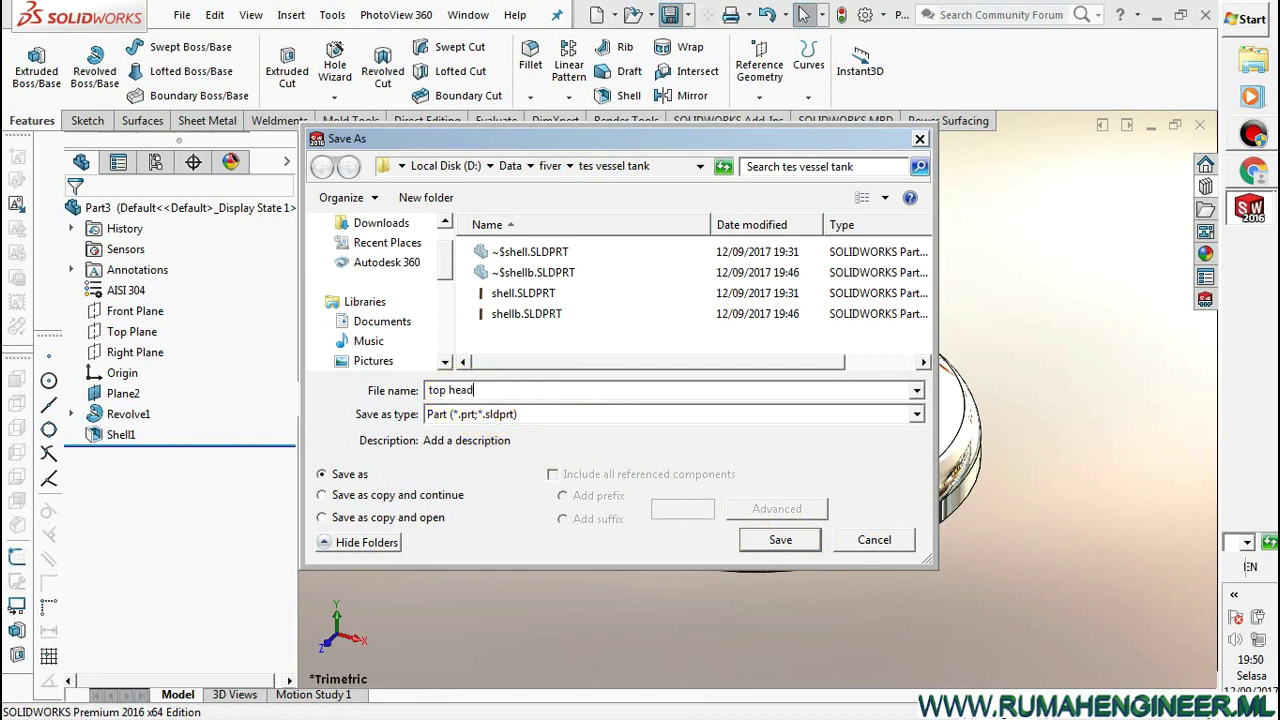
left_click(777, 538)
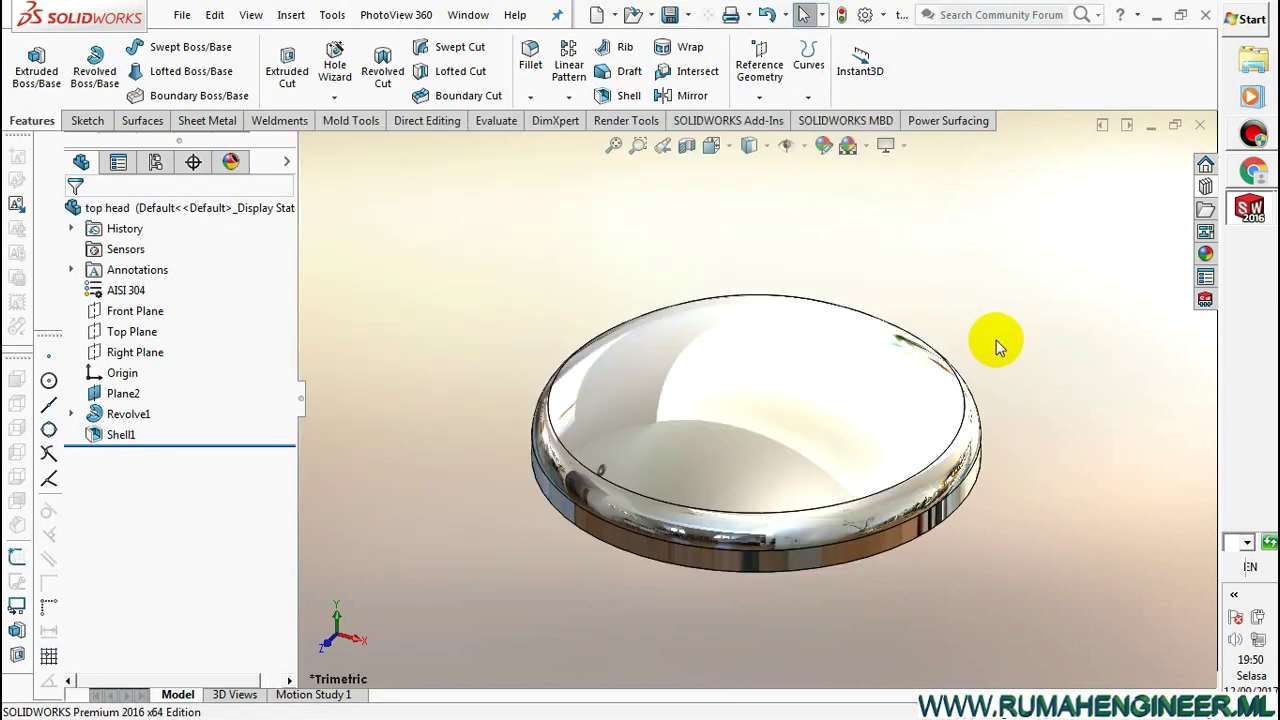
Save a copy of the part as 'bottom head.SLDPRT'
left_click(689, 16)
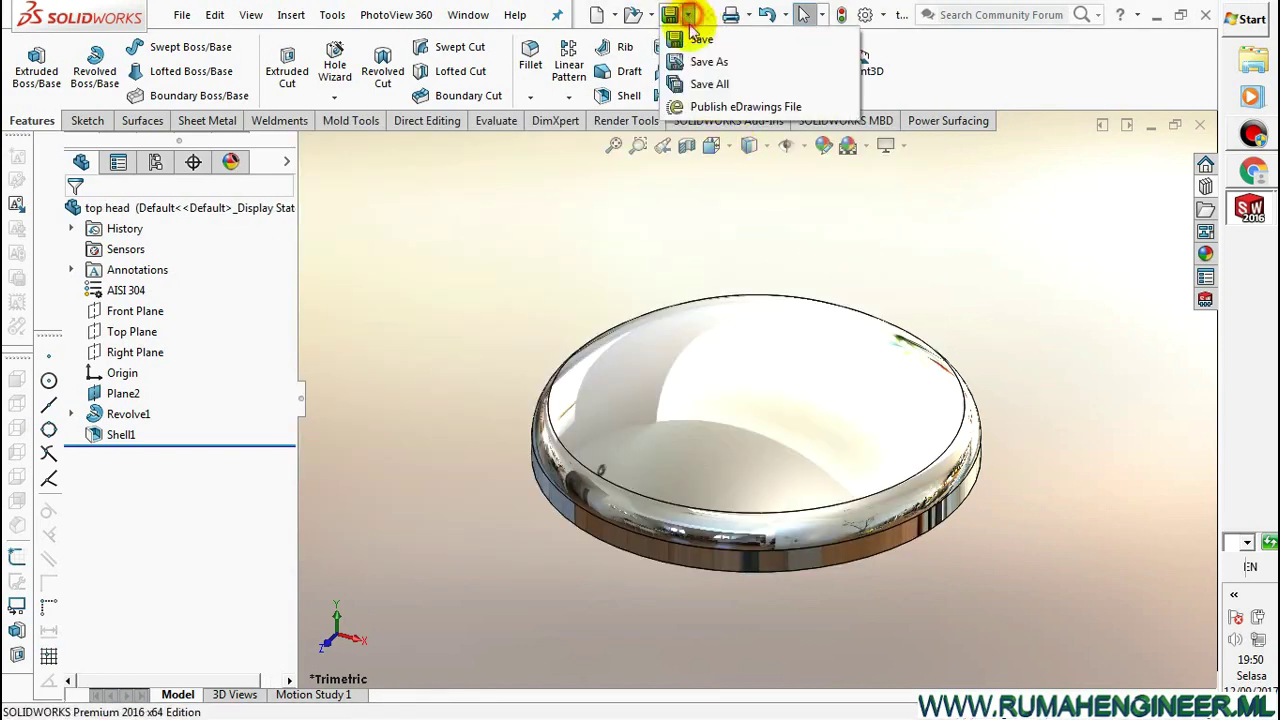
left_click(690, 57)
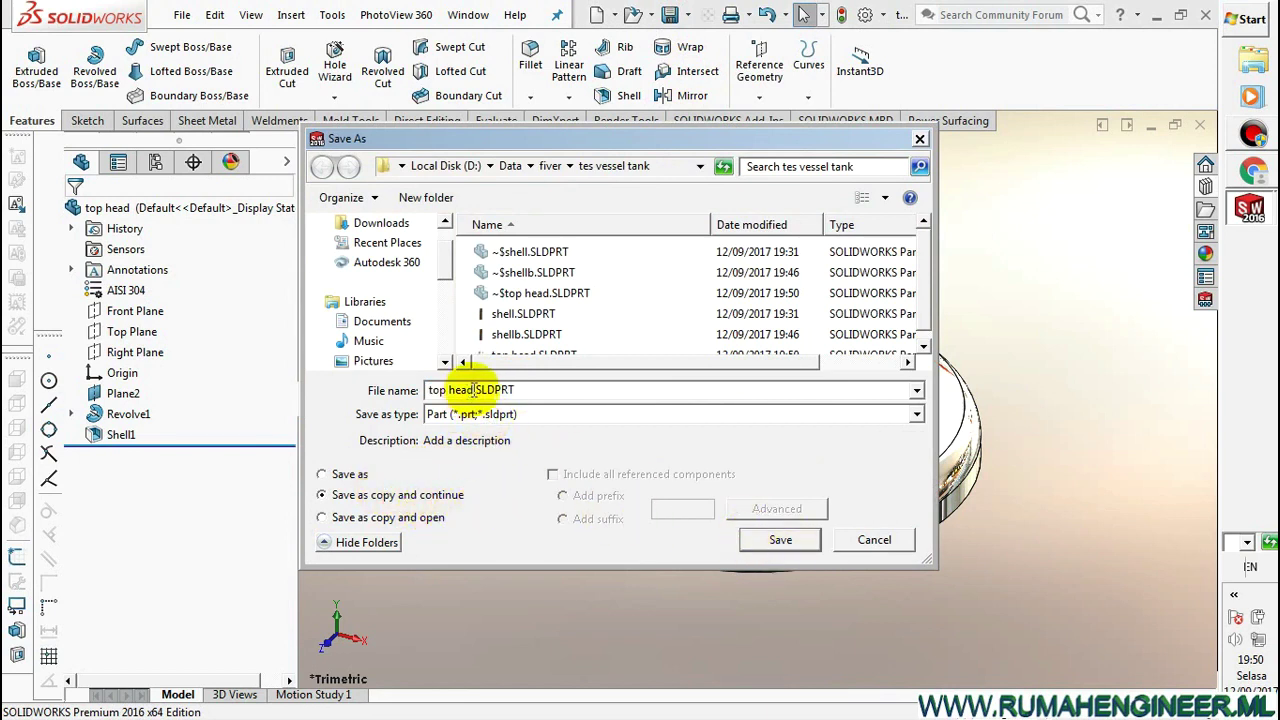
left_click_drag(474, 390, 425, 390)
double_click(437, 390)
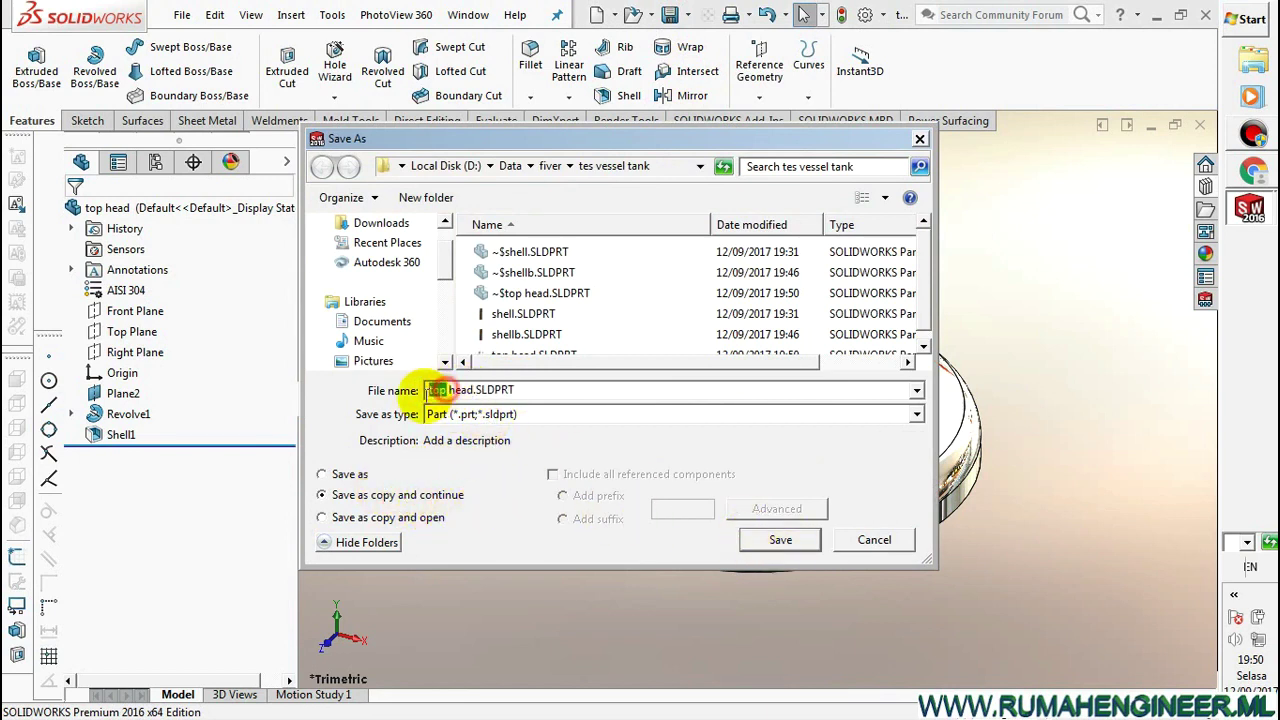
type("bottom")
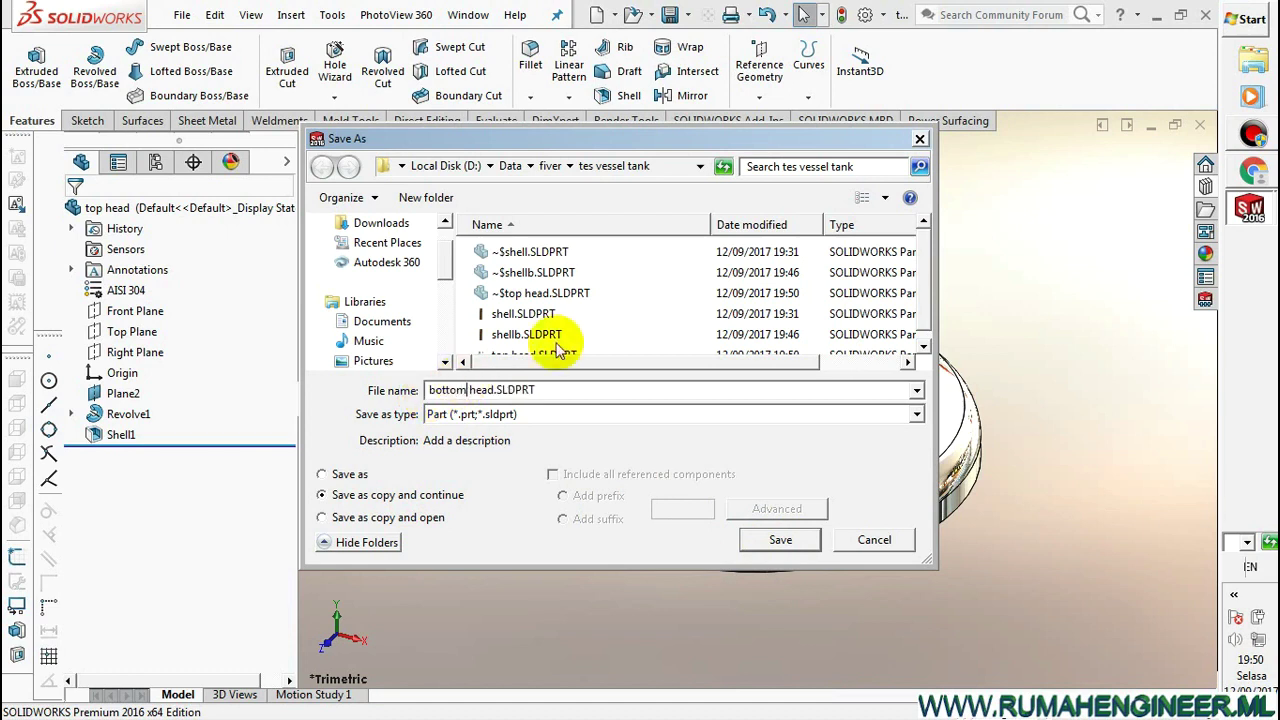
left_click(800, 549)
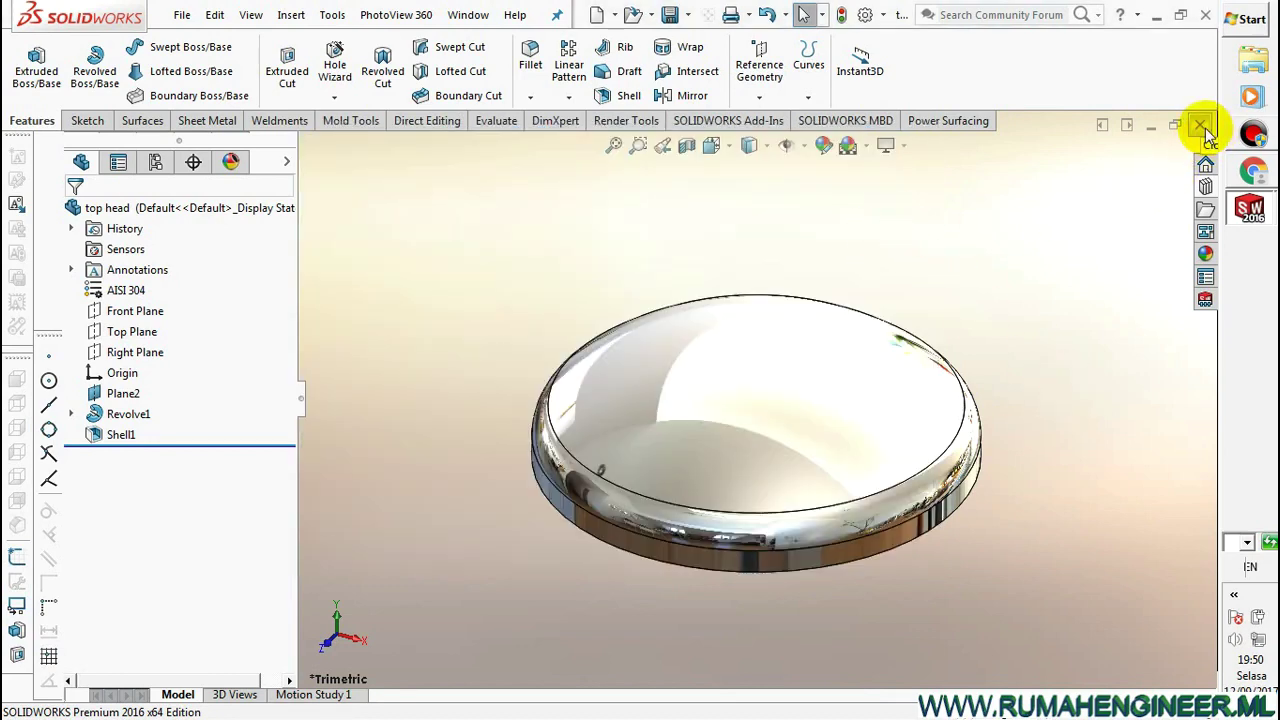
Close the top head part and create a new assembly document
left_click(1203, 130)
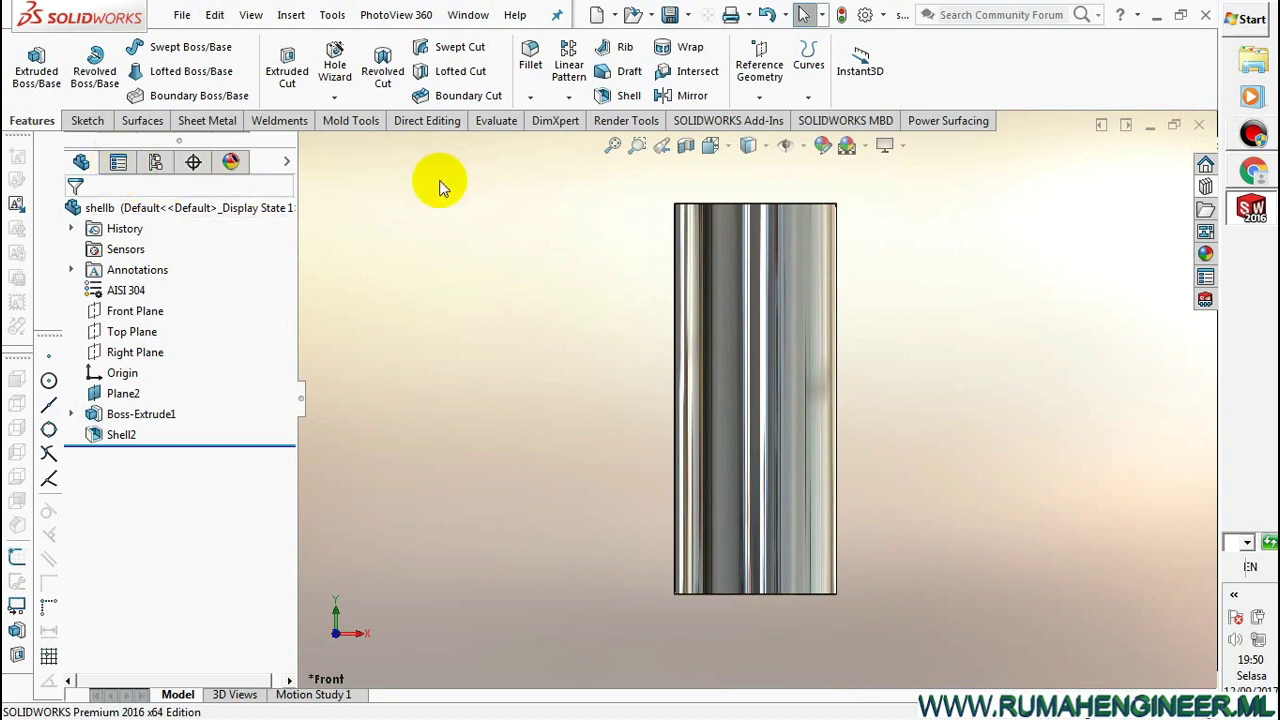
left_click(597, 14)
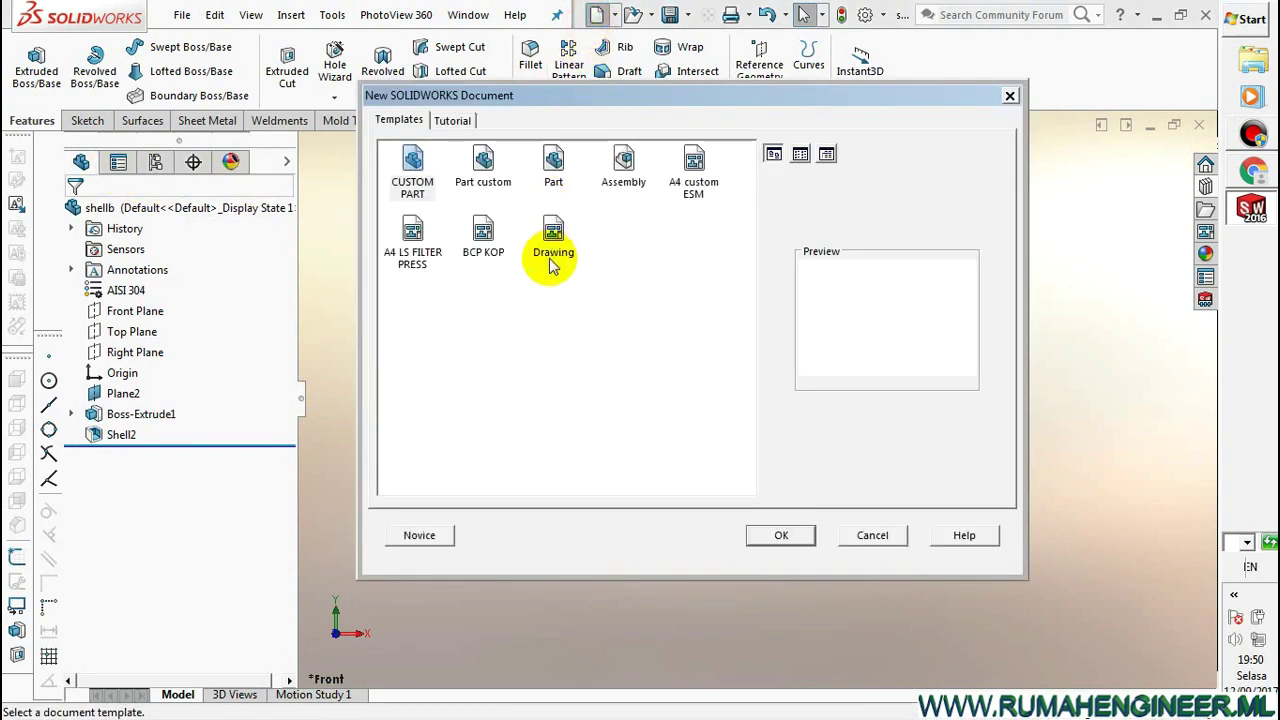
left_click(1009, 96)
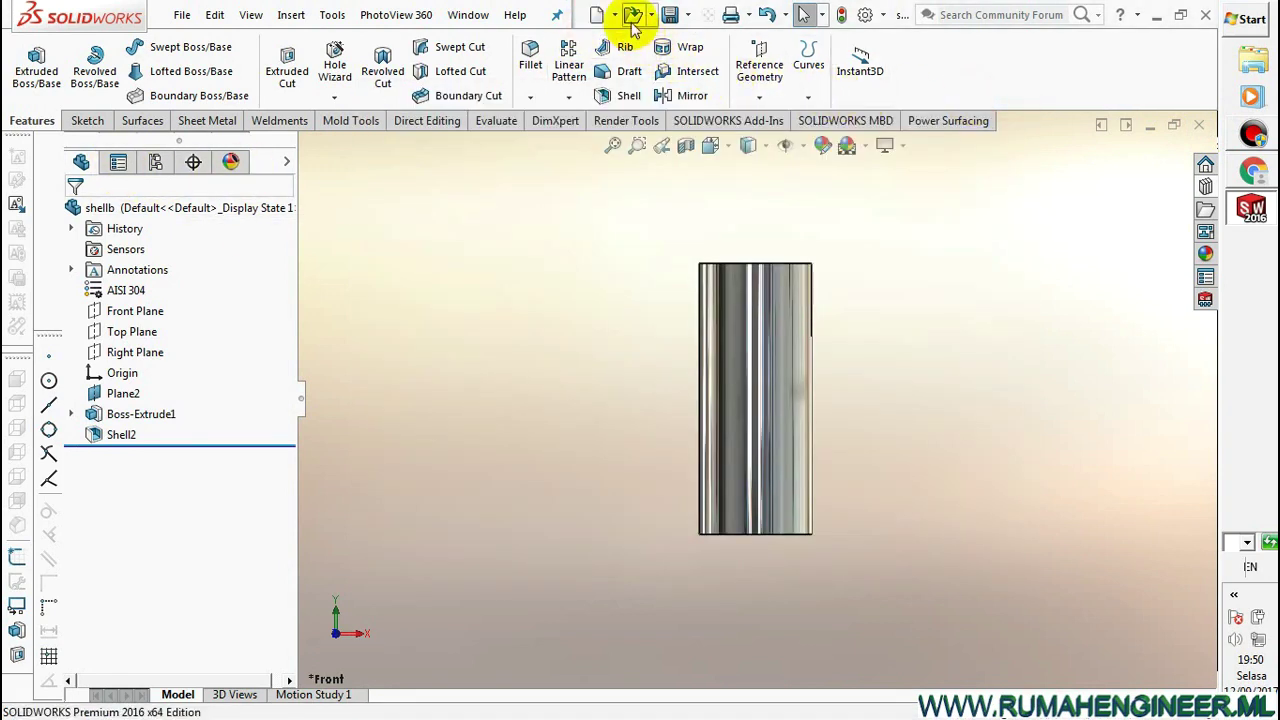
left_click(597, 14)
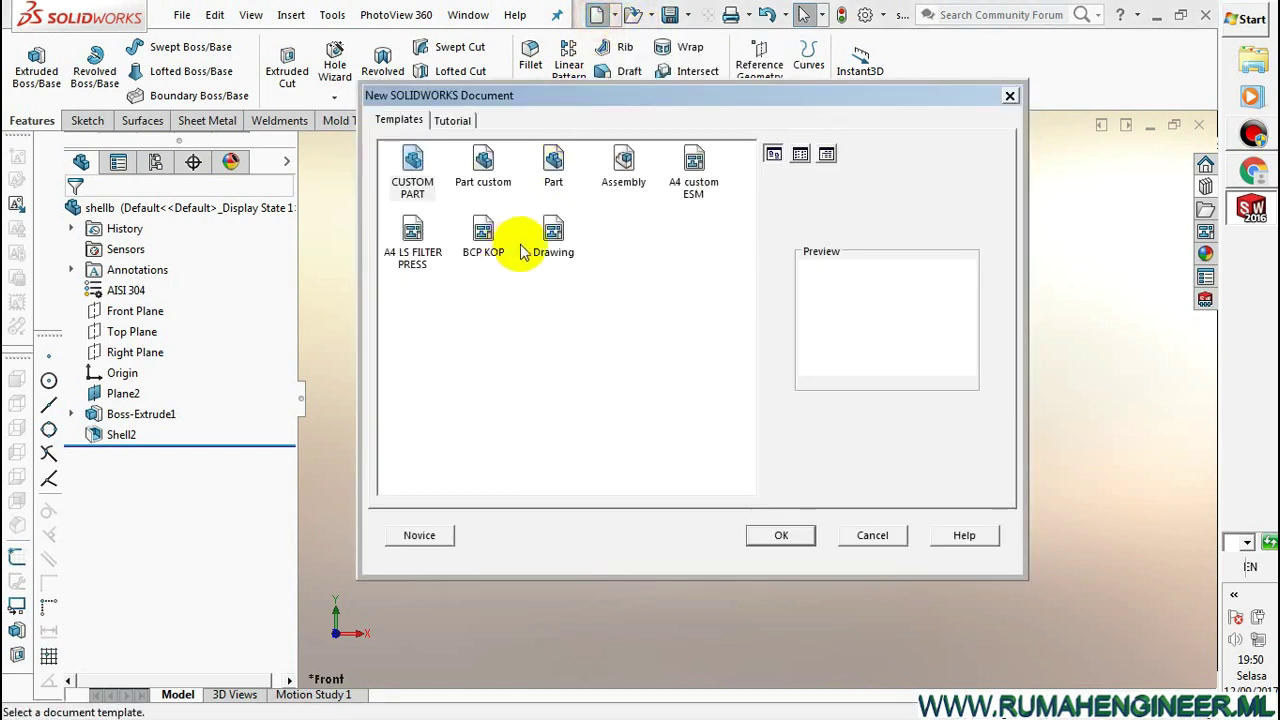
double_click(624, 165)
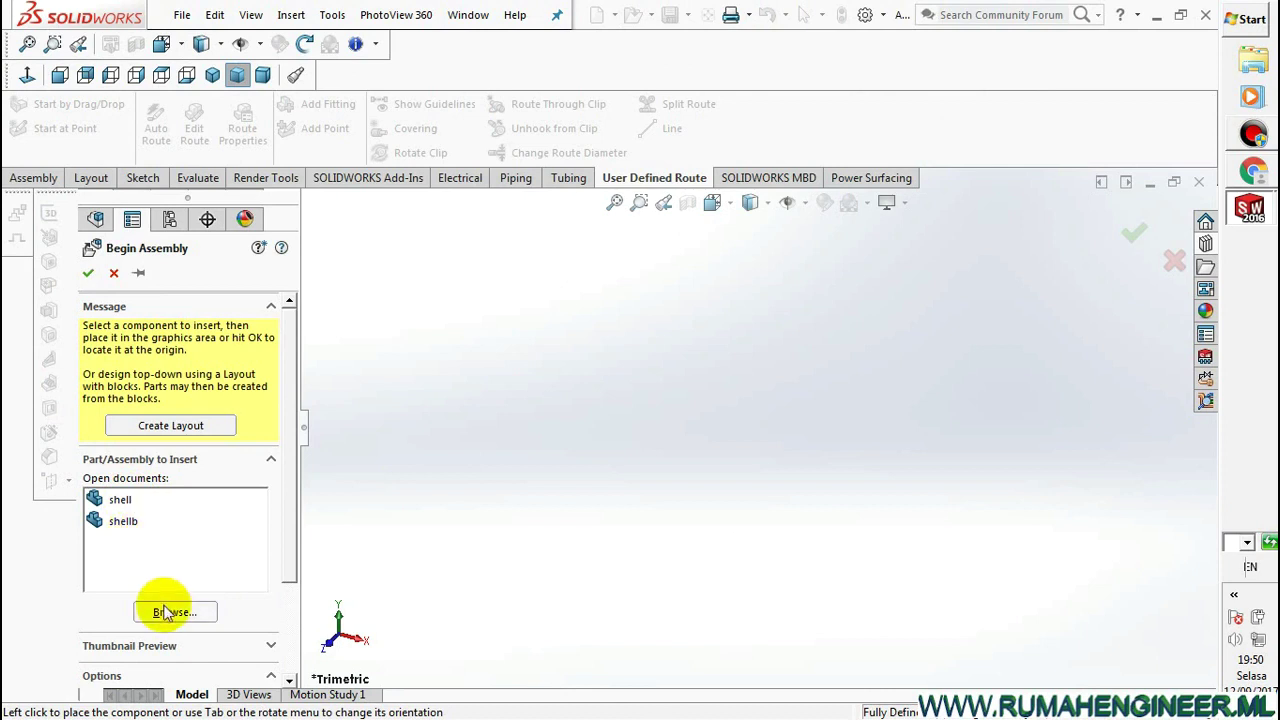
Insert the shellb part fixed at the assembly origin
left_click(127, 528)
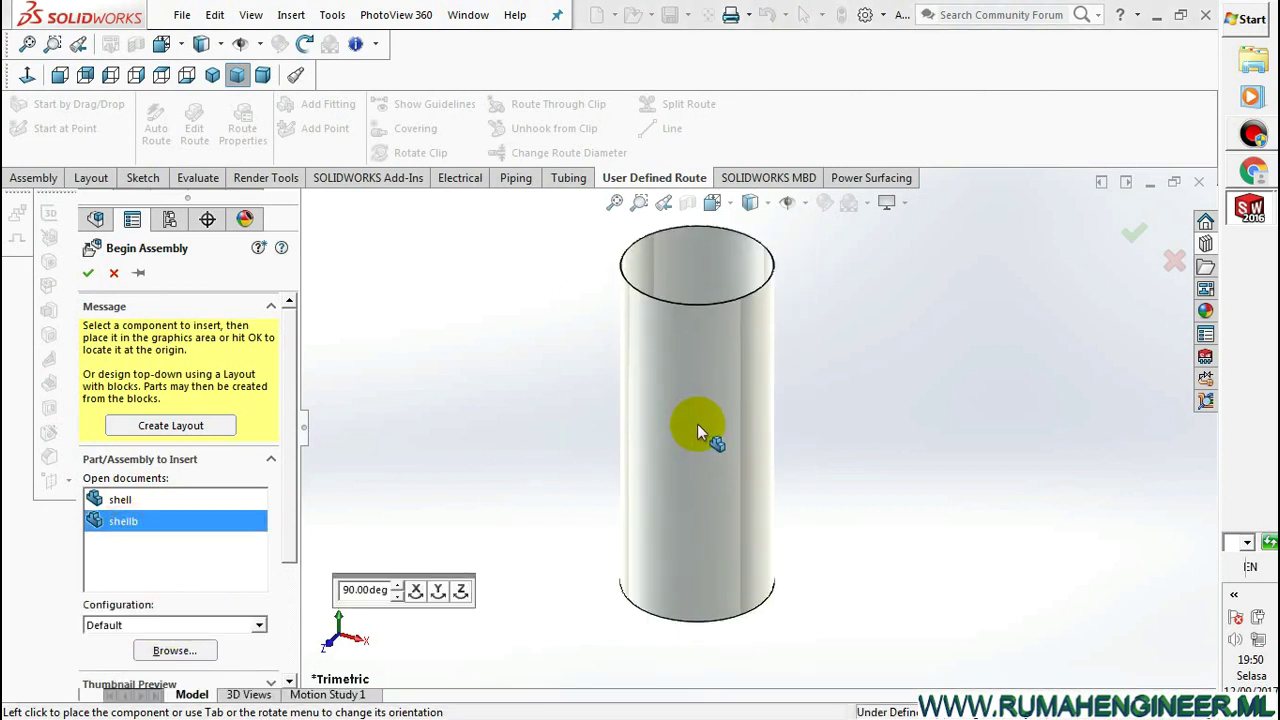
left_click(800, 204)
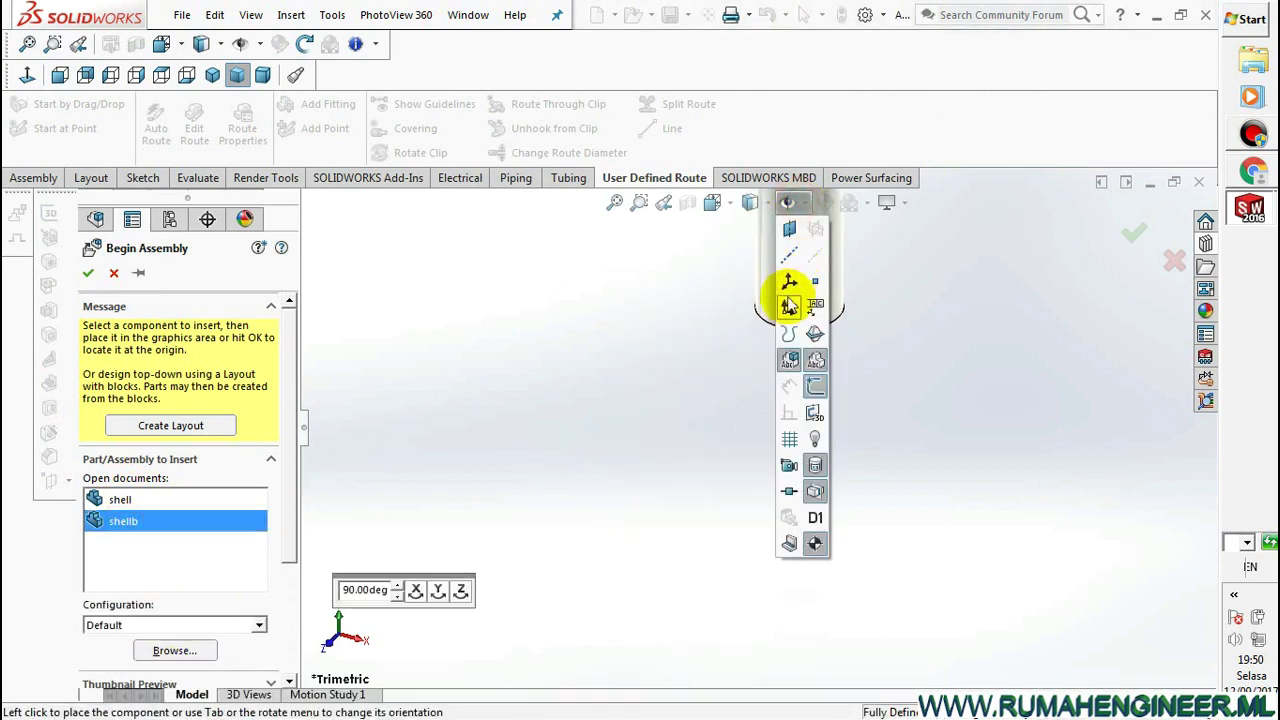
left_click(788, 309)
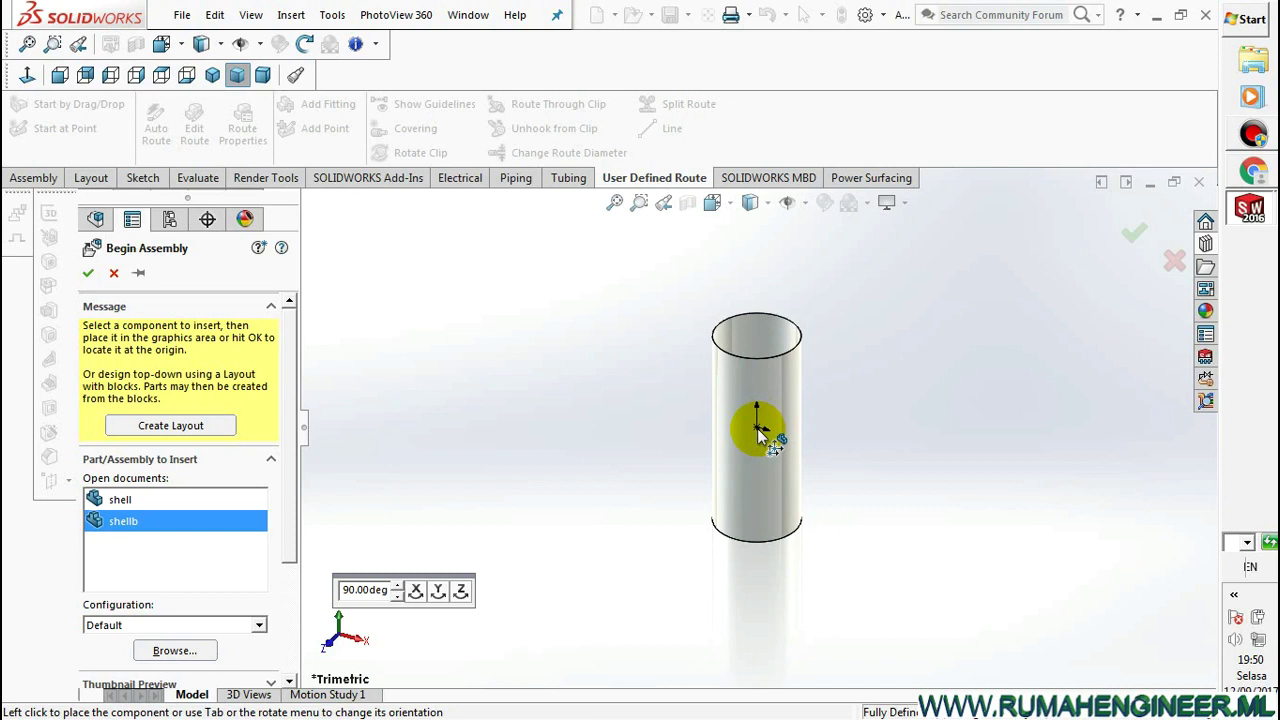
left_click(758, 429)
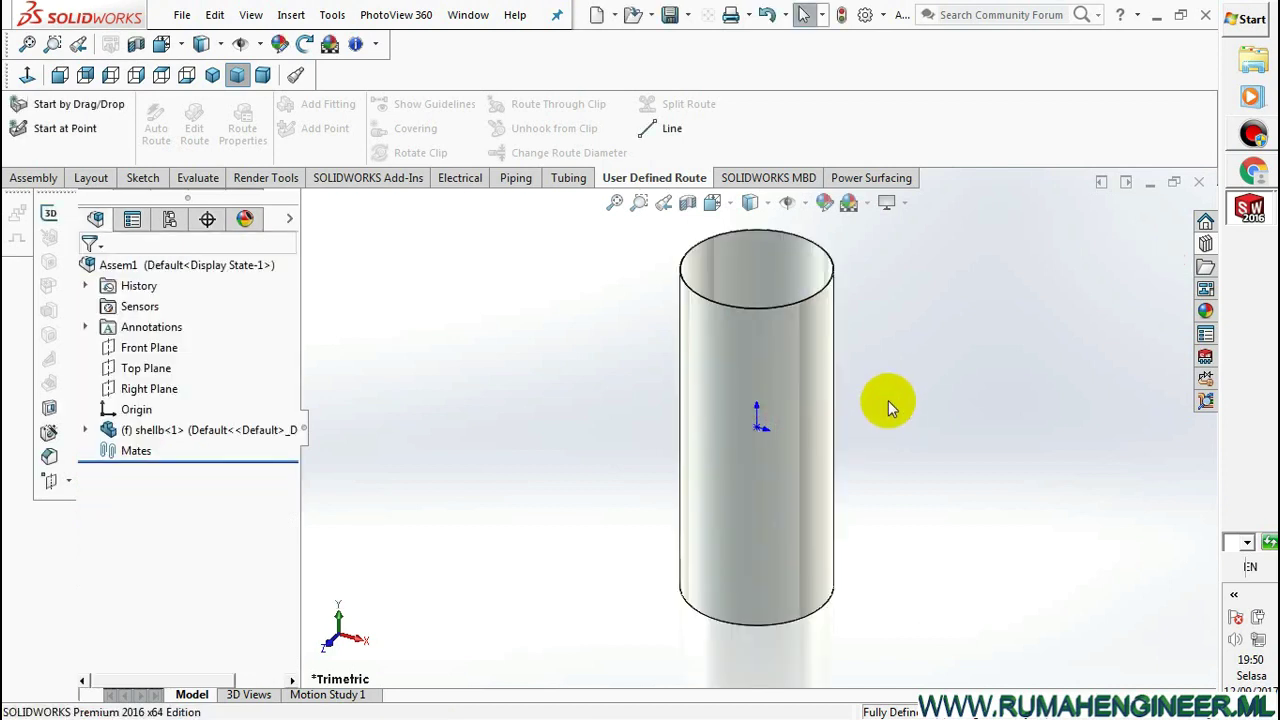
scroll(855, 298, "up", 2)
scroll(804, 411, "down", 4)
scroll(838, 380, "up", 4)
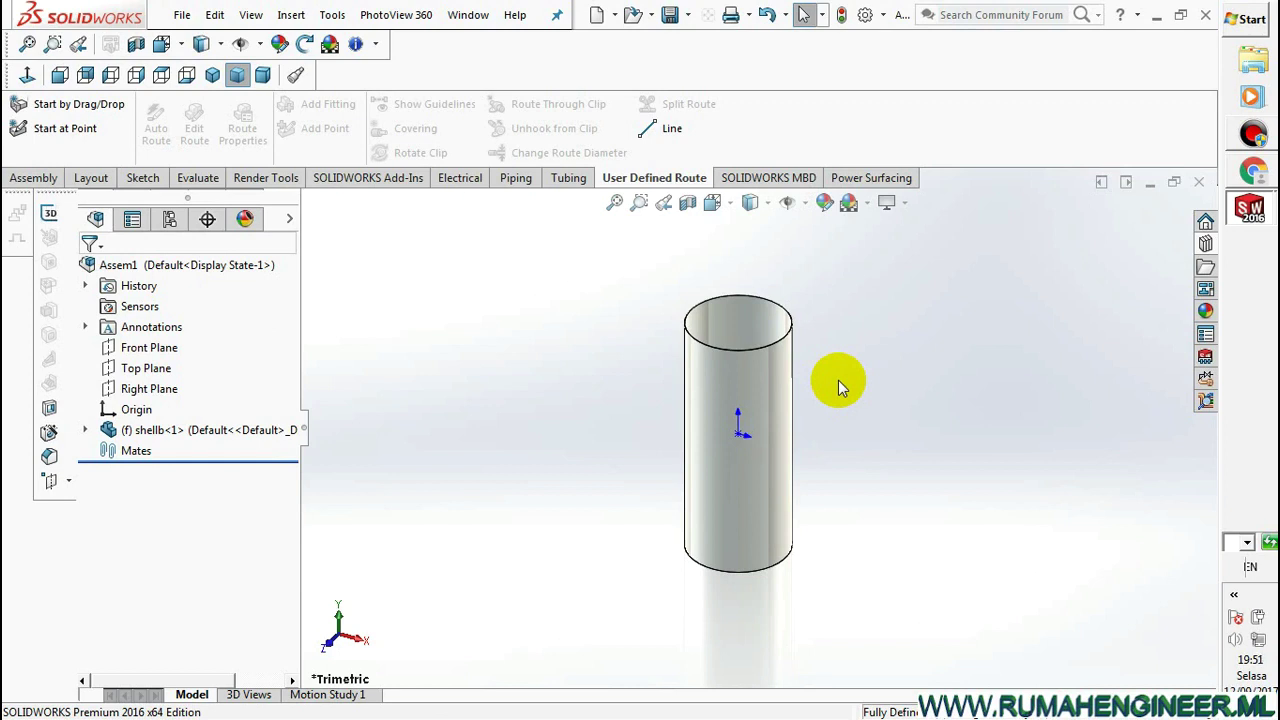
left_click(1255, 137)
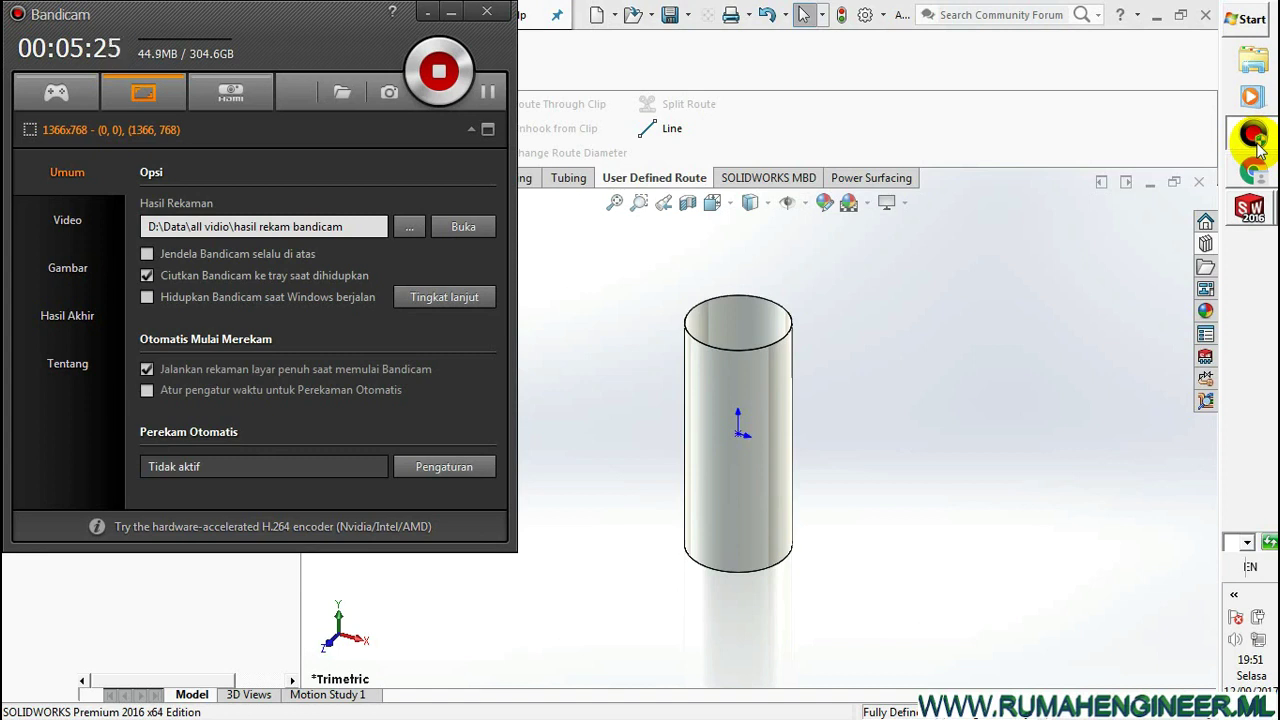
left_click(1157, 229)
scroll(808, 432, "down", 2)
mouse_move(818, 421)
middle_mouse_down()
mouse_move(906, 374)
mouse_move(777, 257)
middle_mouse_up()
left_click(750, 202)
left_click(737, 282)
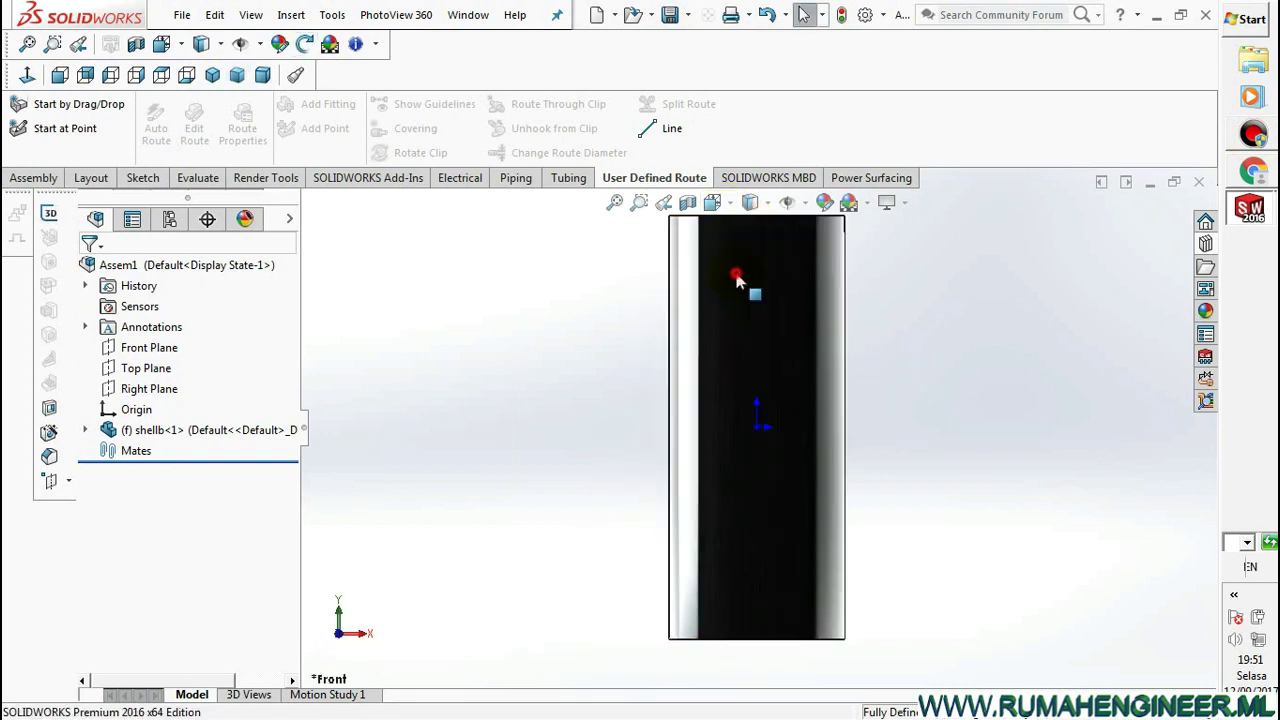
mouse_move(867, 335)
middle_mouse_down()
mouse_move(846, 343)
mouse_move(779, 274)
middle_mouse_up()
left_click(731, 208)
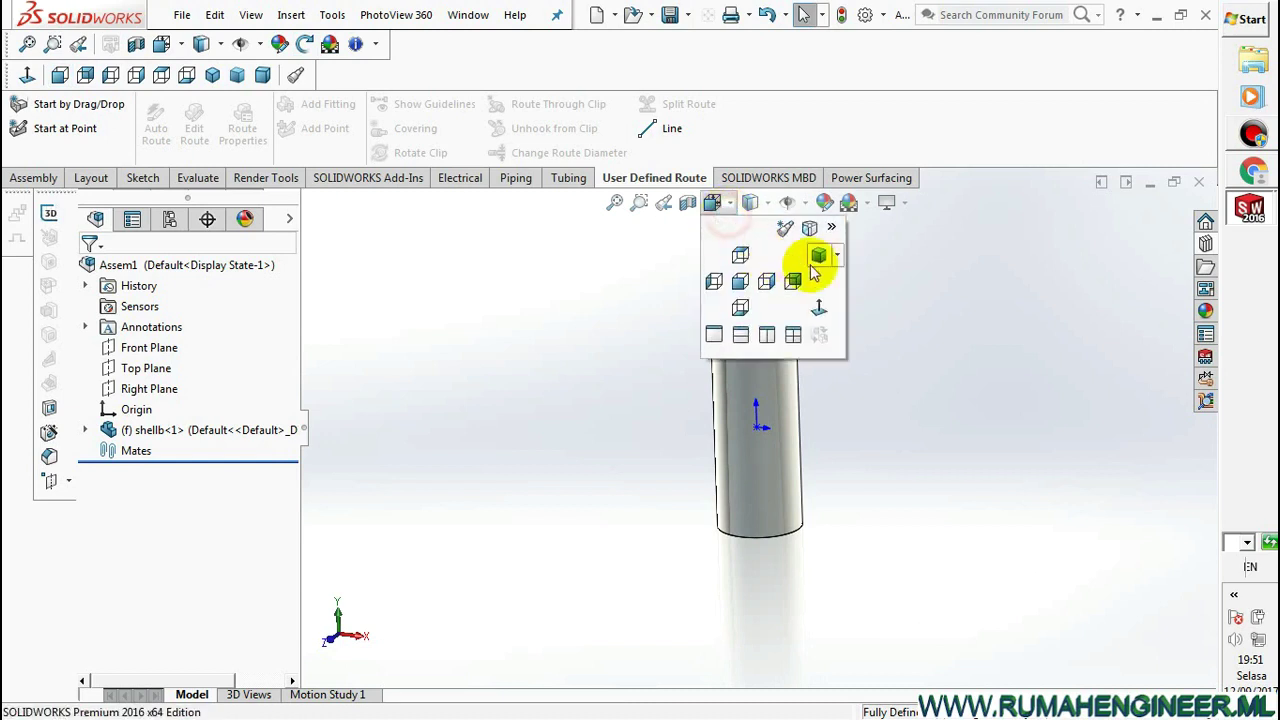
left_click(815, 252)
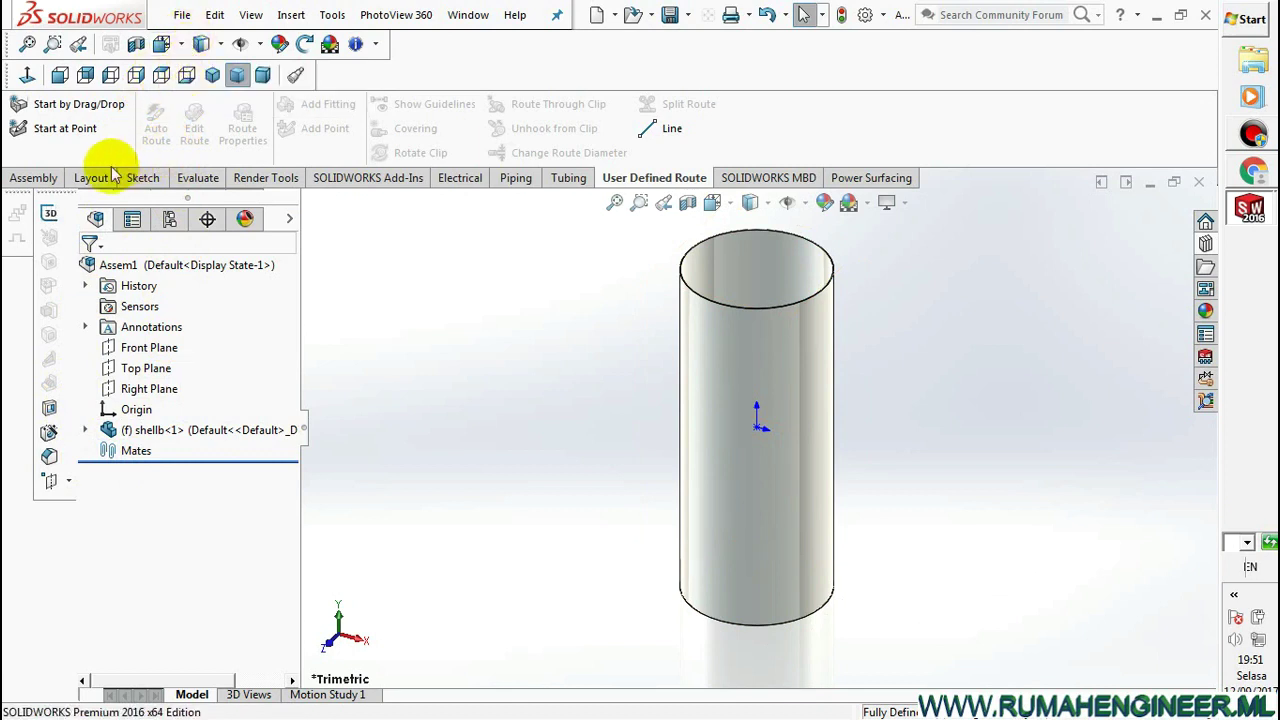
left_click(33, 177)
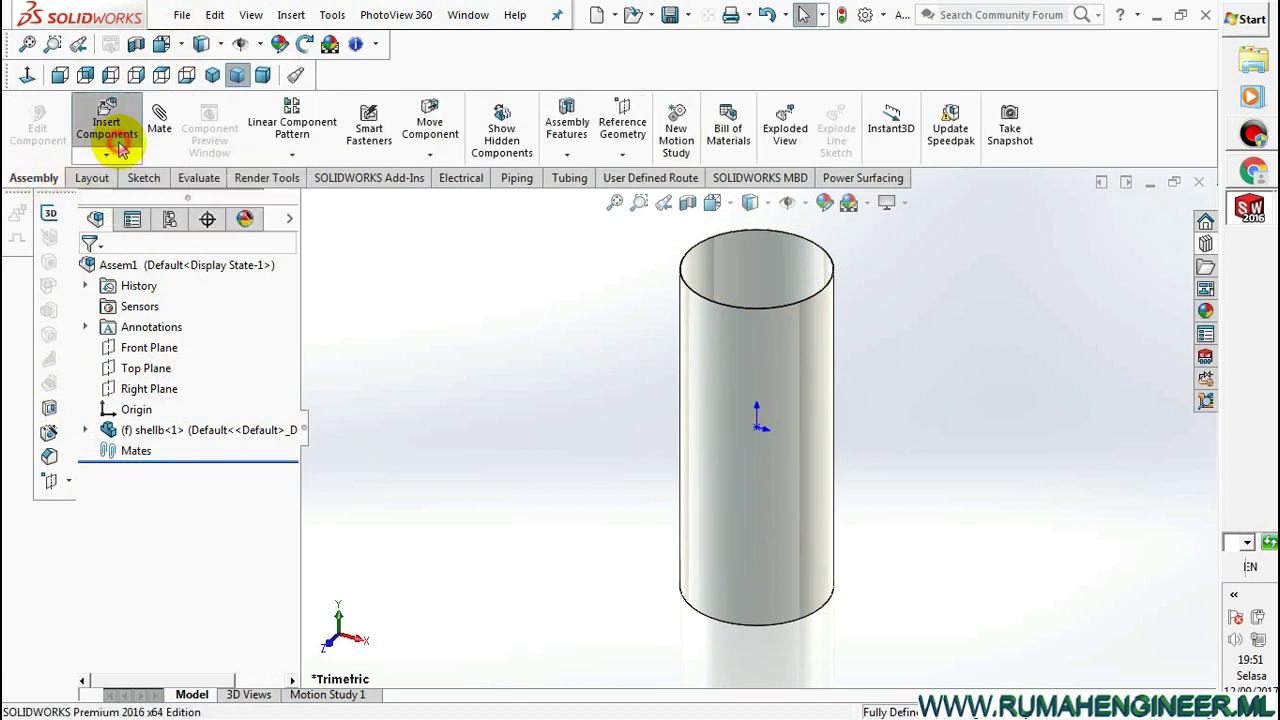
Insert 'top head.SLDPRT' into the assembly beside the shell
left_click(112, 125)
left_click(170, 594)
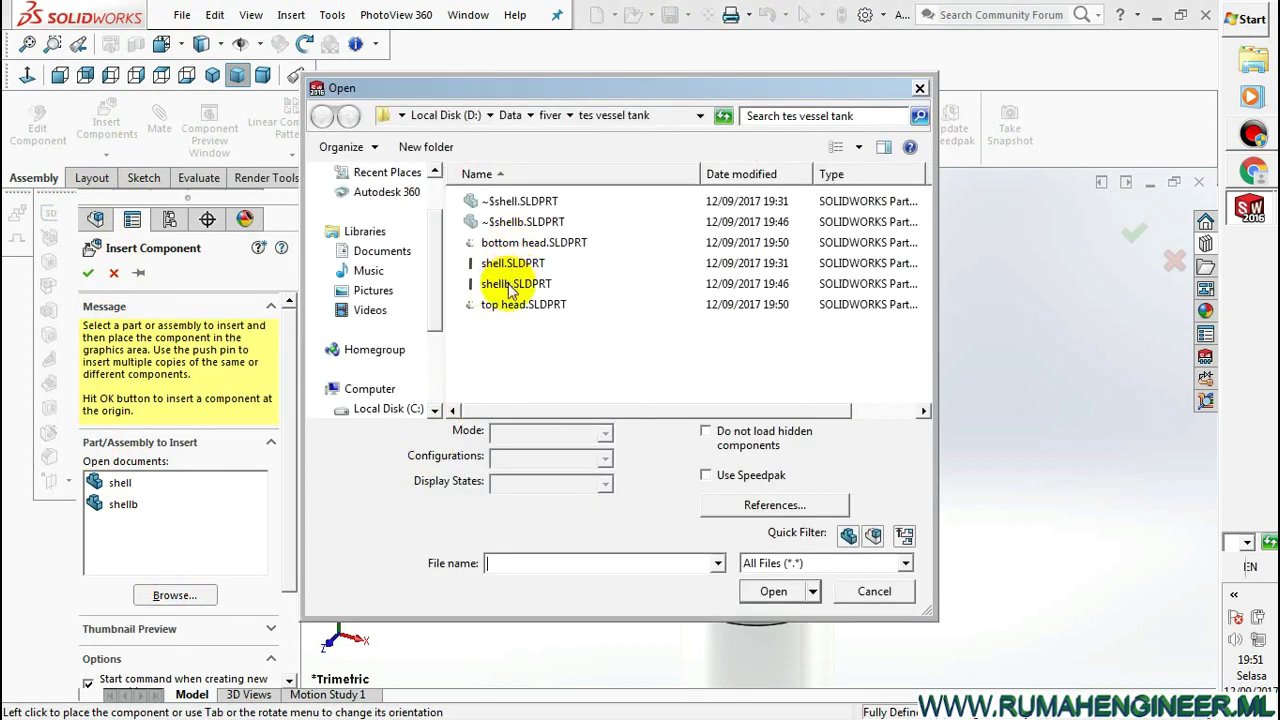
double_click(505, 304)
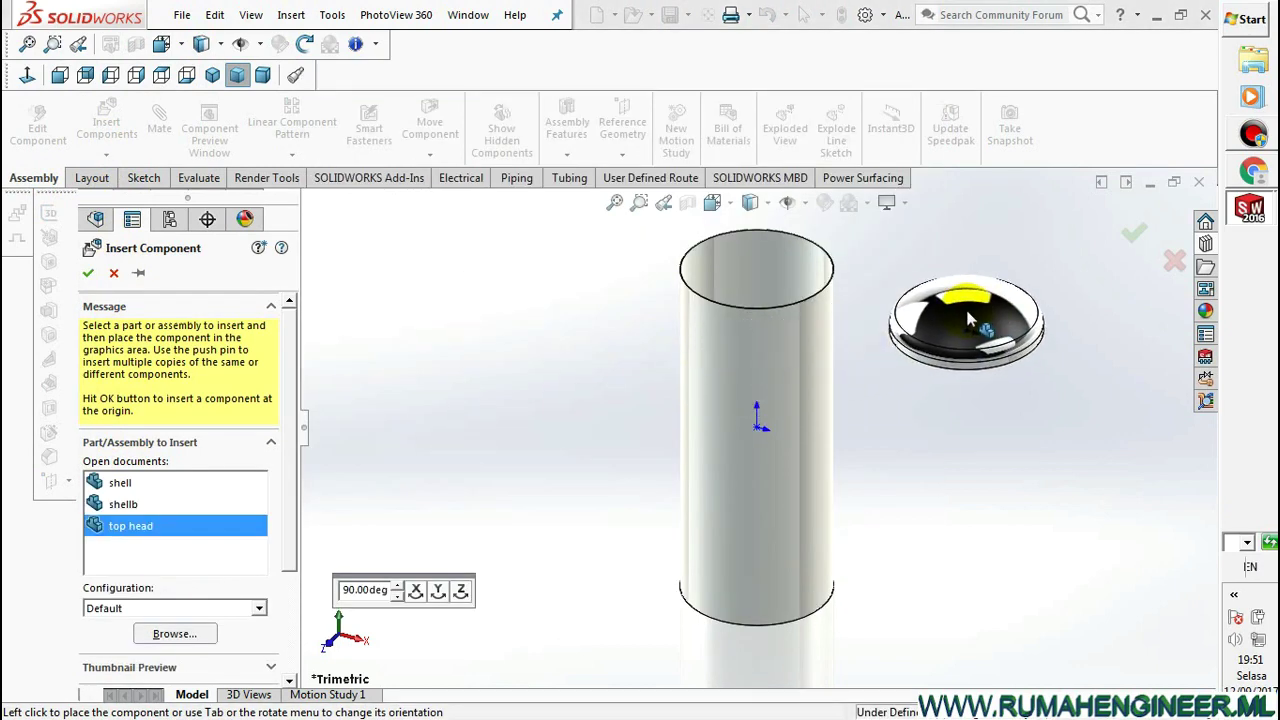
left_click(966, 318)
Mate the top head's rim edge coincident with the shell's top edge
left_click(159, 128)
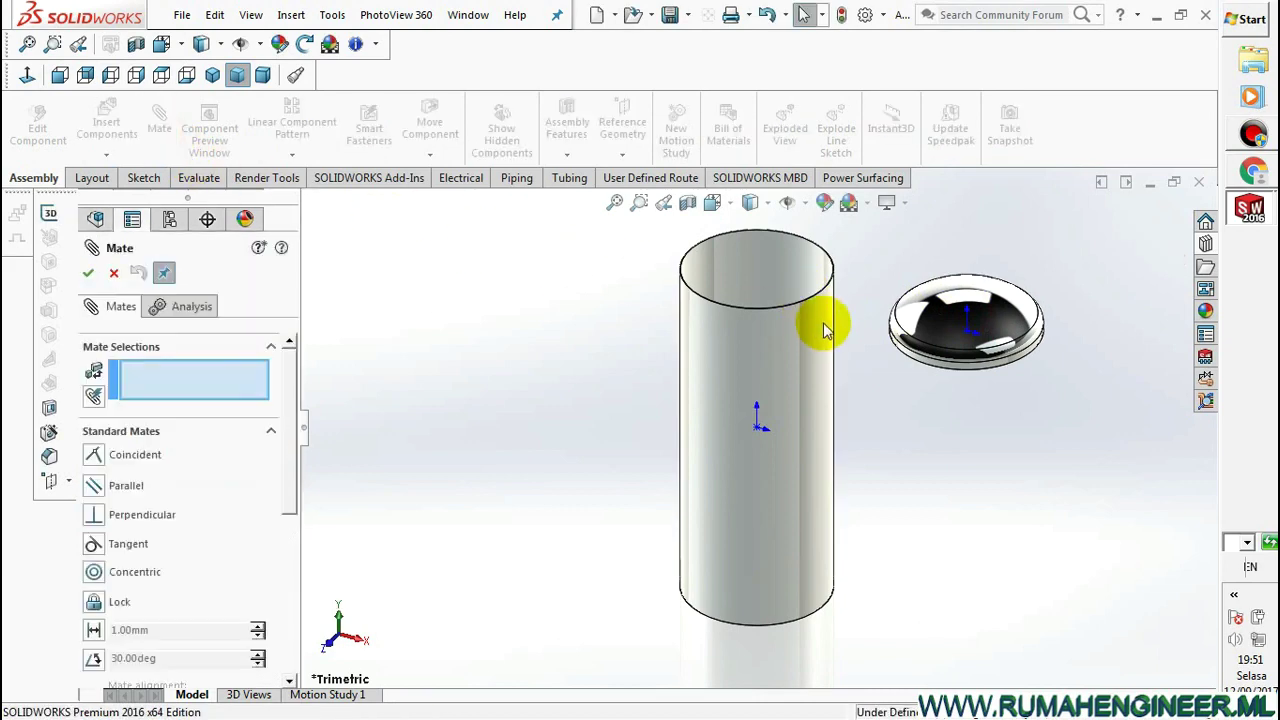
scroll(900, 385, "down", 3)
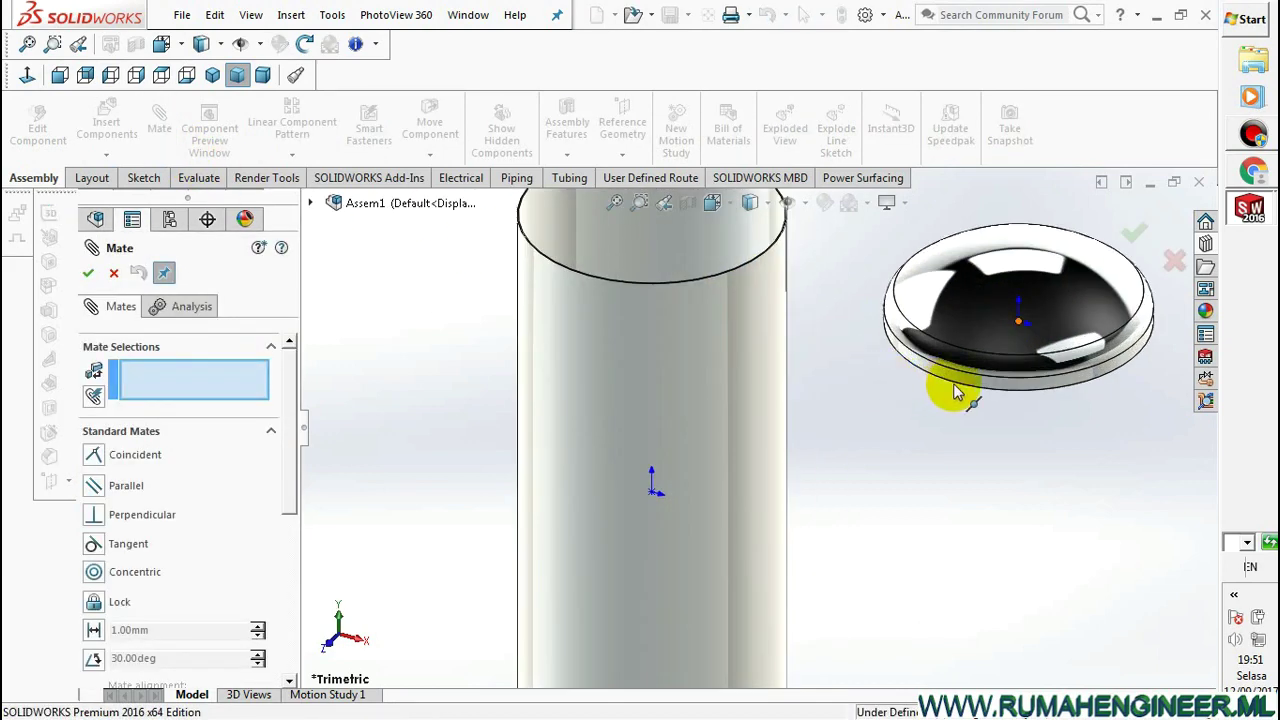
left_click(1013, 394)
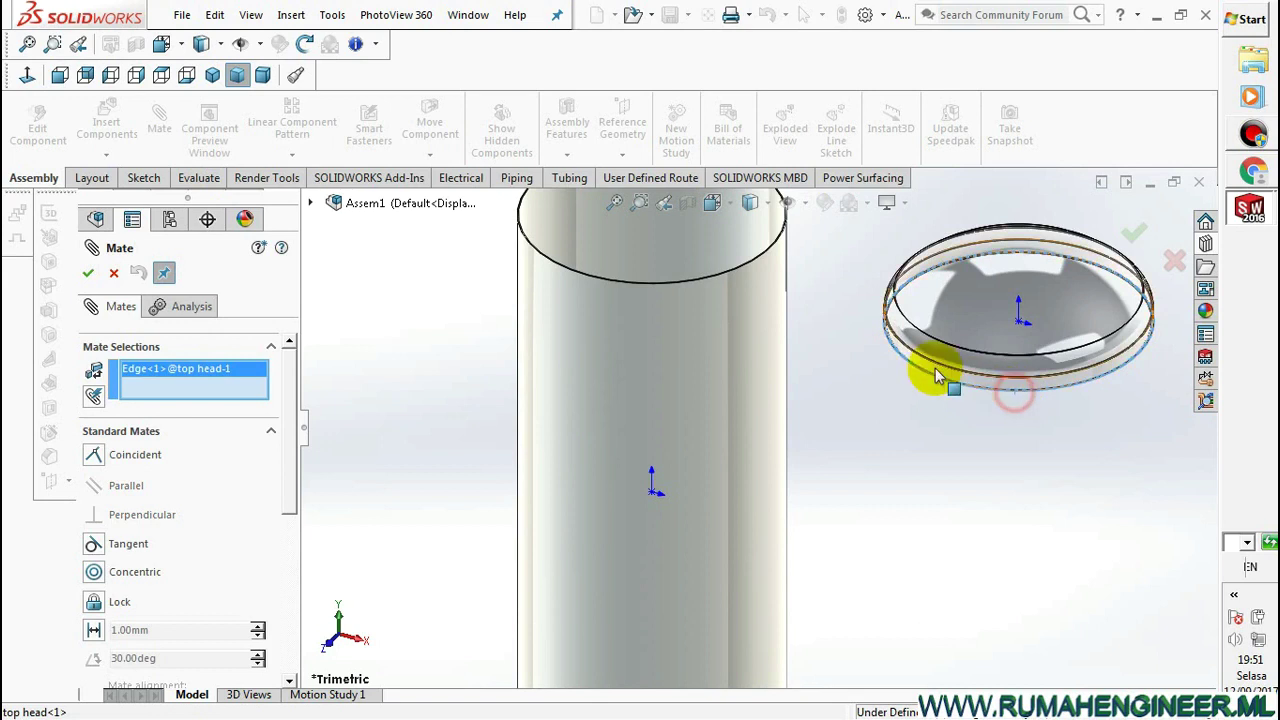
left_click(729, 277)
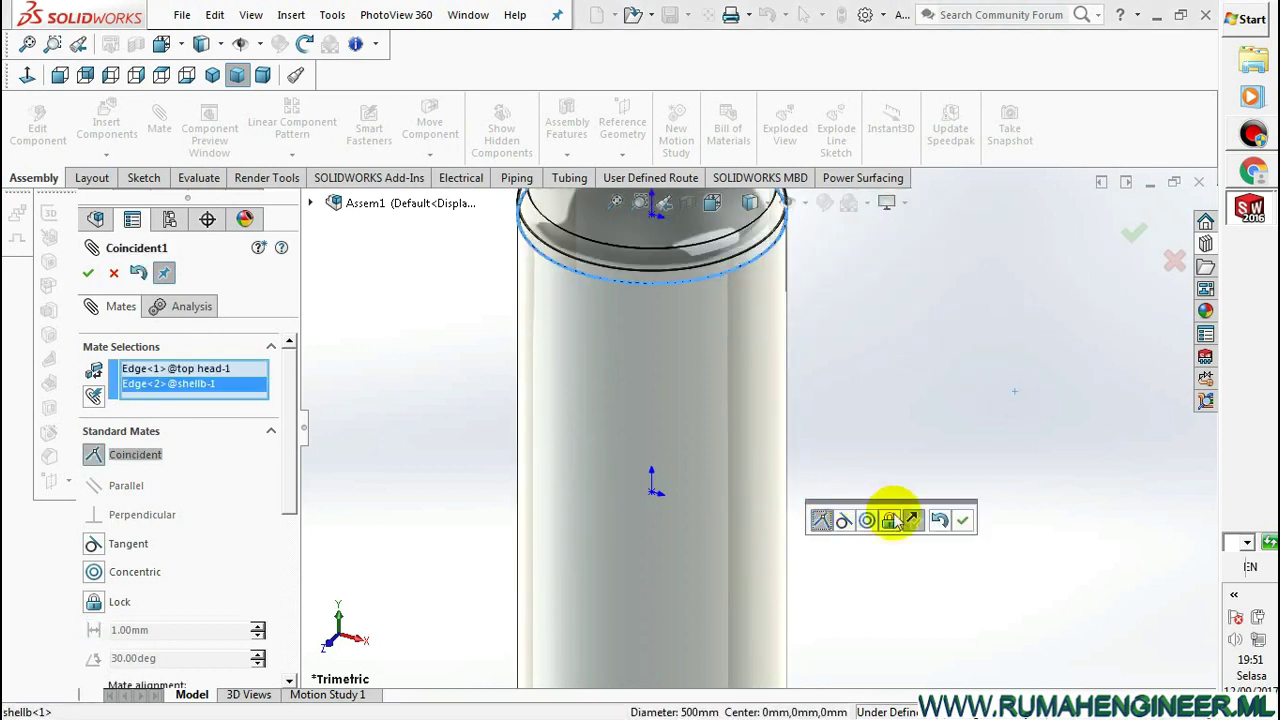
left_click(960, 520)
scroll(830, 420, "up", 3)
left_click(731, 210)
left_click(737, 268)
left_click(918, 305)
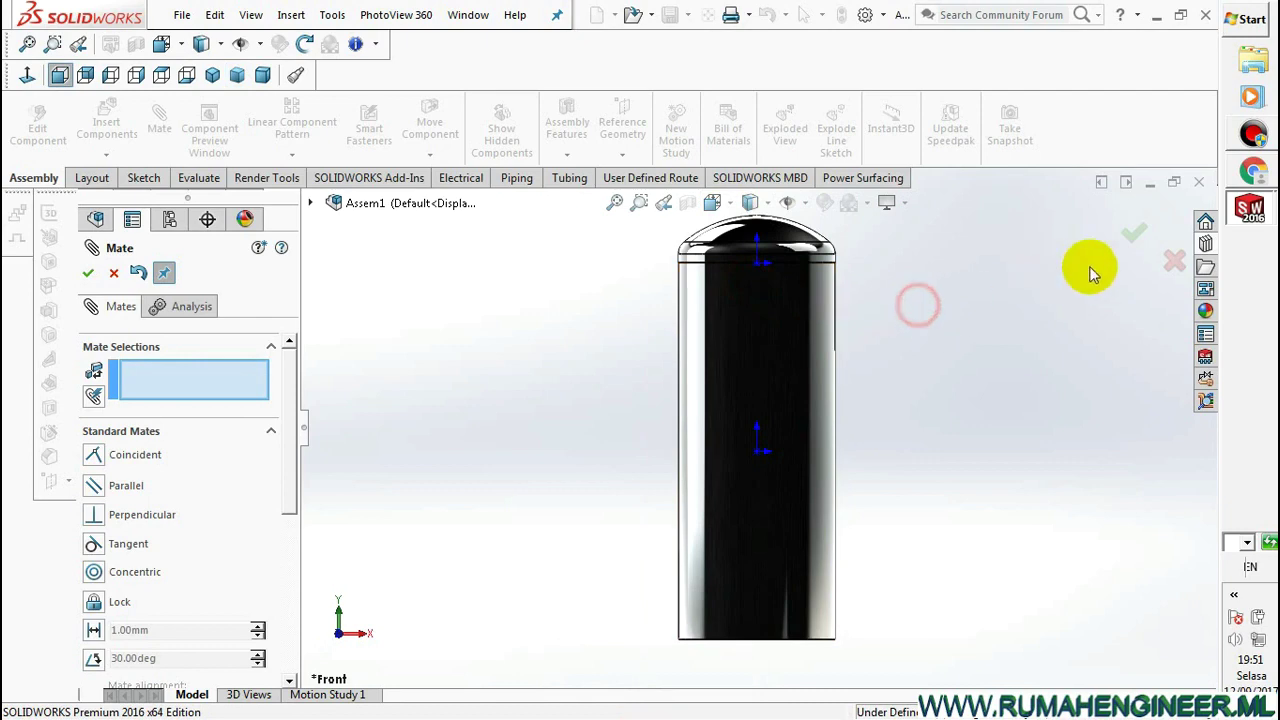
left_click(1135, 237)
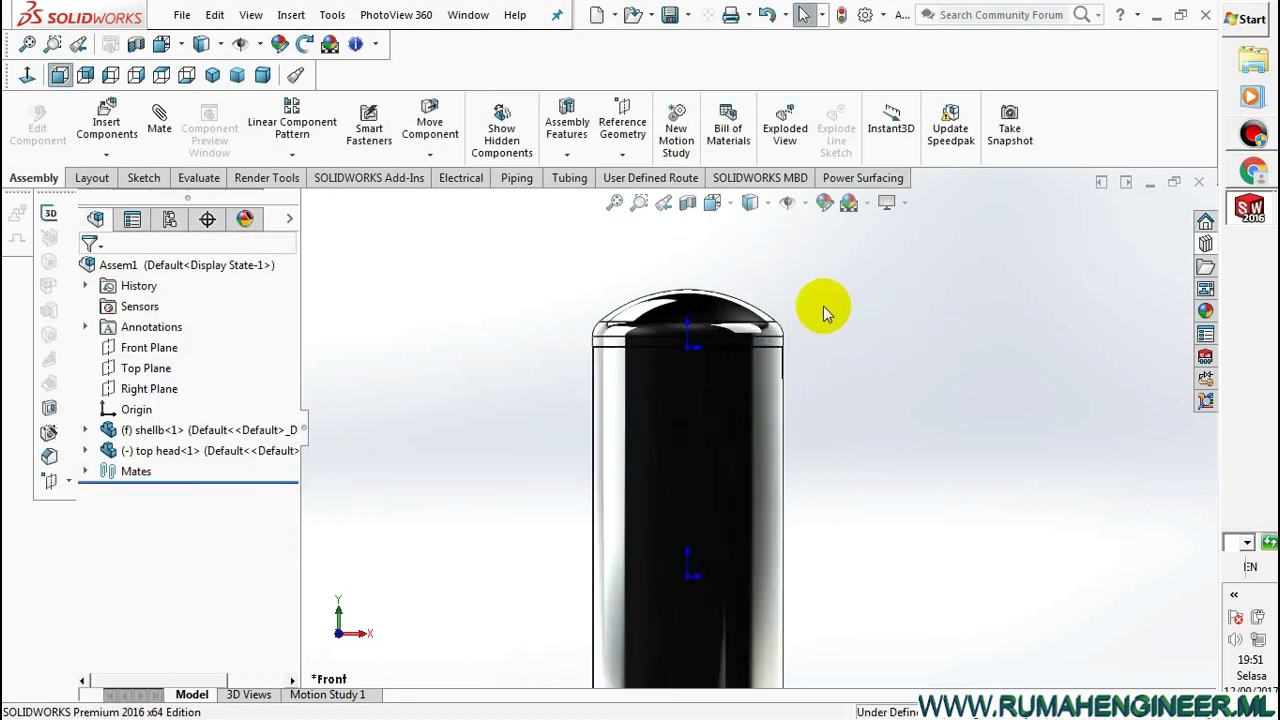
Apply the Warm Kitchen scene, view the tank from the front, and open Save As
middle_click_drag(771, 343, 760, 388)
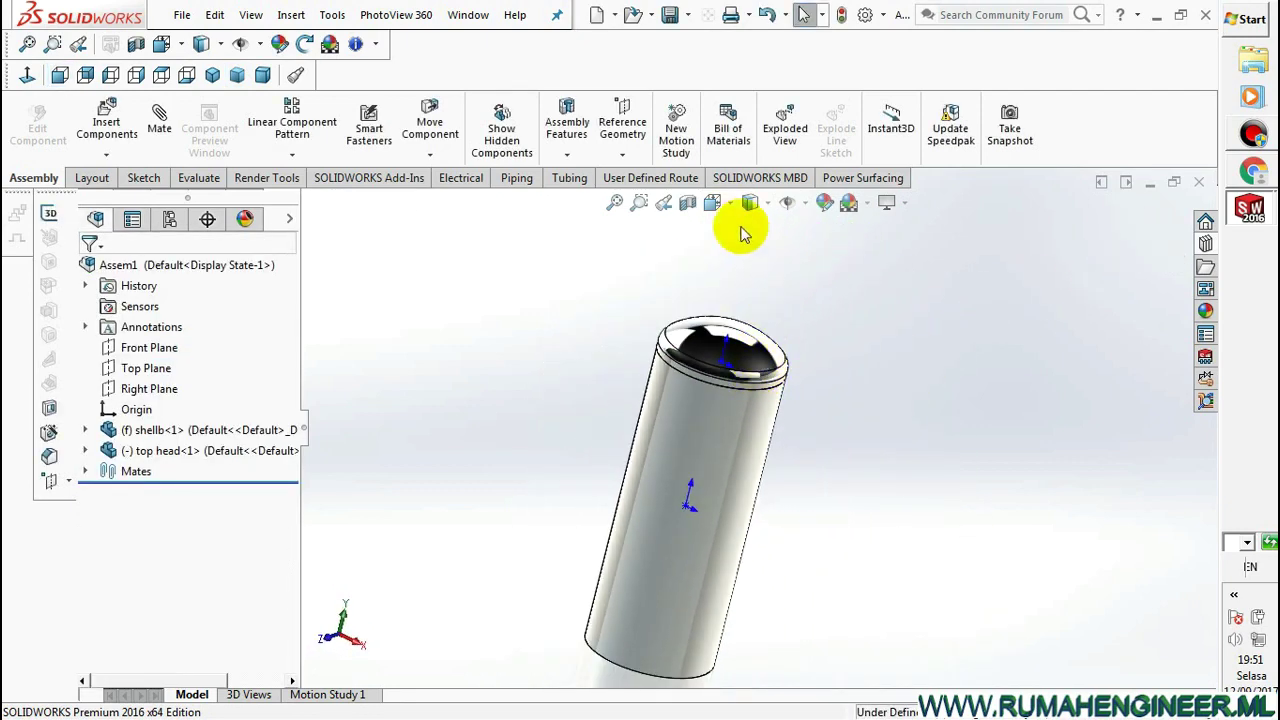
left_click(750, 203)
left_click(812, 248)
left_click(874, 205)
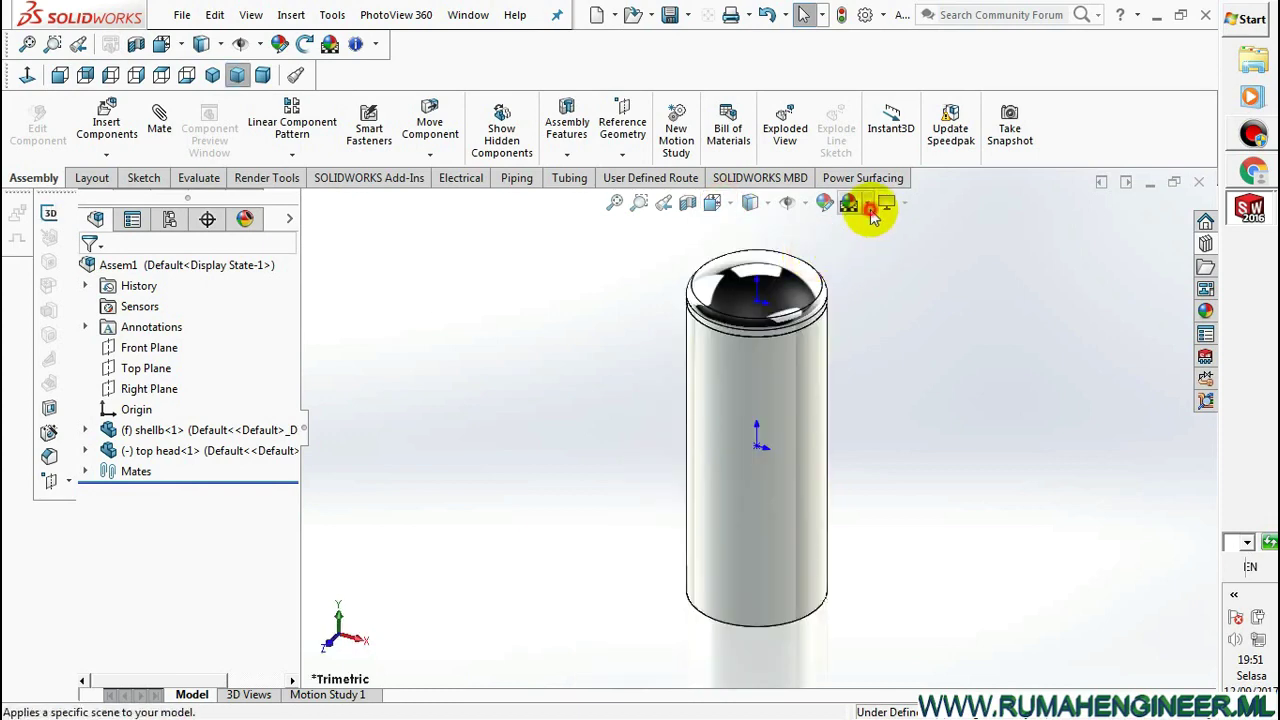
left_click(903, 444)
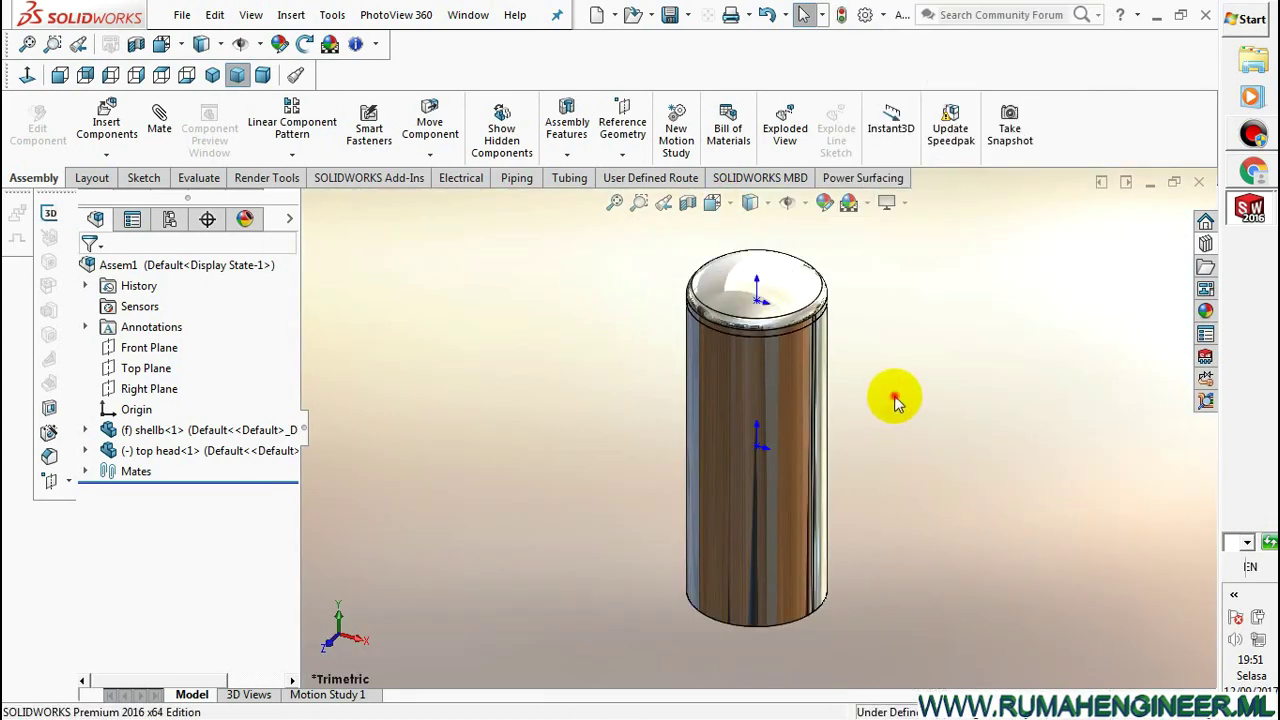
left_click(712, 203)
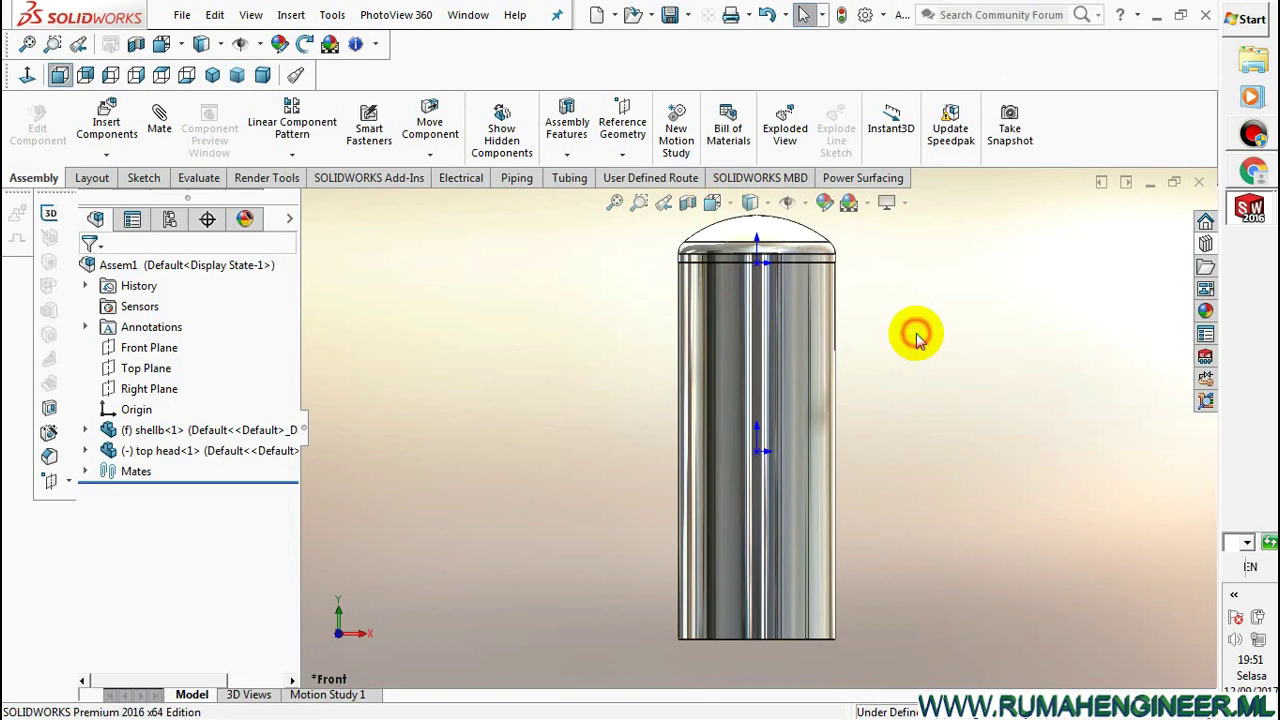
left_click(670, 14)
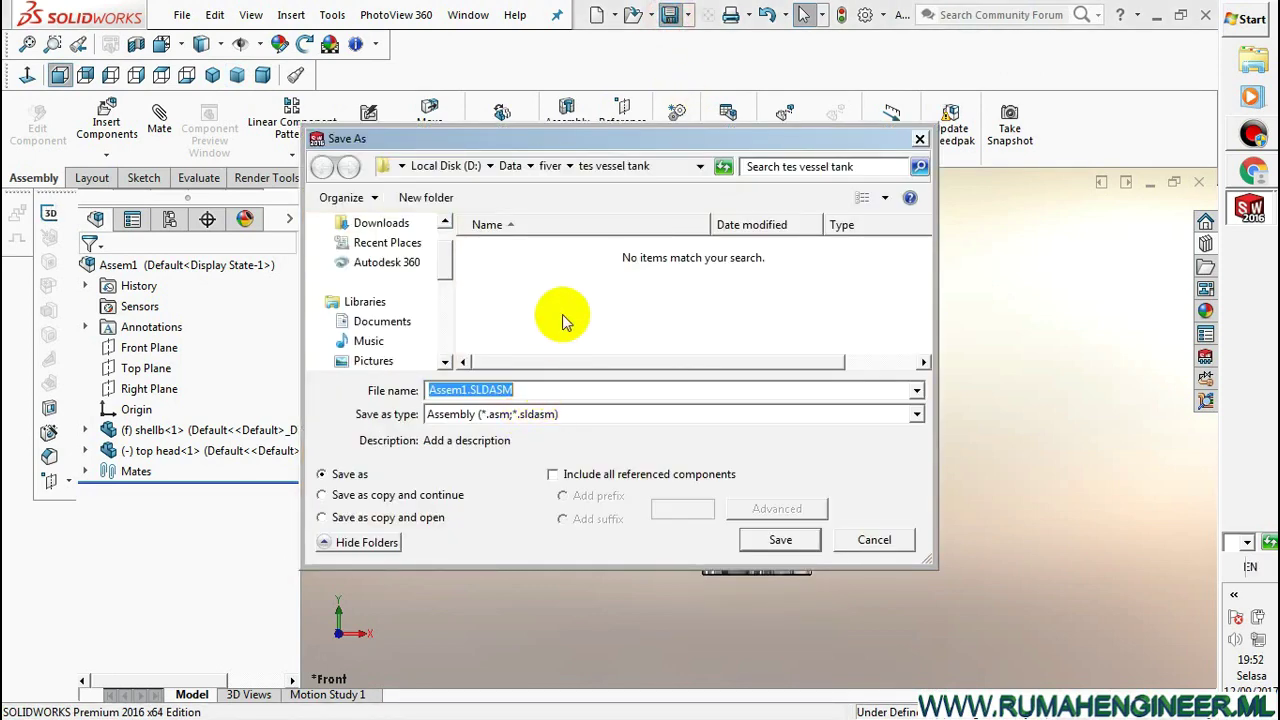
Save the assembly as 'assy final vessel tank'
type("assy final vessel tank")
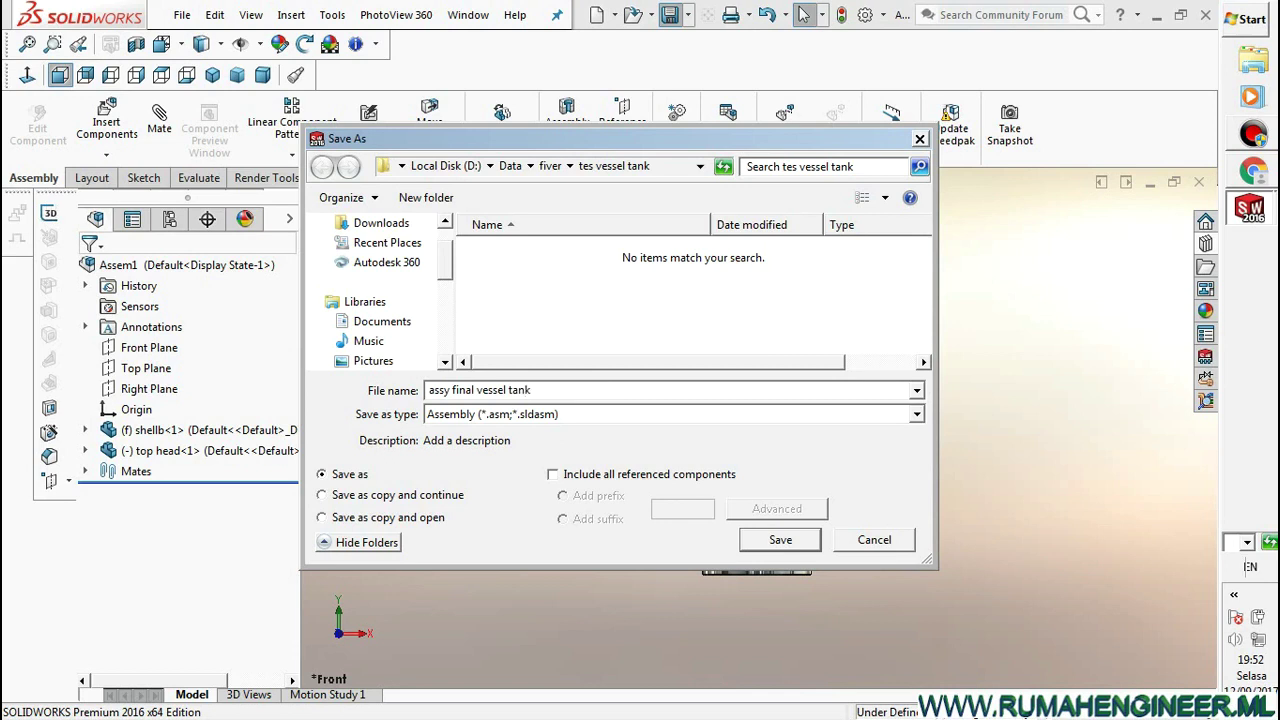
left_click(780, 540)
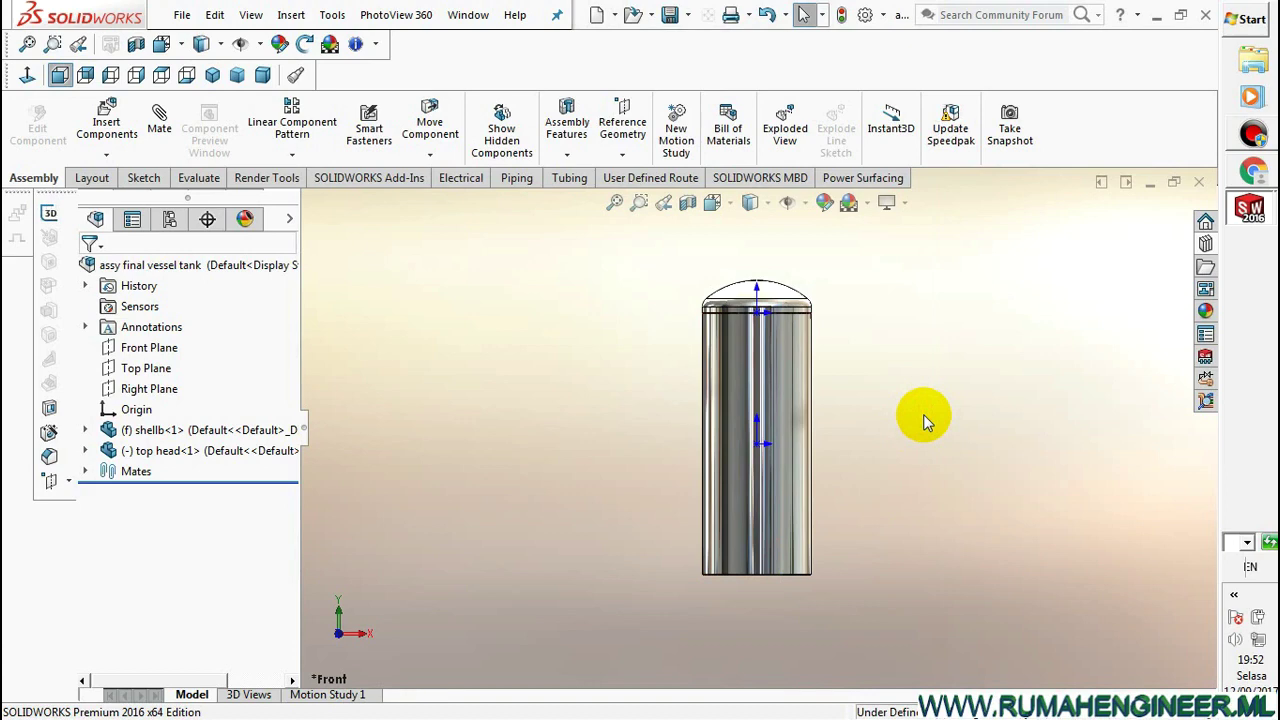
Insert the bottom head part, rotated 90°, below the shell
left_click(107, 128)
left_click(193, 596)
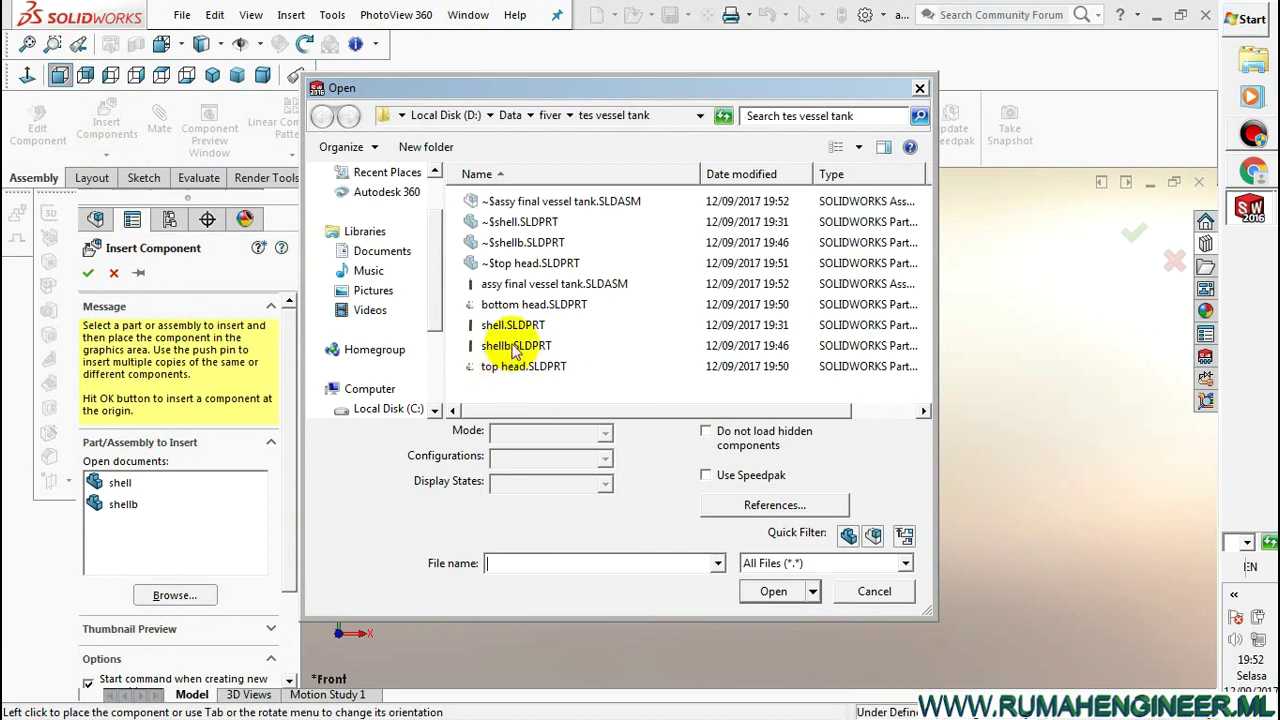
left_click(521, 306)
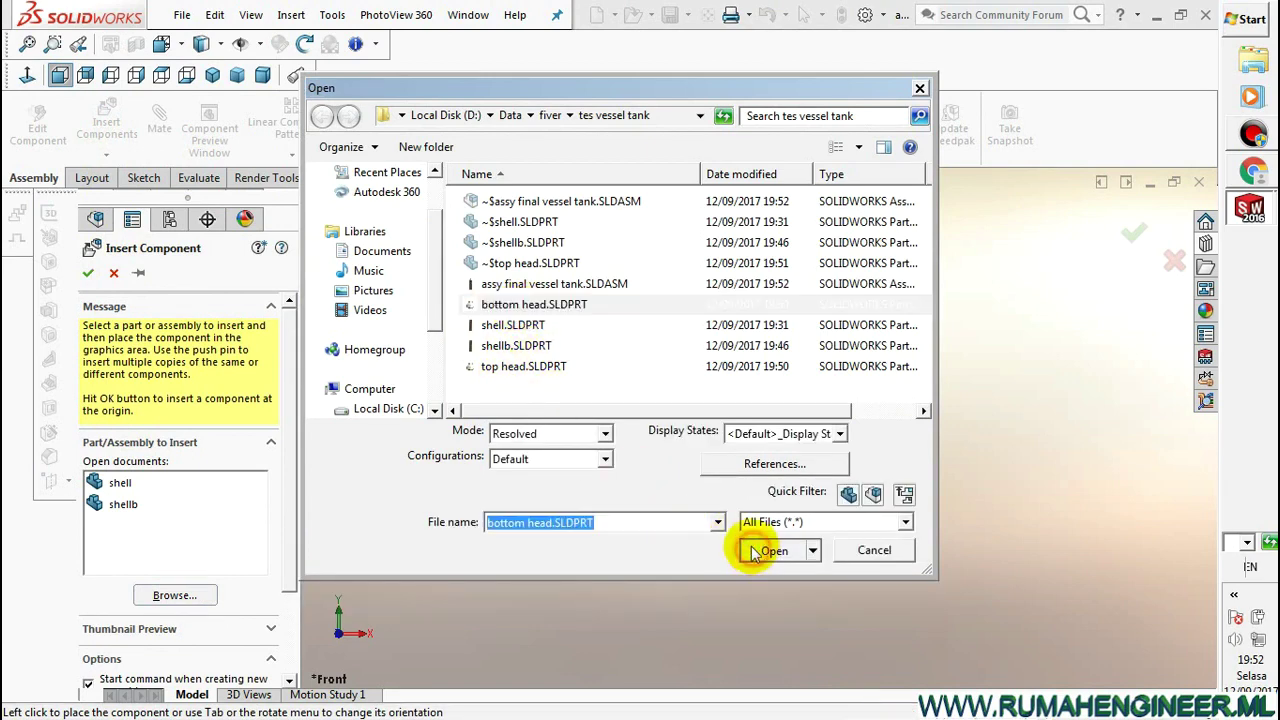
left_click(773, 591)
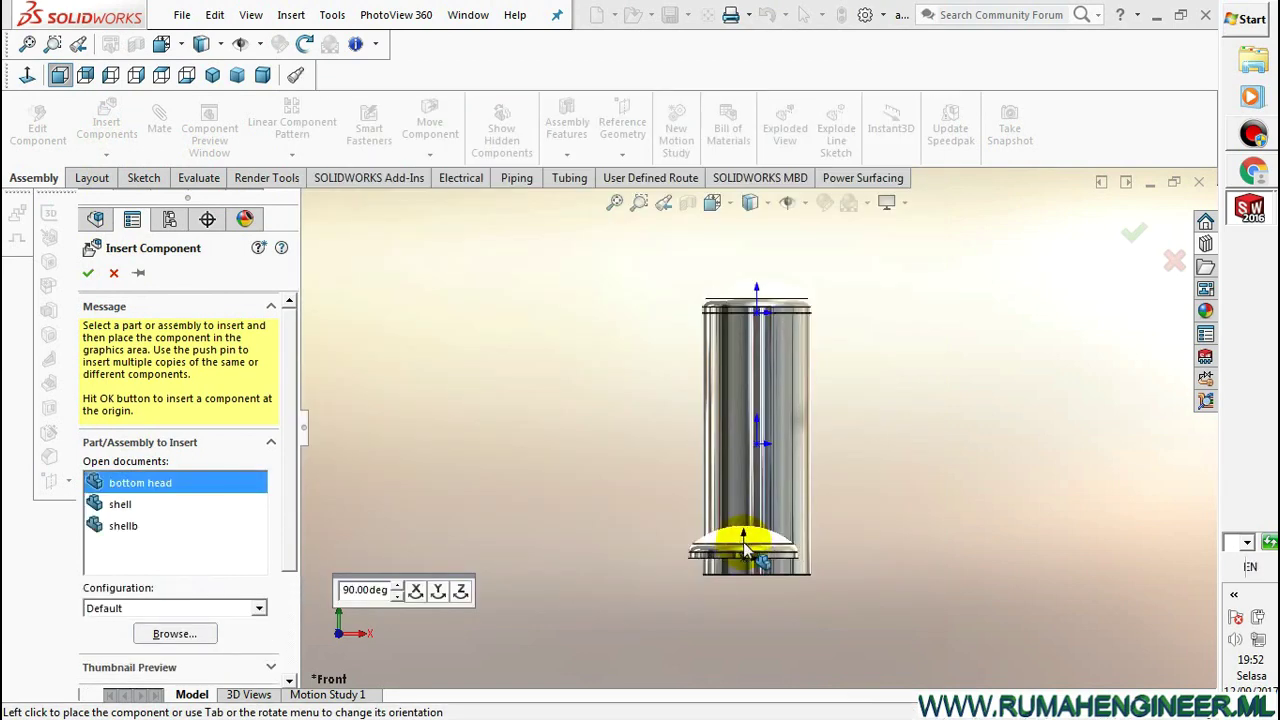
left_click(463, 592)
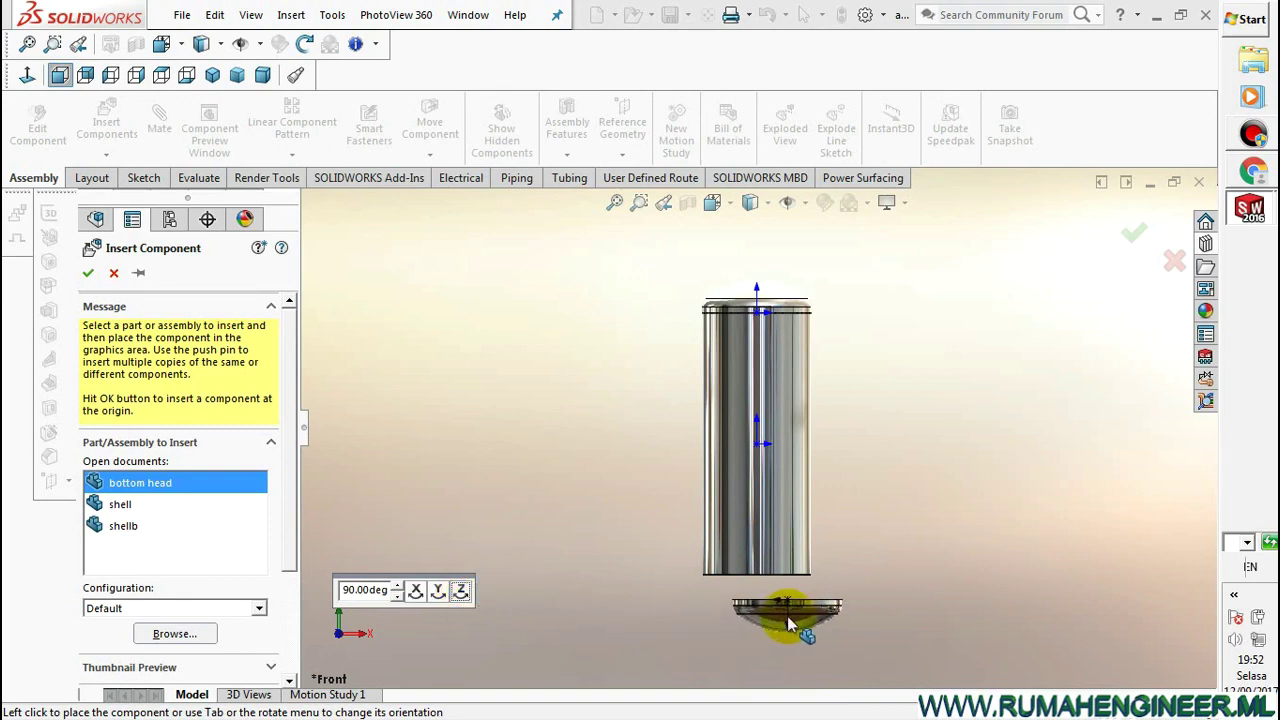
left_click(777, 612)
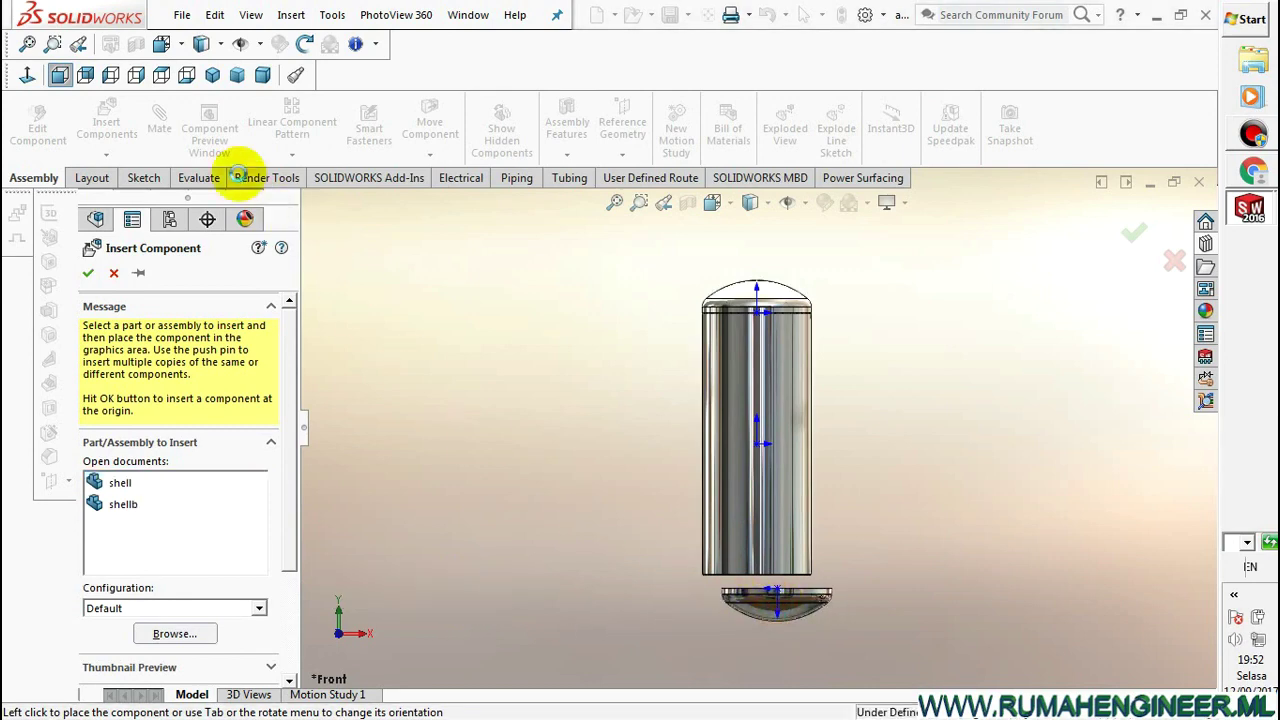
Mate the bottom head's cylindrical face concentric with the shell
scroll(780, 593, "down", 3)
scroll(780, 593, "down", 3)
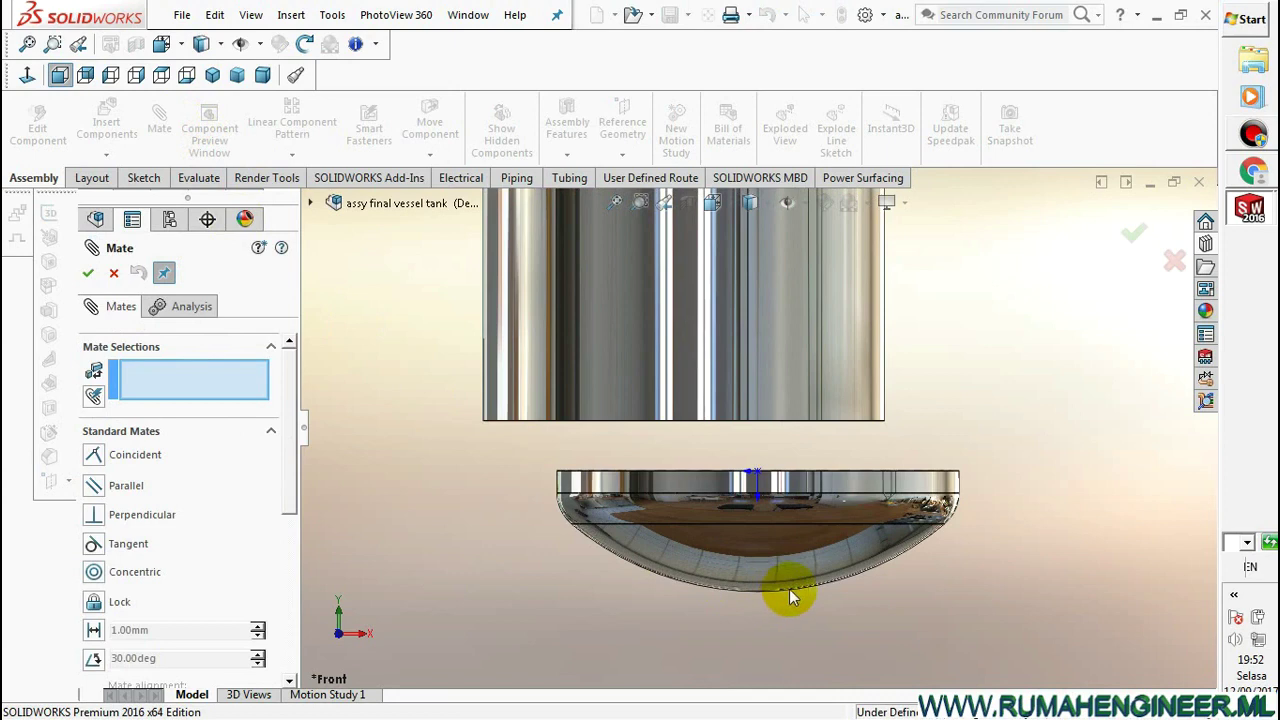
left_click(902, 482)
left_click(849, 407)
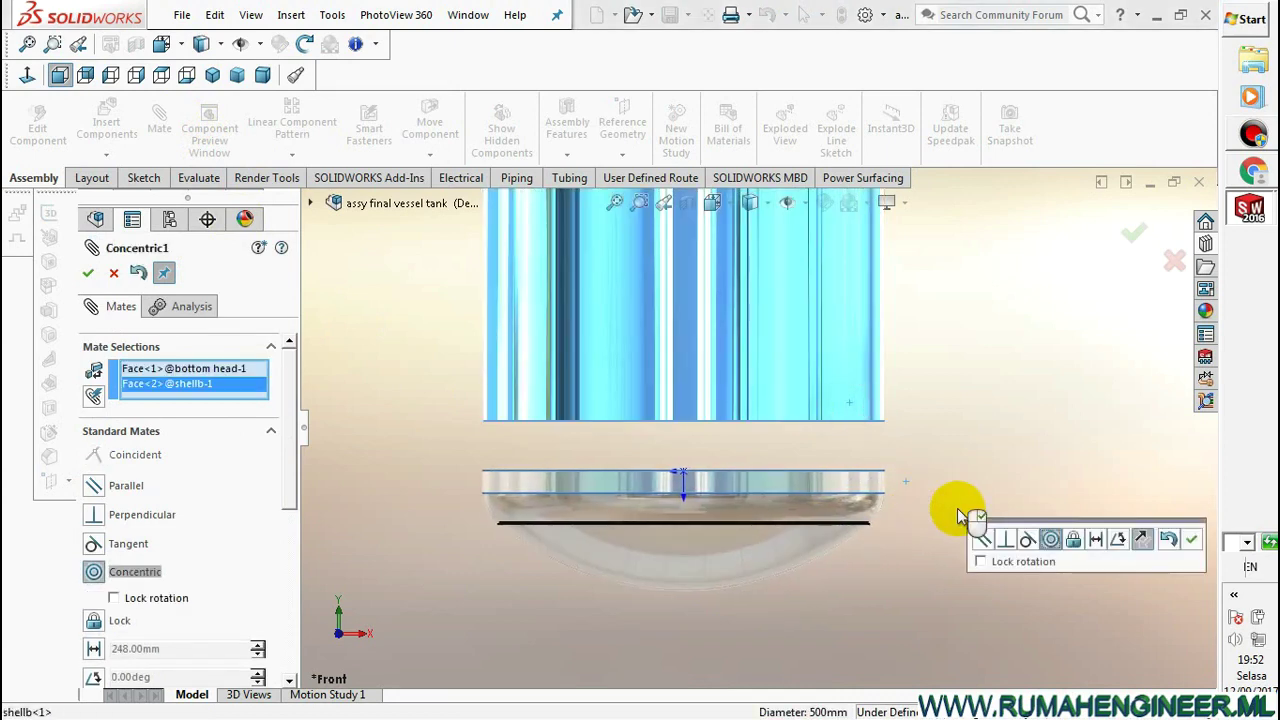
left_click(1188, 539)
Mate the bottom head's rim face coincident with the shell's lower end face
mouse_move(1119, 527)
middle_mouse_down()
mouse_move(878, 447)
mouse_move(886, 509)
middle_mouse_up()
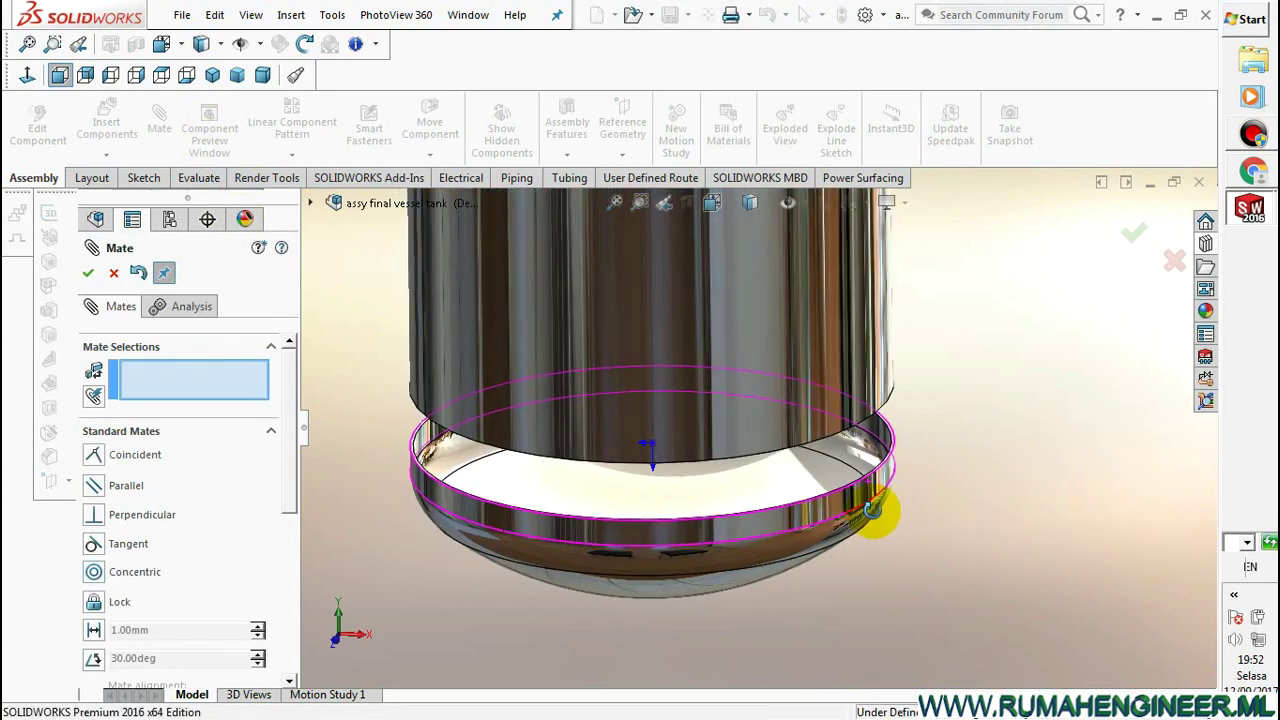
scroll(886, 509, "down", 3)
scroll(909, 457, "down", 3)
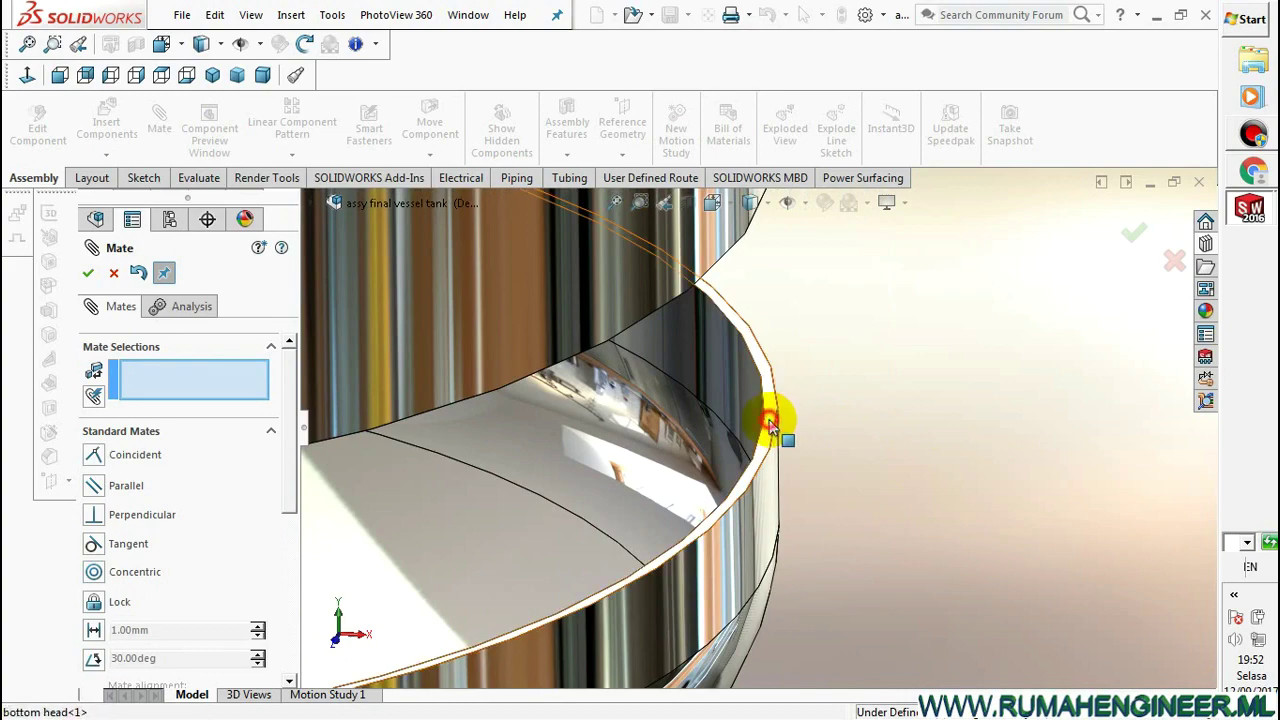
left_click(770, 422)
middle_click_drag(771, 419, 783, 349)
scroll(777, 300, "down", 3)
scroll(768, 312, "down", 1)
left_click(758, 338)
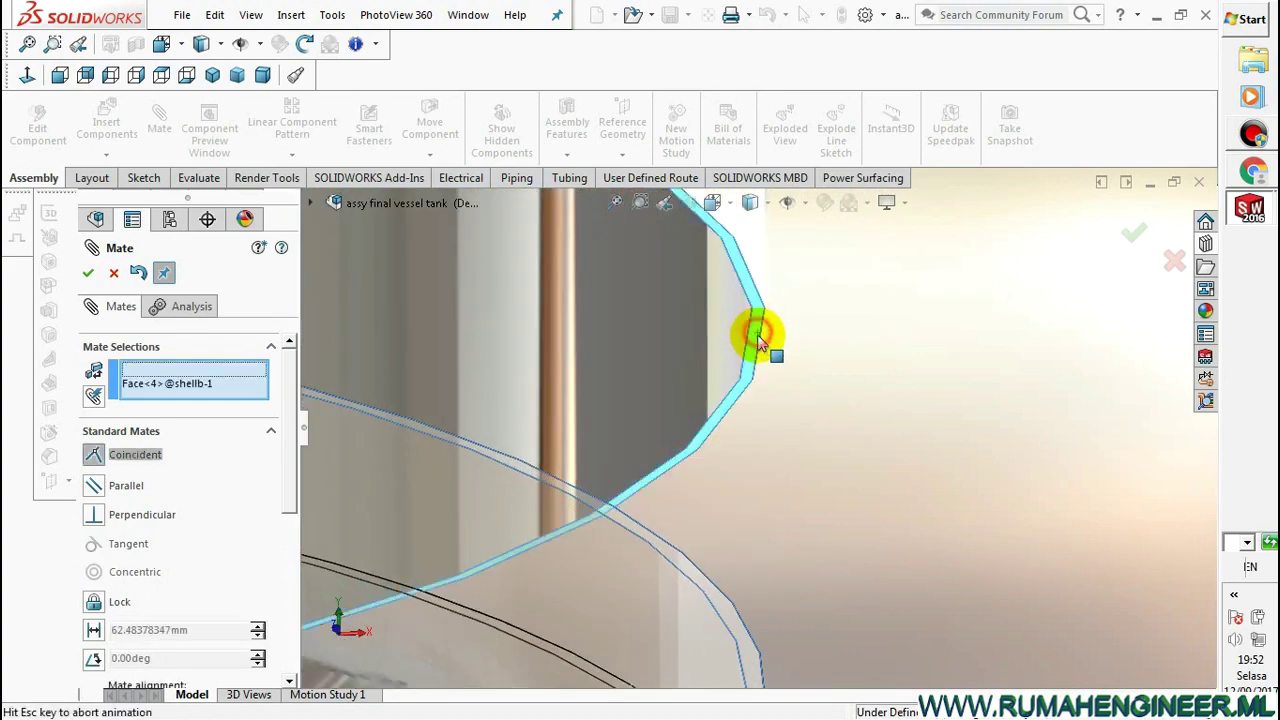
left_click(1013, 367)
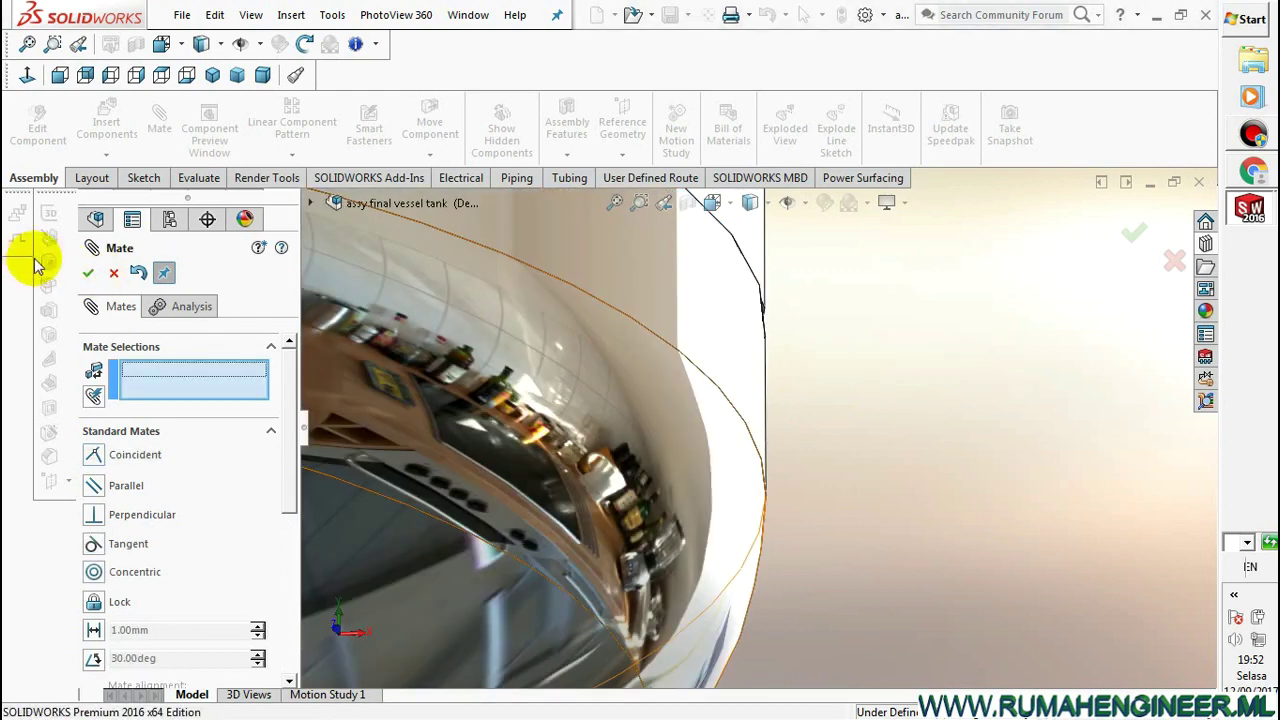
left_click(712, 204)
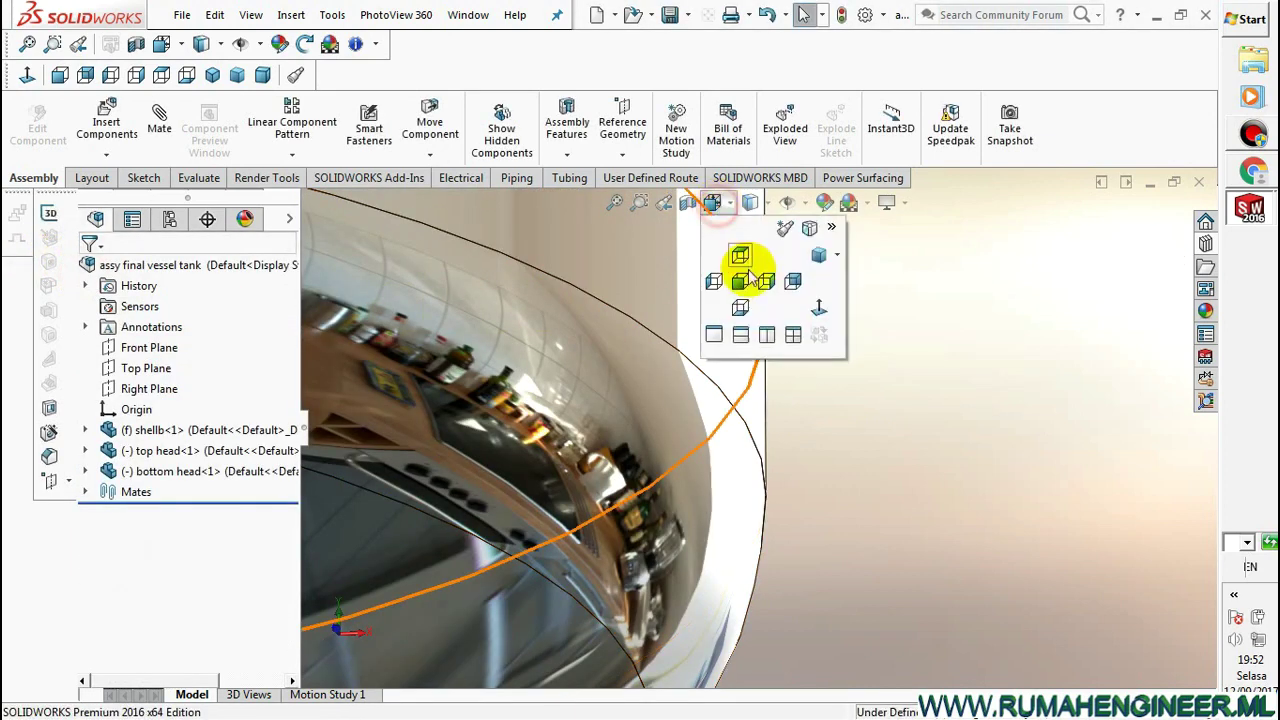
Show the tank from the Front and zoom out to see it whole
left_click(737, 258)
left_click(970, 400)
key("z")
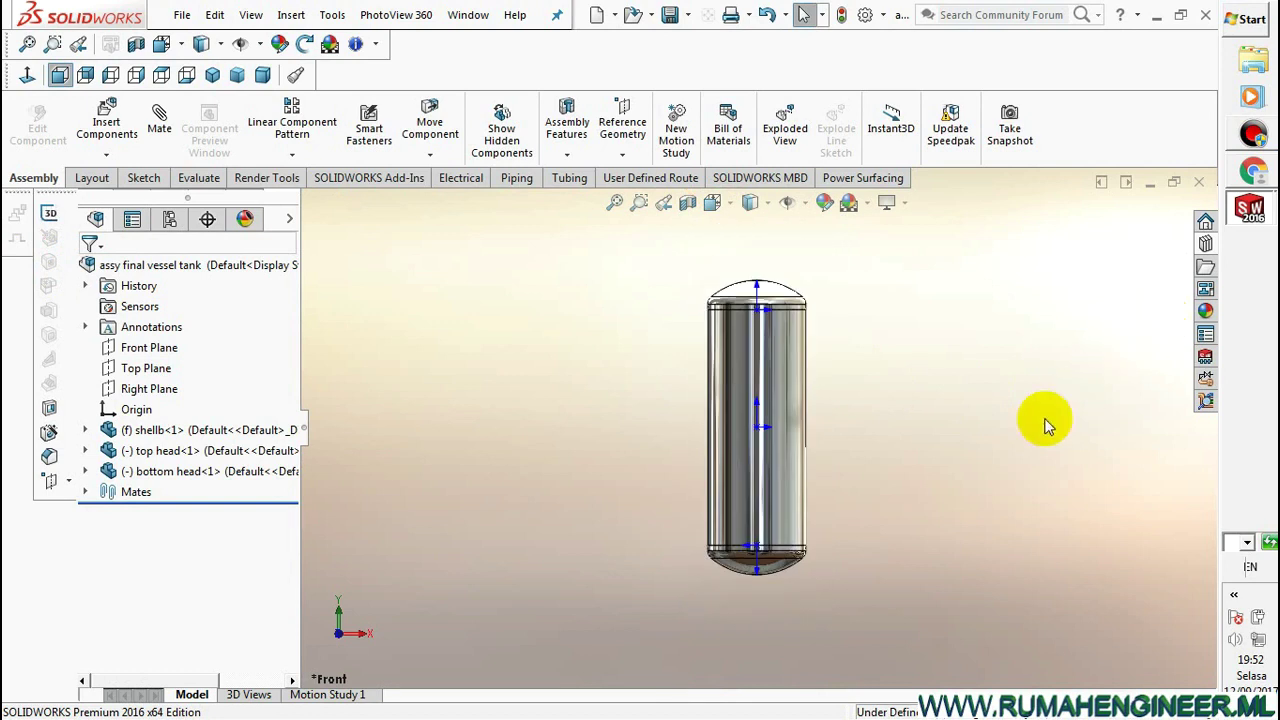
scroll(873, 480, "down", 1)
scroll(873, 480, "up", 1)
Switch to Trimetric and back to Front, then start a new document
left_click(728, 215)
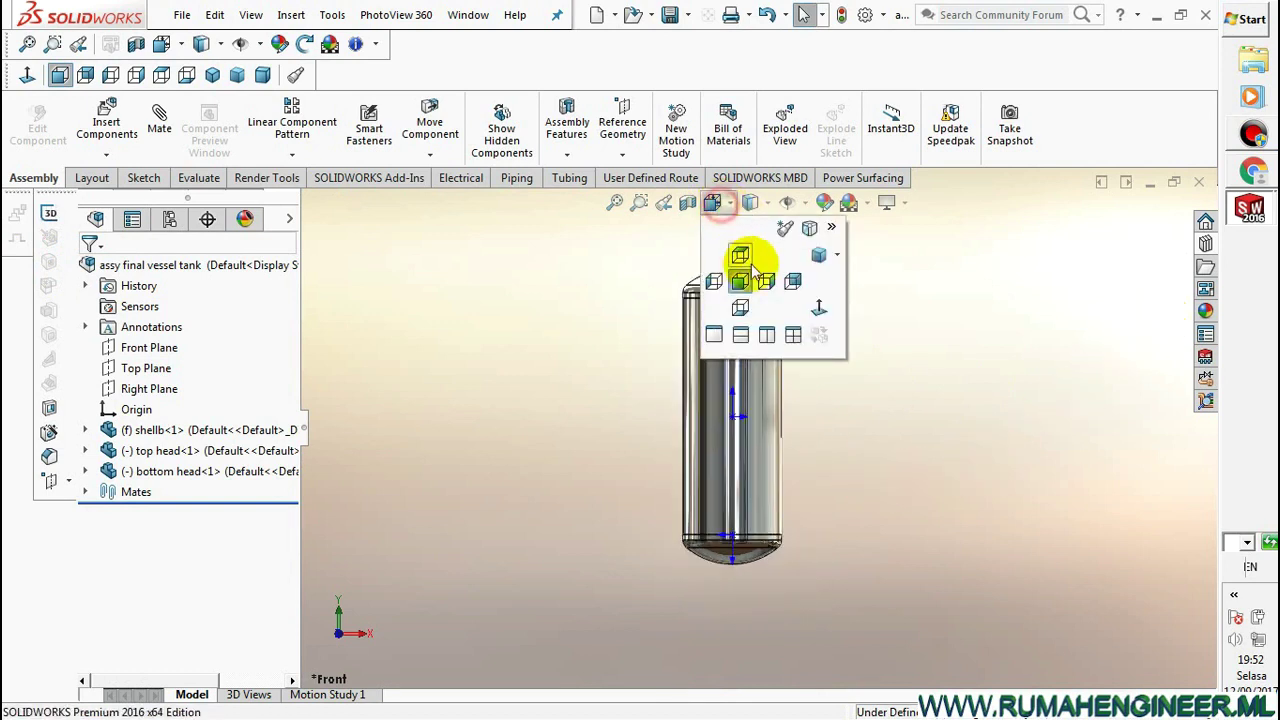
left_click(820, 251)
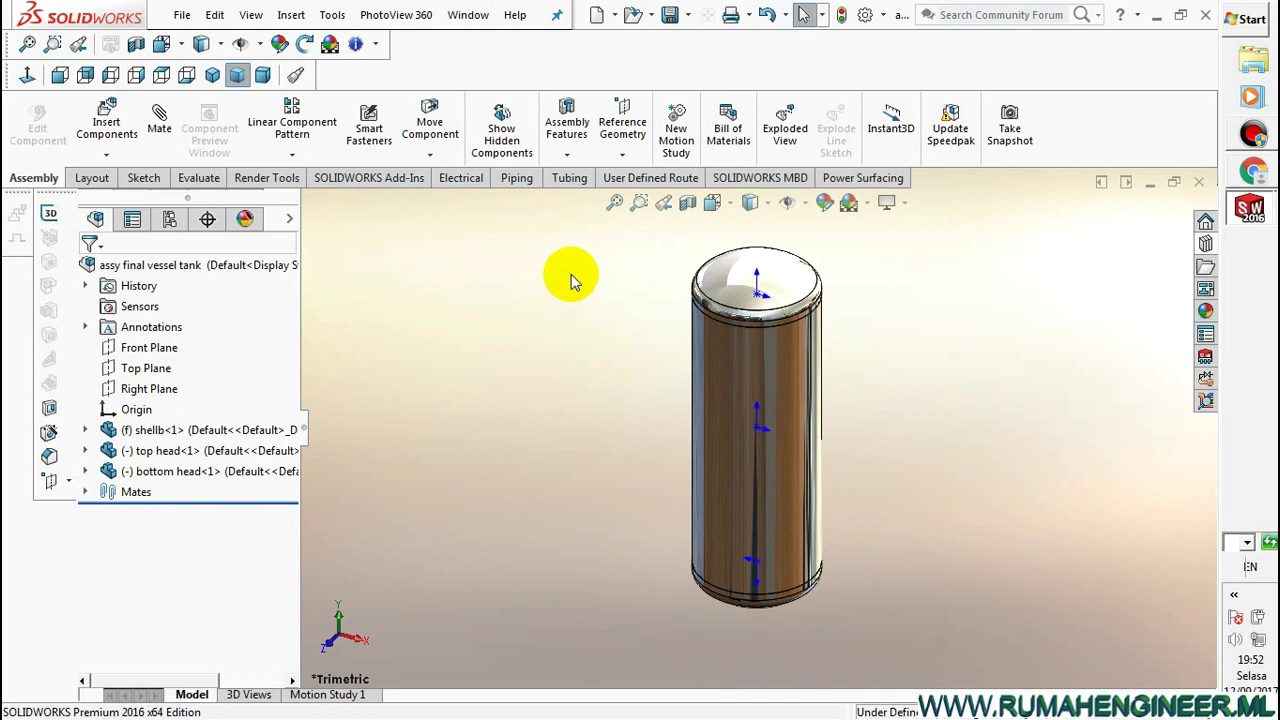
left_click(712, 203)
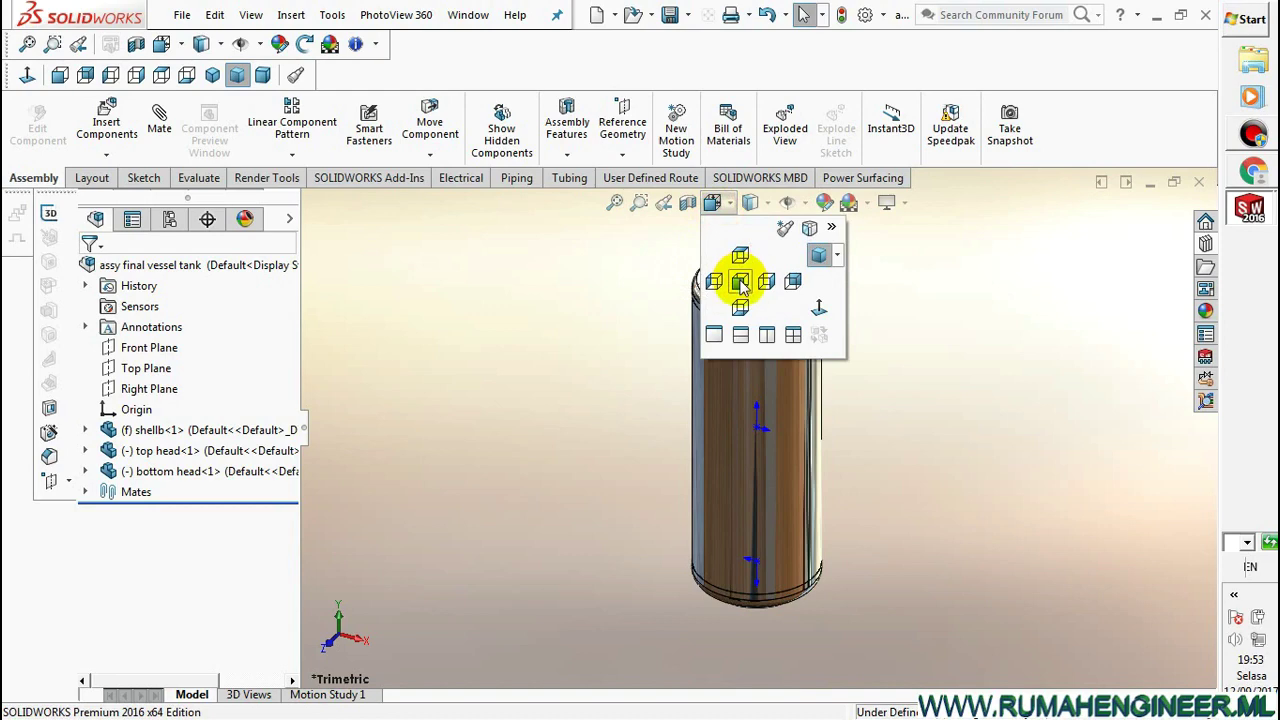
left_click(741, 285)
left_click(597, 15)
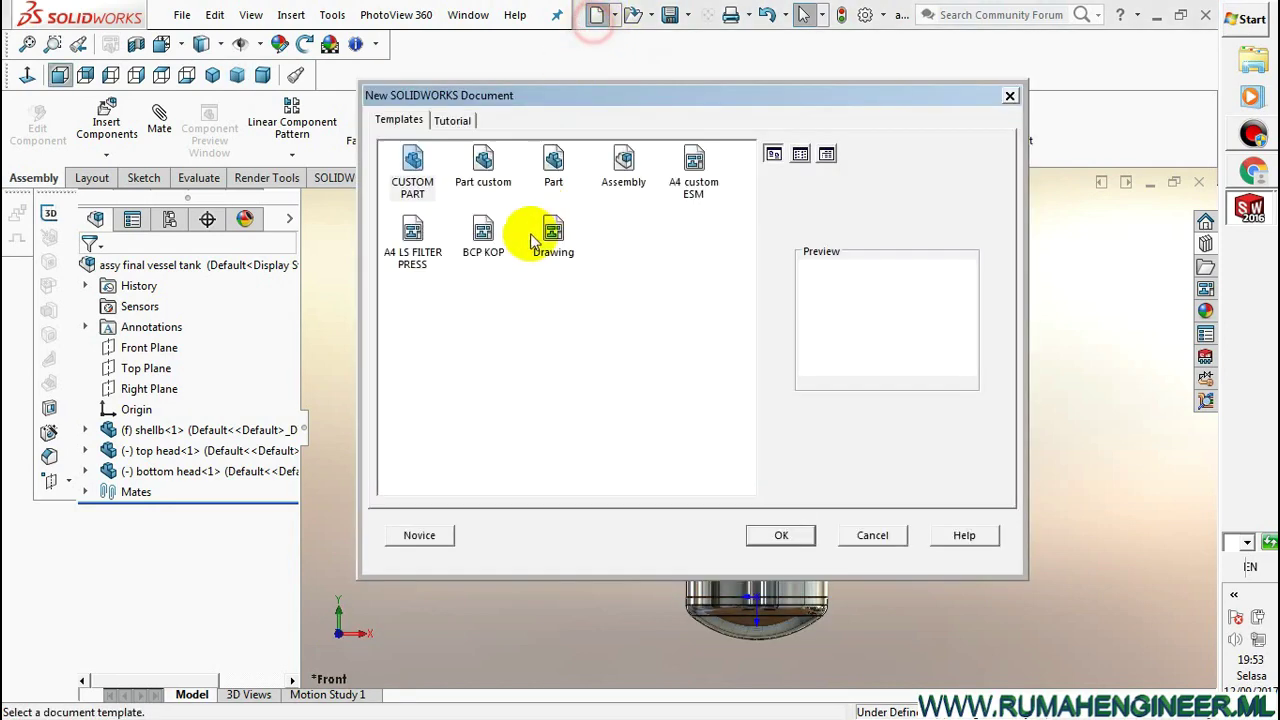
Create a new part and sketch a circle at the origin on the Top Plane
double_click(413, 165)
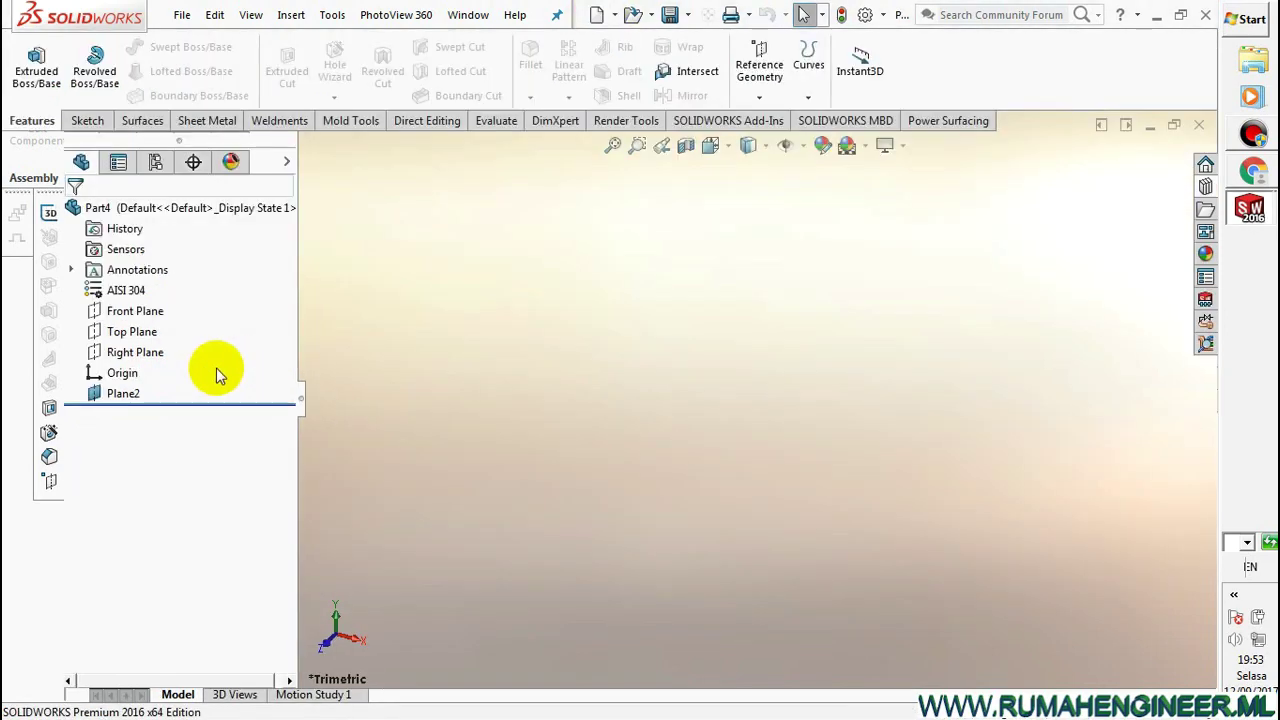
left_click(132, 331)
left_click(165, 300)
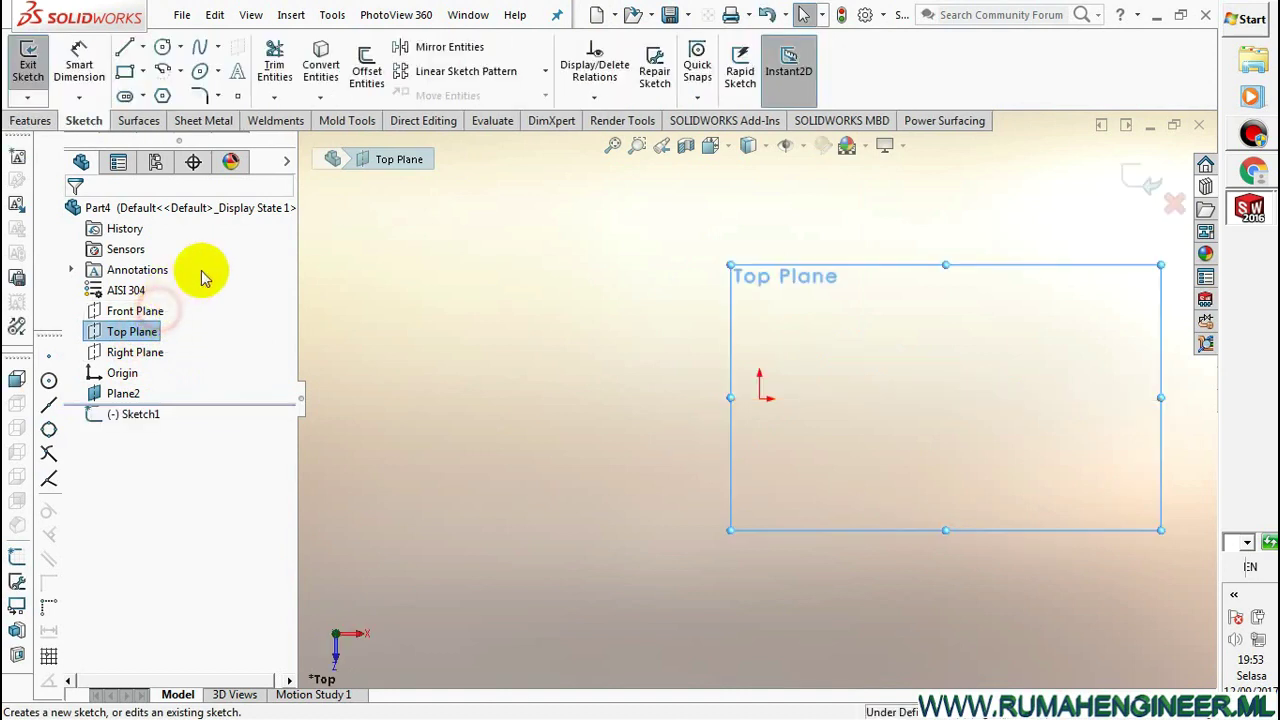
left_click(162, 46)
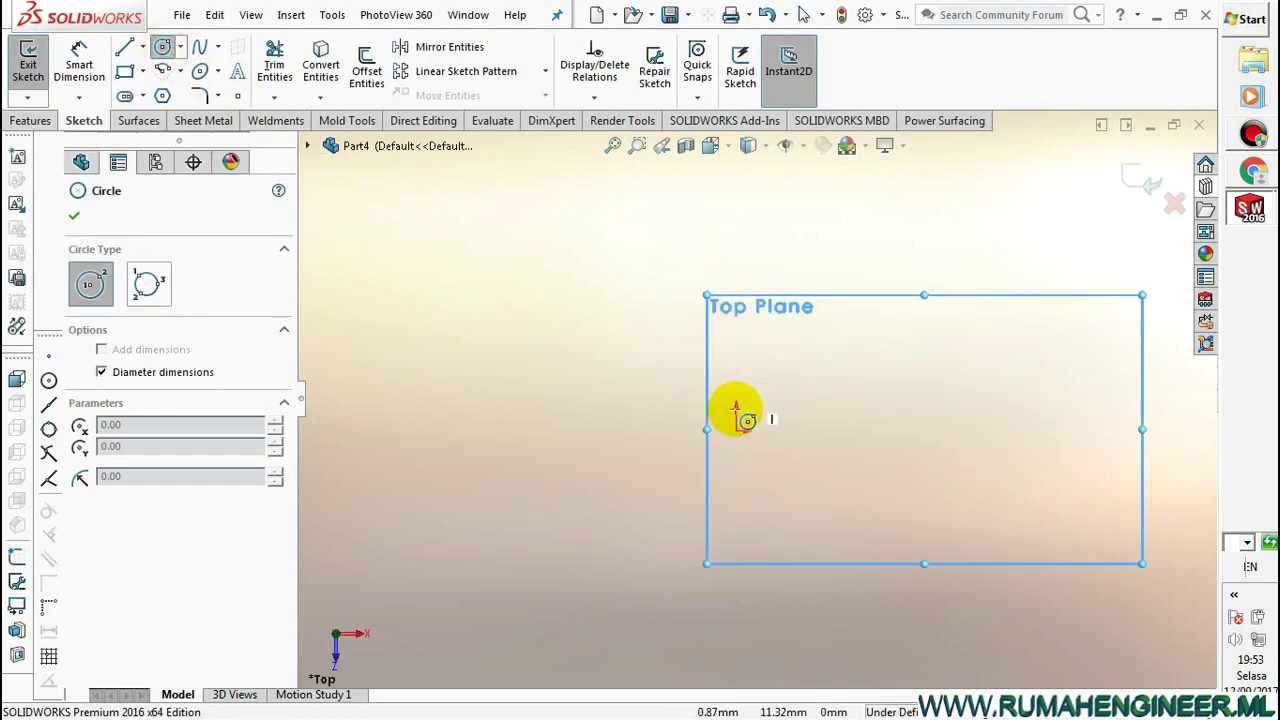
left_click_drag(736, 430, 811, 397)
Dimension the circle to a 68 mm diameter
right_click(894, 350)
left_click(1051, 320)
left_click(818, 396)
left_click(830, 370)
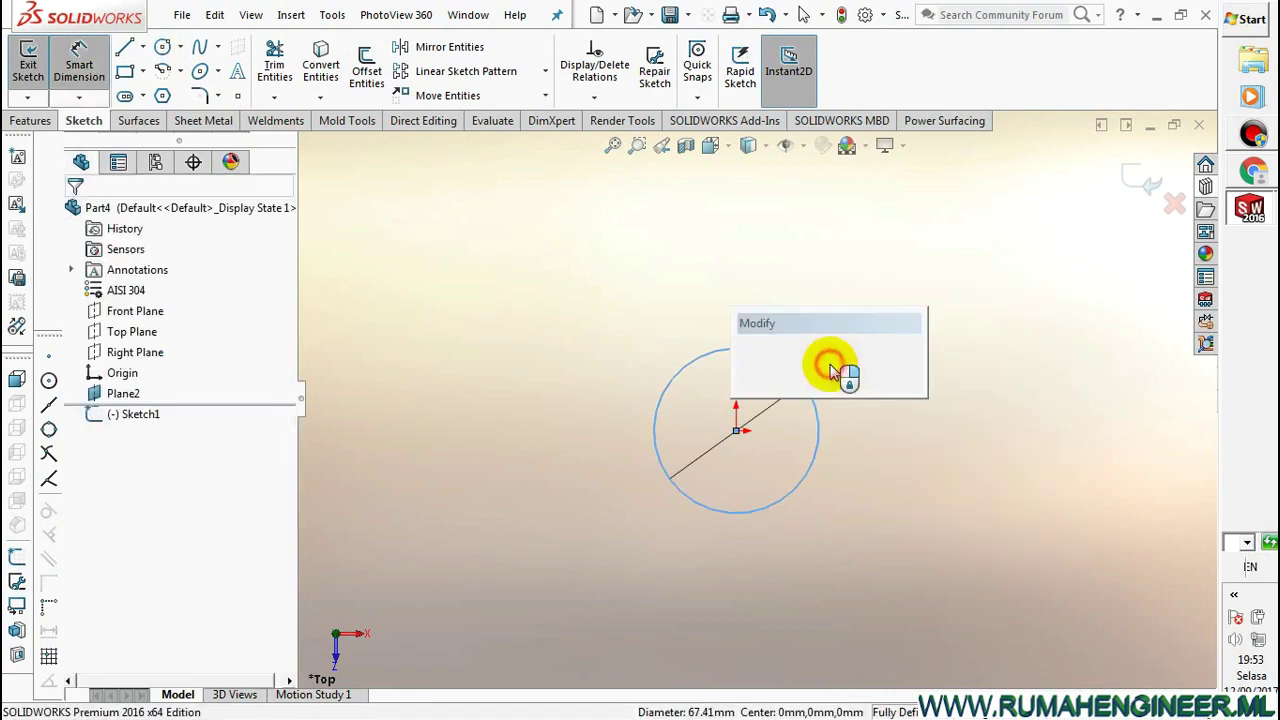
type("68")
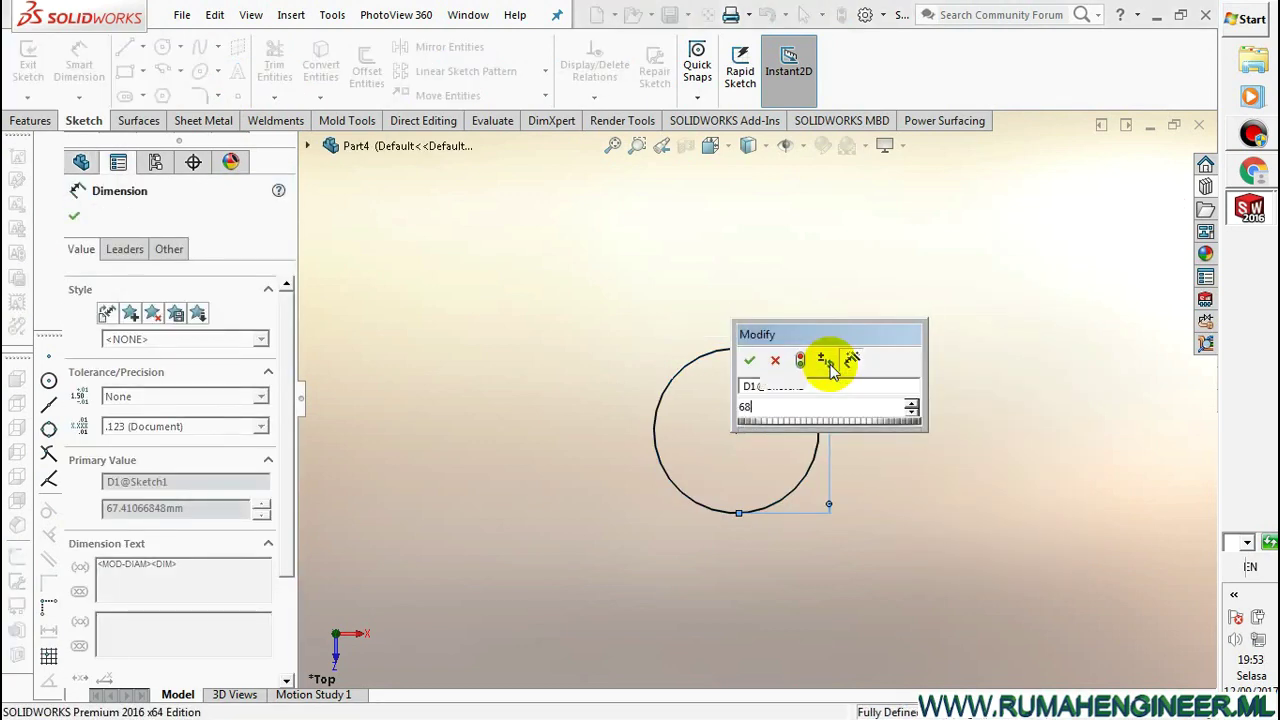
key("Return")
right_click(940, 338)
left_click(985, 394)
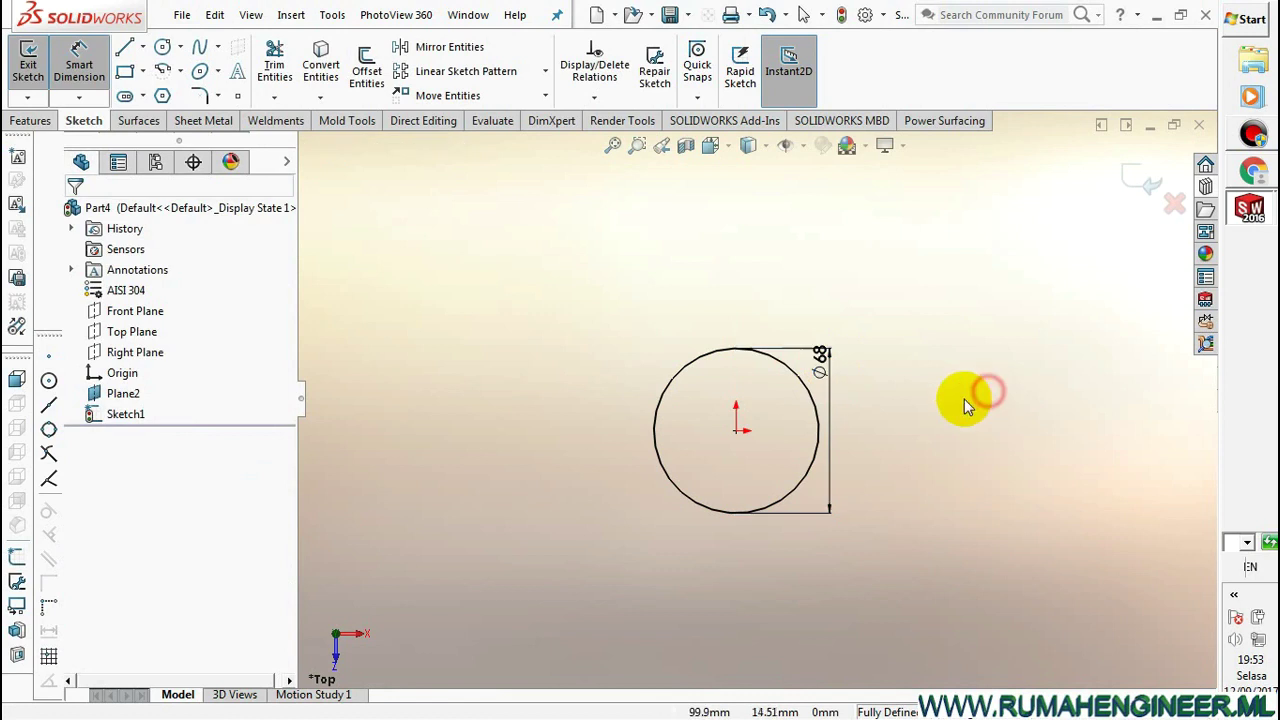
Extrude the circle 500 mm into a solid rod and fit it in the view
left_click(30, 120)
left_click(36, 70)
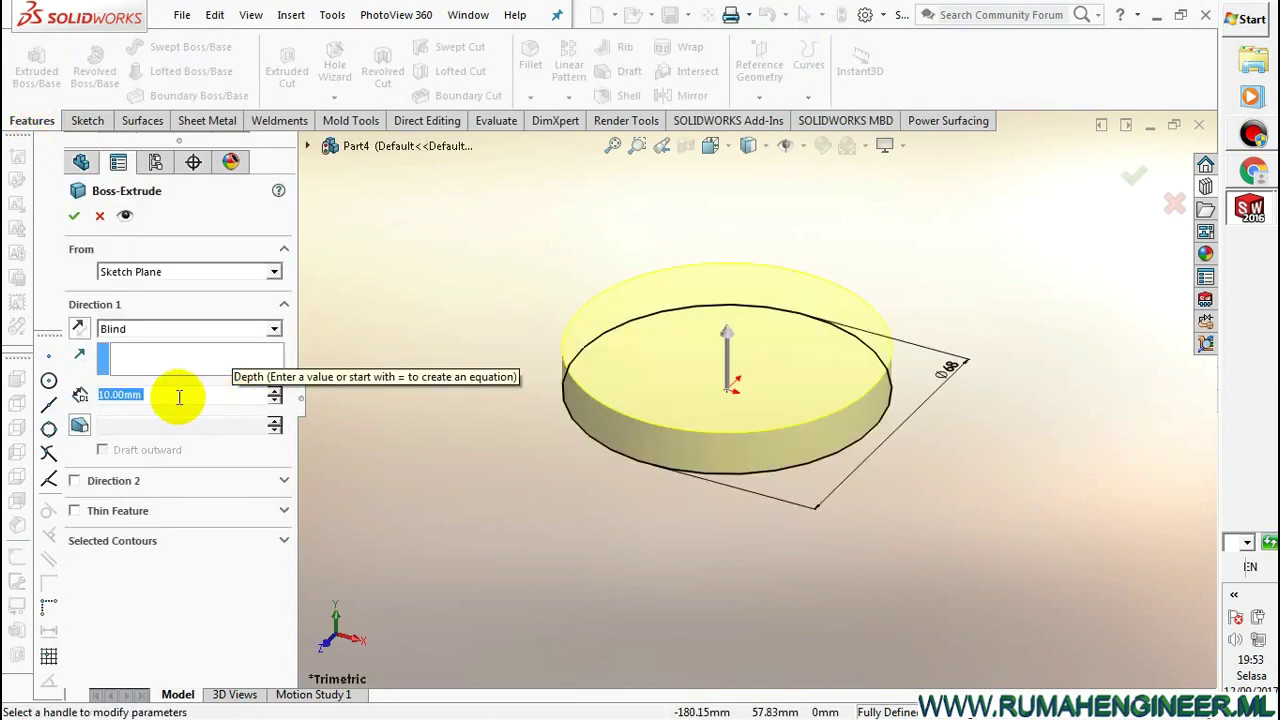
type("500")
key("Return")
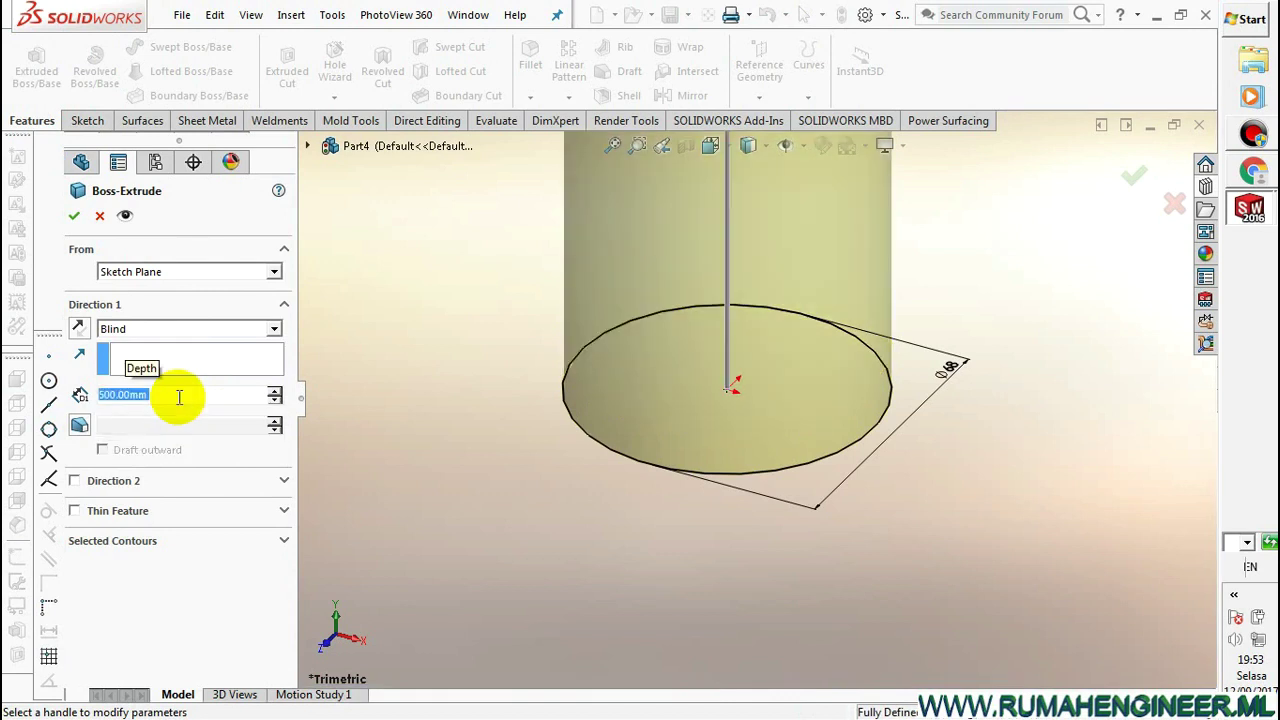
left_click(73, 216)
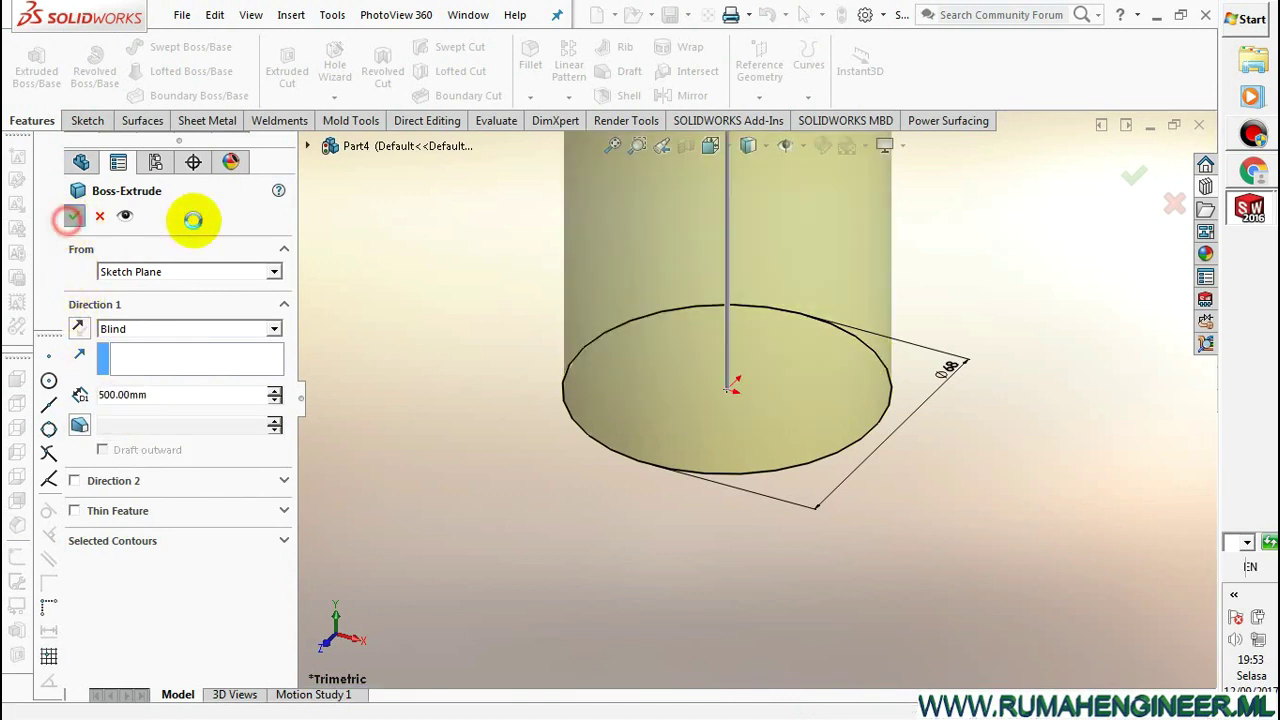
key("f")
left_click(519, 285)
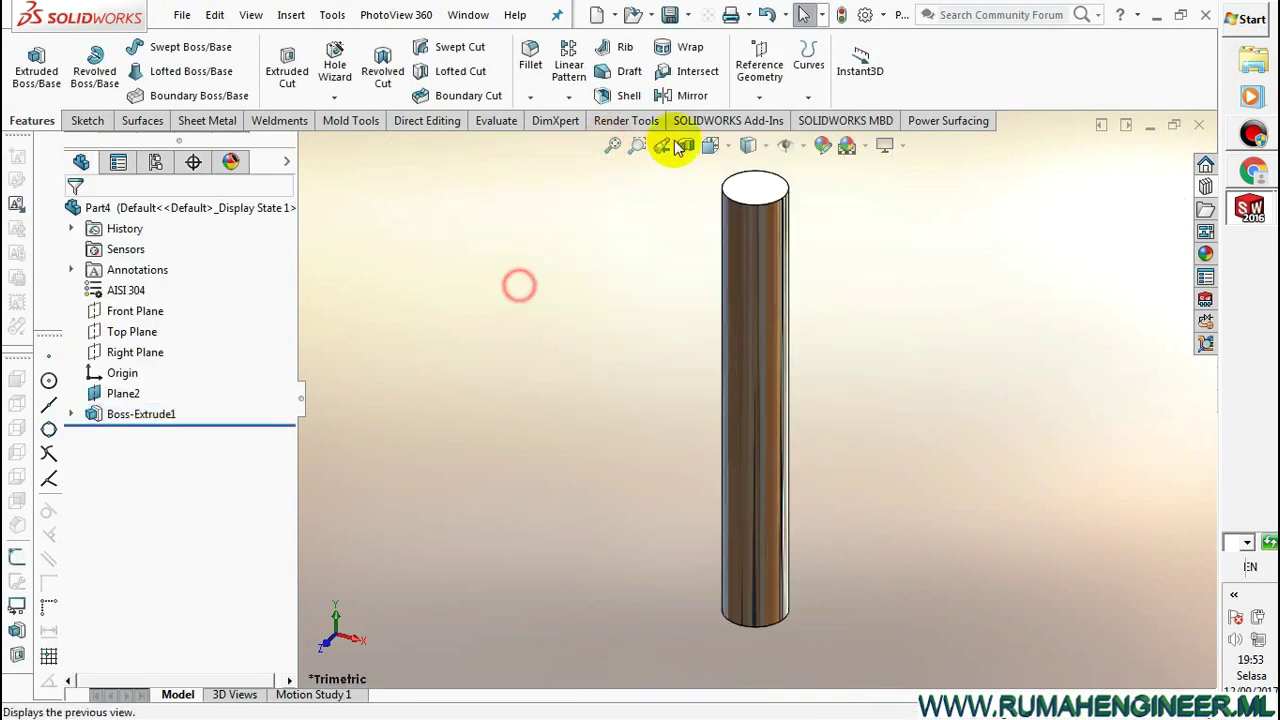
Shell the rod to 4 mm walls, removing its top and bottom faces, then view from Front
left_click(629, 95)
left_click(752, 188)
scroll(755, 398, "up", 2)
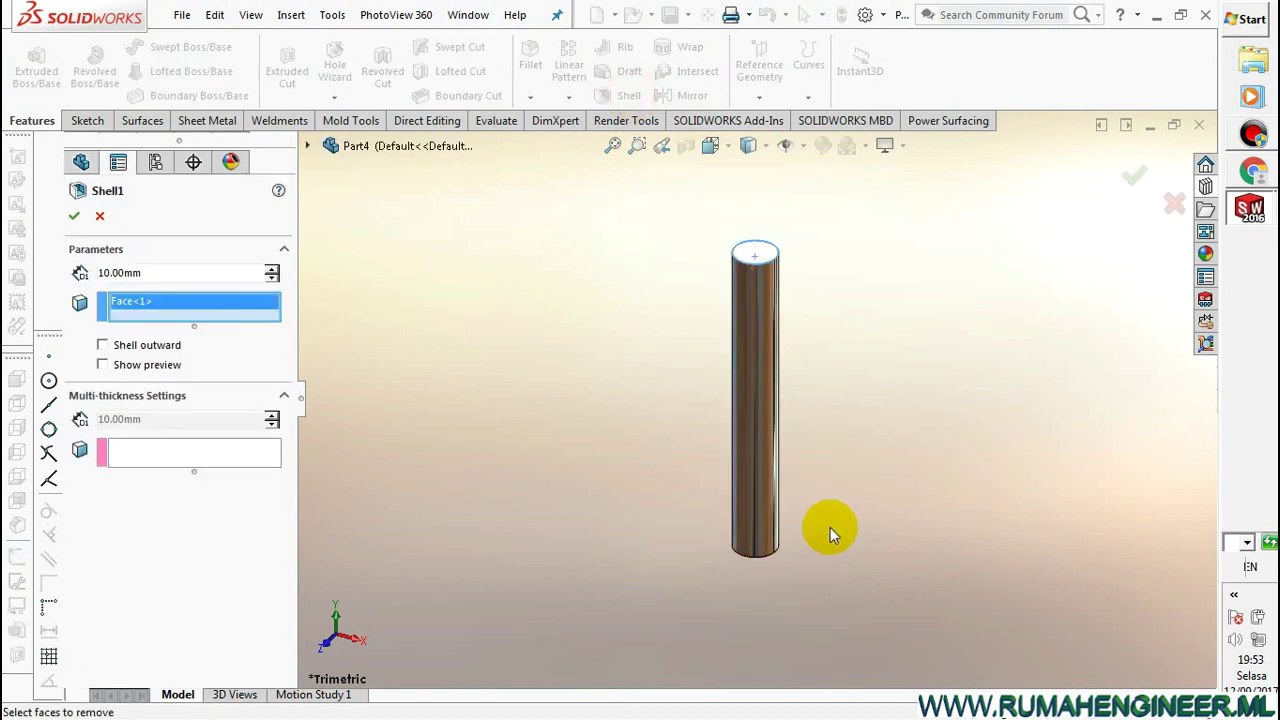
middle_click_drag(830, 527, 753, 519)
left_click(699, 555)
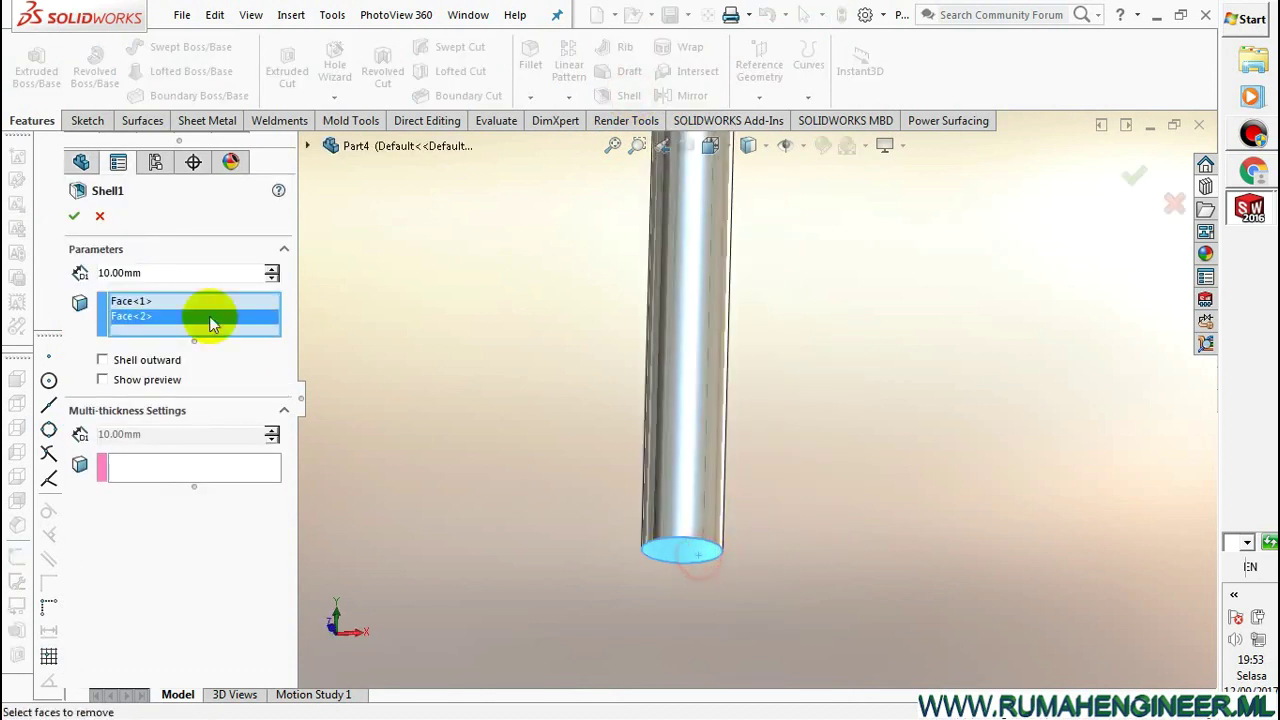
double_click(112, 275)
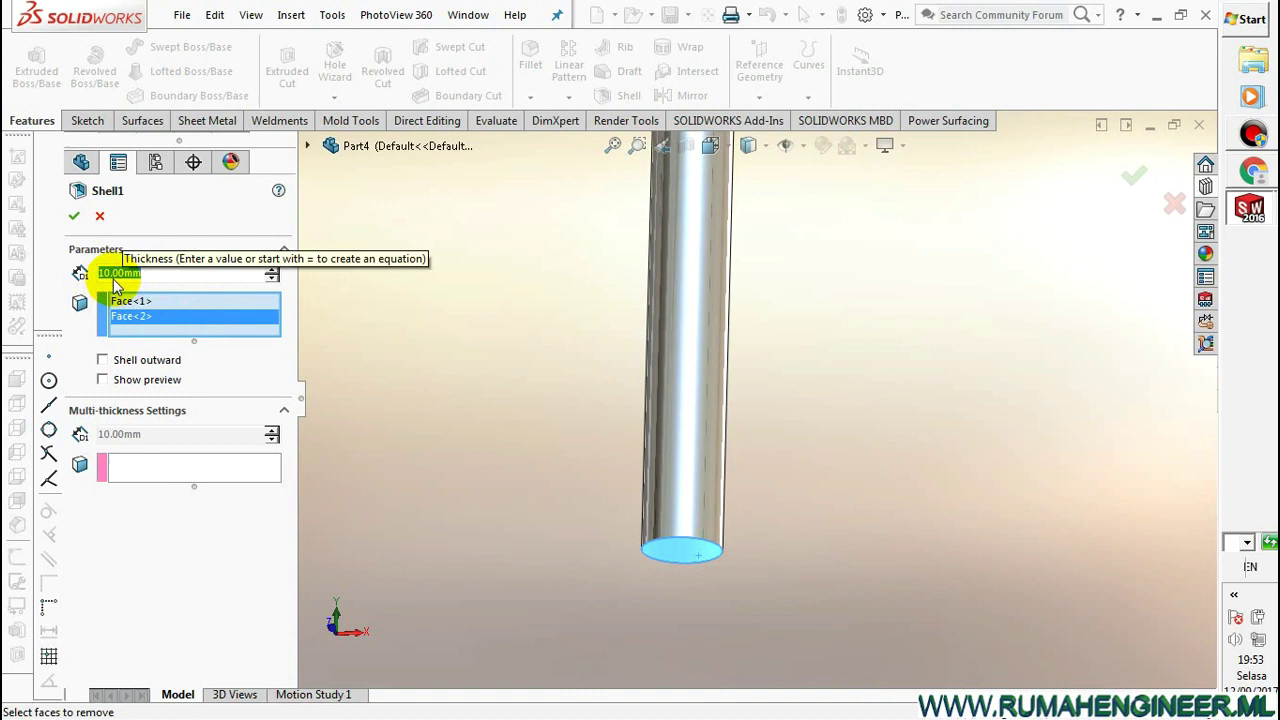
type("4")
left_click(77, 217)
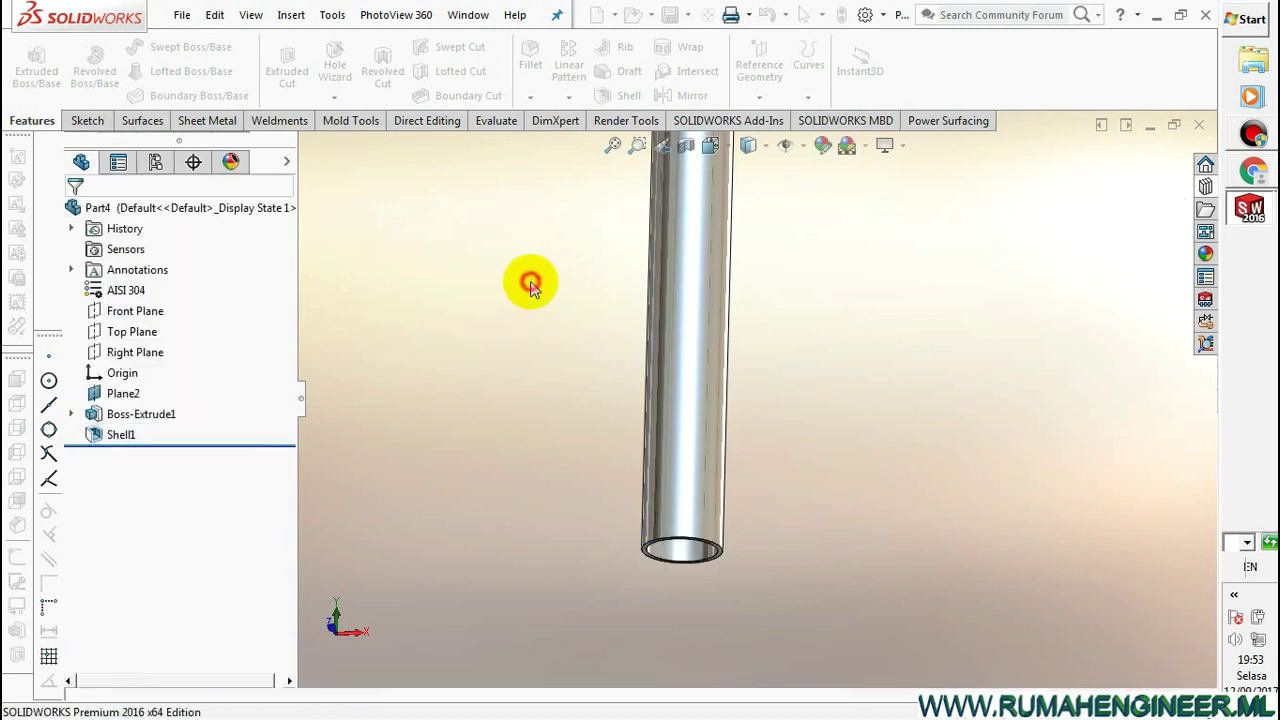
scroll(600, 230, "up", 2)
left_click(711, 145)
left_click(735, 226)
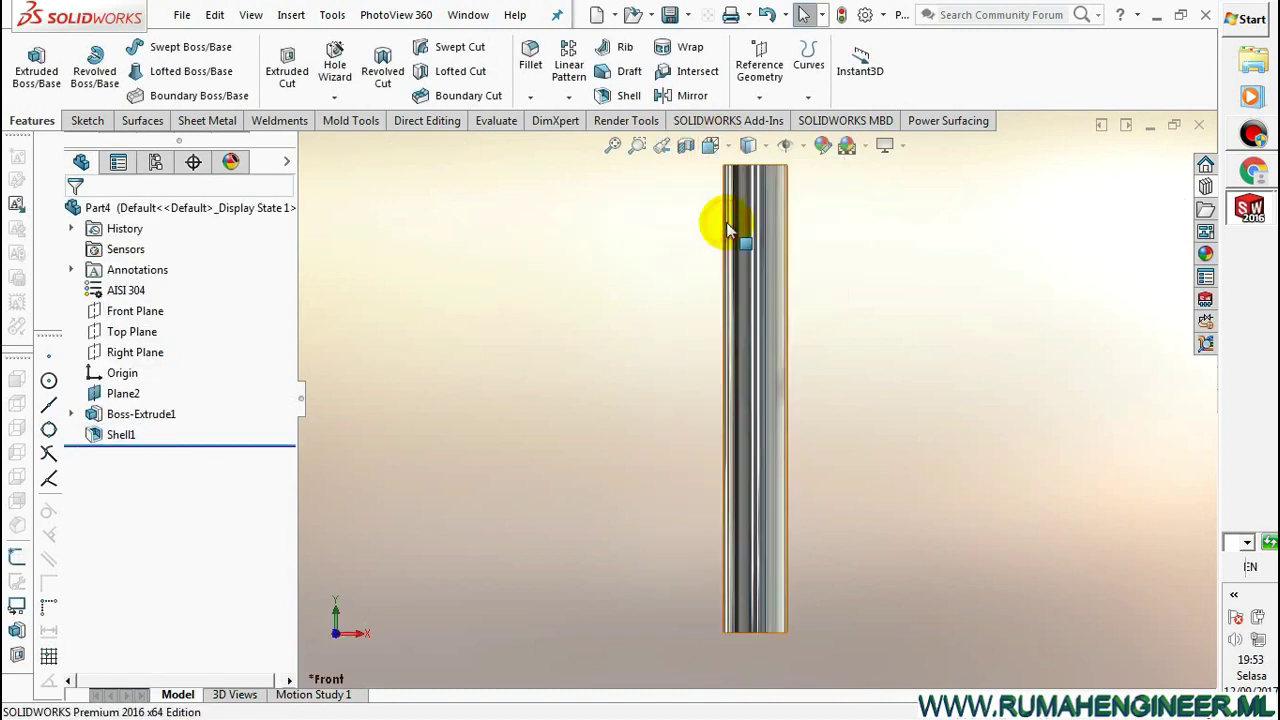
Sketch a diagonal line on the Front Plane across the tube's top end
left_click(157, 302)
left_click(160, 279)
left_click(124, 47)
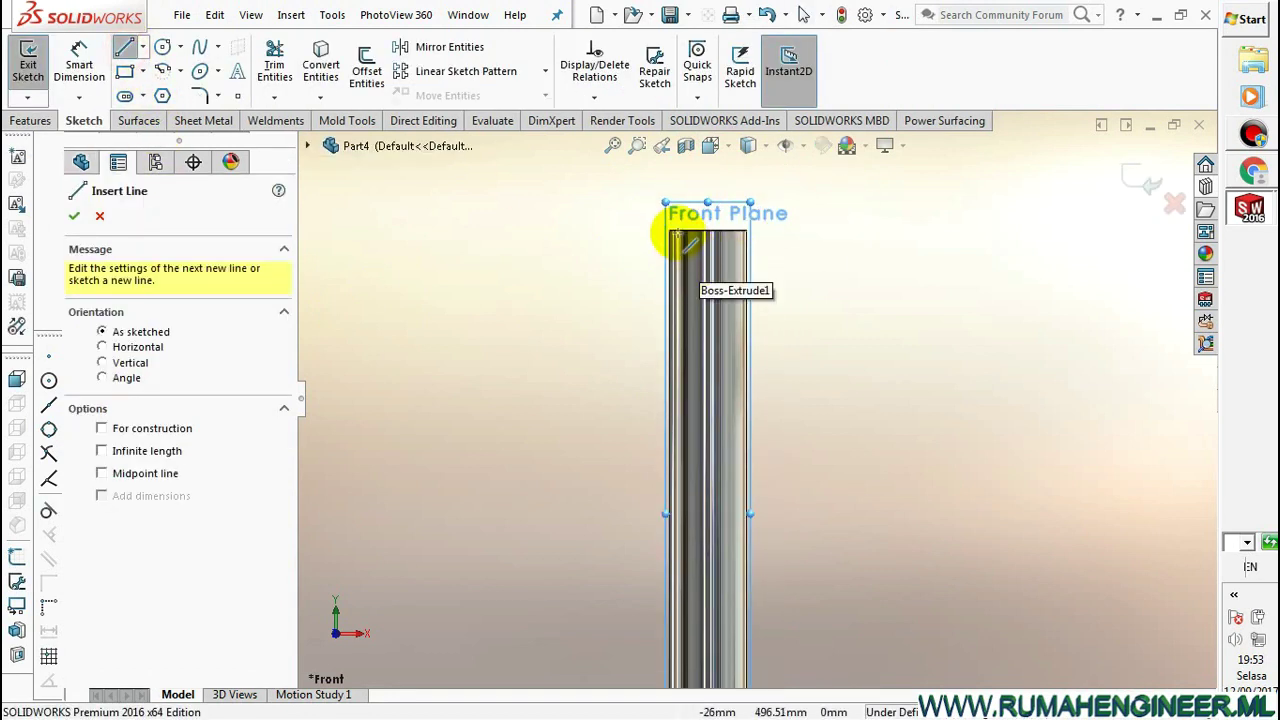
left_click(670, 232)
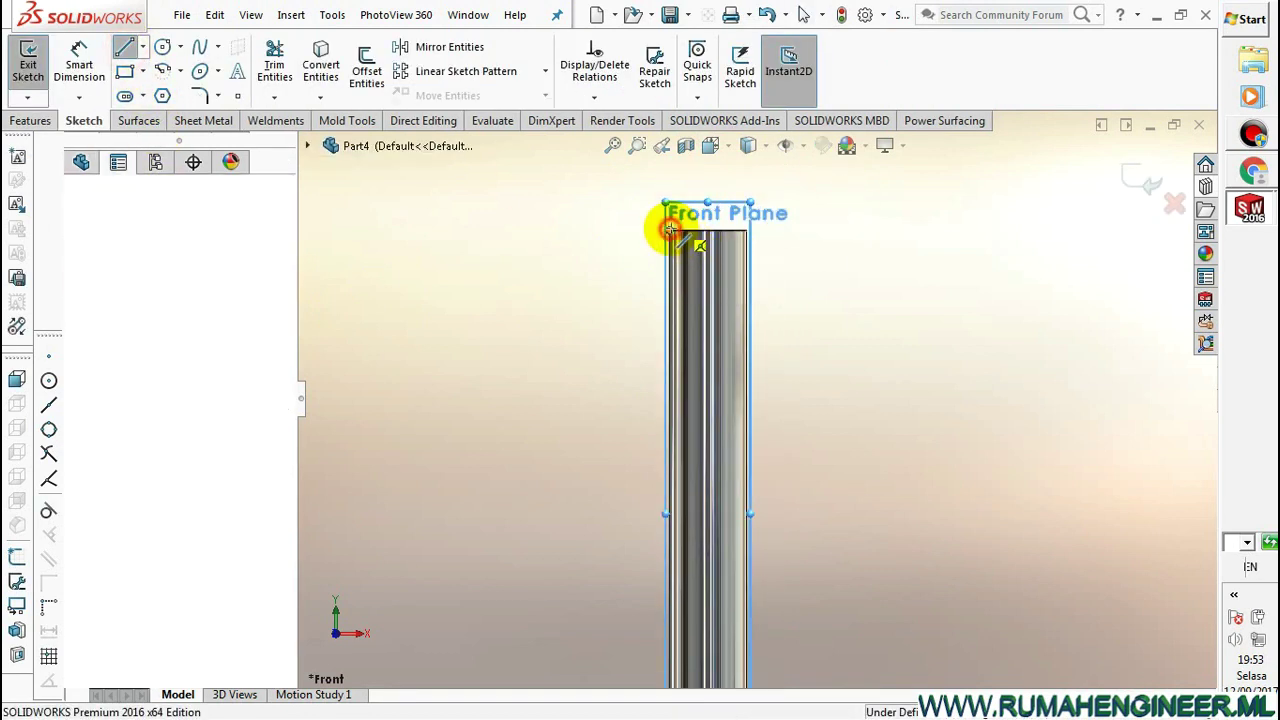
left_click(746, 289)
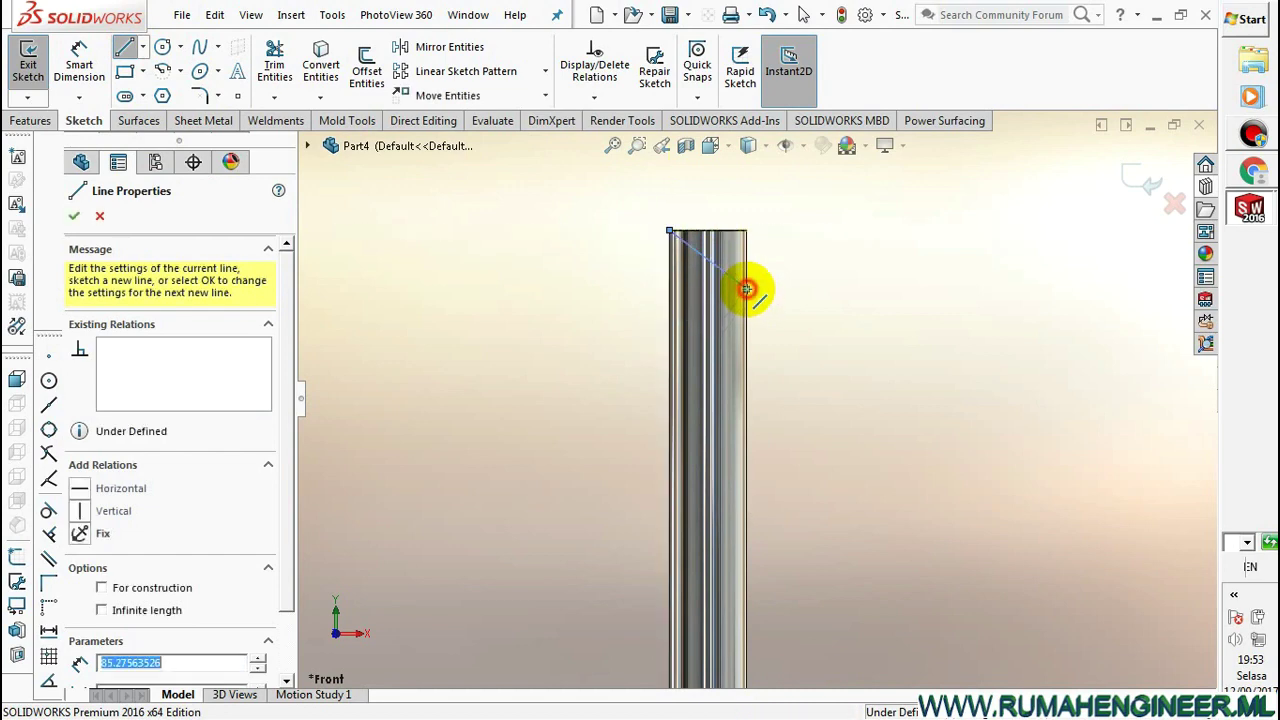
Dimension the line's lower end 60 mm below the tube's top edge
right_click(972, 248)
left_click(1034, 246)
scroll(772, 257, "down", 3)
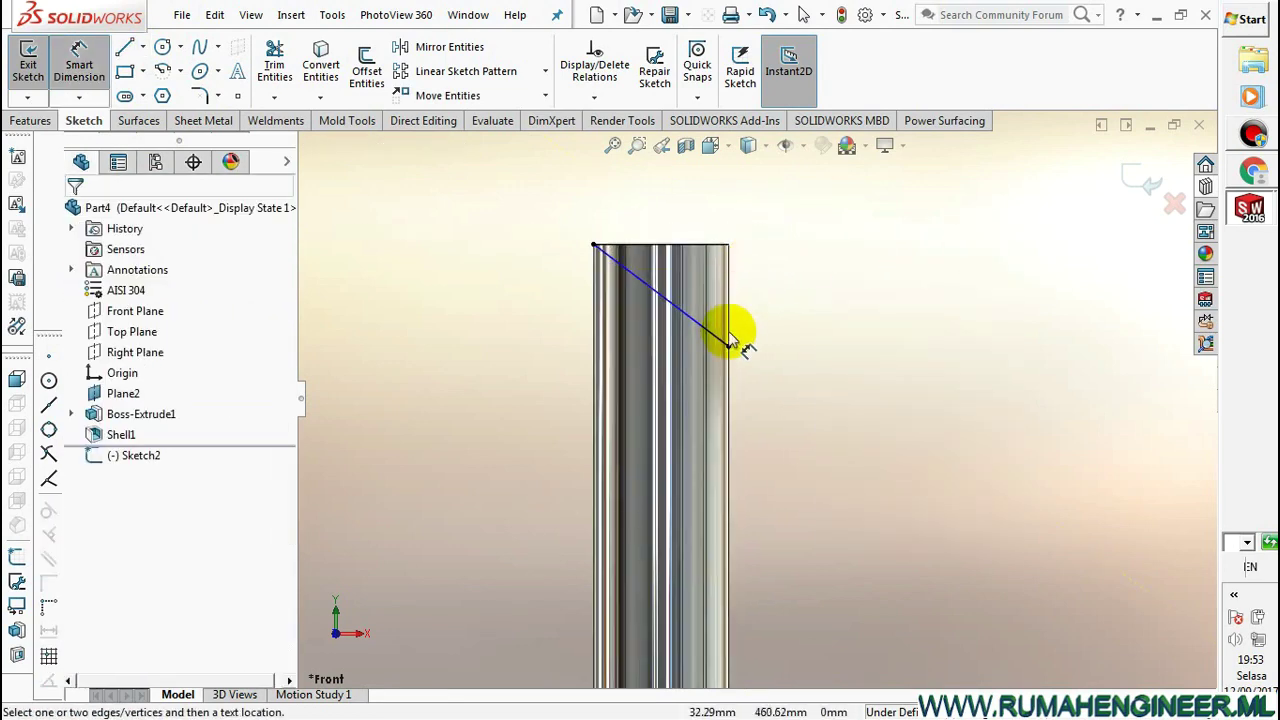
left_click(730, 347)
left_click(728, 250)
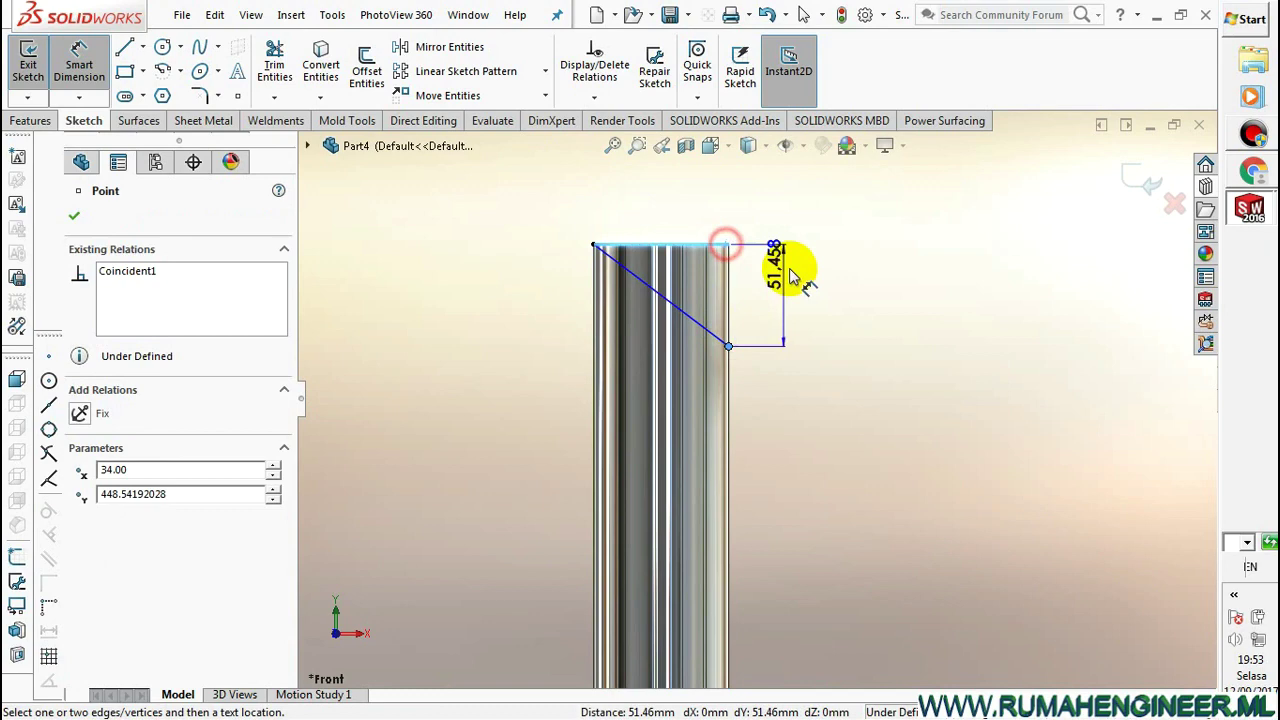
left_click(760, 271)
type("60")
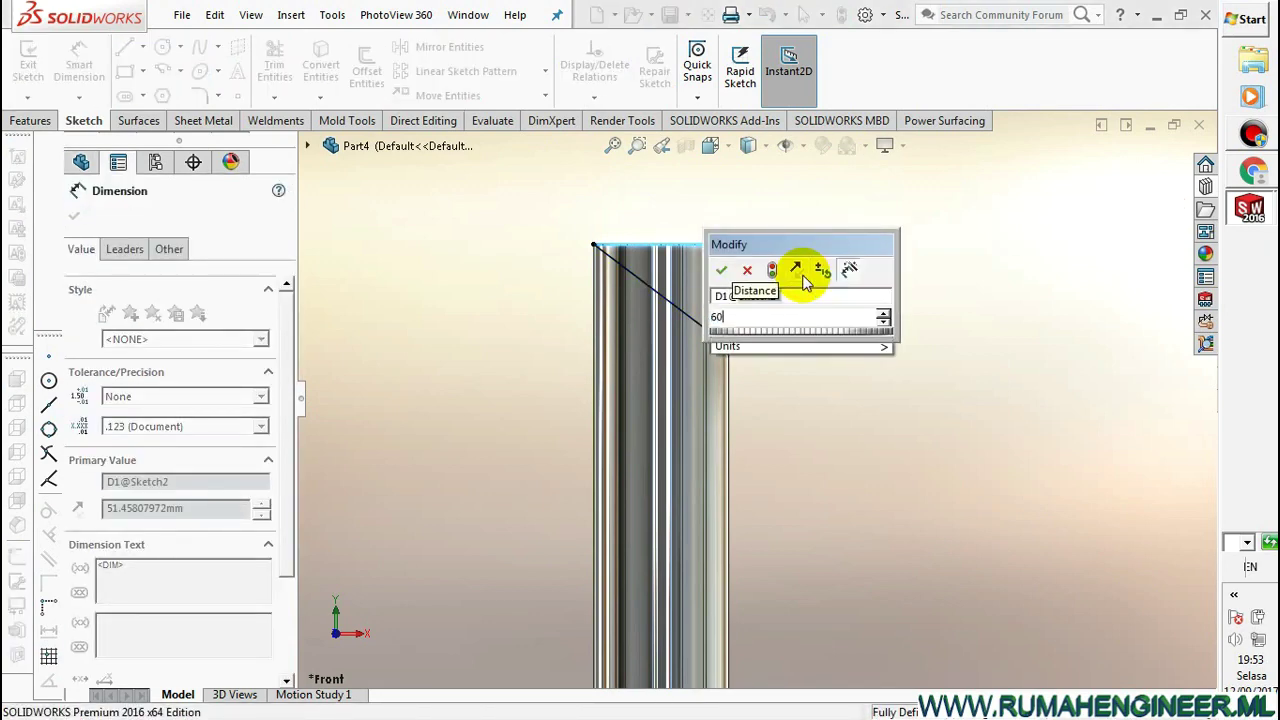
key("Return")
right_click(928, 316)
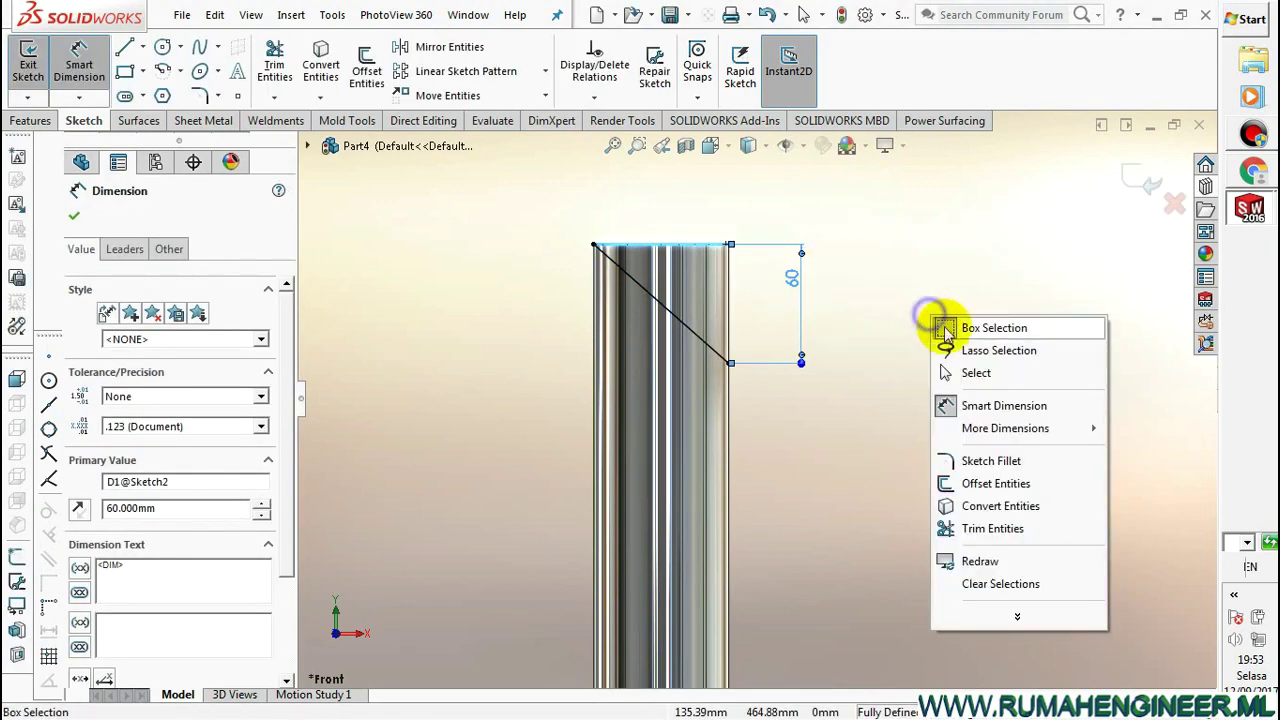
left_click(968, 373)
Extruded Cut Through All along the diagonal line, leaving a slanted tube end
left_click(31, 121)
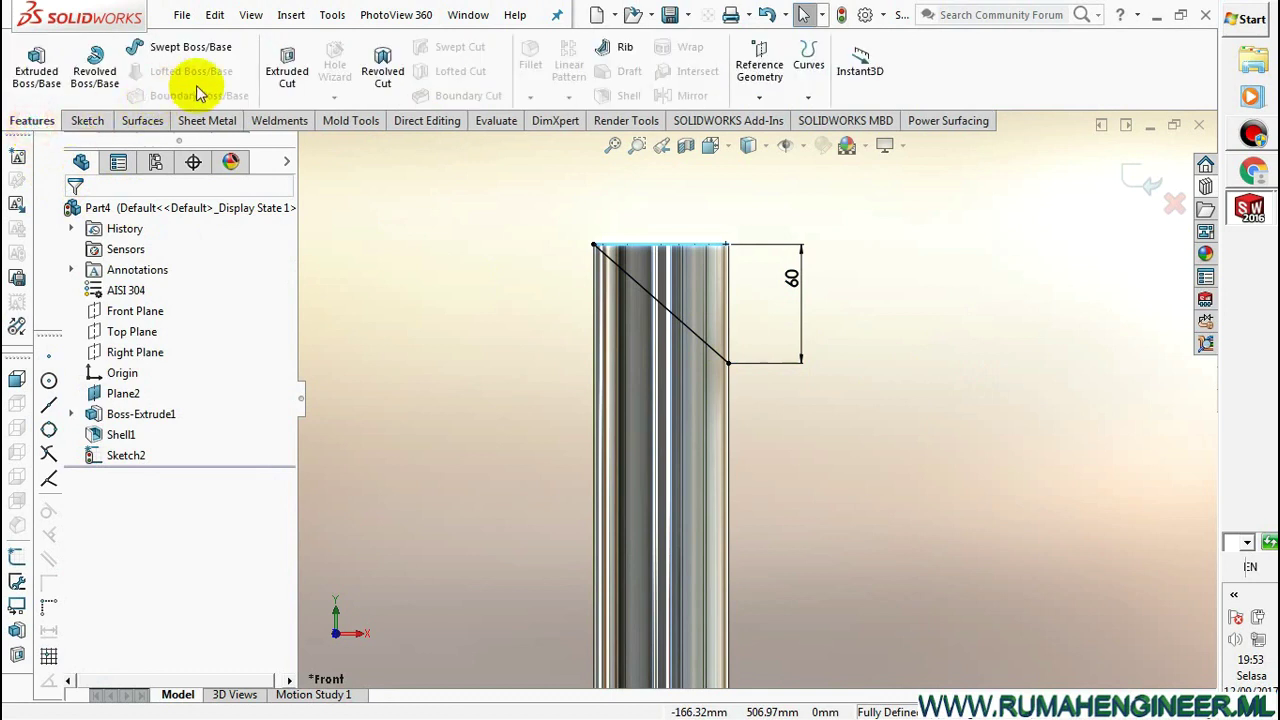
left_click(285, 70)
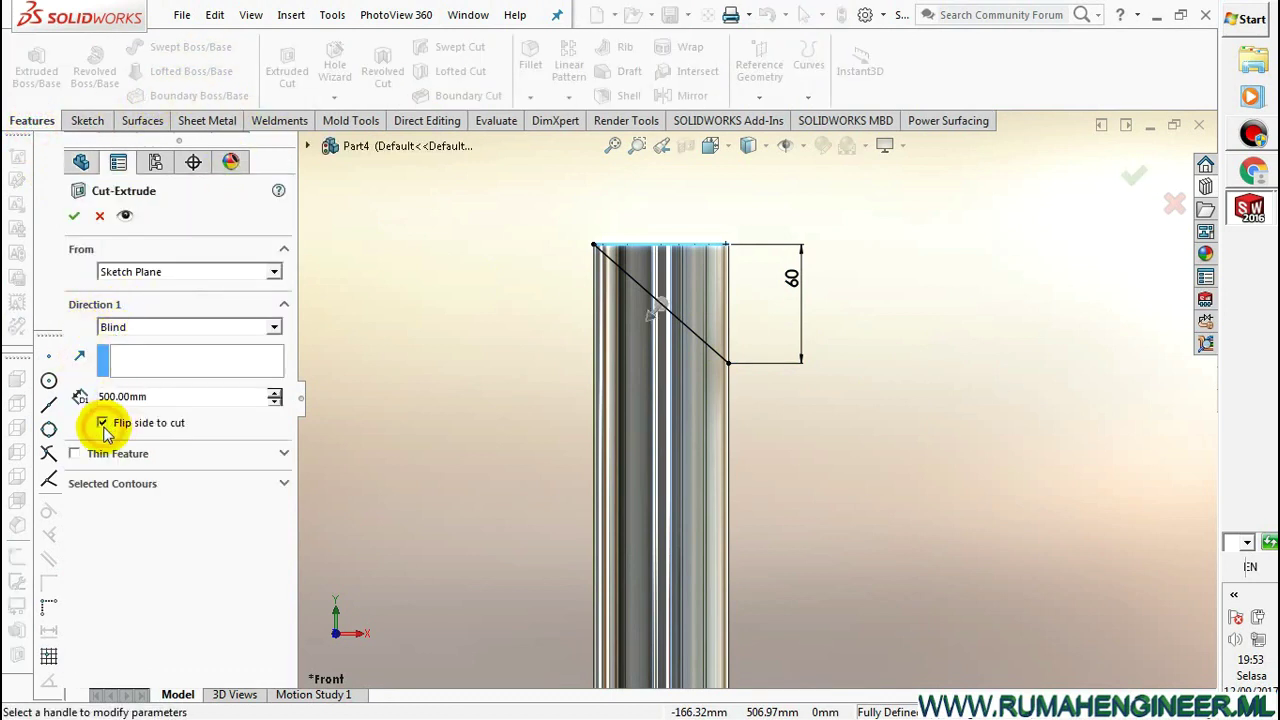
left_click(134, 349)
left_click(74, 215)
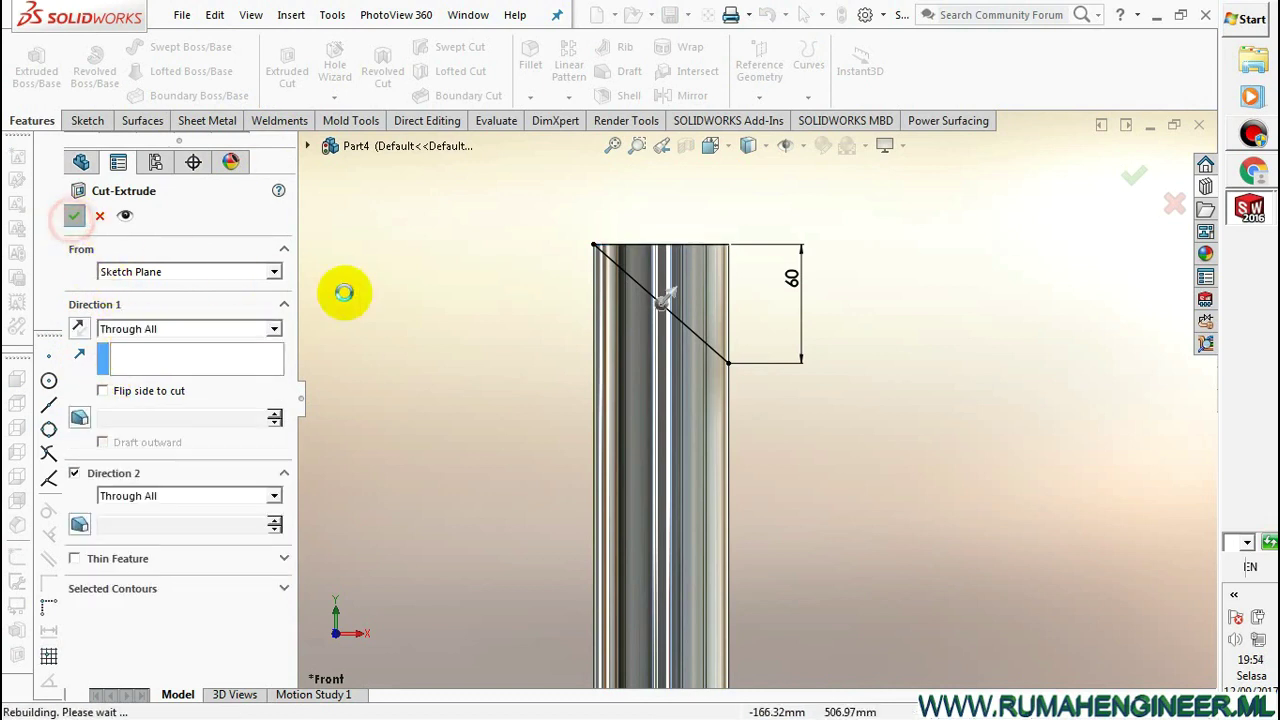
mouse_move(443, 309)
middle_mouse_down()
mouse_move(572, 287)
mouse_move(457, 371)
mouse_move(791, 309)
mouse_move(694, 371)
middle_mouse_up()
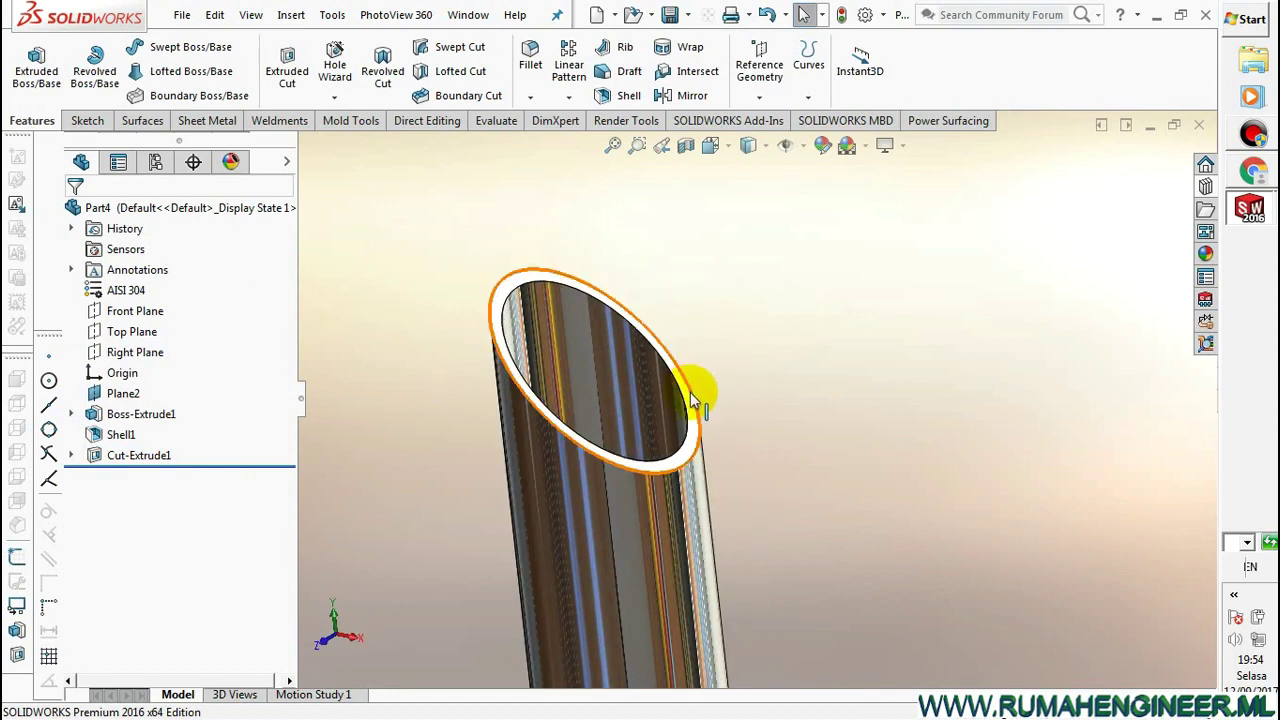
left_click(695, 400)
Sketch on the slanted end and convert its outer edge into the sketch
left_click(760, 350)
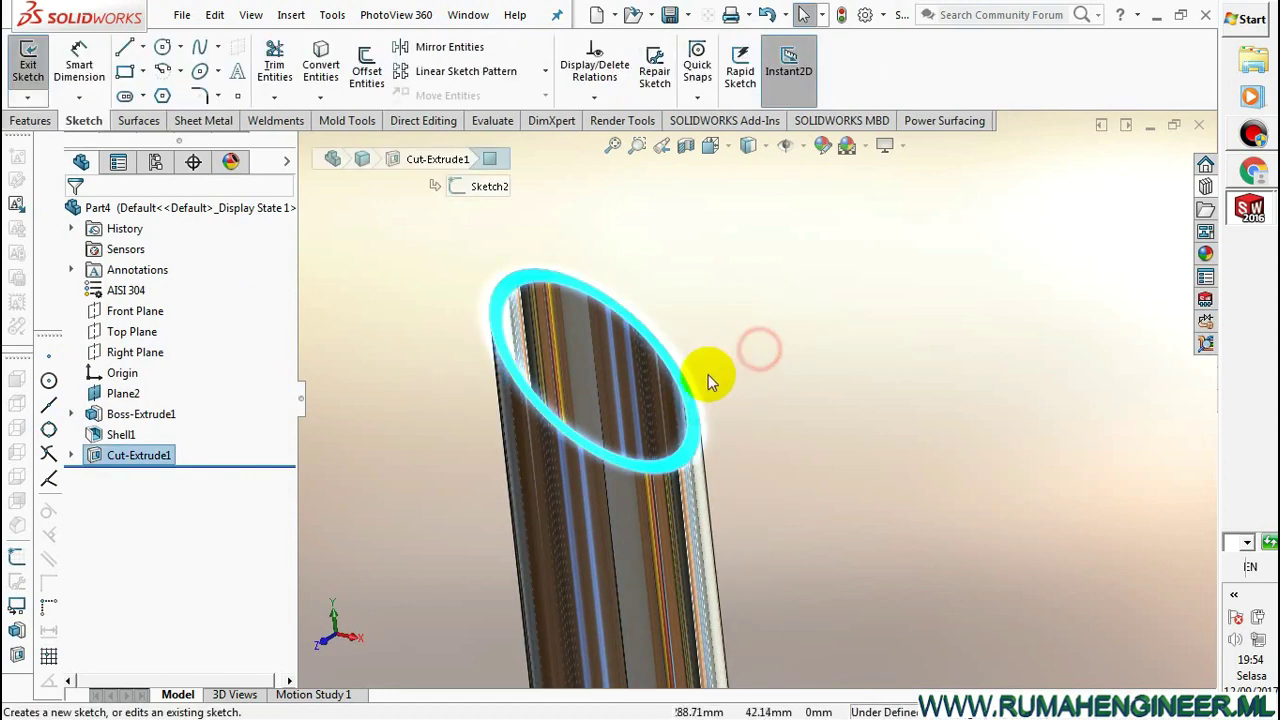
left_click(689, 385)
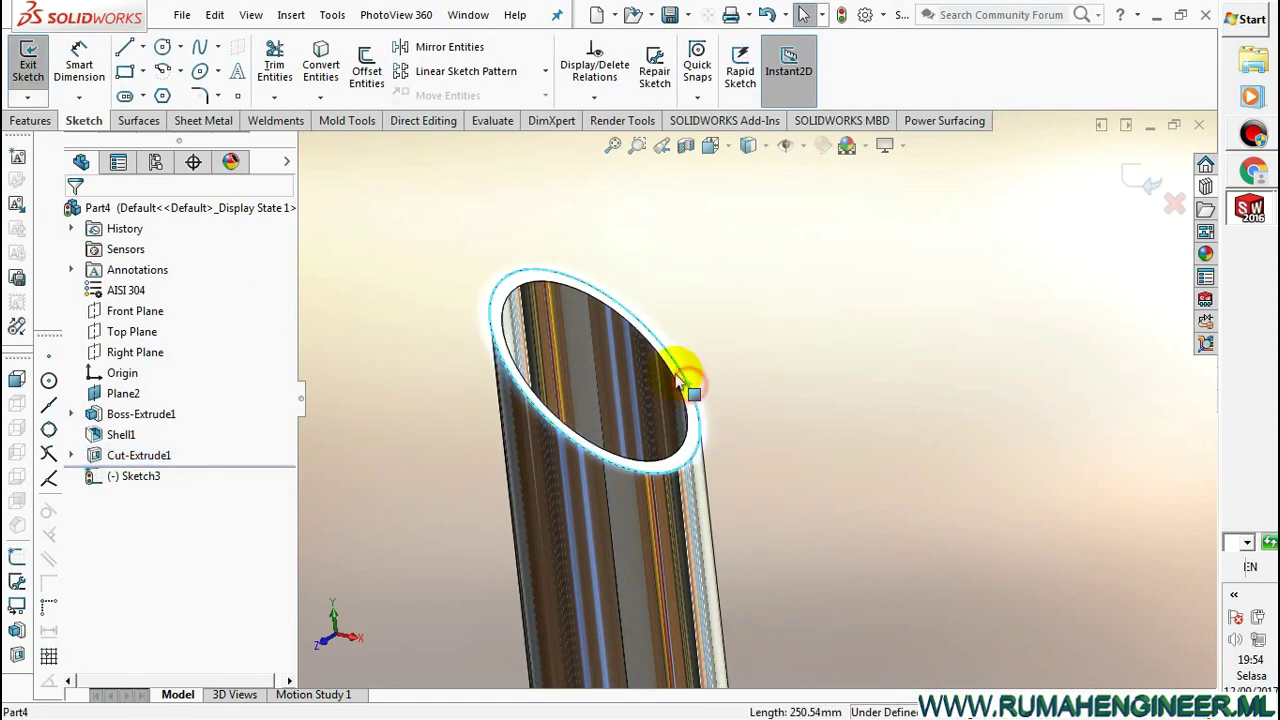
left_click(328, 78)
Extrude the elliptical sketch 5 mm as a separate cap plate, then view from Front
left_click(35, 119)
left_click(36, 68)
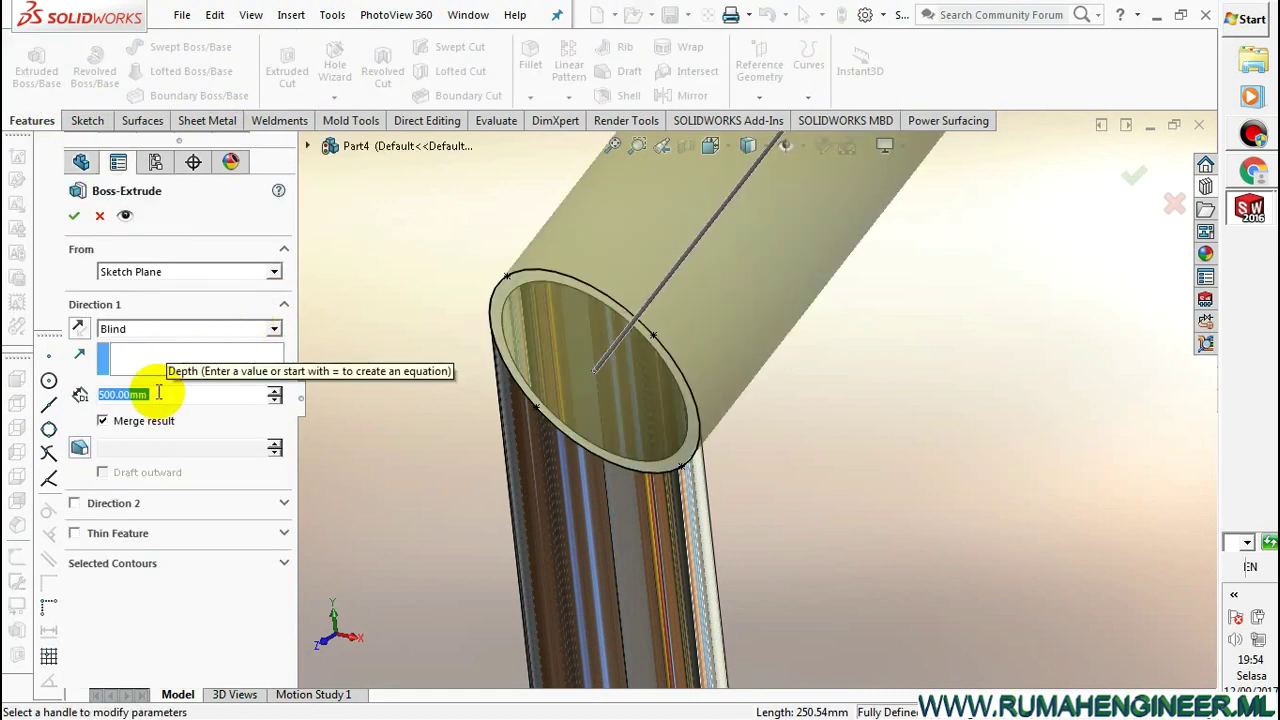
type("5")
key("Return")
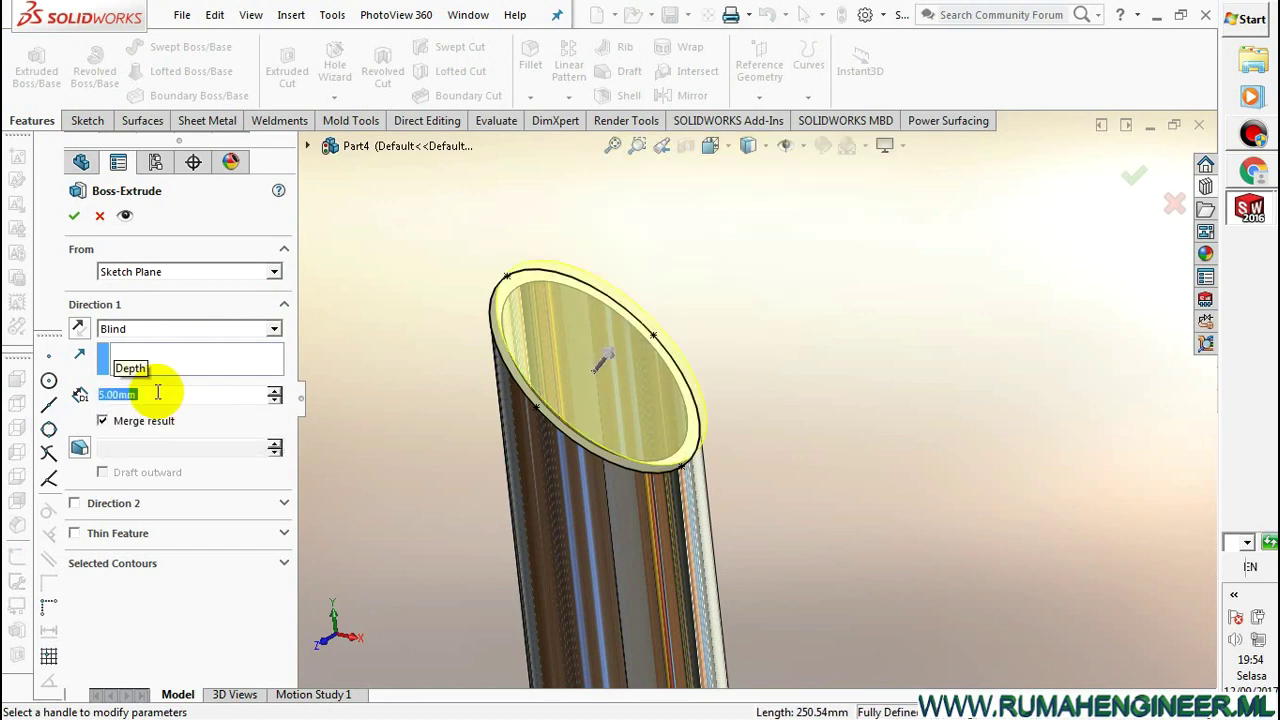
left_click(73, 215)
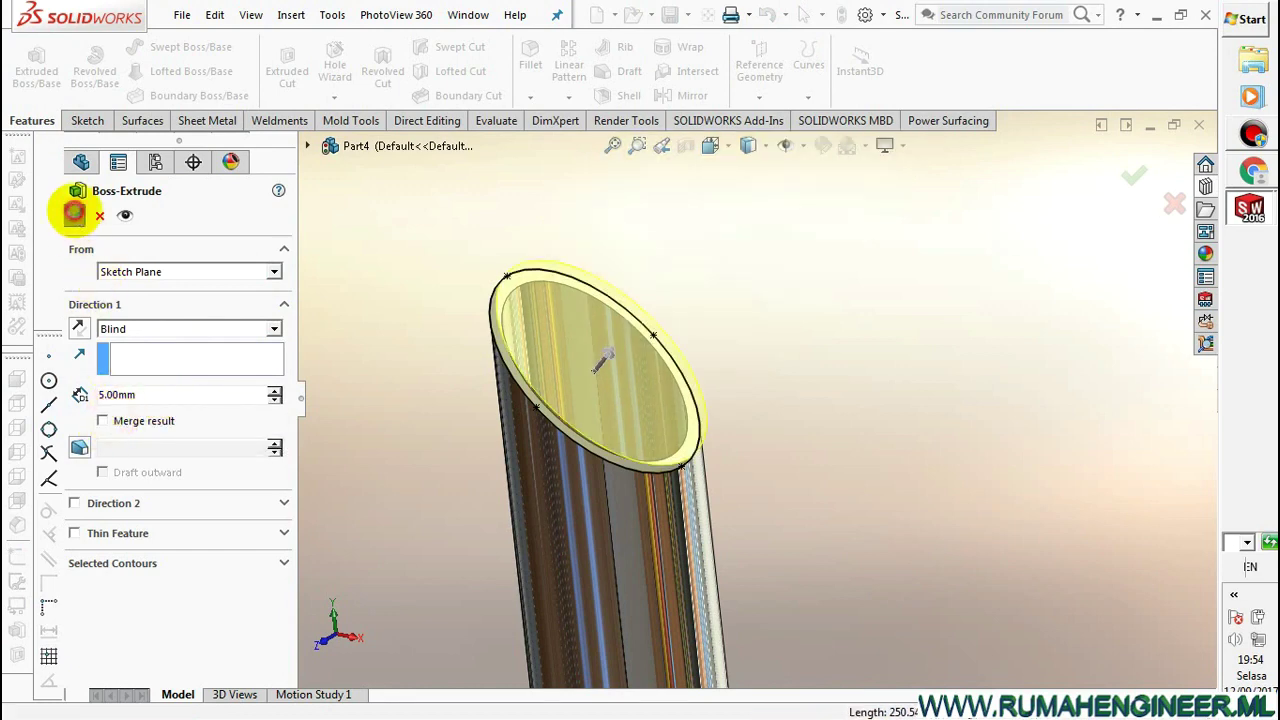
left_click(714, 146)
left_click(736, 222)
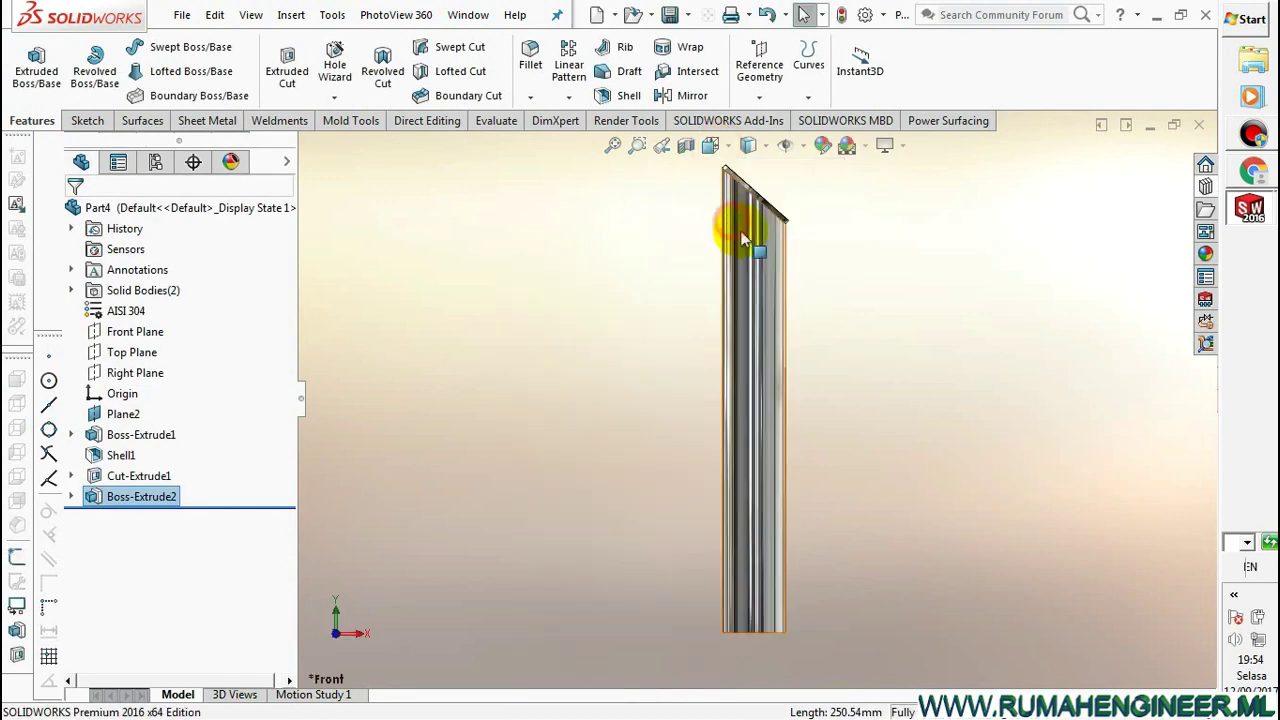
left_click(836, 330)
Start a sketch on the tube's circular bottom end face
scroll(819, 572, "down", 3)
middle_click_drag(819, 572, 690, 510)
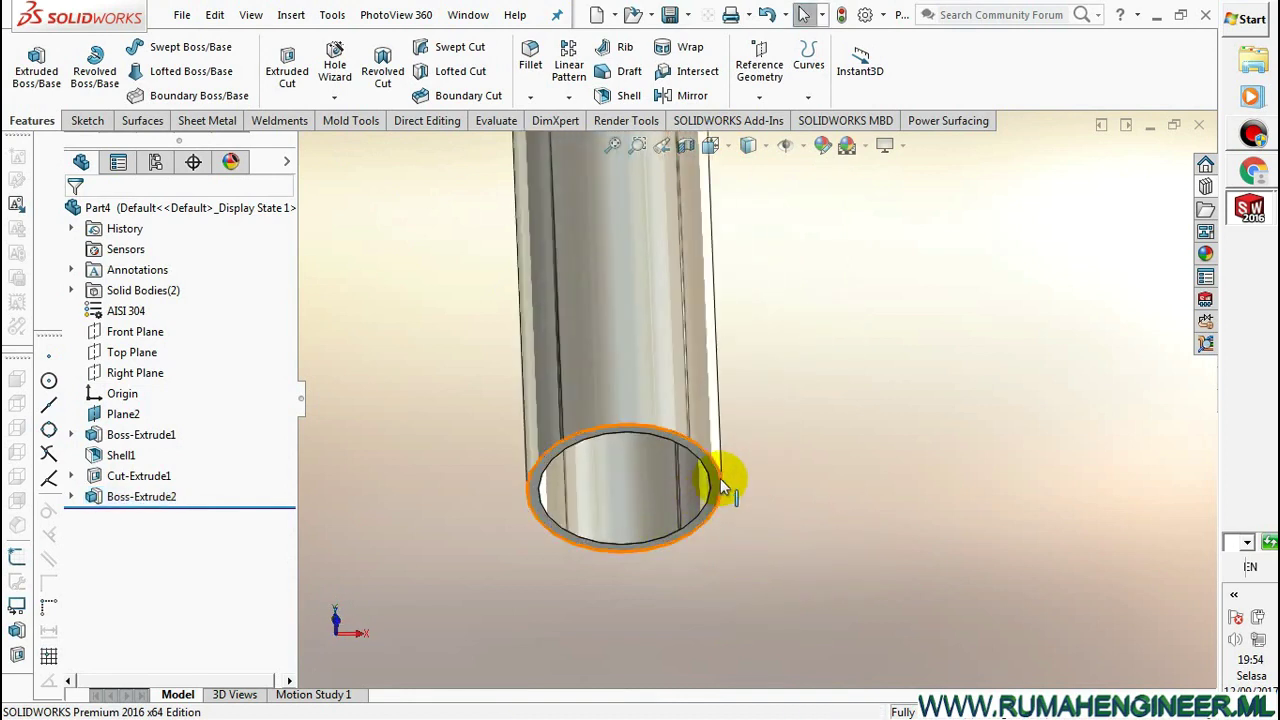
left_click(719, 478)
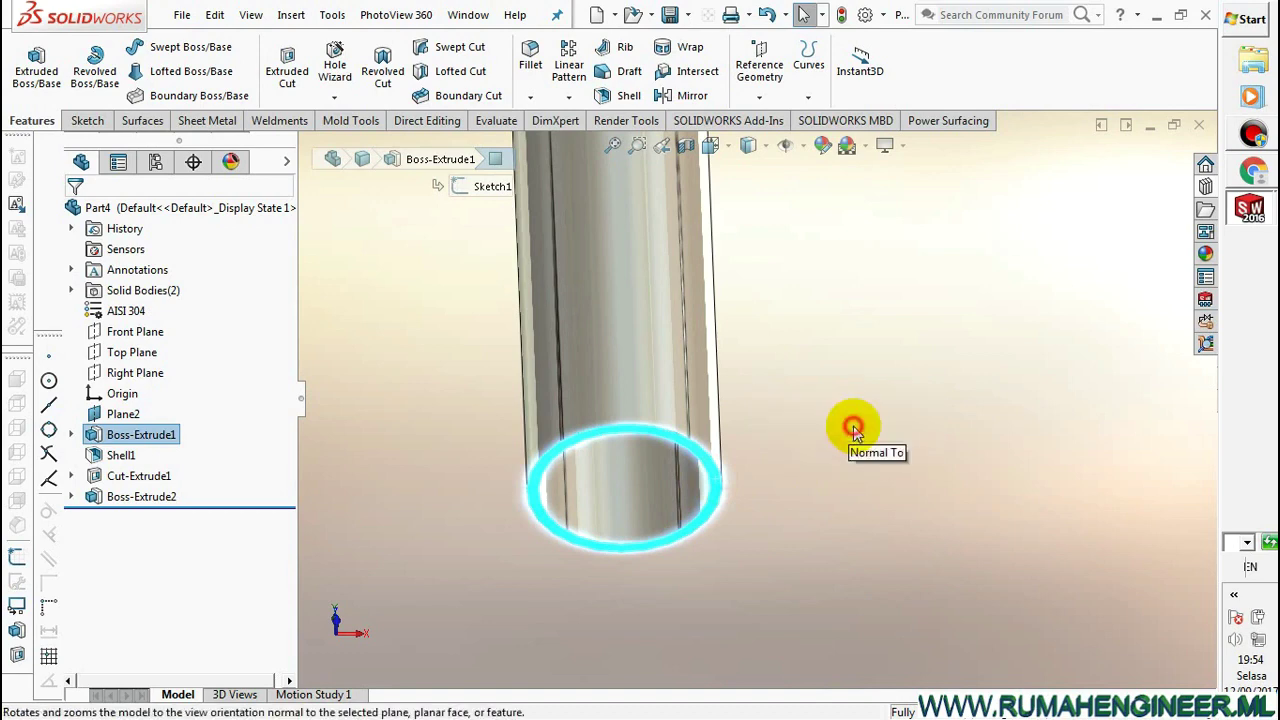
left_click(855, 425)
right_click(343, 208)
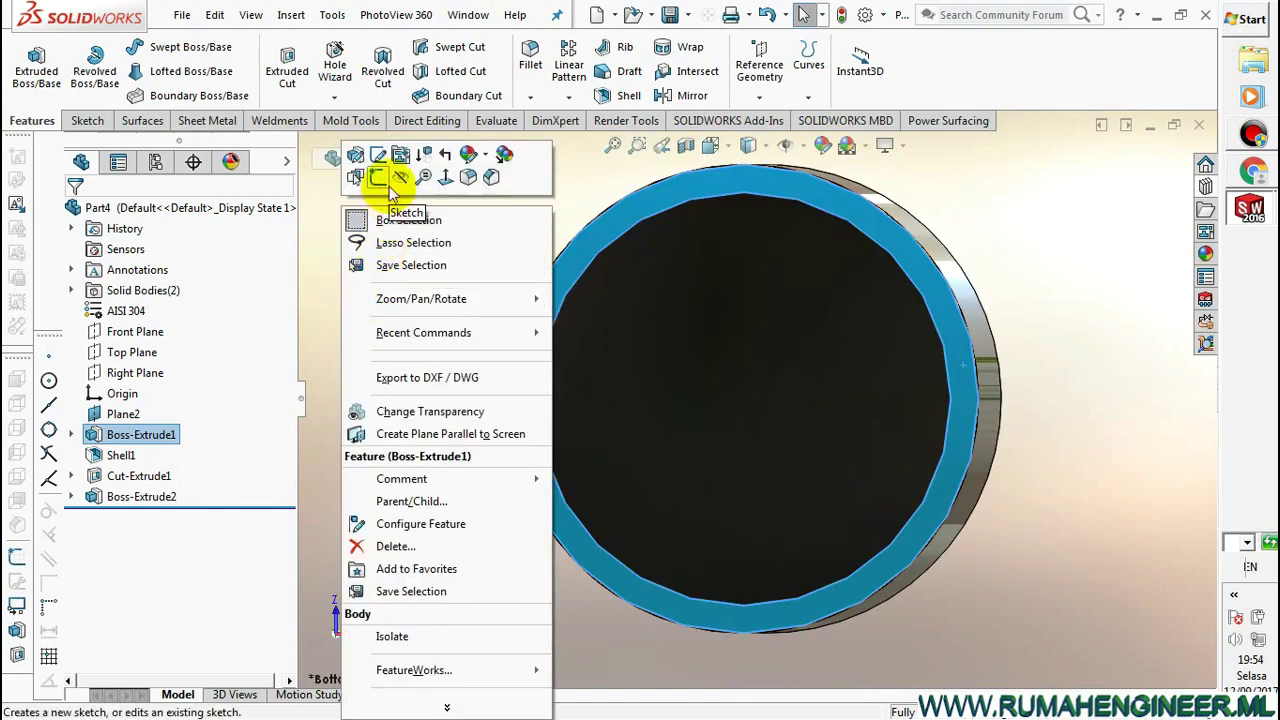
left_click(390, 190)
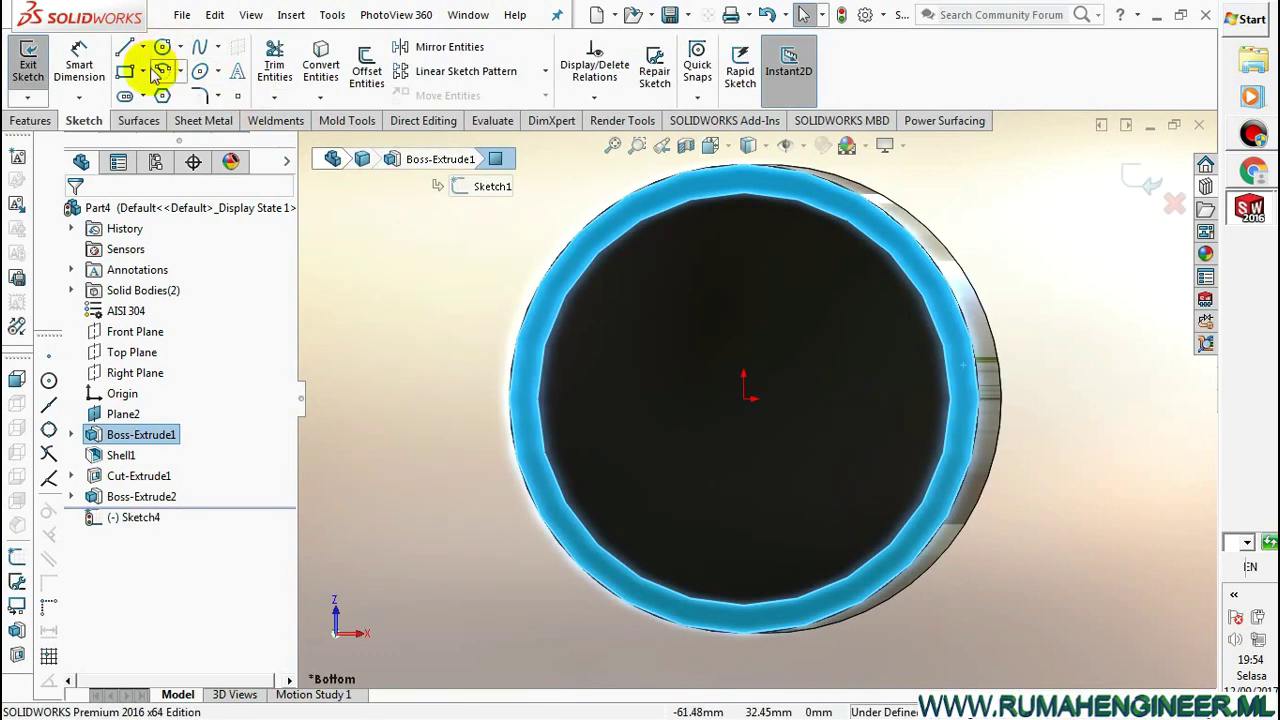
Draw a center rectangle centred on the tube's axis
left_click(143, 71)
left_click(171, 118)
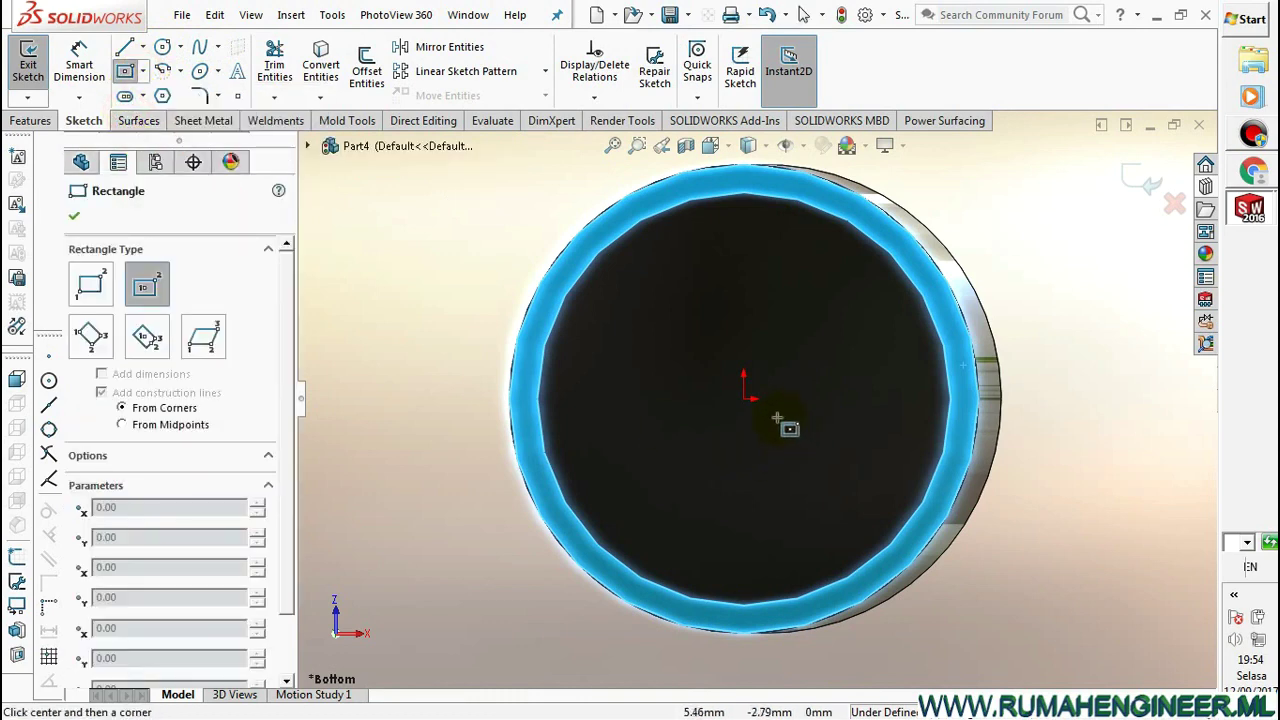
left_click_drag(748, 399, 918, 588)
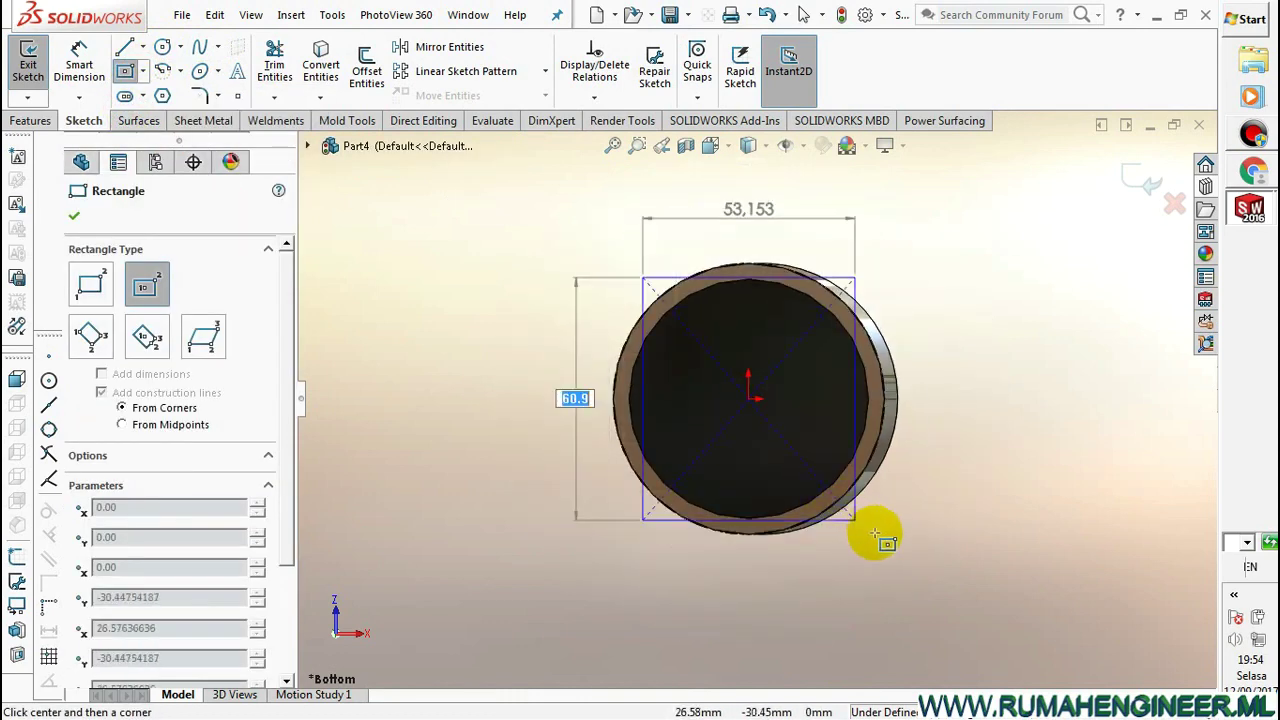
left_click(918, 588)
right_click(986, 380)
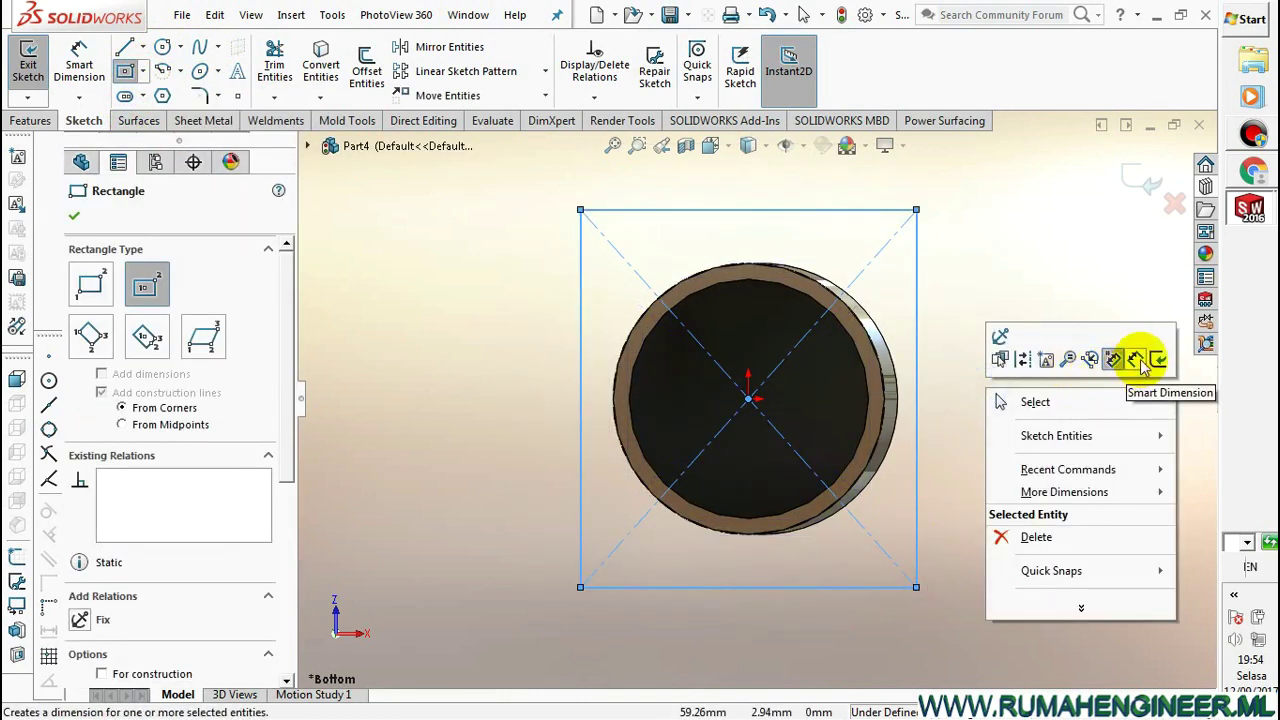
left_click(1137, 349)
right_click(867, 218)
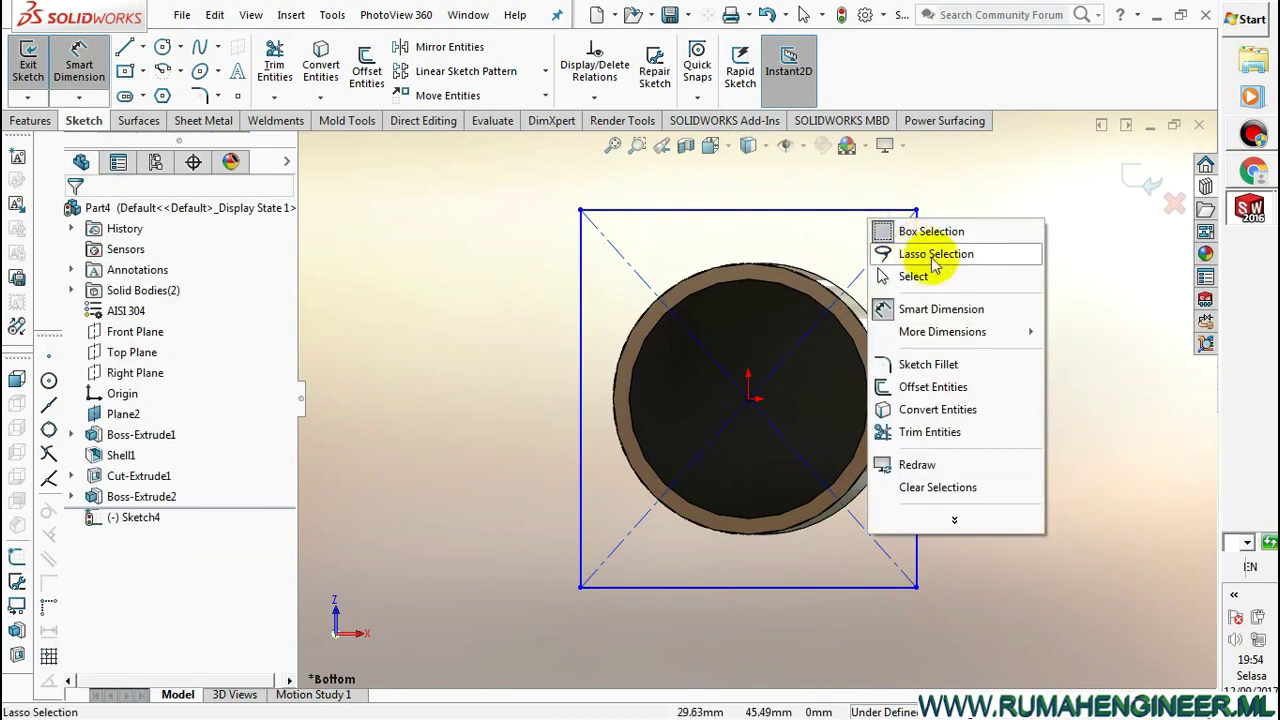
left_click(920, 229)
Make the rectangle's top and right sides equal to form a square
left_click(857, 216)
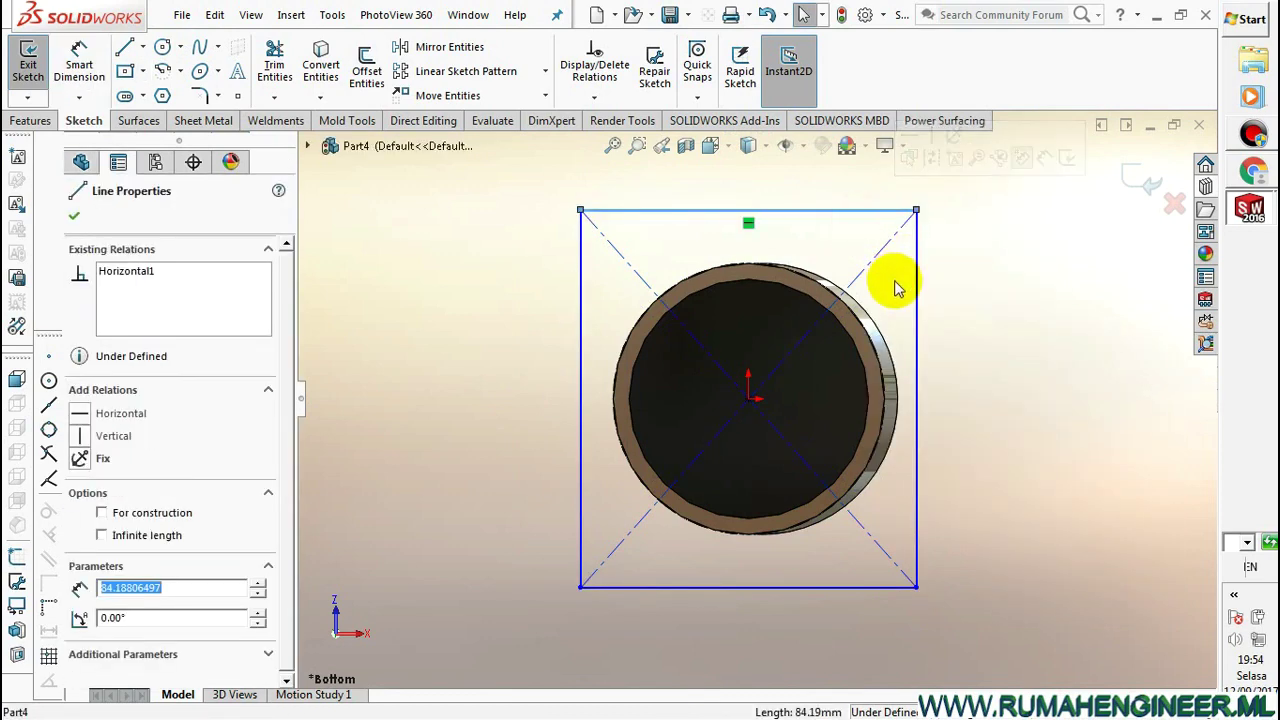
left_click(916, 275, "ctrl")
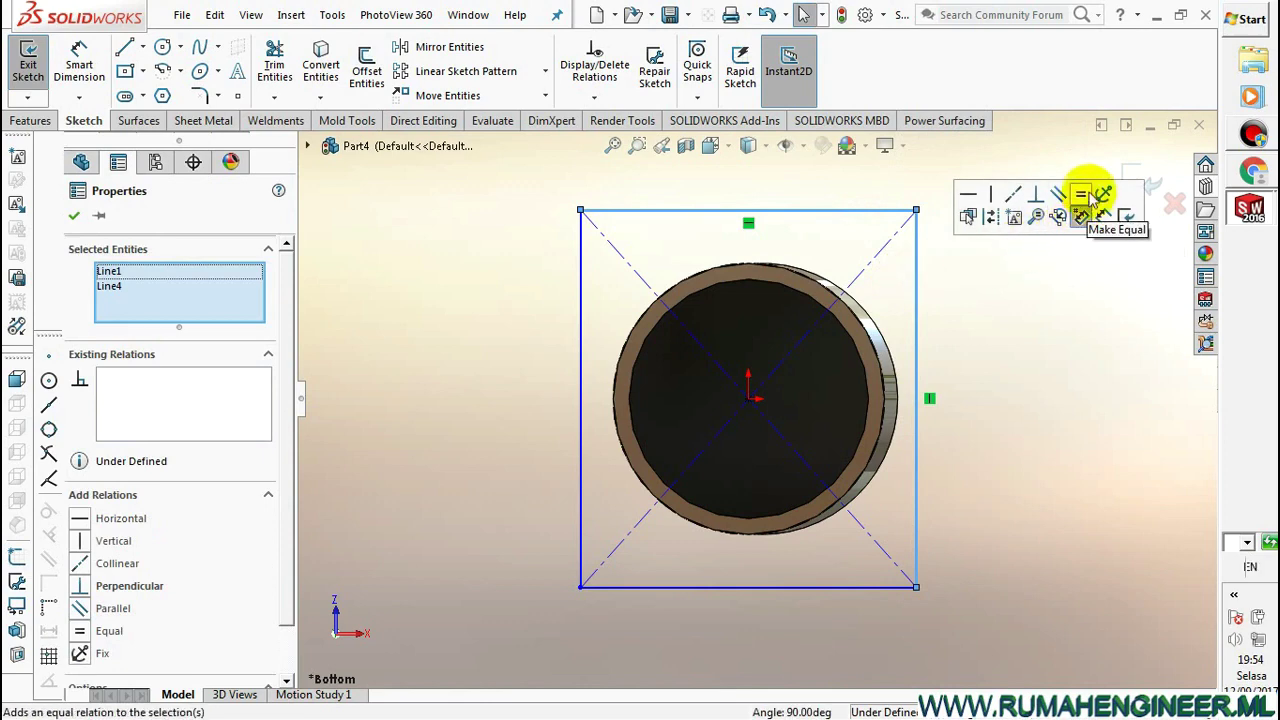
left_click(1085, 197)
left_click(1017, 292)
Dimension the square's width to 100 mm and exit the sketch
left_click(79, 65)
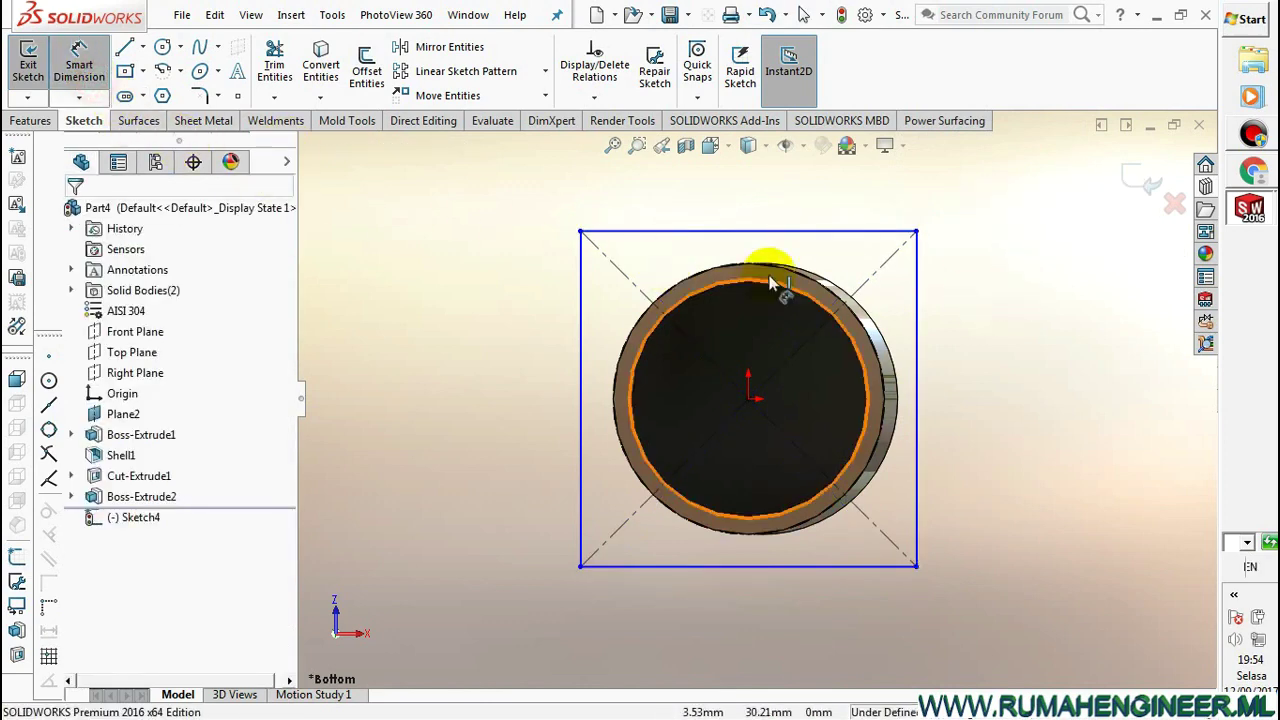
left_click(808, 233)
left_click(805, 222)
type("100")
key("Return")
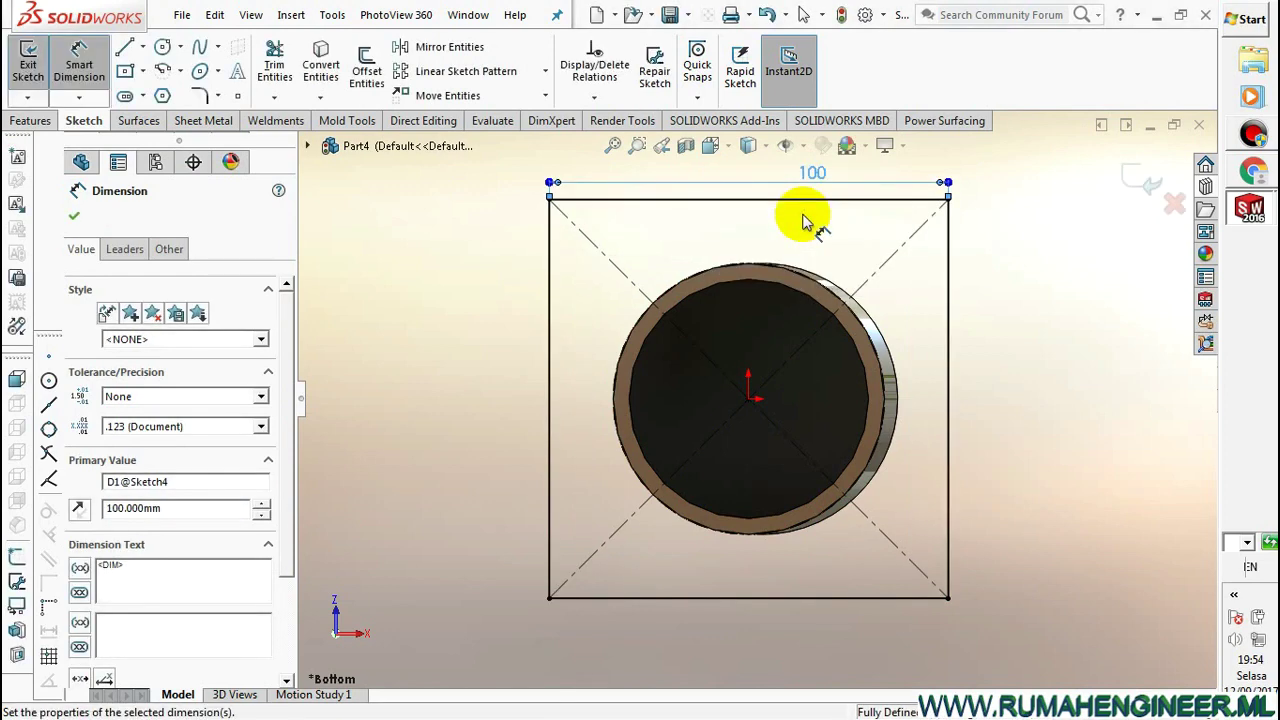
right_click(986, 265)
left_click(1030, 326)
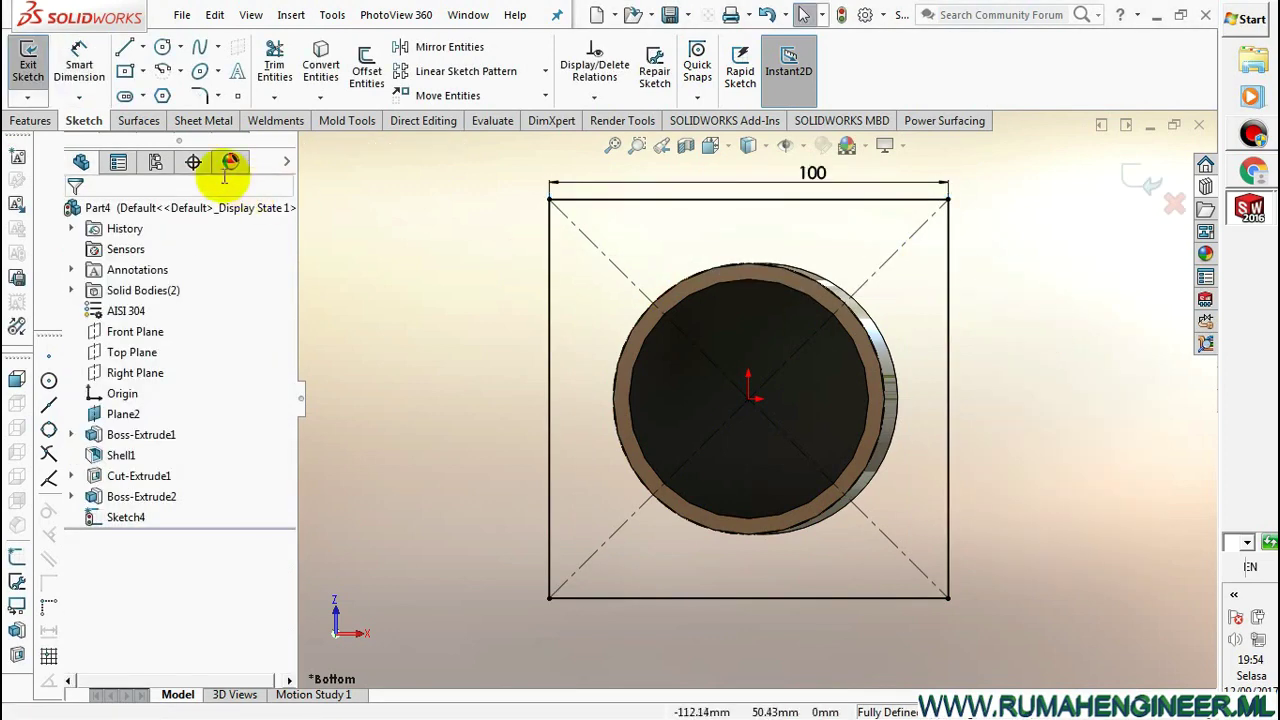
Extrude the square 5 mm as a separate base plate, then view it in Trimetric
left_click(30, 120)
left_click(31, 91)
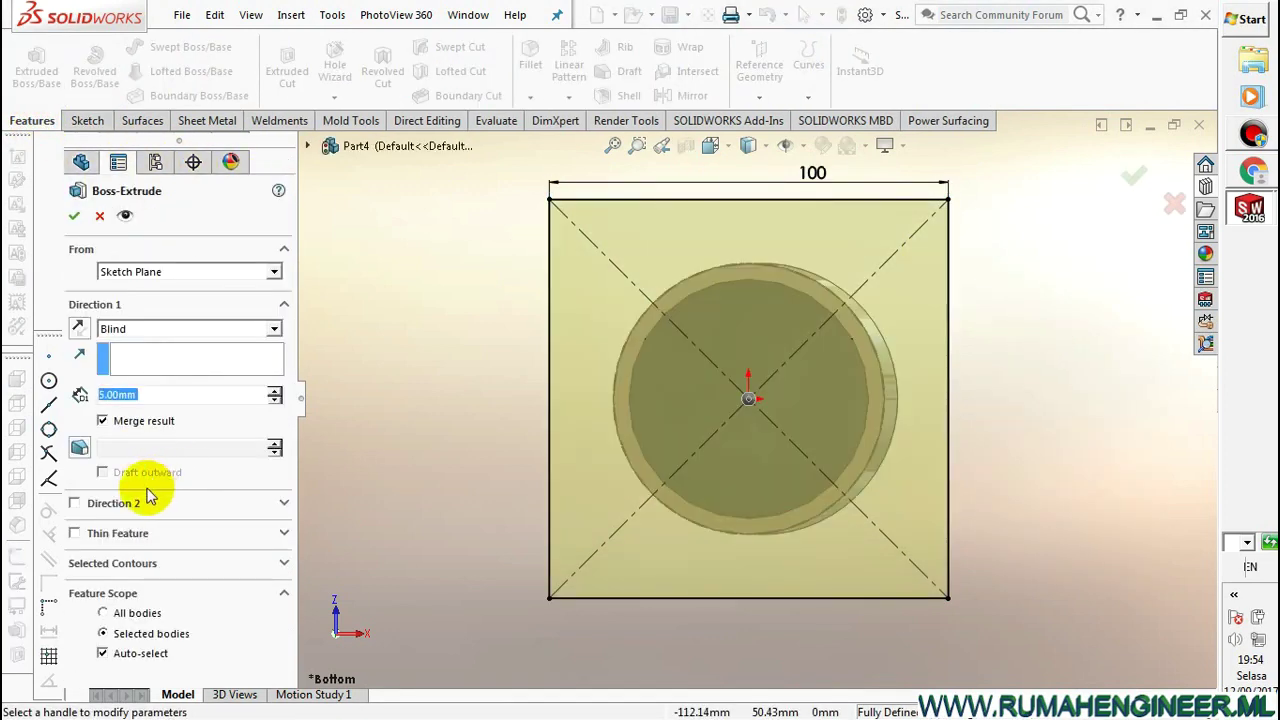
left_click(104, 421)
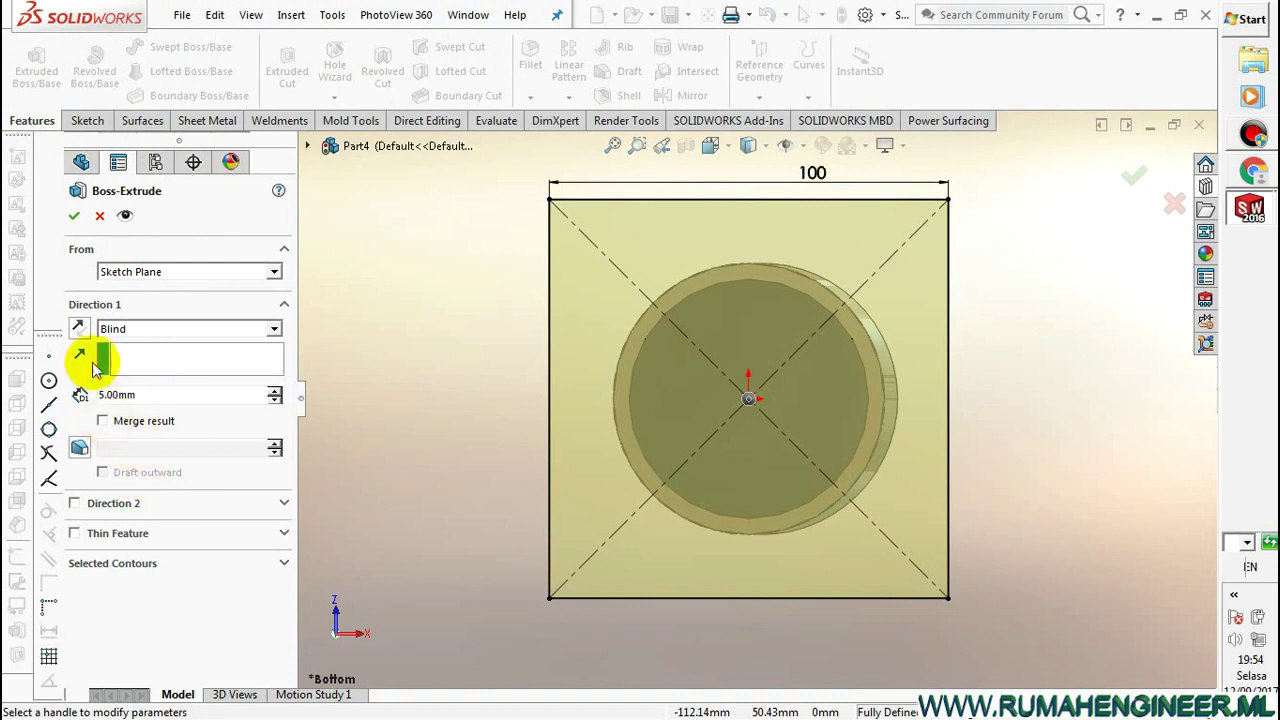
left_click(74, 218)
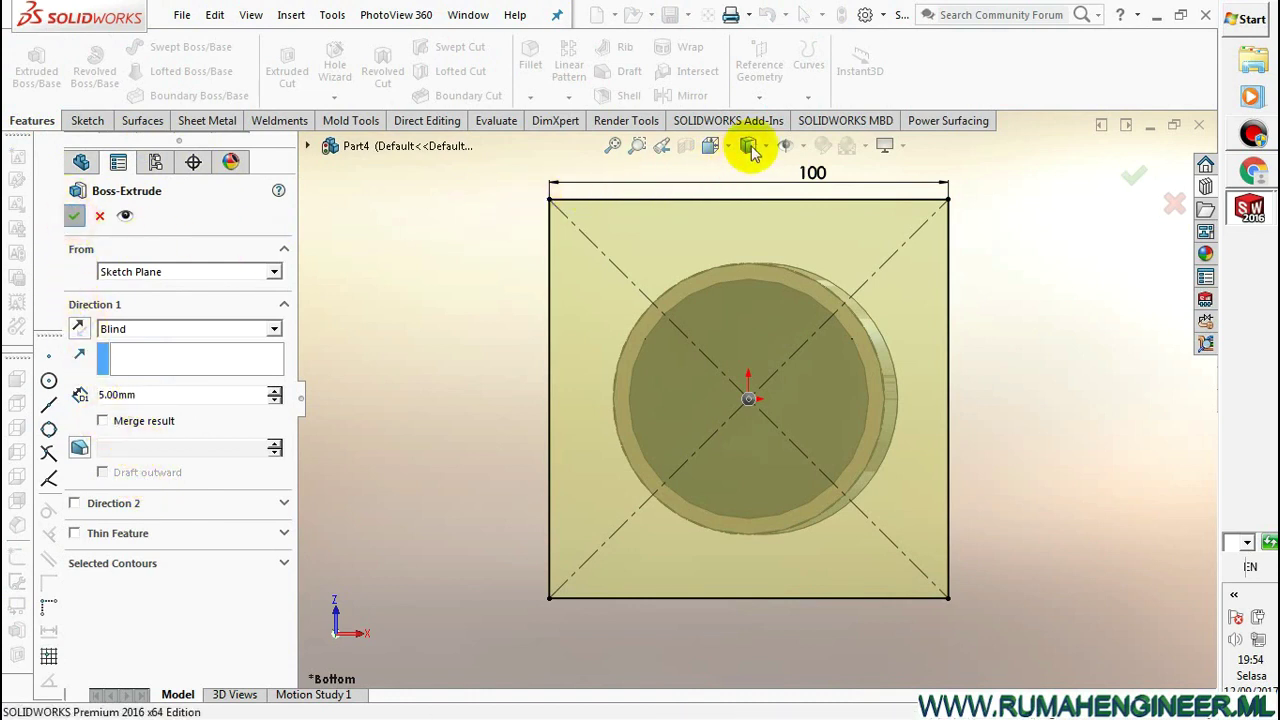
left_click(720, 145)
left_click(815, 200)
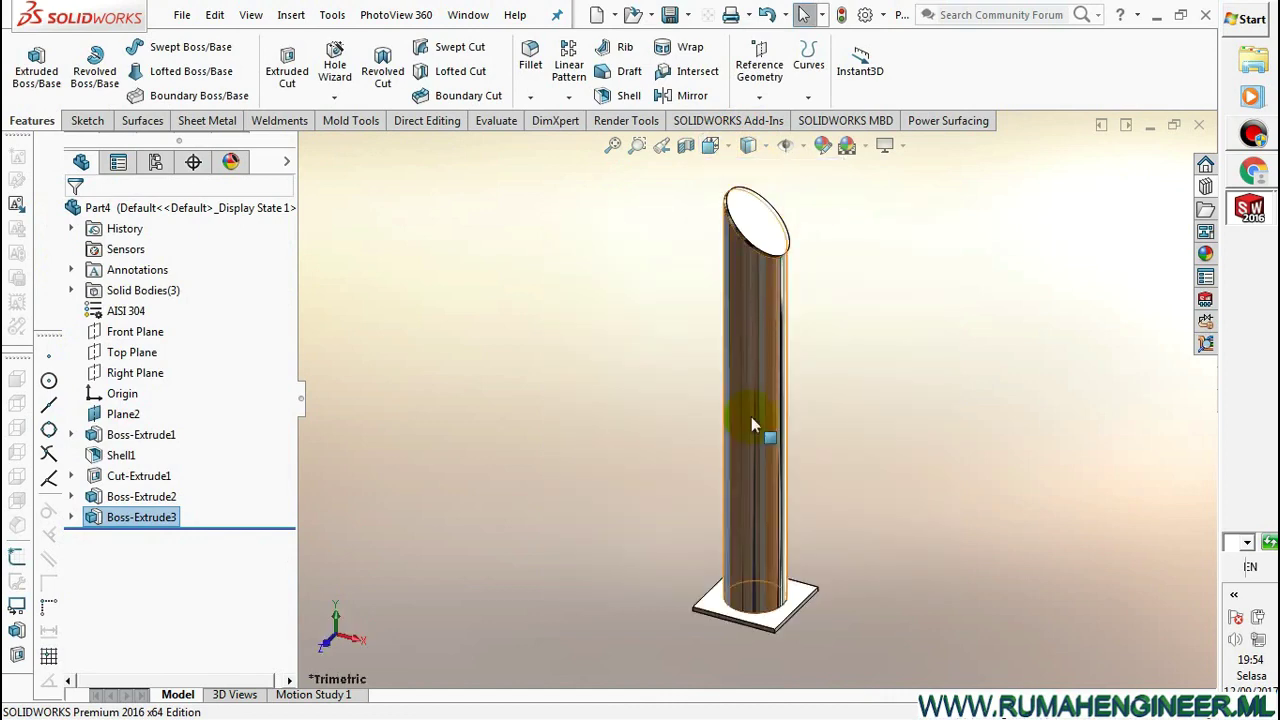
scroll(794, 620, "down", 3)
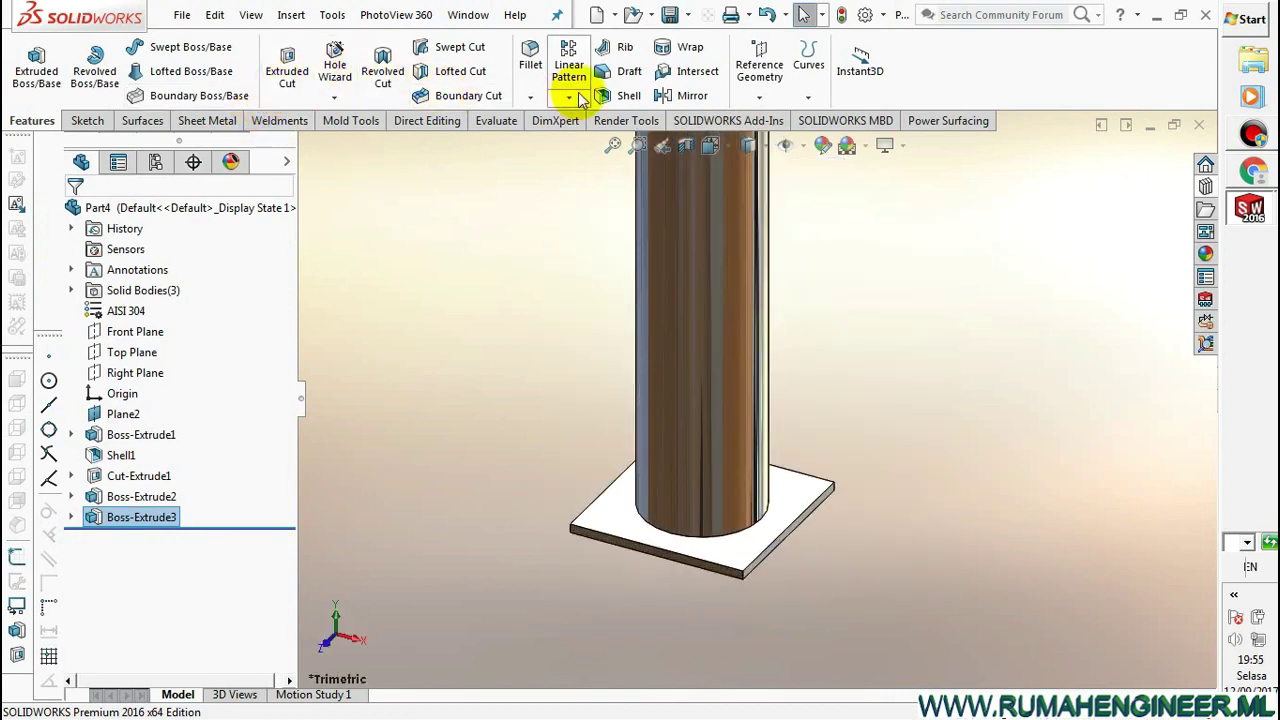
Start a chamfer and pick the first two corner edges of the base plate
left_click(533, 96)
left_click(545, 142)
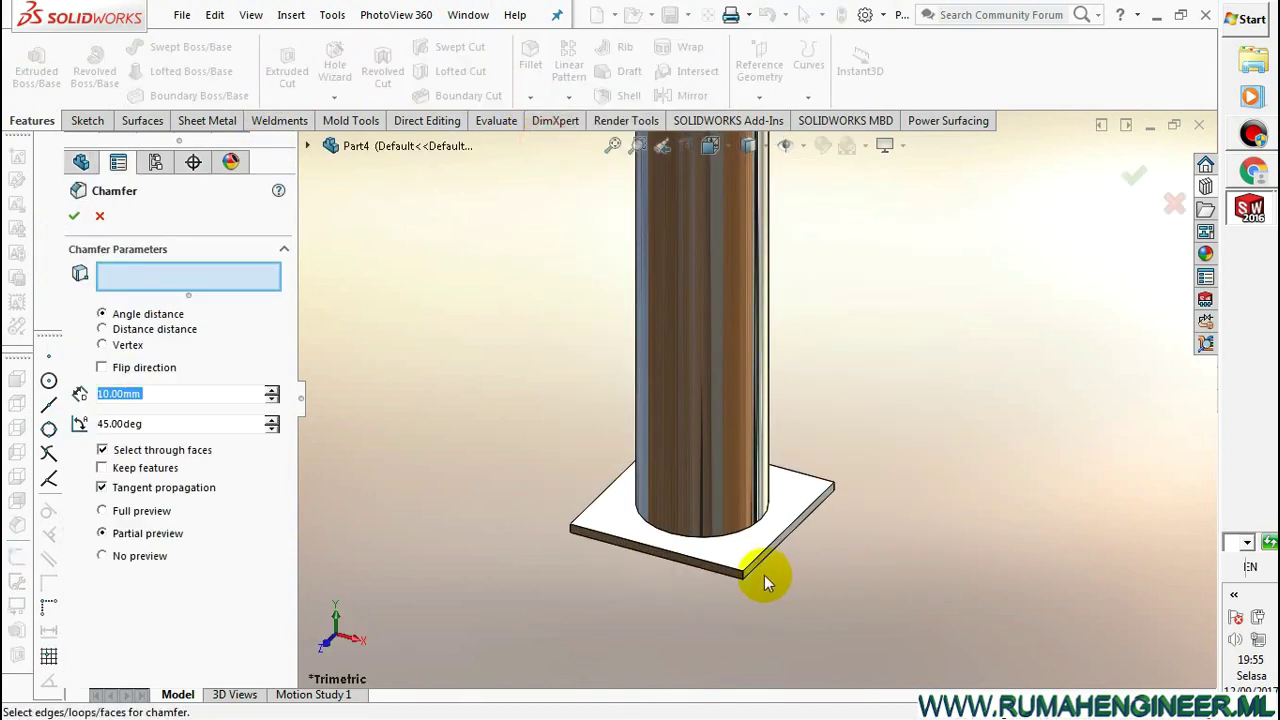
scroll(750, 560, "down", 3)
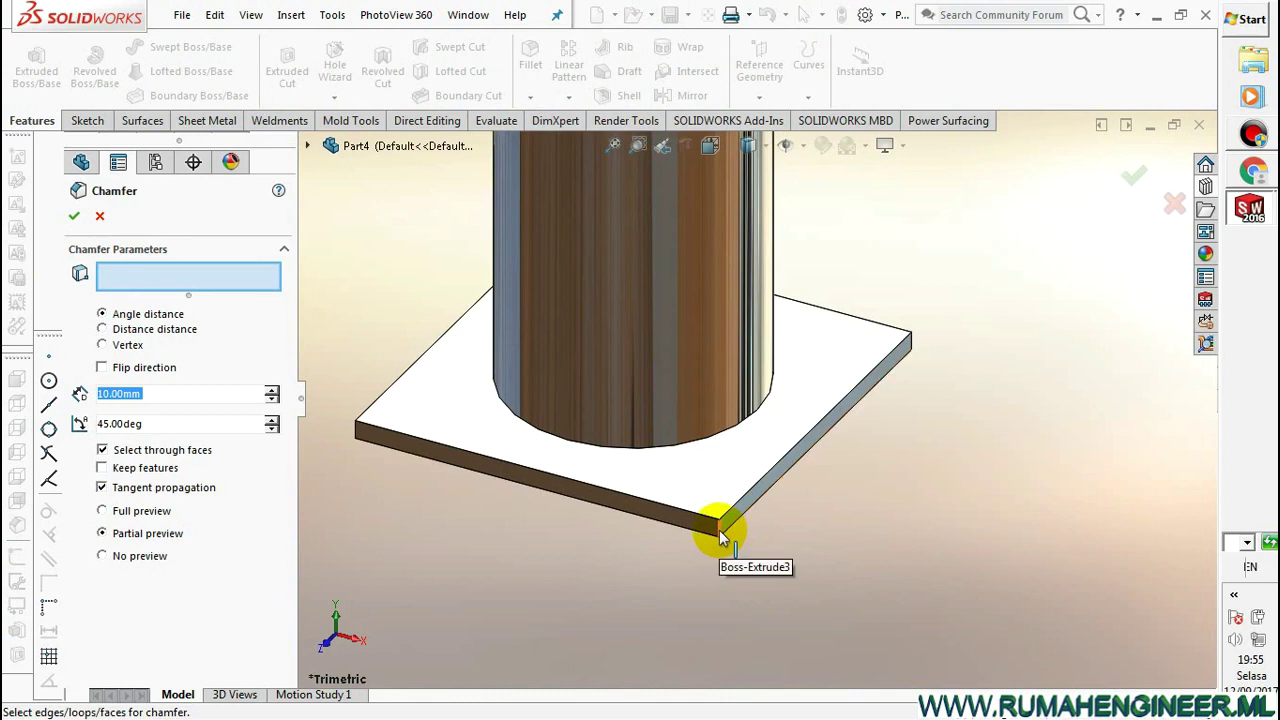
left_click(719, 530)
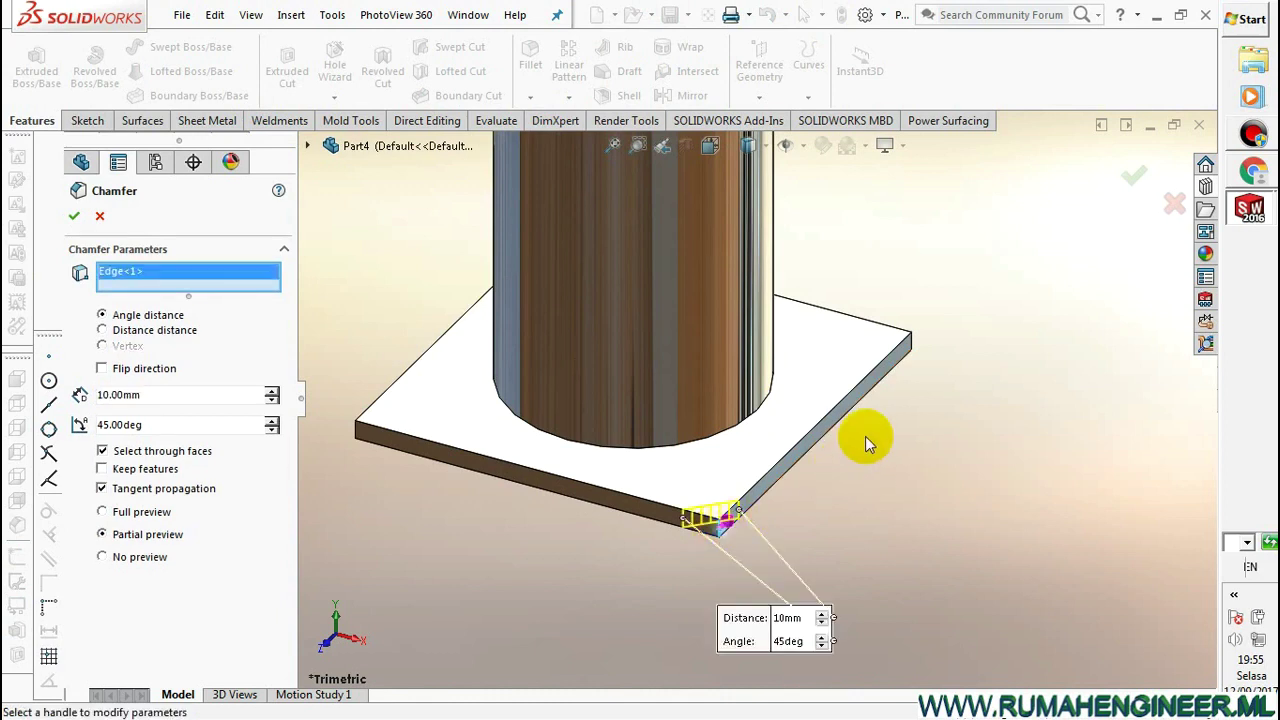
scroll(912, 345, "down", 3)
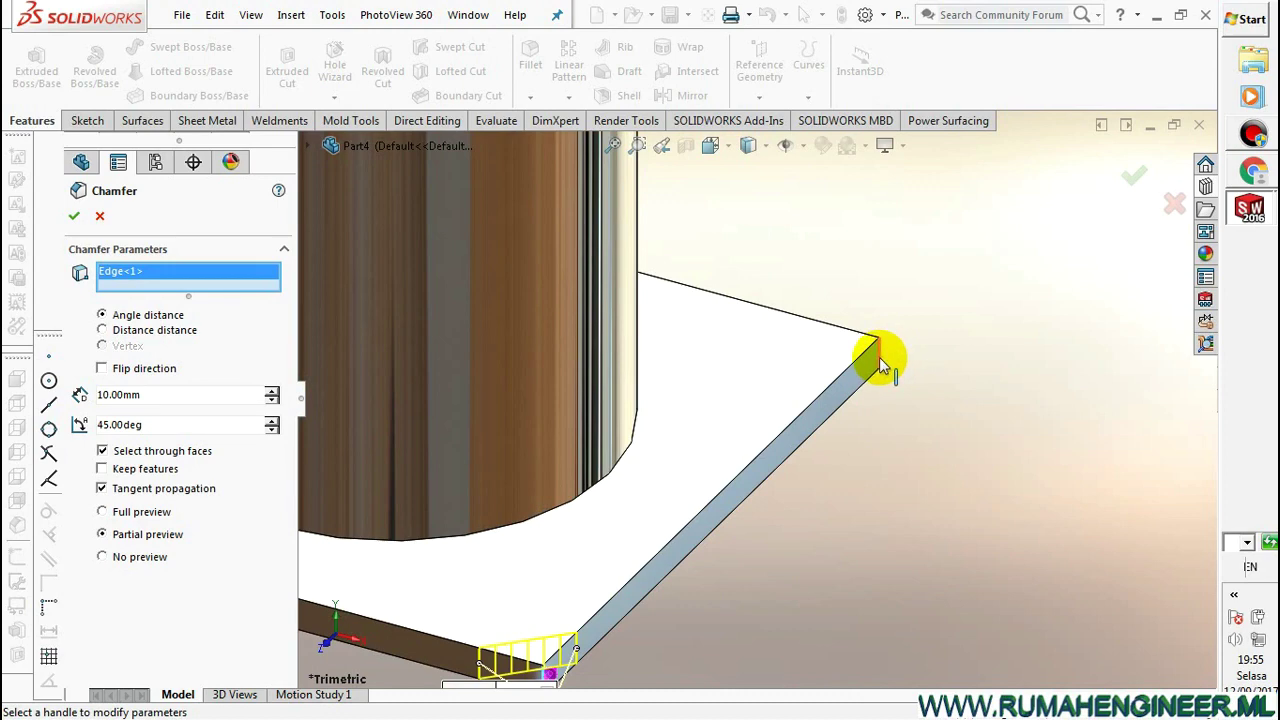
left_click(879, 357)
Add the remaining two corner edges and apply the 10 mm, 45° chamfer
scroll(611, 442, "up", 3)
scroll(611, 442, "down", 3)
scroll(615, 402, "down", 2)
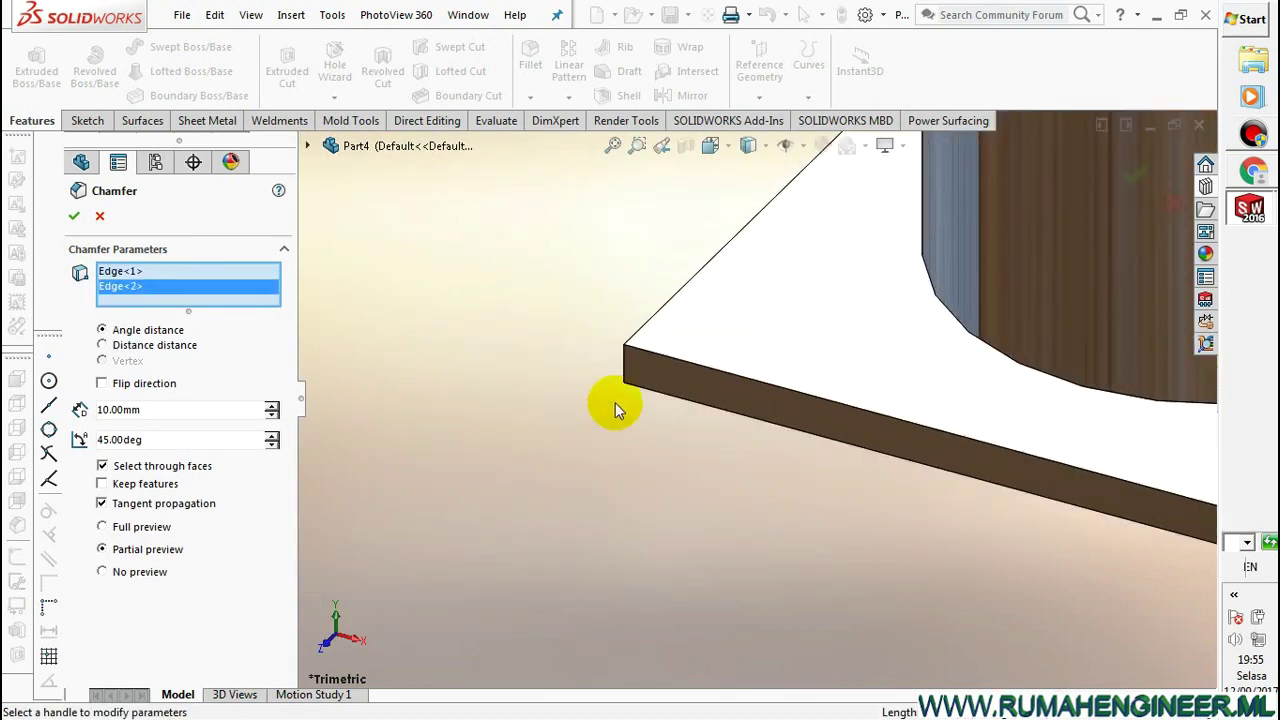
scroll(610, 380, "down", 1)
left_click(592, 350)
scroll(592, 370, "up", 1)
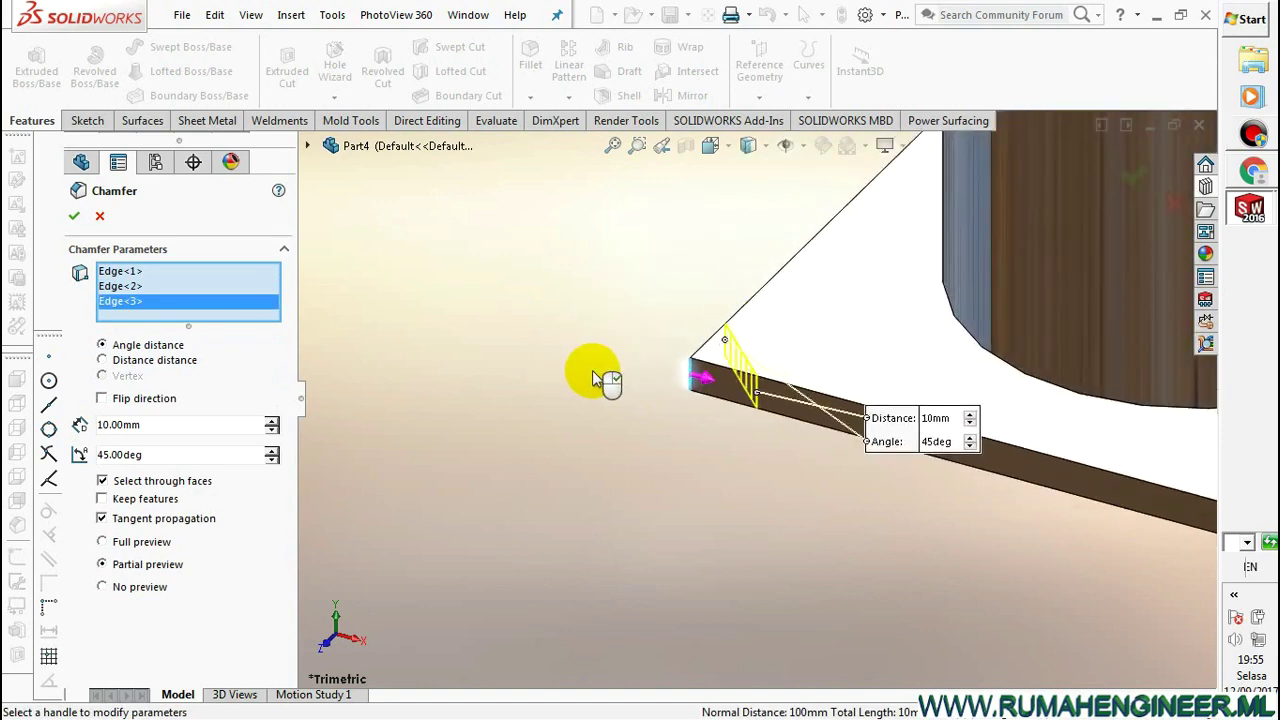
middle_click_drag(597, 378, 498, 285)
left_click(435, 278)
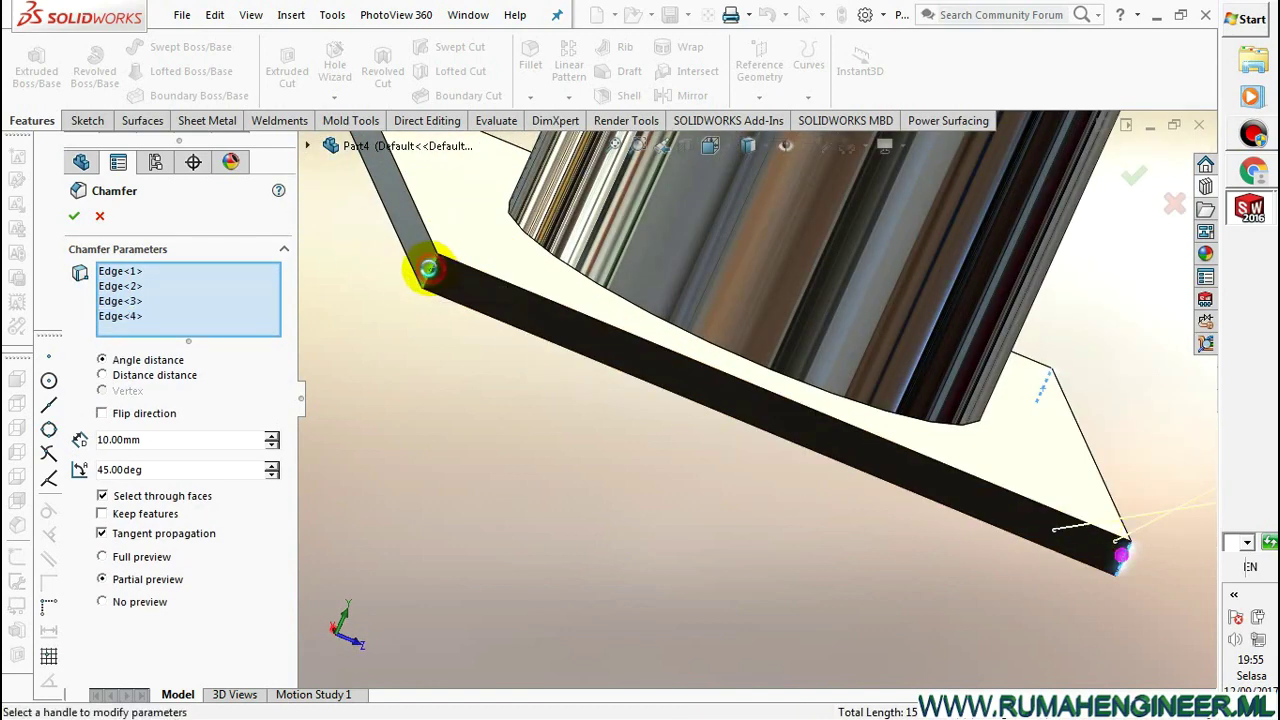
middle_click_drag(425, 272, 540, 426)
left_click(74, 216)
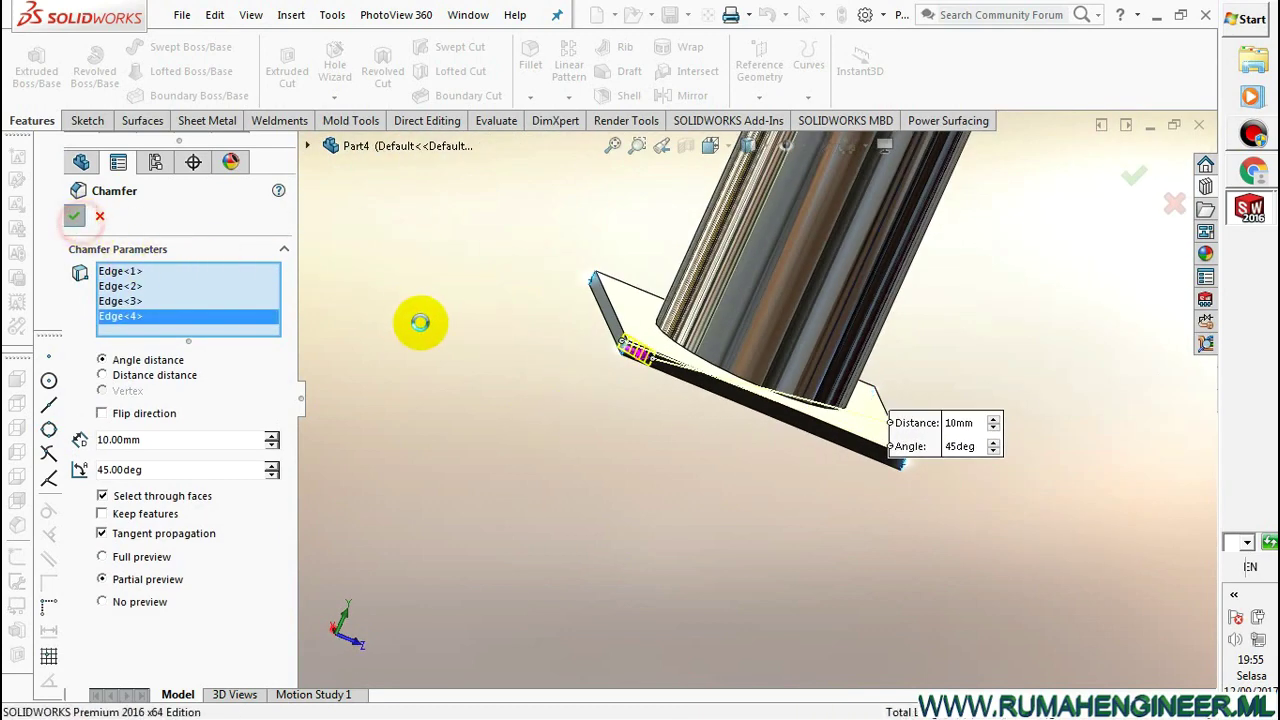
mouse_move(580, 423)
middle_mouse_down()
mouse_move(486, 443)
mouse_move(534, 421)
mouse_move(687, 199)
middle_mouse_up()
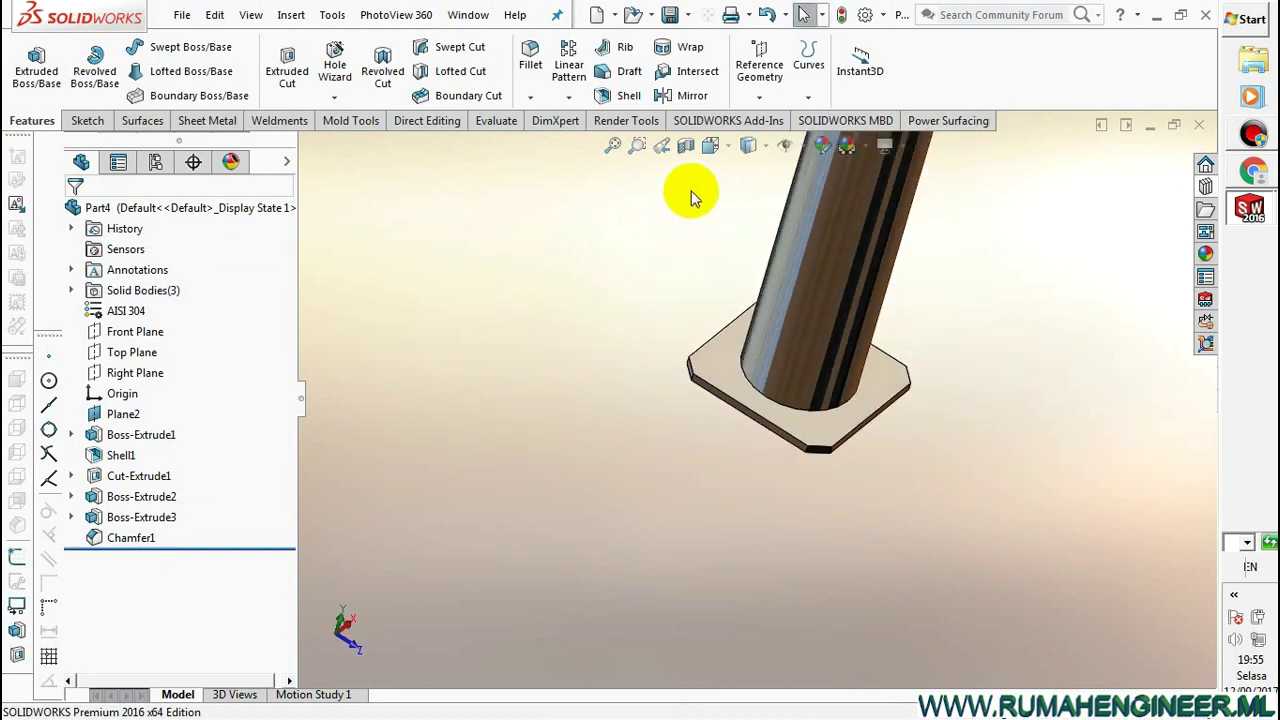
left_click(716, 157)
Return to Trimetric and save the part as 'leg'
left_click(810, 205)
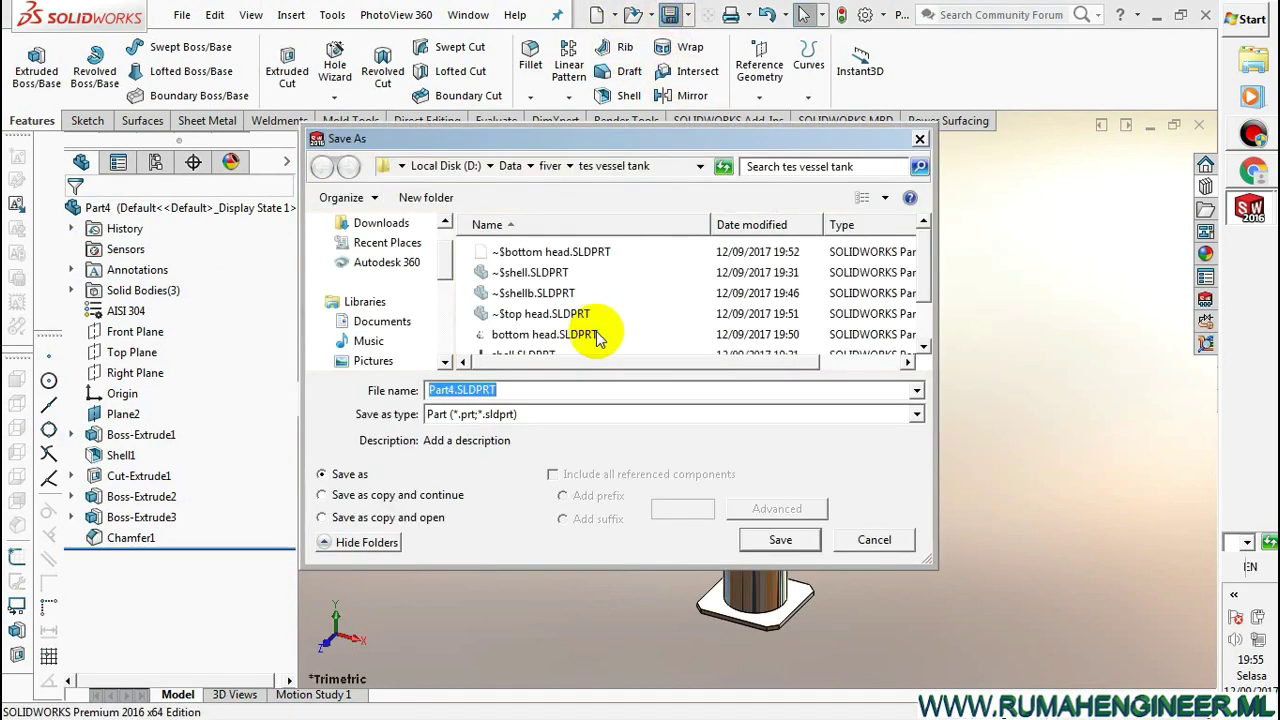
type("leg")
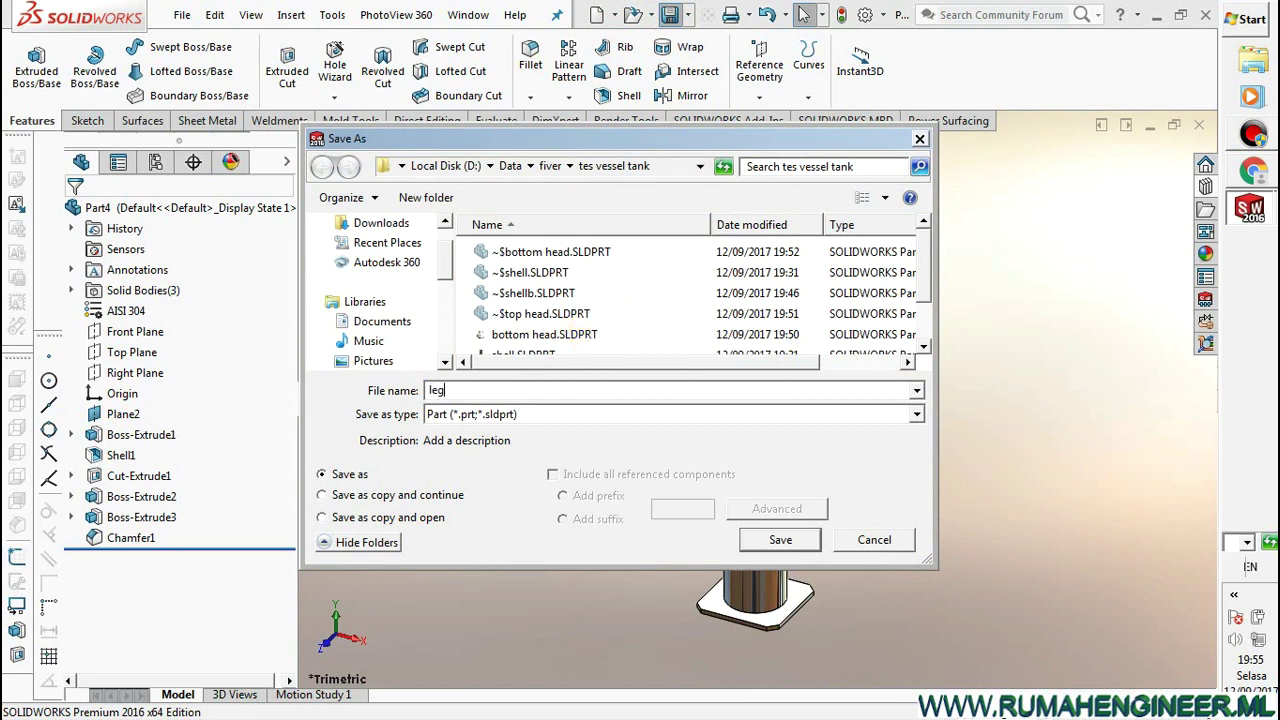
left_click(762, 532)
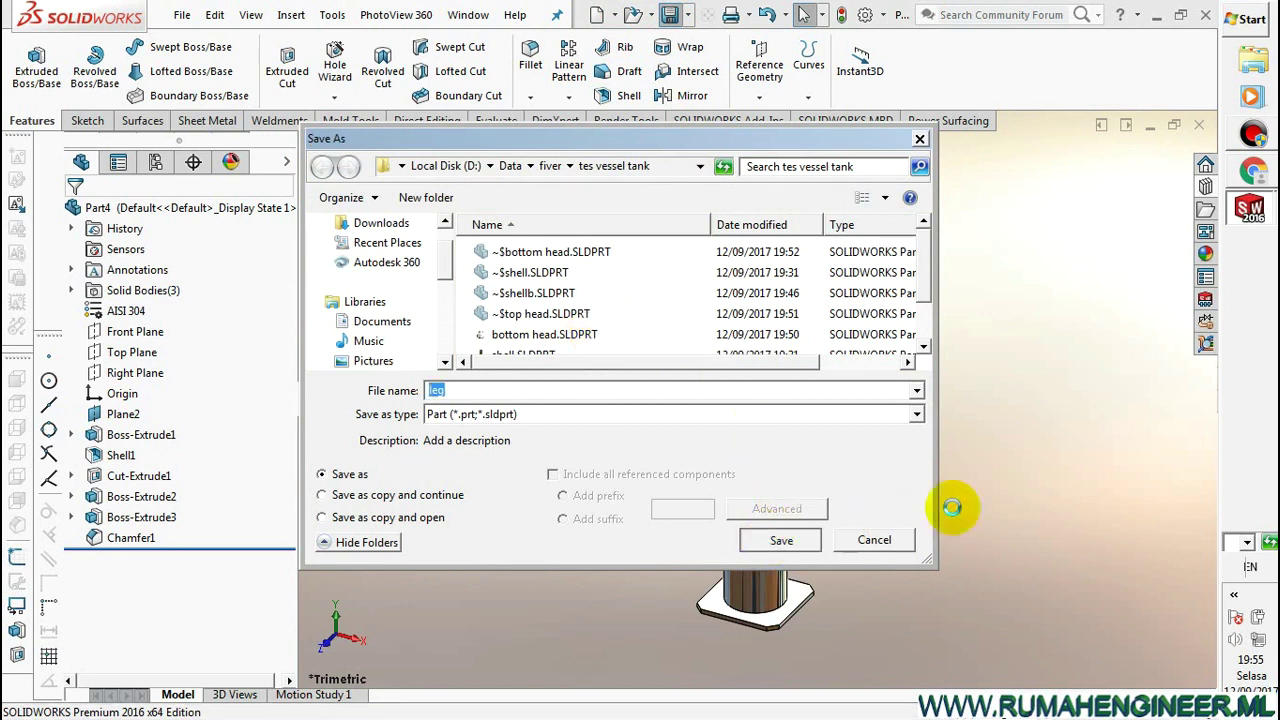
Show the leg's Front Plane, then close the part and return to the assembly
left_click(126, 332)
left_click(160, 302)
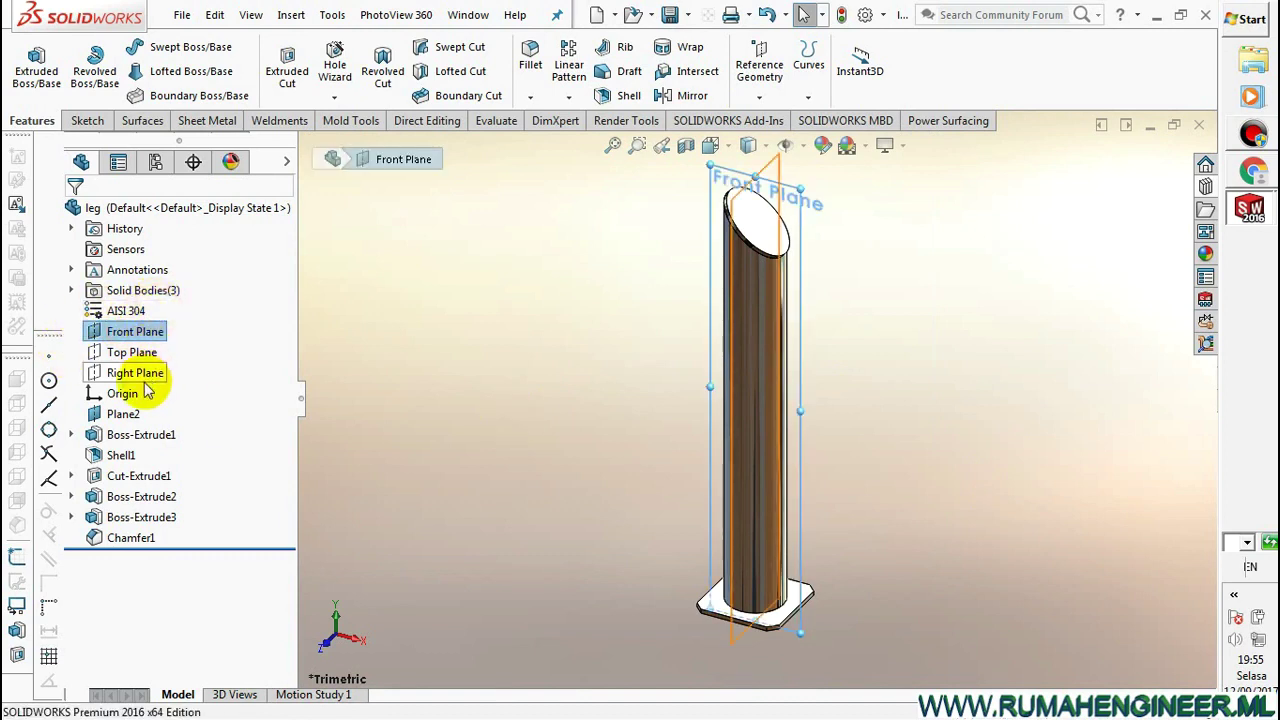
left_click(150, 376)
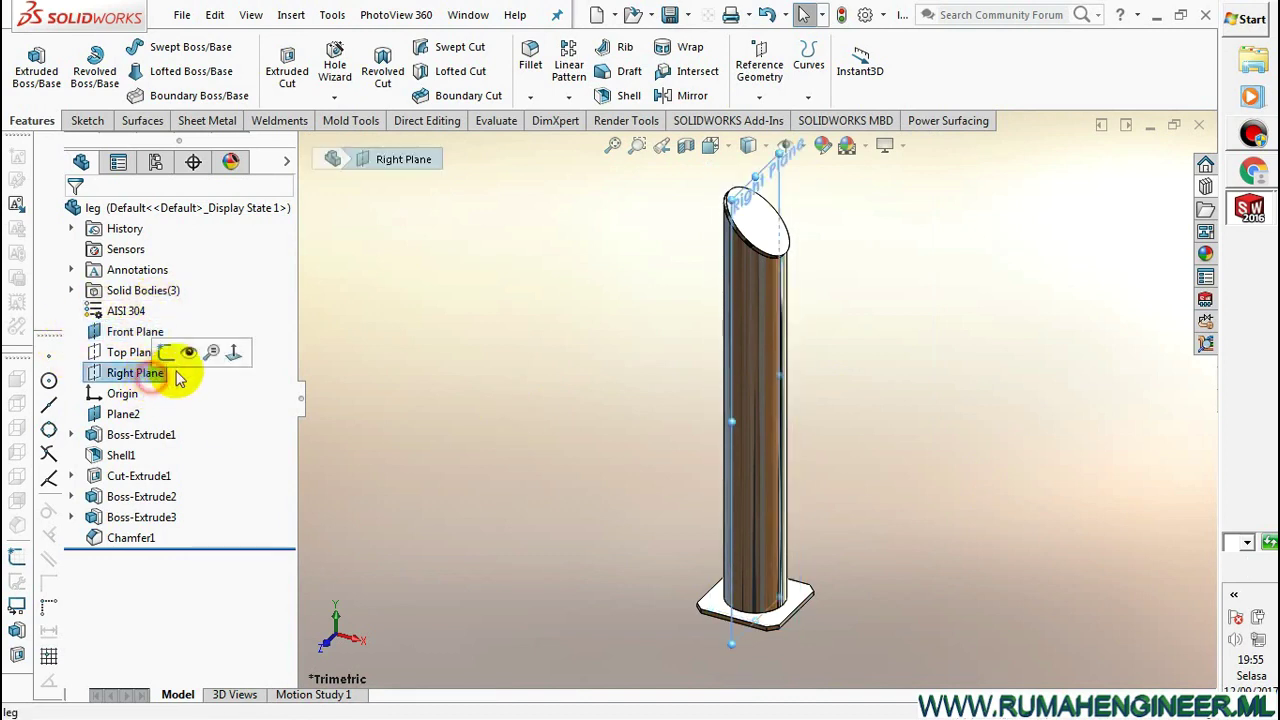
left_click(408, 325)
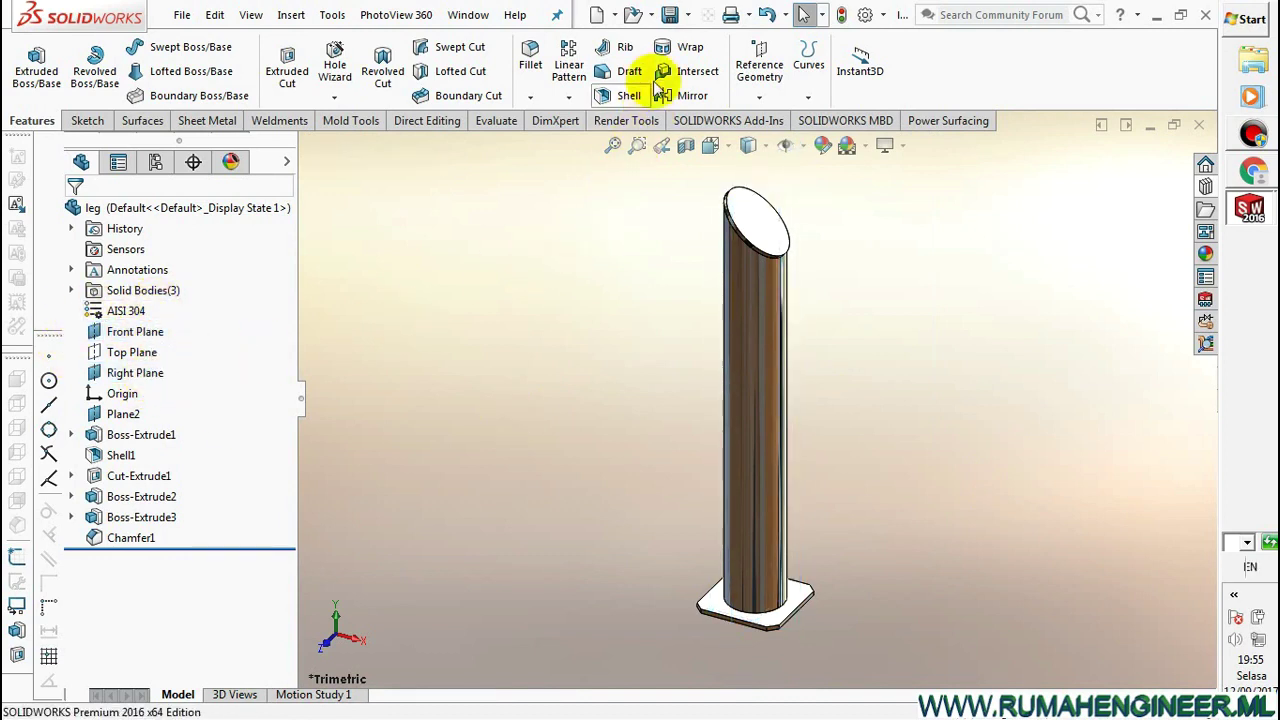
left_click(1196, 128)
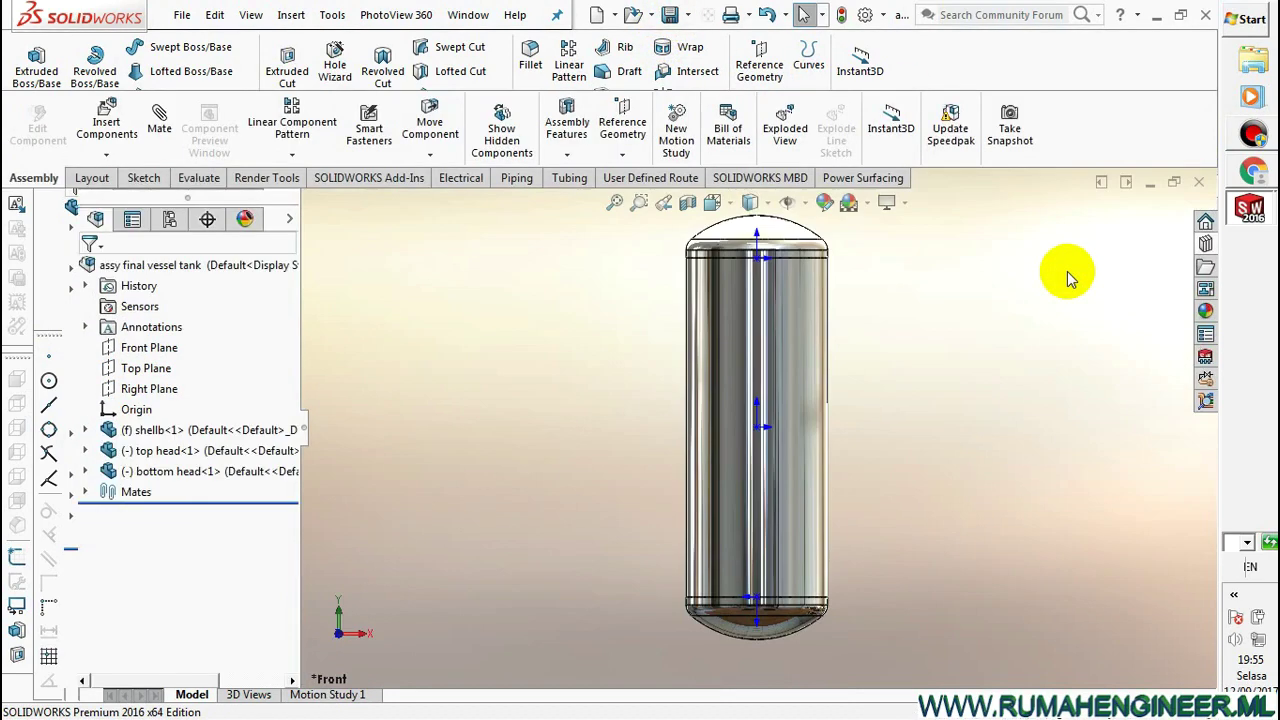
Open the shellb component on its own and view it from the Top
left_click(800, 380)
left_click(851, 272)
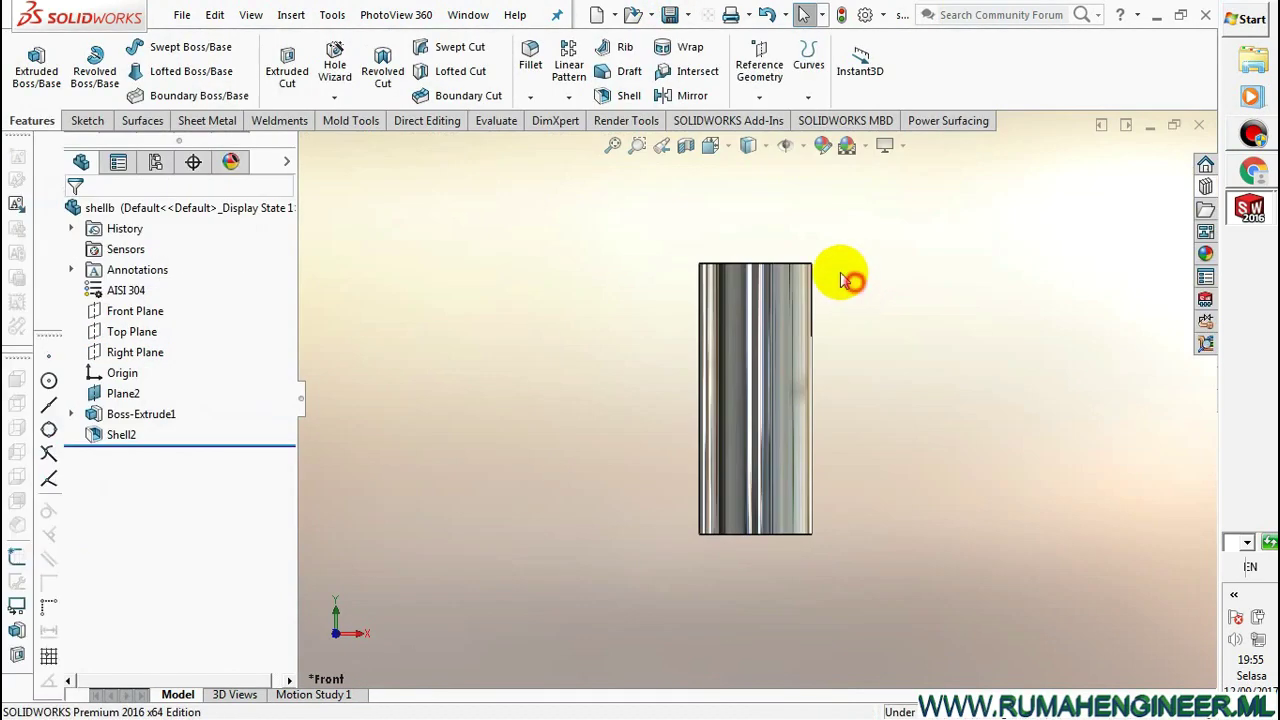
left_click(725, 148)
left_click(740, 188)
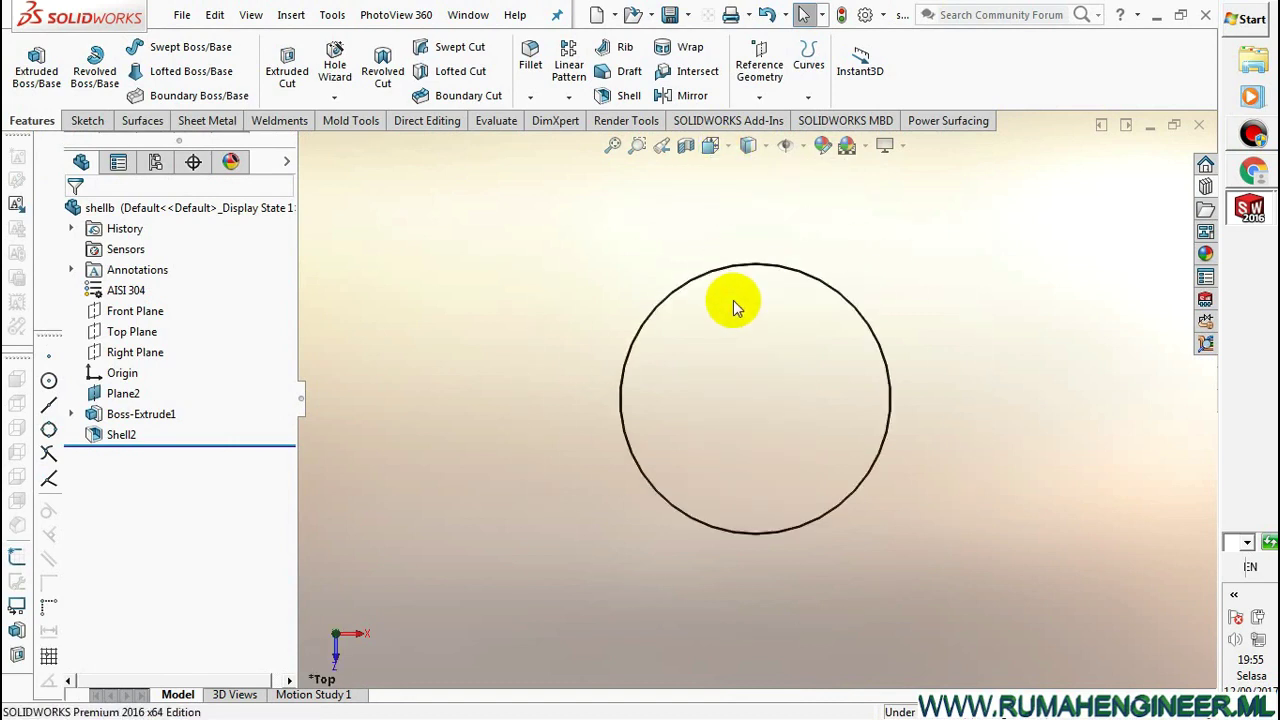
left_click(138, 353)
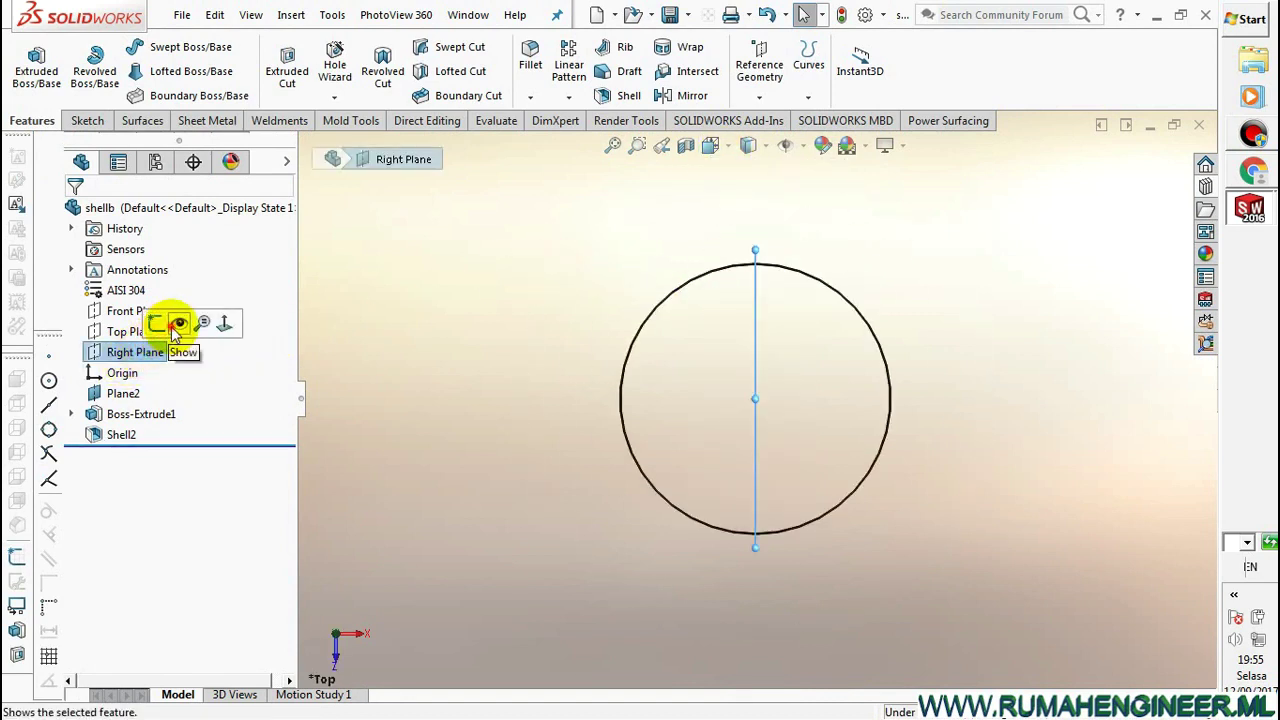
Start a new sketch on the shell's Top Plane
left_click(135, 311)
left_click(478, 298)
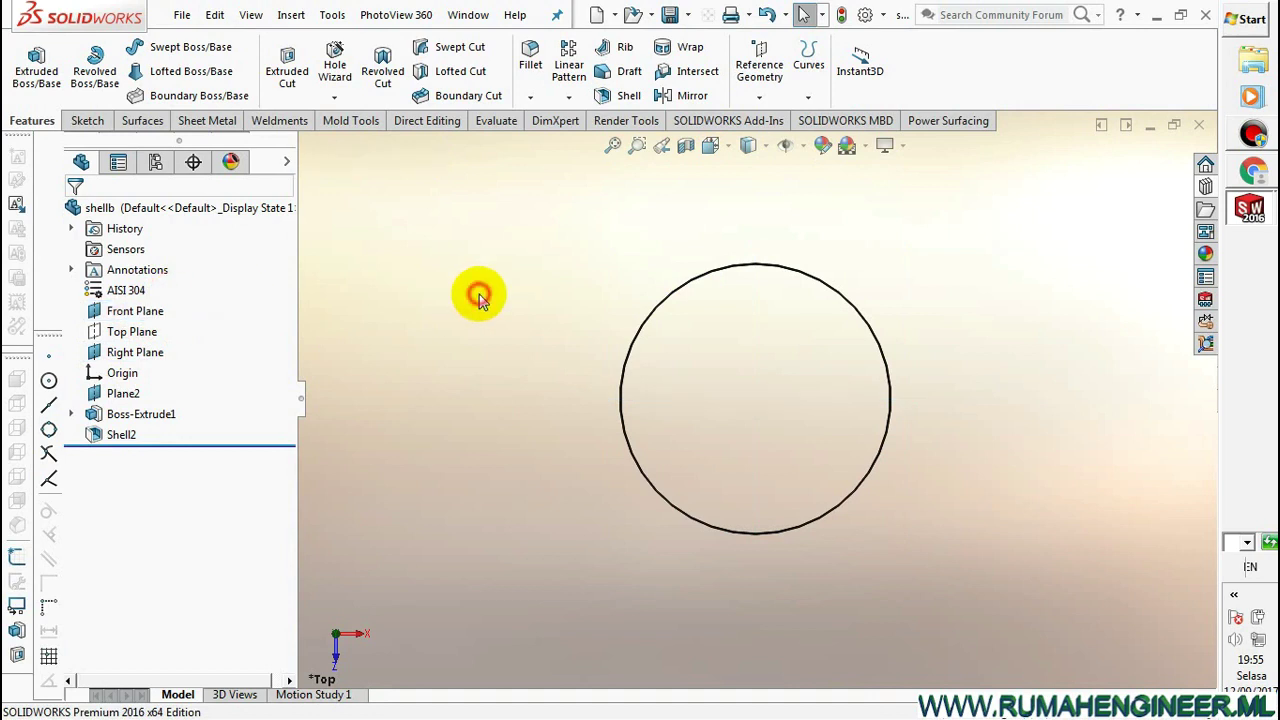
left_click(145, 333)
left_click(165, 298)
Draw vertical and horizontal centrelines from the circle's top and right edge to its centre
left_click(145, 50)
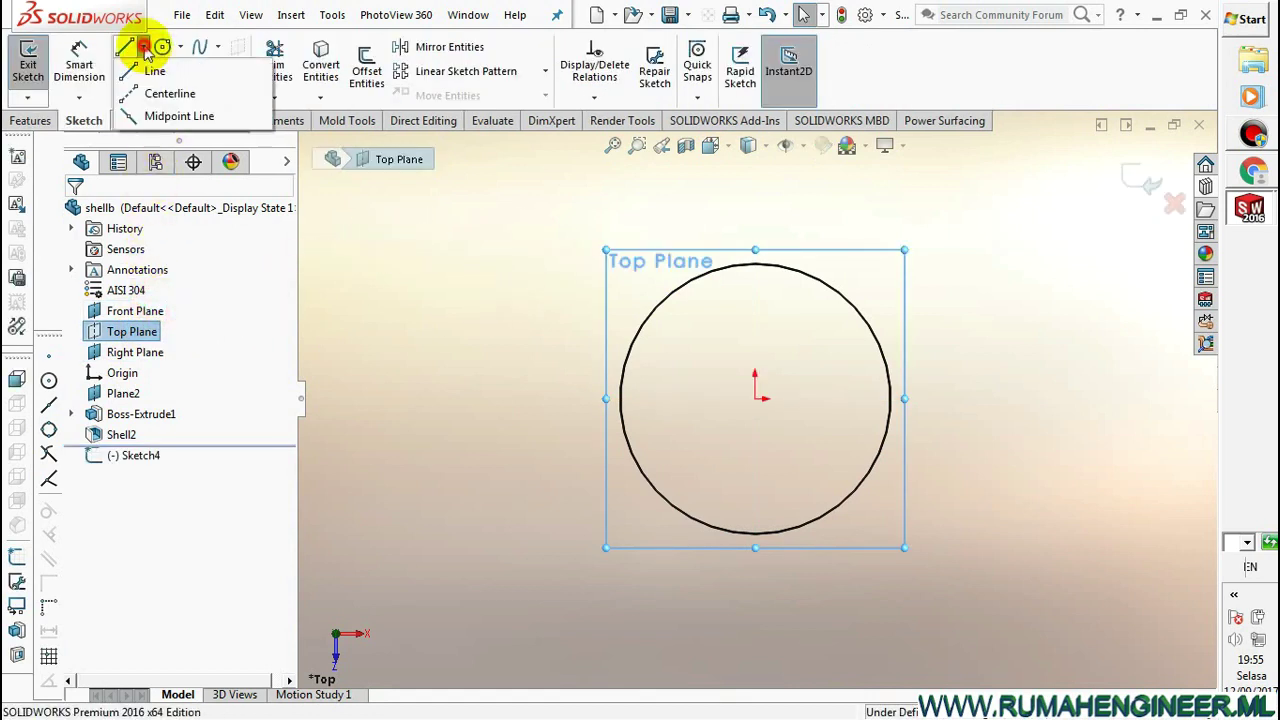
left_click(165, 93)
scroll(837, 306, "down", 3)
scroll(814, 289, "down", 4)
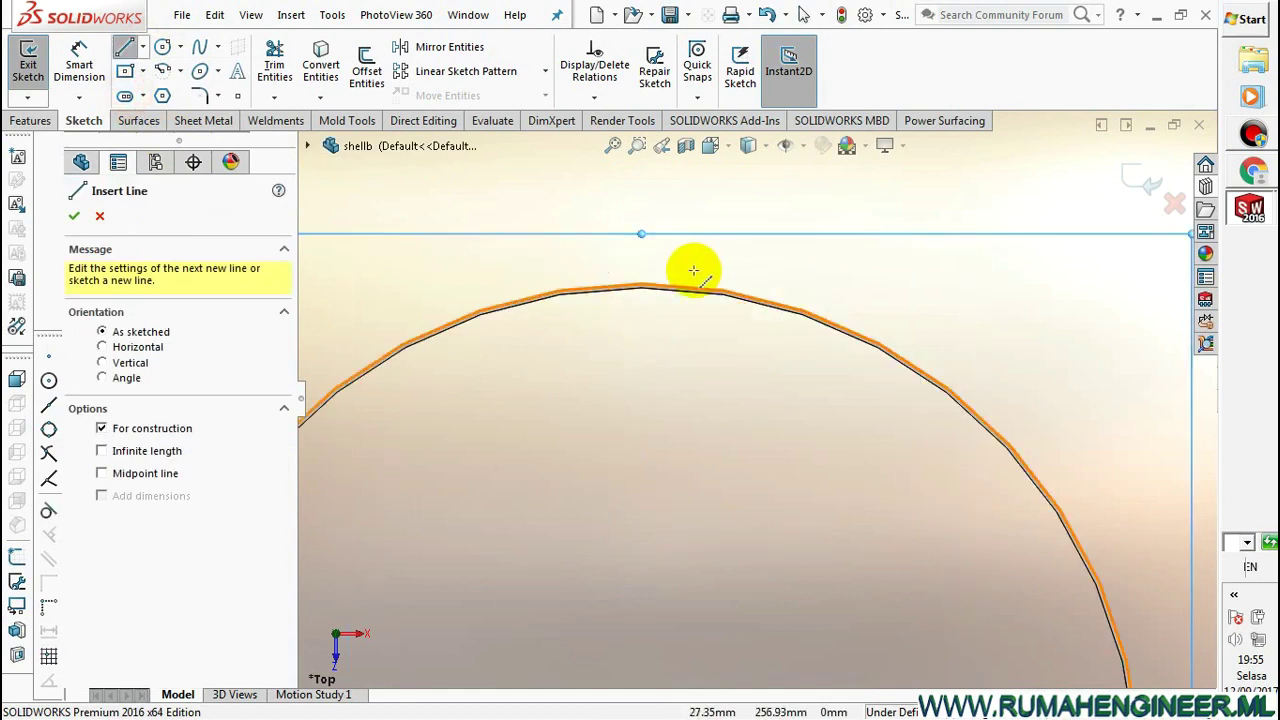
scroll(640, 284, "up", 5)
left_click(700, 344)
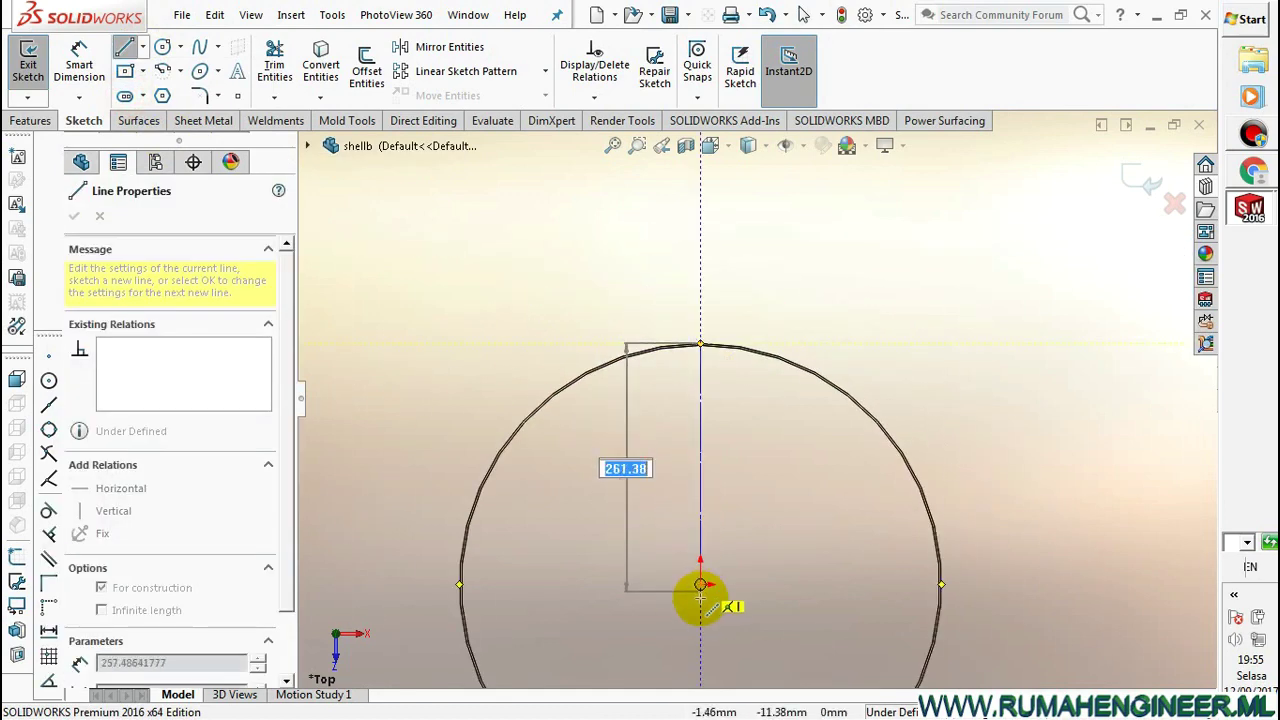
left_click(701, 585)
left_click(941, 584)
right_click(996, 432)
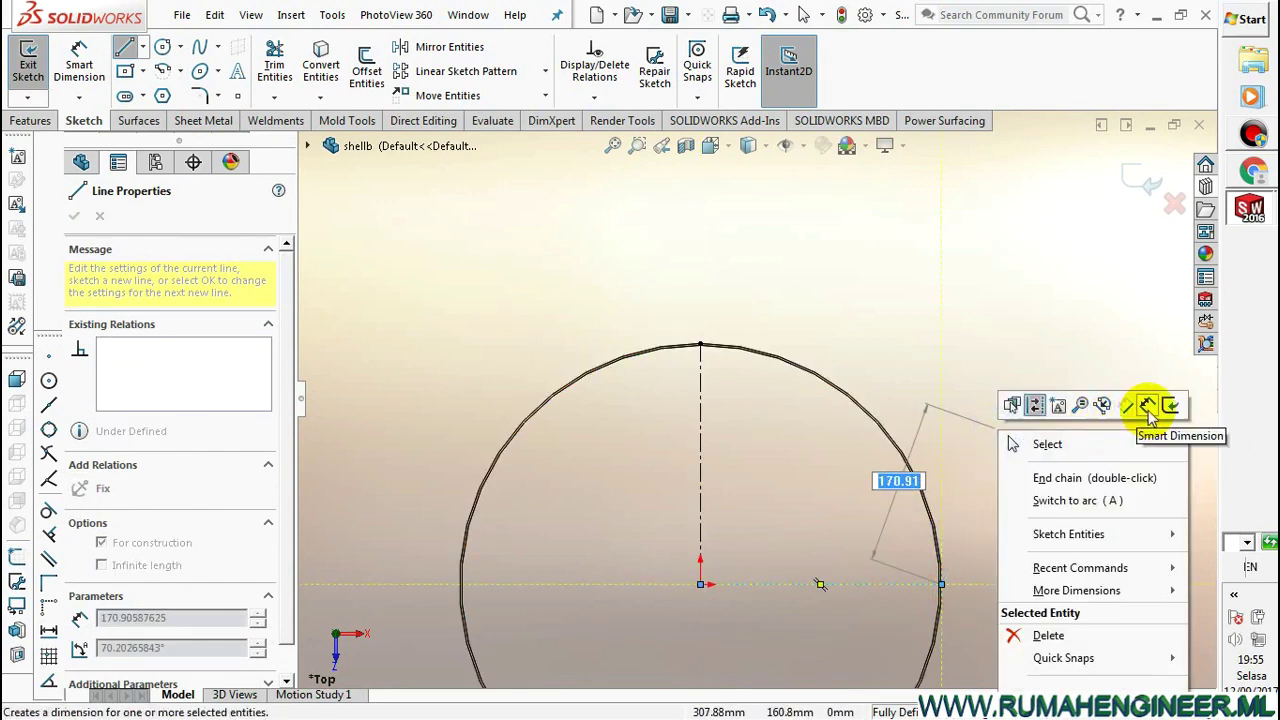
left_click(1137, 409)
Draw a diagonal construction line from the circle centre out to the circle
left_click(143, 48)
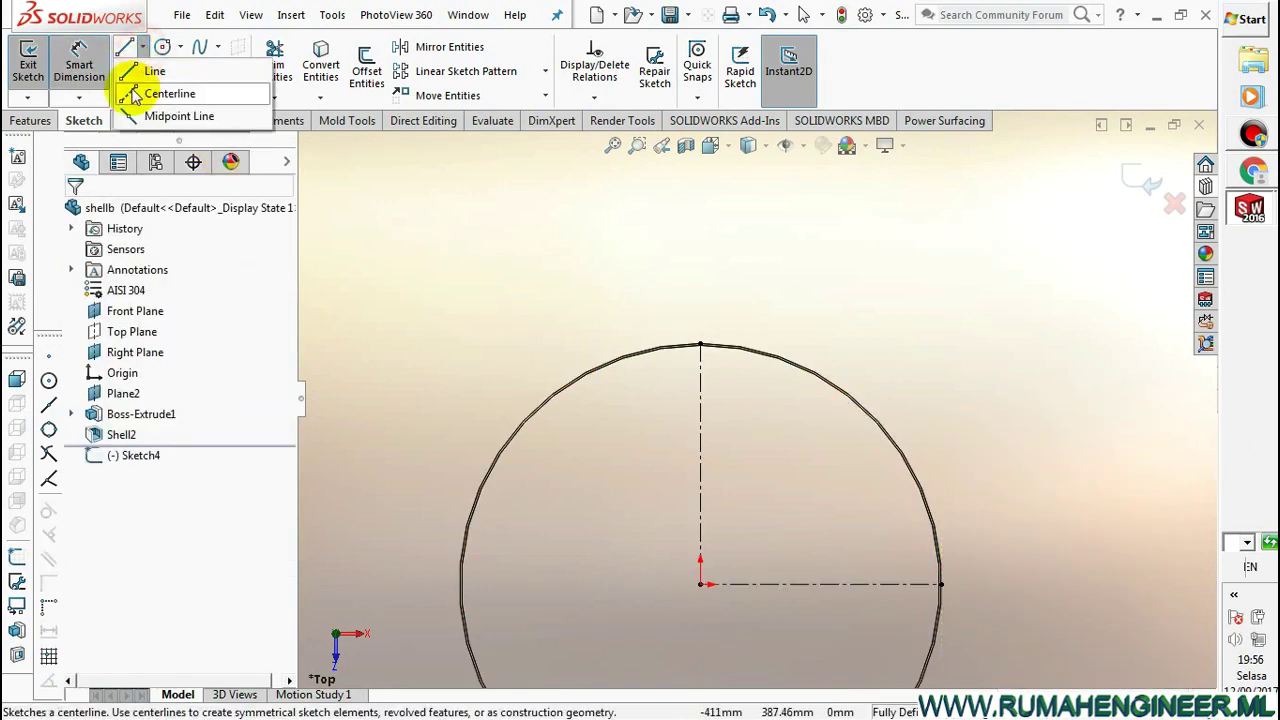
left_click(160, 89)
left_click(703, 586)
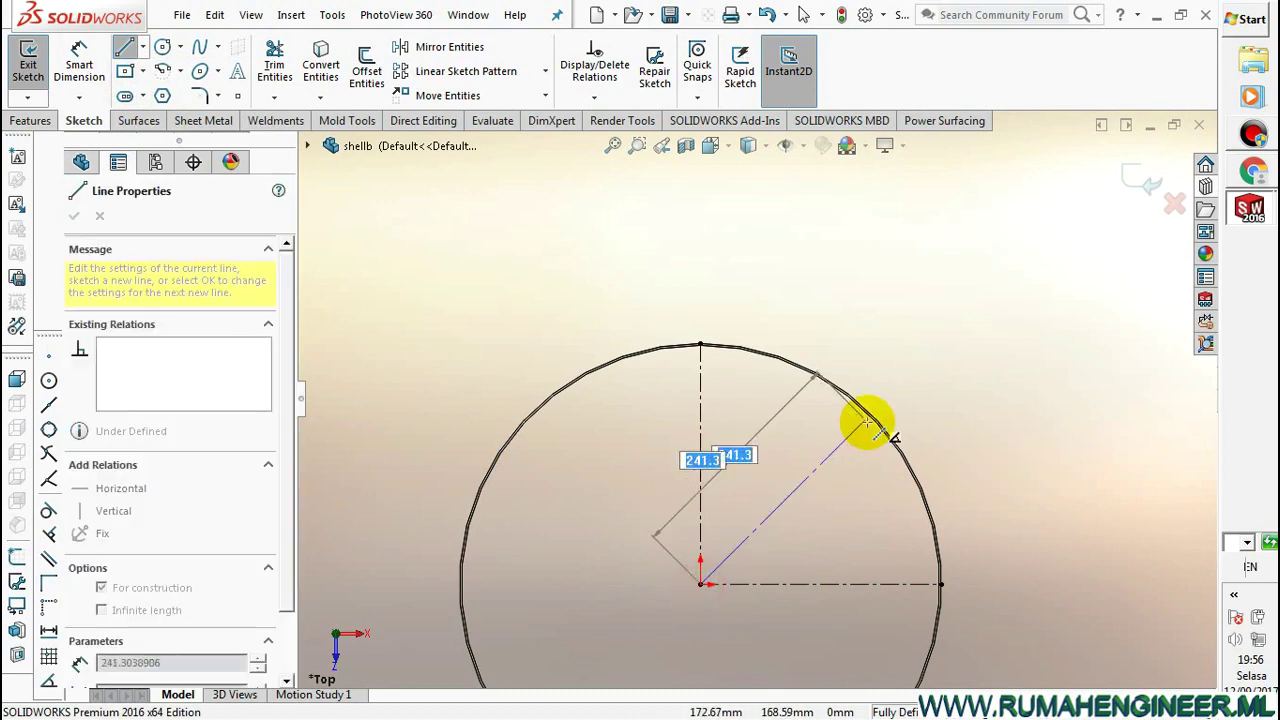
scroll(857, 423, "up", 3)
left_click(863, 416)
Dimension the diagonal line at 45° to the horizontal centreline
right_click(863, 416)
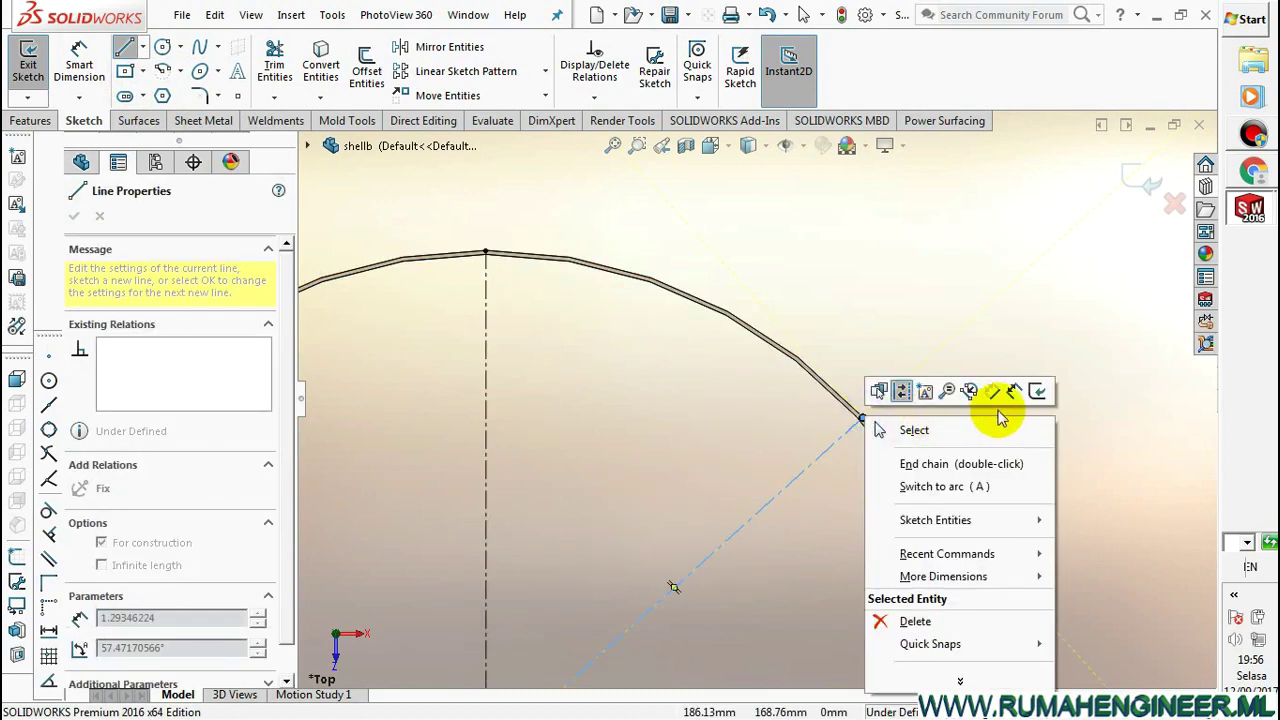
left_click(1012, 393)
scroll(806, 523, "down", 3)
scroll(677, 471, "up", 2)
left_click(677, 457)
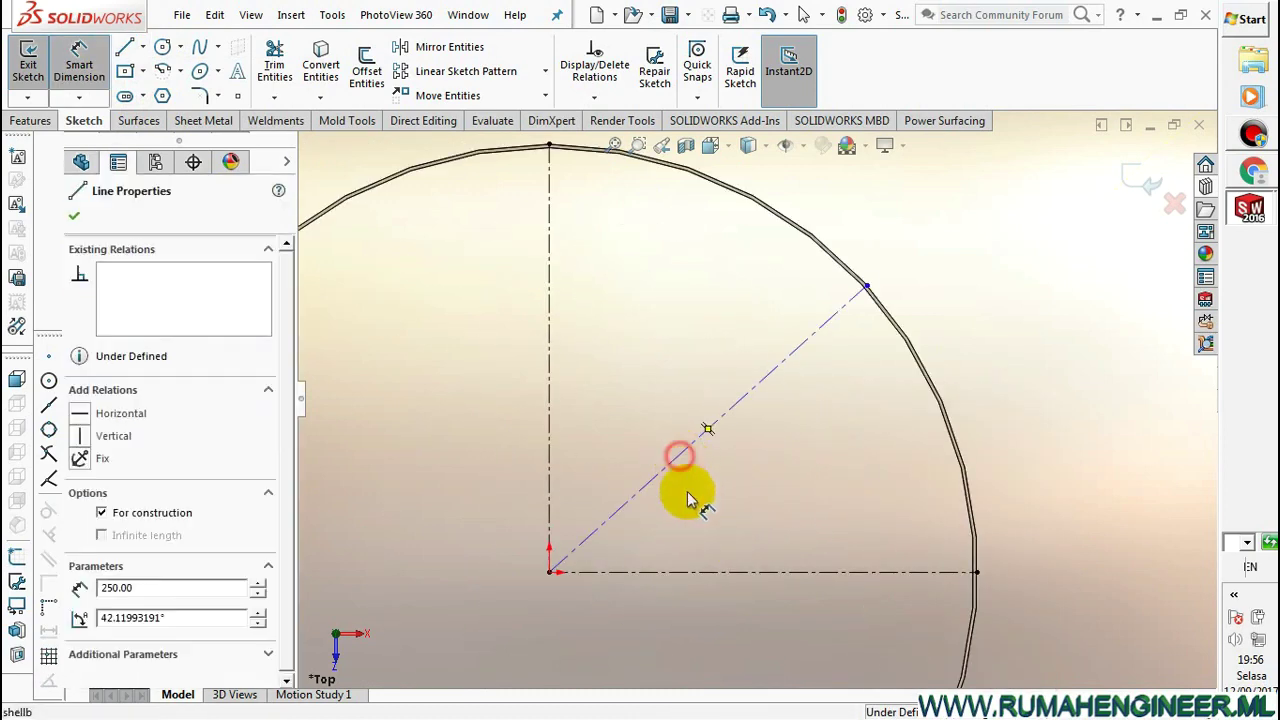
left_click(705, 573)
left_click(765, 495)
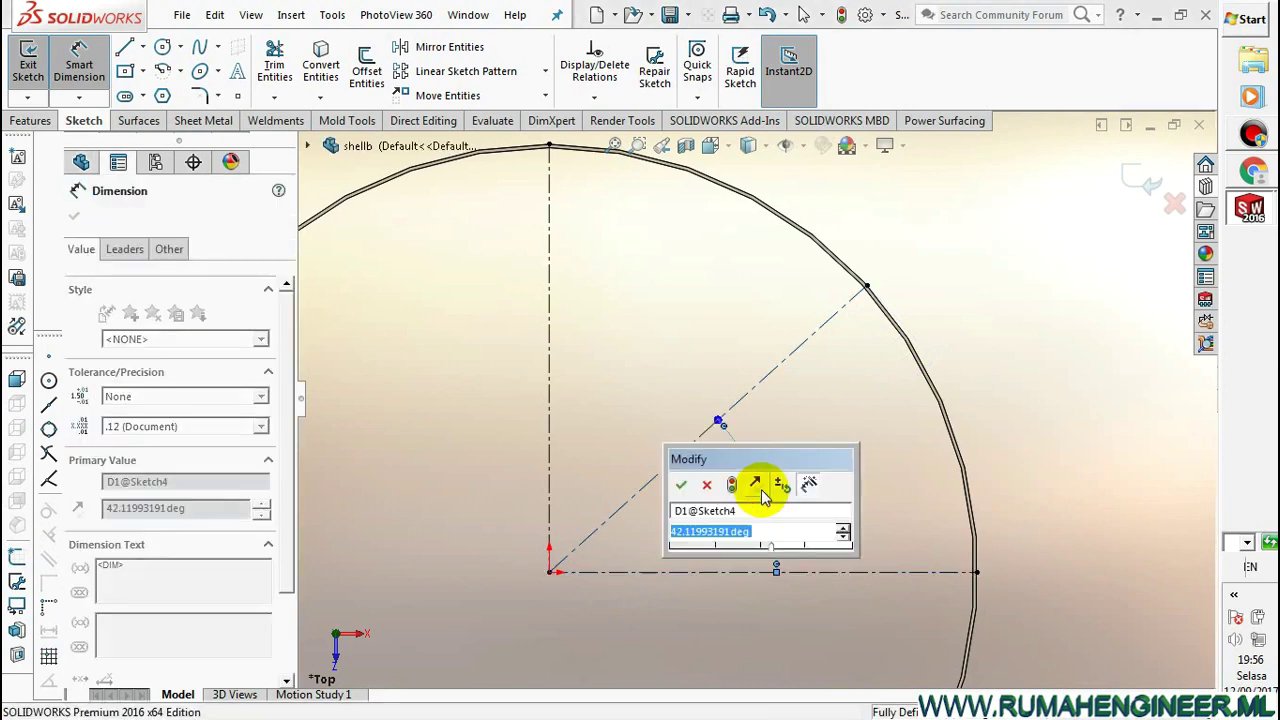
type("45")
key("Return")
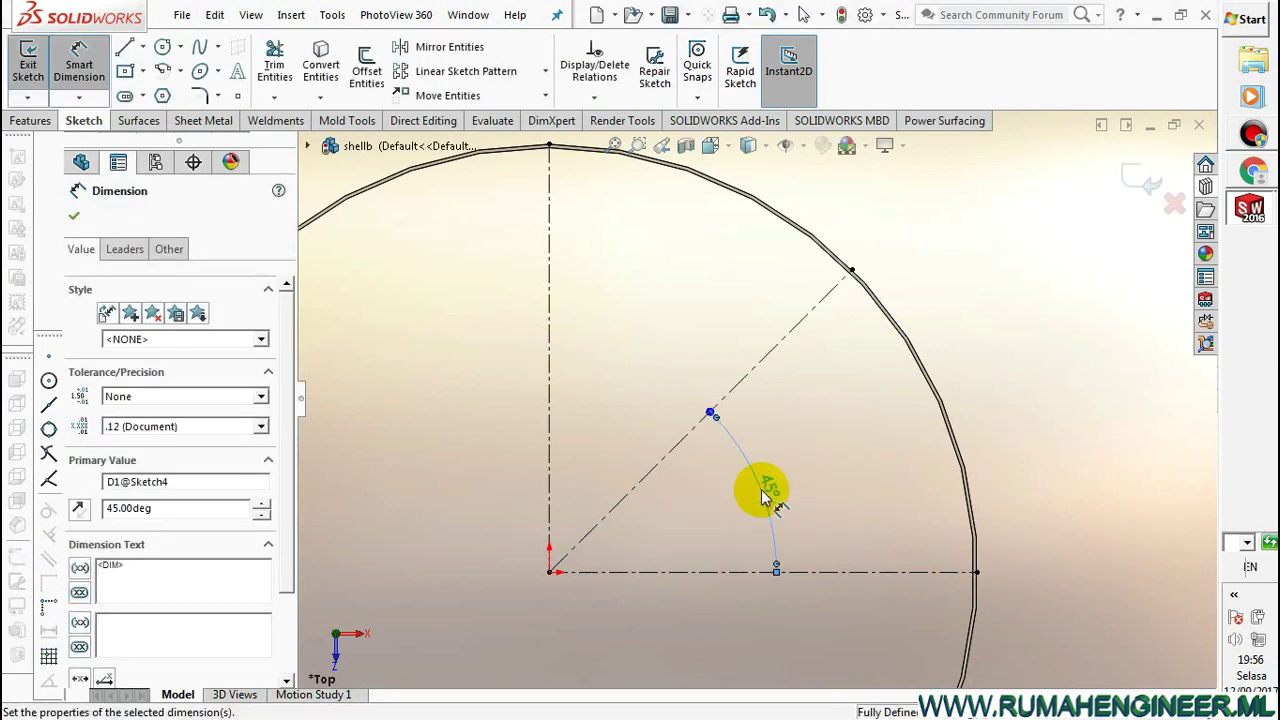
Accept the angle dimension and exit the sketch
right_click(1044, 276)
left_click(1085, 332)
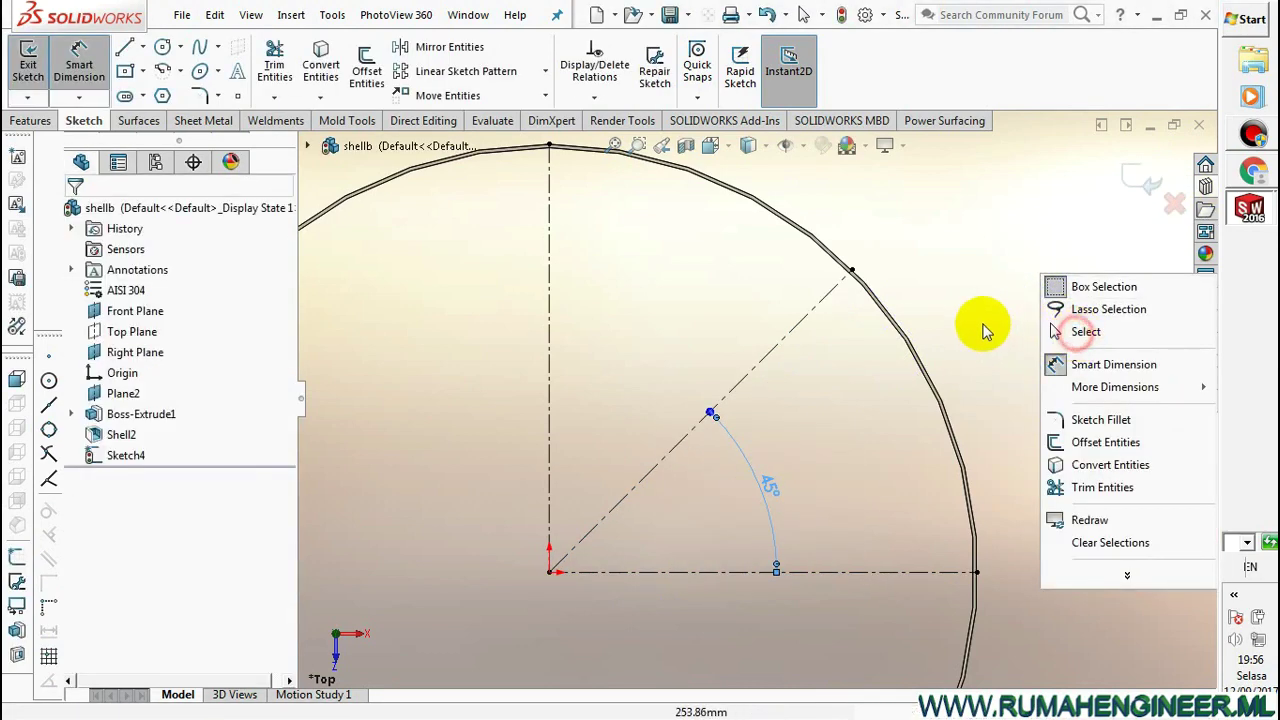
key("f")
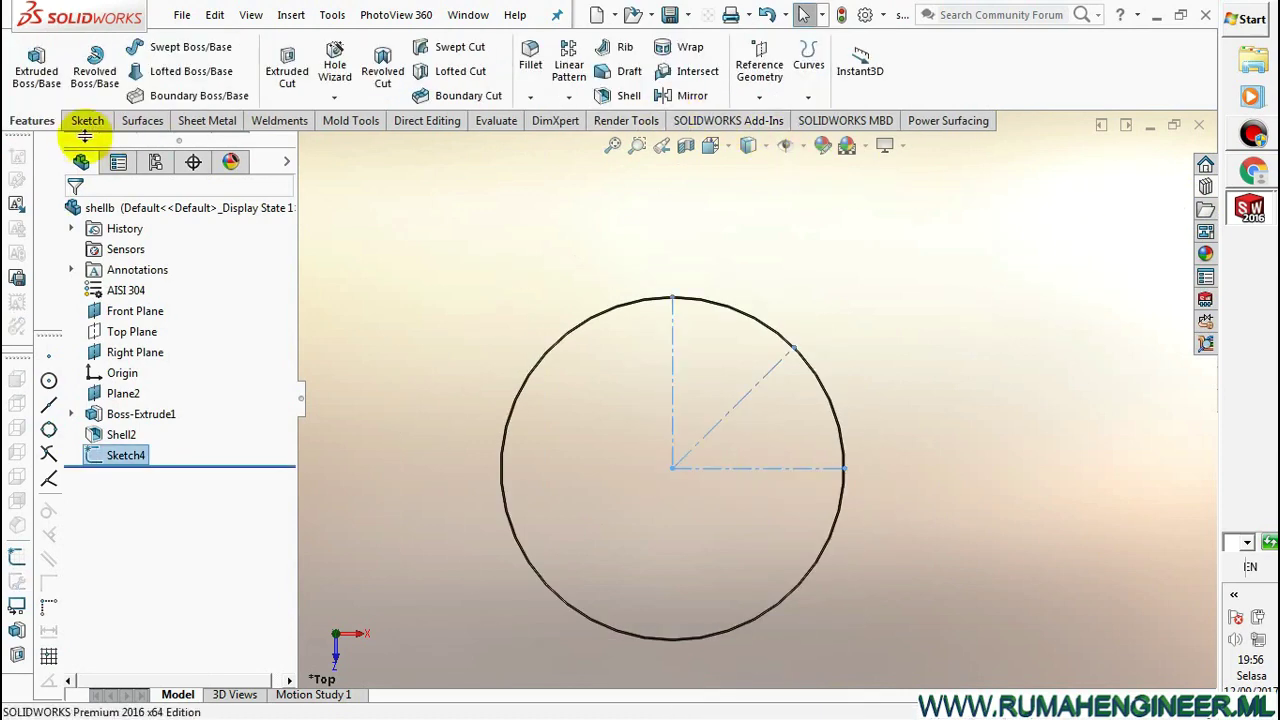
left_click(760, 62)
Create Plane3 from Top Plane and the 45° diagonal line
left_click(795, 122)
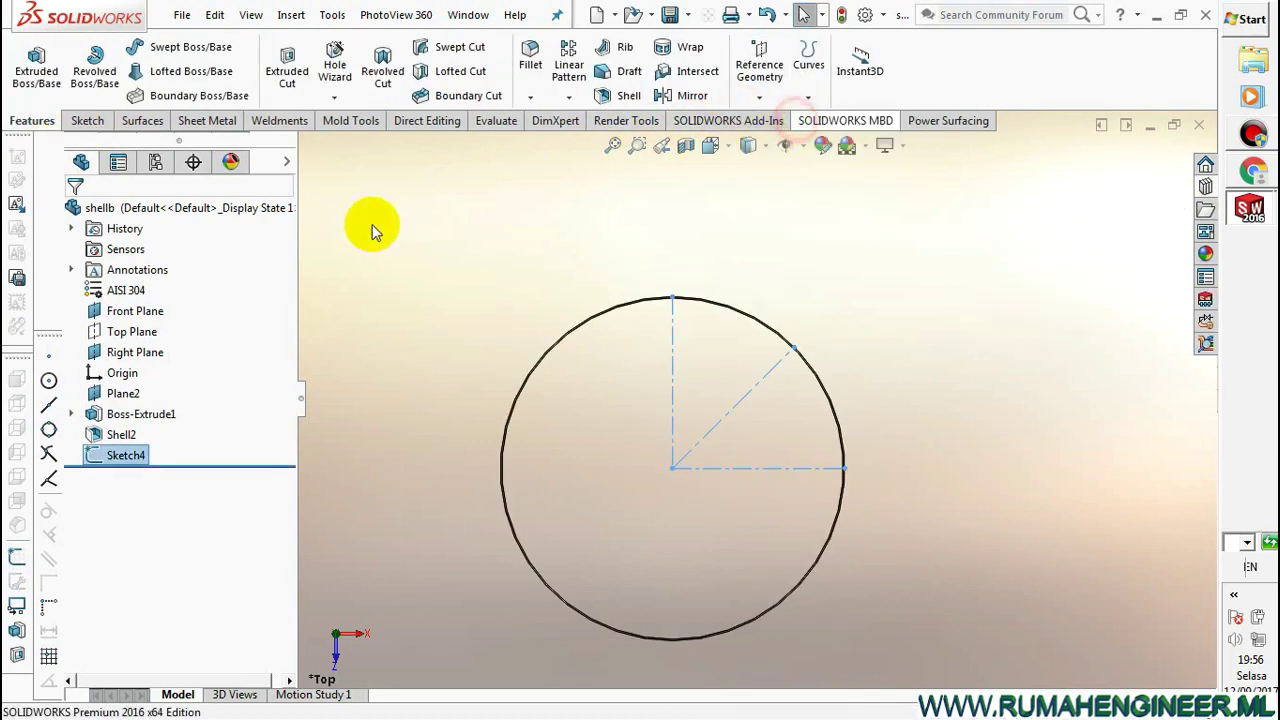
left_click(307, 146)
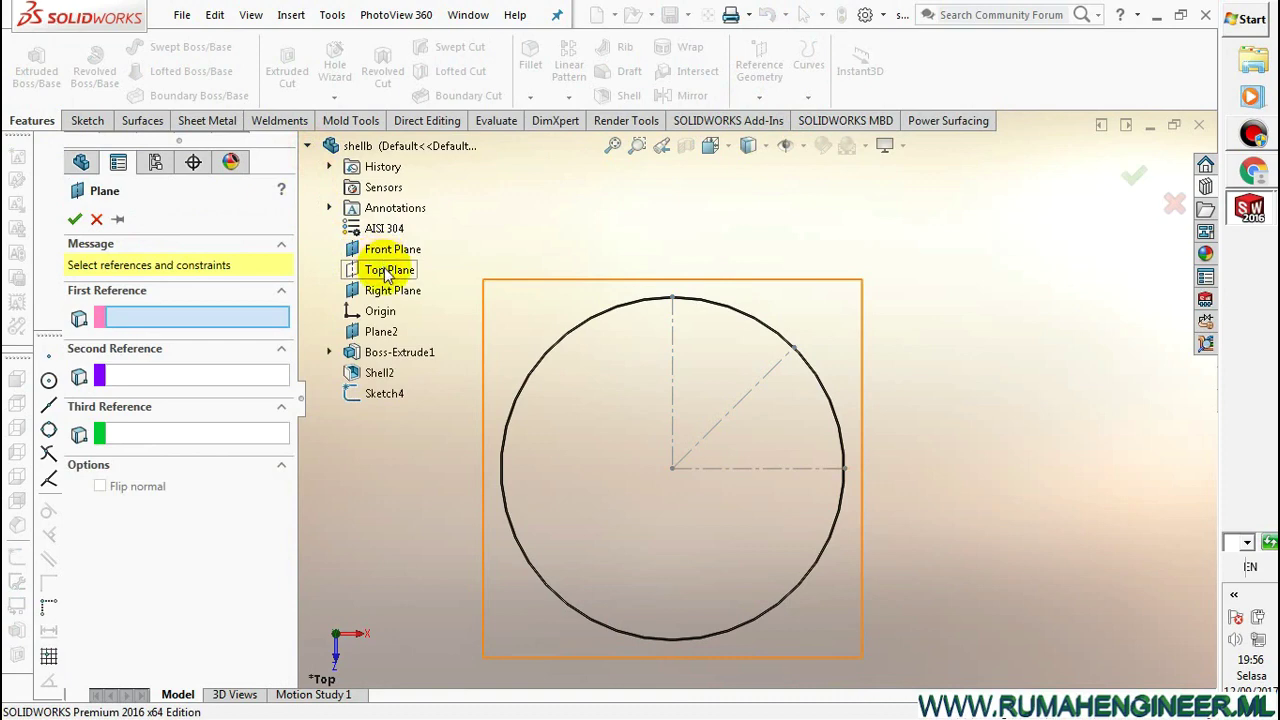
left_click(388, 270)
left_click(734, 406)
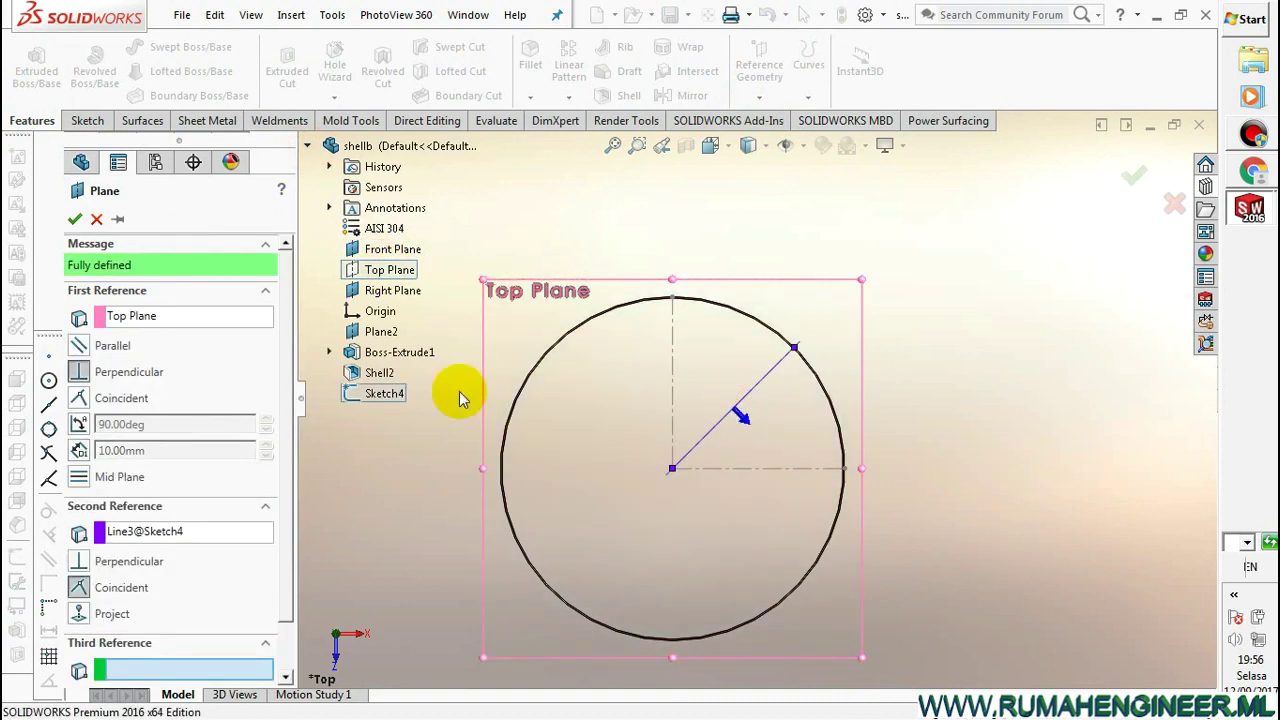
left_click(710, 146)
View the shell in Trimetric, then close the shellb part window
left_click(819, 205)
left_click(997, 310)
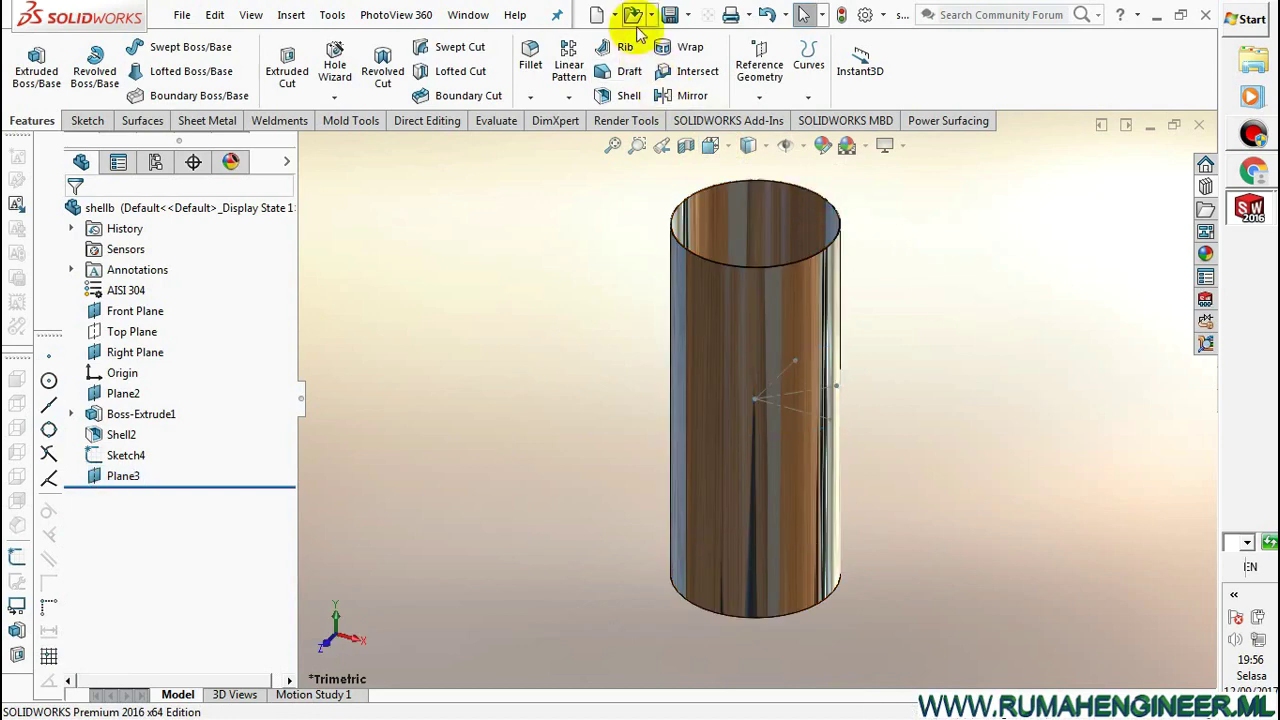
left_click(1199, 124)
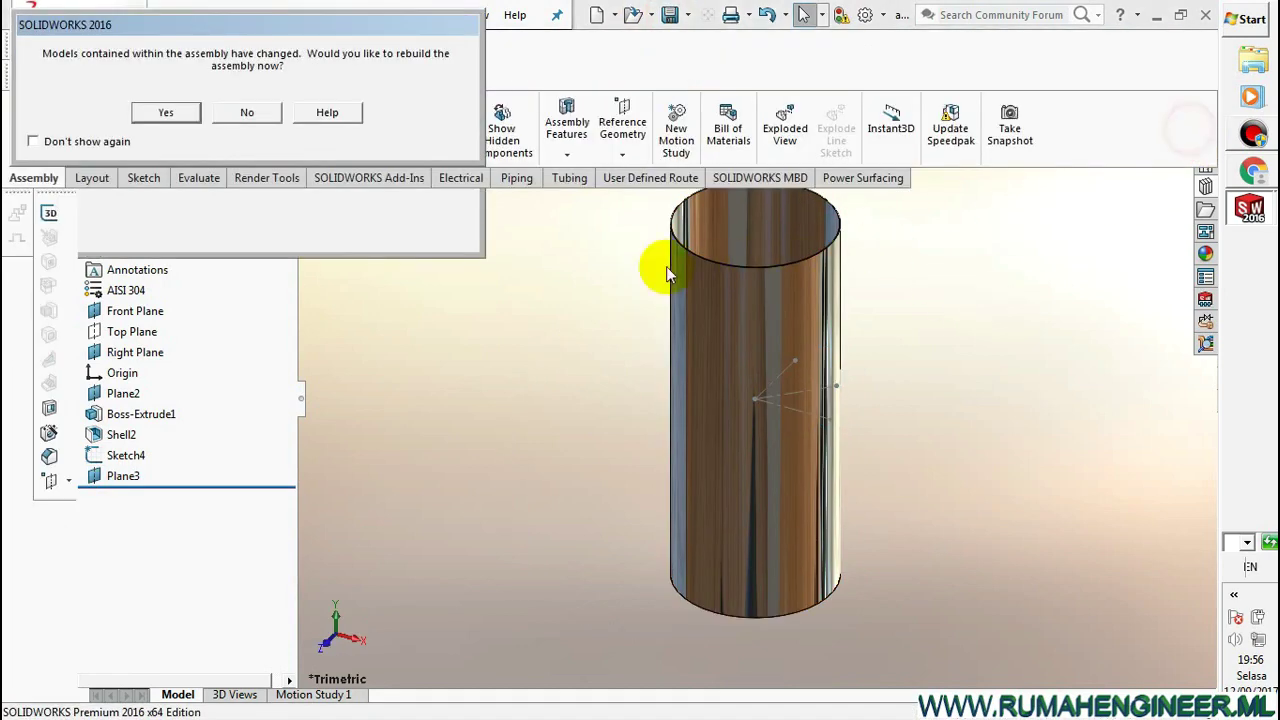
Rebuild the vessel tank assembly and show its planes
left_click(168, 113)
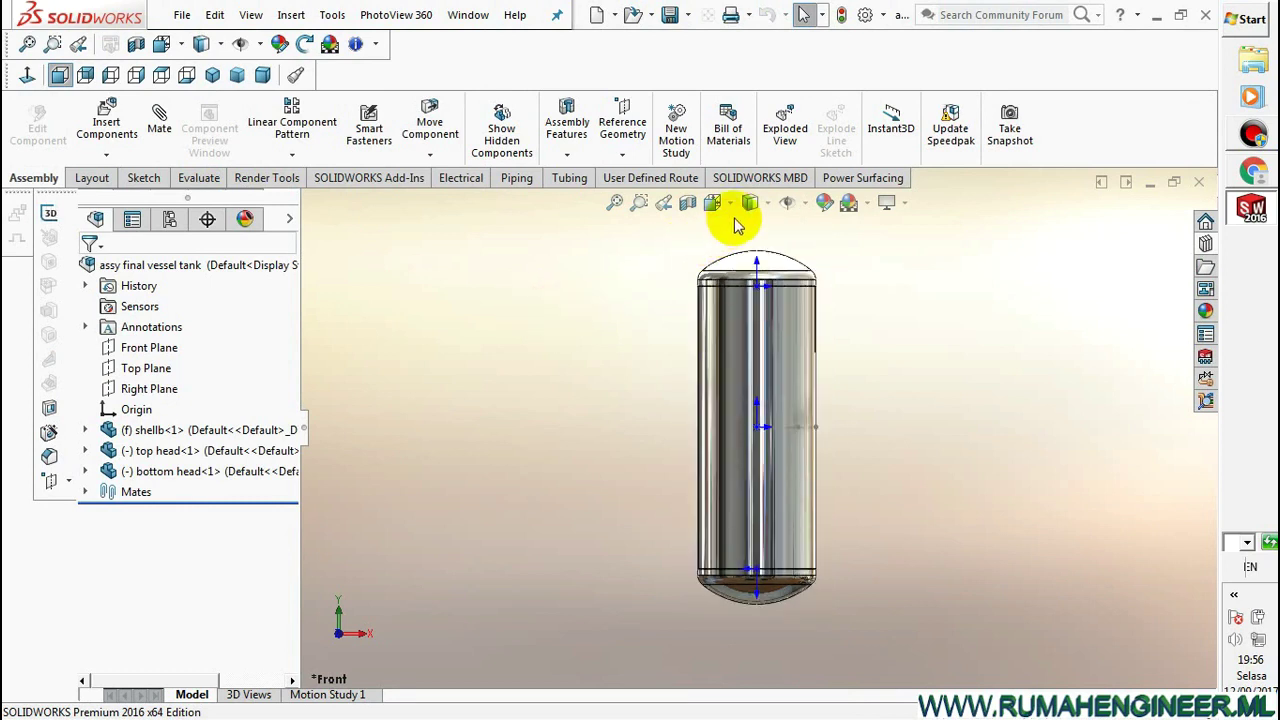
left_click(789, 208)
left_click(790, 229)
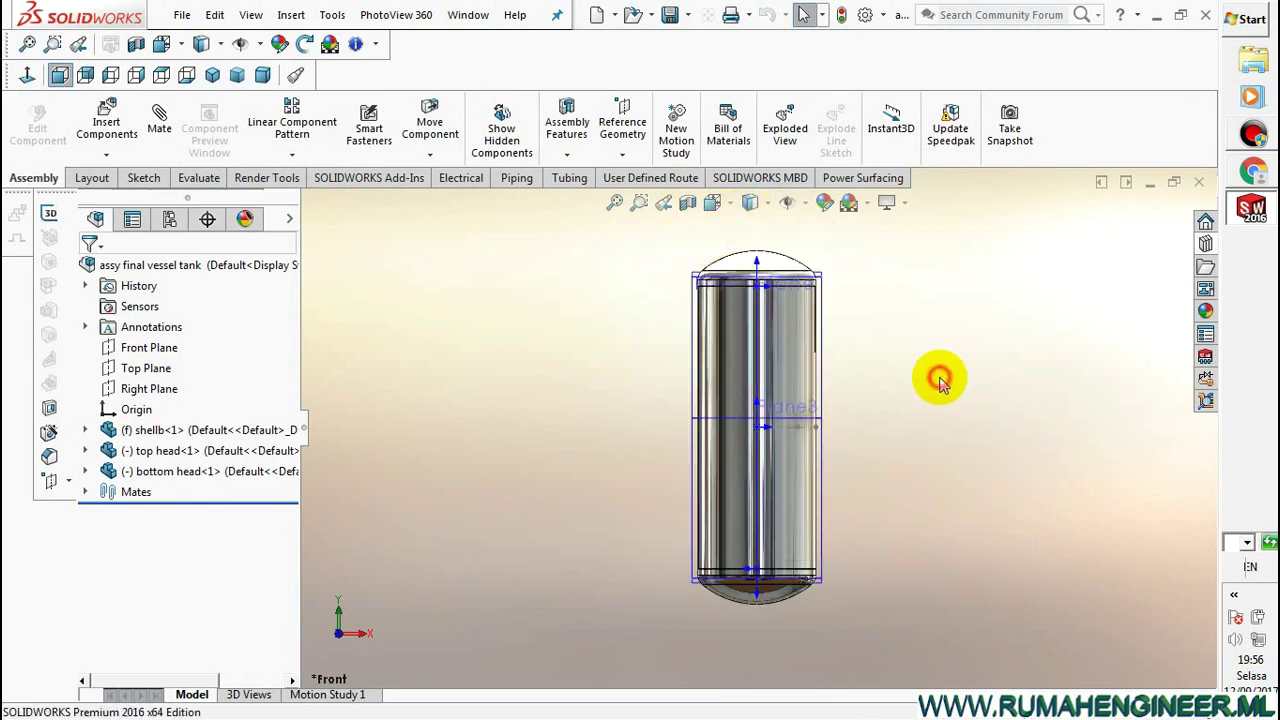
Insert leg.SLDPRT and place it to the right of the tank
left_click(106, 124)
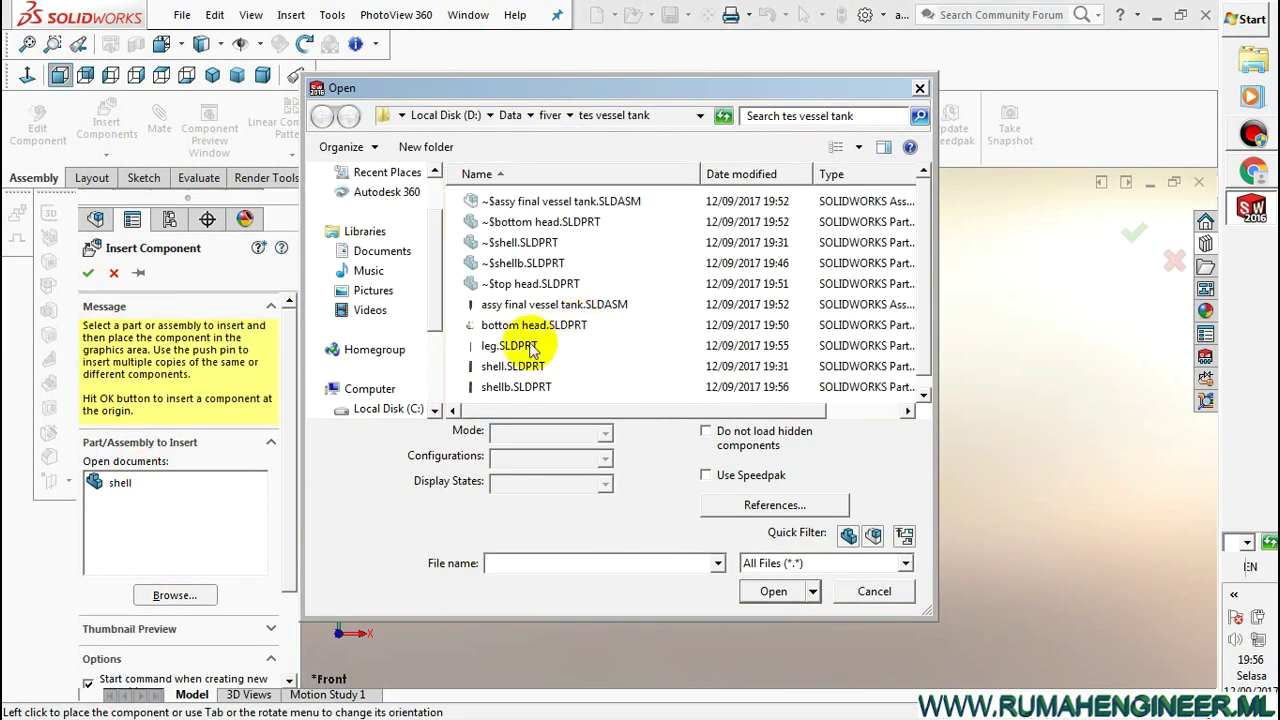
double_click(532, 347)
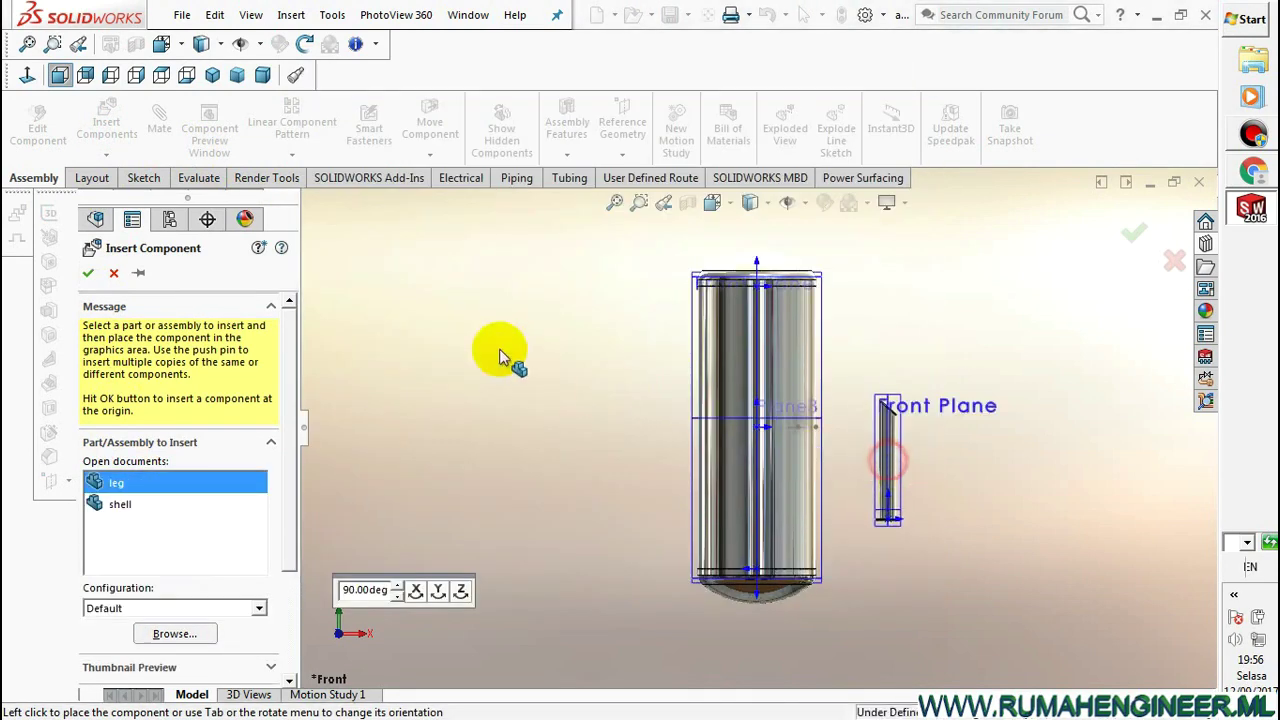
left_click(604, 397)
scroll(800, 460, "down", 2)
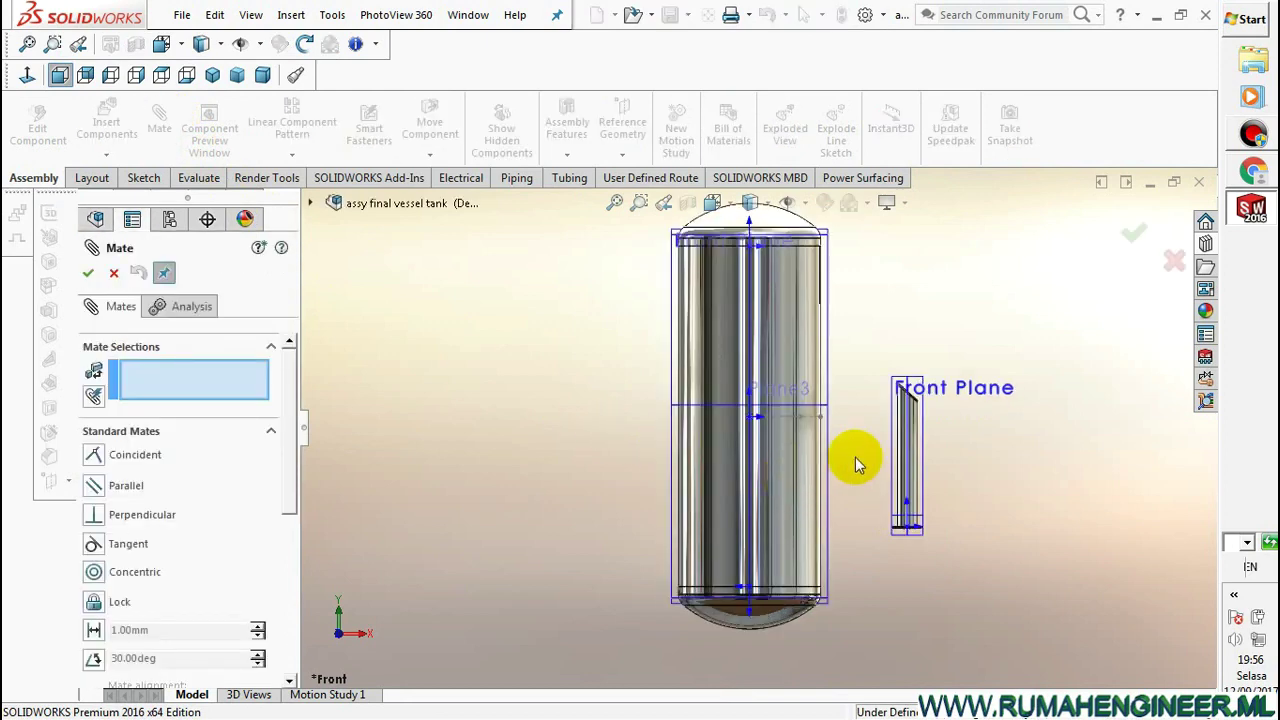
Mate the leg's Front Plane coincident with shellb's Plane3 using the flyout tree
left_click(893, 440)
mouse_move(843, 451)
middle_mouse_down()
mouse_move(829, 534)
mouse_move(822, 478)
middle_mouse_up()
scroll(822, 478, "down", 3)
scroll(829, 471, "up", 4)
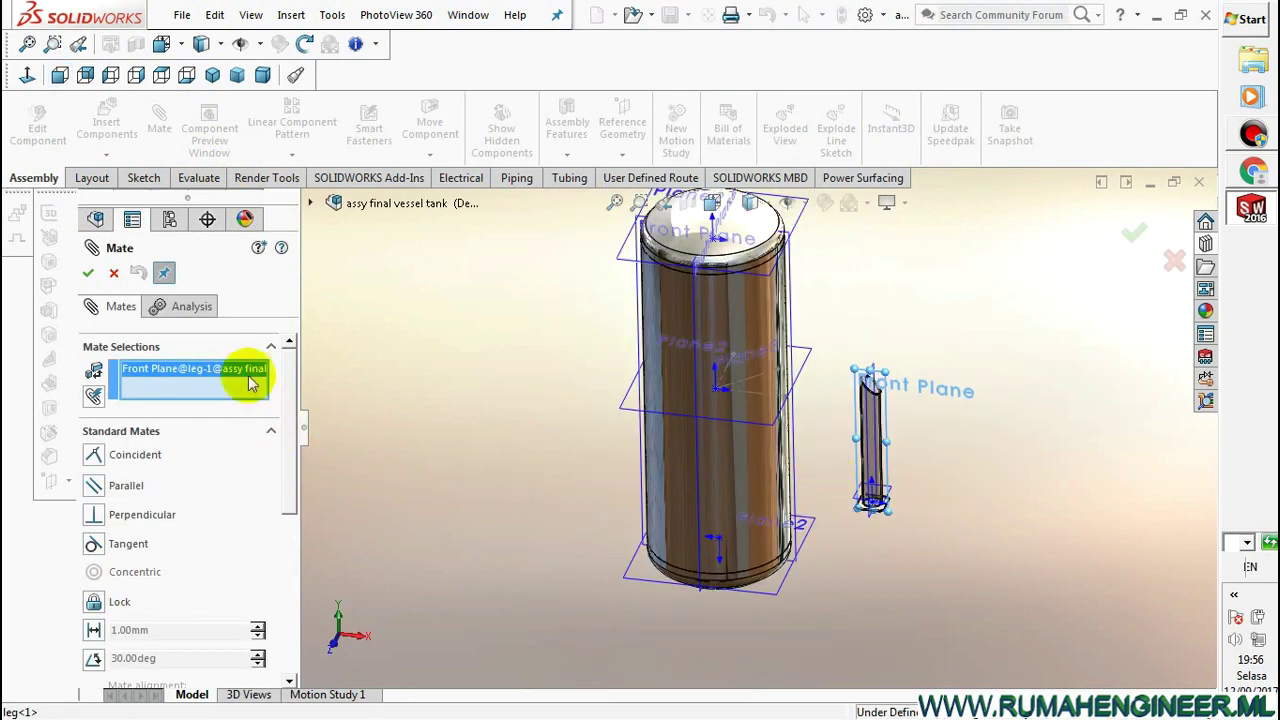
left_click(310, 203)
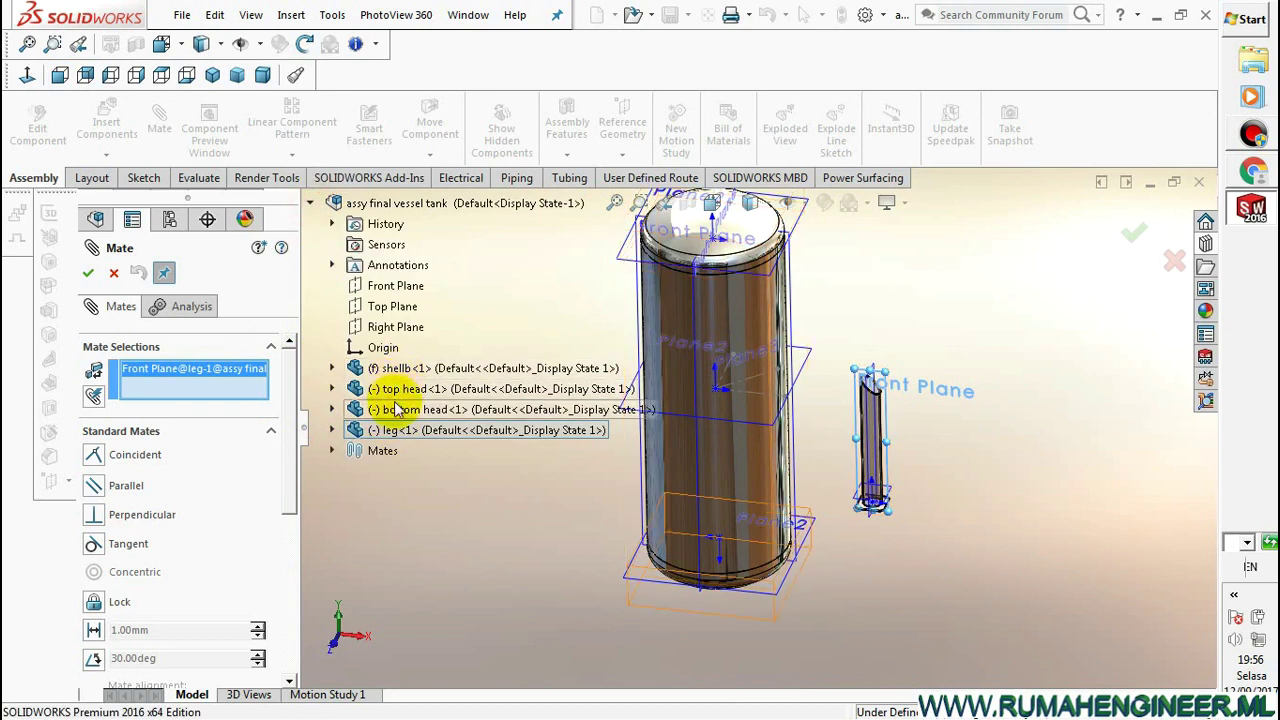
left_click(333, 368)
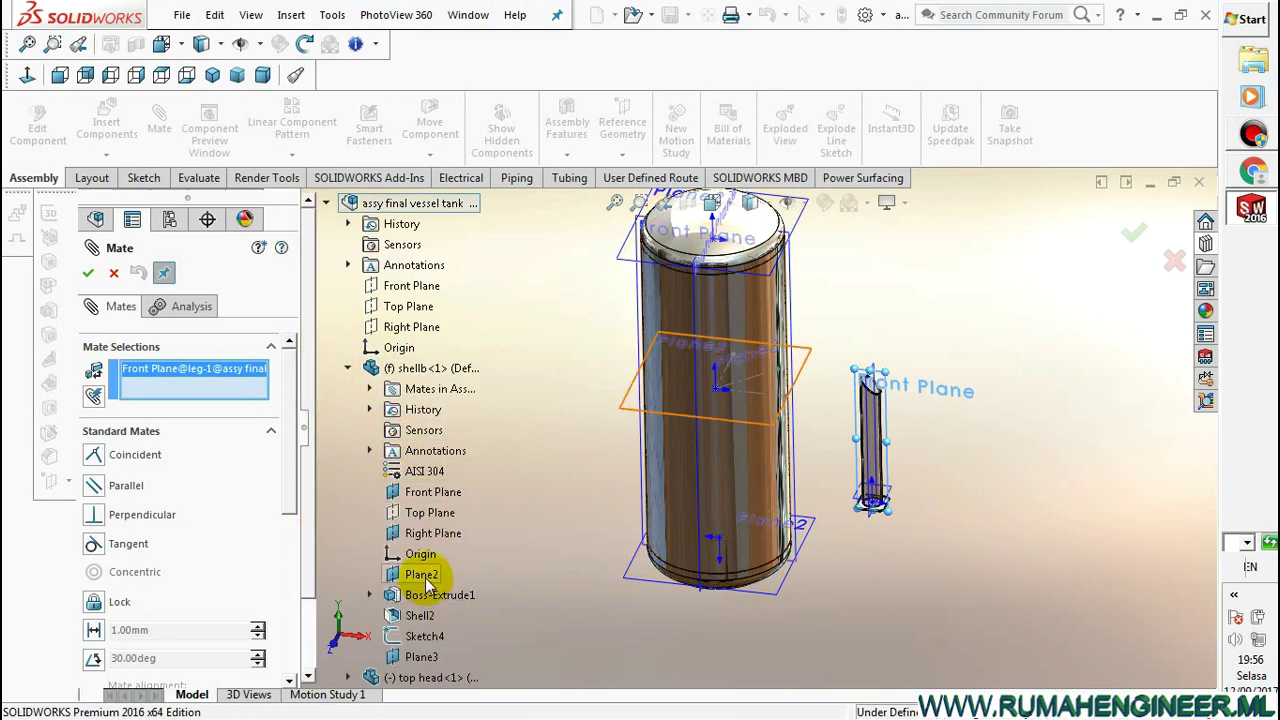
scroll(427, 585, "down", 2)
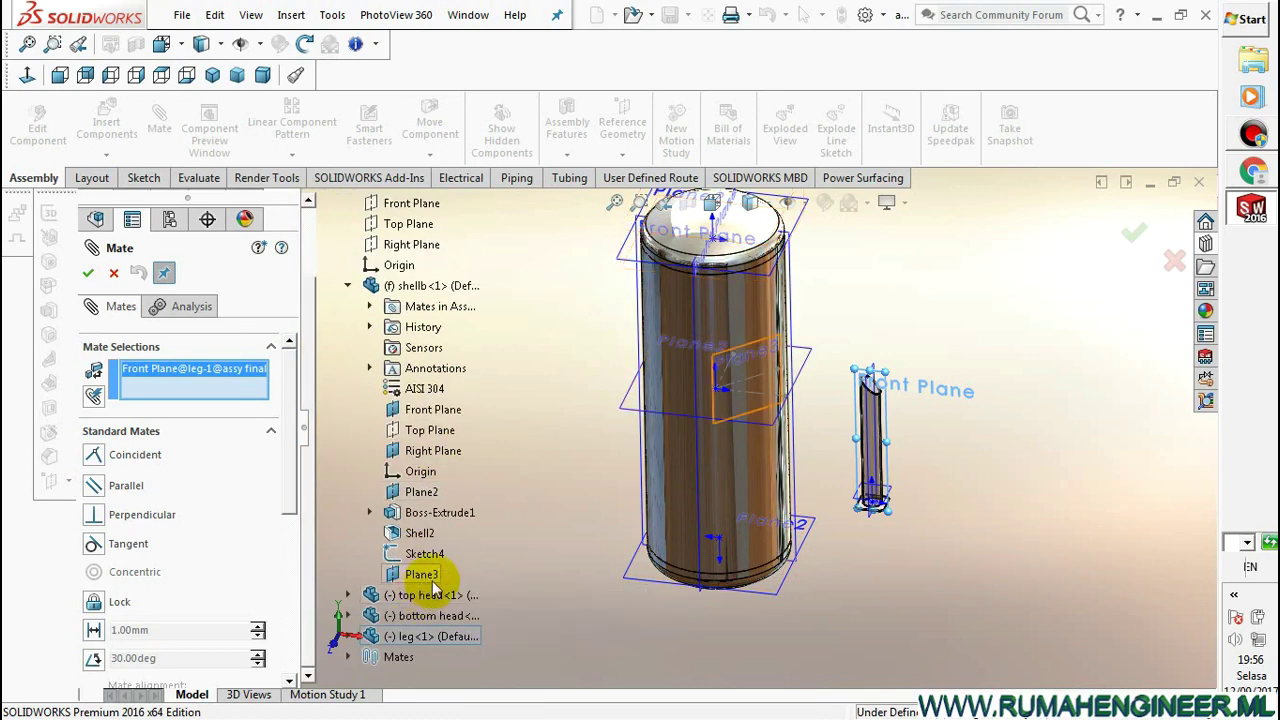
left_click(430, 577)
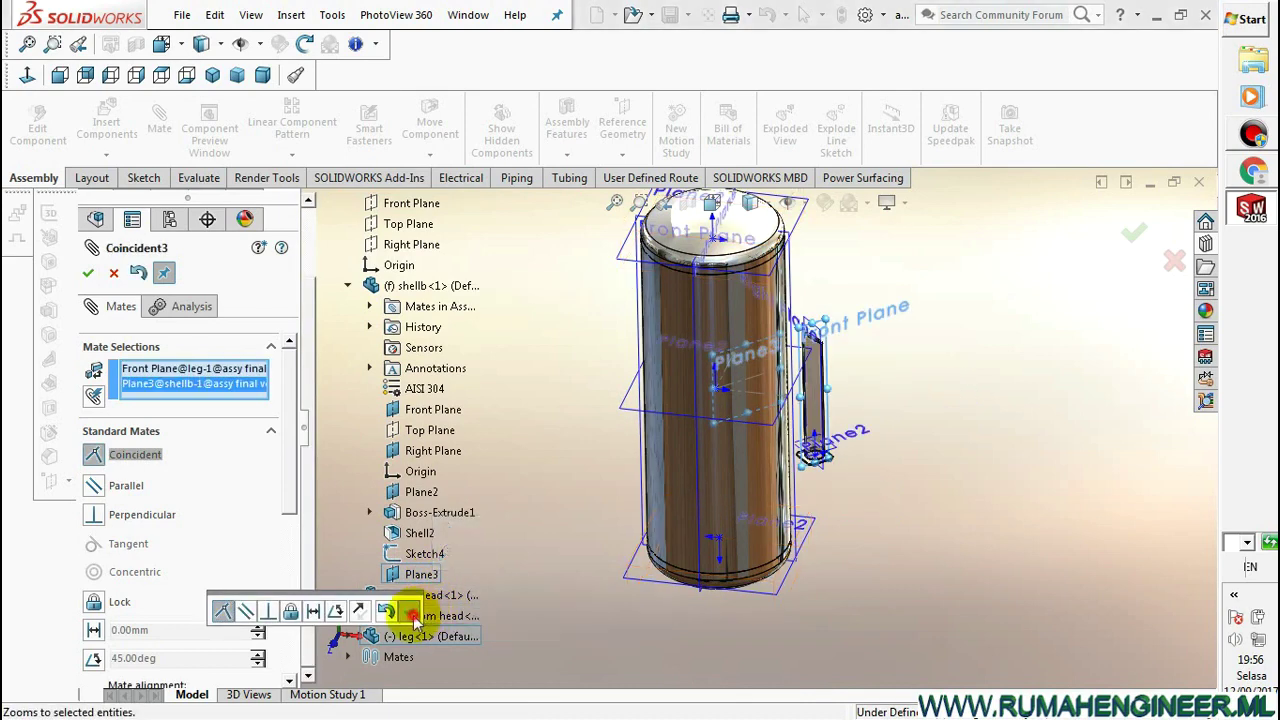
left_click(409, 610)
scroll(608, 496, "down", 2)
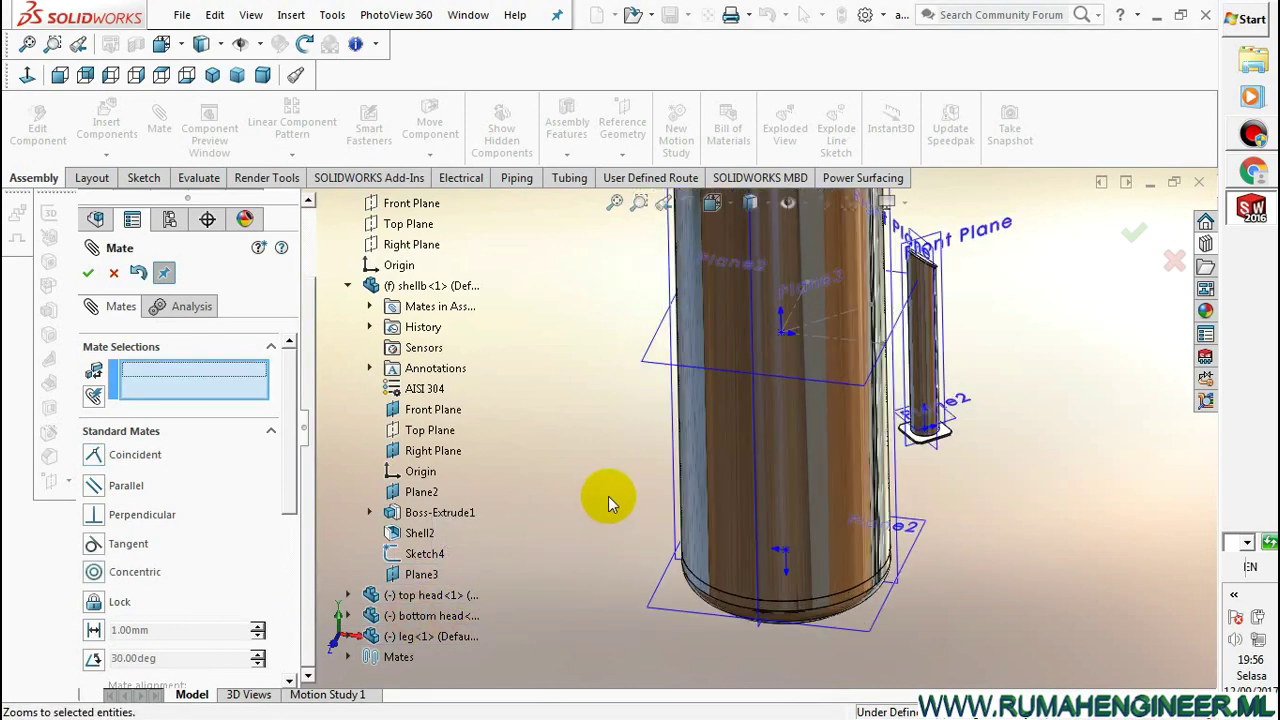
left_click(88, 273)
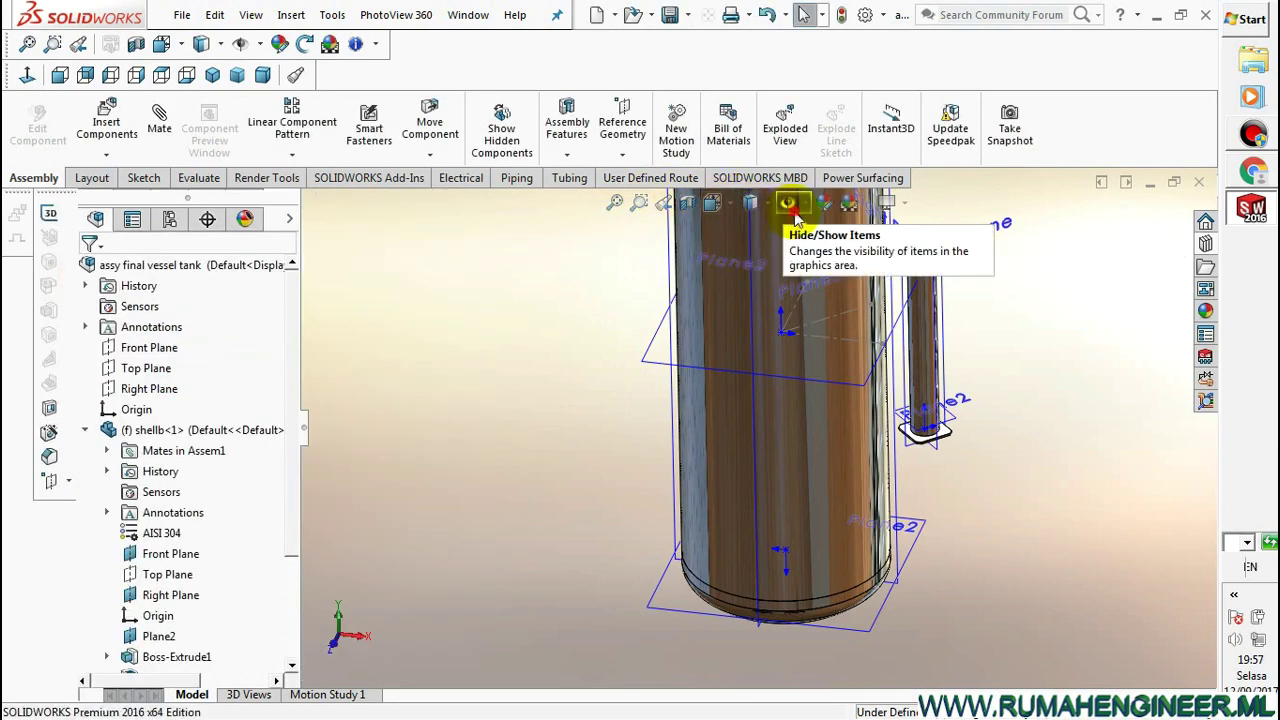
Hide the planes and select the leg's foot face and the assembly Top Plane for a mate
left_click(789, 203)
left_click(789, 230)
left_click(538, 302)
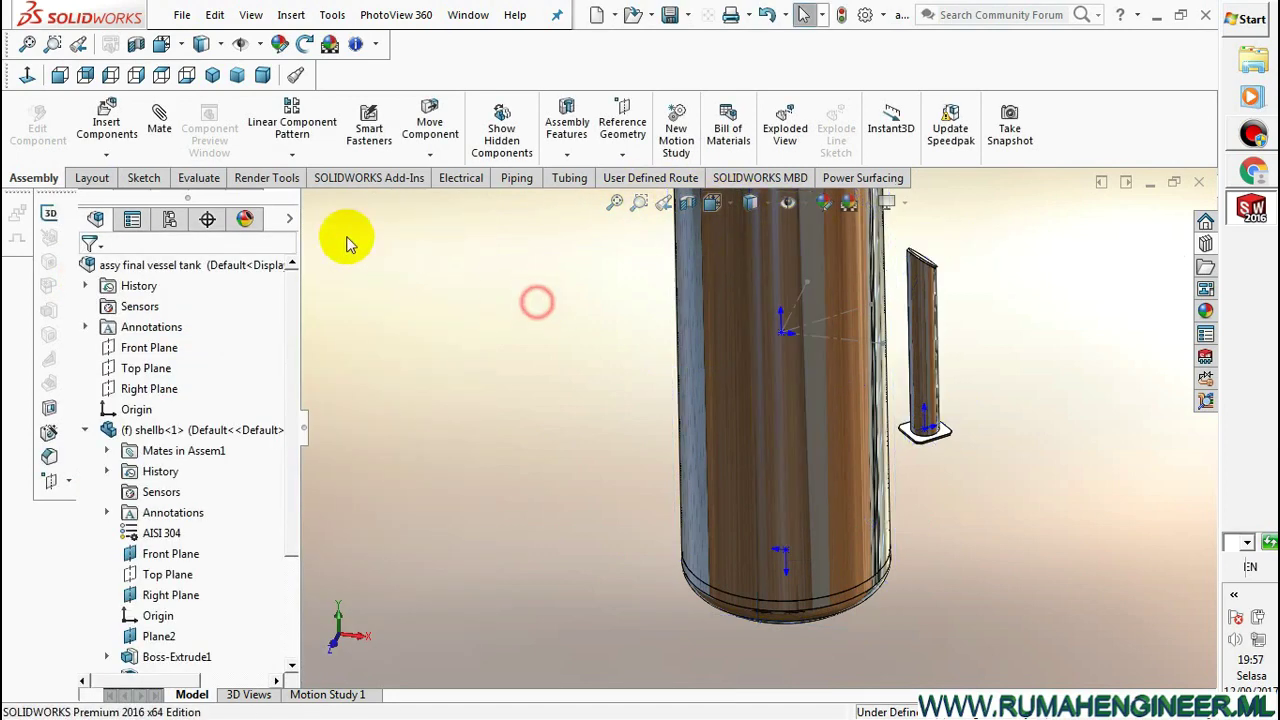
scroll(920, 363, "down", 2)
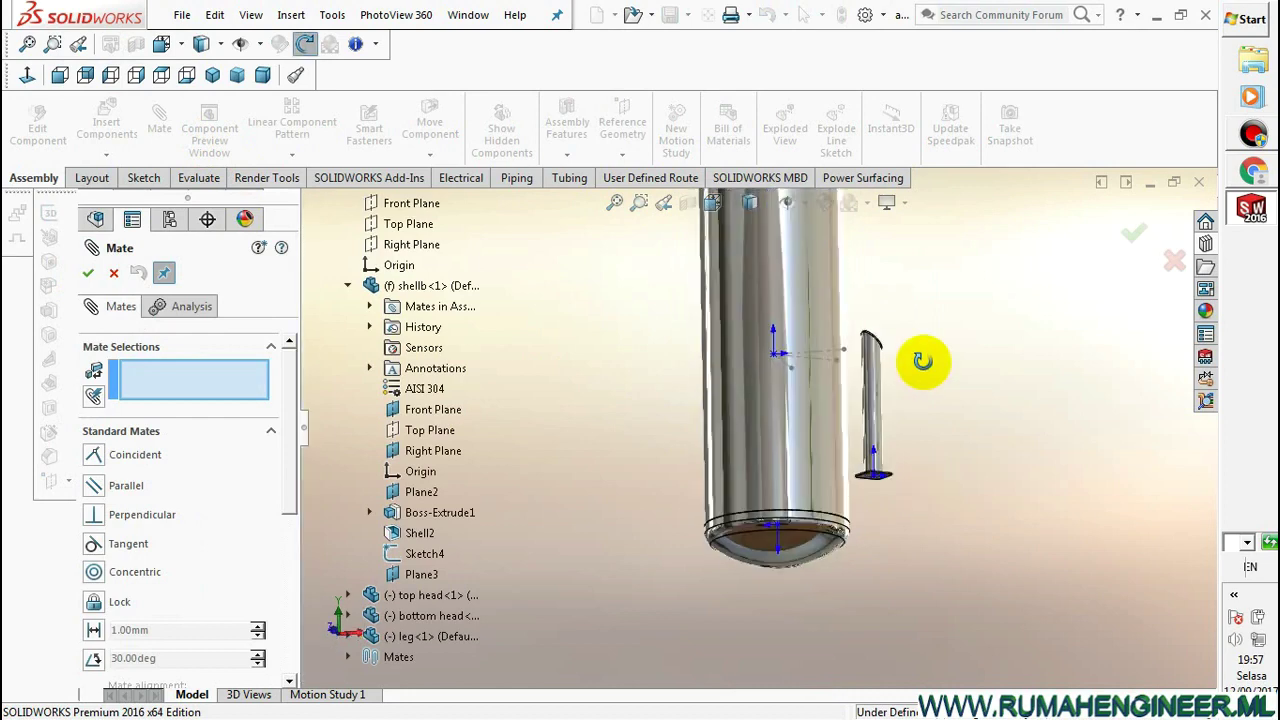
scroll(871, 506, "down", 5)
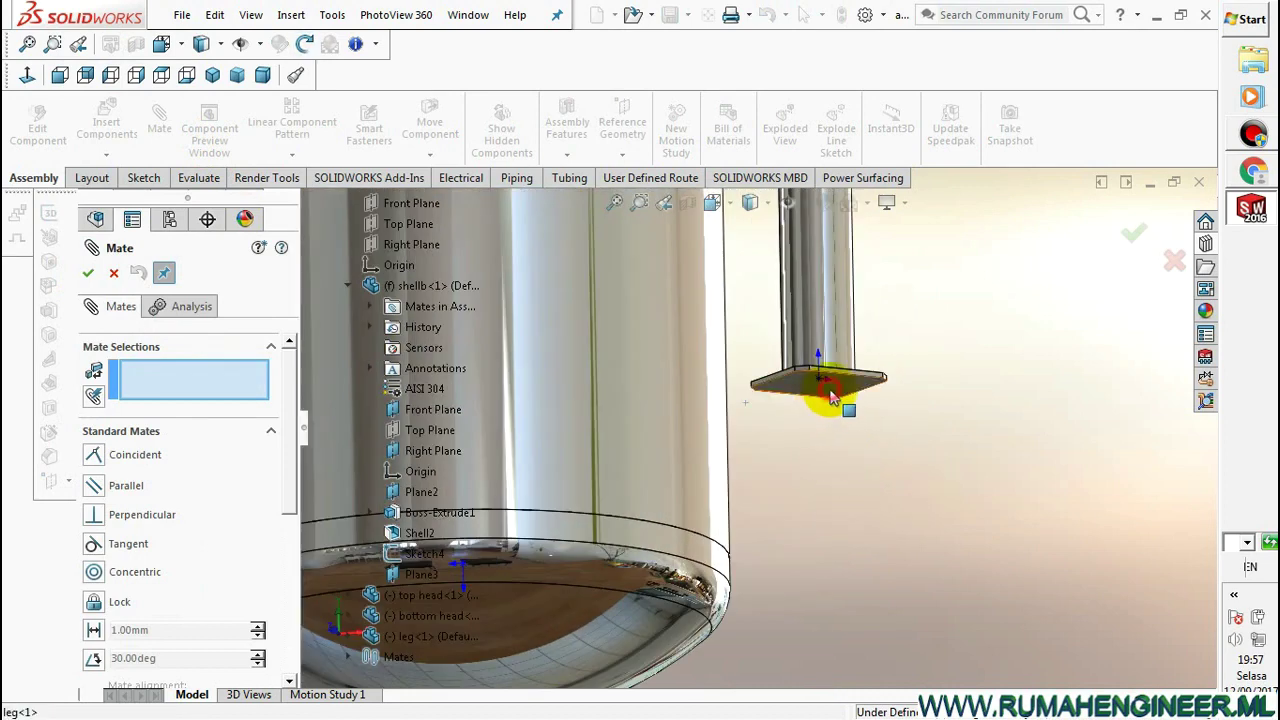
left_click(830, 397)
scroll(875, 477, "up", 2)
scroll(875, 477, "up", 1)
scroll(875, 477, "up", 1)
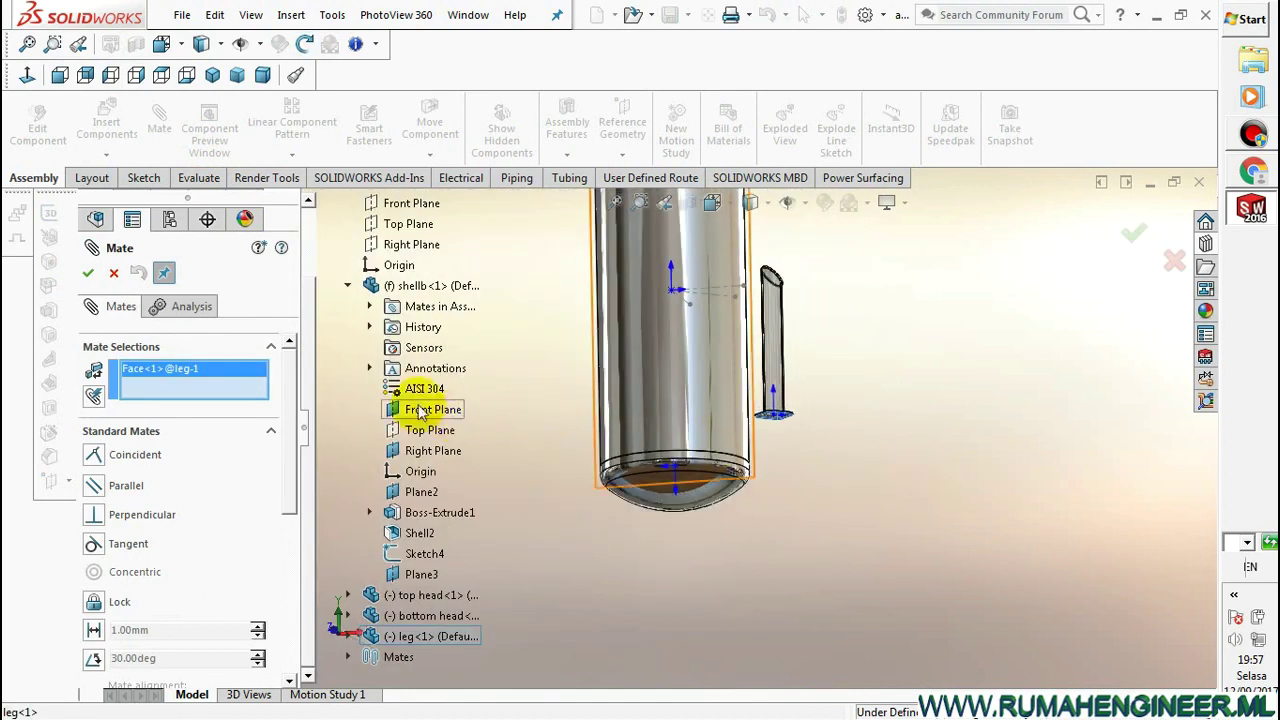
scroll(466, 277, "up", 3)
scroll(466, 277, "up", 1)
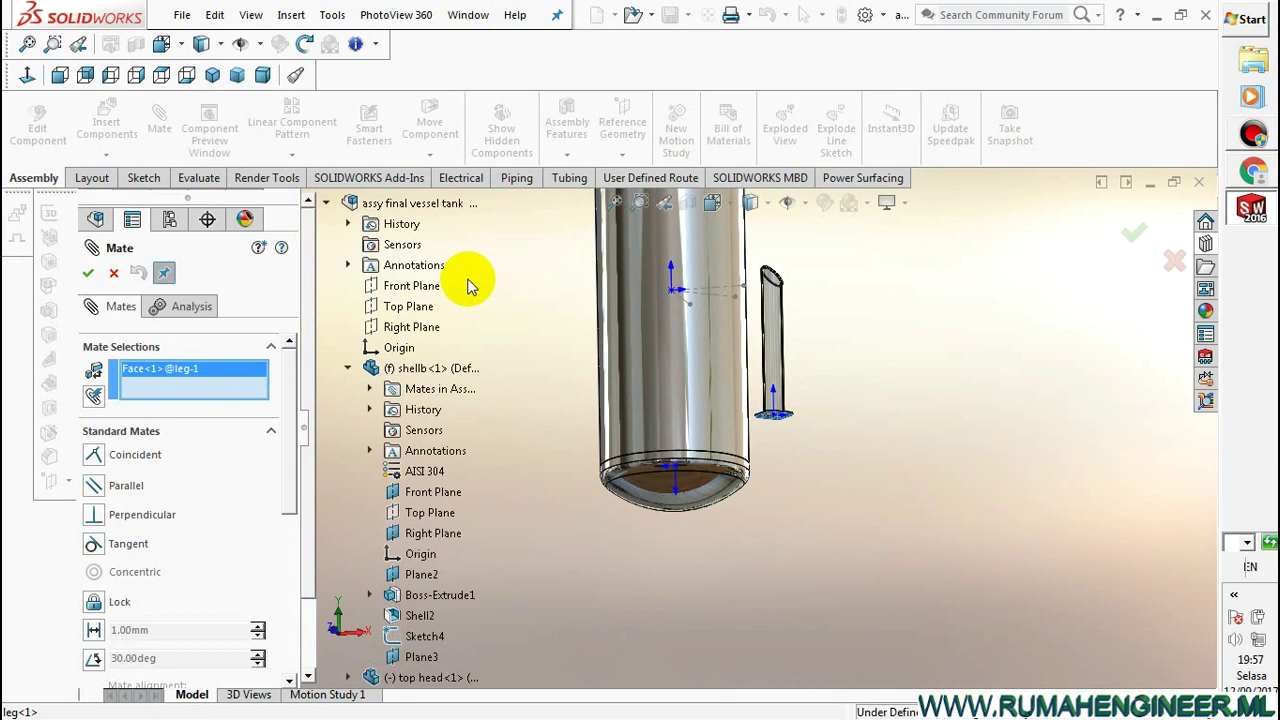
left_click(425, 307)
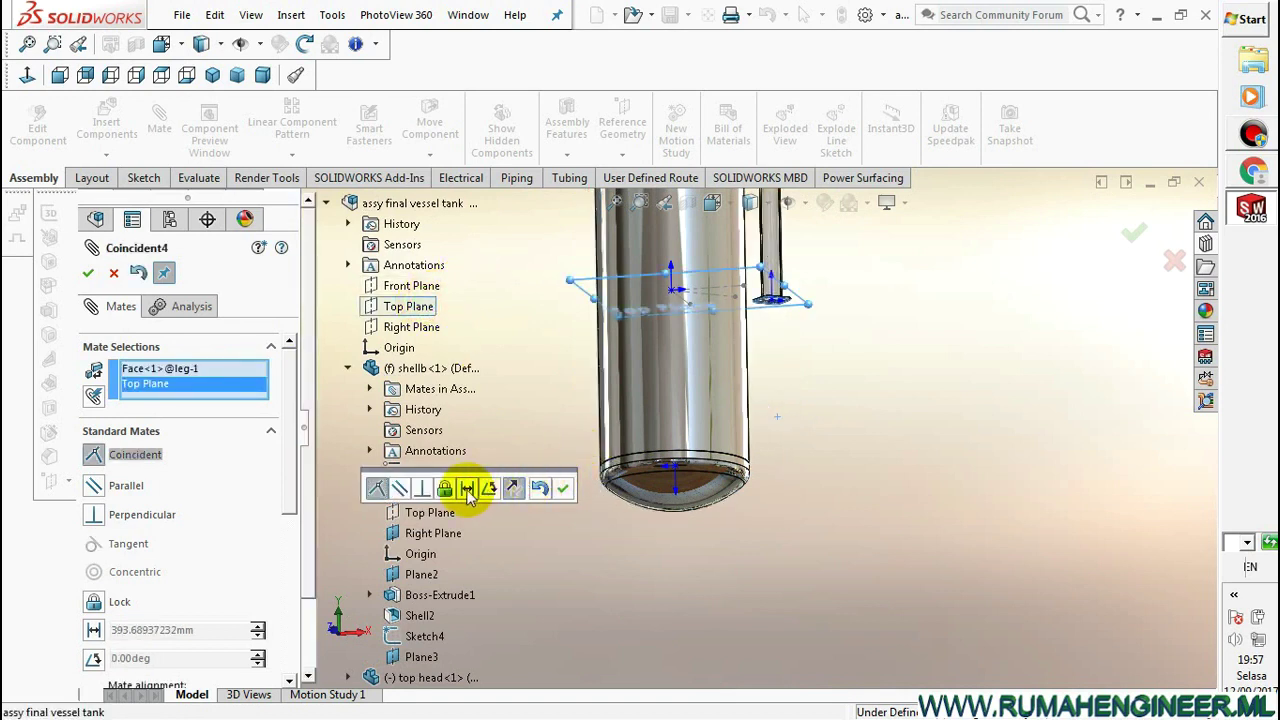
Make it a 400 mm distance mate, viewed from the Front
left_click(467, 490)
left_click(712, 203)
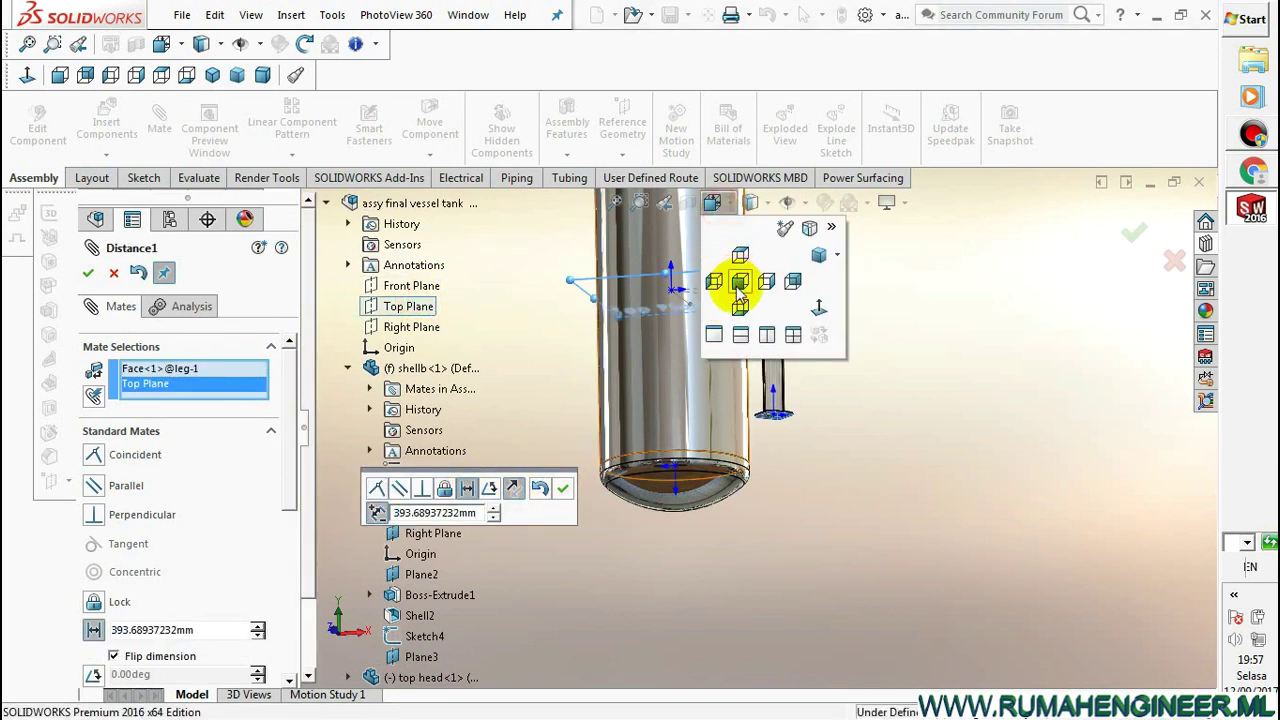
left_click(739, 284)
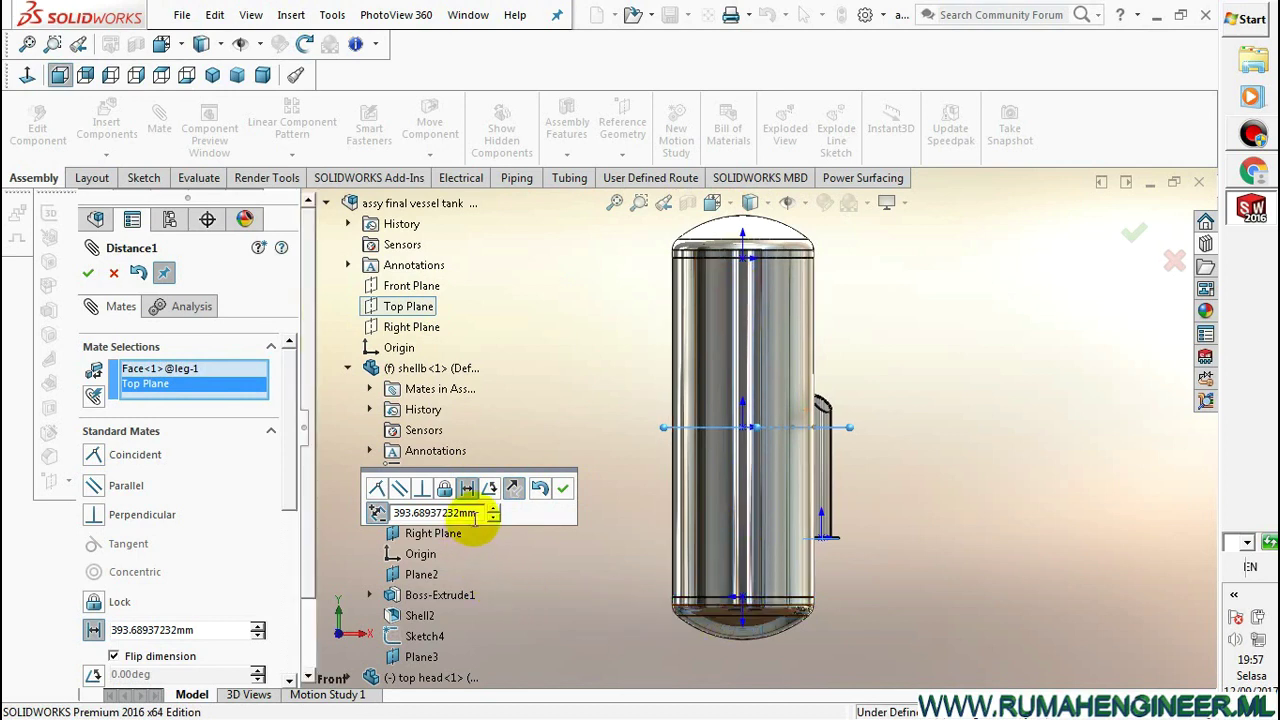
left_click_drag(474, 516, 378, 512)
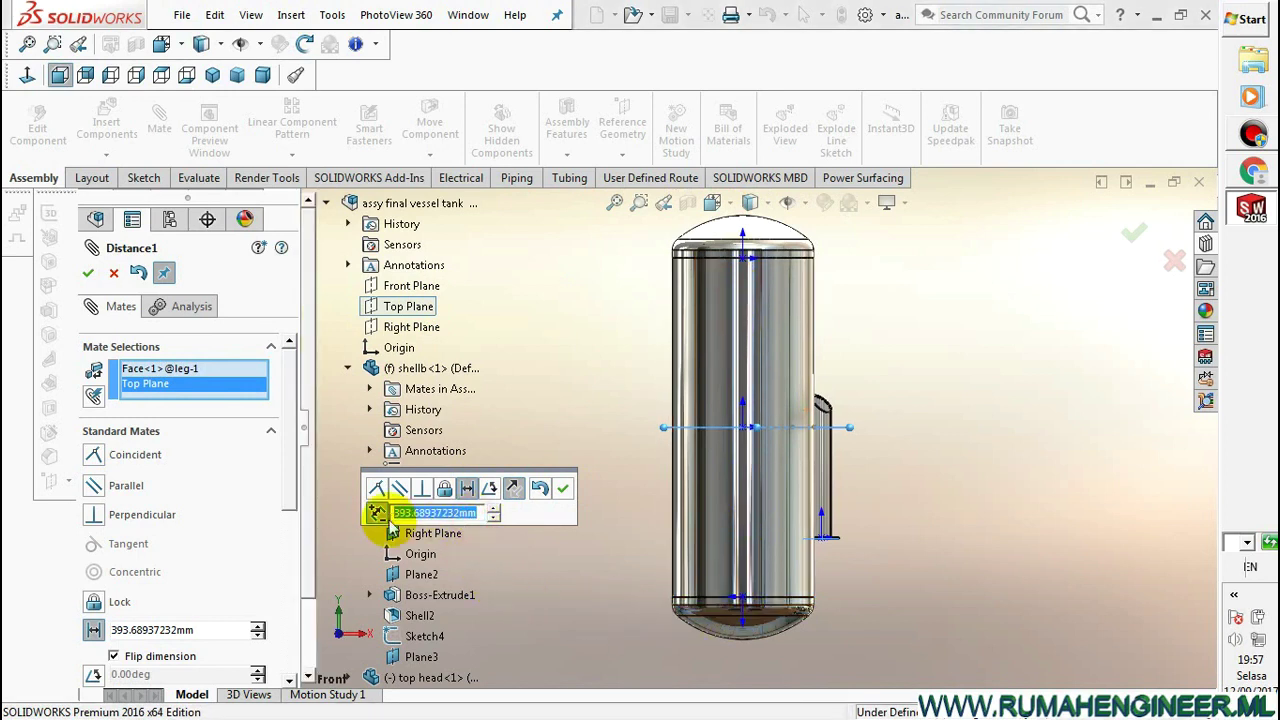
type("400")
key("Return")
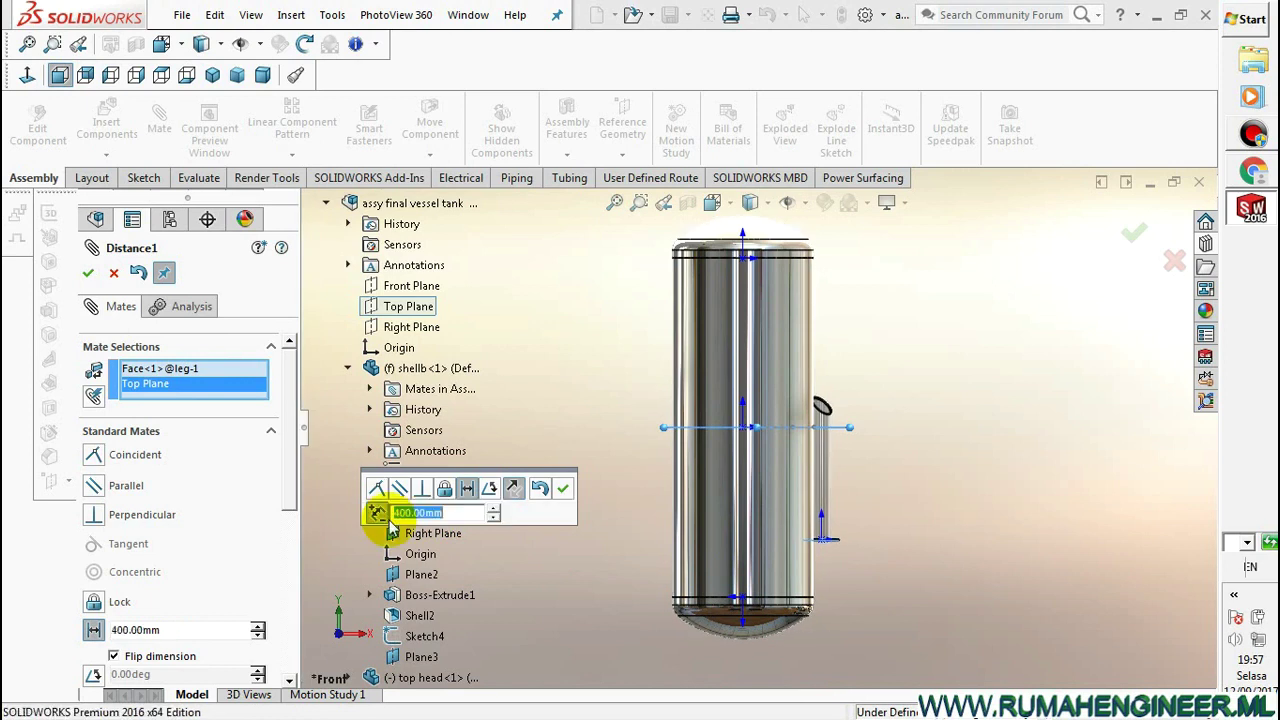
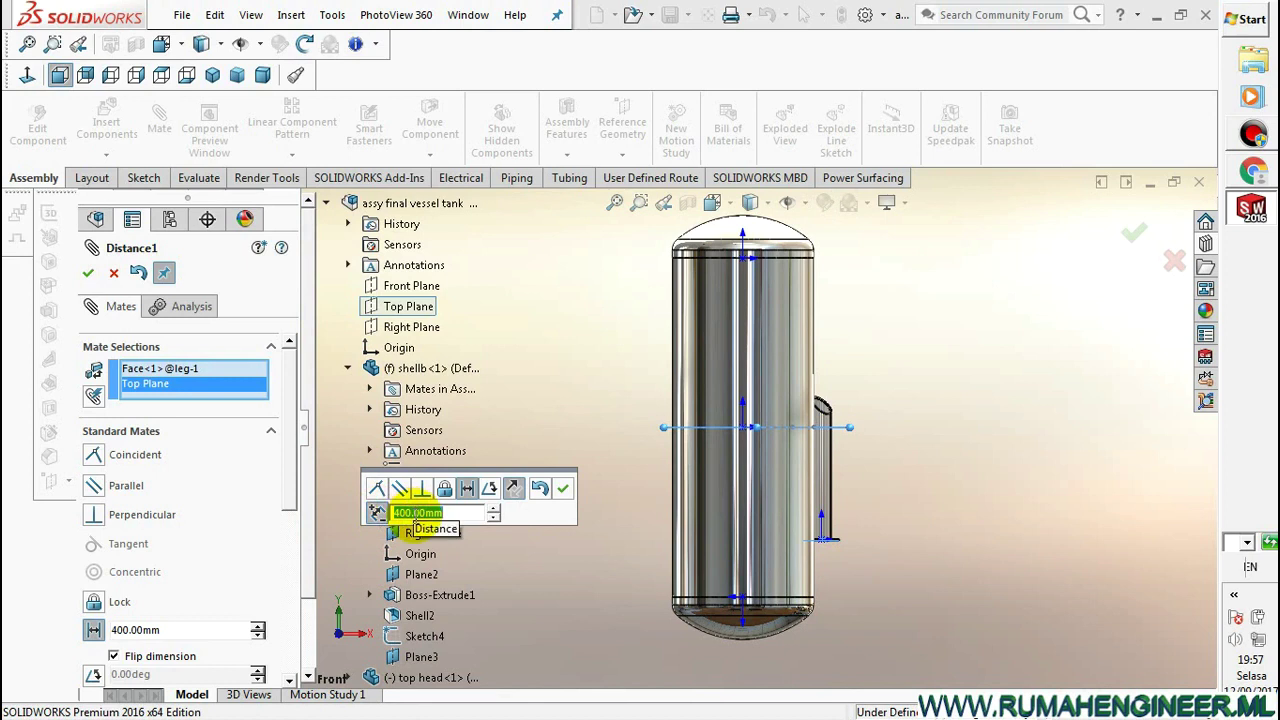
Set the leg-to-Top Plane distance mate to 1000 mm after trying 800 and 1200
type("0")
key("Return")
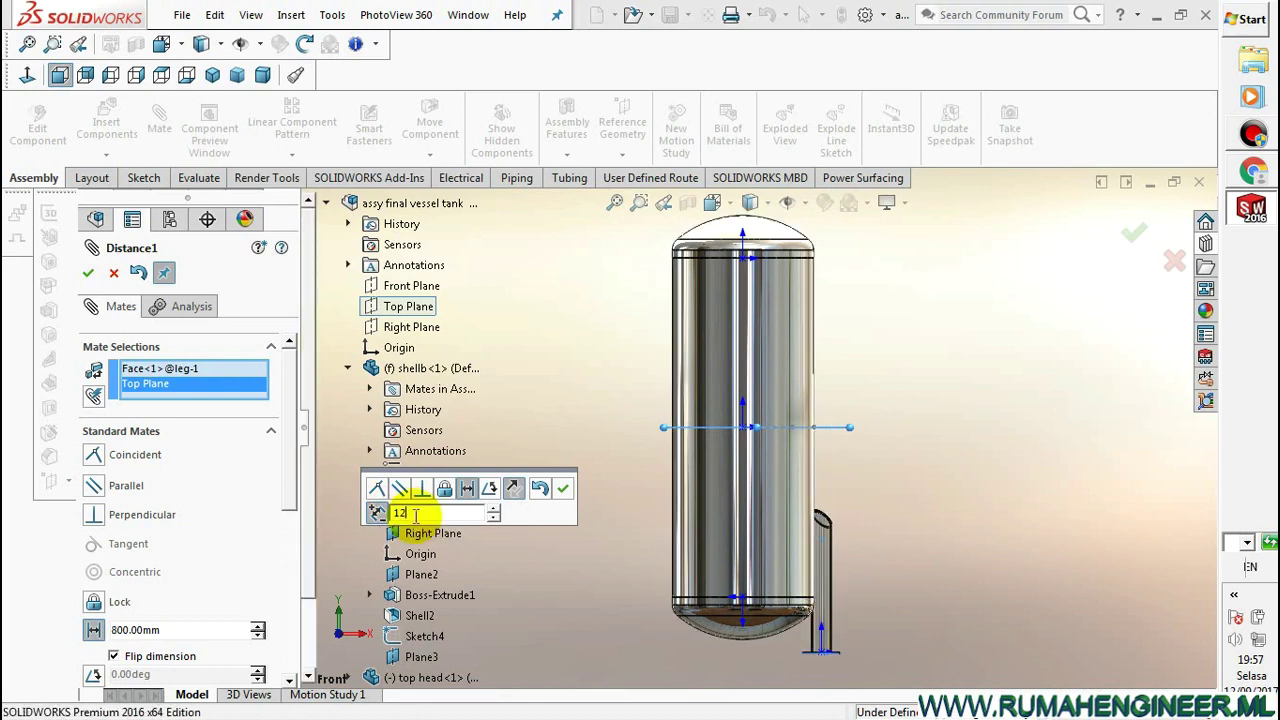
key("Return")
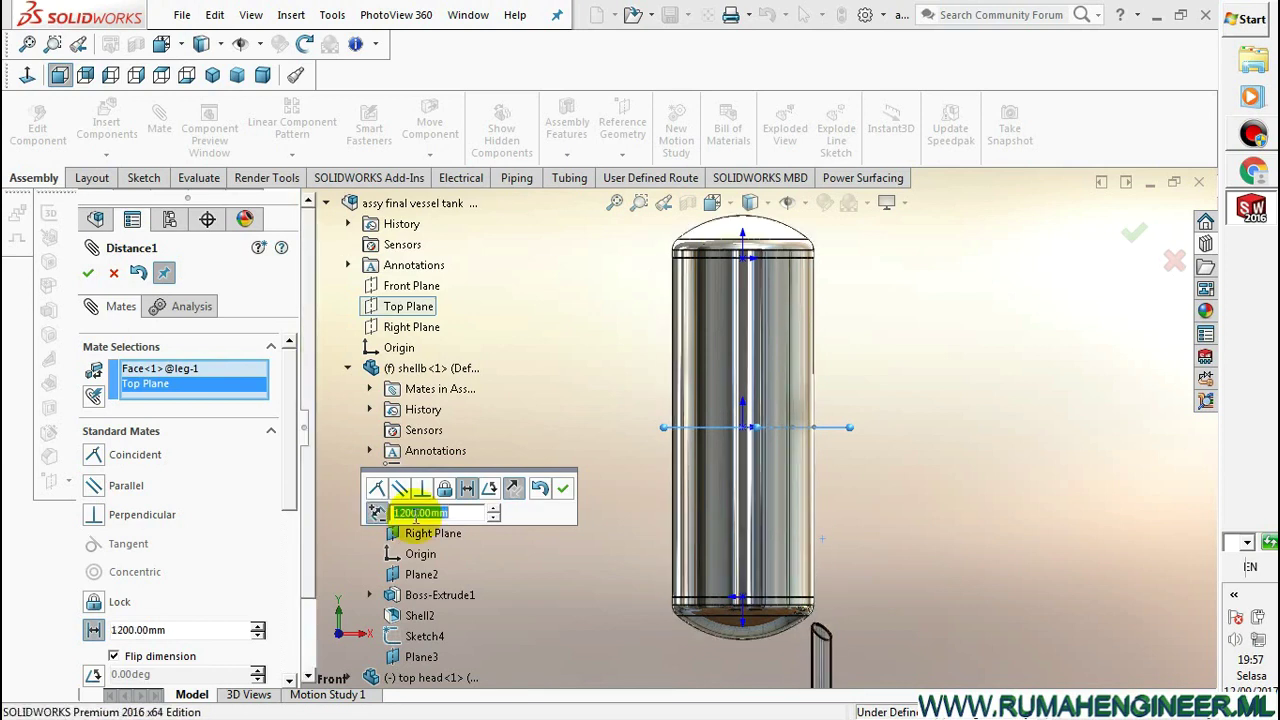
type("1000")
key("Return")
scroll(893, 534, "up", 2)
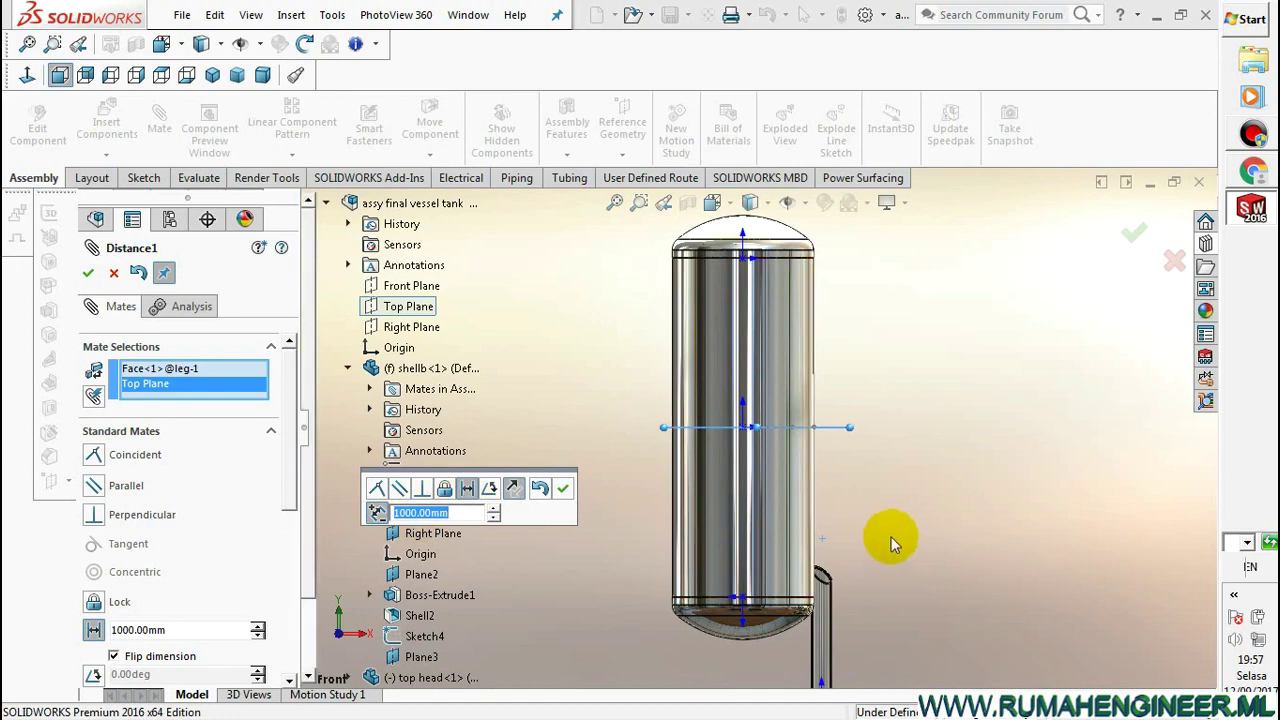
left_click(563, 488)
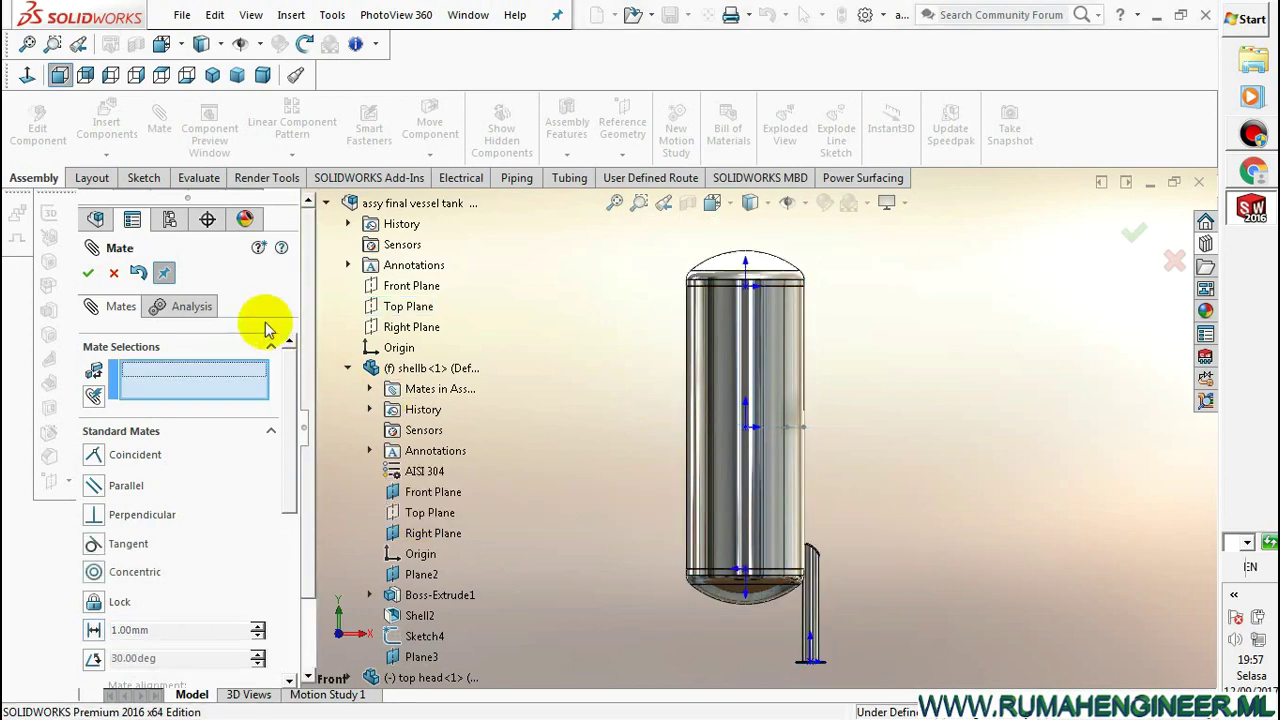
left_click(90, 276)
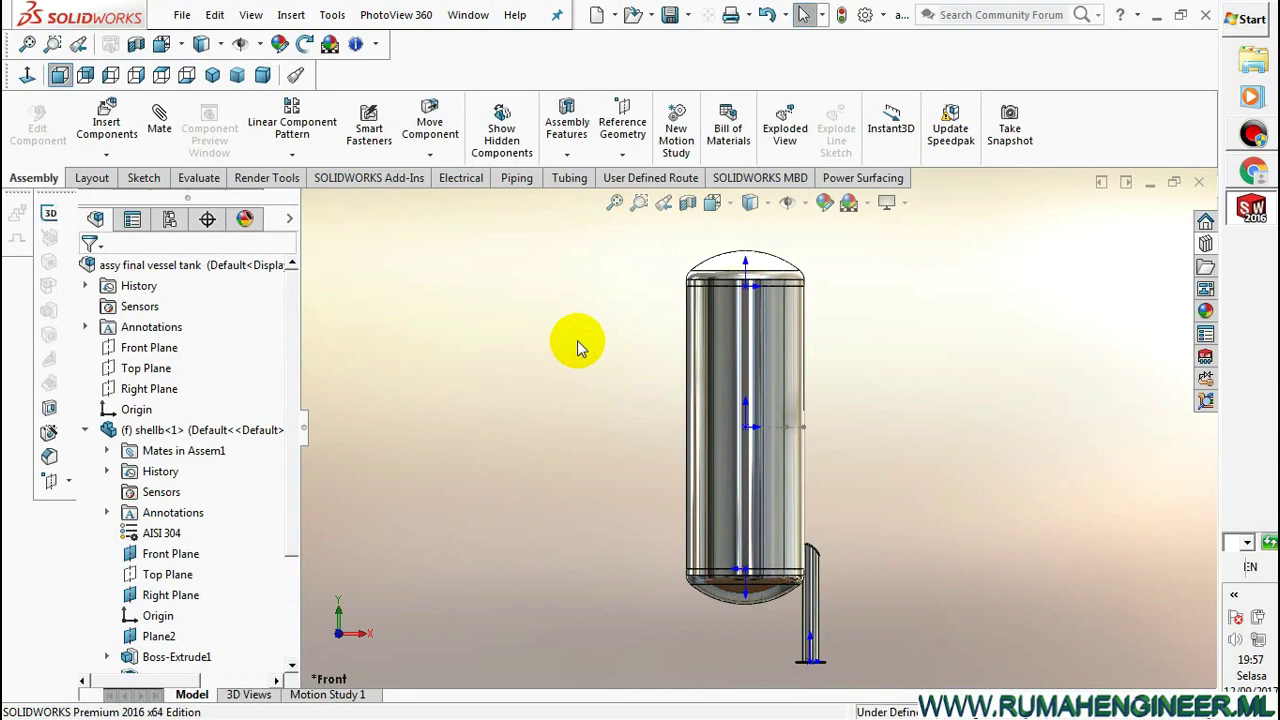
Mate the leg face tangent to the tank shell's cylindrical face
scroll(760, 510, "down", 4)
mouse_move(771, 508)
middle_mouse_down()
mouse_move(697, 577)
mouse_move(668, 586)
middle_mouse_up()
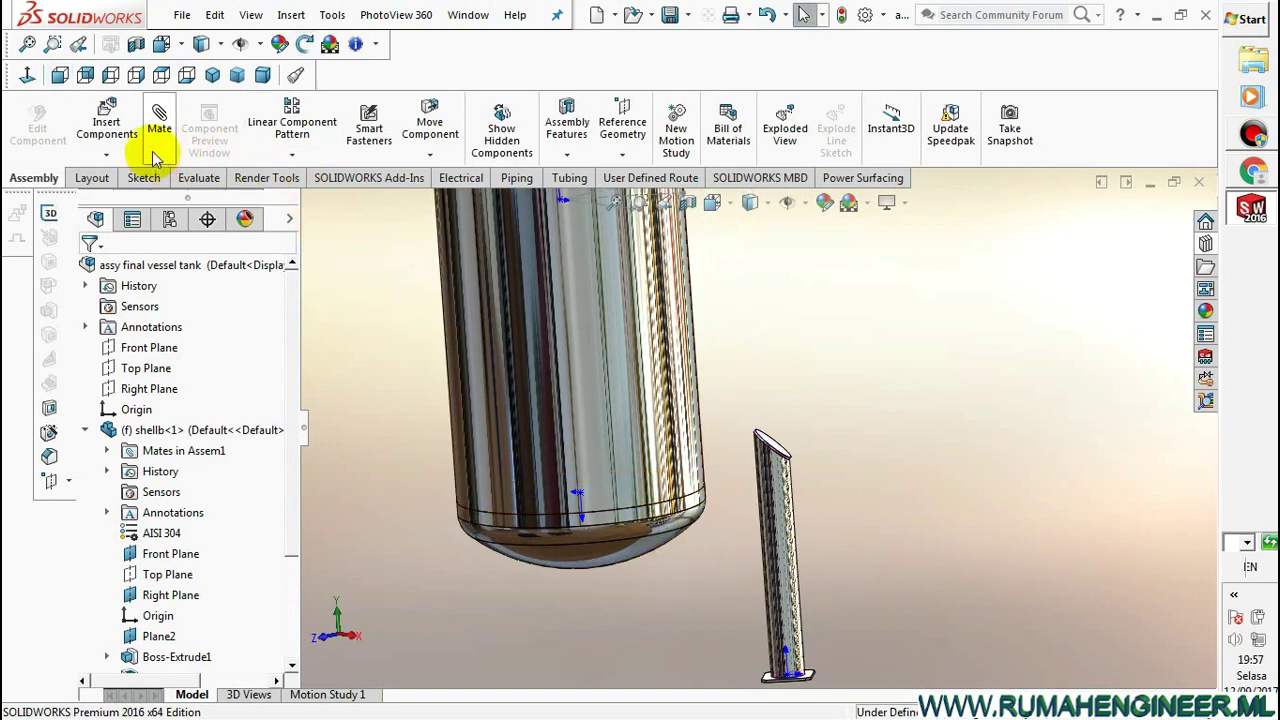
left_click(752, 520)
scroll(715, 500, "down", 2)
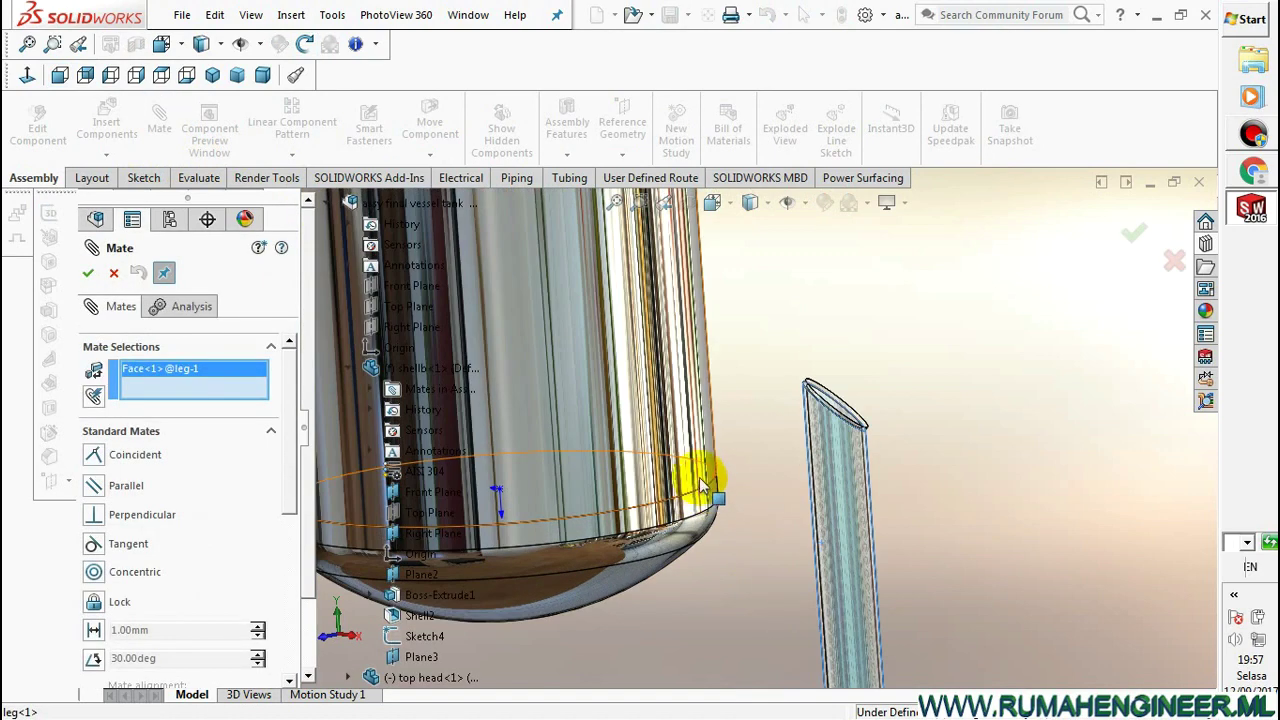
left_click(697, 443)
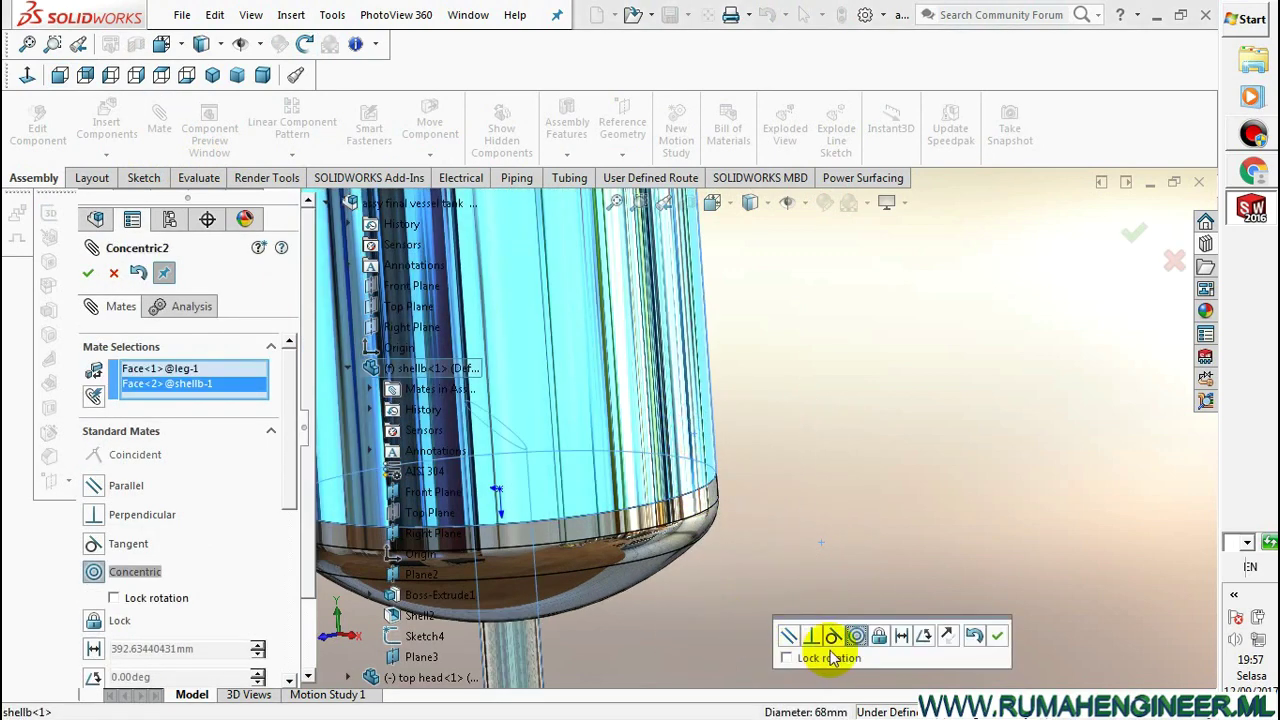
left_click(835, 642)
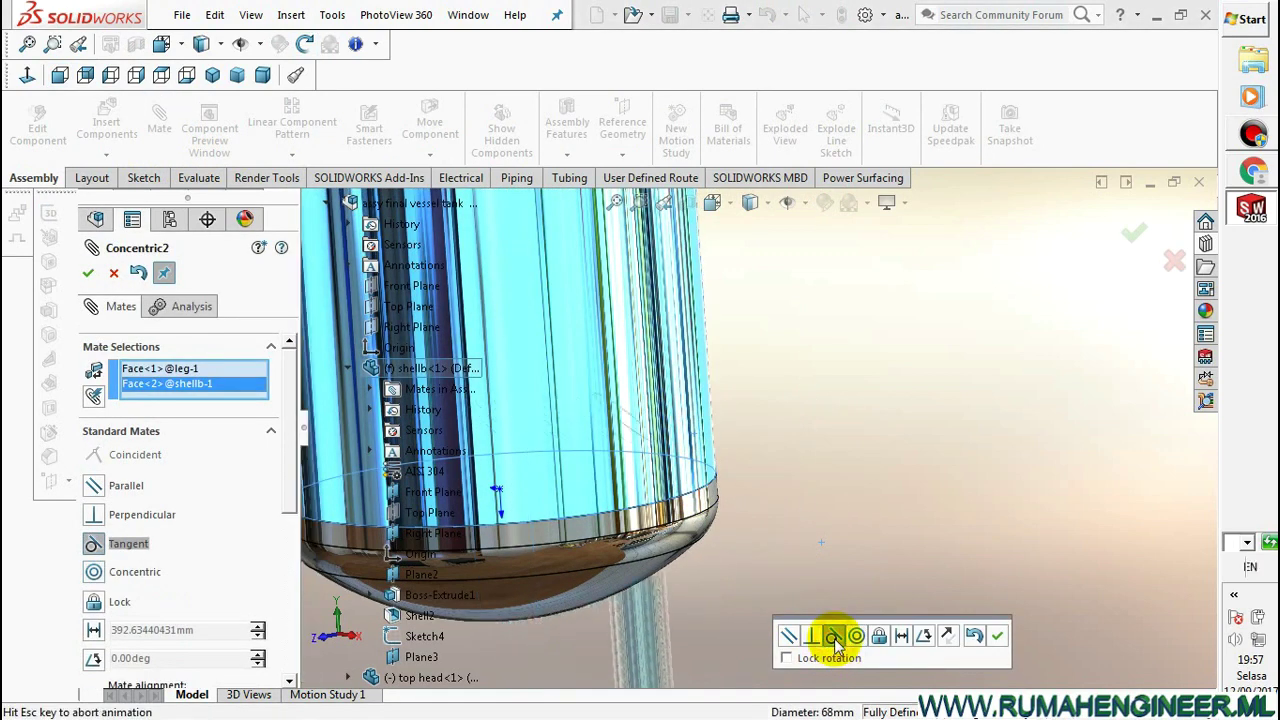
left_click(1000, 640)
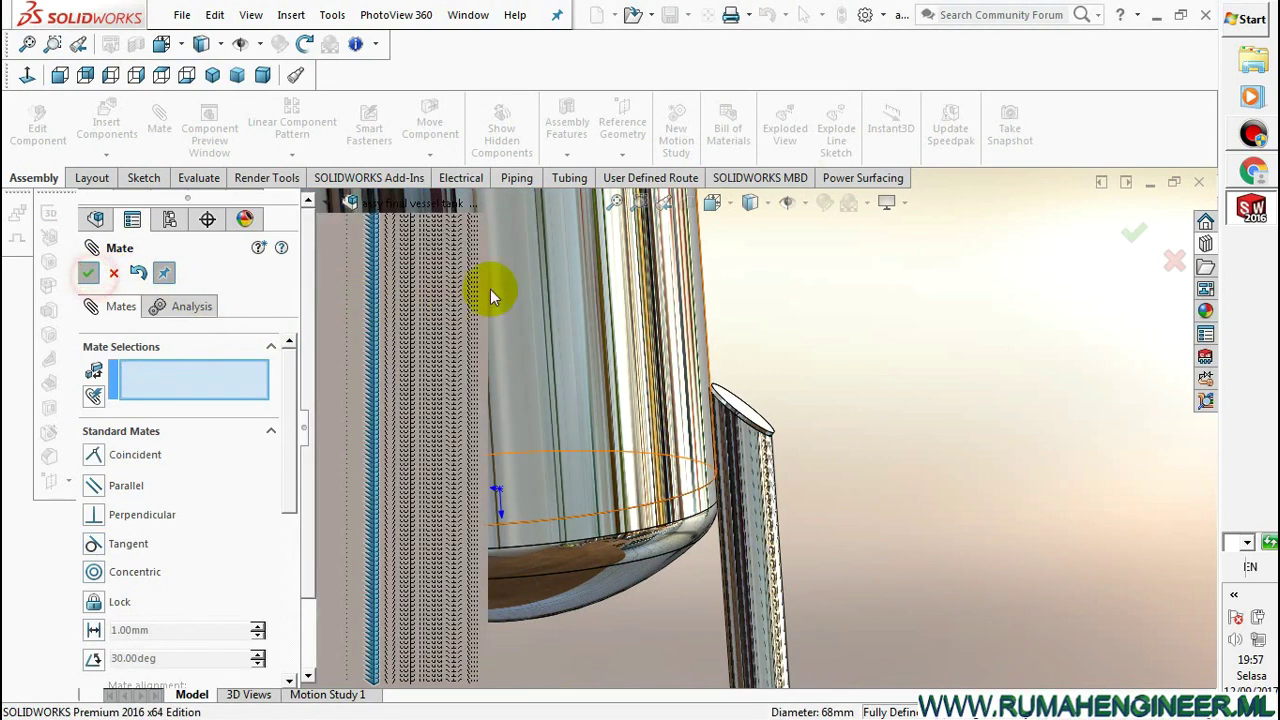
key("Escape")
Switch to the Top view and bring up the component pattern types
left_click(750, 202)
left_click(772, 290)
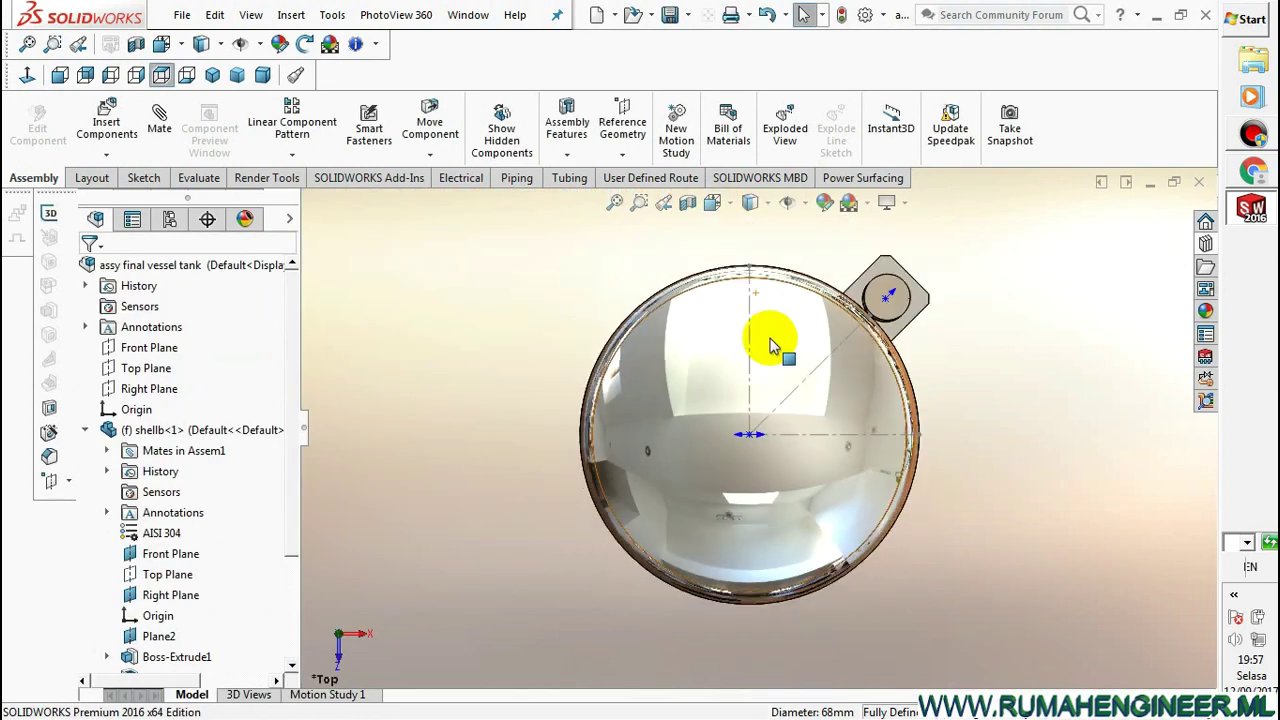
left_click(292, 155)
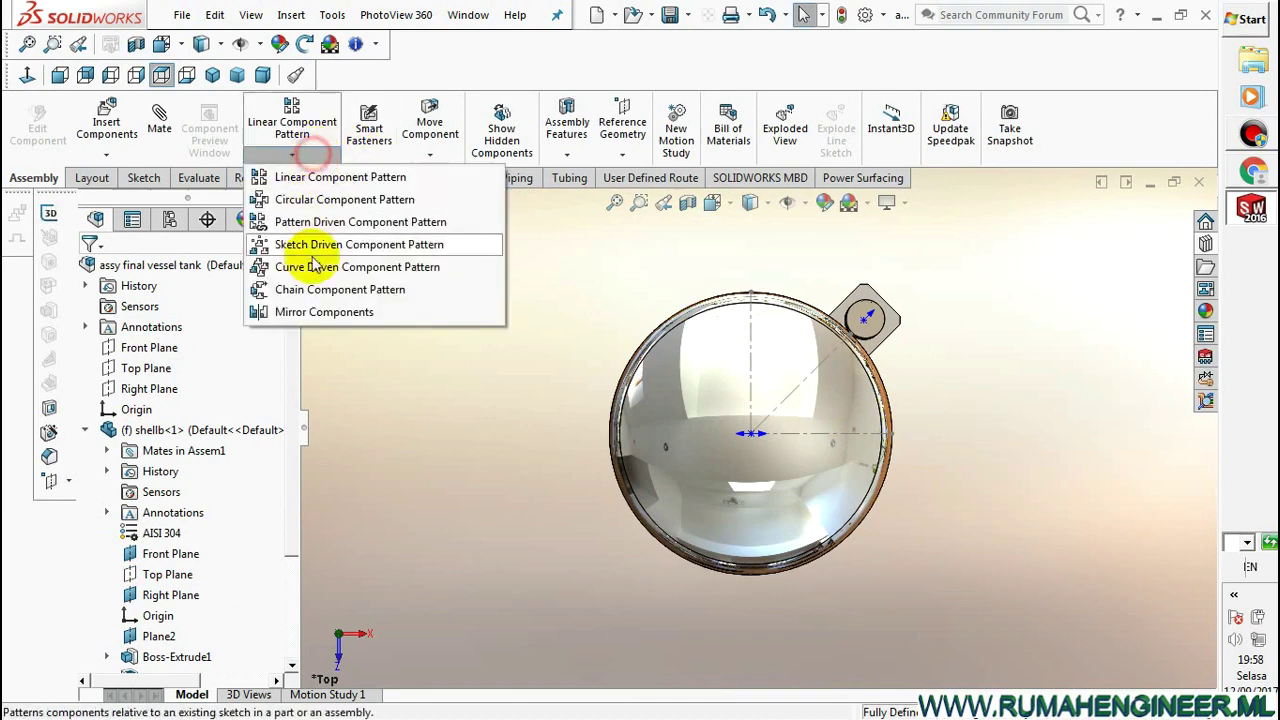
Create a circular component pattern of leg<1> about the shell face with 4 instances
left_click(340, 200)
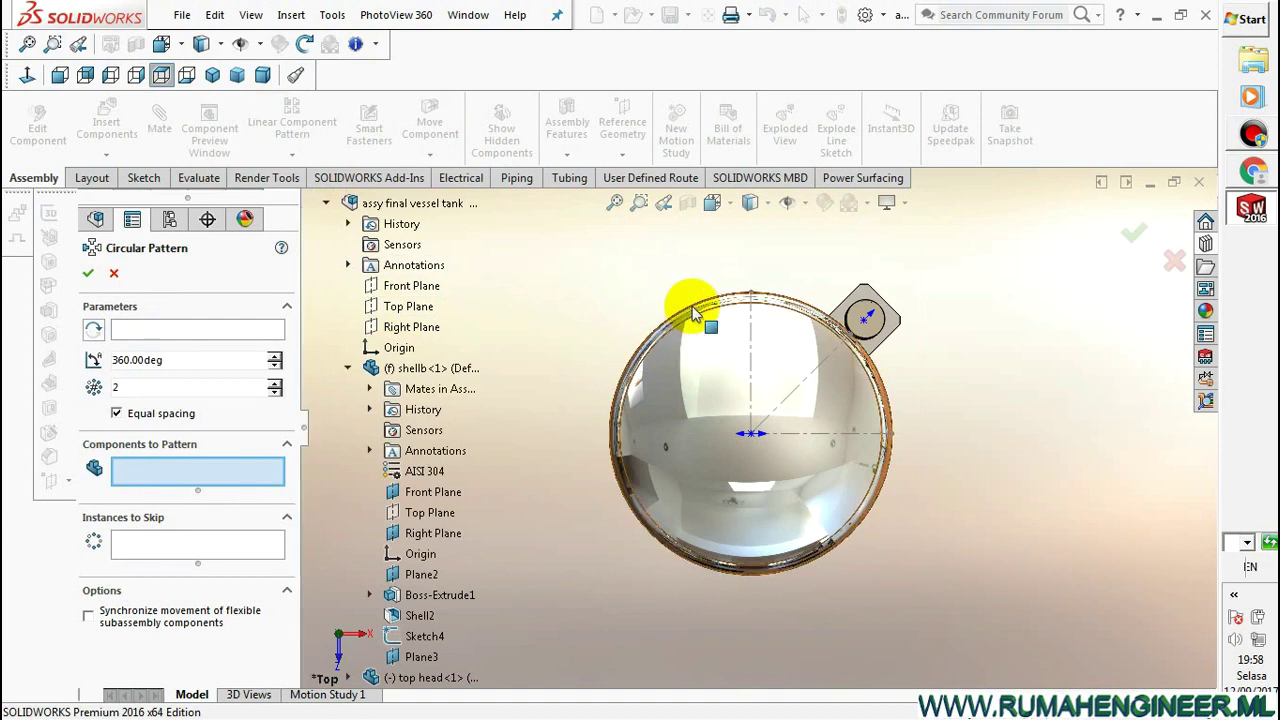
key("z")
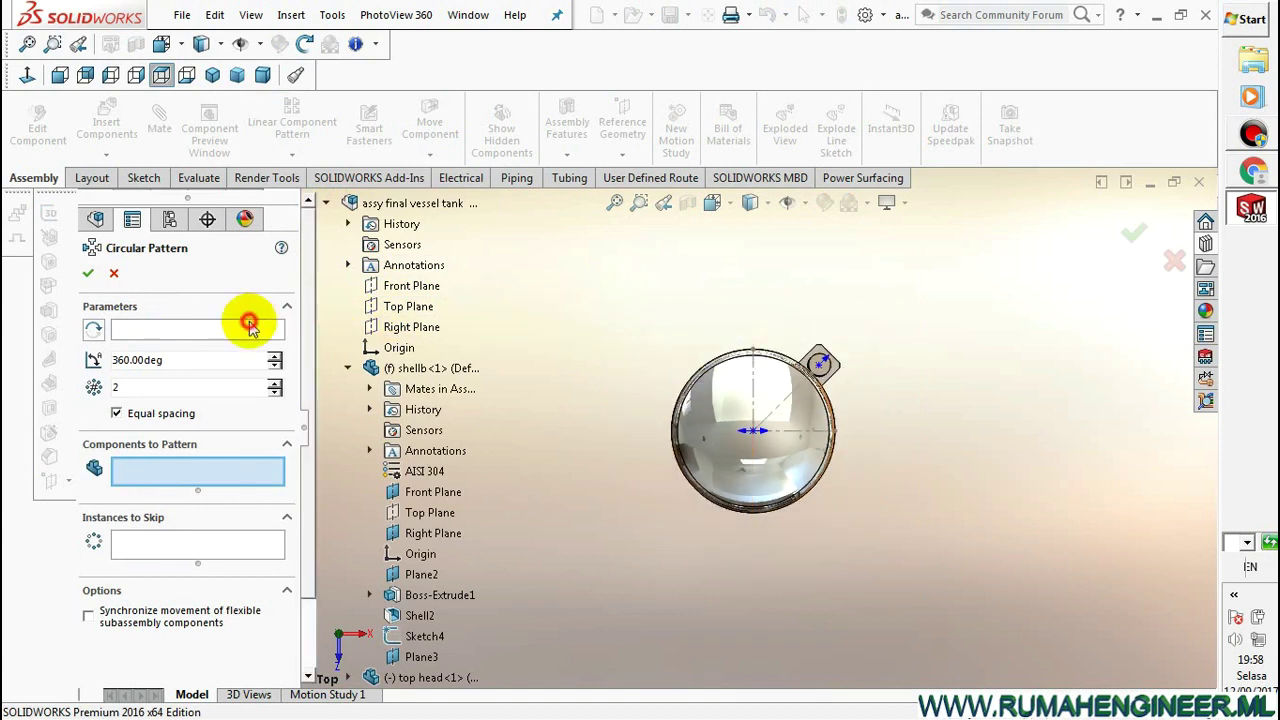
left_click(250, 329)
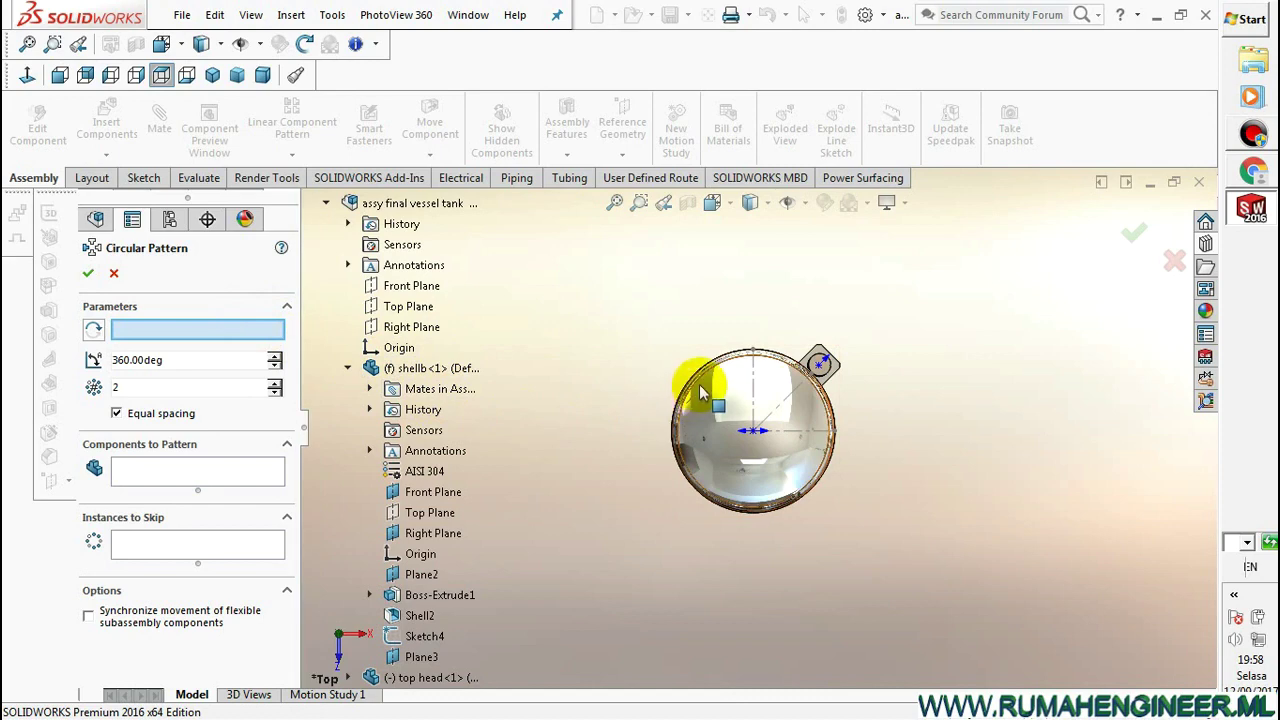
middle_click_drag(799, 552, 805, 470)
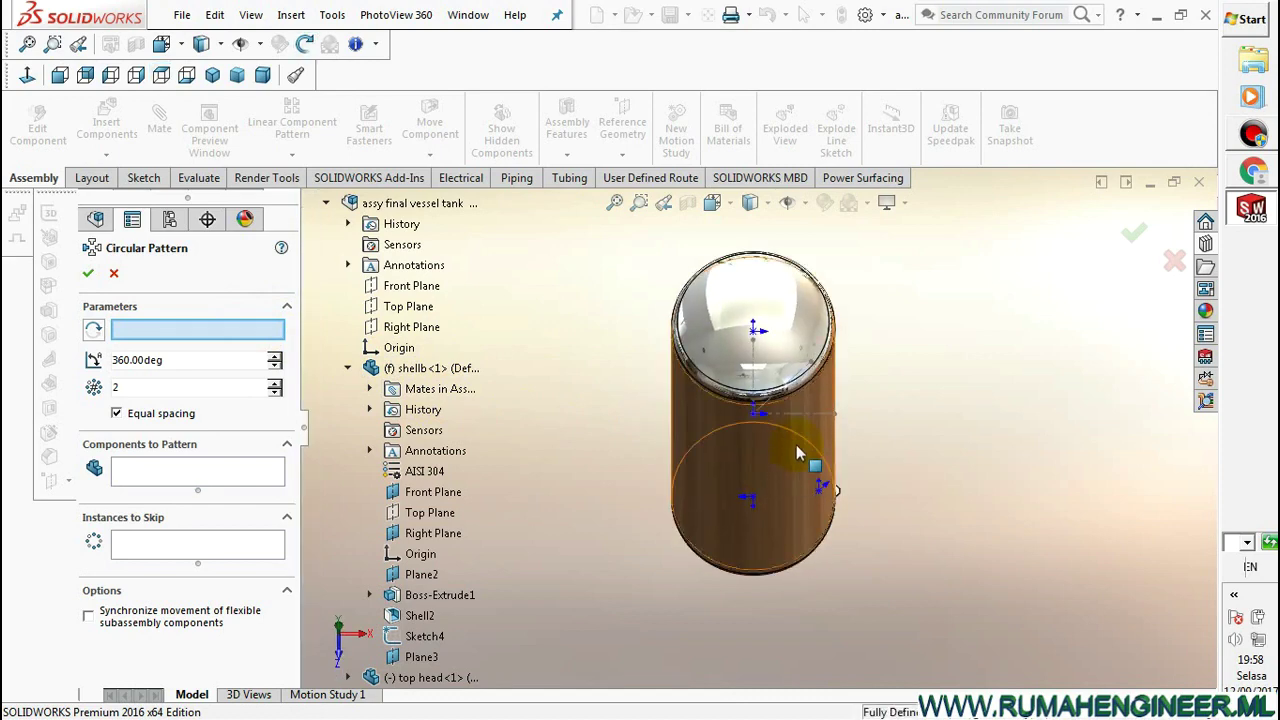
left_click(797, 453)
left_click(216, 478)
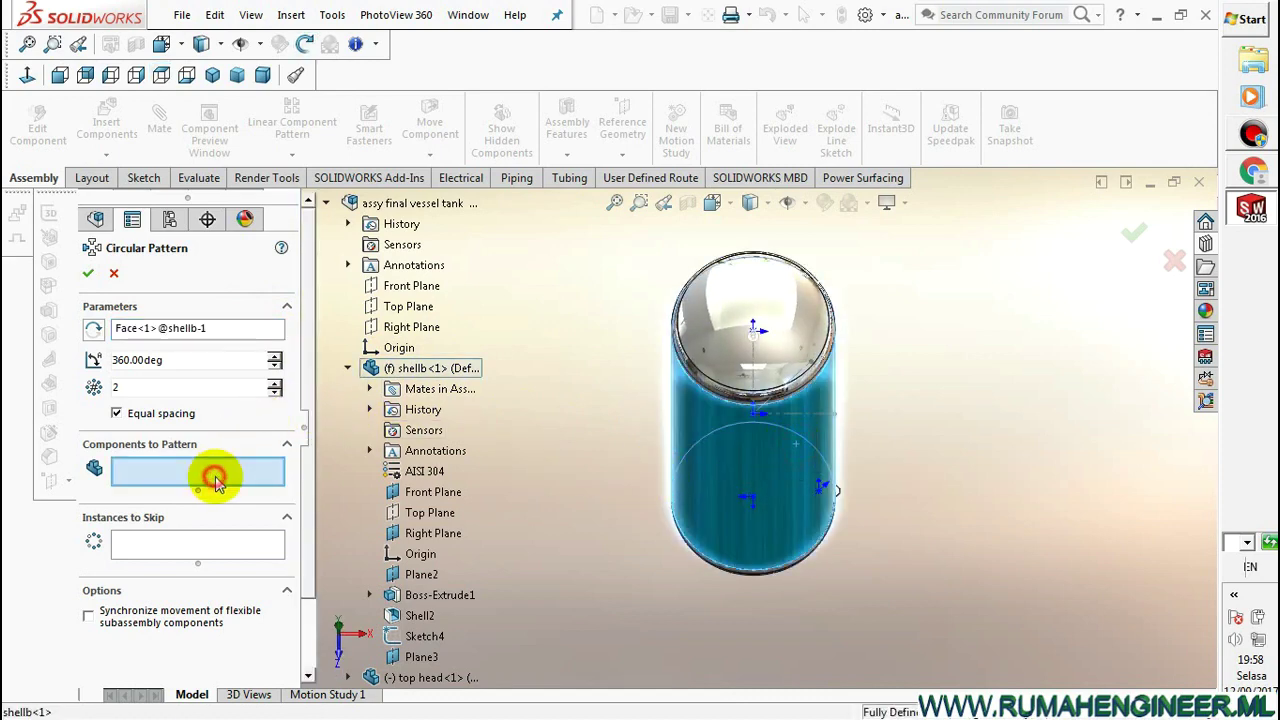
middle_click_drag(797, 524, 1029, 414)
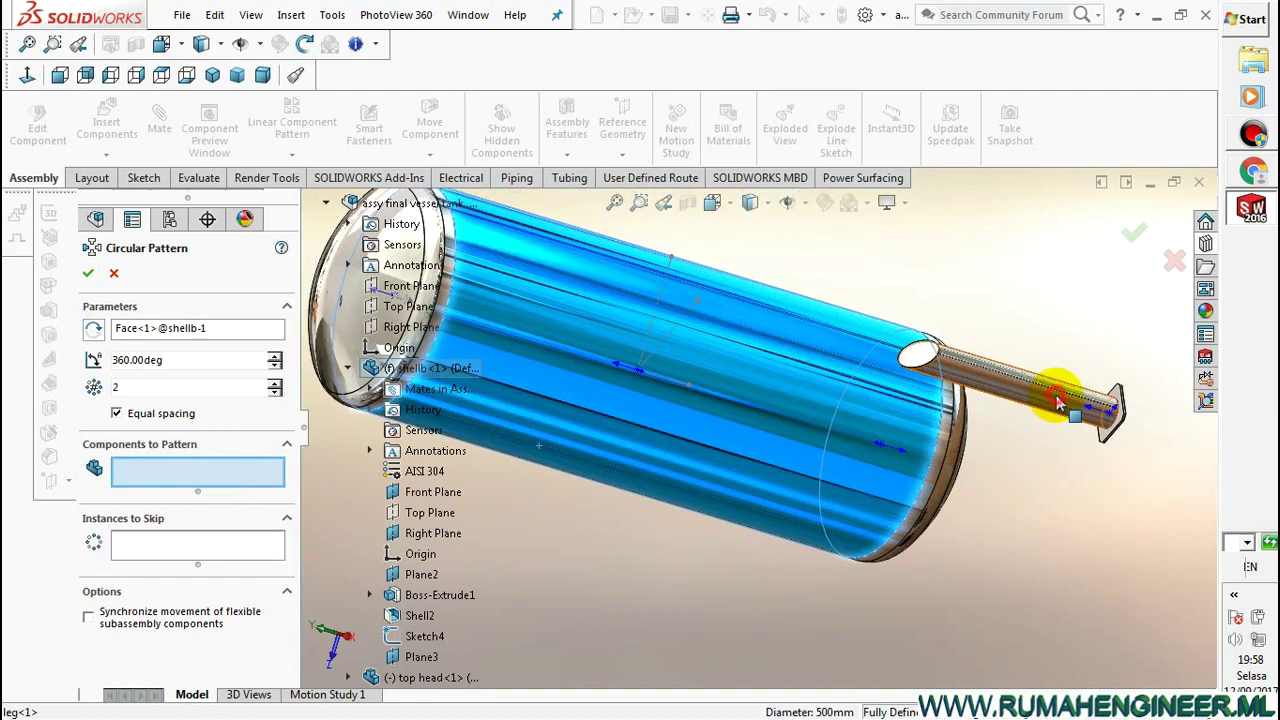
left_click(1005, 412)
scroll(961, 487, "up", 3)
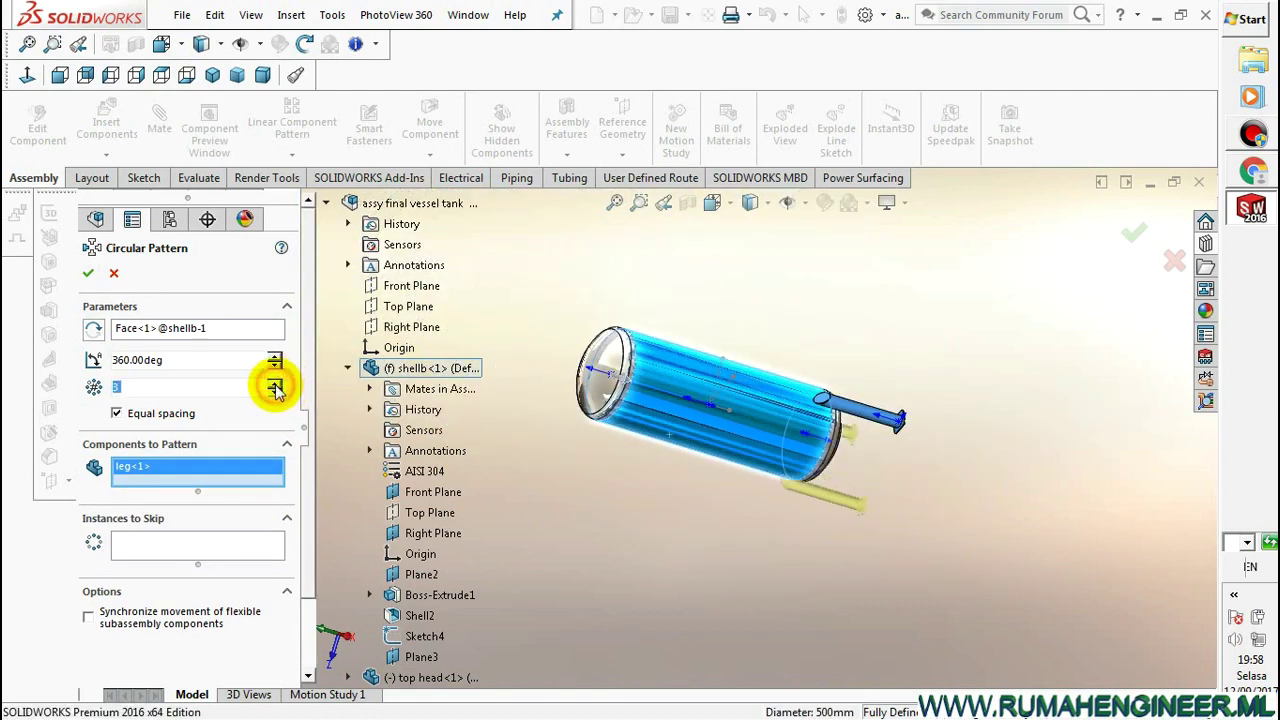
left_click(90, 272)
Show the tank in trimetric view with the reference axes hidden and inspect the legs
left_click(715, 205)
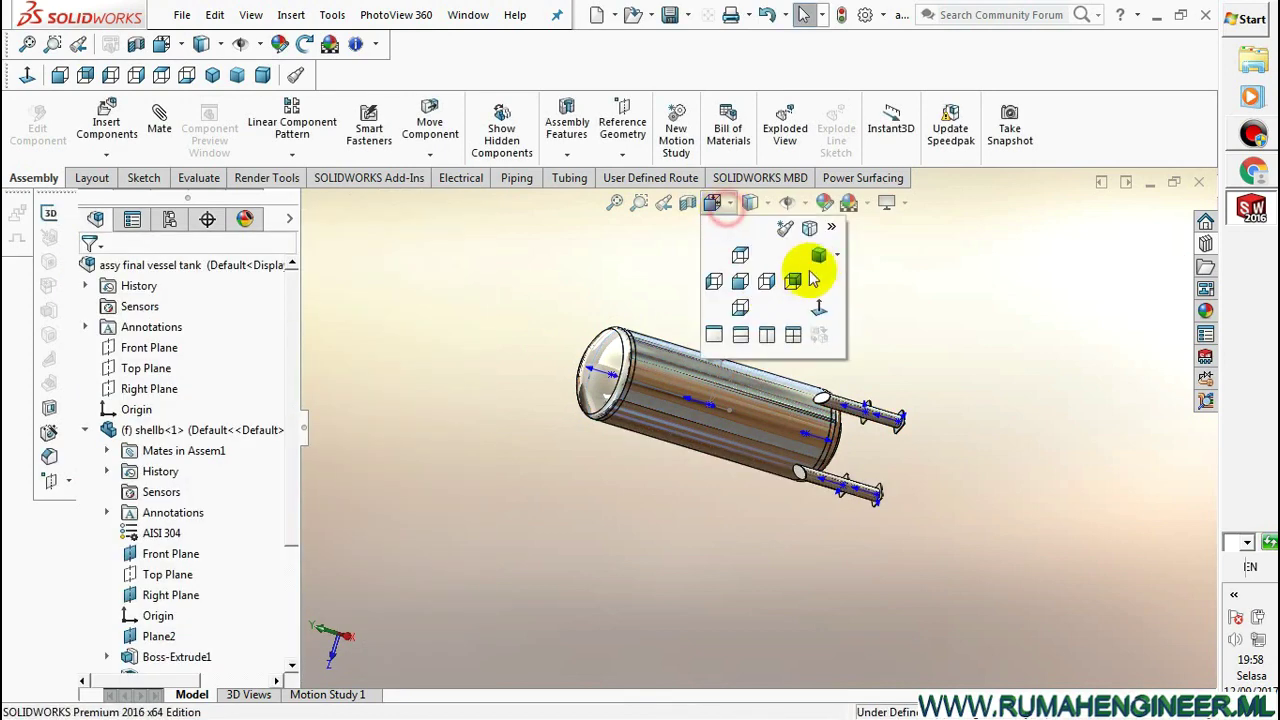
left_click(815, 262)
left_click(788, 203)
left_click(790, 310)
scroll(783, 557, "down", 5)
mouse_move(783, 557)
middle_mouse_down()
mouse_move(610, 573)
mouse_move(737, 531)
mouse_move(823, 429)
middle_mouse_up()
scroll(823, 432, "up", 5)
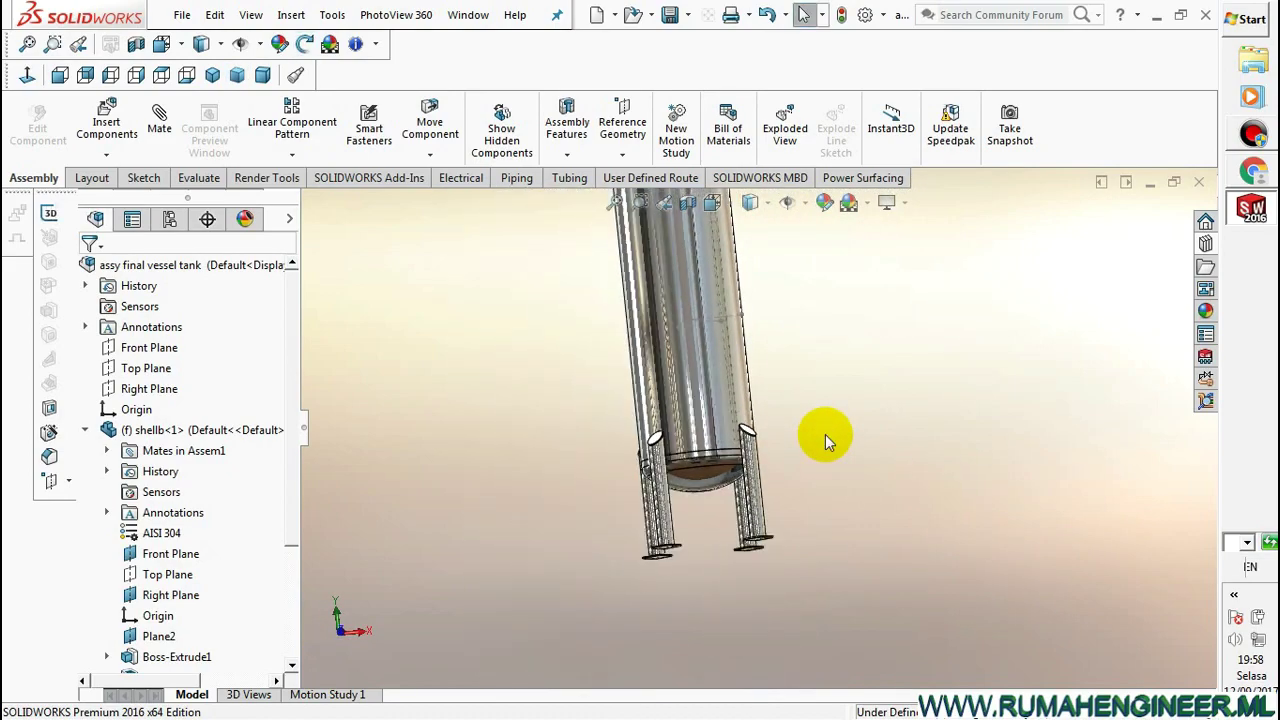
scroll(823, 434, "up", 2)
Switch to the Front view and select the tank shell part
left_click(750, 203)
left_click(737, 286)
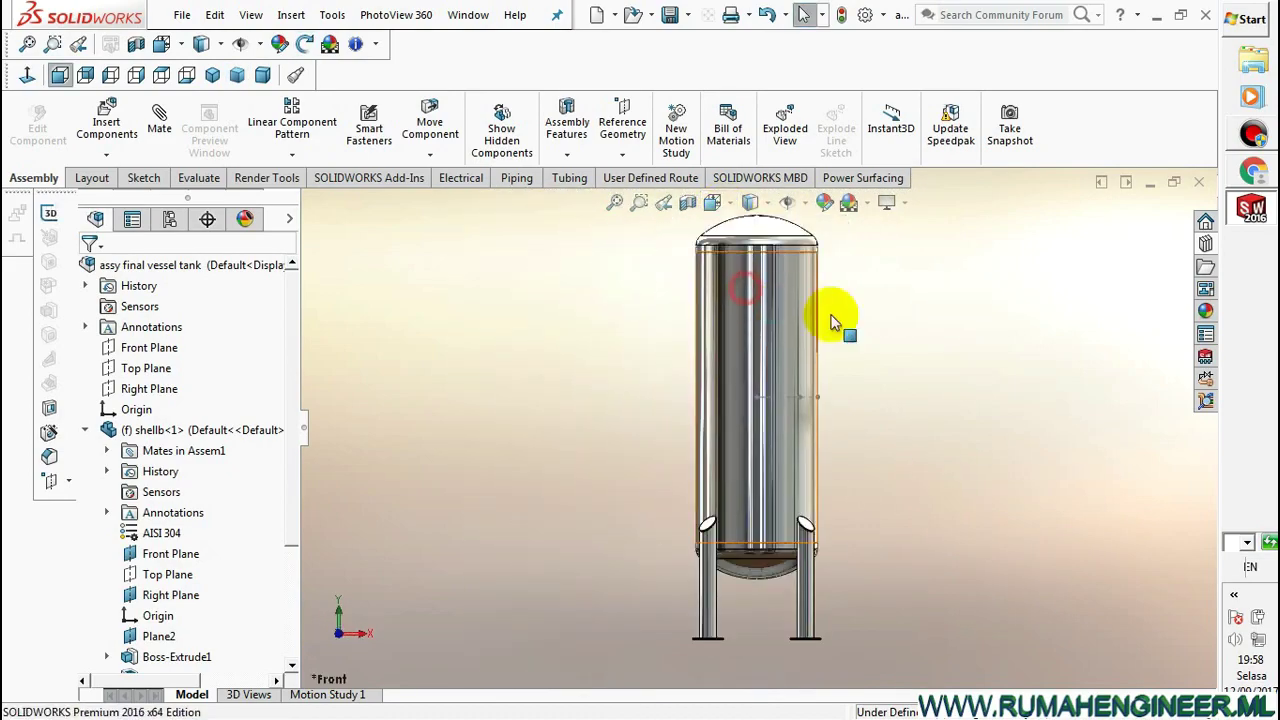
left_click(557, 321)
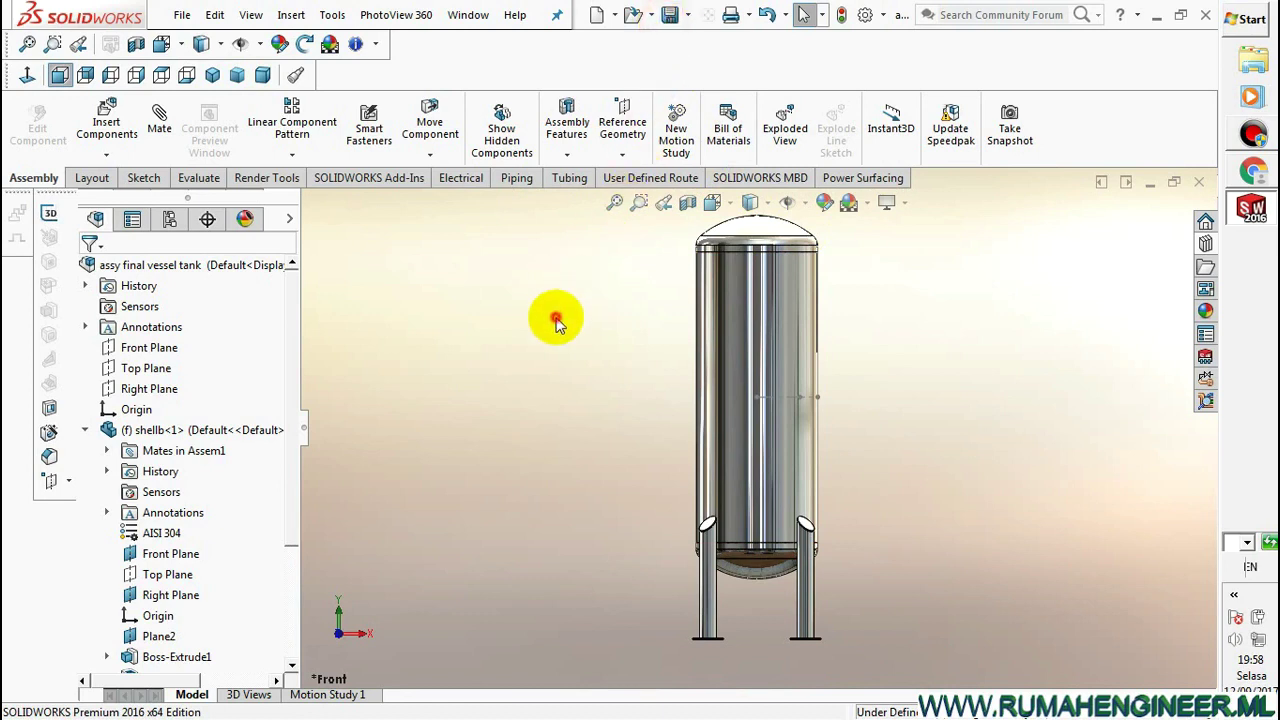
left_click(737, 344)
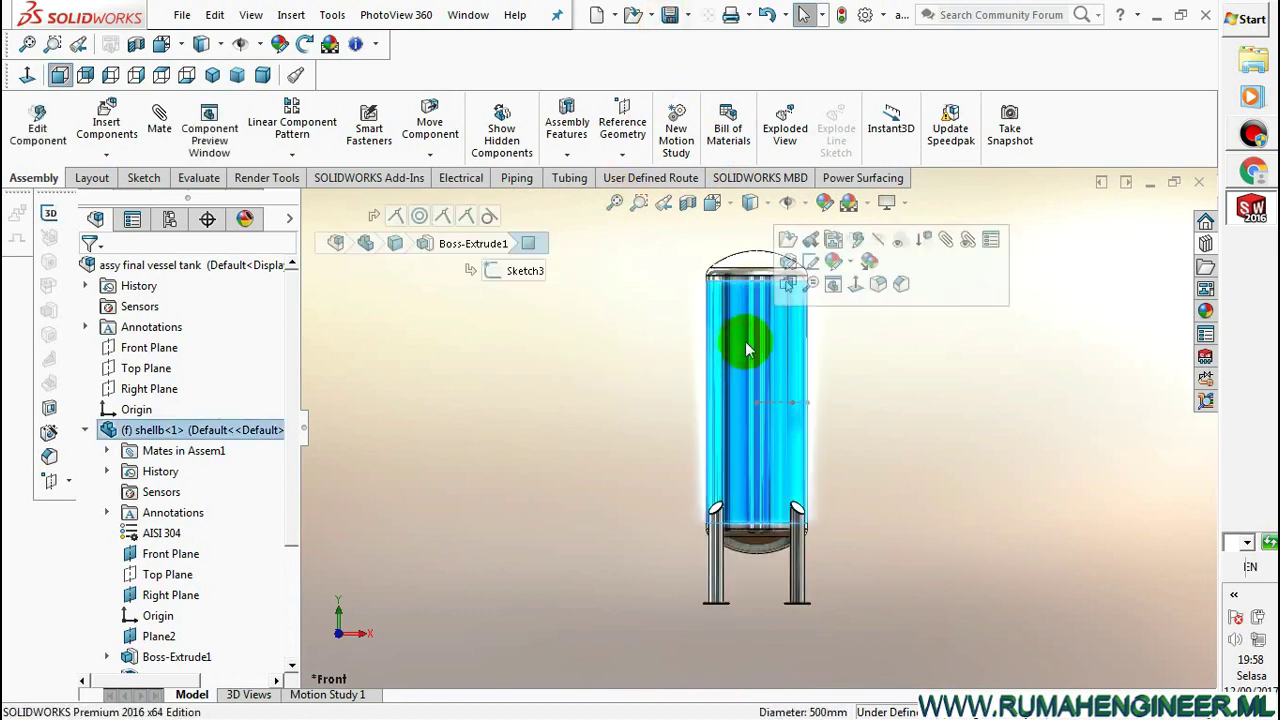
Edit the shell in place and select its Right Plane, abandoning a Front Plane sketch
left_click(860, 250)
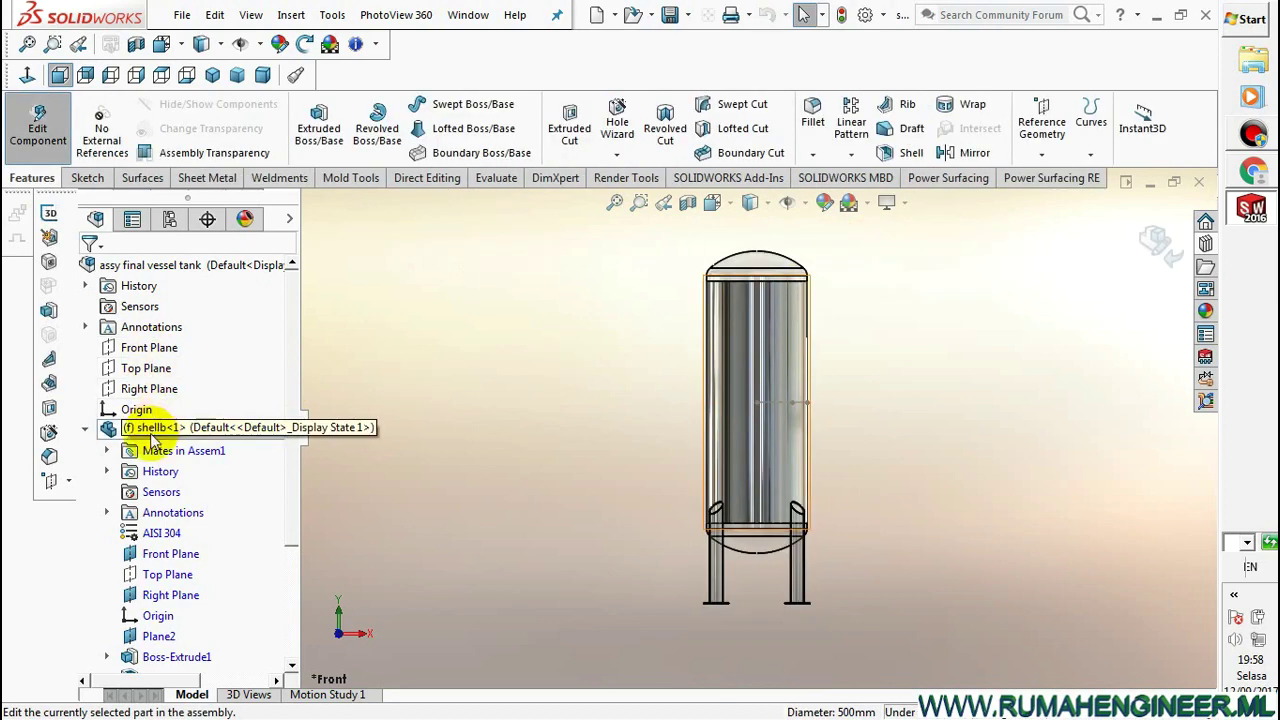
left_click(165, 553)
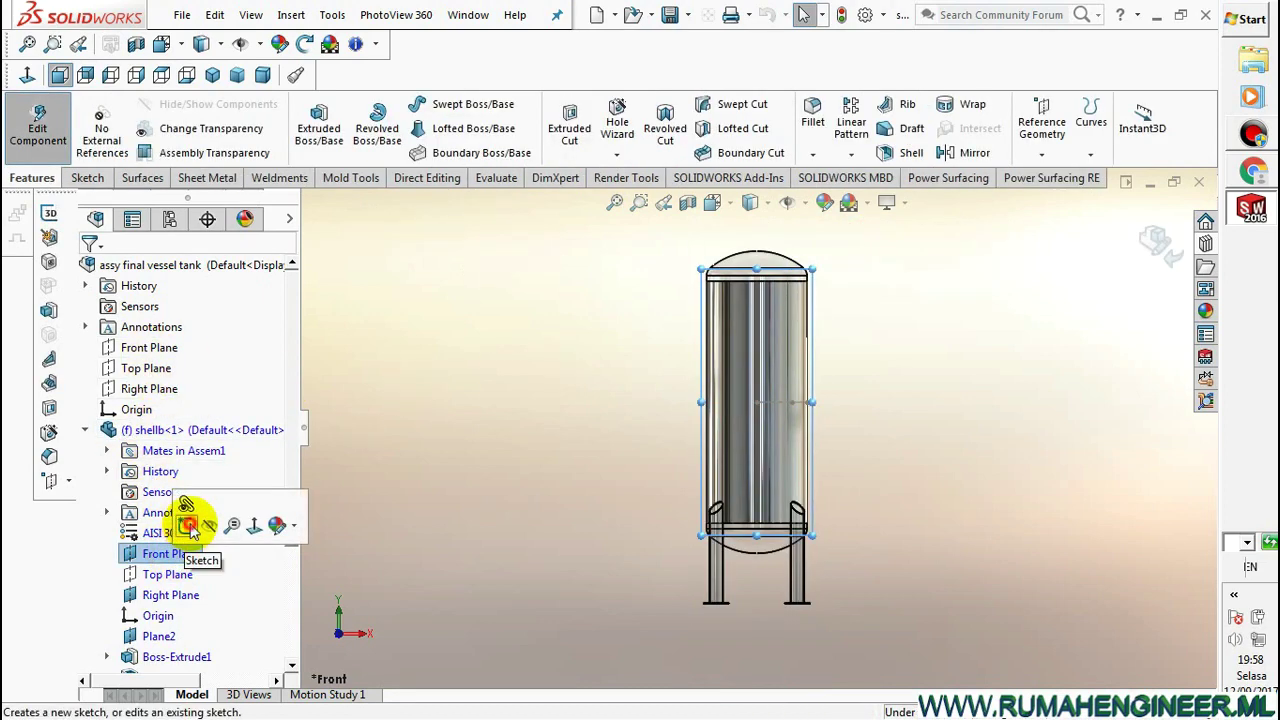
left_click(187, 525)
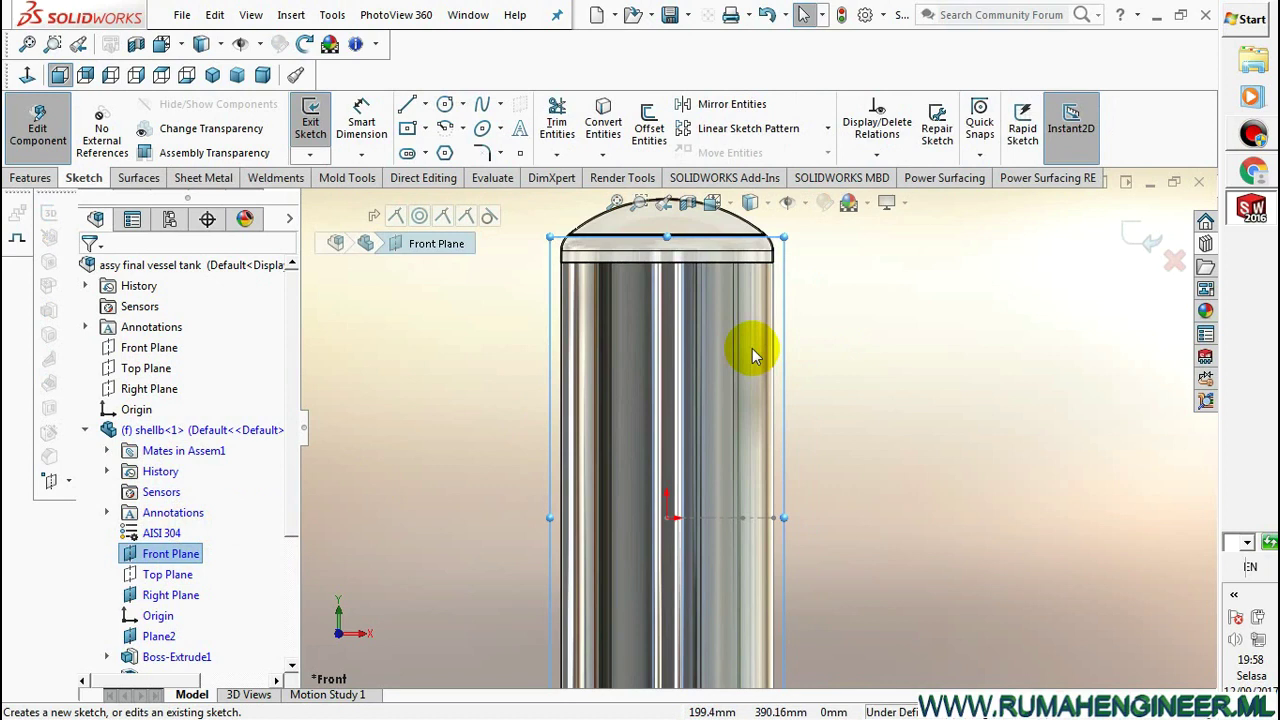
scroll(752, 348, "up", 2)
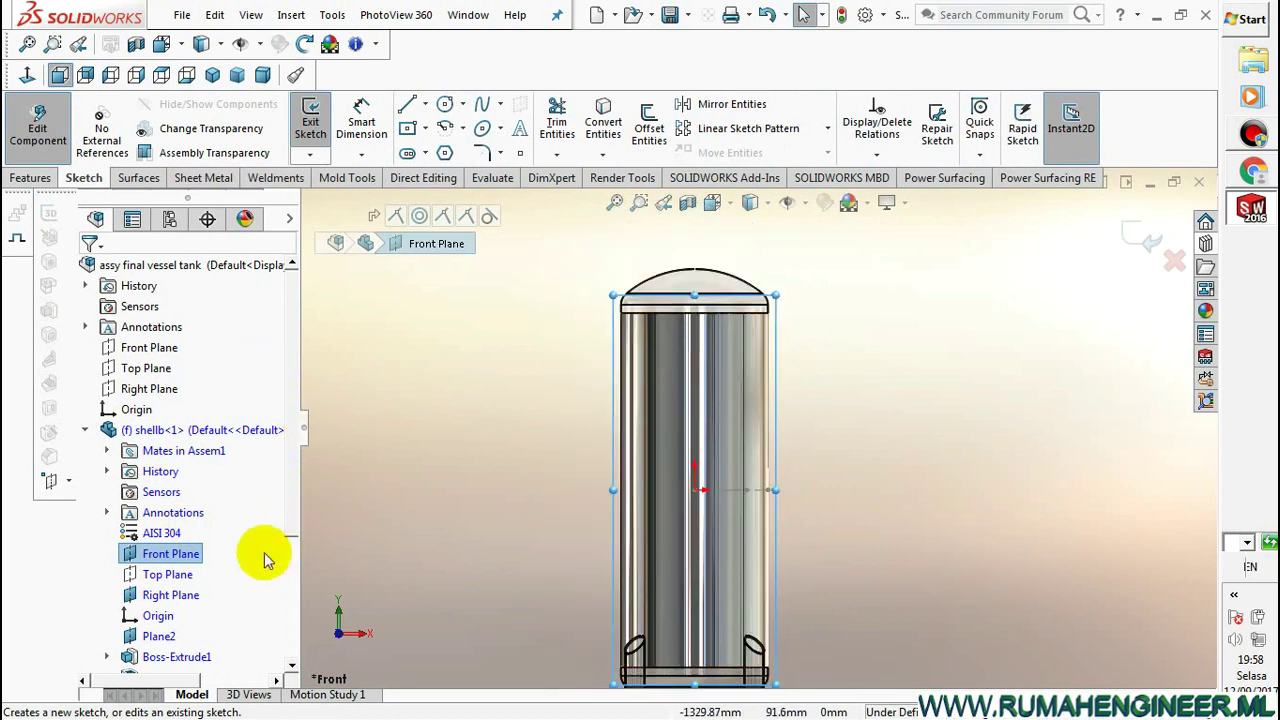
left_click(185, 595)
left_click(201, 568)
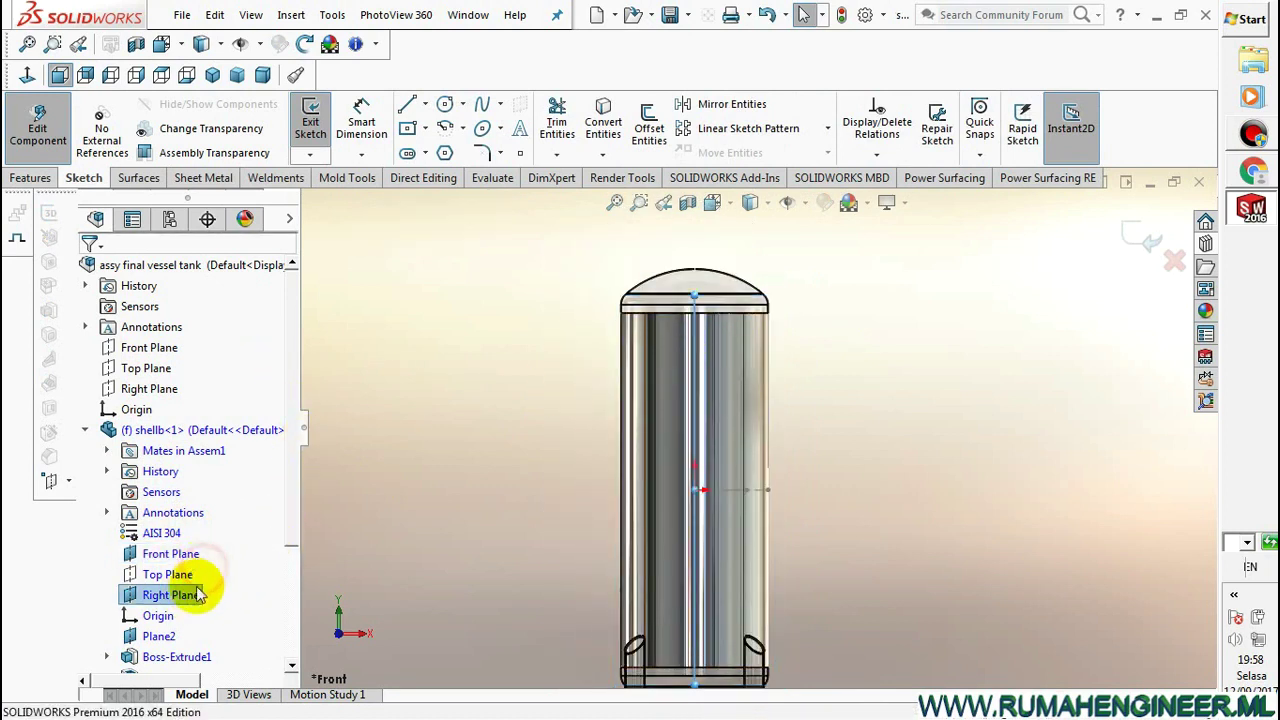
left_click(185, 594)
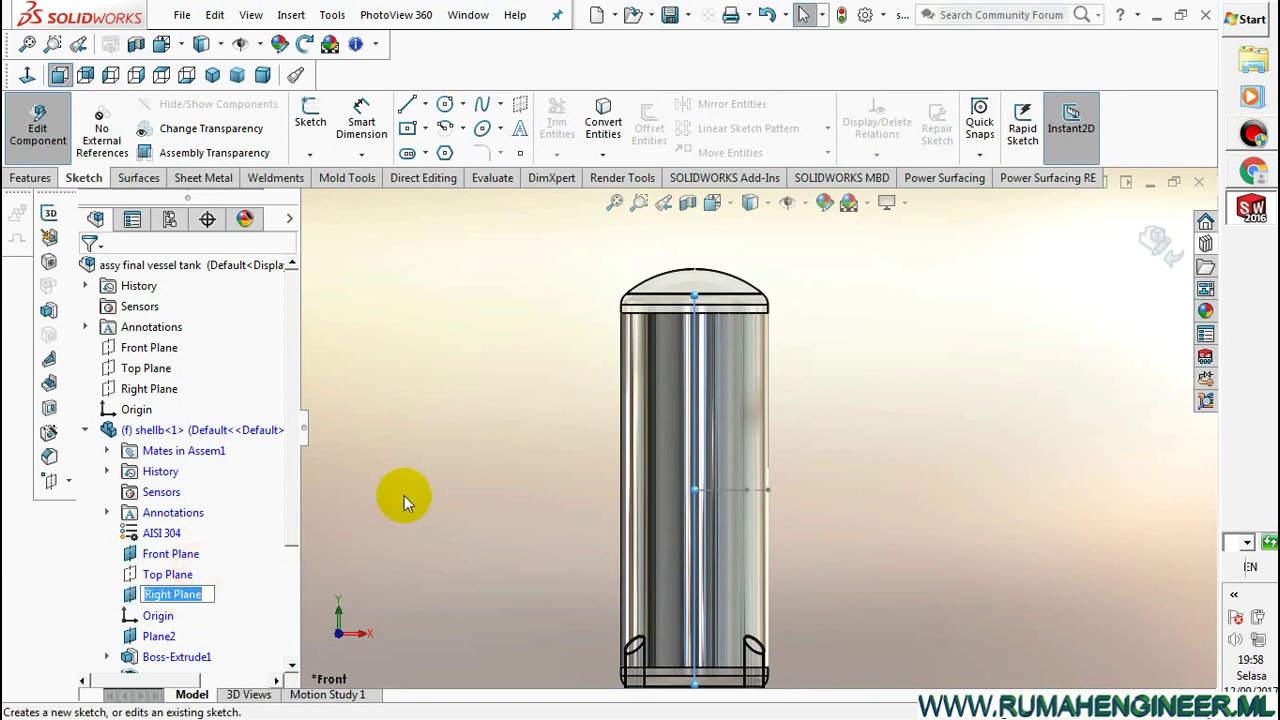
Switch to the Right view and start a circle on the Right Plane
left_click(750, 202)
left_click(818, 318)
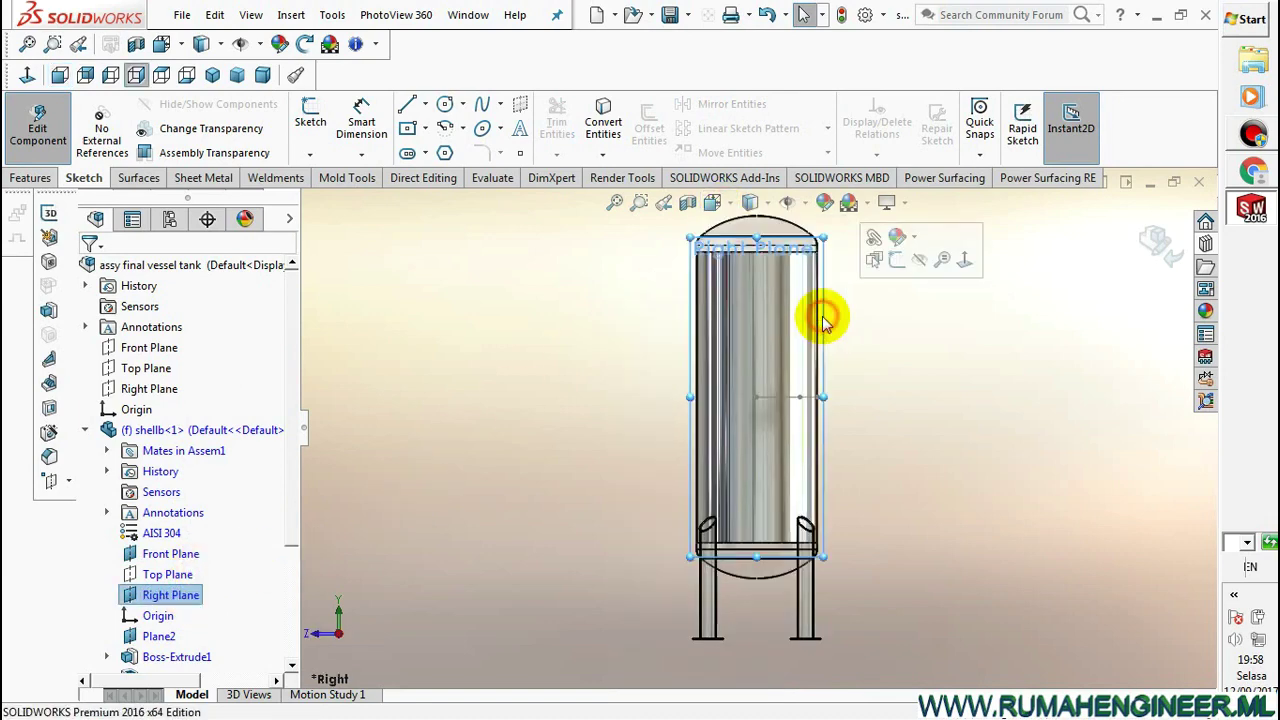
left_click(447, 108)
scroll(777, 334, "up", 3)
Draw a circle near the shell's top and dimension its diameter to 140
left_click(724, 272)
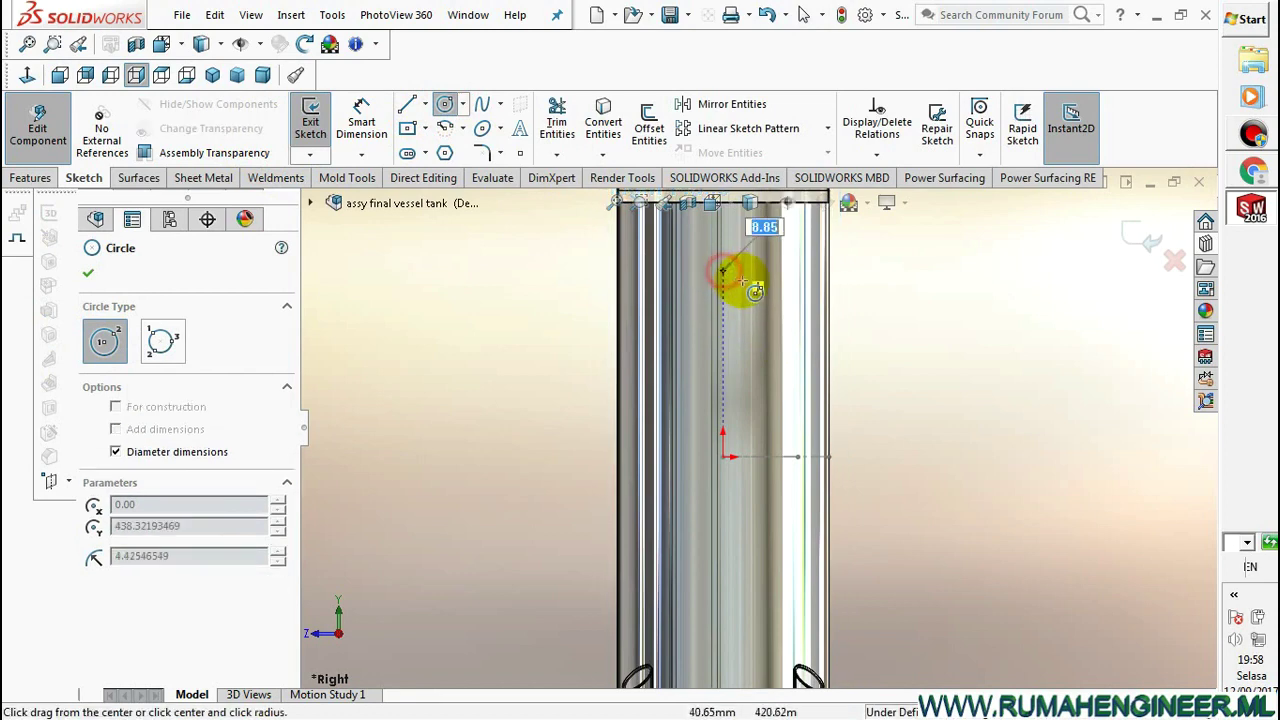
left_click(749, 294)
right_click(781, 291)
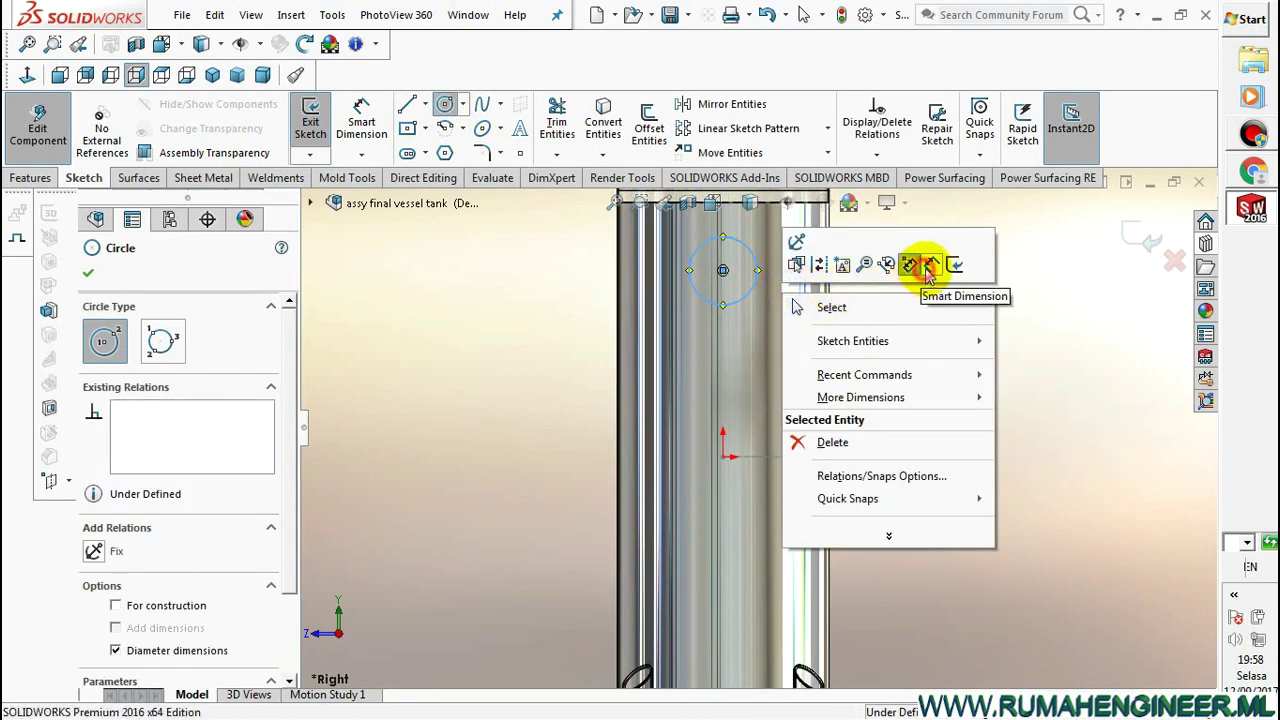
left_click(911, 270)
left_click(757, 272)
left_click(765, 310)
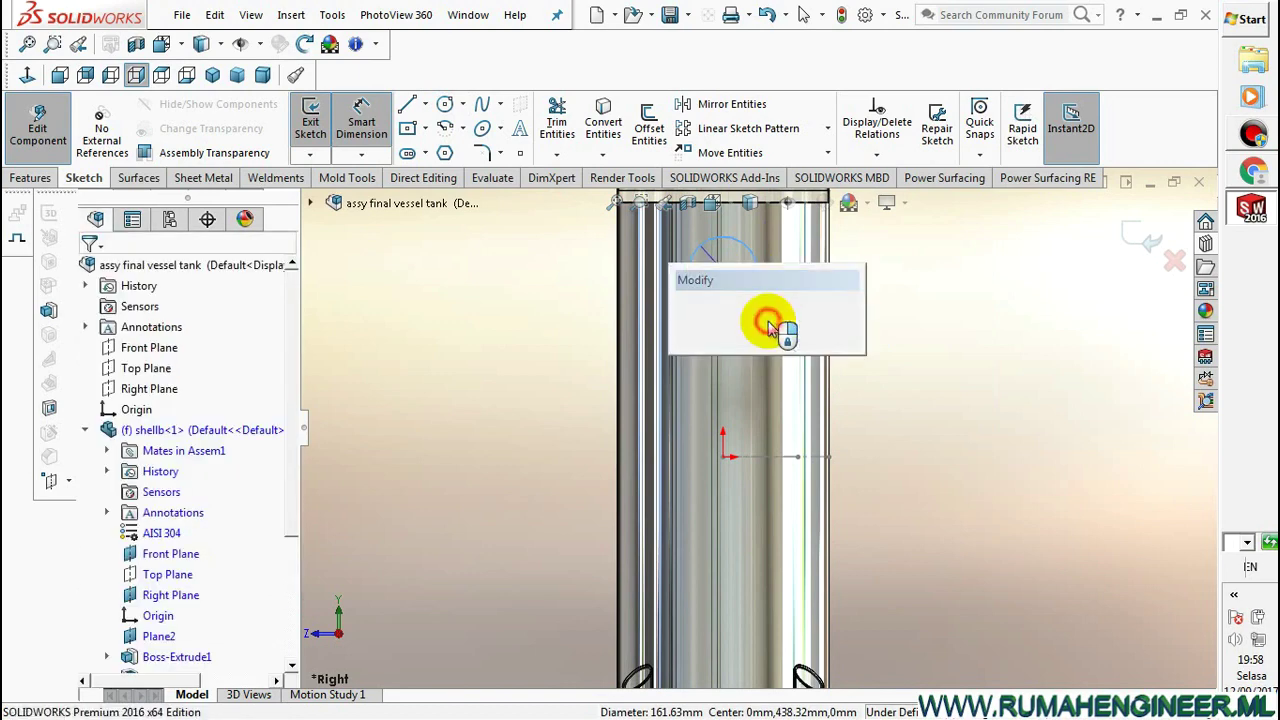
type("15")
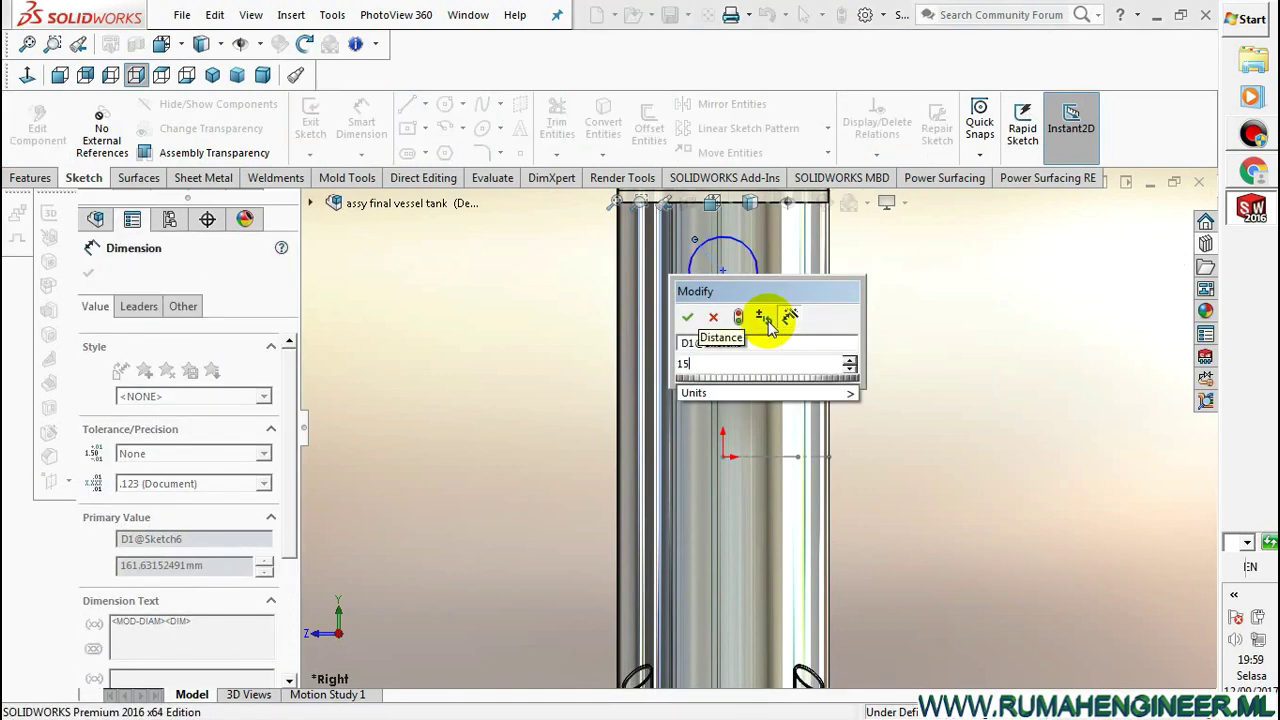
key("BackSpace")
key("BackSpace")
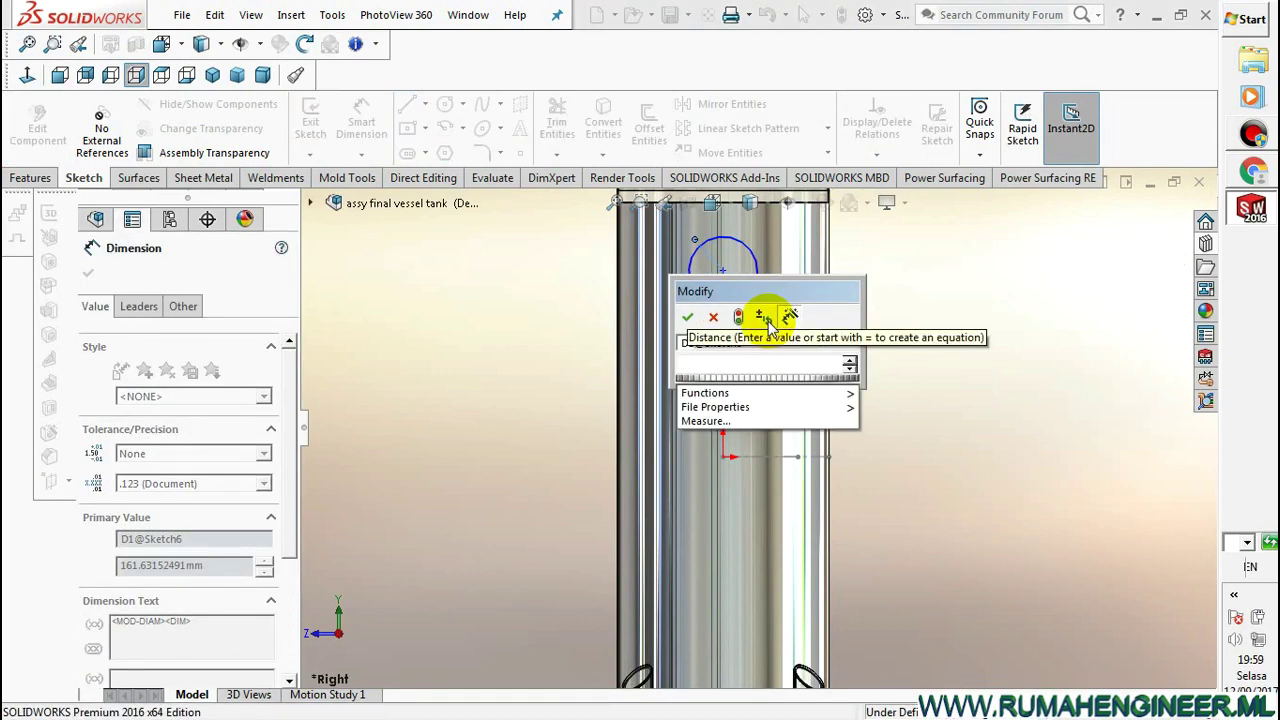
type("140")
key("Return")
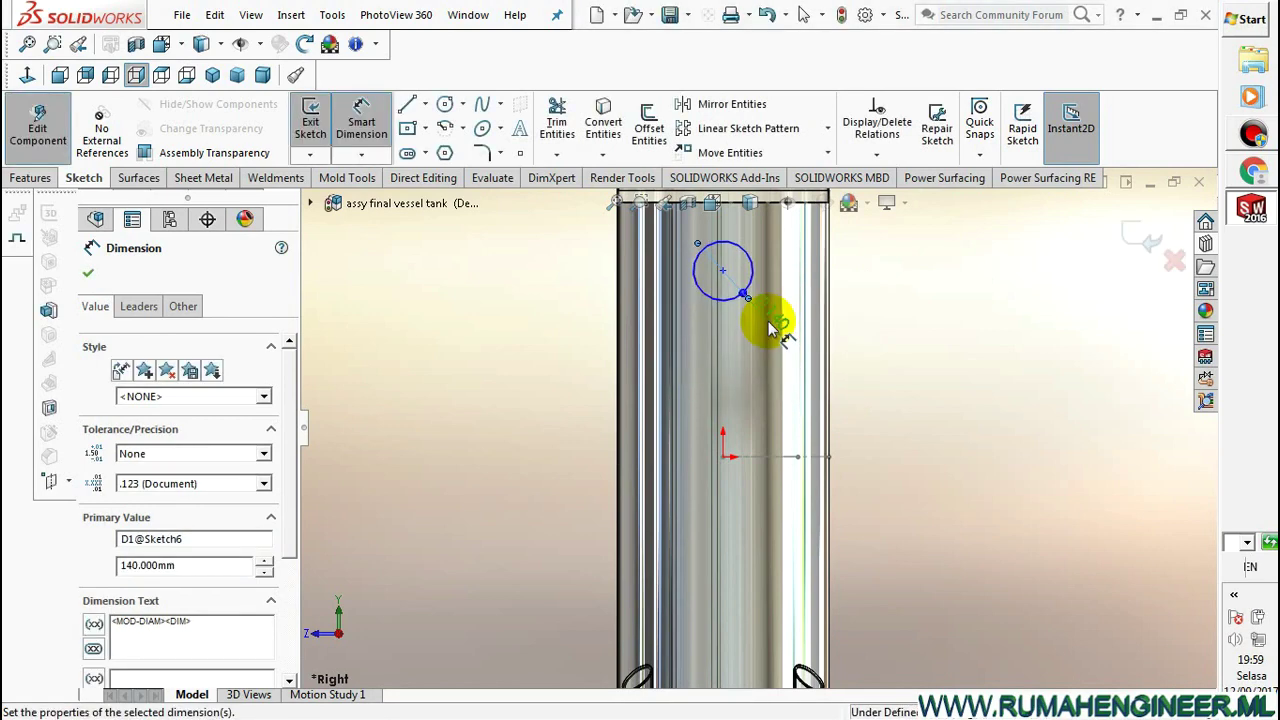
Dimension the circle's centre 150 below the shell's top edge
scroll(853, 358, "down", 2)
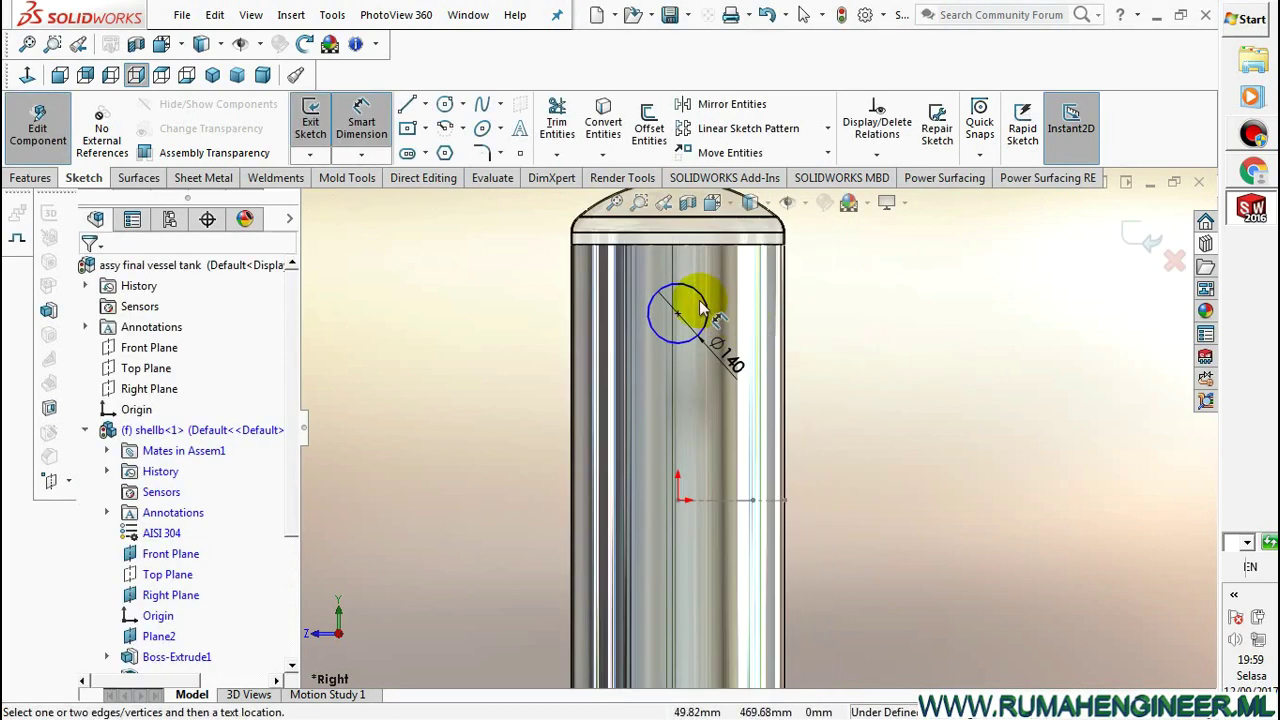
left_click(707, 305)
left_click(716, 247)
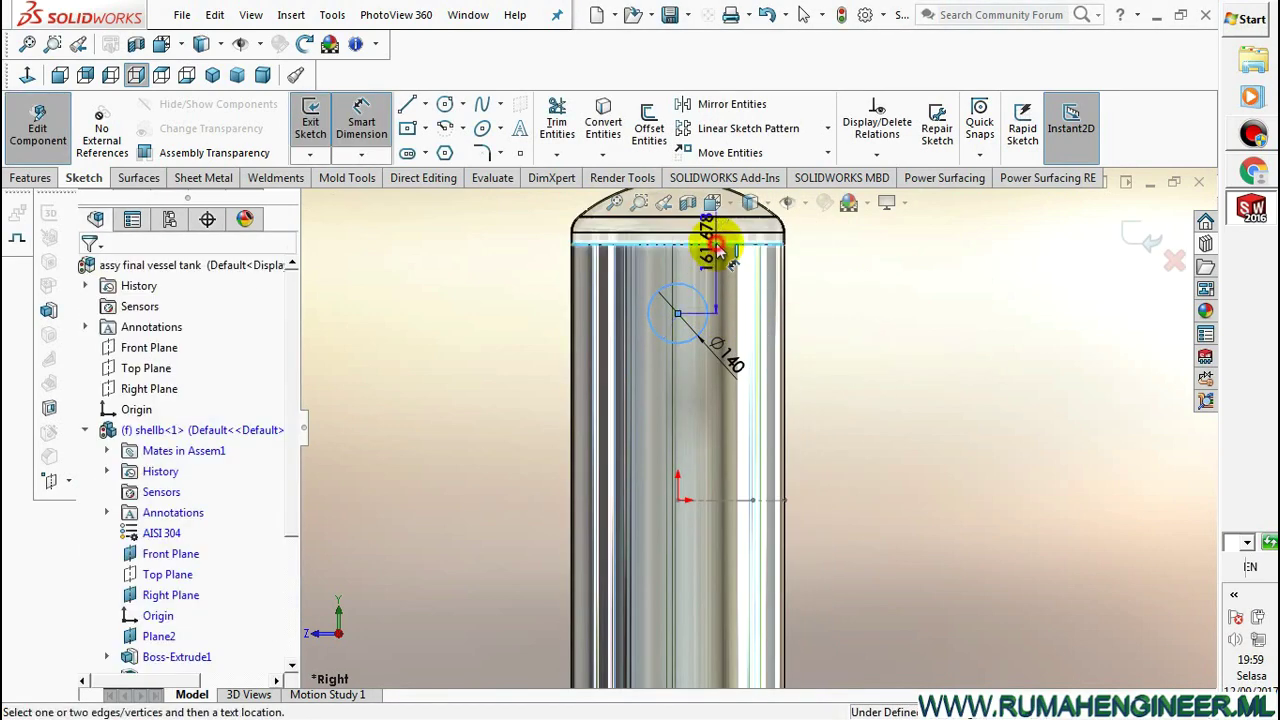
type("1")
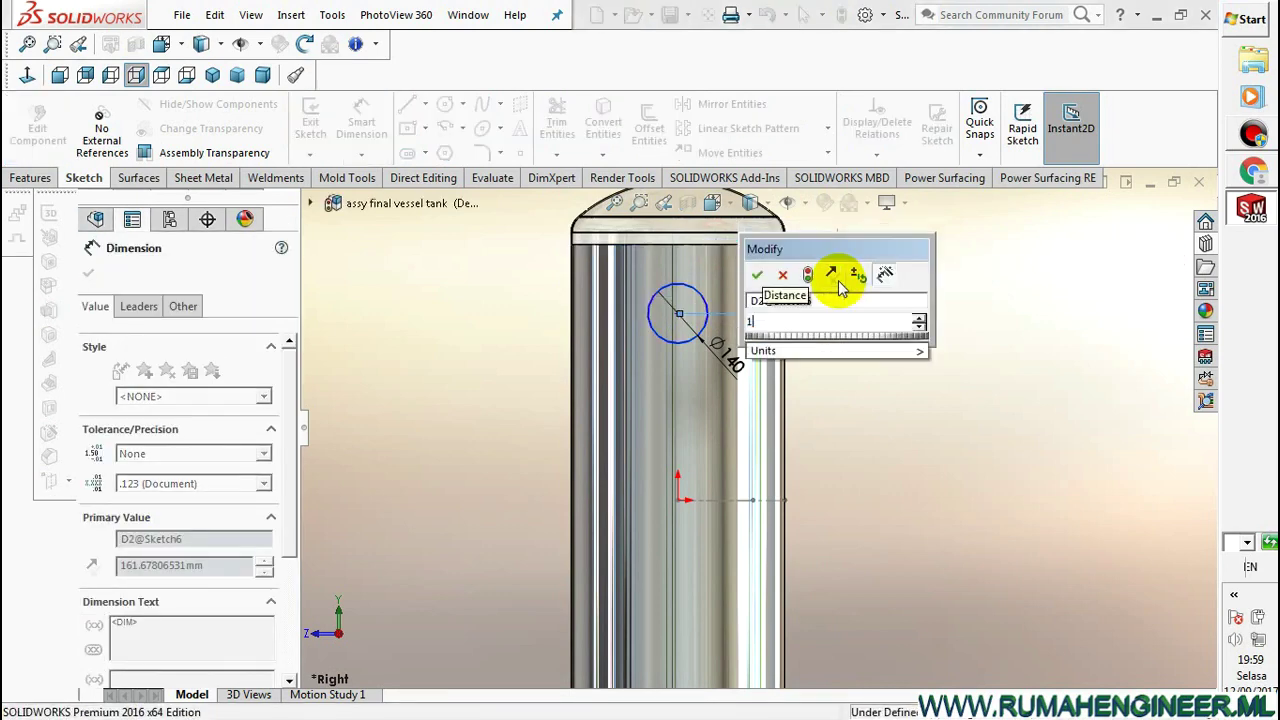
key("Return")
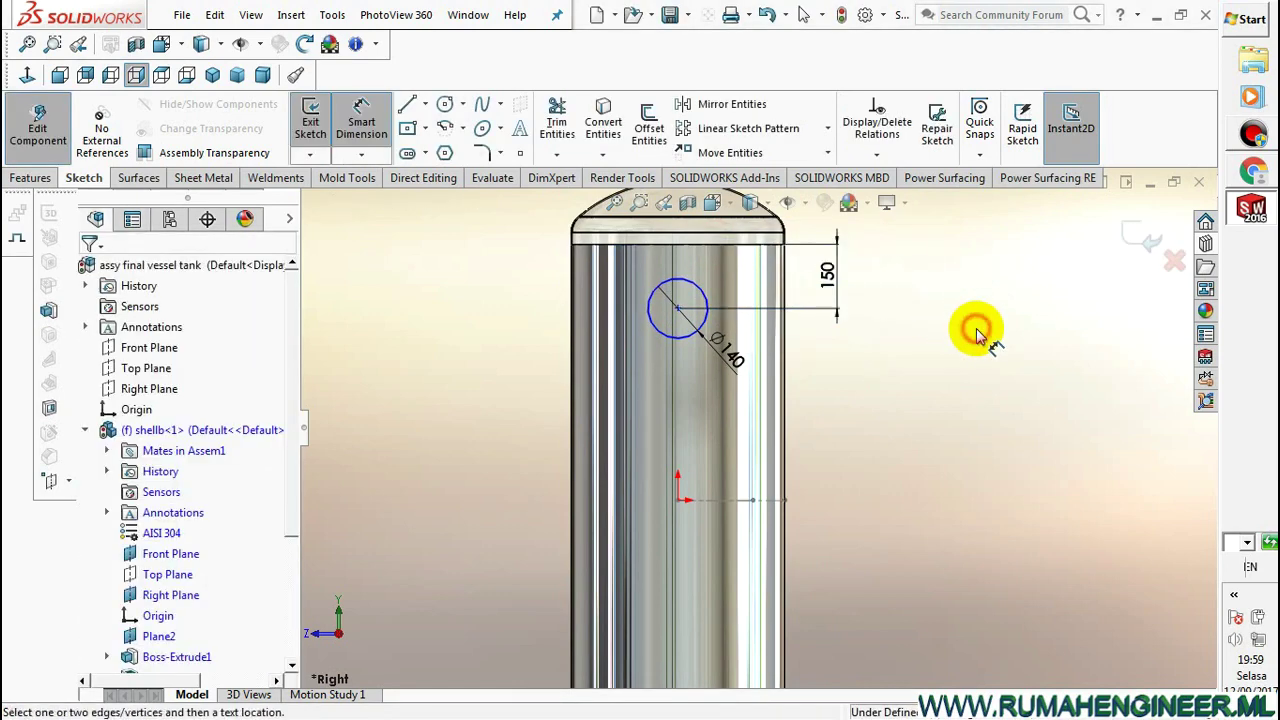
Add a Vertical relation between the circle centre and the sketch origin
right_click(980, 334)
left_click(1020, 409)
left_click(677, 309)
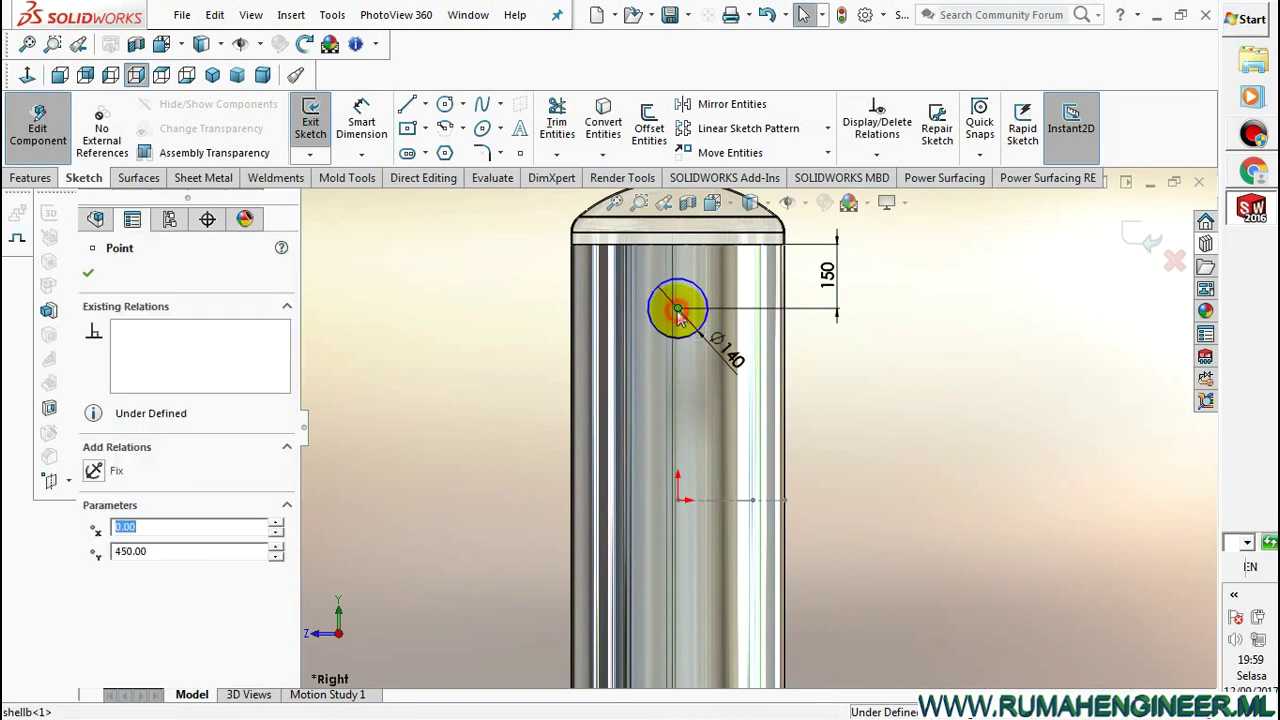
left_click(678, 498, "ctrl")
left_click(757, 425)
left_click(937, 354)
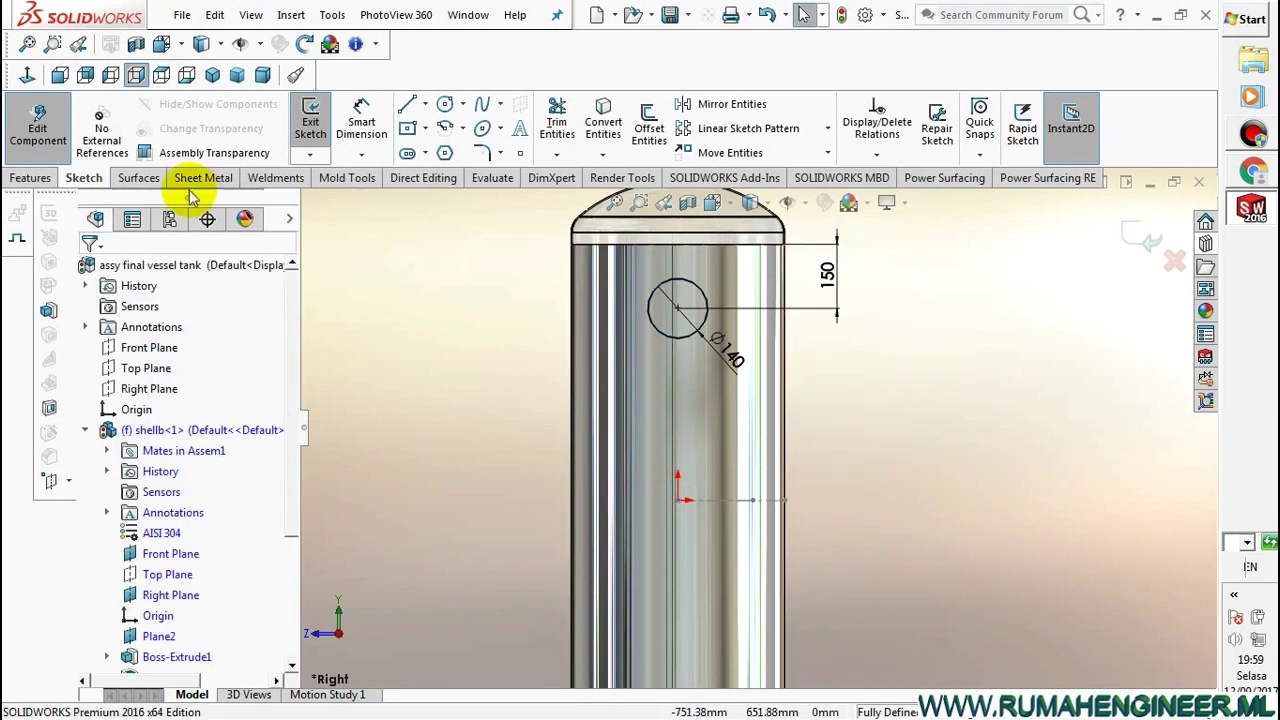
left_click(30, 177)
Cut the Ø140 circle Through All in the shell and exit component editing
left_click(572, 131)
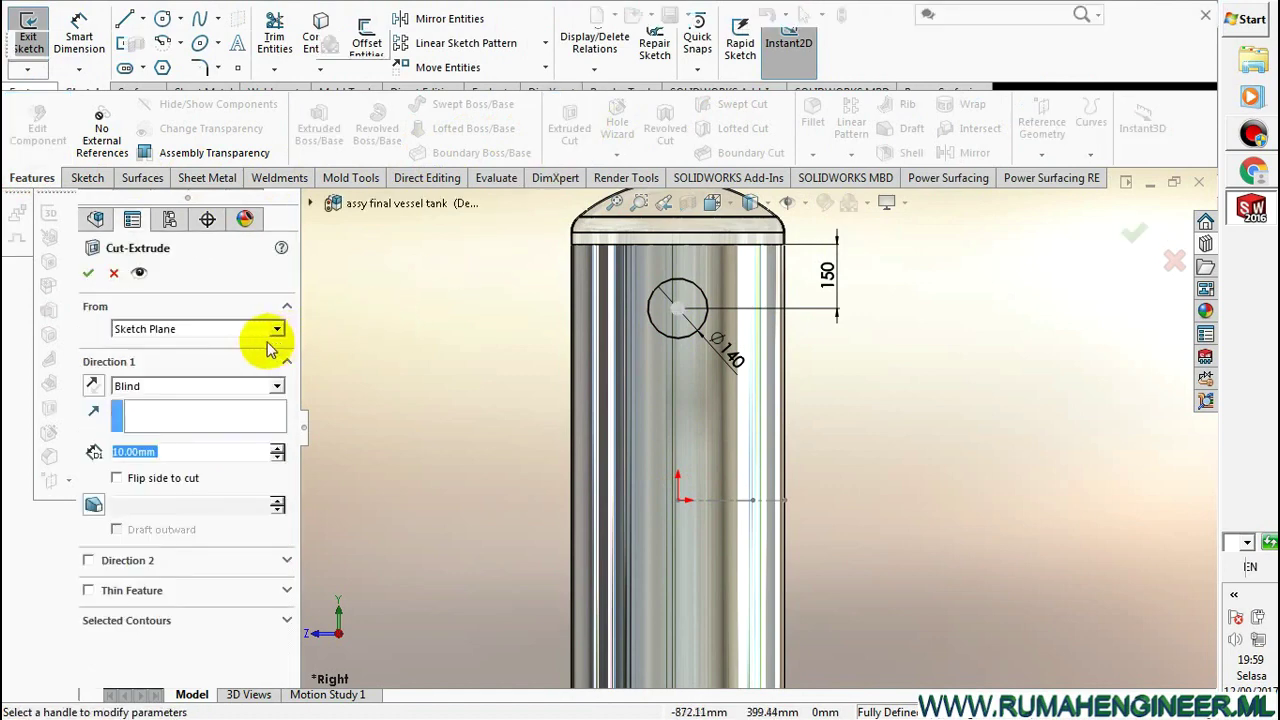
left_click(172, 390)
left_click(160, 415)
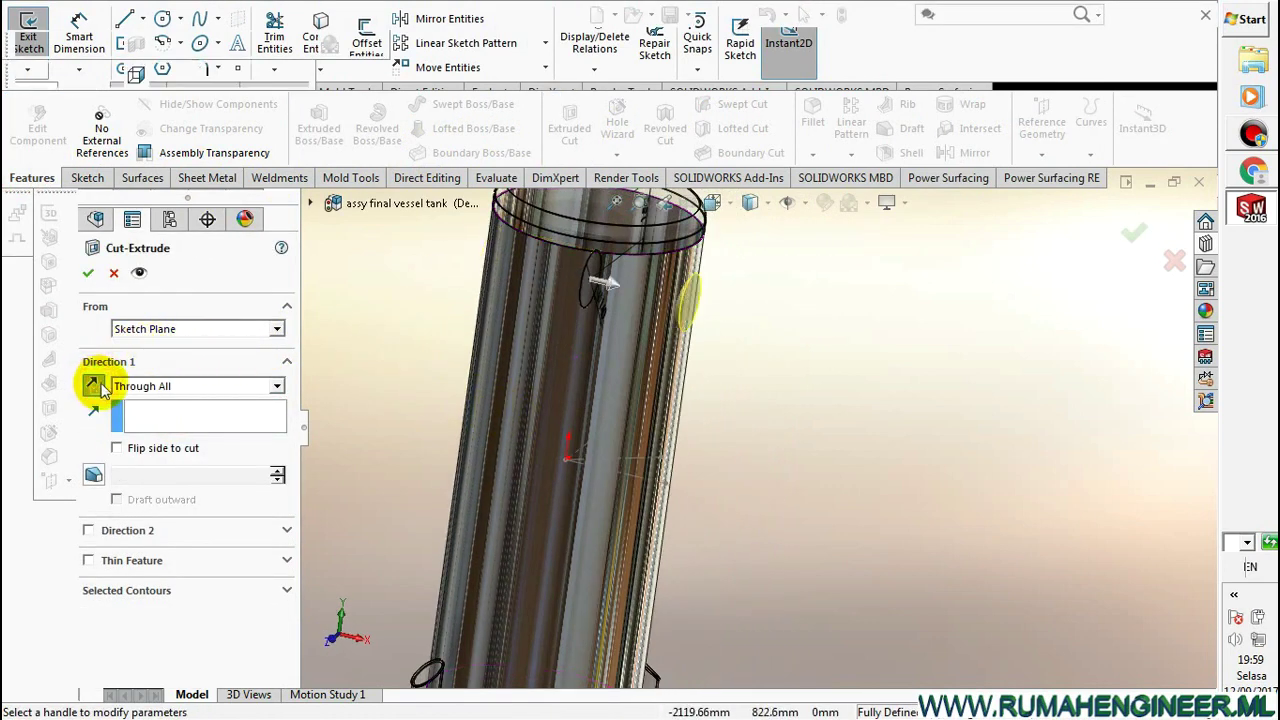
left_click(88, 272)
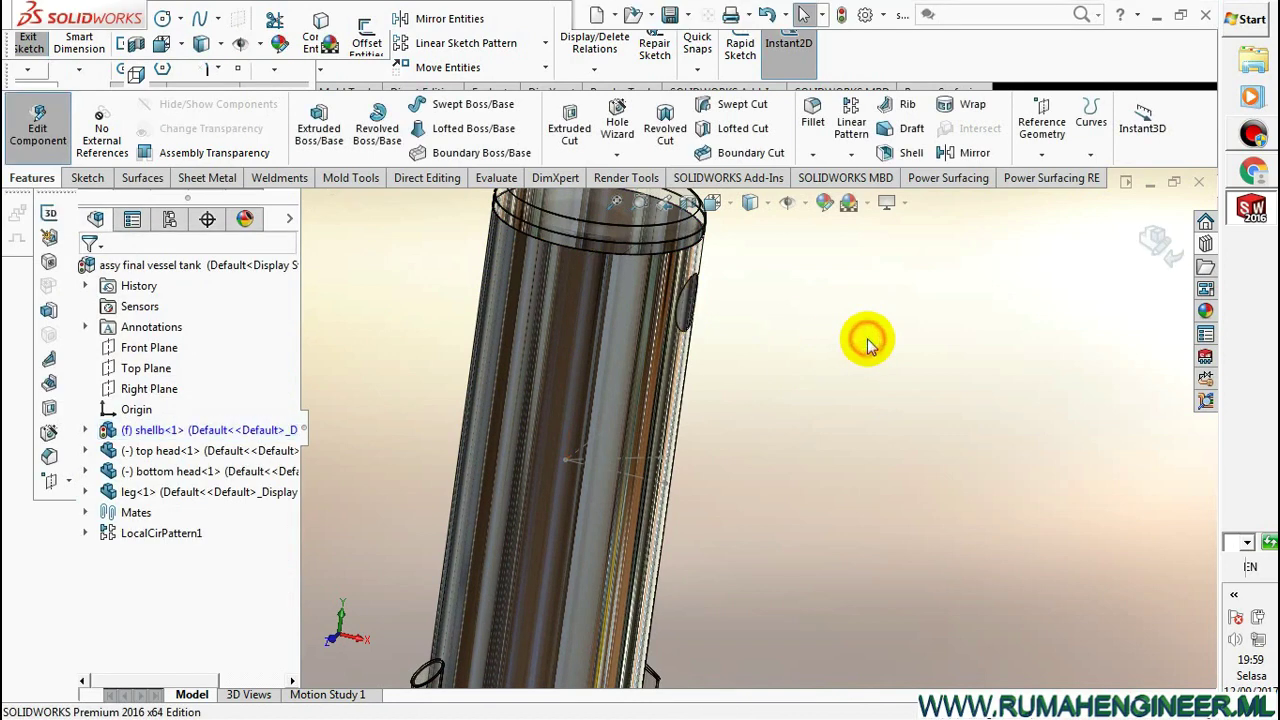
left_click(1155, 240)
left_click(716, 203)
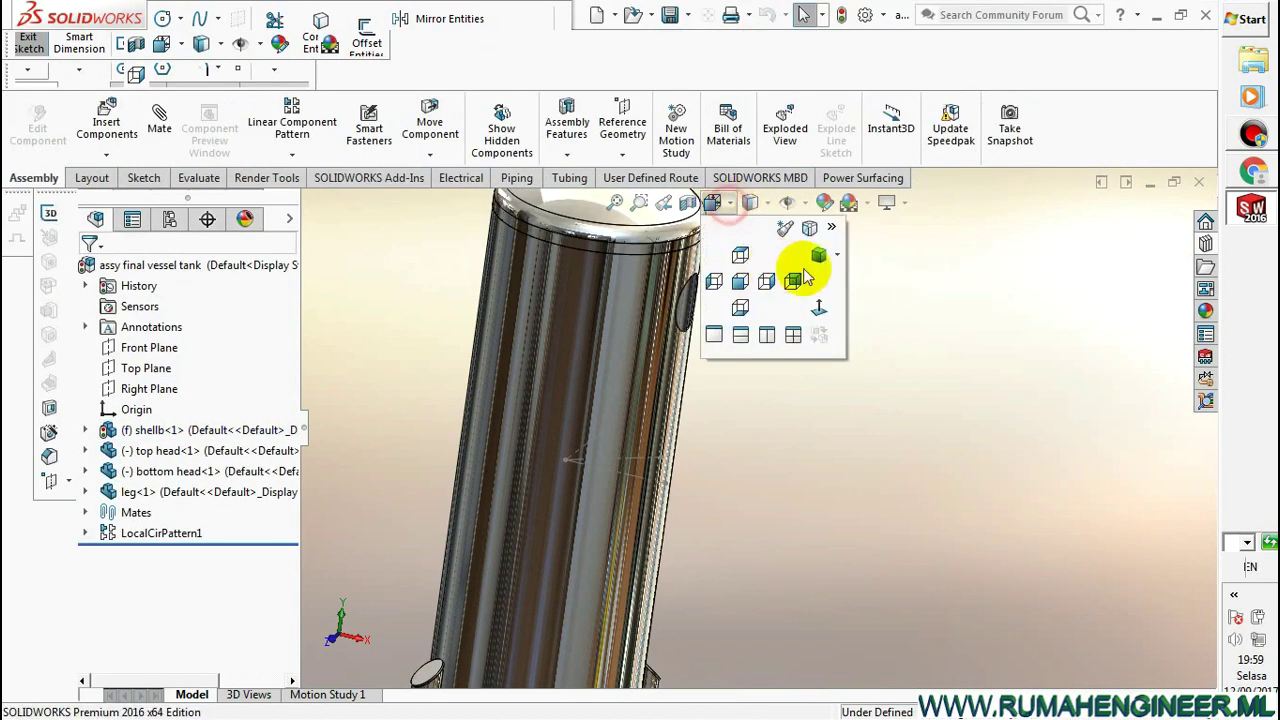
Save all modified documents in trimetric view and check the side hole
left_click(806, 280)
left_click(671, 15)
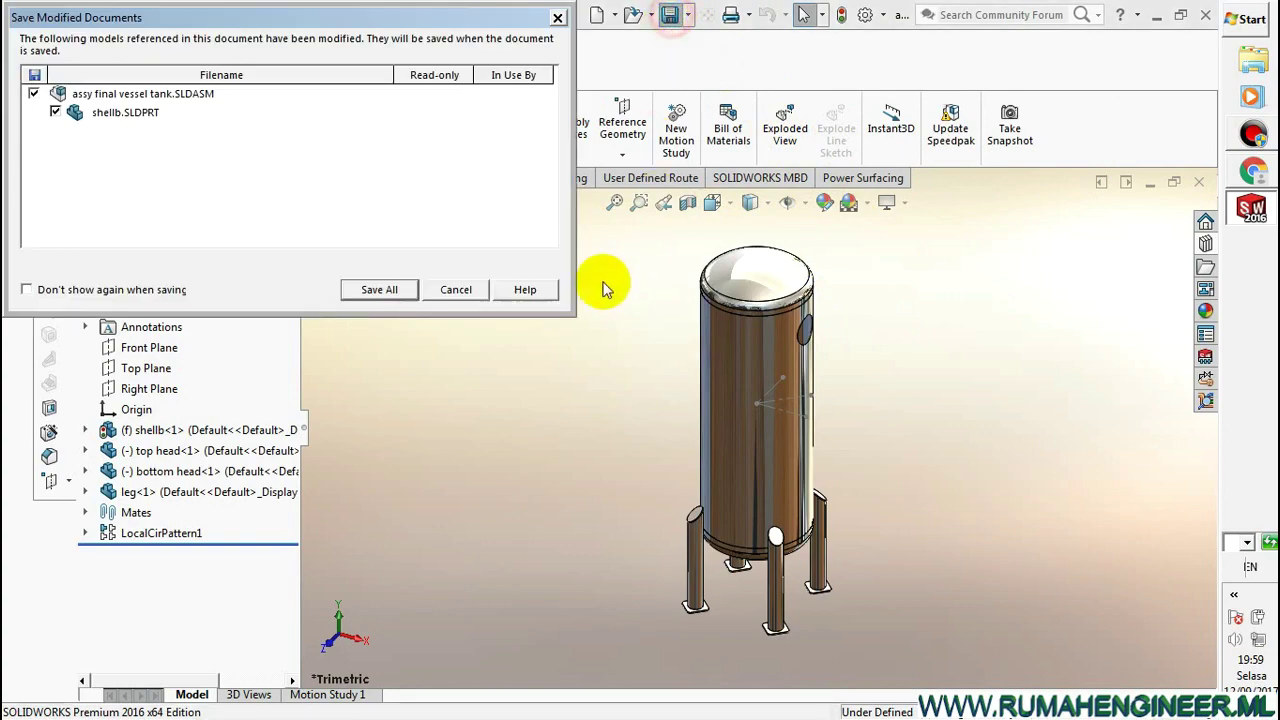
left_click(375, 290)
scroll(815, 345, "down", 3)
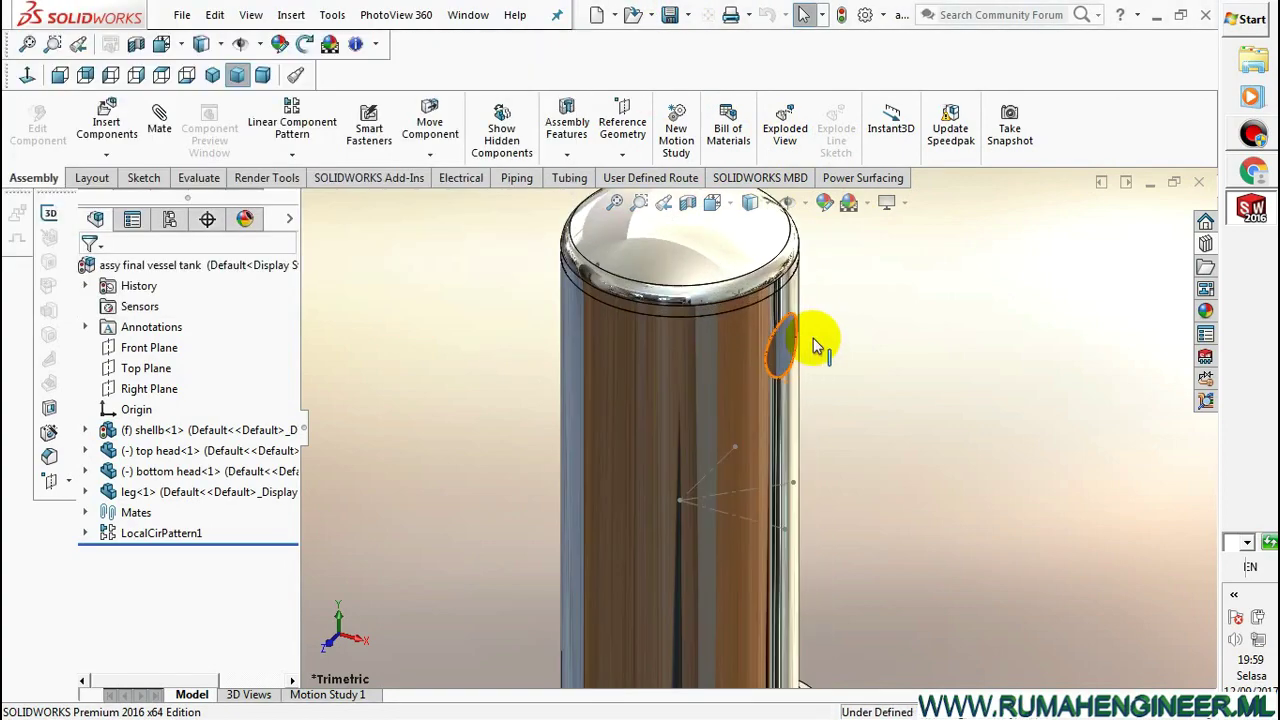
middle_click_drag(815, 345, 829, 286)
scroll(740, 222, "up", 2)
From the Front view, select the bottom head and edit it in place
left_click(740, 222)
left_click(737, 260)
scroll(763, 537, "down", 3)
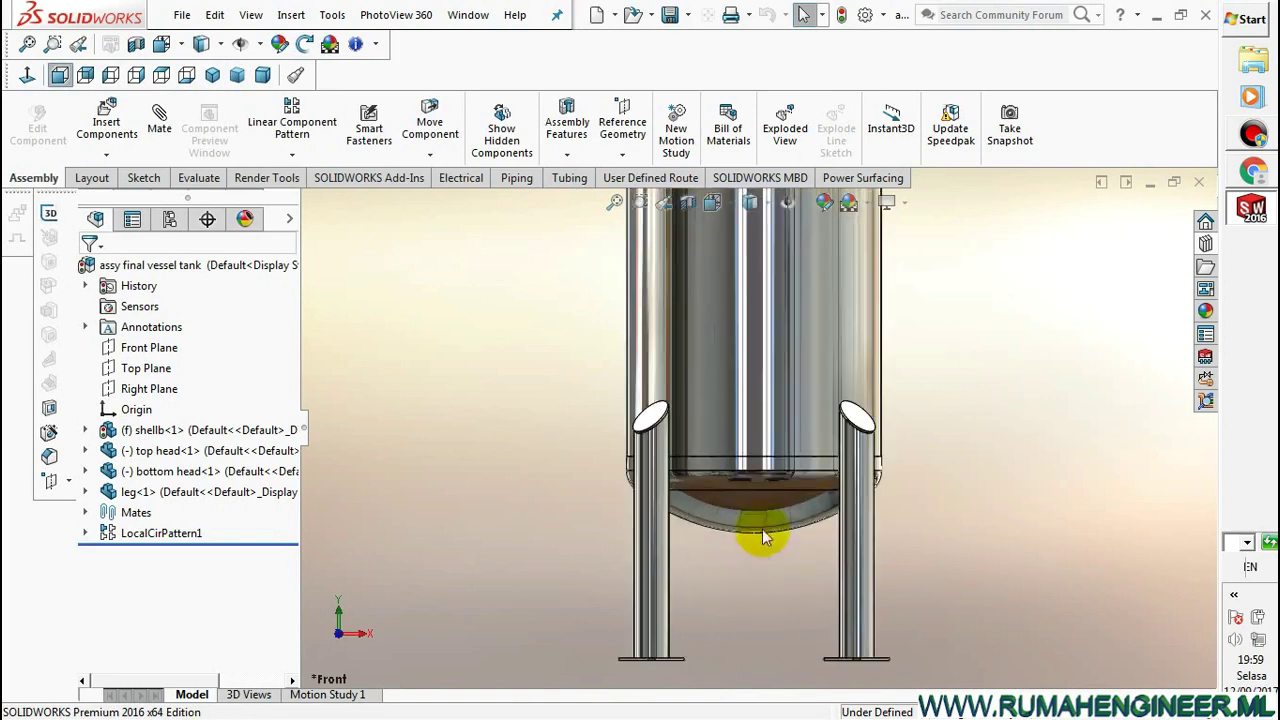
left_click(763, 537)
left_click(884, 407)
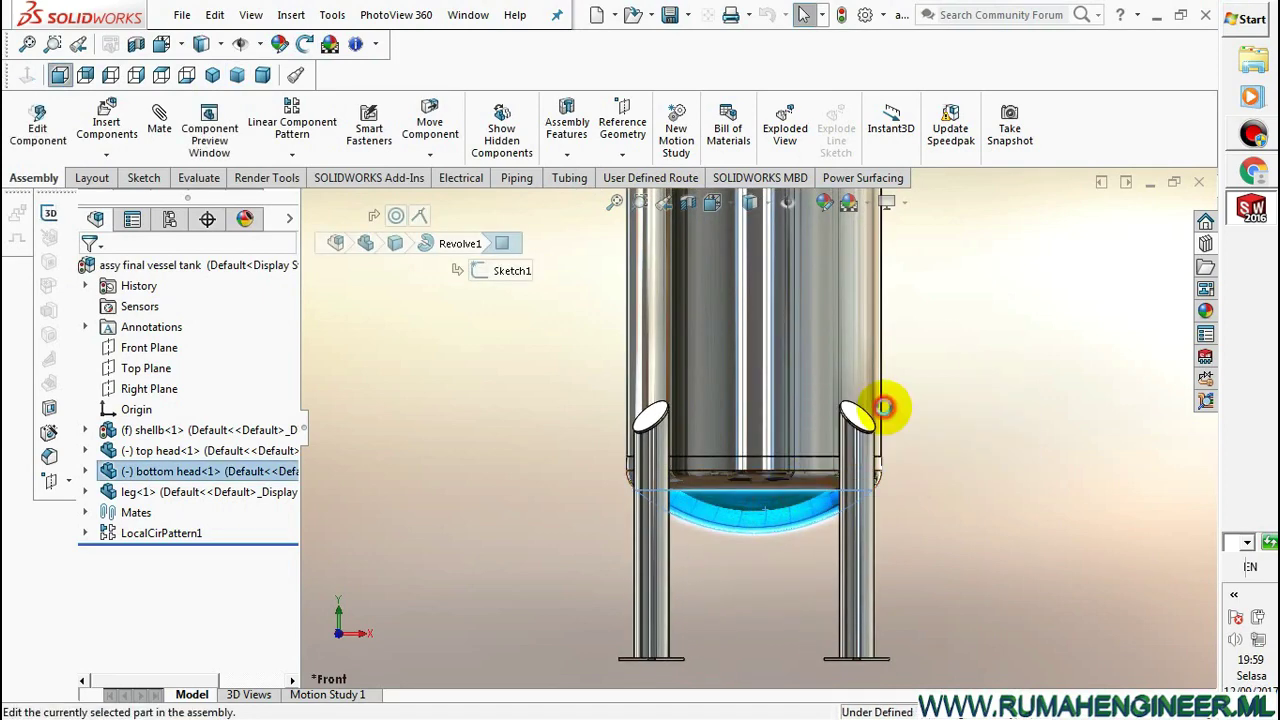
Start a sketch on the bottom head's Top Plane, viewed normal to it
key("z")
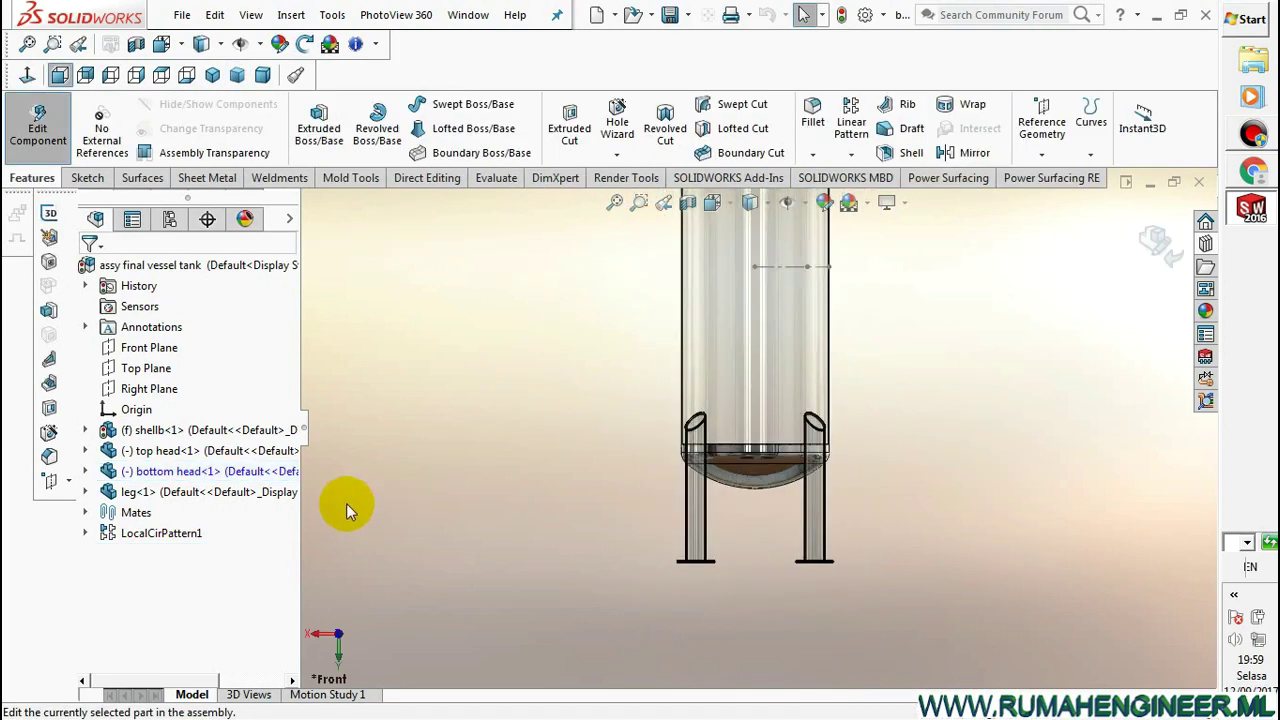
left_click(84, 471)
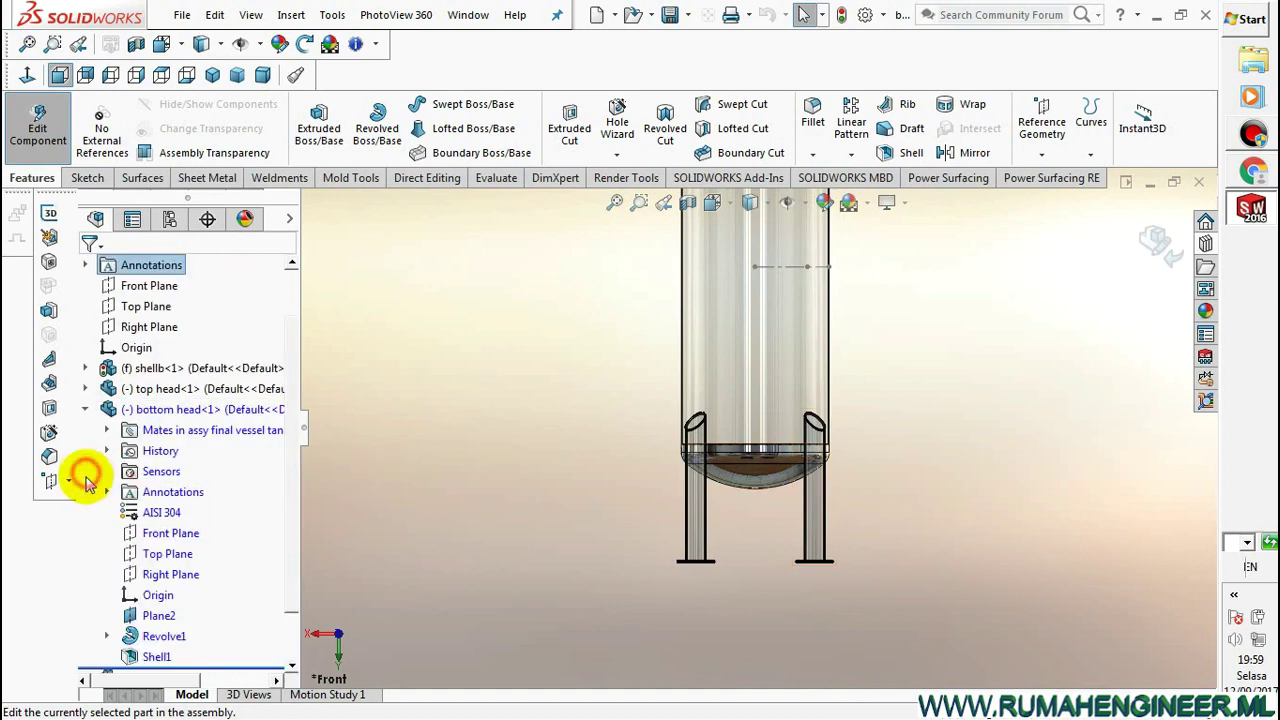
left_click(165, 556)
left_click(174, 527)
left_click(750, 202)
left_click(817, 322)
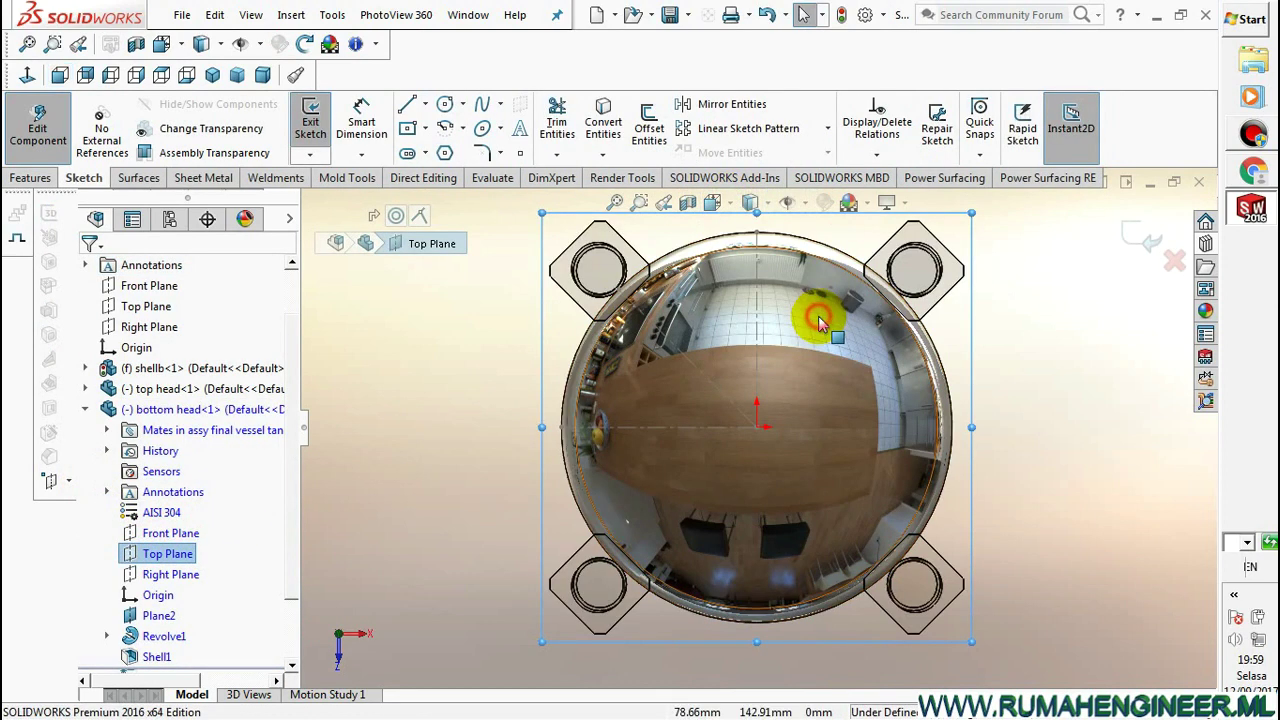
Draw a circle centred on the sketch origin
left_click(445, 104)
left_click(757, 428)
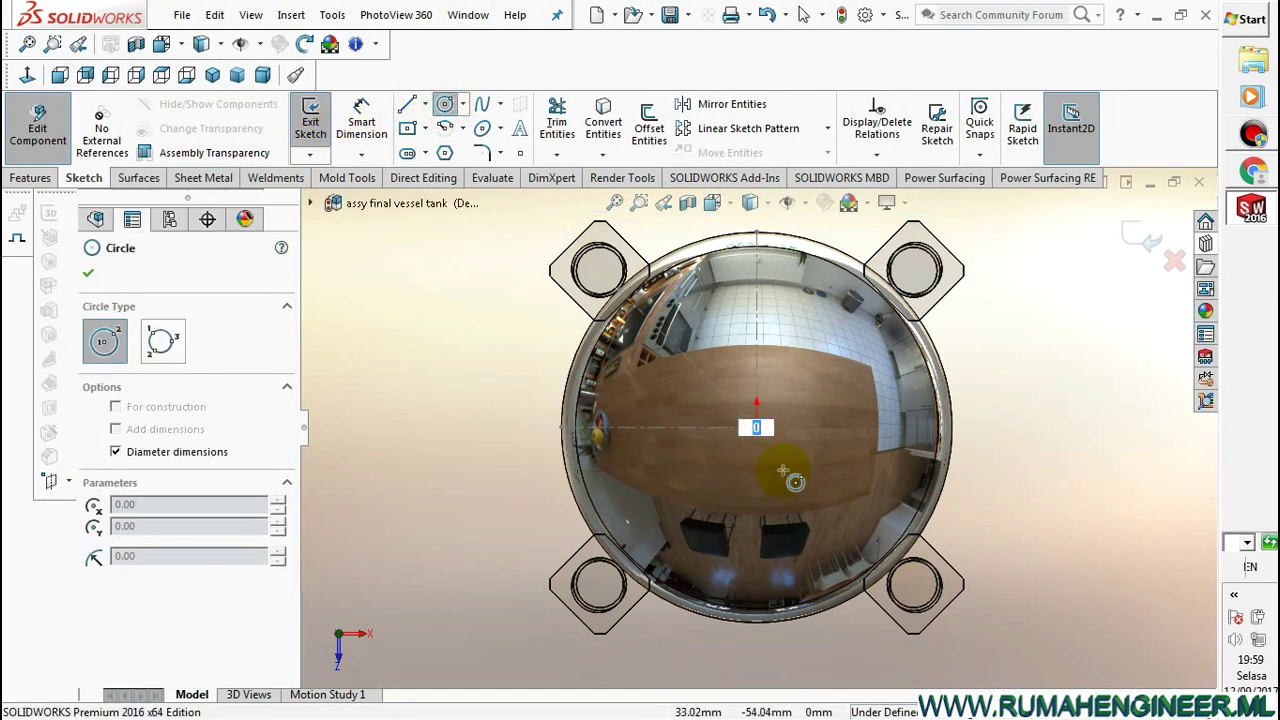
key("Escape")
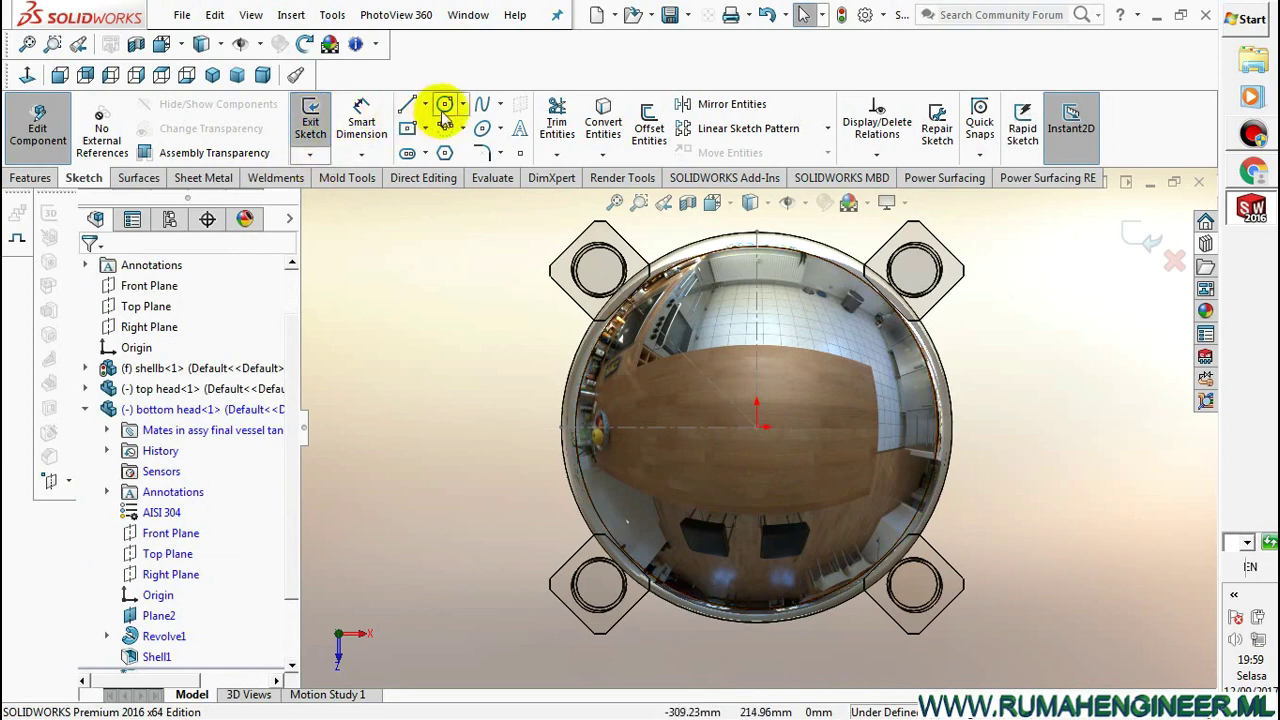
left_click(445, 104)
left_click(757, 428)
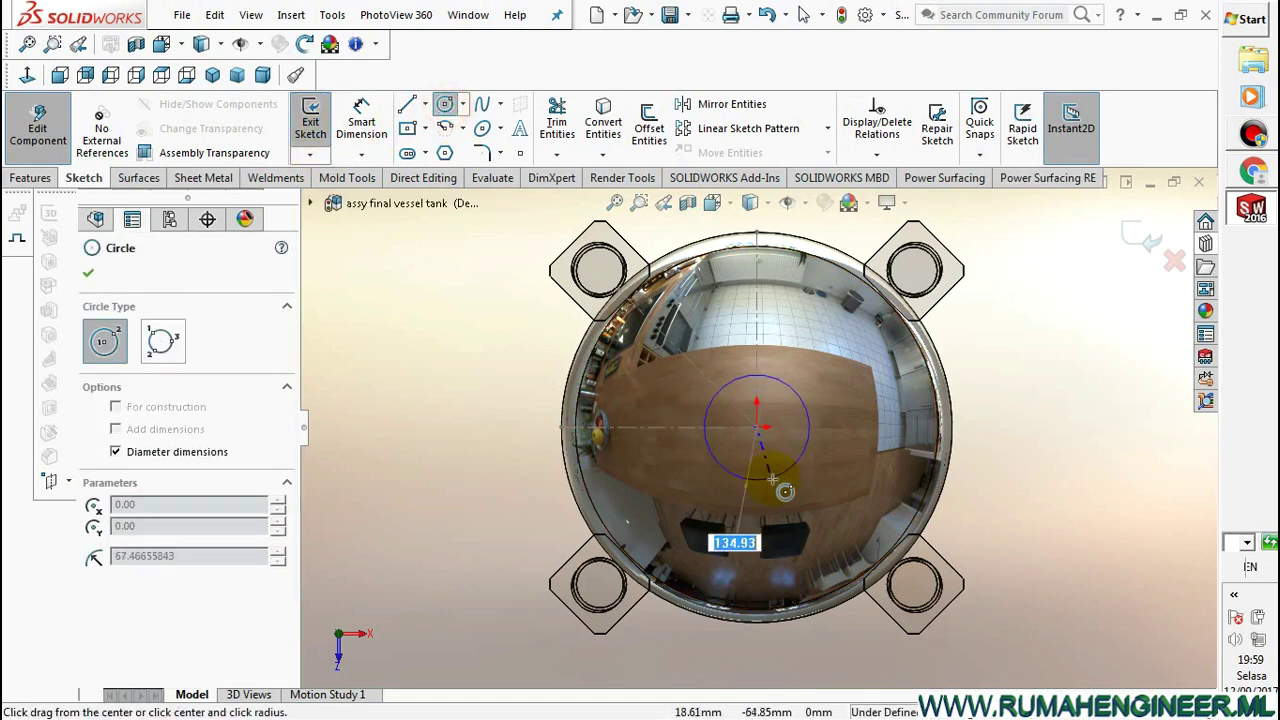
left_click(810, 428)
Dimension the circle's diameter to 140
right_click(836, 406)
left_click(960, 374)
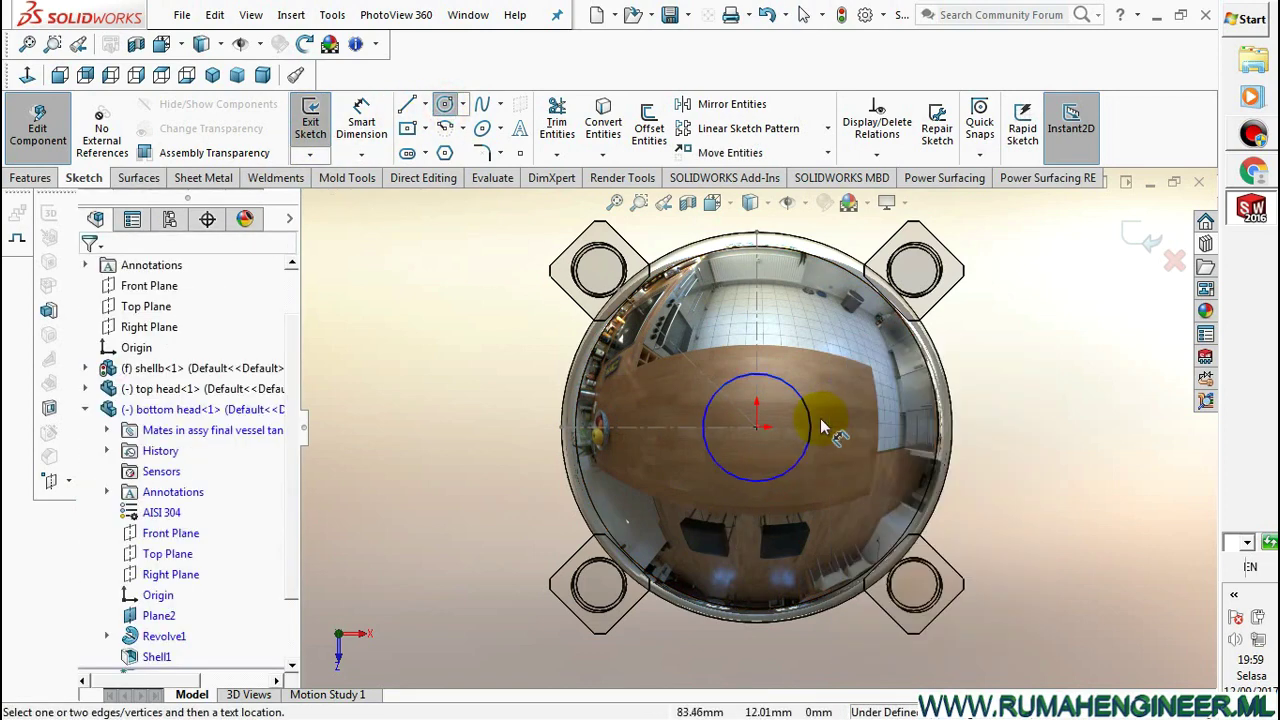
left_click(815, 422)
left_click(836, 400)
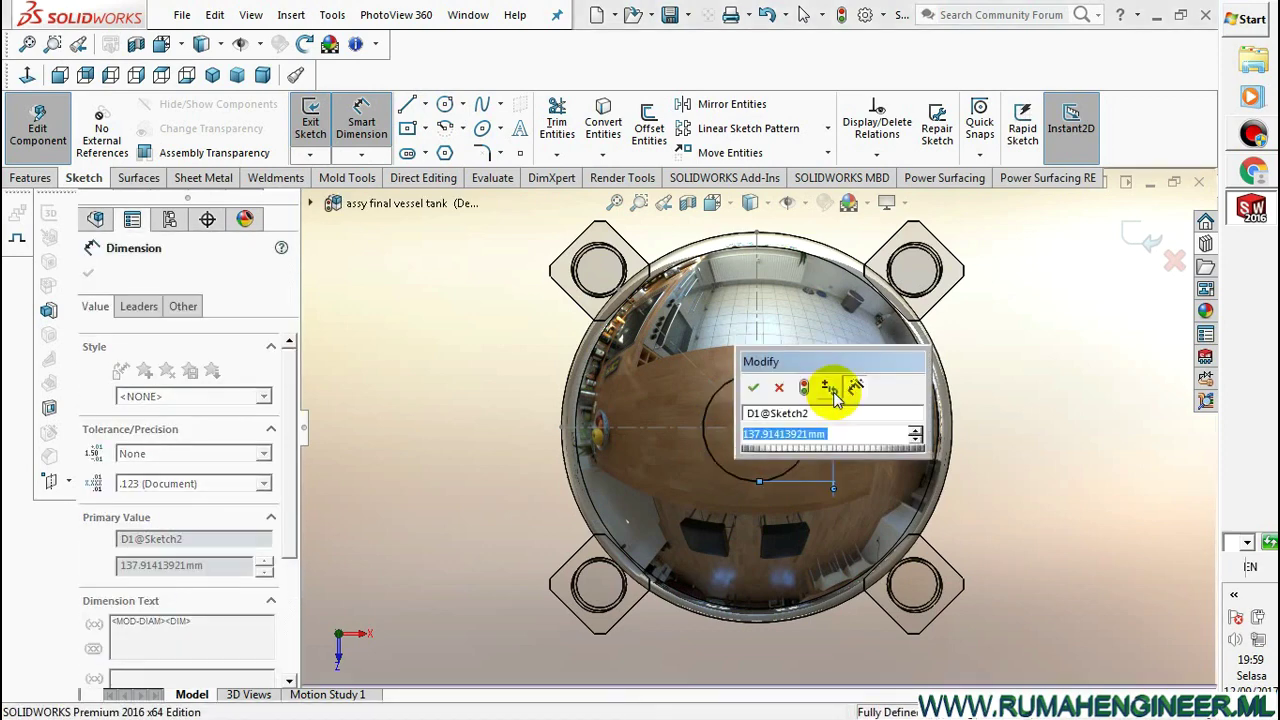
type("140")
key("Return")
right_click(445, 398)
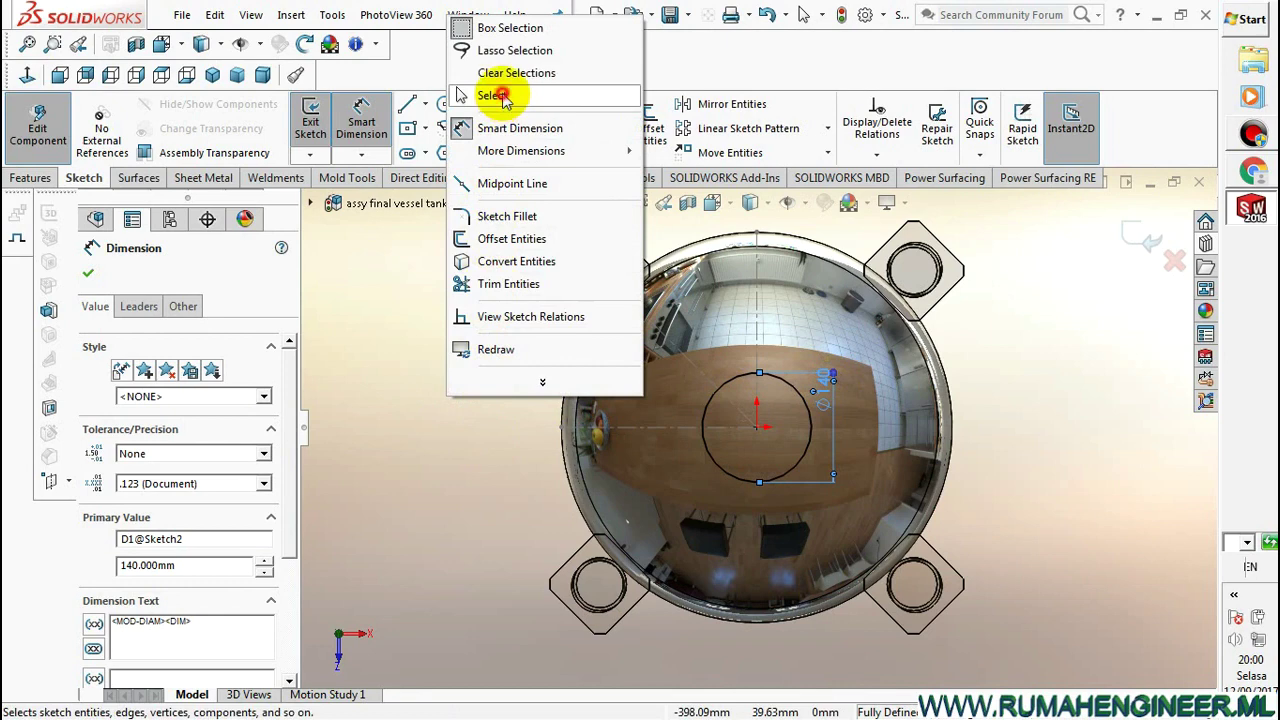
left_click(472, 94)
left_click(30, 177)
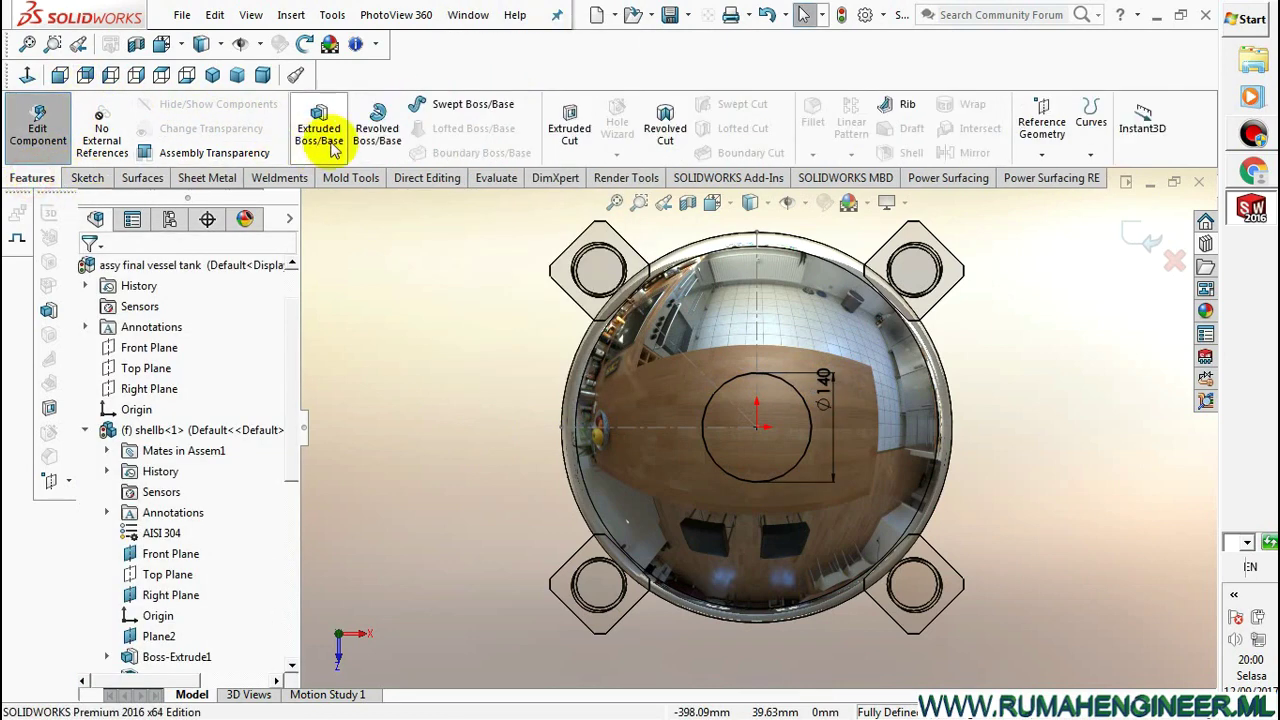
Cut the Ø140 circle Through All, reversed, into the bottom head and exit editing
left_click(569, 120)
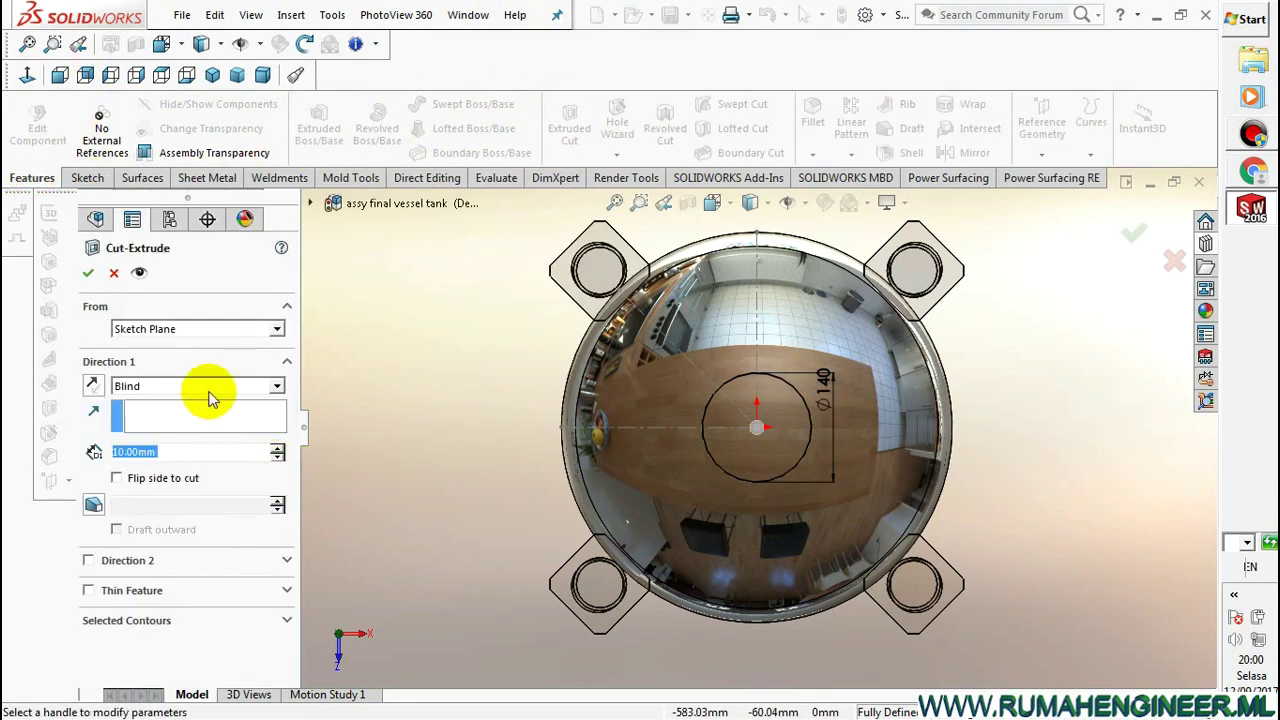
left_click(196, 385)
left_click(162, 418)
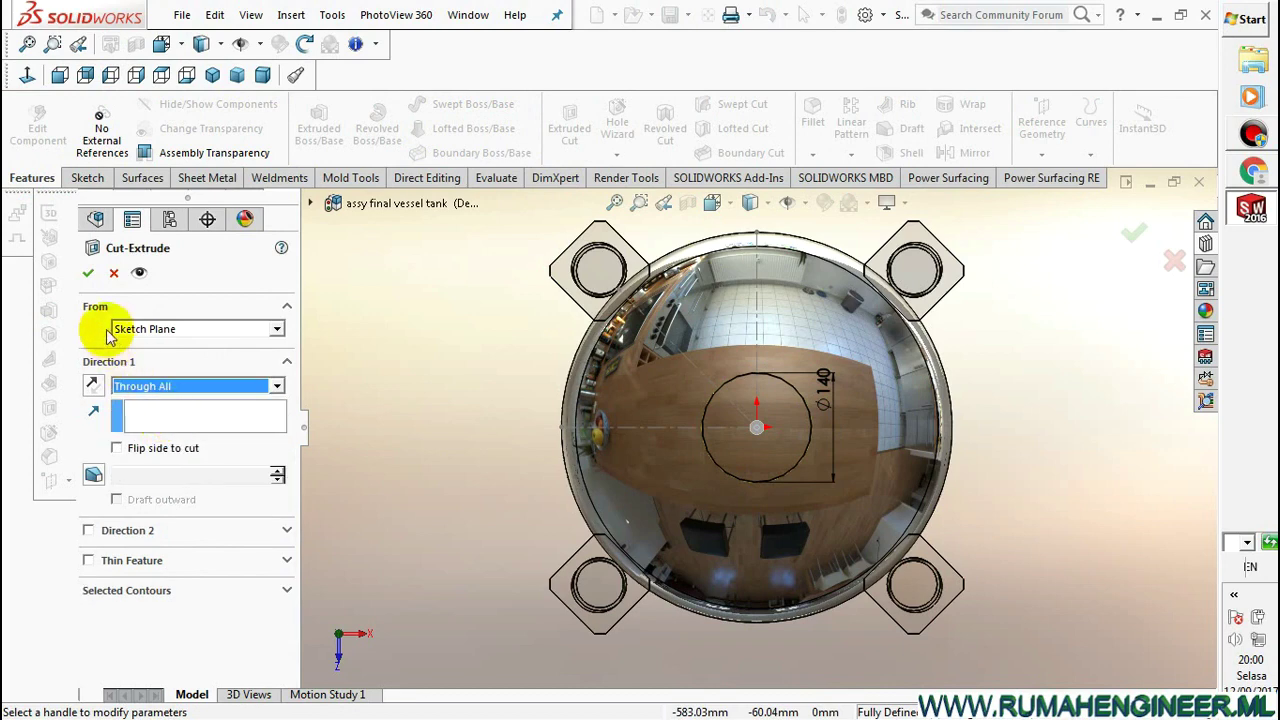
left_click(88, 272)
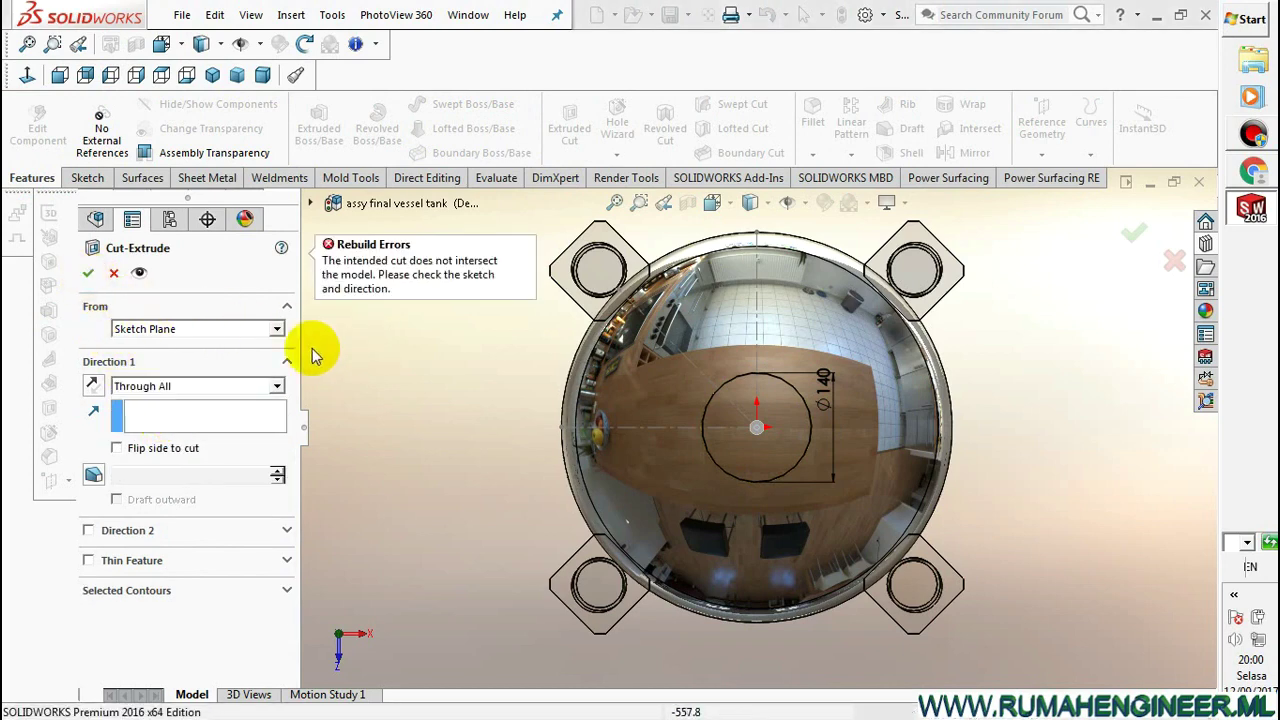
left_click(92, 385)
left_click(88, 276)
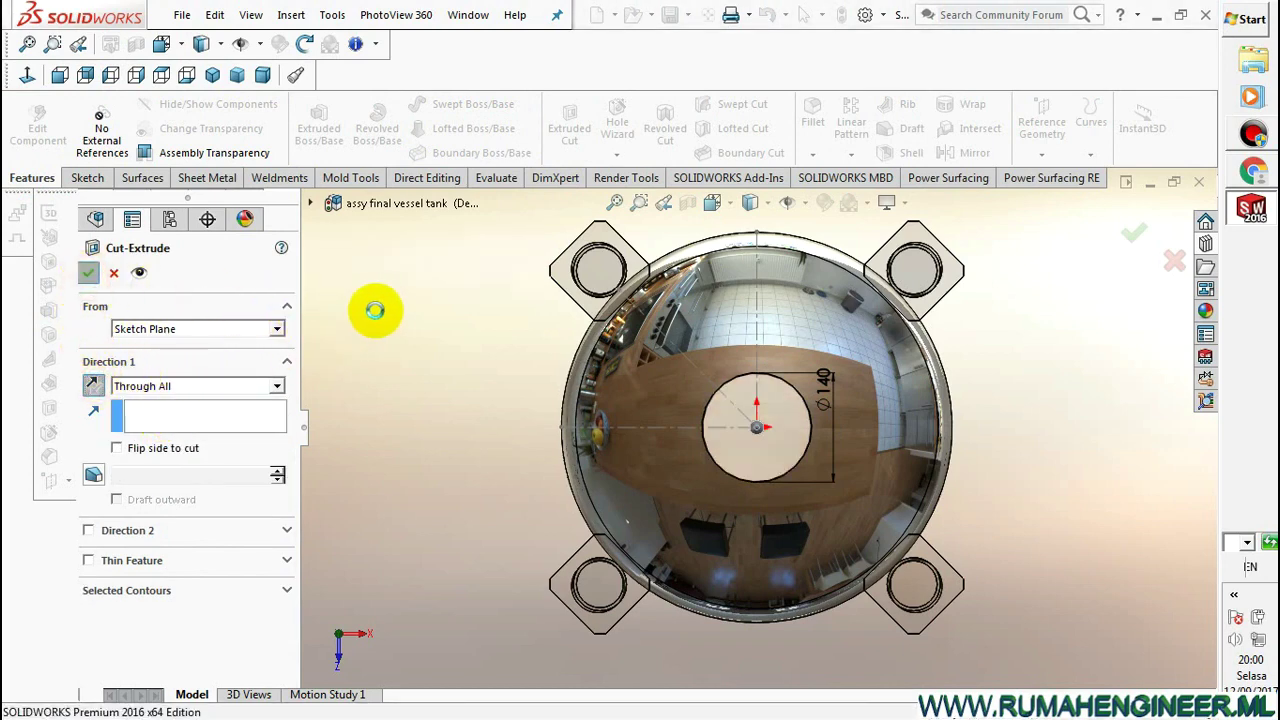
left_click(1158, 244)
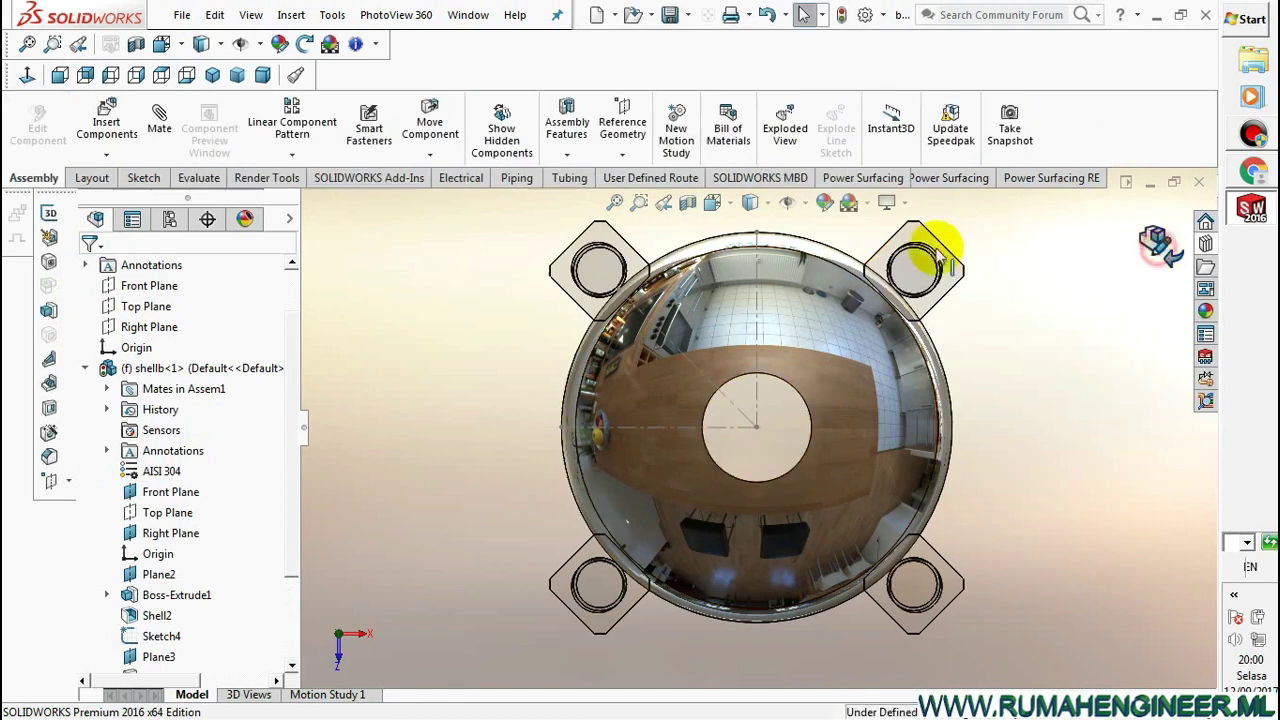
Save the assembly, inspect the underside, and return to the Front view
left_click(714, 202)
left_click(820, 258)
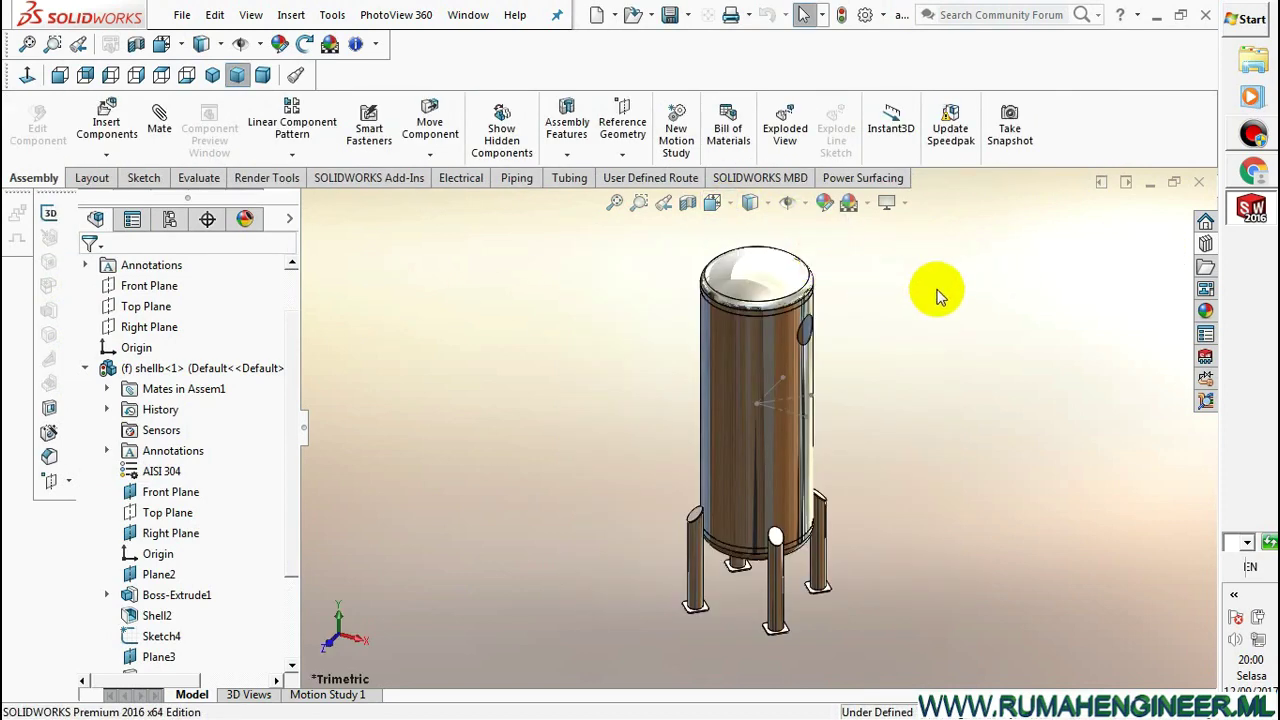
left_click(670, 14)
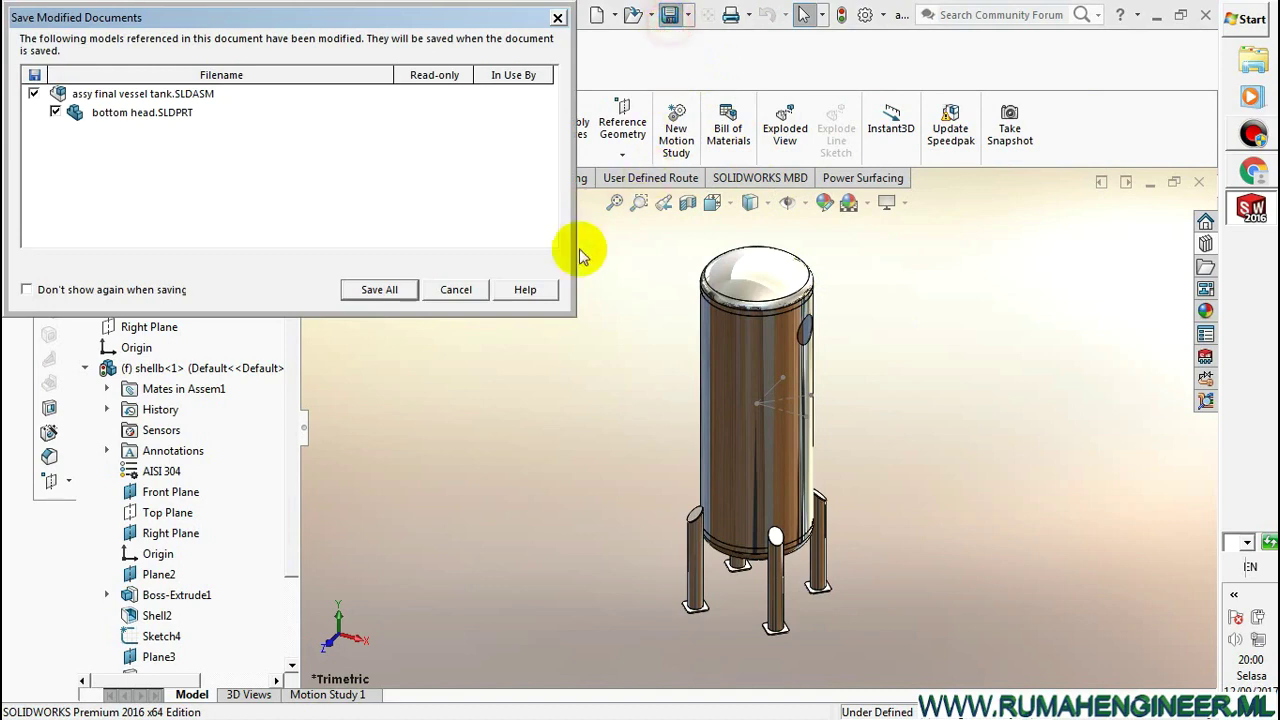
scroll(757, 529, "down", 3)
scroll(808, 566, "down", 3)
mouse_move(808, 566)
middle_mouse_down()
mouse_move(843, 390)
mouse_move(837, 409)
middle_mouse_up()
scroll(826, 451, "up", 5)
left_click(726, 213)
left_click(735, 285)
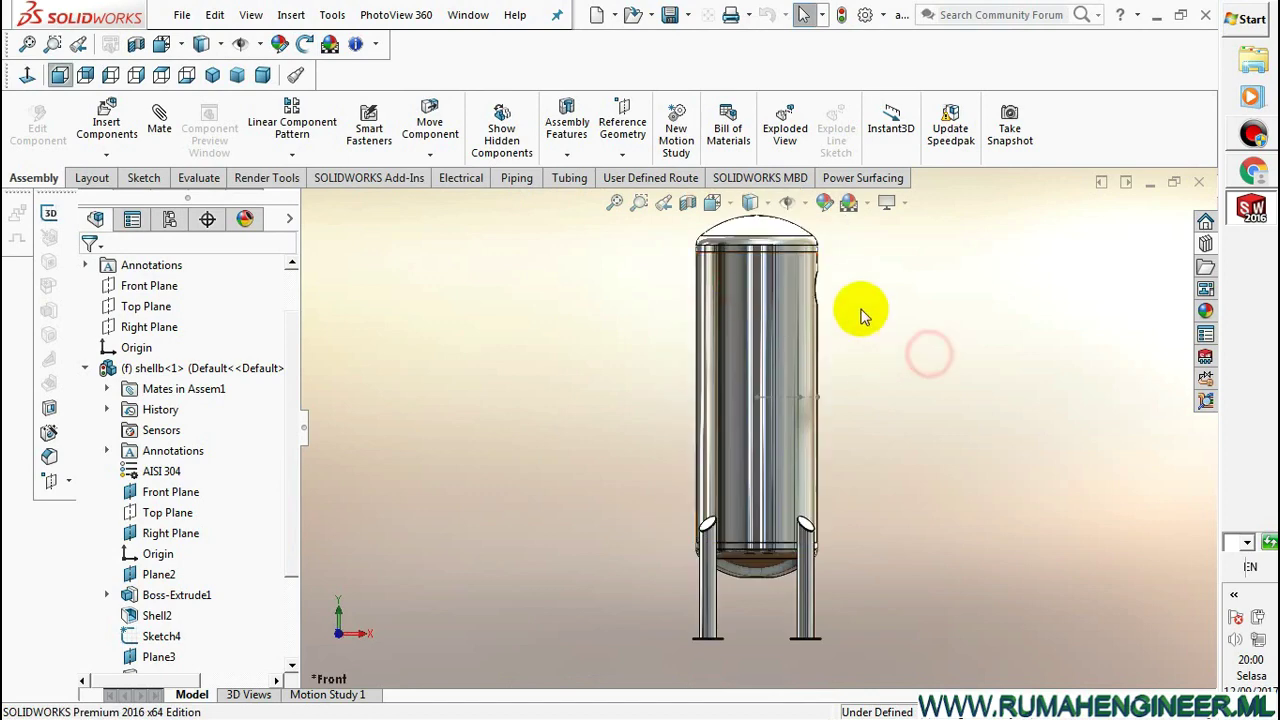
Check the side opening, return to Front view, and edit the shellb component in place
scroll(805, 311, "down", 2)
left_click(737, 320)
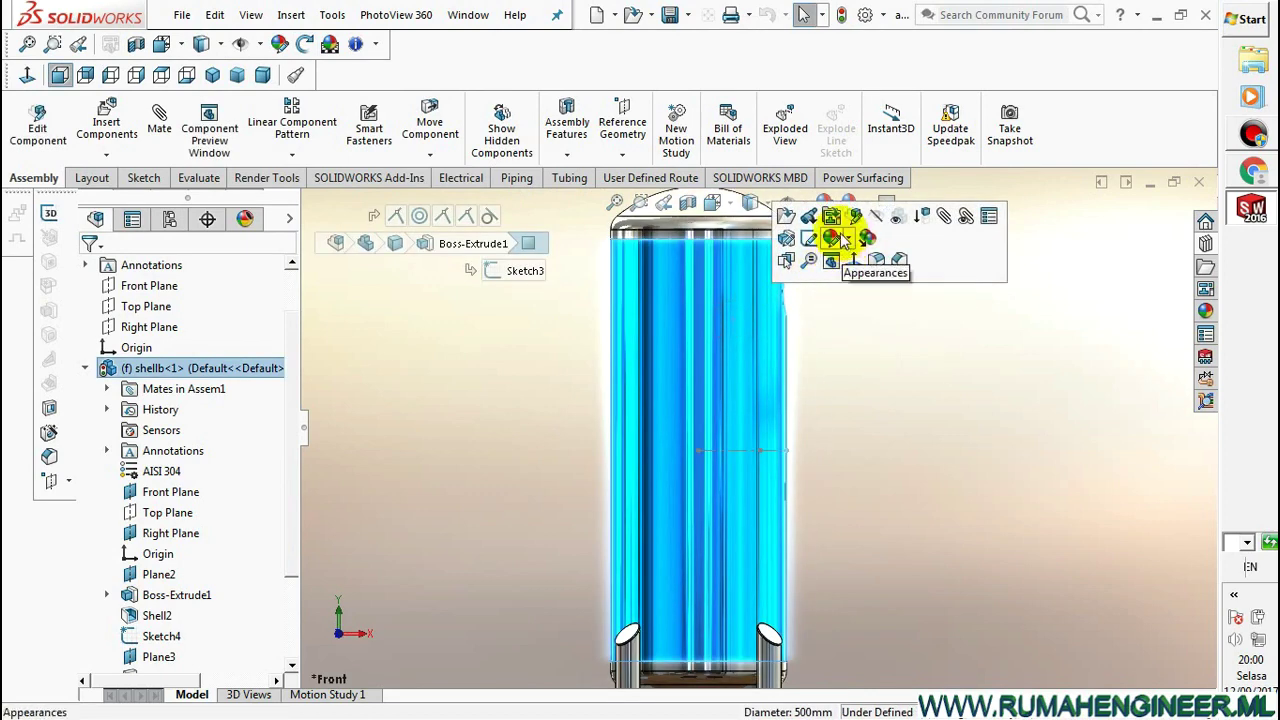
left_click(888, 405)
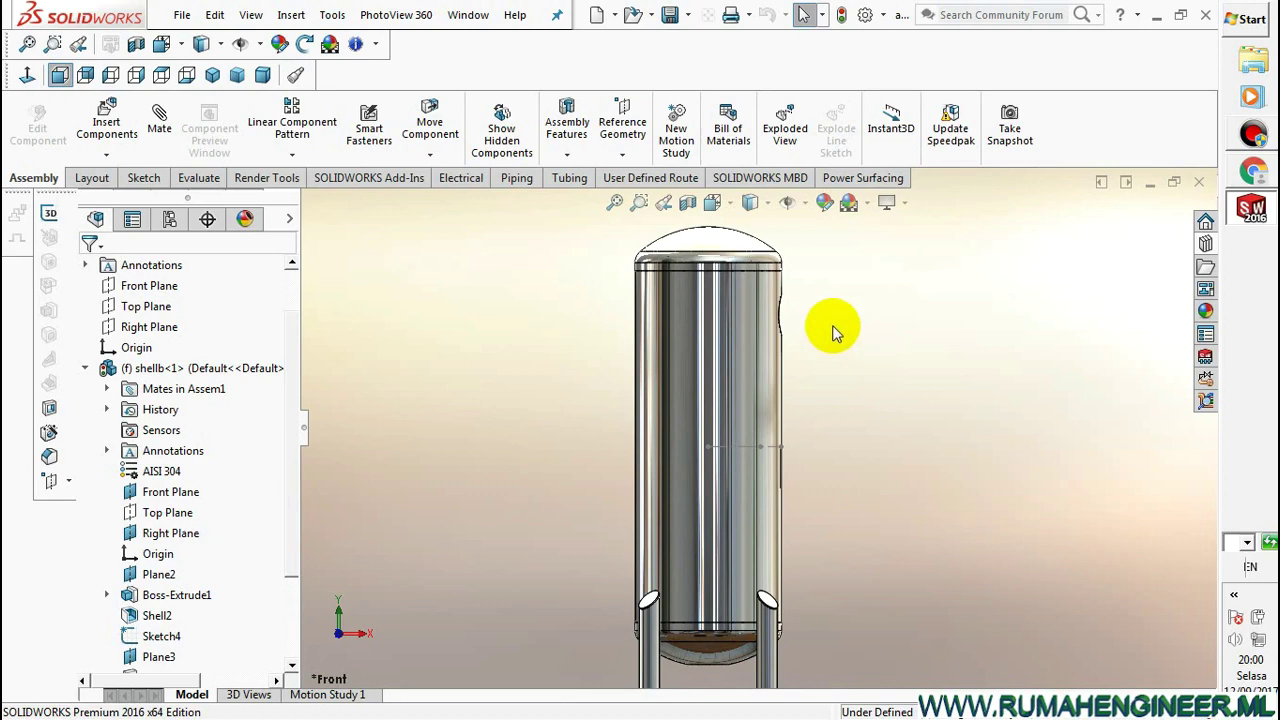
scroll(835, 330, "down", 2)
mouse_move(825, 354)
middle_mouse_down()
mouse_move(777, 366)
mouse_move(785, 380)
middle_mouse_up()
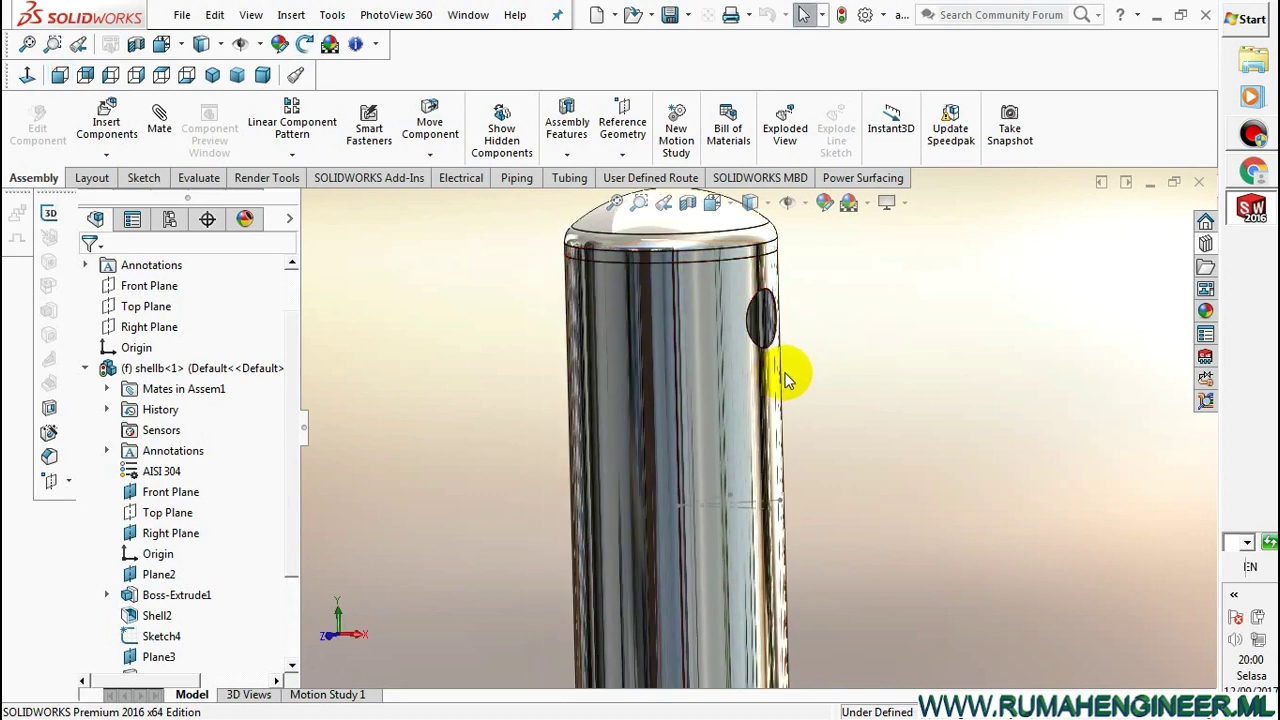
scroll(785, 380, "up", 2)
left_click(713, 204)
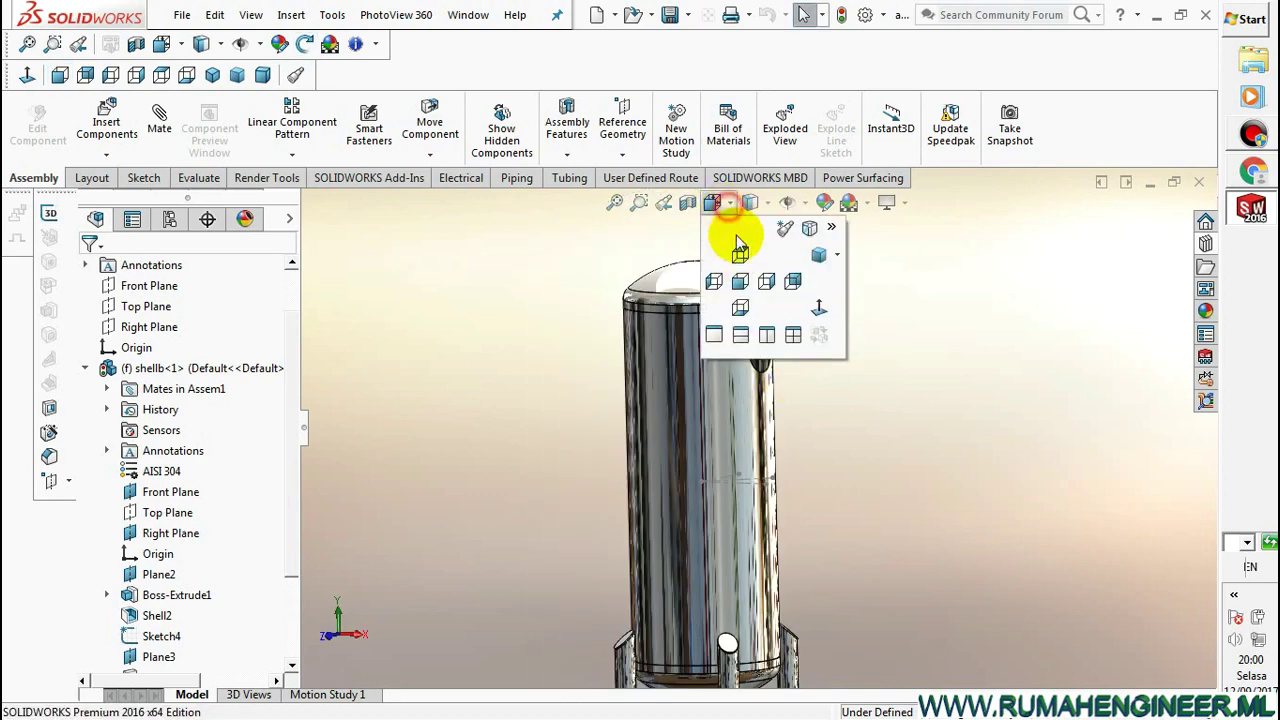
left_click(736, 280)
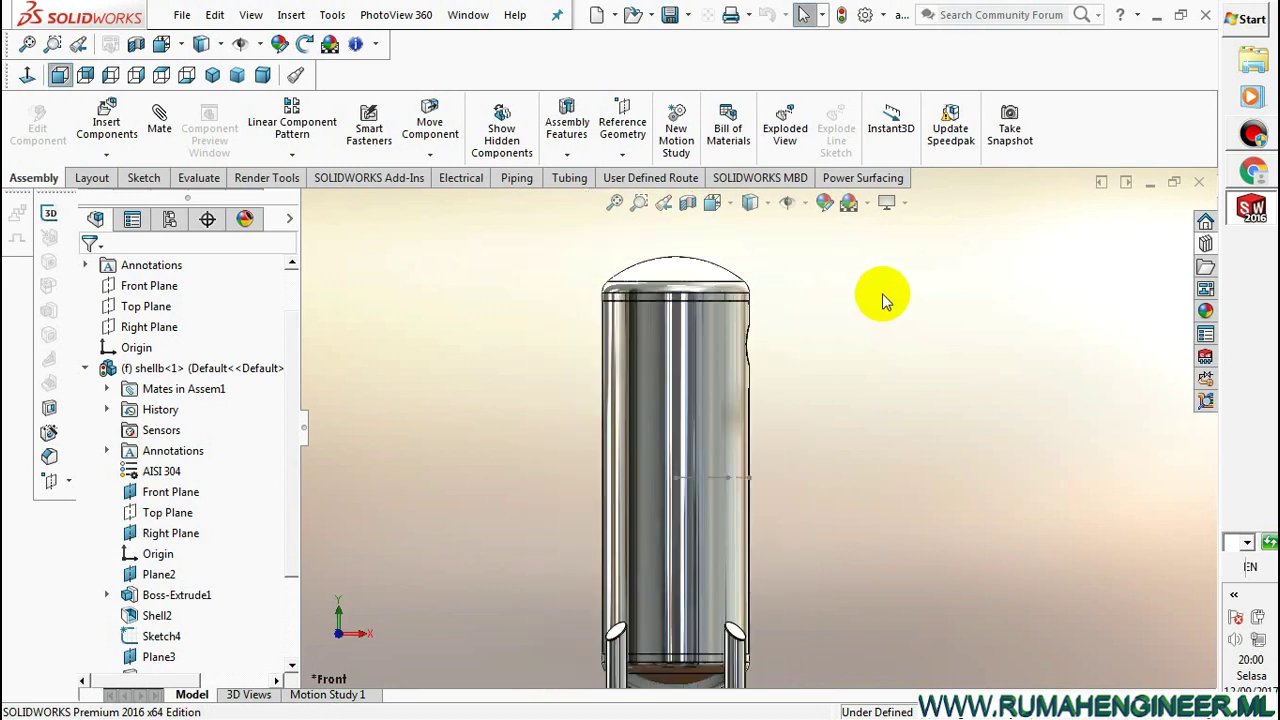
left_click(640, 358)
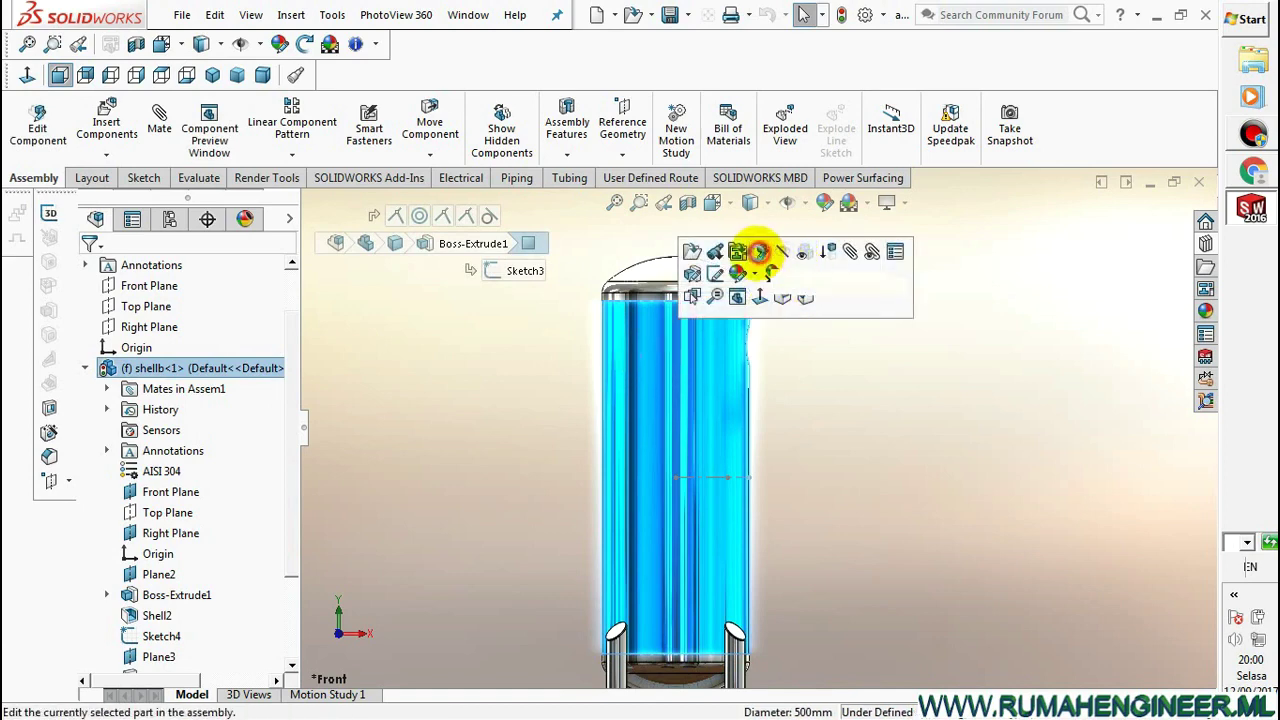
left_click(760, 251)
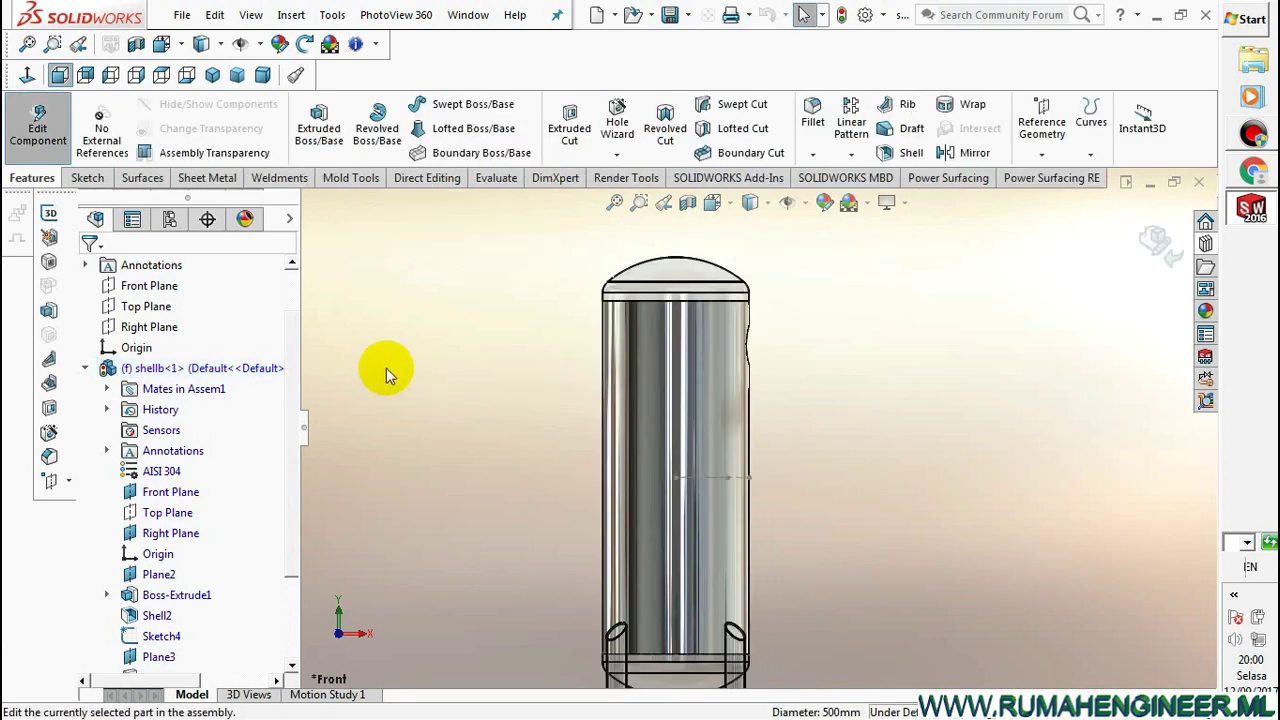
Start a sketch on the shell's Front Plane and choose the Corner Rectangle tool
left_click(167, 497)
left_click(192, 445)
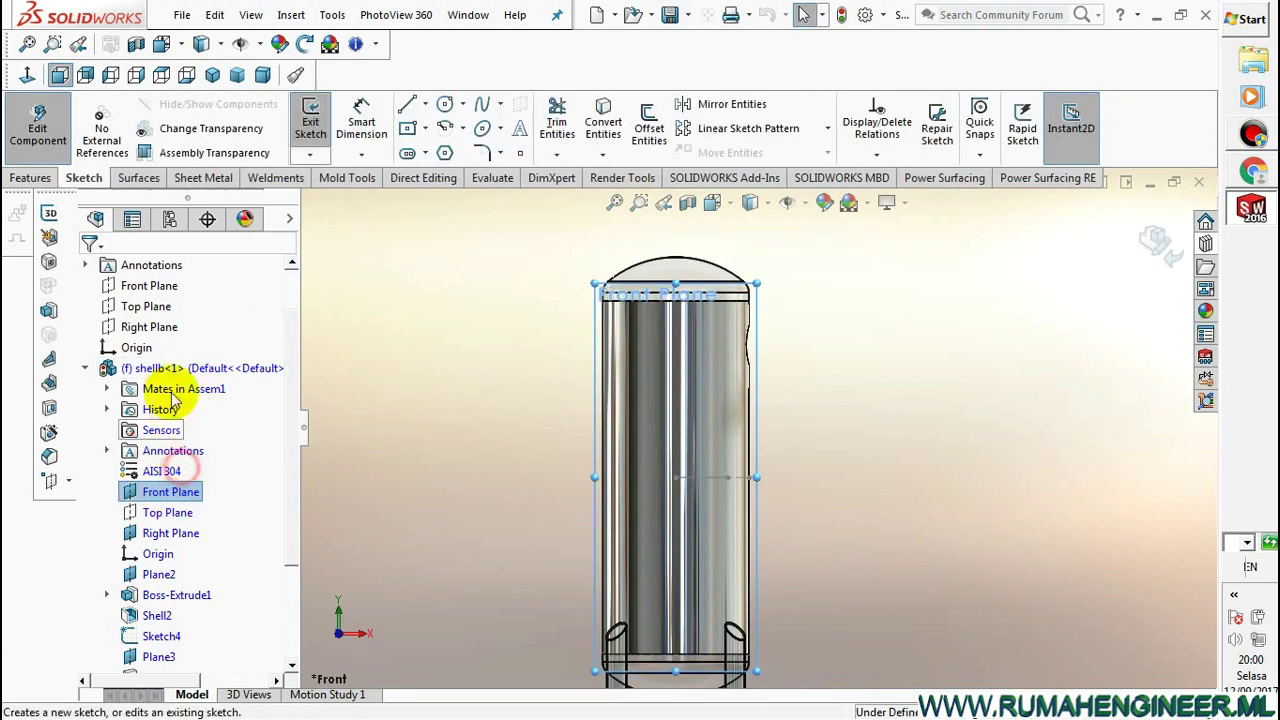
left_click(429, 129)
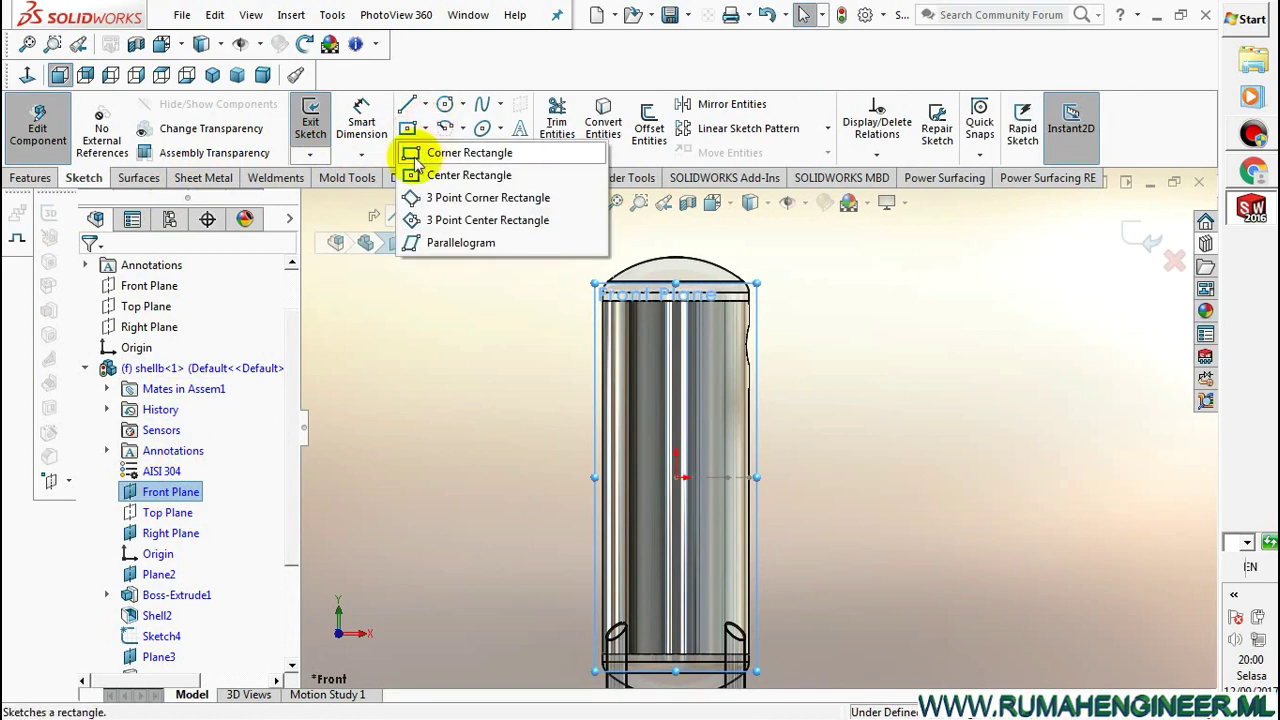
left_click(416, 160)
scroll(800, 350, "down", 3)
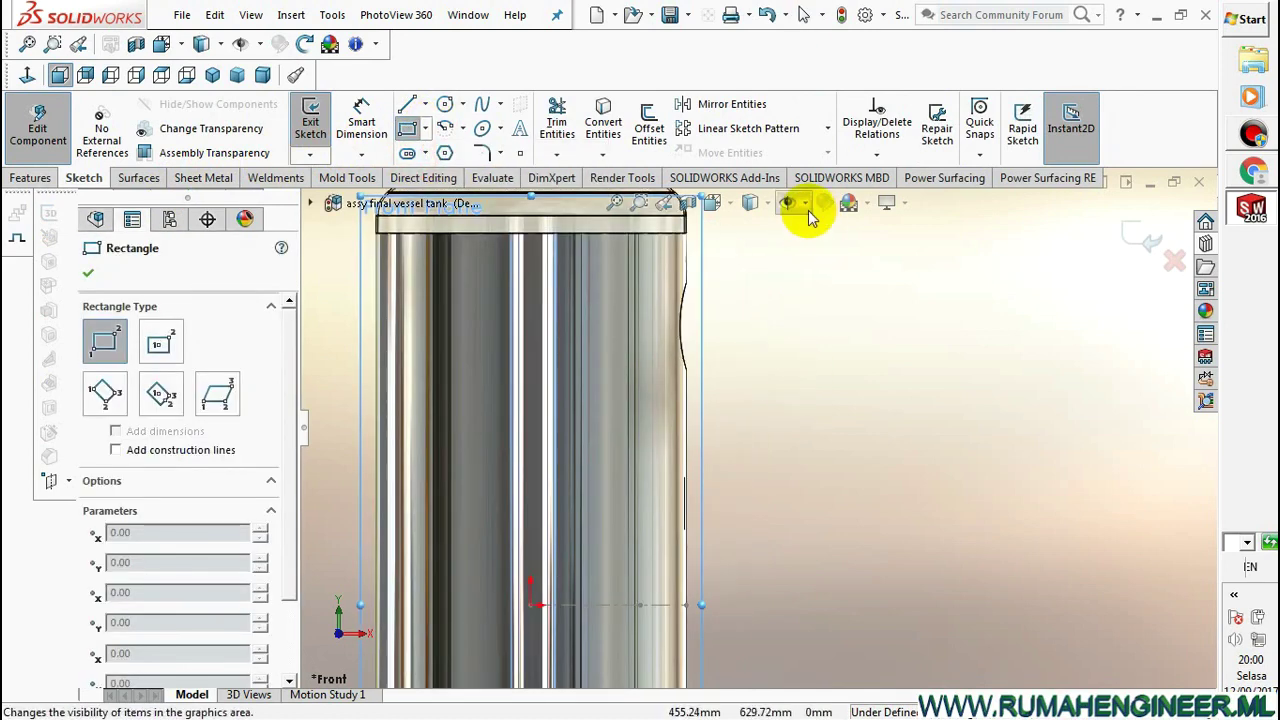
left_click(805, 205)
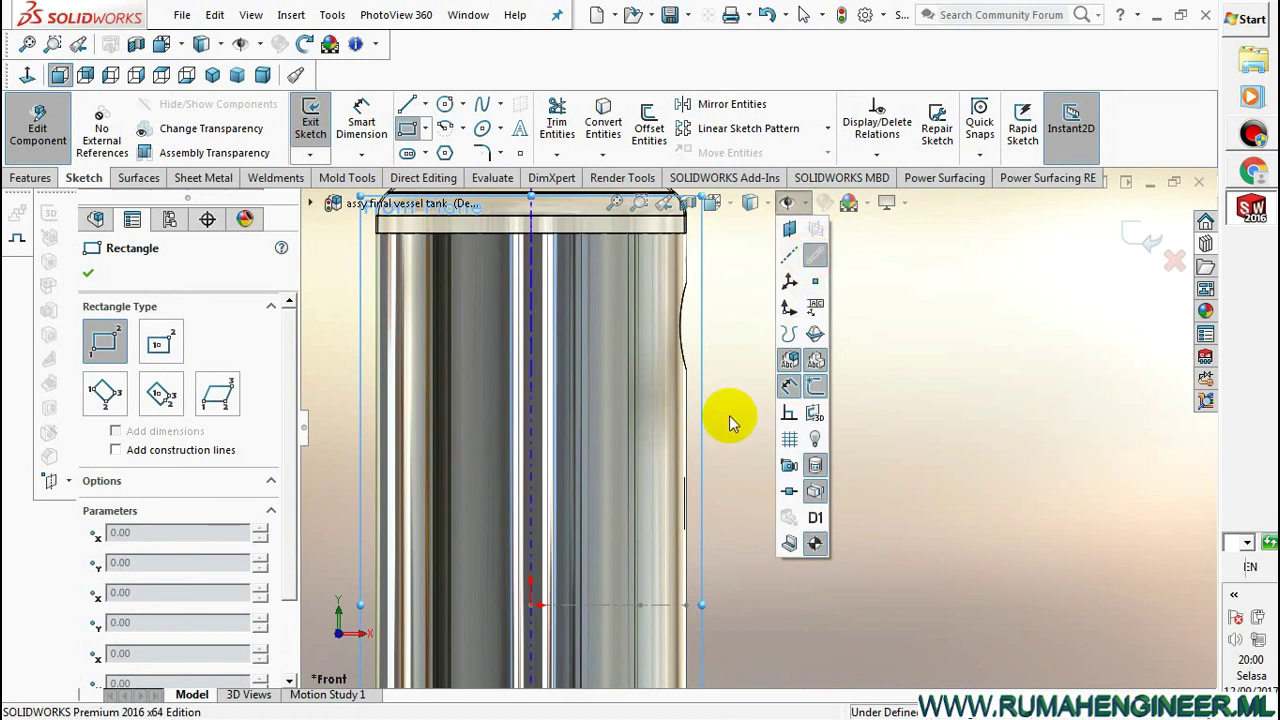
scroll(722, 372, "up", 2)
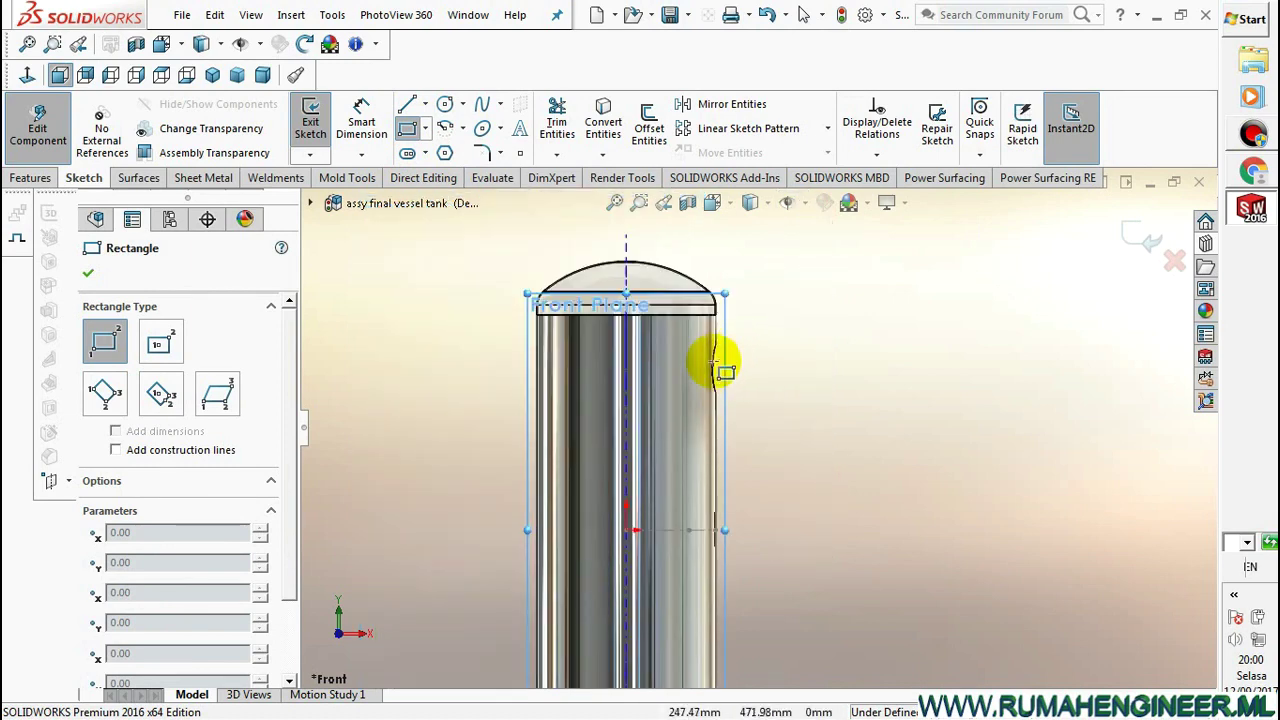
scroll(737, 408, "down", 4)
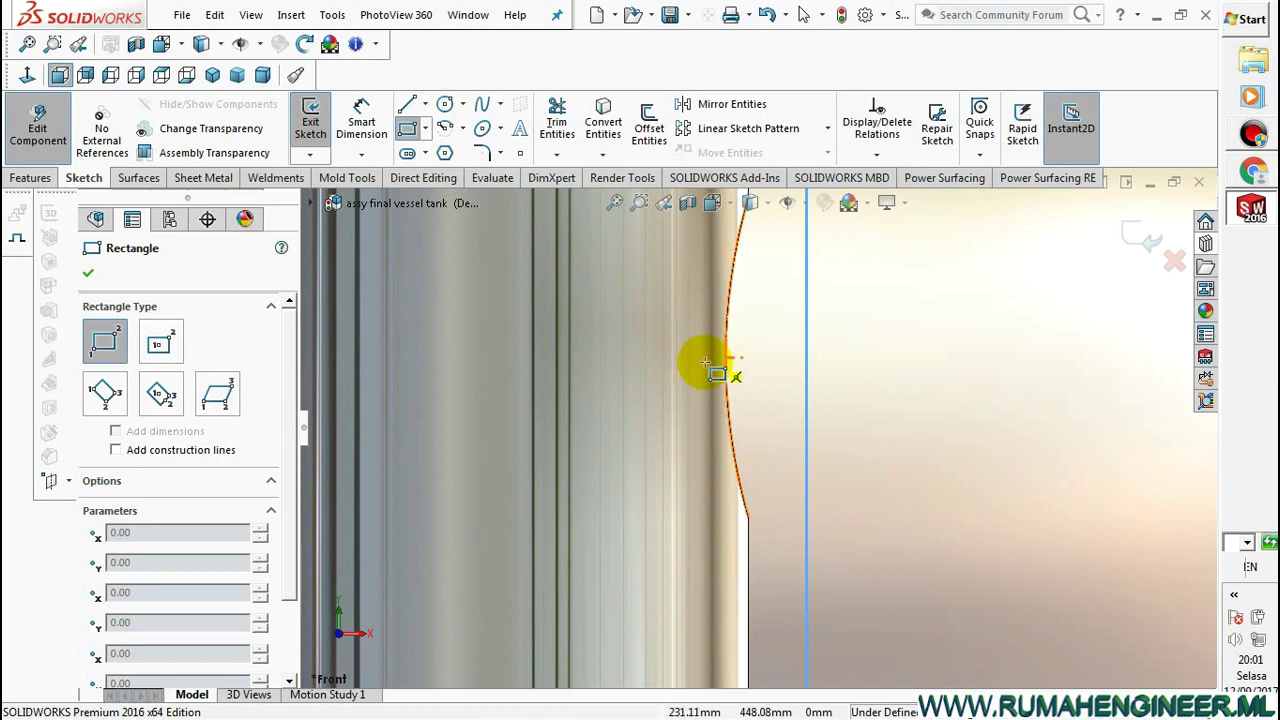
Draw a rectangle from the shell's right edge outward beyond the shell
left_click(727, 386)
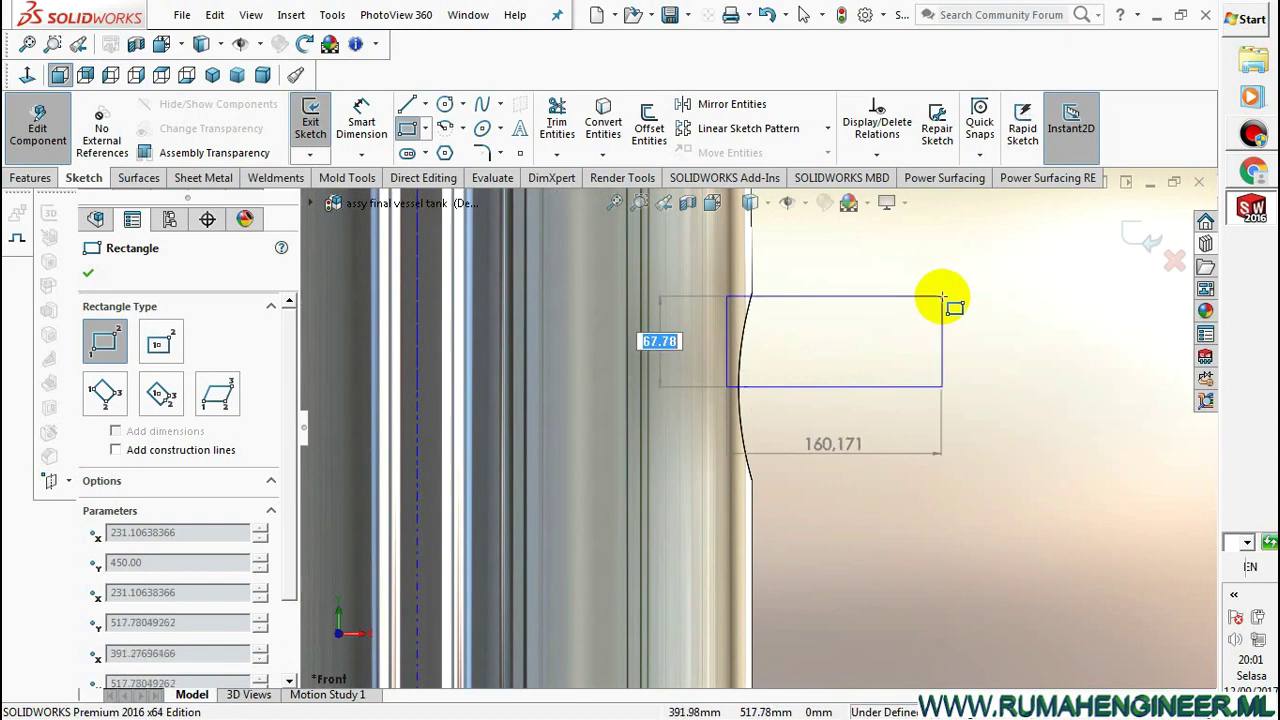
left_click(946, 296)
right_click(1006, 325)
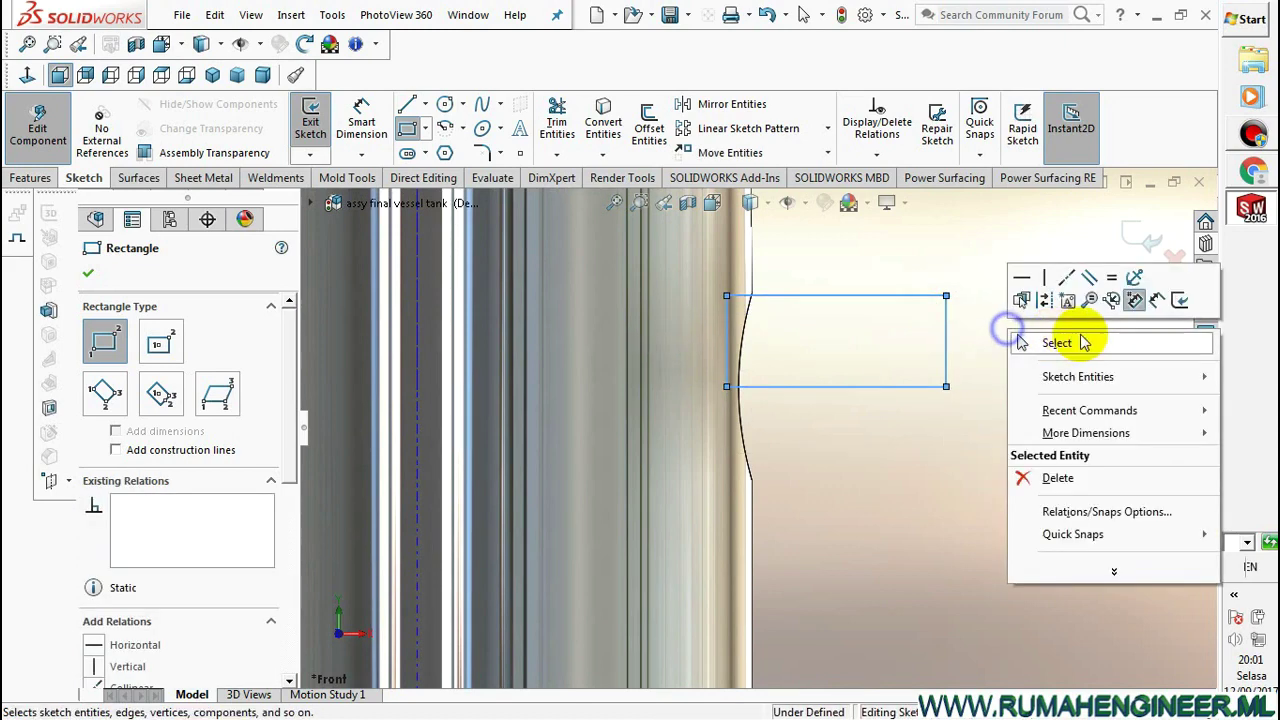
left_click(1158, 300)
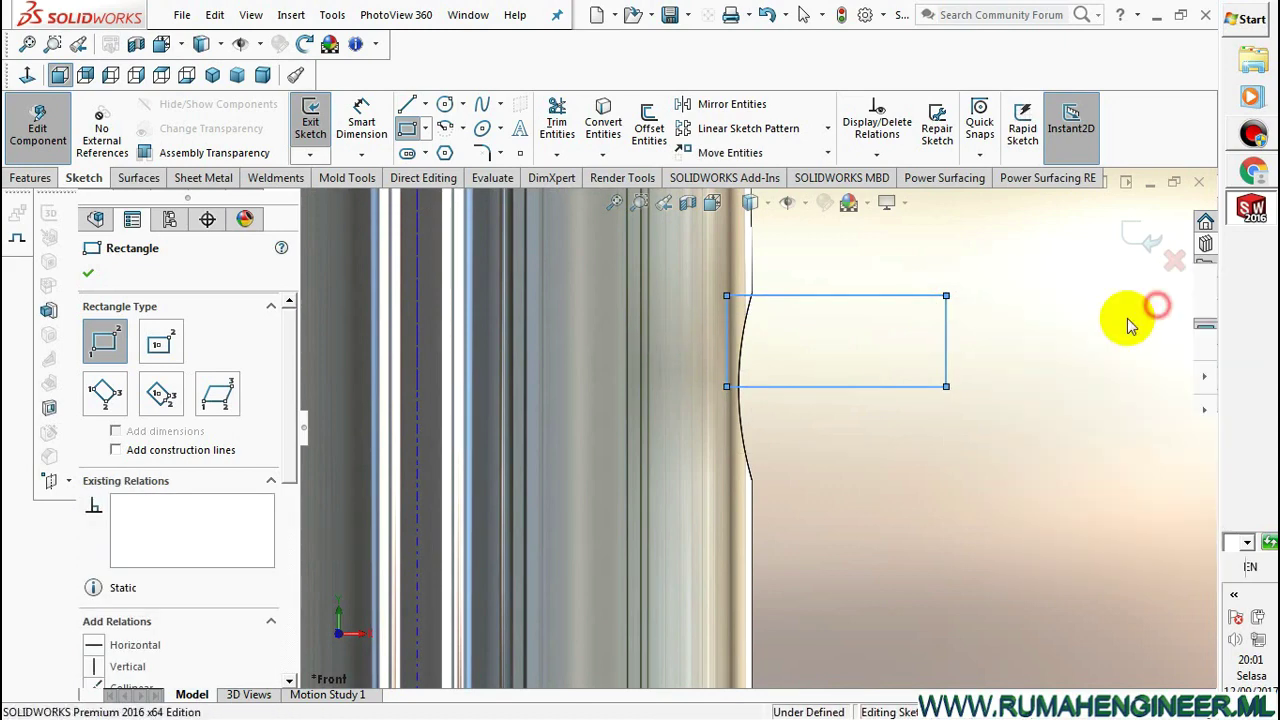
Dimension the rectangle to 70 mm high and 150 mm wide
left_click(948, 362)
left_click(1012, 358)
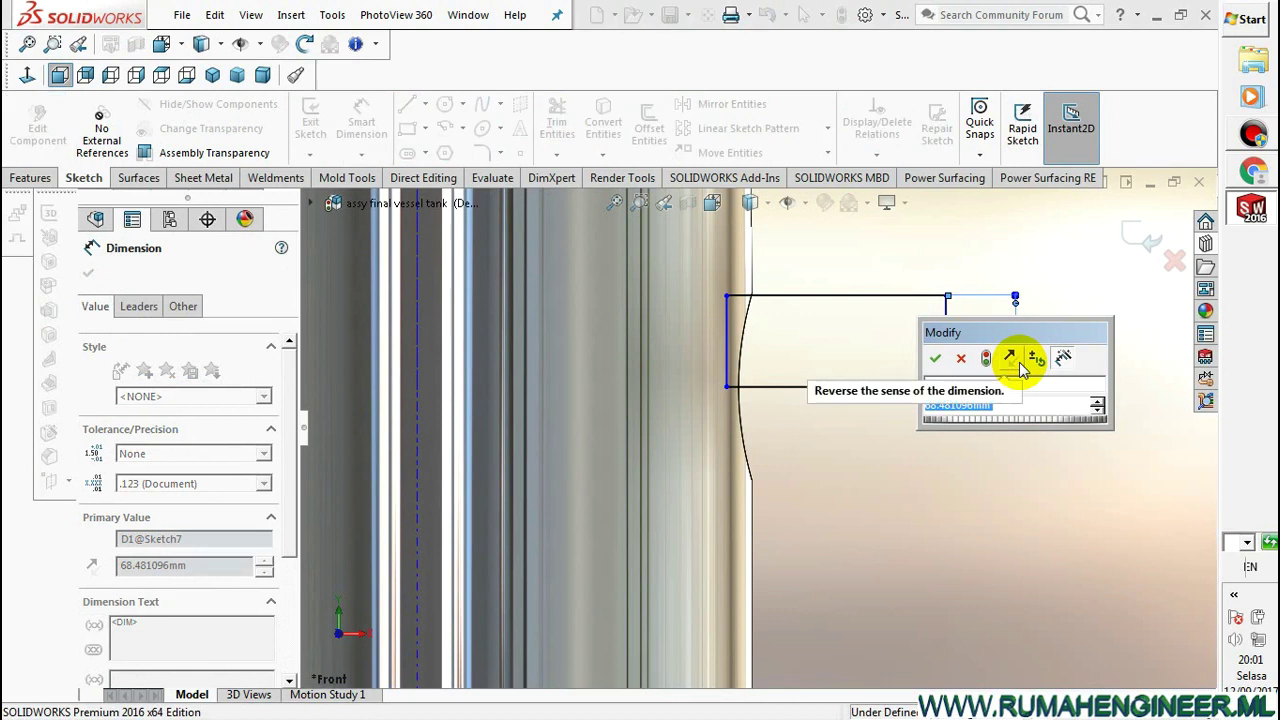
type("1")
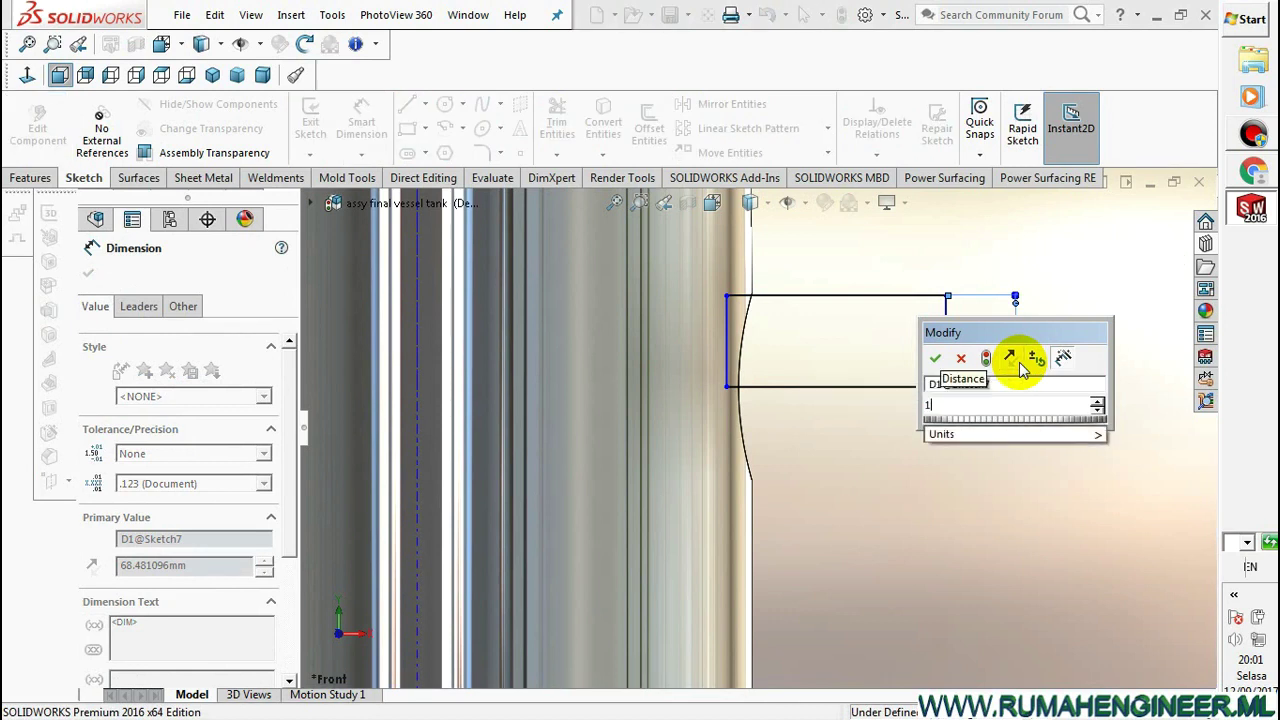
type("/2")
key("Return")
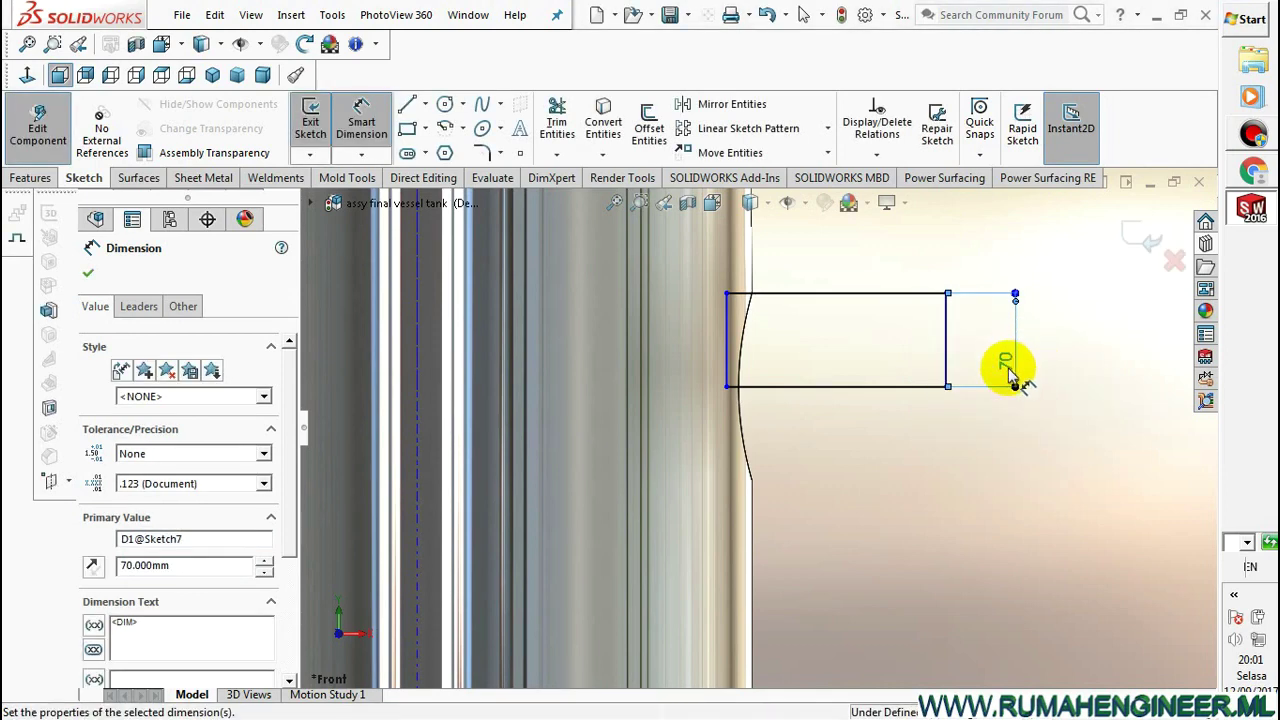
left_click(943, 510)
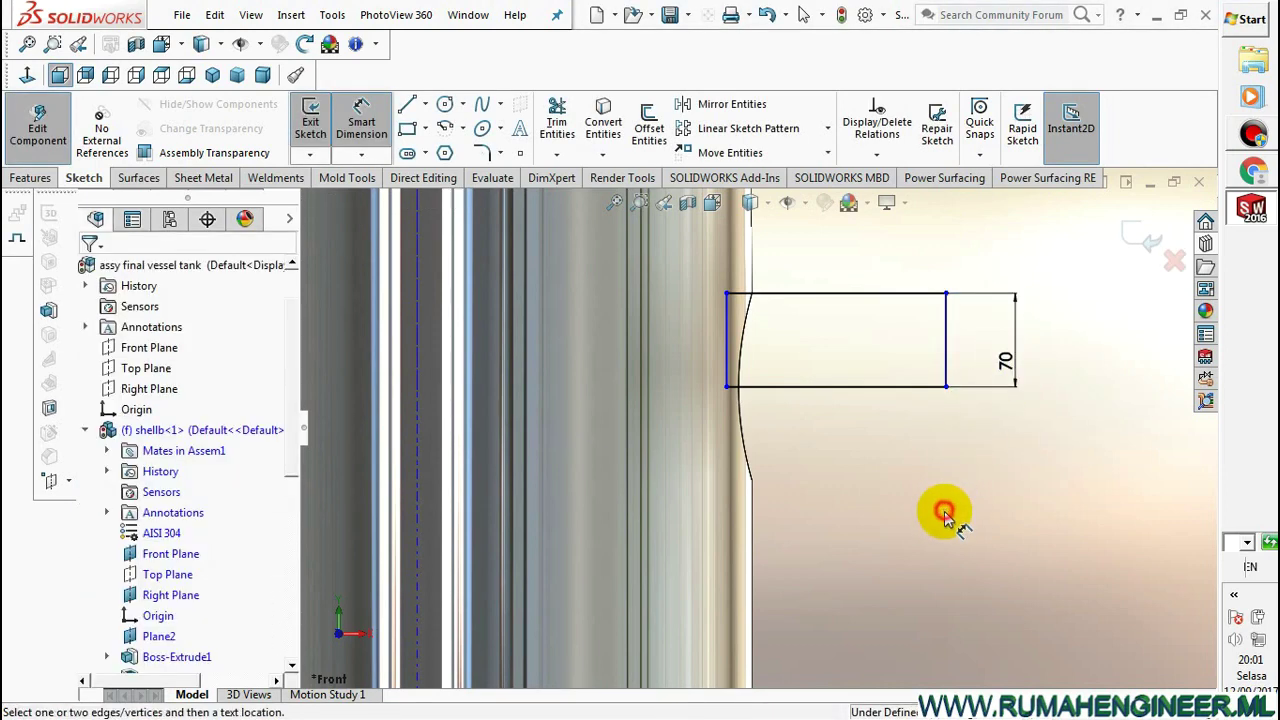
left_click(888, 387)
left_click(888, 434)
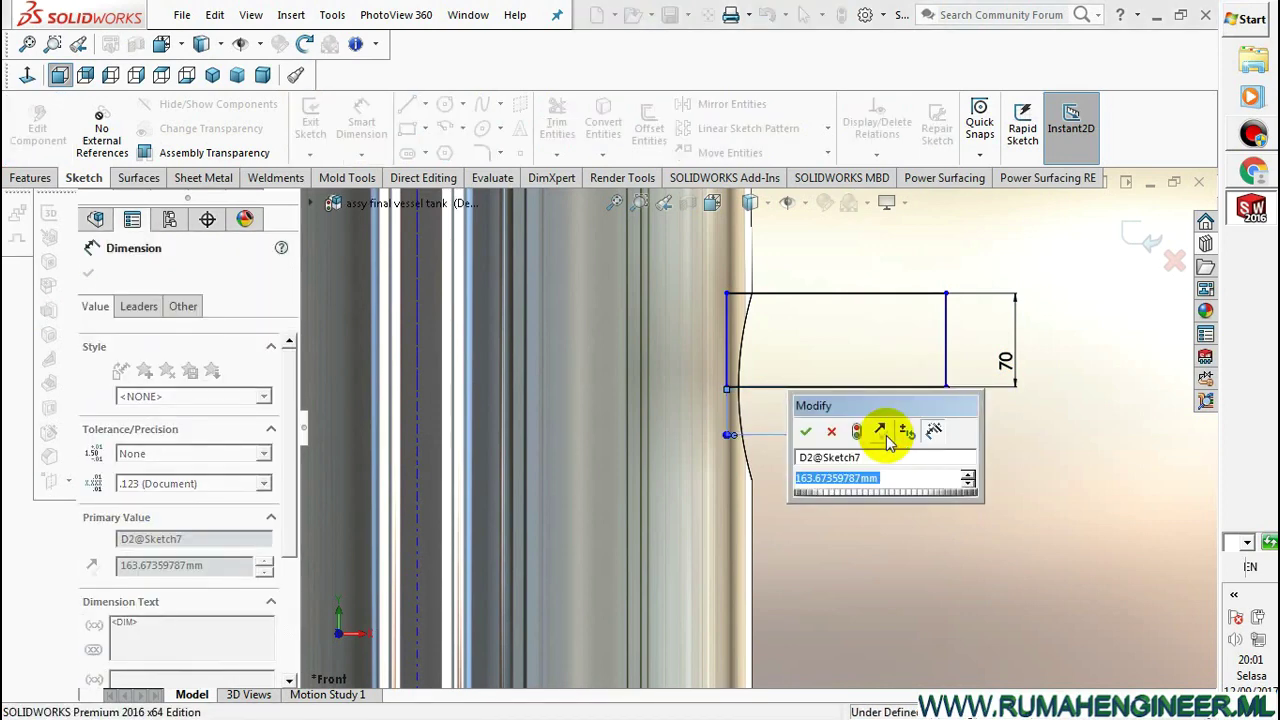
type("150")
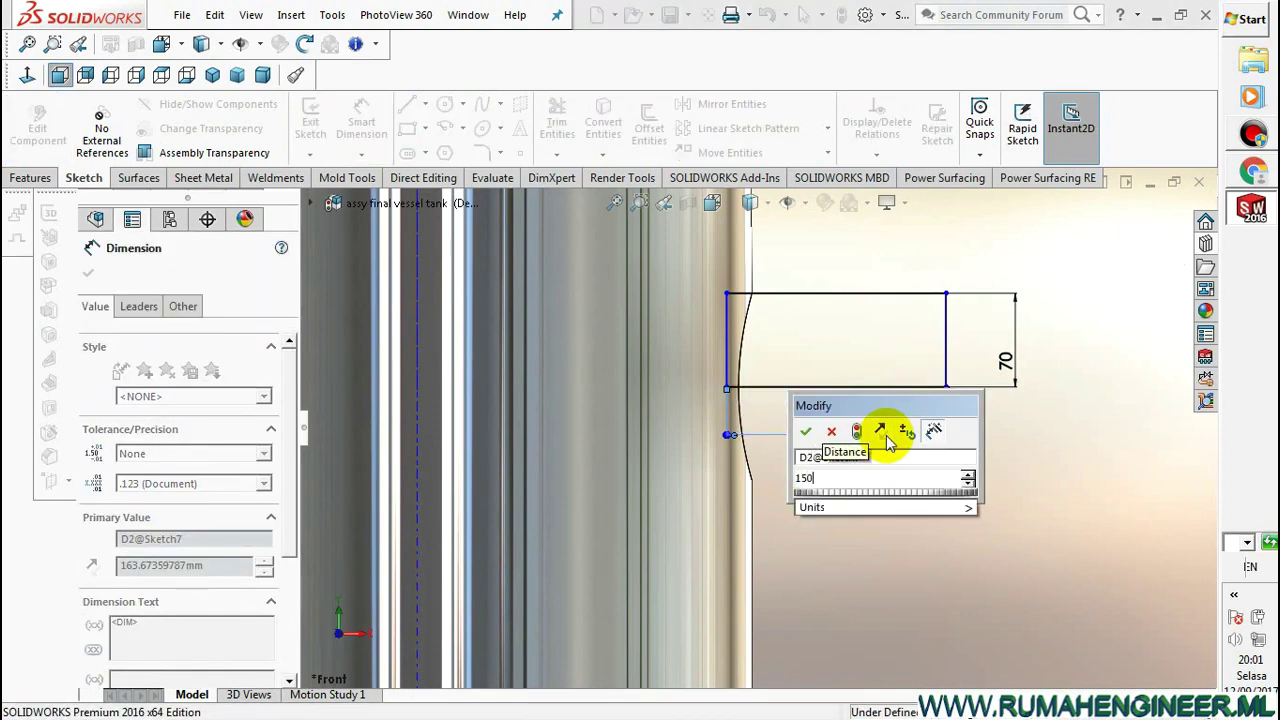
key("Return")
left_click(1030, 466)
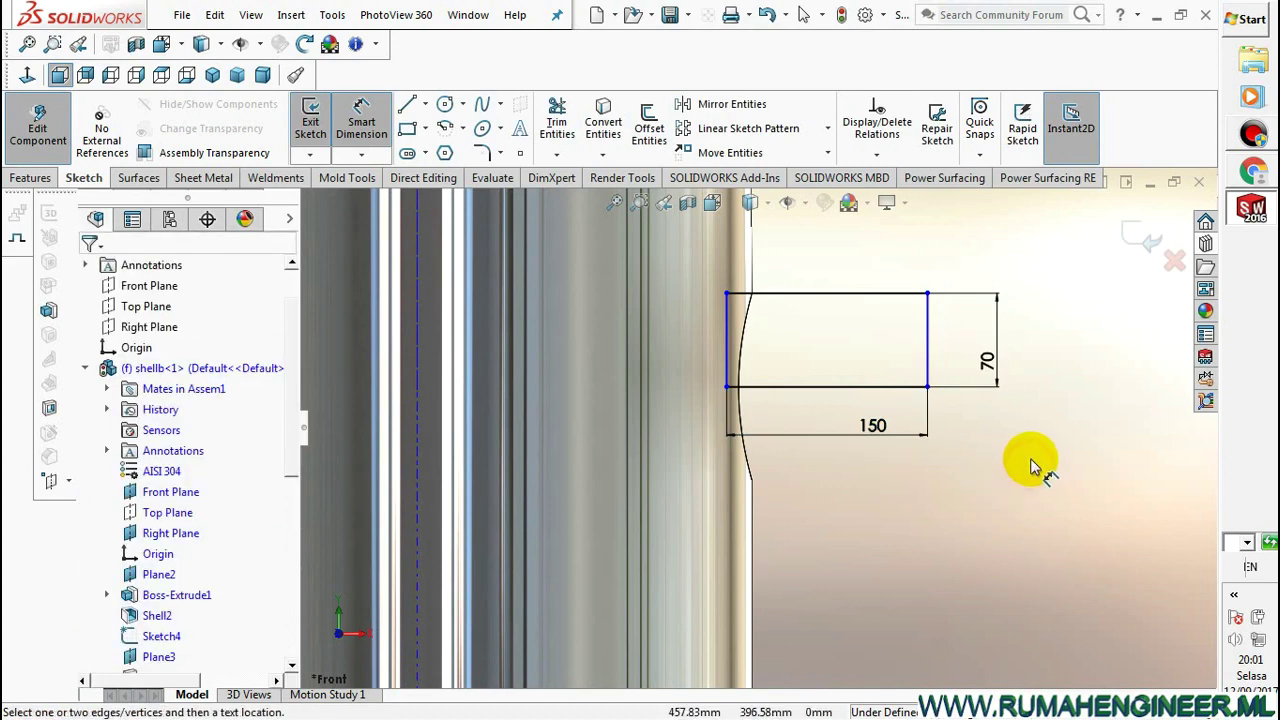
right_click(1030, 466)
left_click(1063, 158)
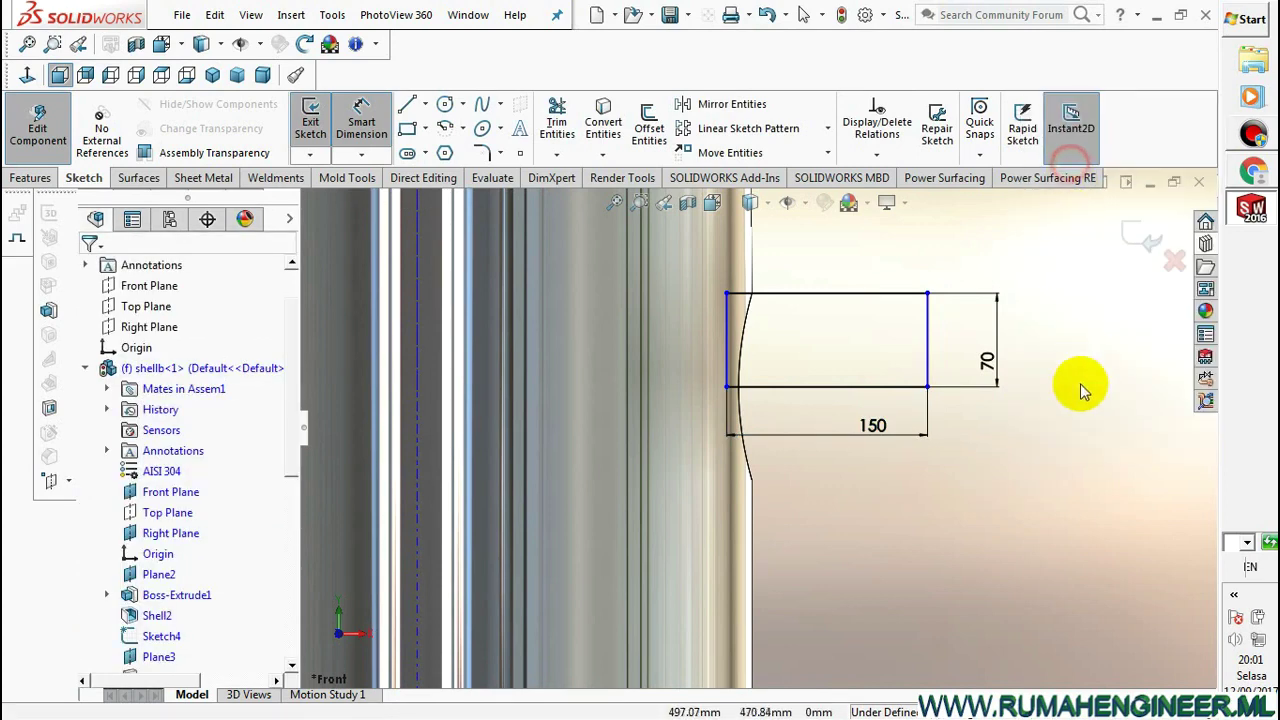
Make the rectangle's lower-left corner coincident with the curved shell edge
scroll(814, 386, "down", 1)
scroll(757, 381, "down", 2)
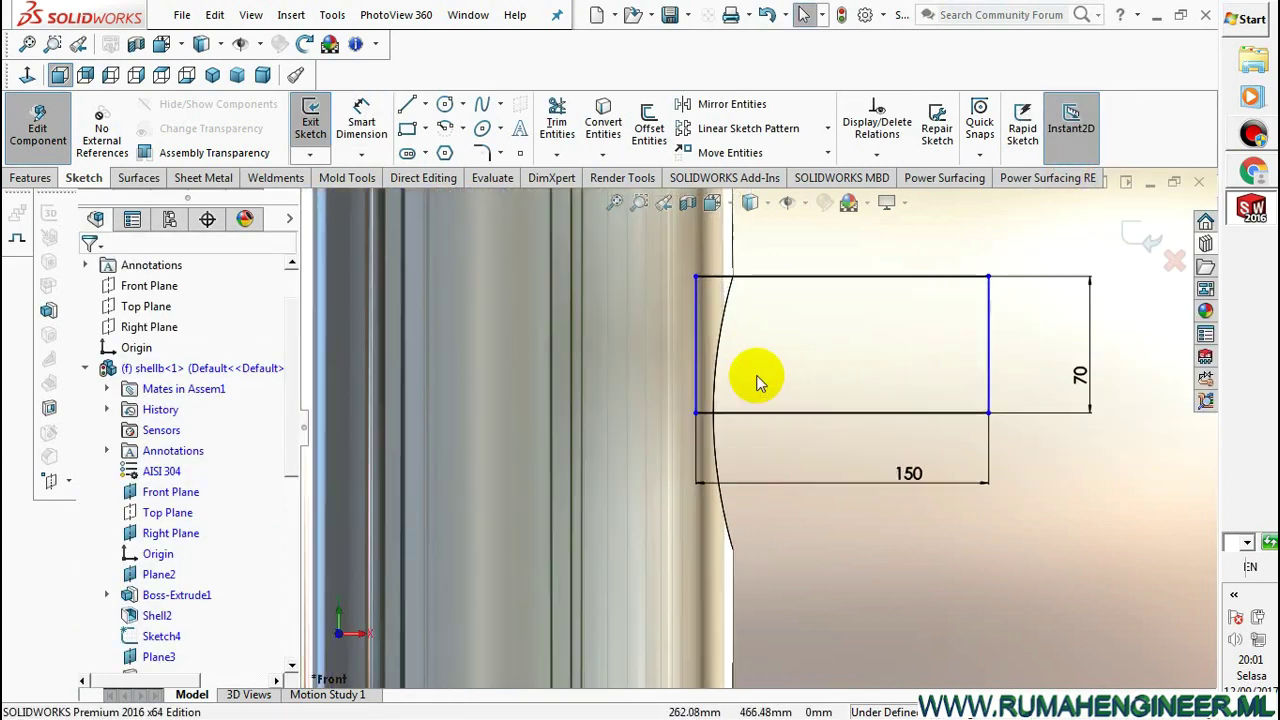
left_click(698, 419)
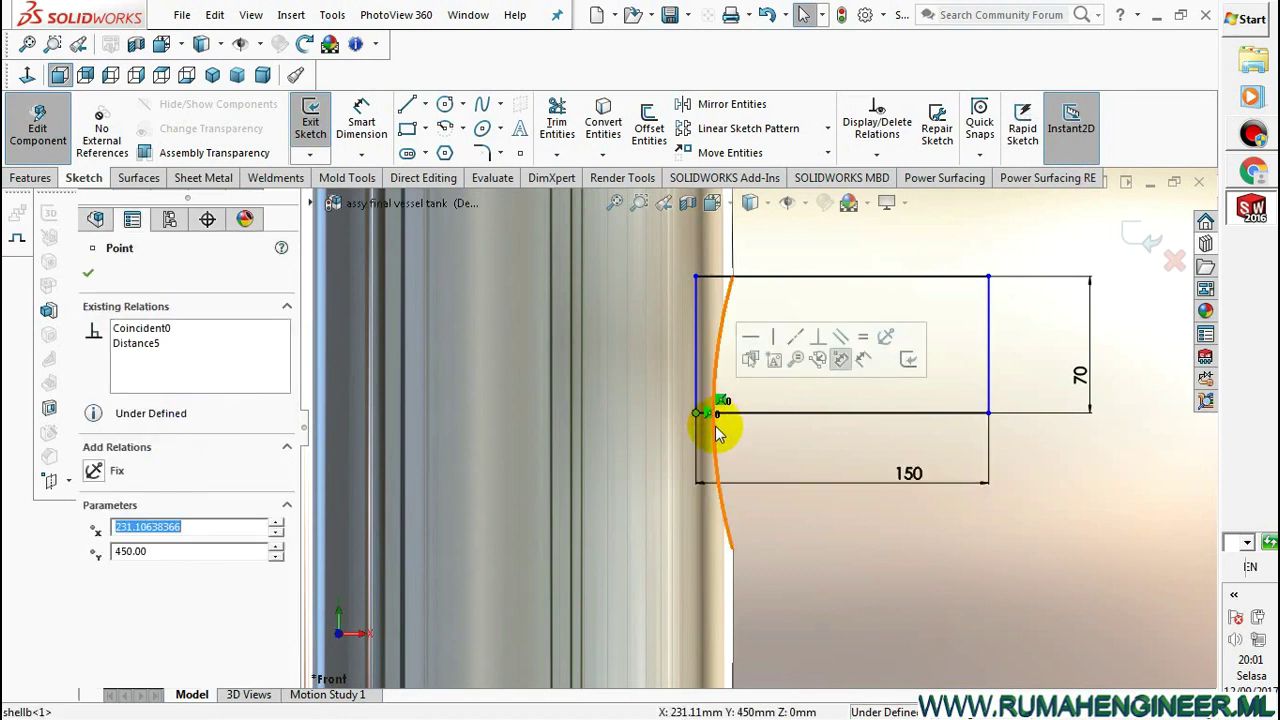
left_click(715, 425, "ctrl")
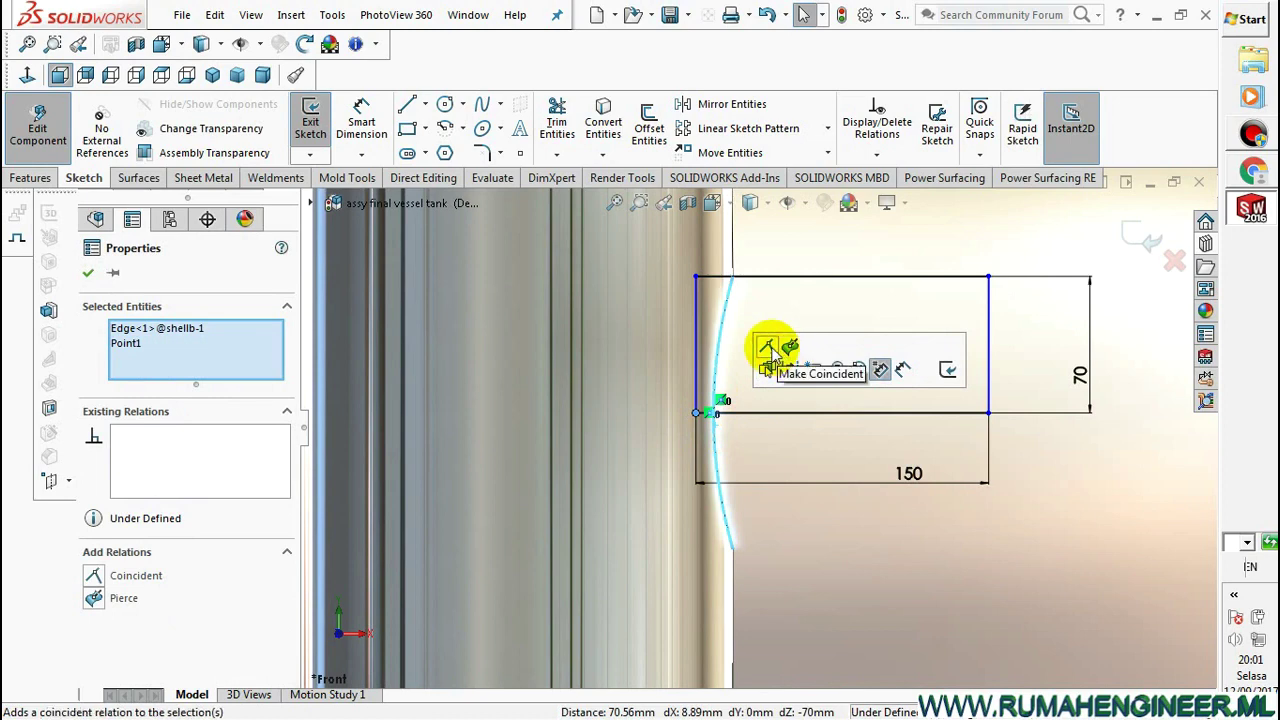
left_click(769, 347)
left_click(891, 586)
scroll(891, 570, "up", 2)
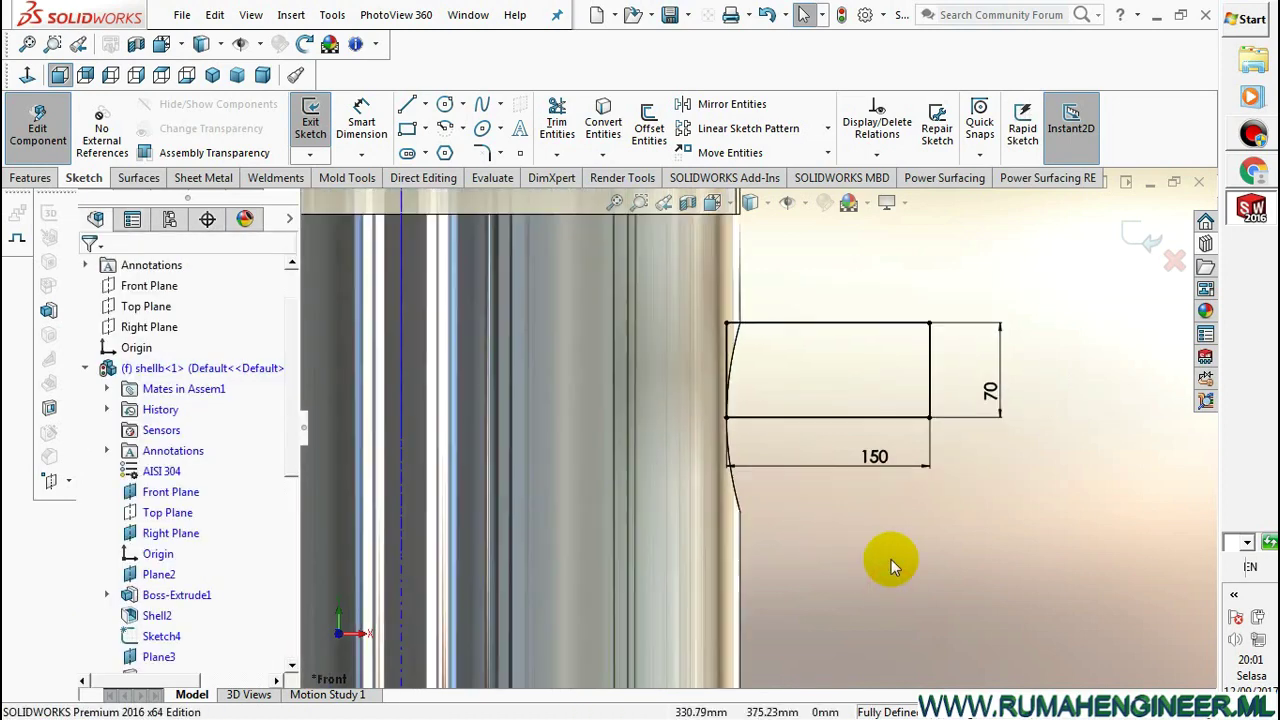
scroll(891, 565, "up", 2)
scroll(757, 480, "down", 1)
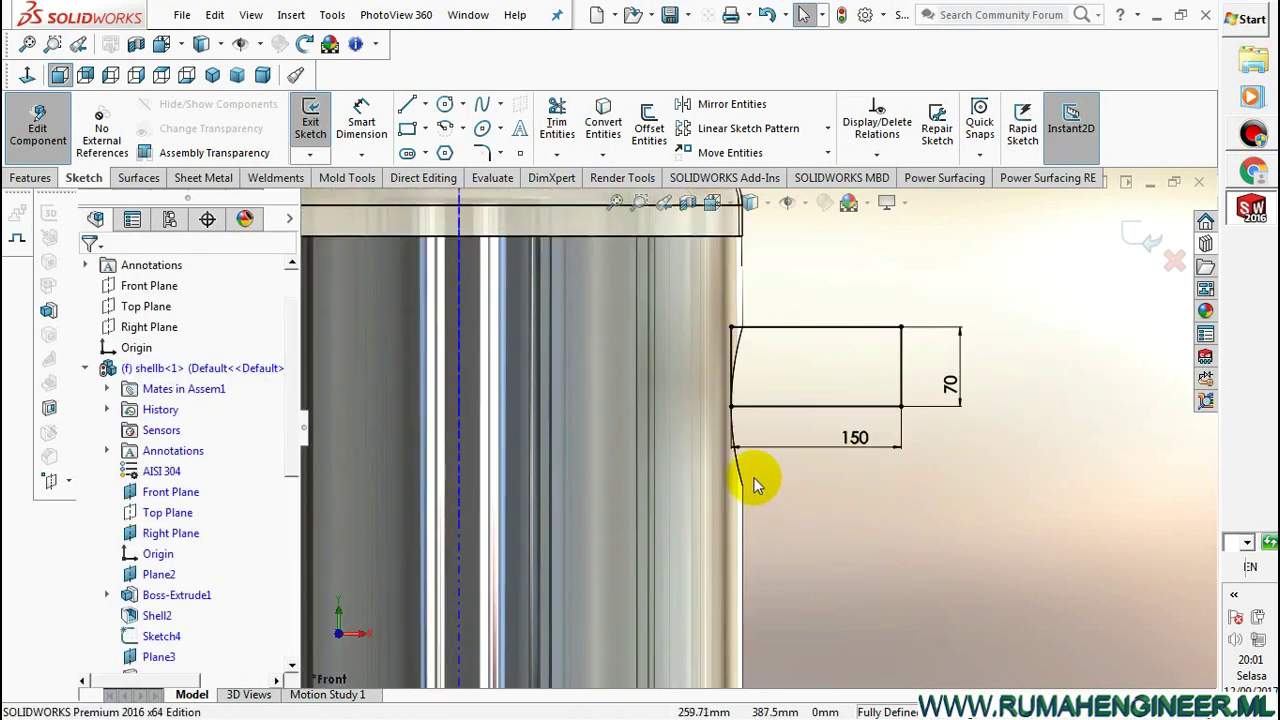
left_click(48, 178)
Revolve the rectangle 360° about its bottom line as a separate body, then exit part editing
left_click(378, 124)
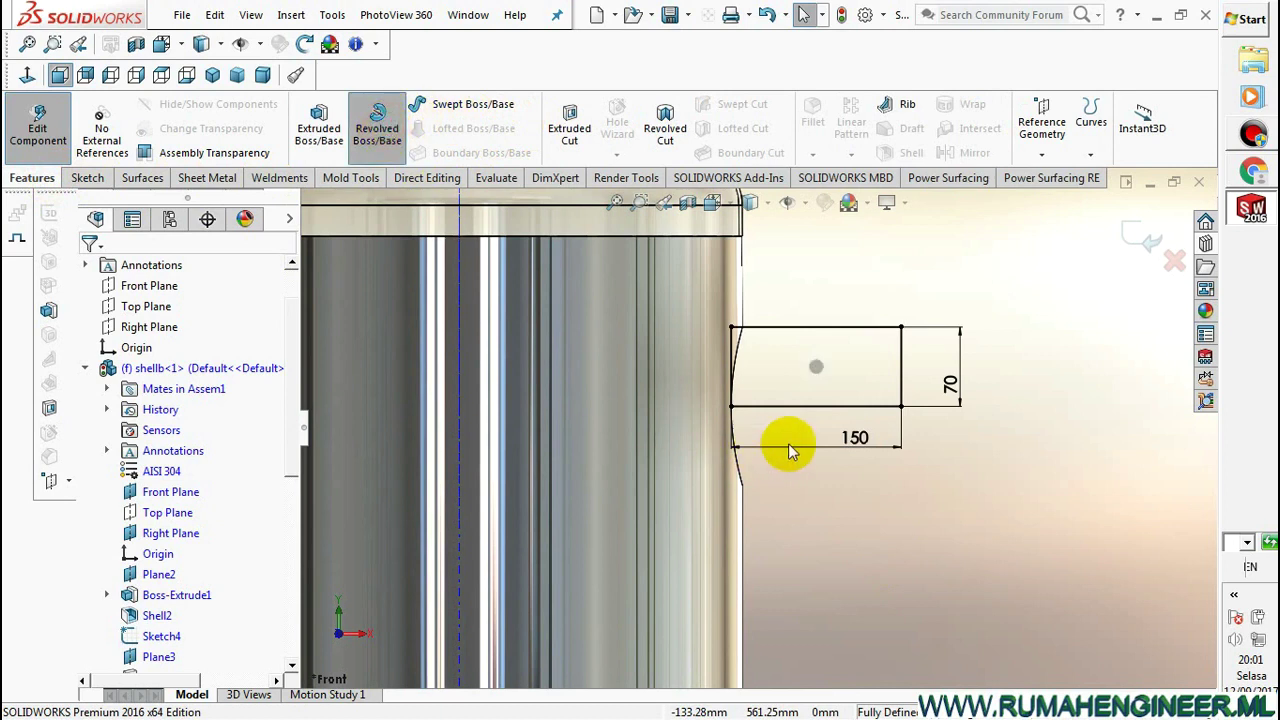
left_click(800, 408)
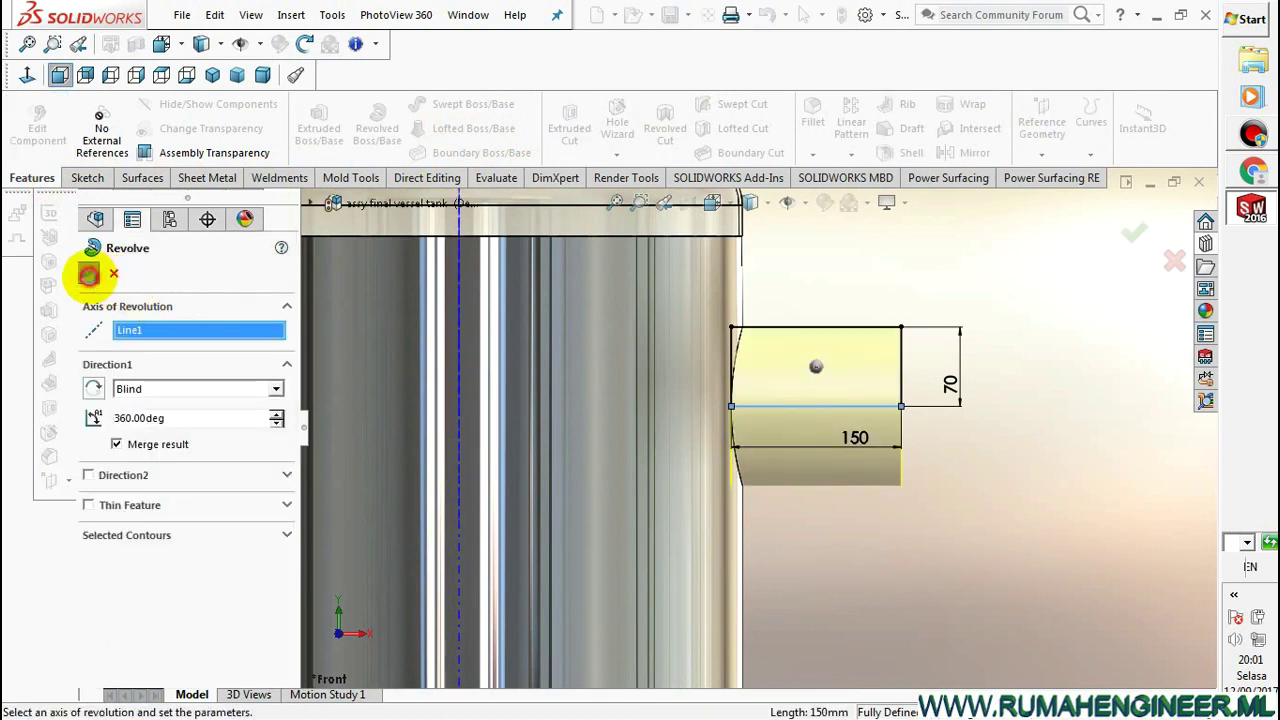
left_click(89, 274)
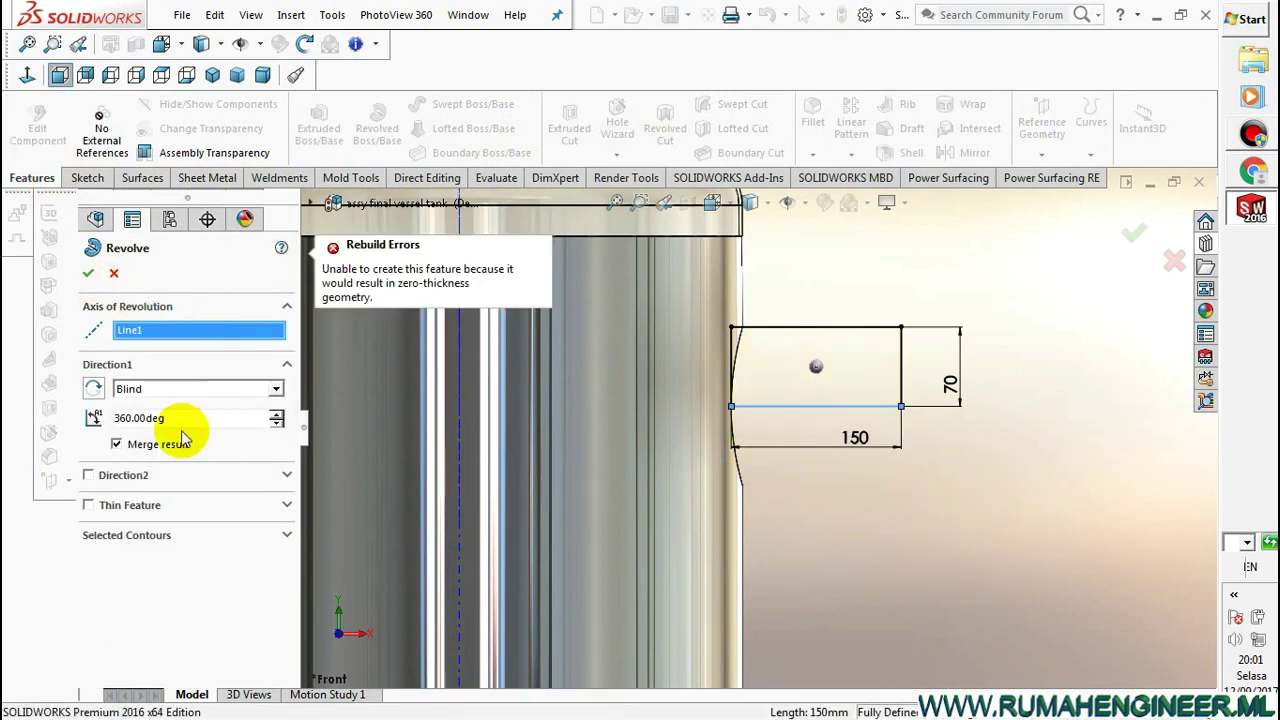
left_click(116, 443)
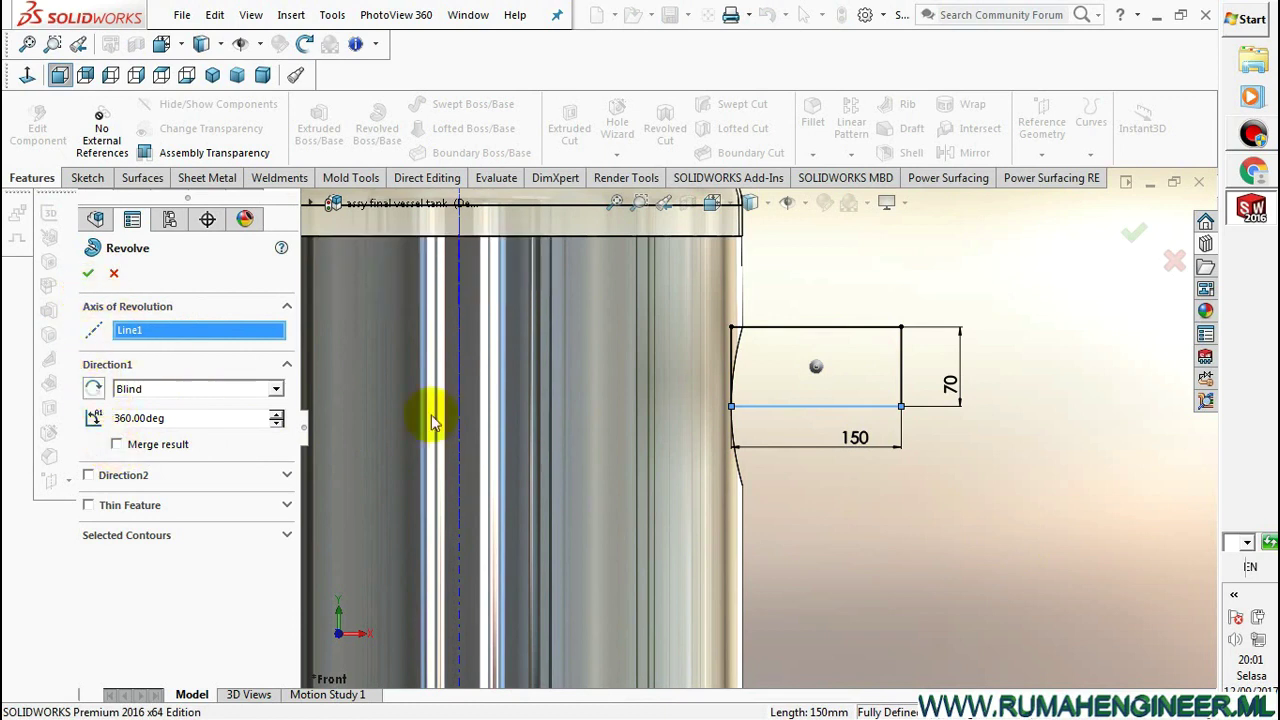
left_click(788, 410)
left_click(797, 412)
left_click(88, 273)
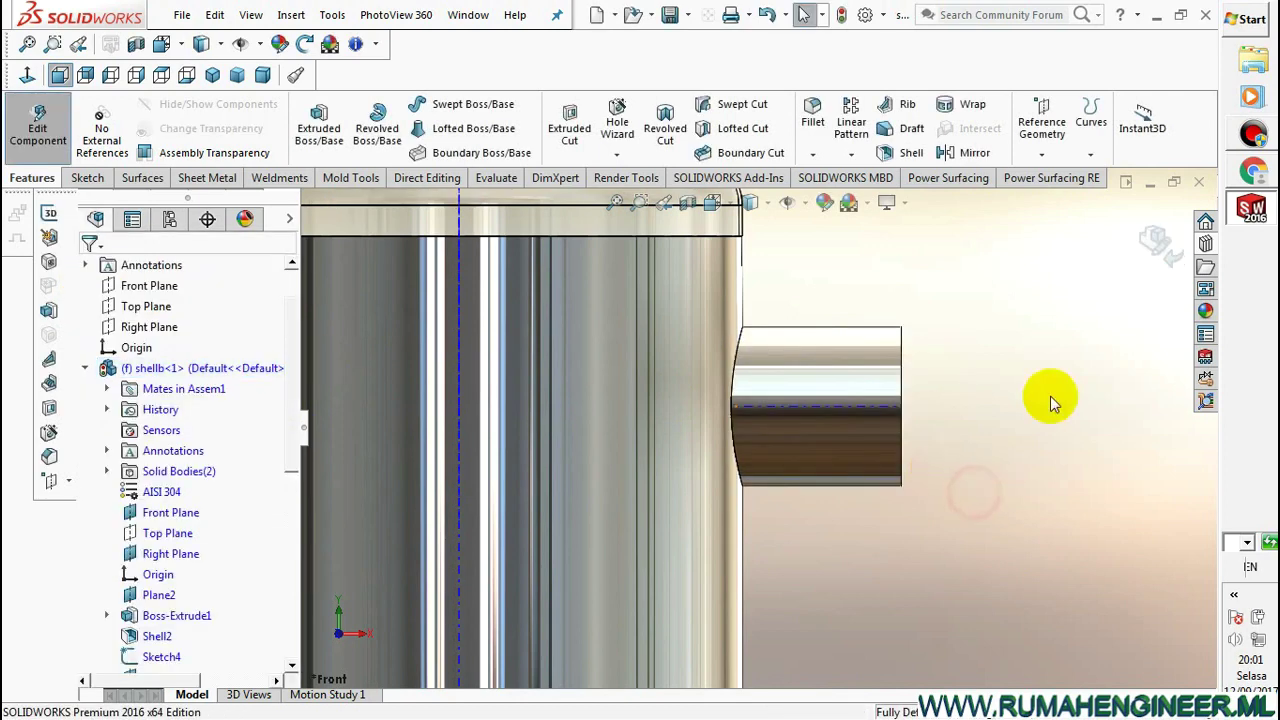
left_click(1160, 238)
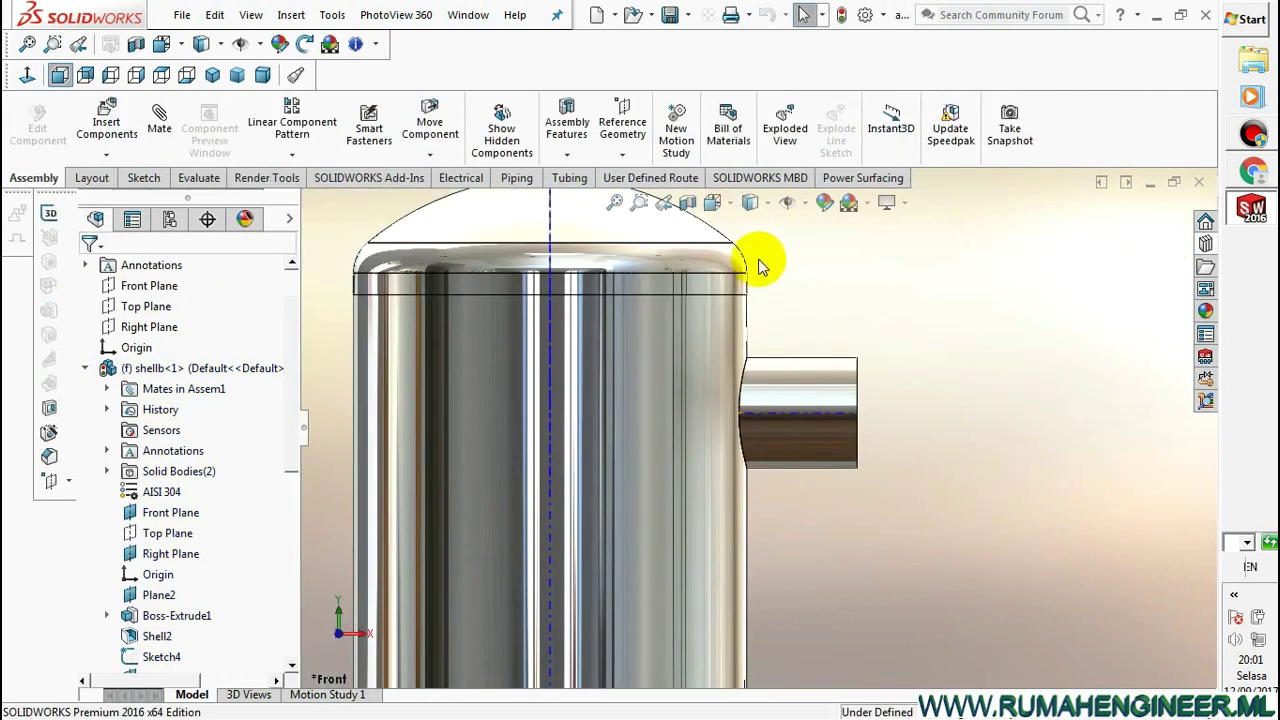
Switch the display style to wireframe and zoom in on the side nozzle
left_click(751, 203)
left_click(757, 310)
scroll(781, 416, "down", 5)
scroll(709, 345, "down", 3)
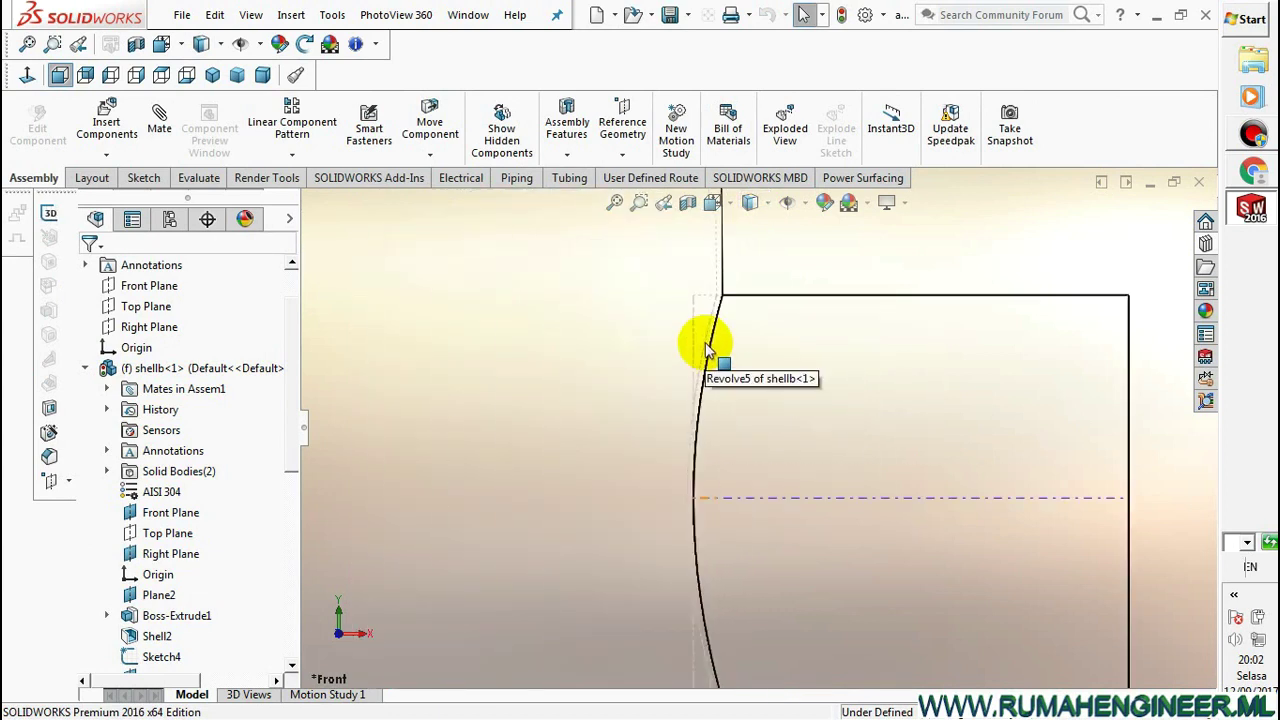
scroll(806, 294, "up", 2)
scroll(806, 294, "up", 3)
scroll(752, 497, "down", 4)
scroll(755, 492, "up", 2)
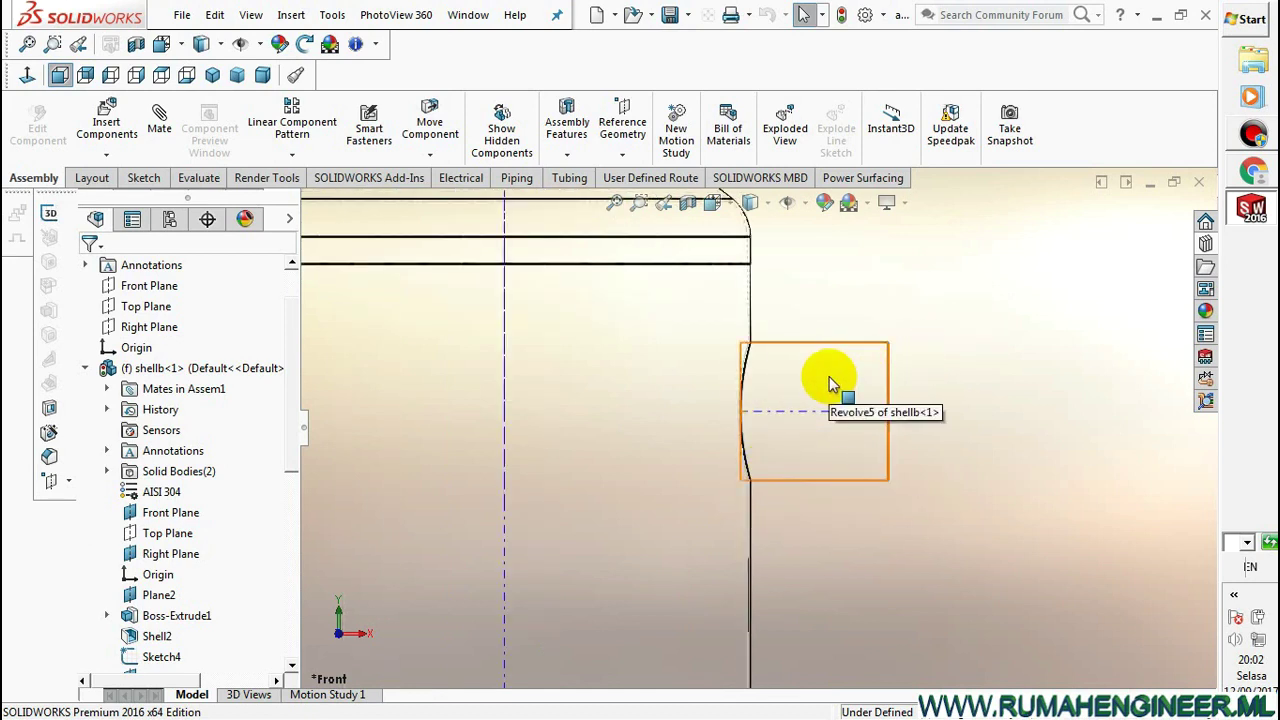
scroll(829, 380, "up", 2)
scroll(829, 380, "up", 1)
scroll(829, 376, "up", 2)
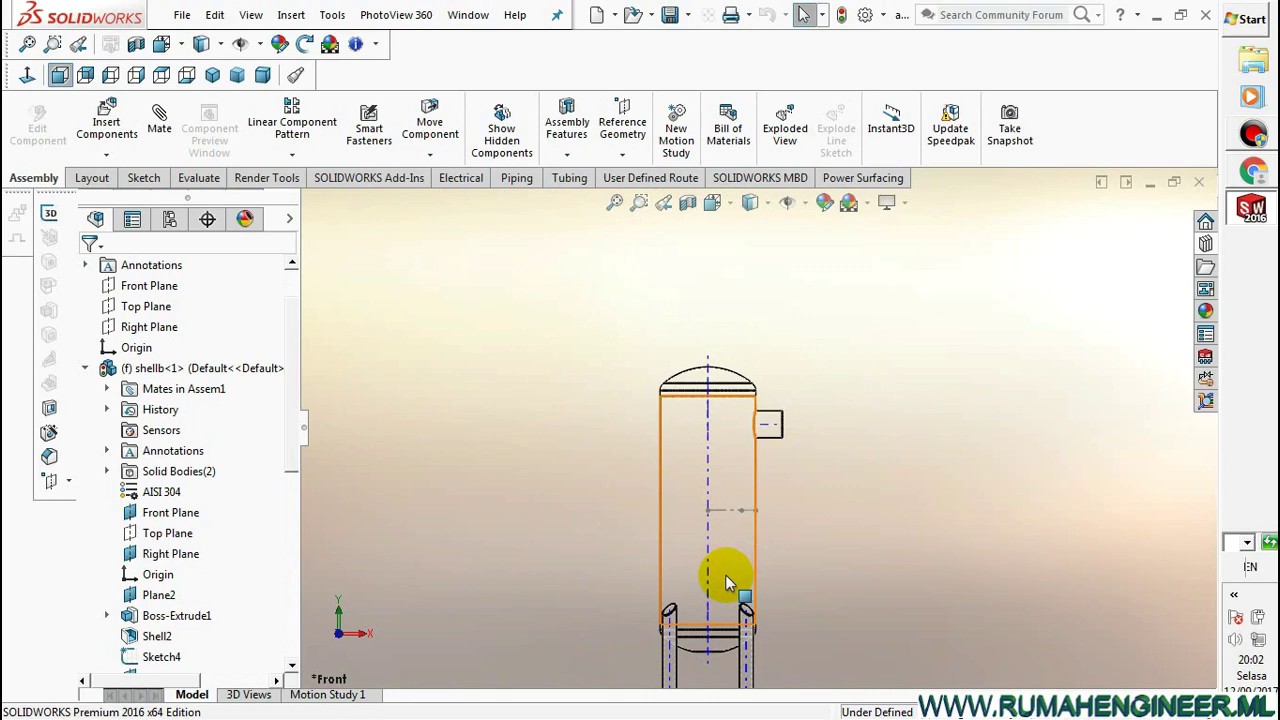
scroll(725, 574, "down", 2)
scroll(724, 525, "up", 2)
scroll(780, 363, "down", 2)
scroll(800, 400, "down", 2)
scroll(793, 393, "down", 2)
Edit the side nozzle's part and select its Front Plane
left_click(795, 375)
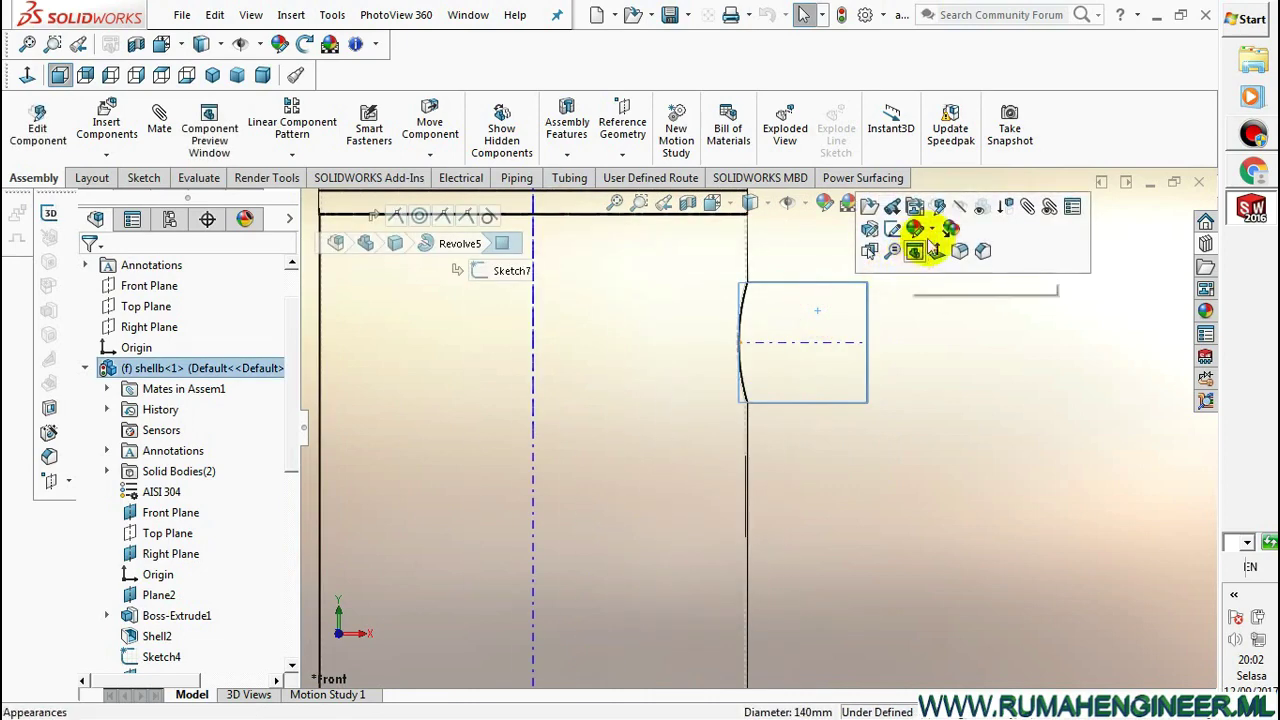
left_click(937, 210)
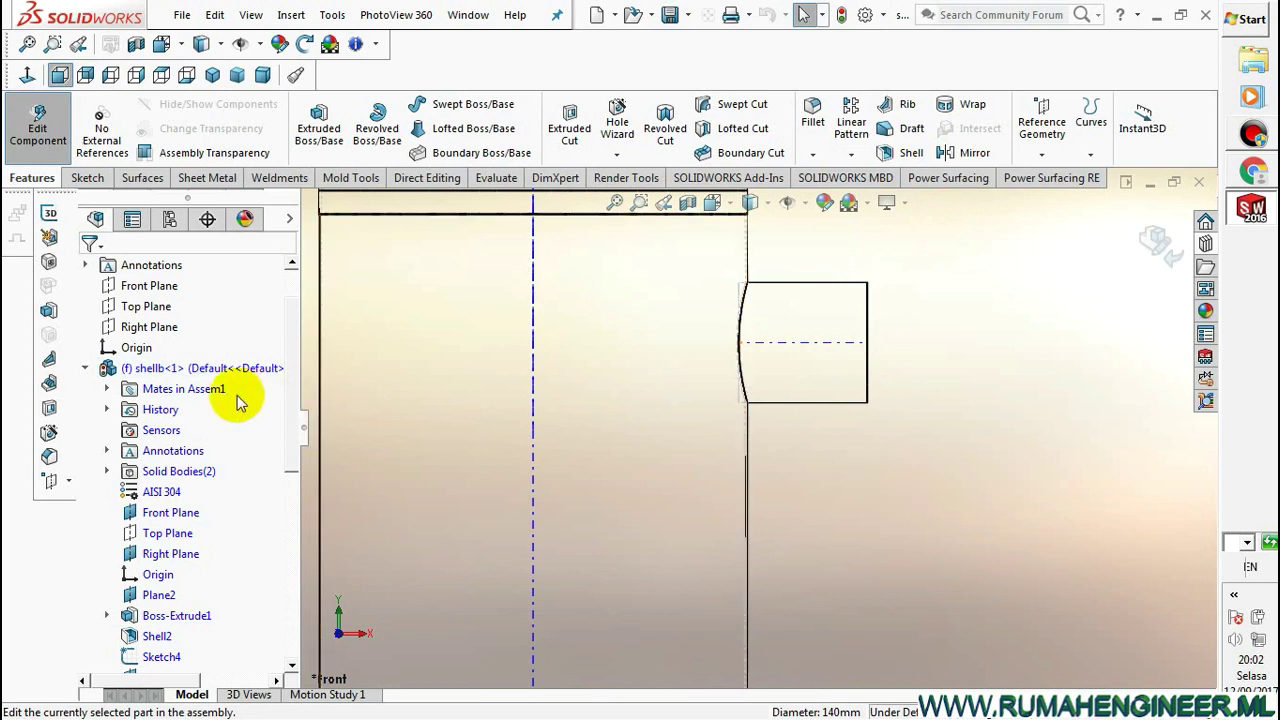
left_click(175, 518)
Sketch a spline on the Front Plane from the nozzle's top corner to its bottom corner
left_click(186, 486)
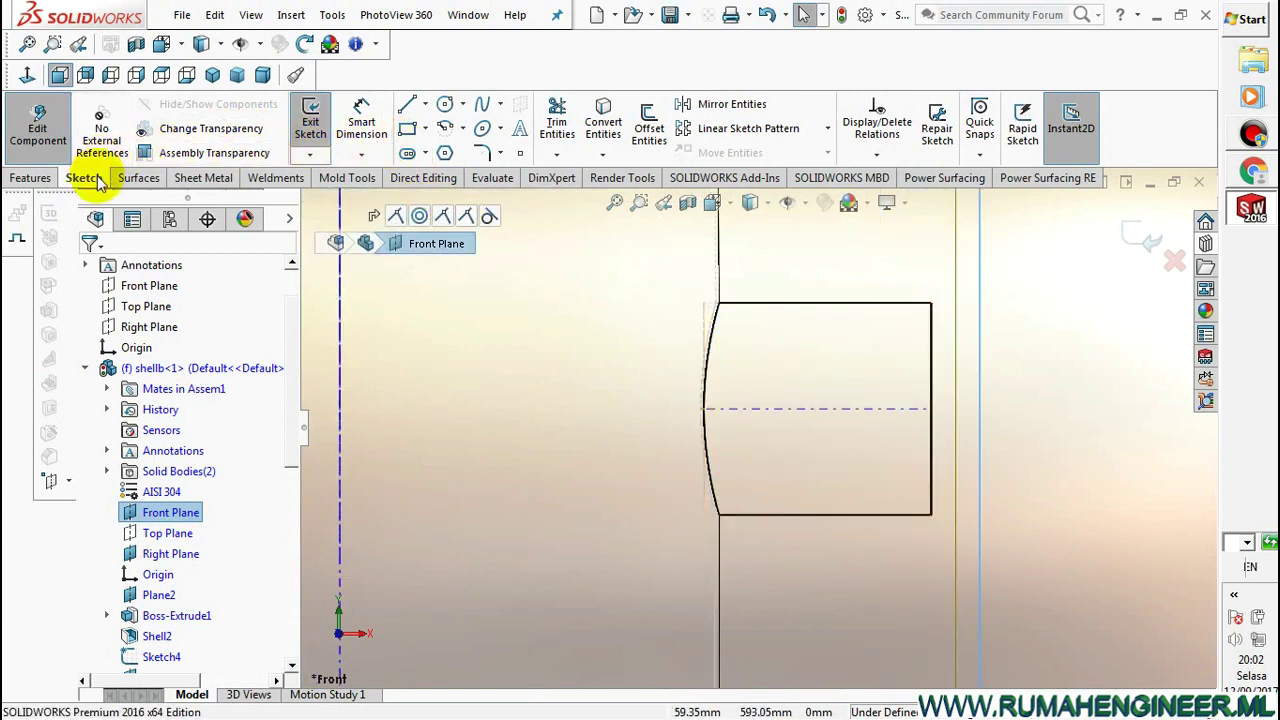
left_click(483, 105)
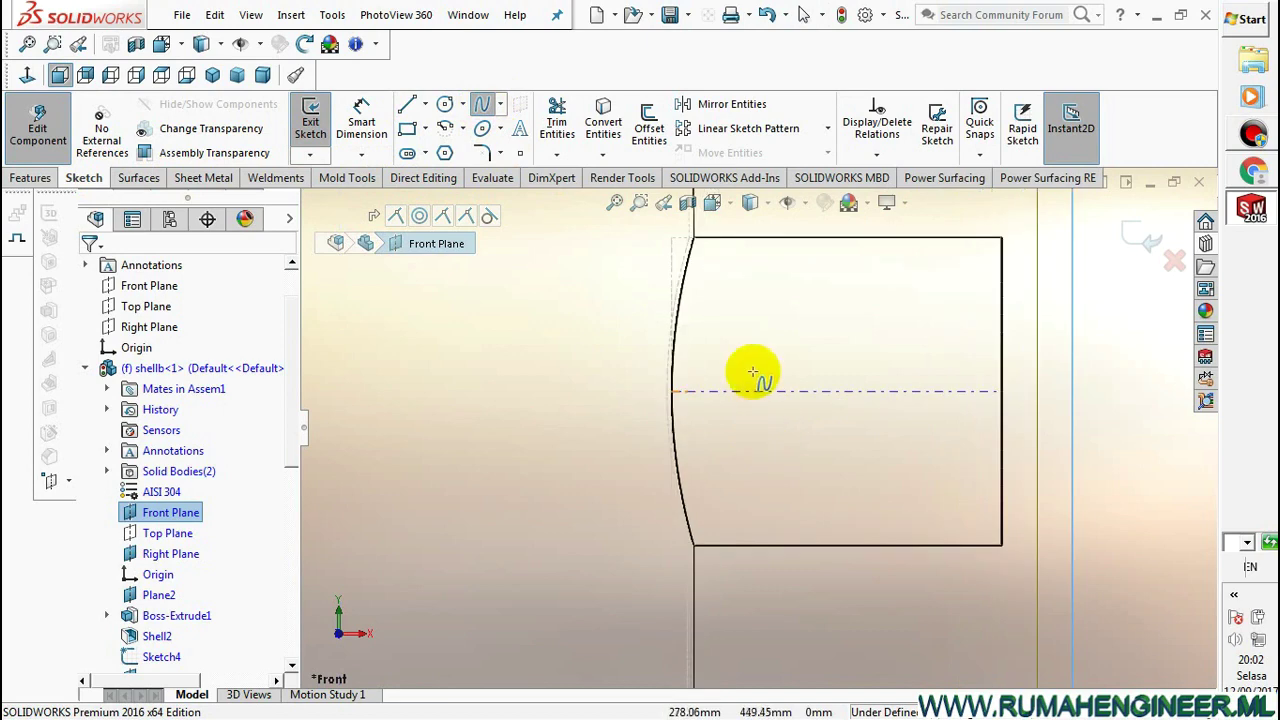
scroll(749, 371, "down", 2)
scroll(737, 286, "up", 1)
left_click(721, 271)
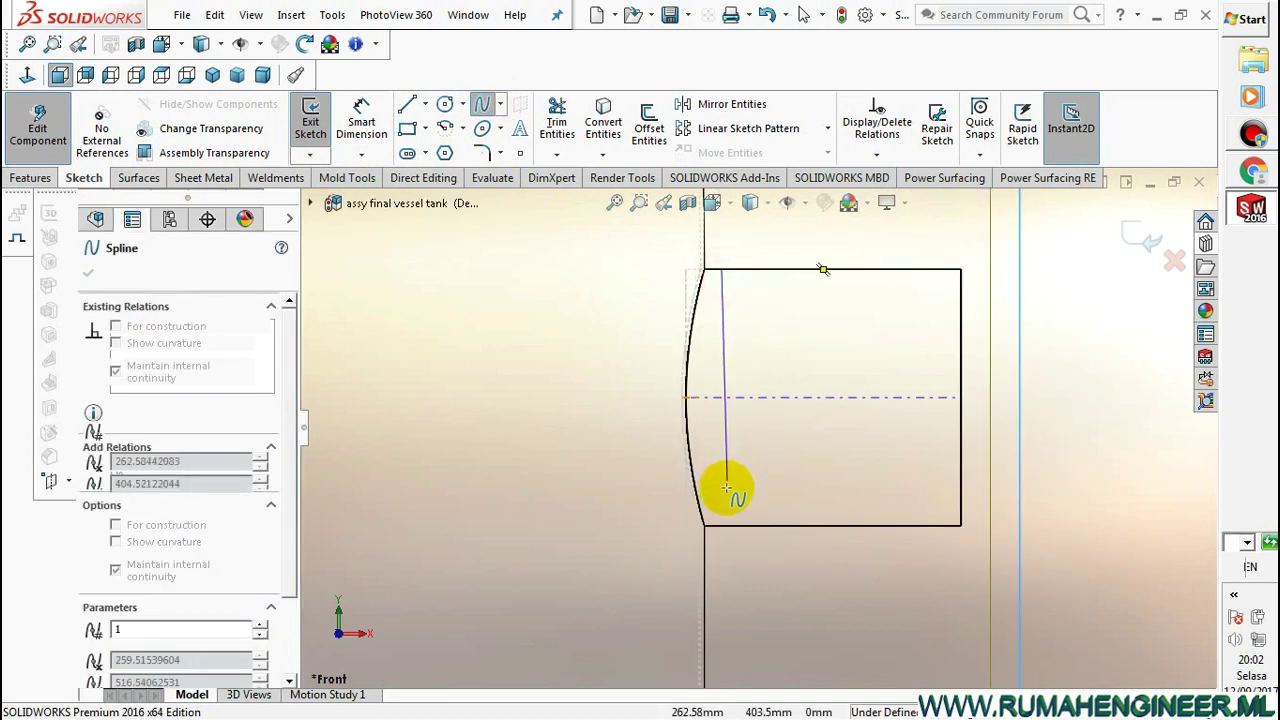
left_click(726, 527)
right_click(815, 358)
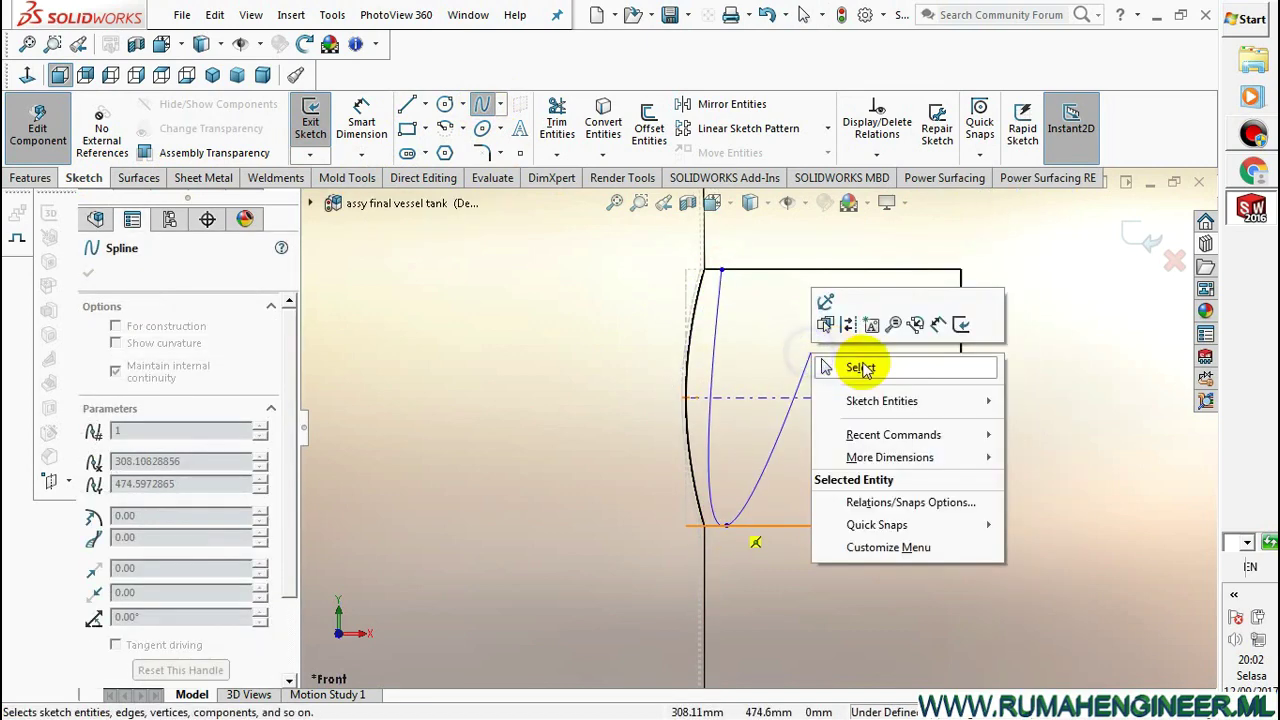
left_click(857, 360)
Make both spline endpoints coincident with the shell's corner vertices
scroll(711, 505, "down", 1)
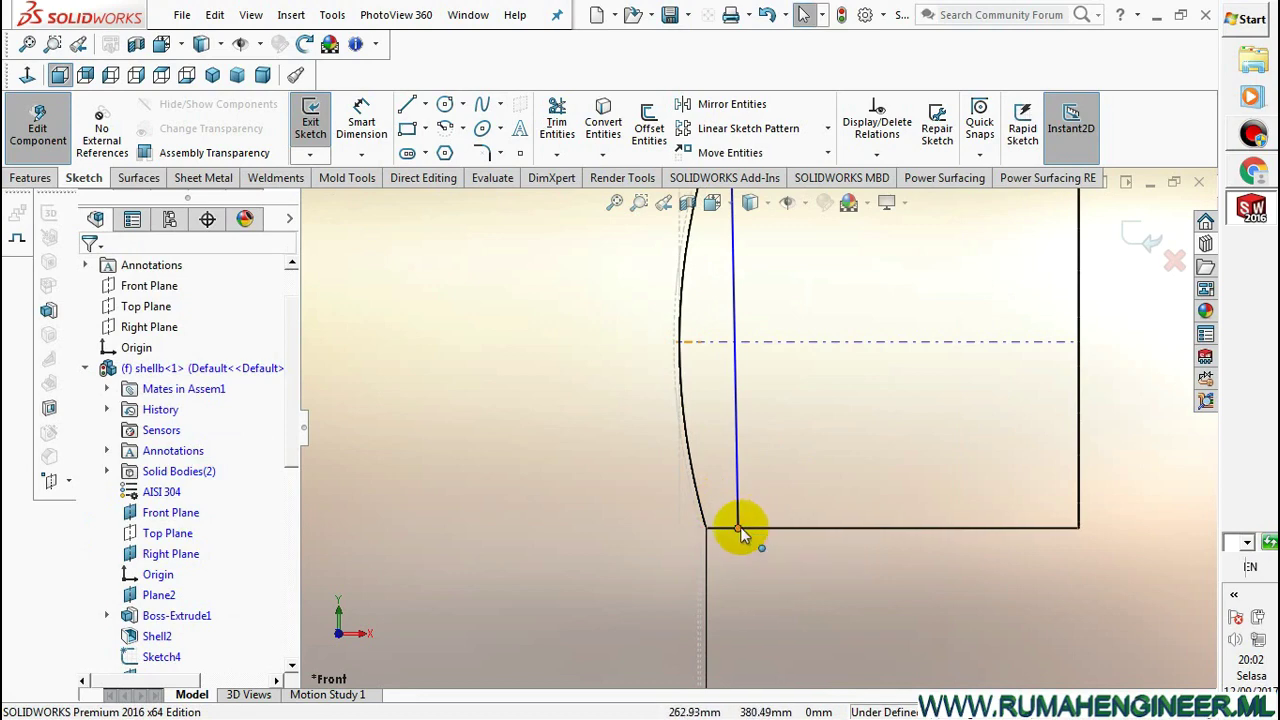
left_click(737, 527)
left_click(706, 530, "ctrl")
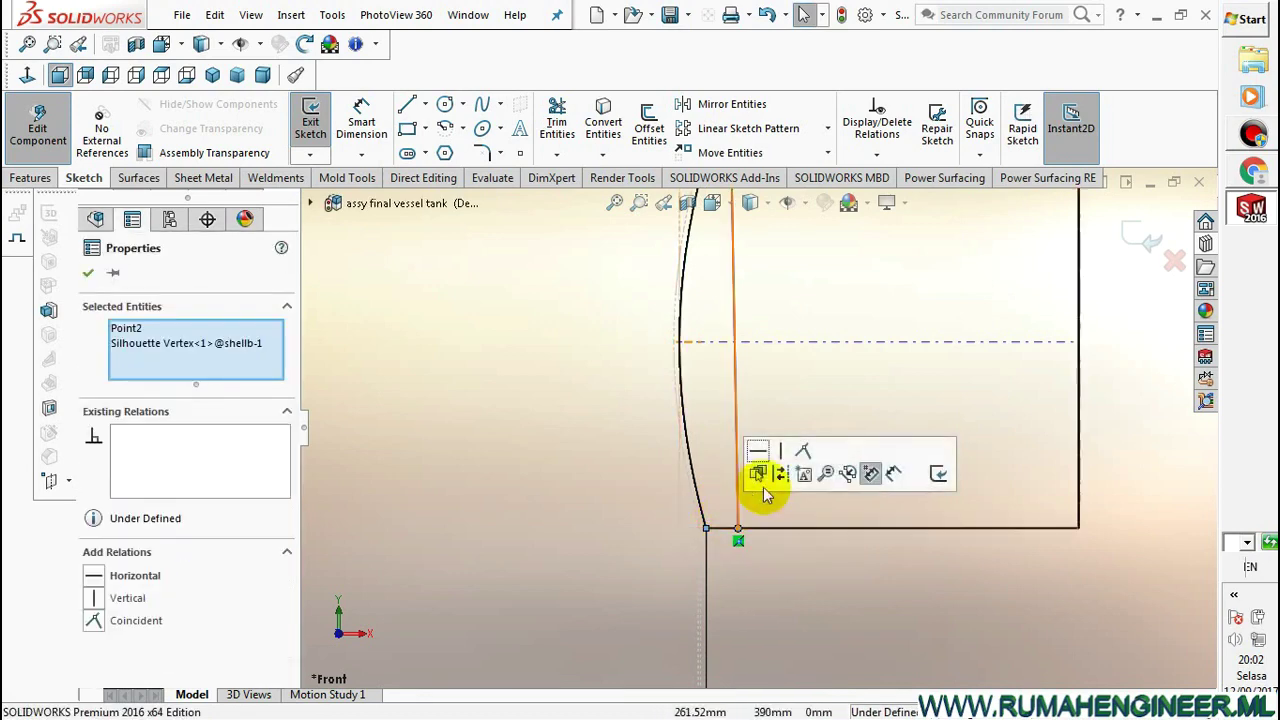
left_click(808, 450)
scroll(748, 275, "down", 2)
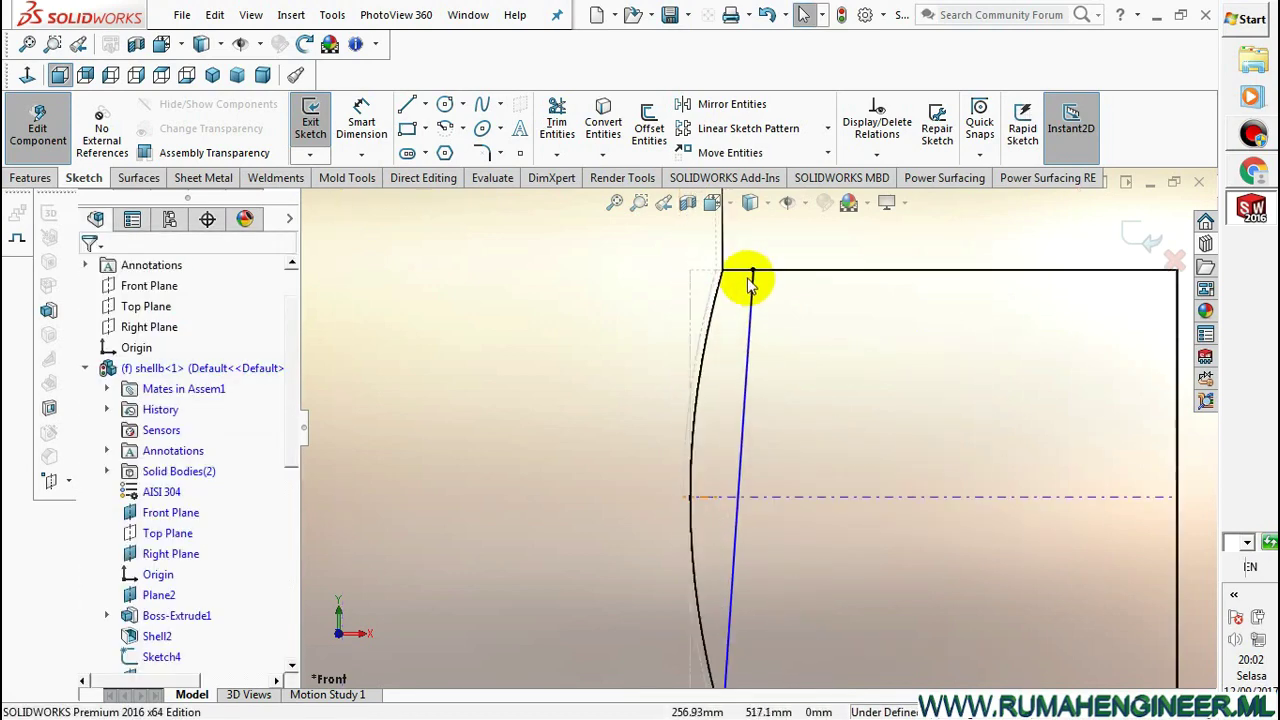
left_click(752, 268)
scroll(755, 278, "down", 1)
scroll(755, 278, "down", 1)
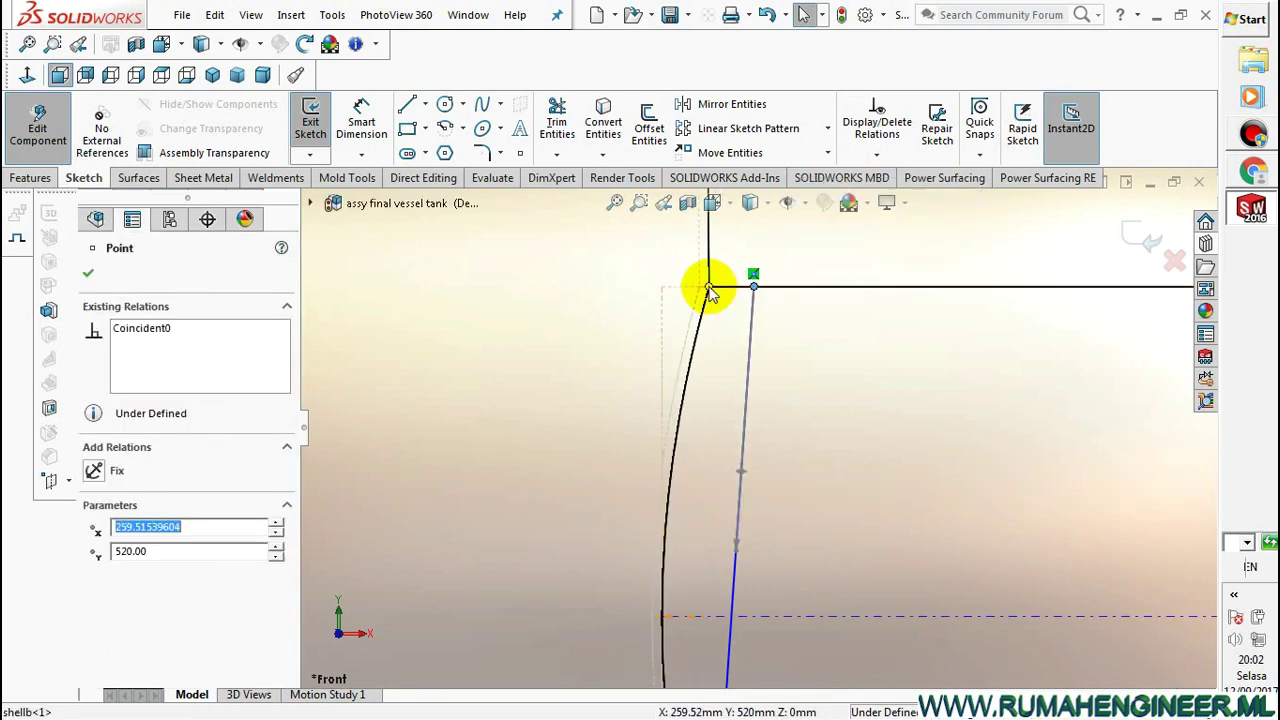
left_click(708, 290, "ctrl")
left_click(806, 214)
Bend the spline to follow the shell's curved edge, then close the sketch
scroll(776, 507, "up", 2)
scroll(726, 492, "down", 1)
left_click(718, 488)
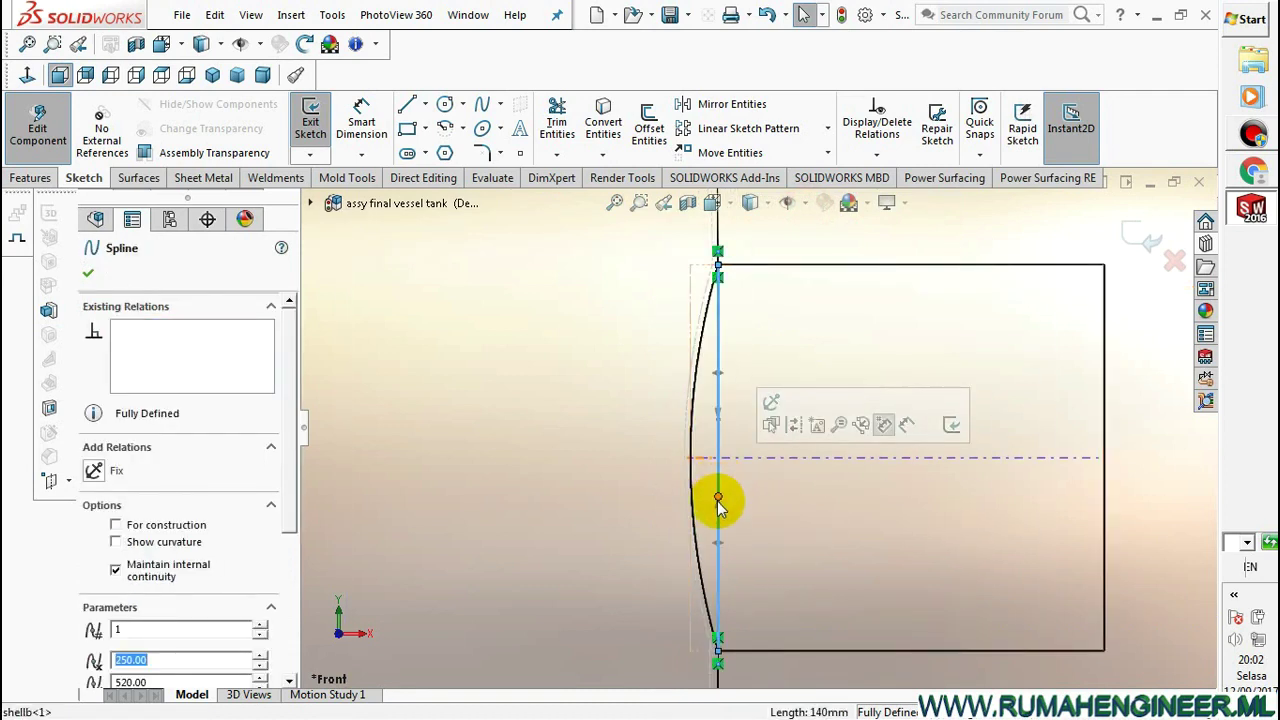
left_click_drag(718, 497, 678, 512)
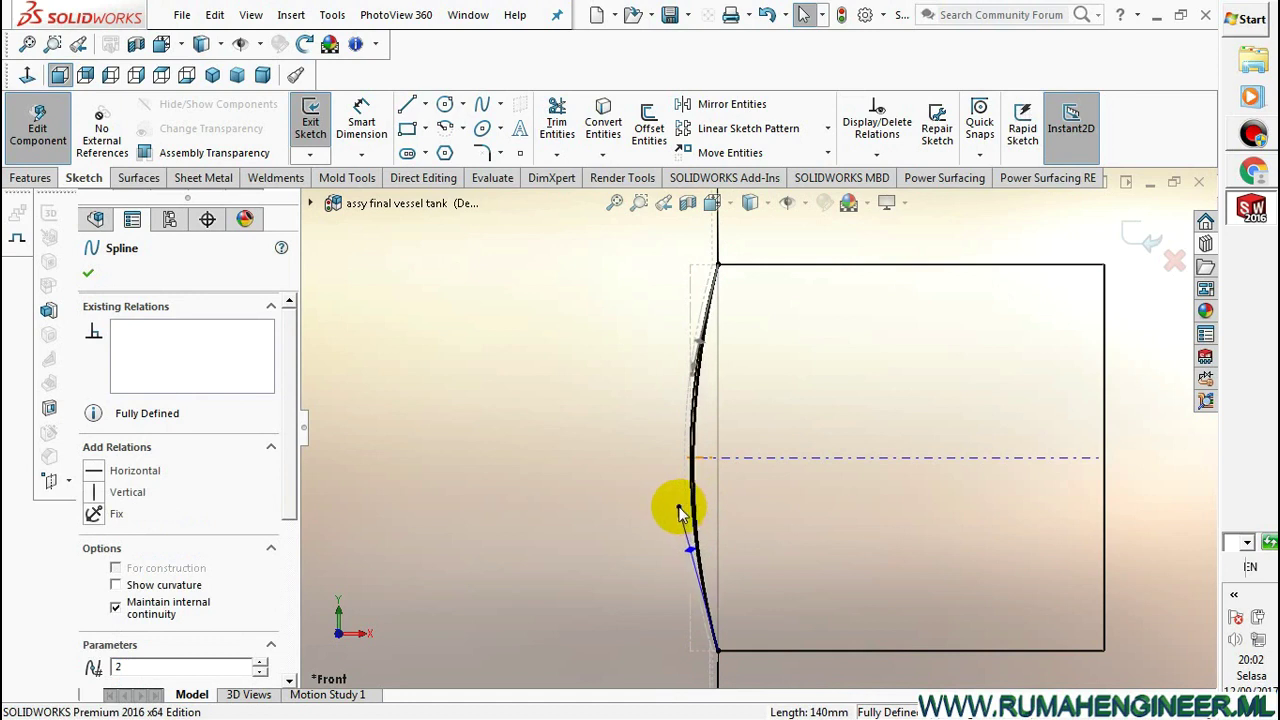
left_click_drag(676, 514, 668, 368)
scroll(700, 411, "down", 3)
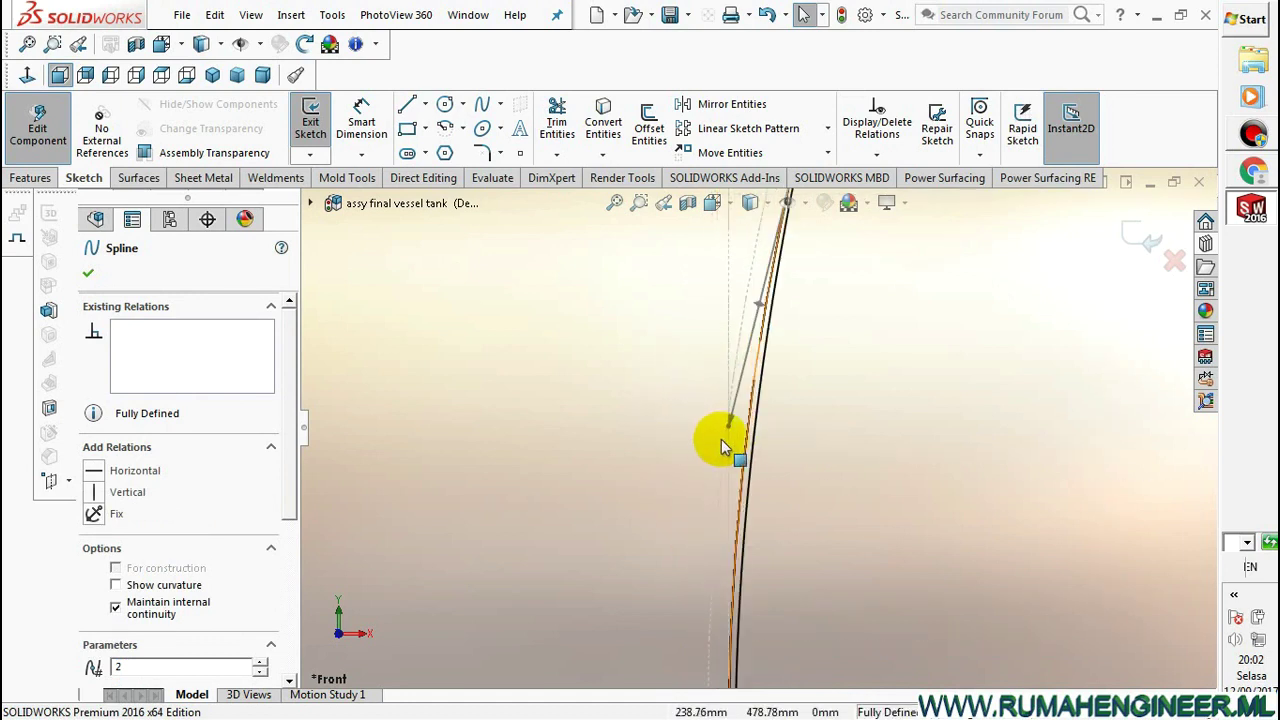
left_click_drag(728, 436, 722, 432)
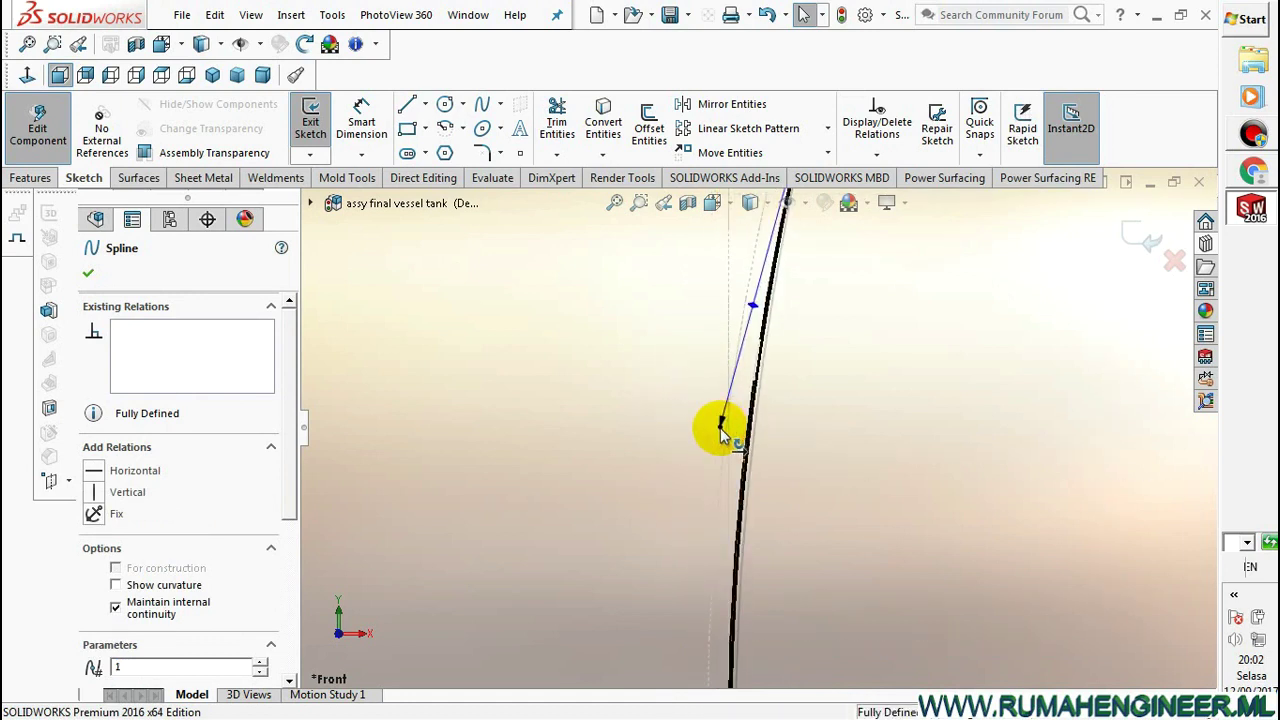
left_click(722, 428)
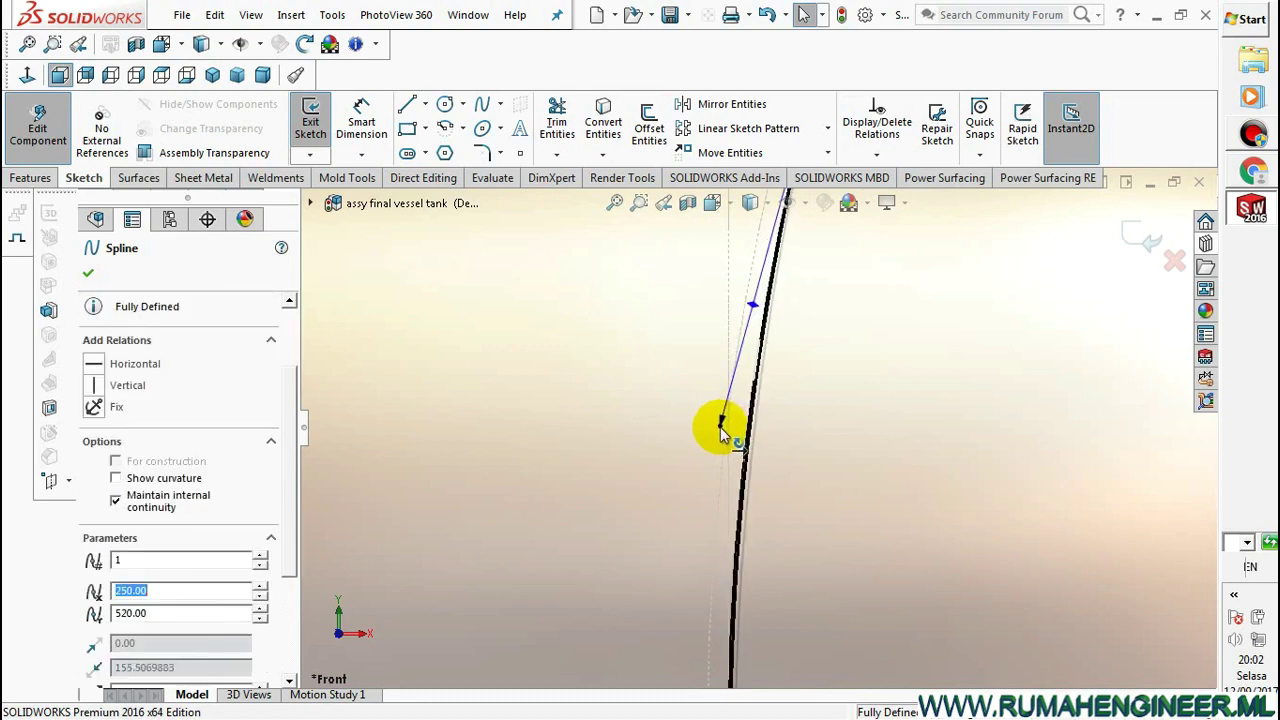
scroll(634, 436, "up", 2)
scroll(634, 436, "up", 3)
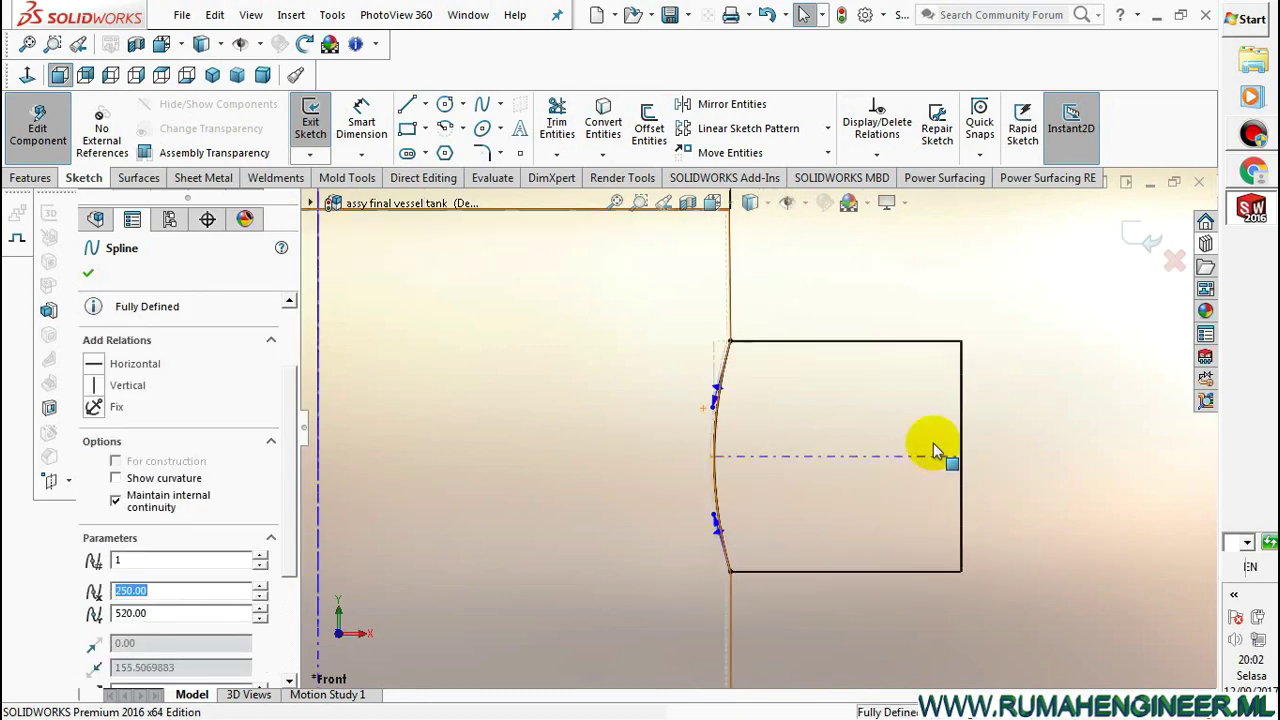
left_click(1145, 248)
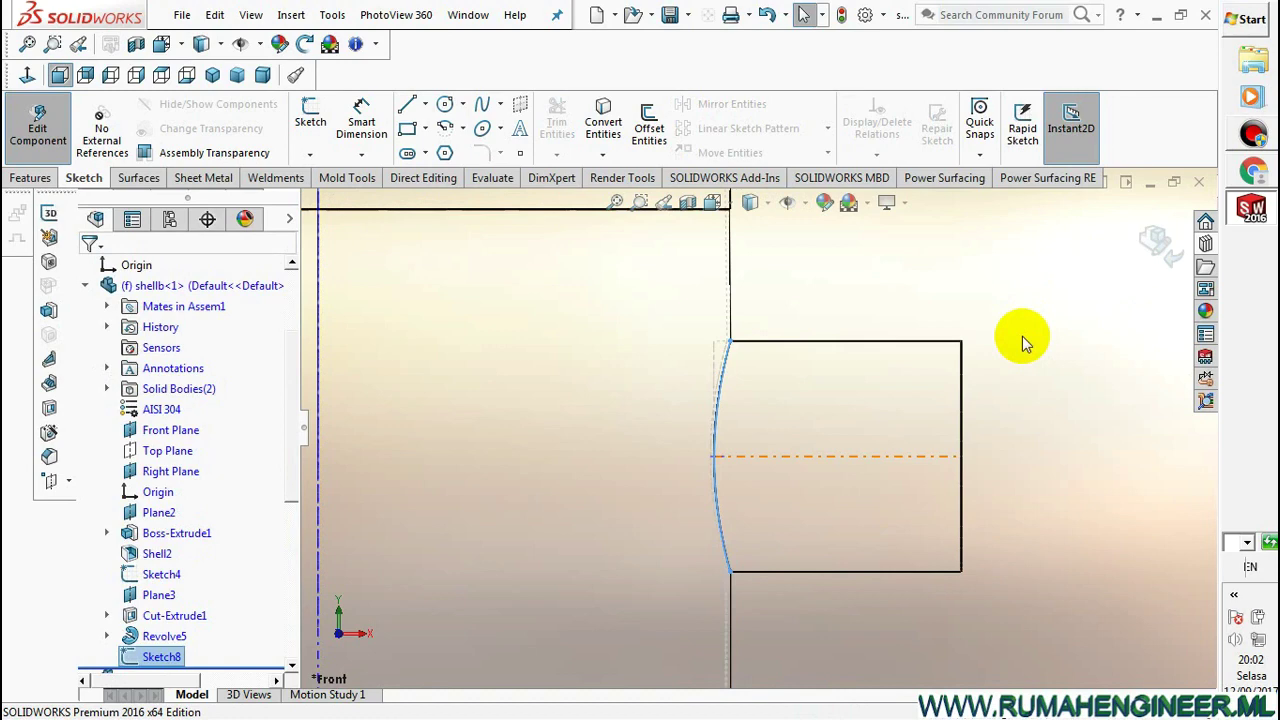
Extrude-cut the spline sketch Through All, keep all bodies, and return to the assembly
left_click(32, 177)
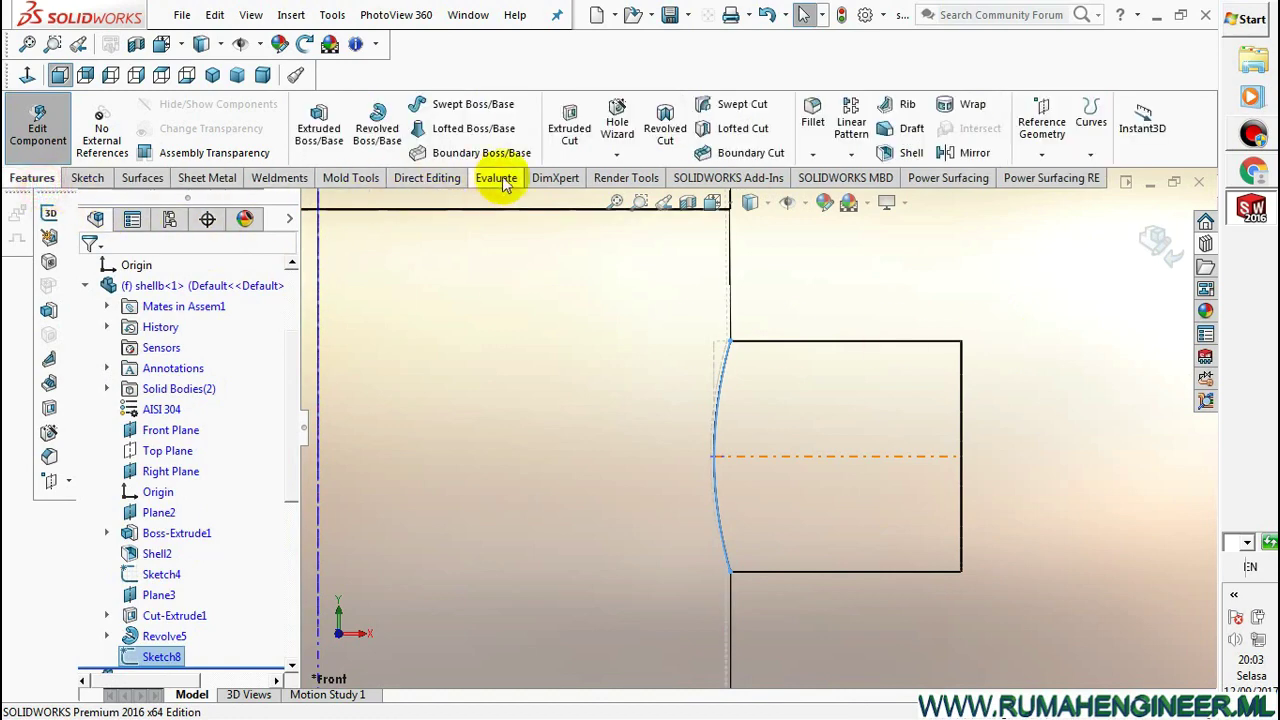
left_click(580, 135)
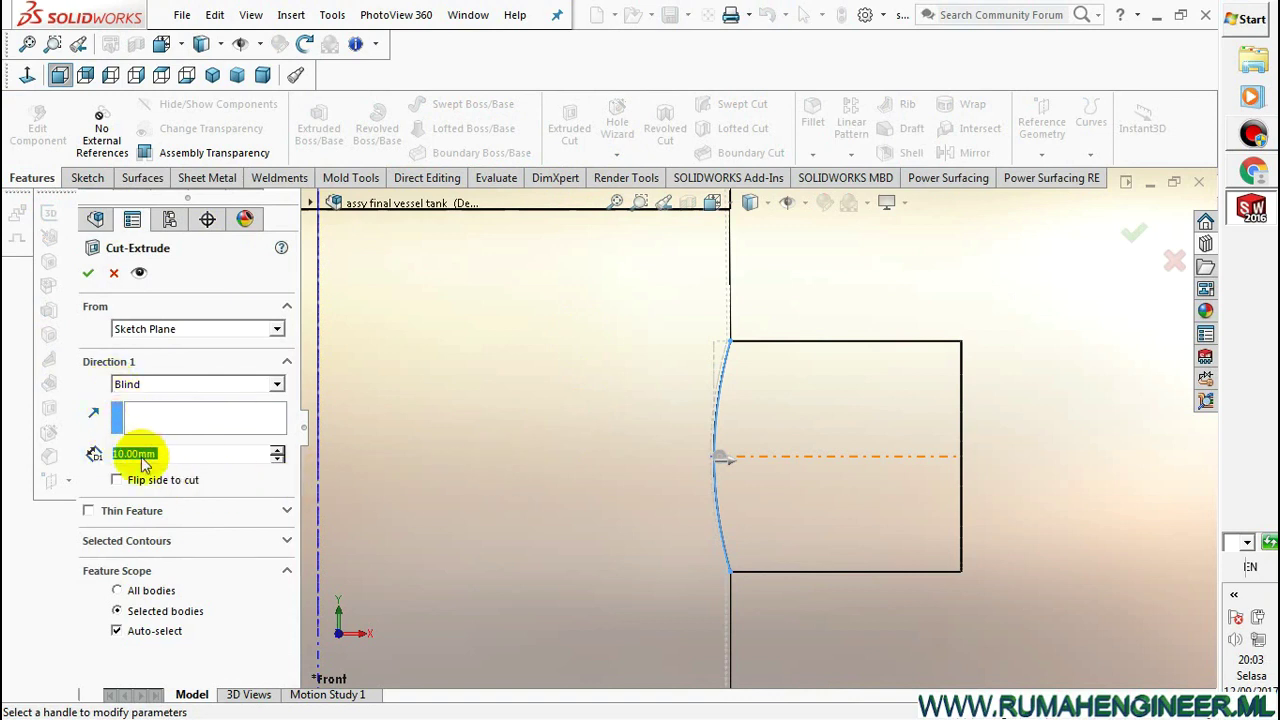
left_click(166, 384)
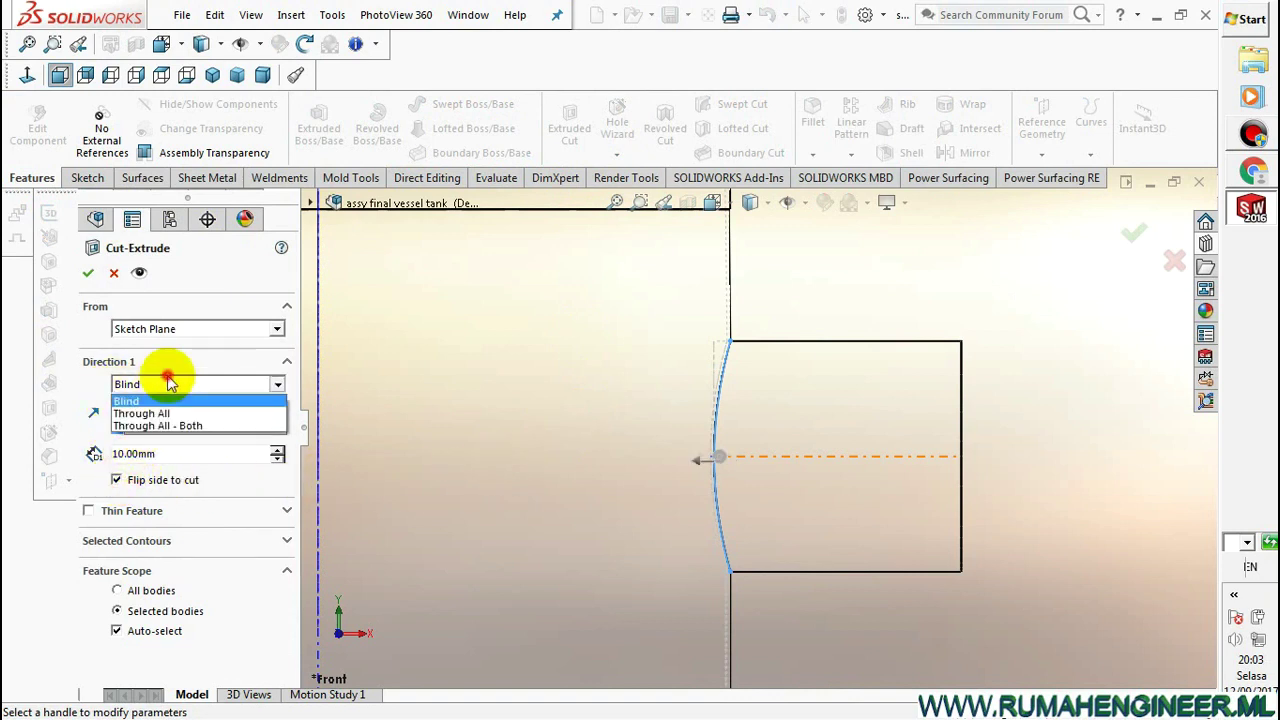
left_click(165, 420)
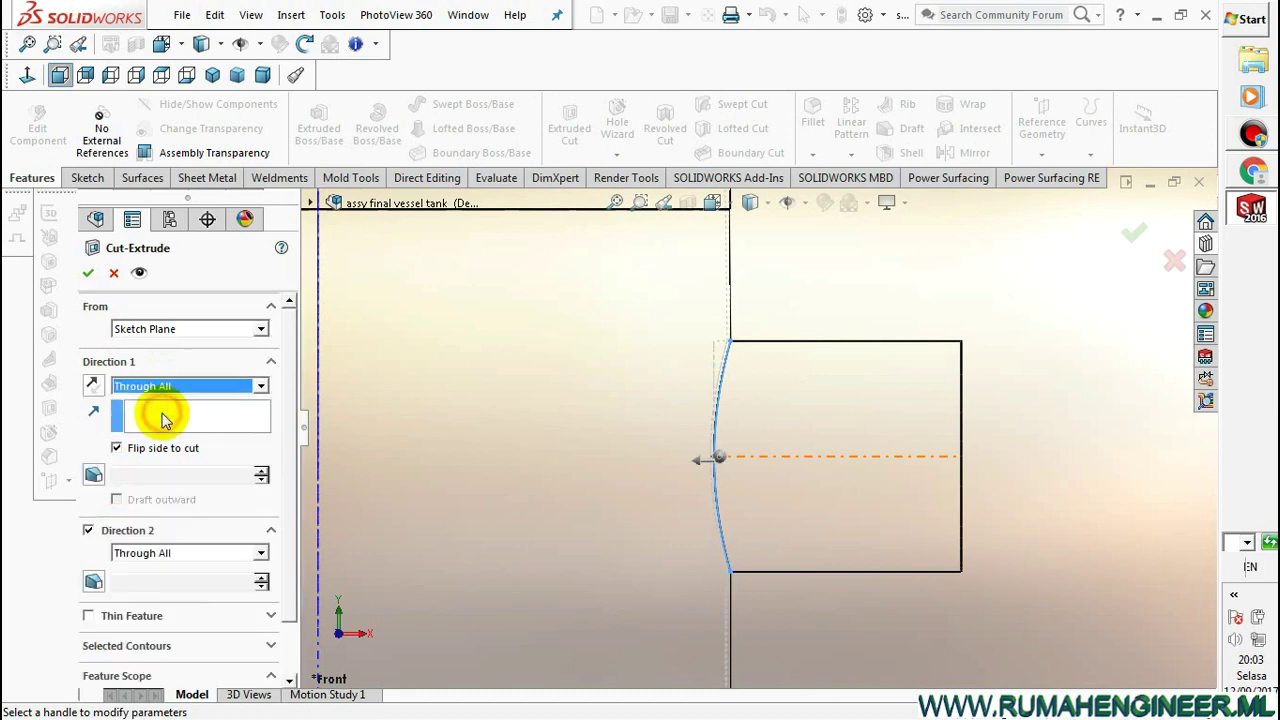
left_click(87, 276)
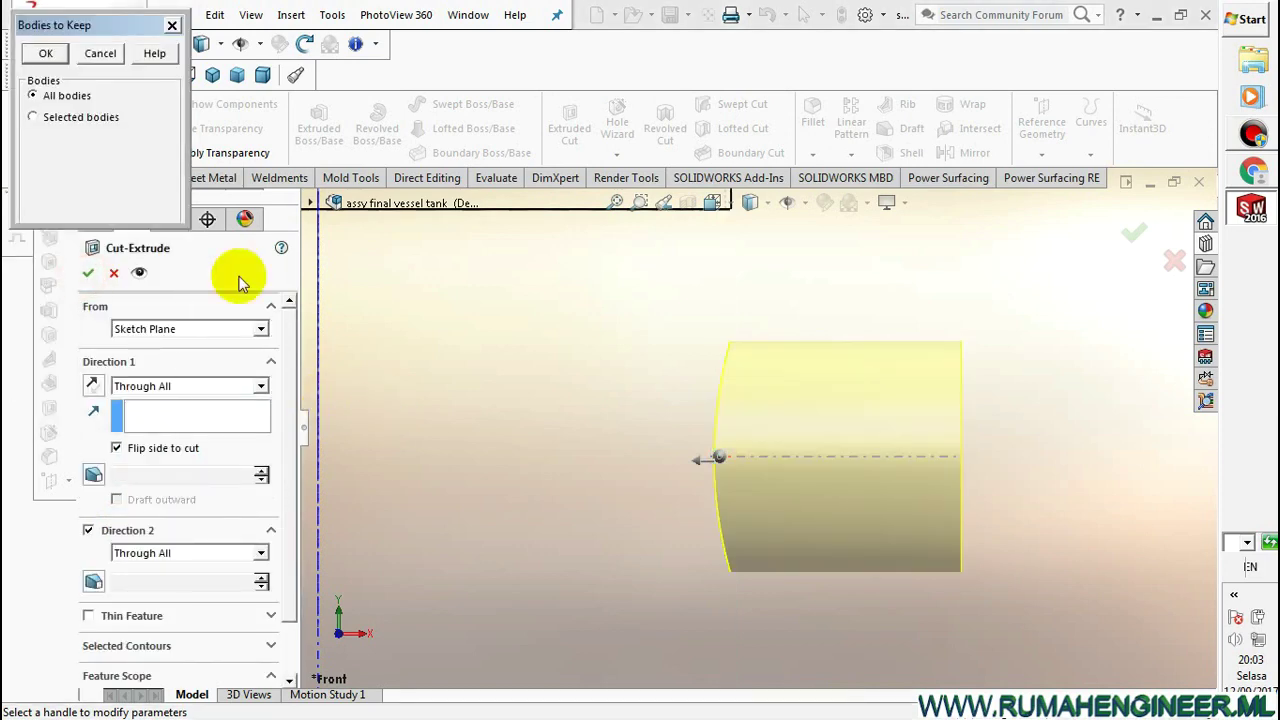
left_click(52, 55)
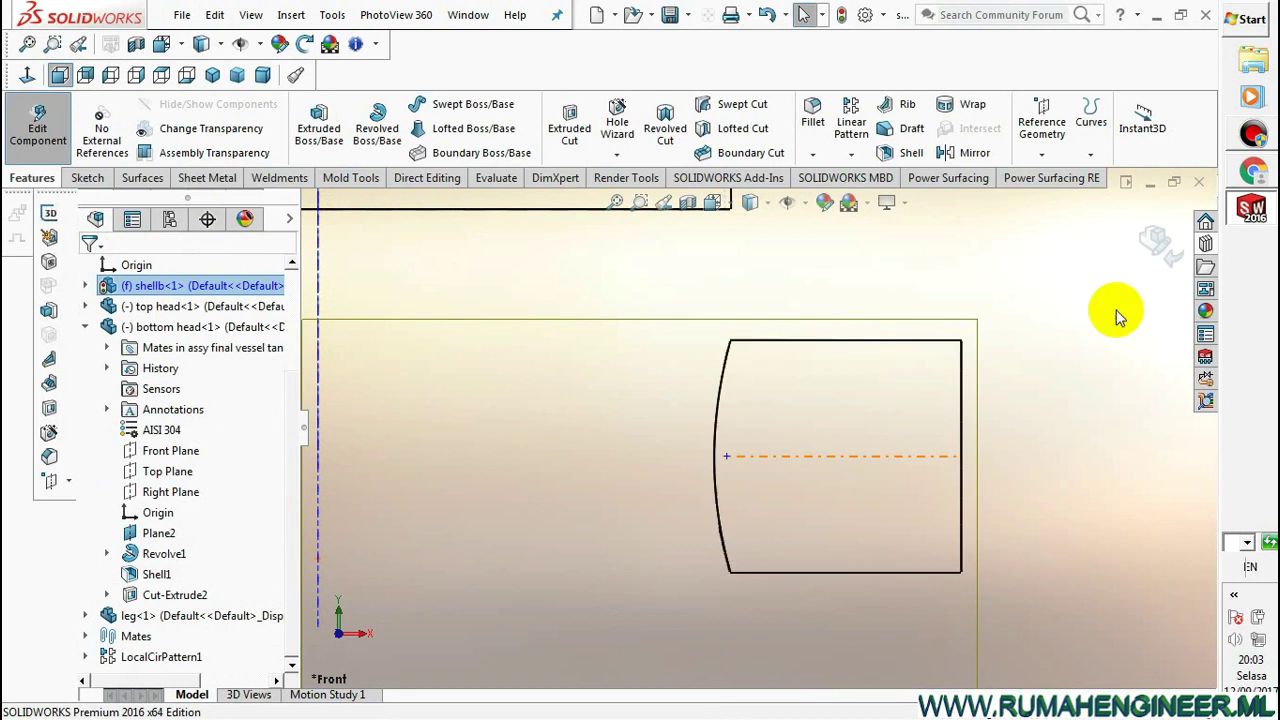
left_click(1162, 242)
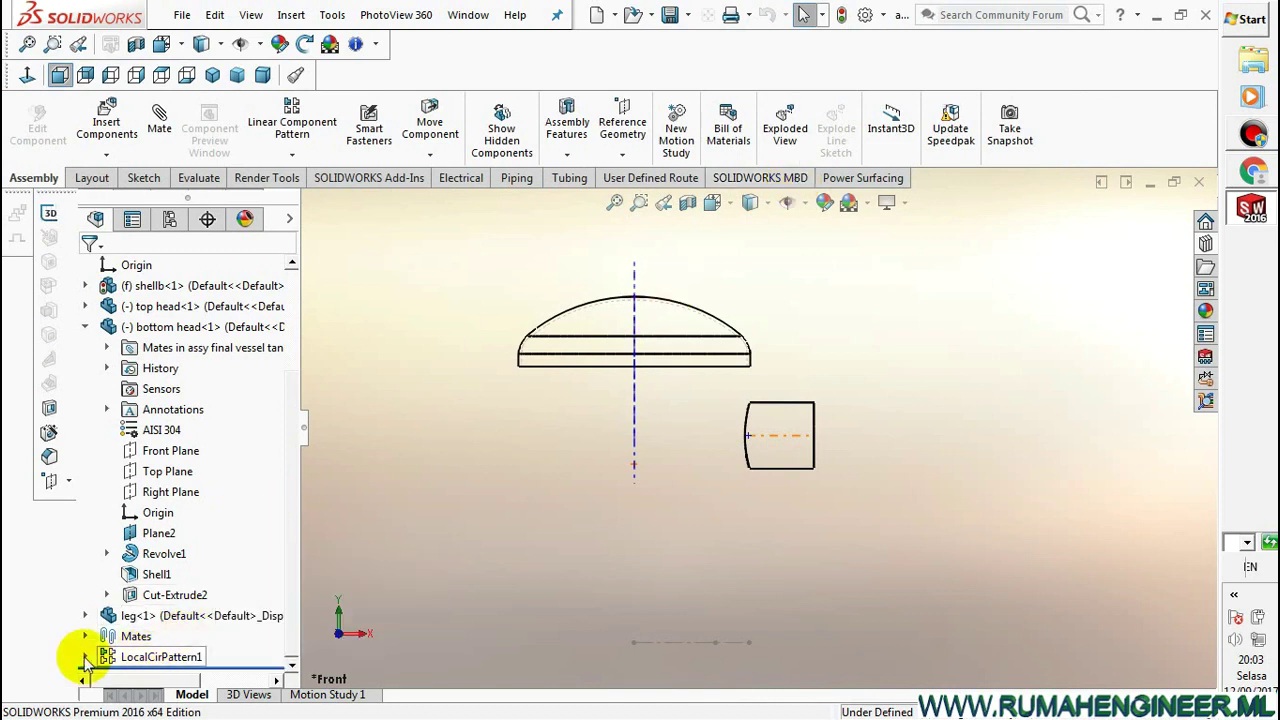
Open the bottom head's Cut-Extrude2 settings twice and close them unchanged
left_click(291, 483)
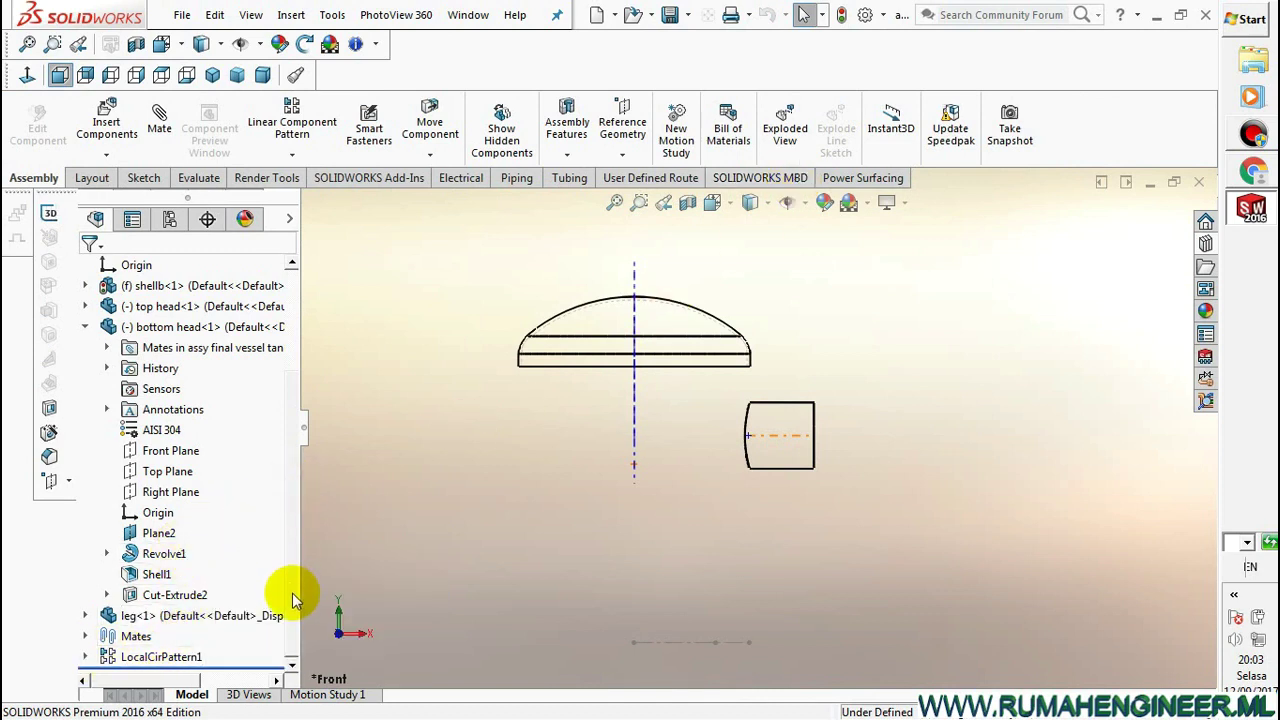
left_click(160, 594)
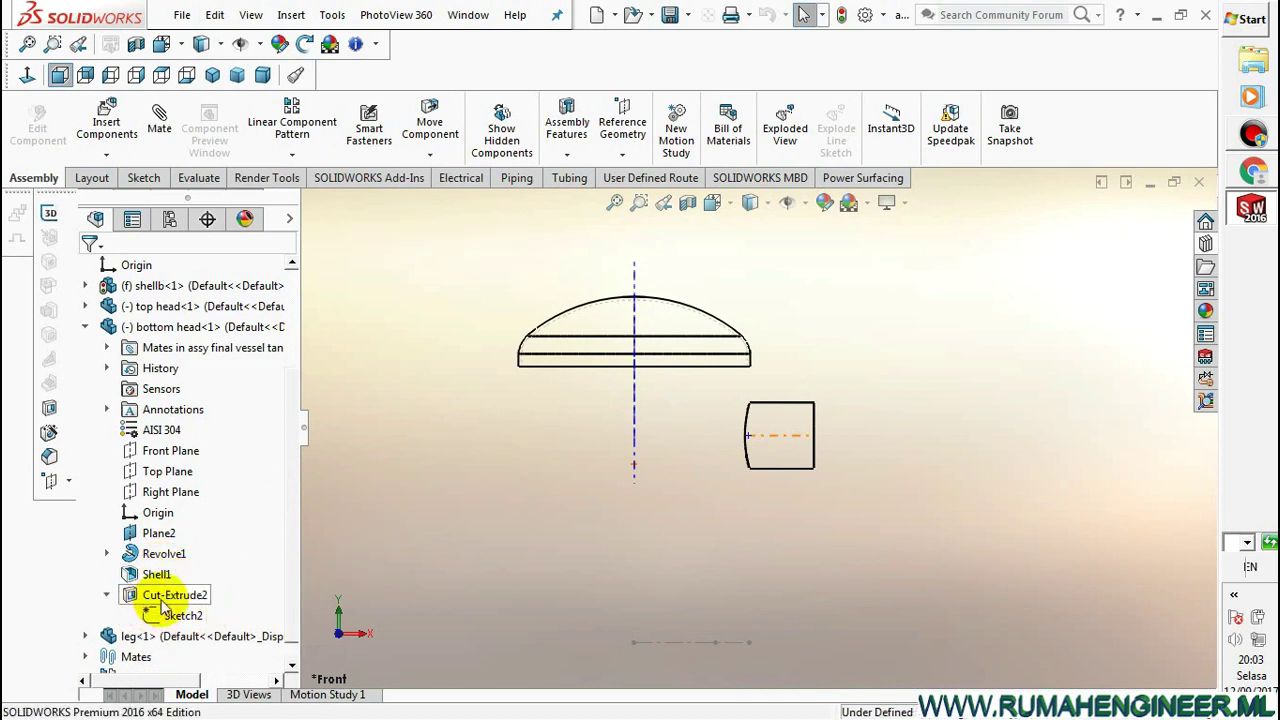
left_click(165, 594)
left_click(177, 550)
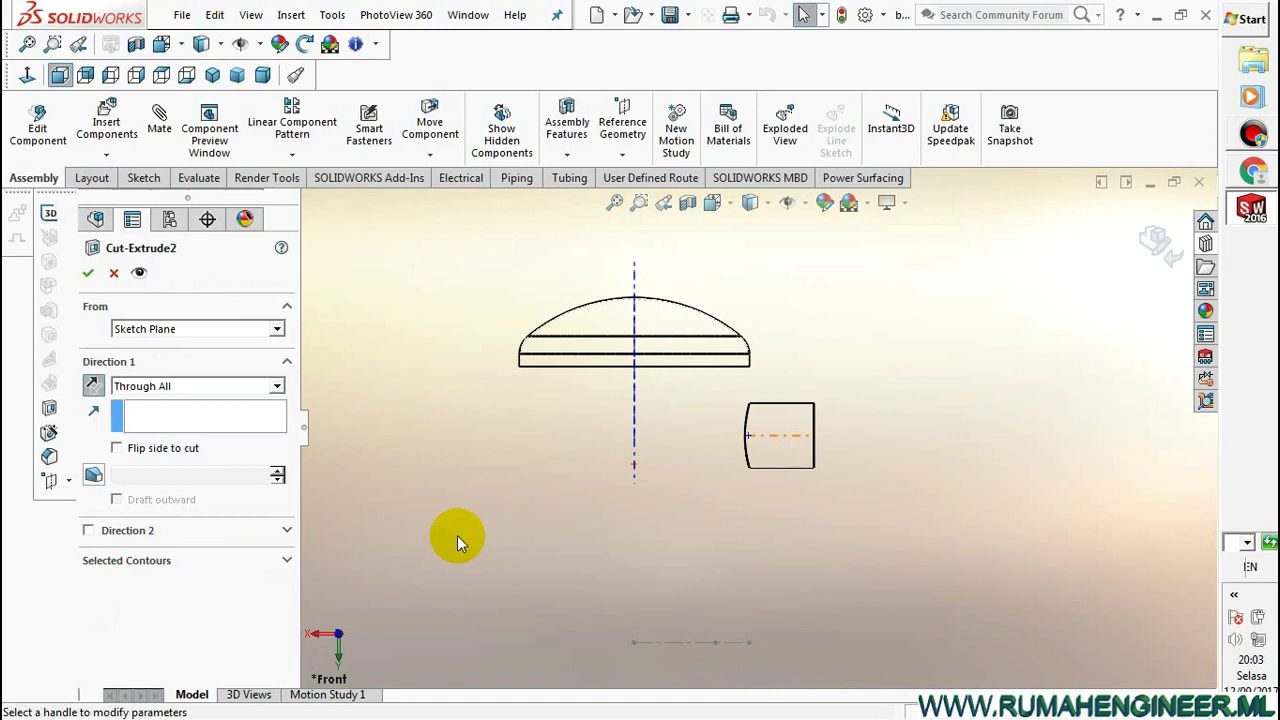
left_click(1174, 260)
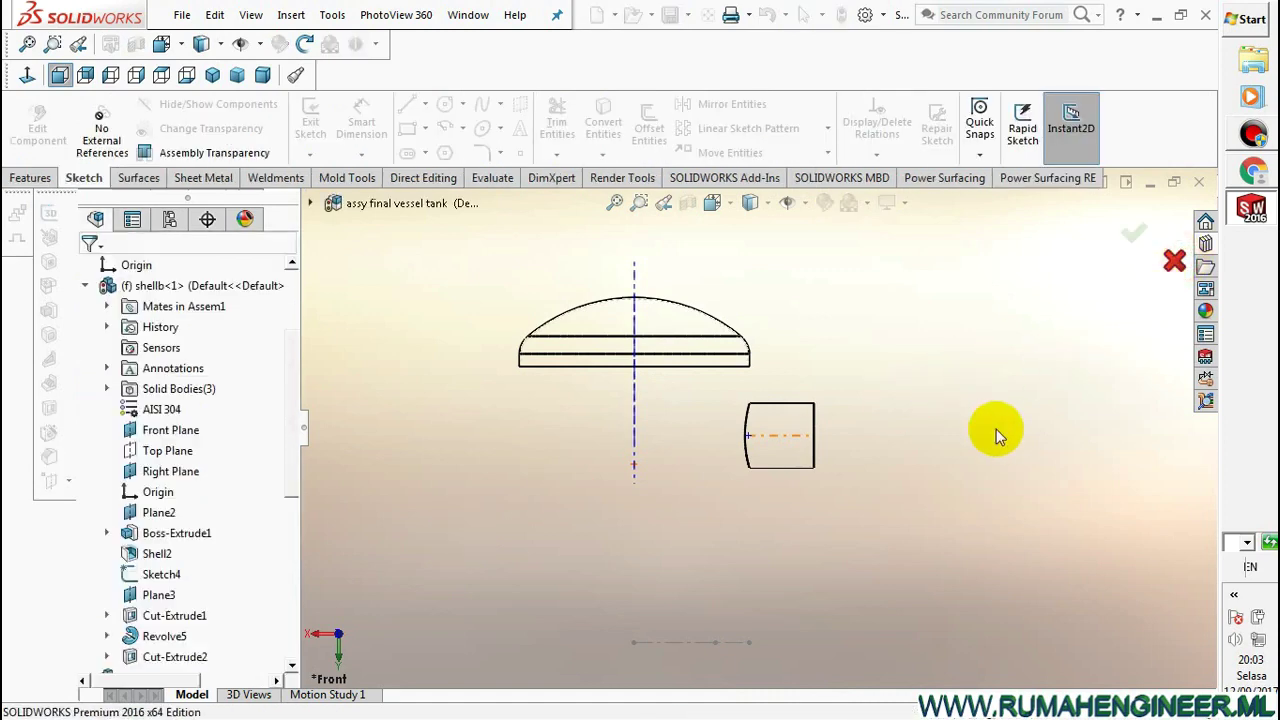
key("f")
scroll(218, 657, "down", 3)
scroll(212, 620, "down", 3)
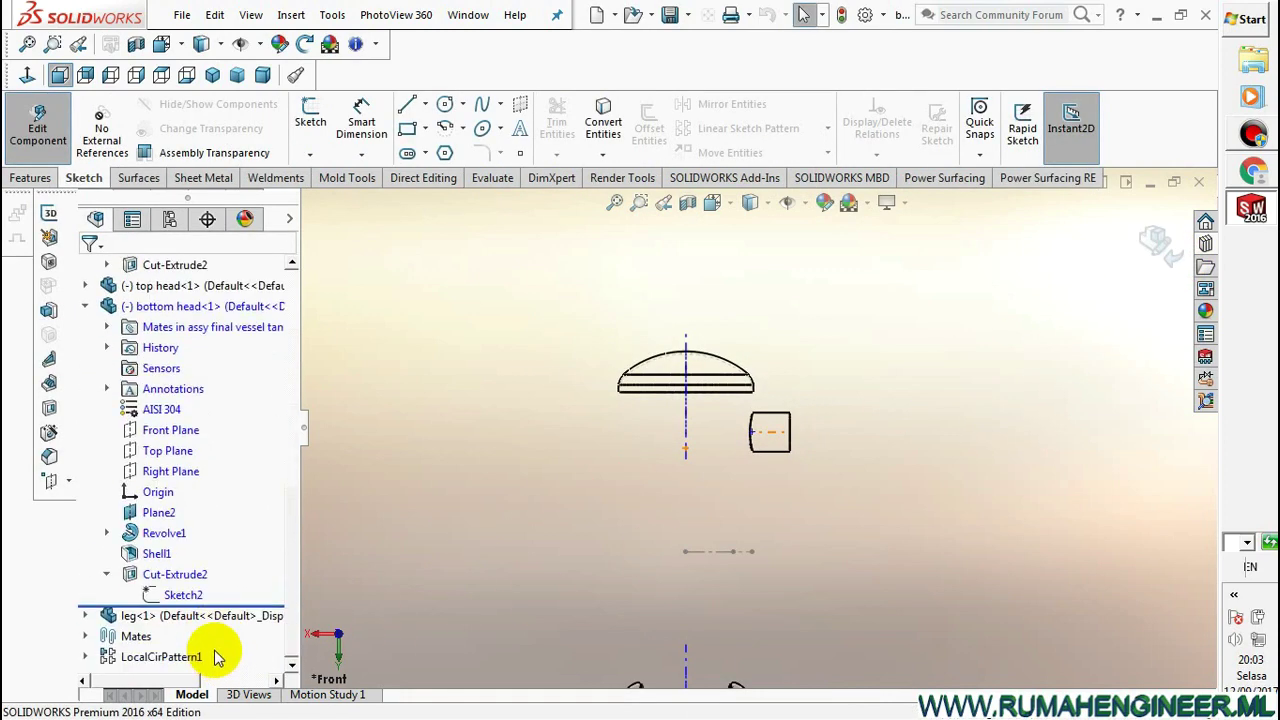
left_click(183, 578)
left_click(190, 527)
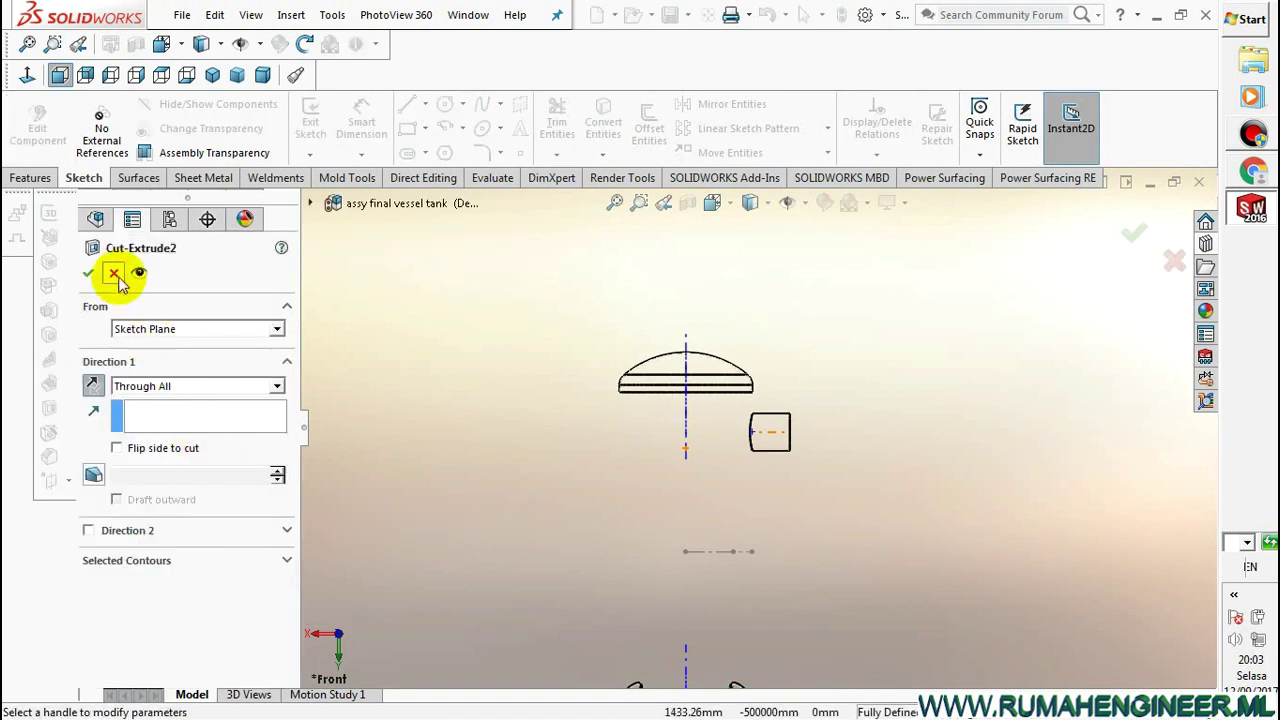
left_click(88, 272)
left_click(403, 410)
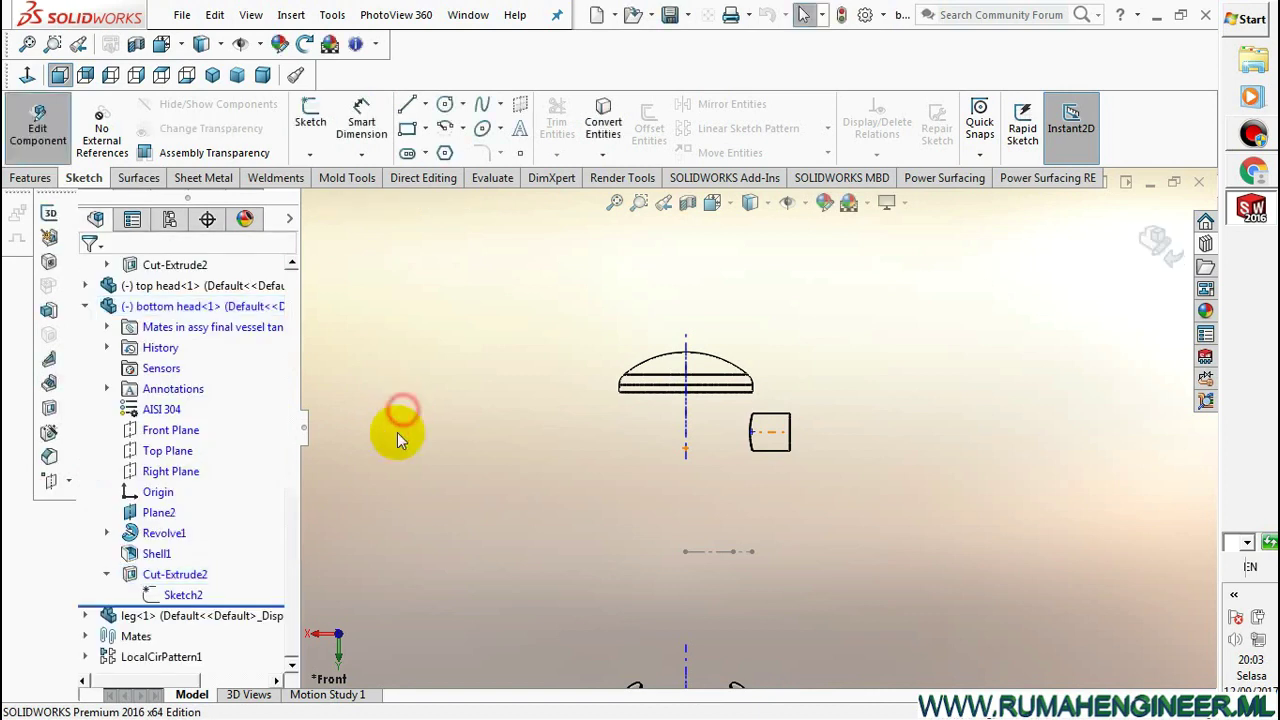
left_click(183, 595)
left_click(365, 506)
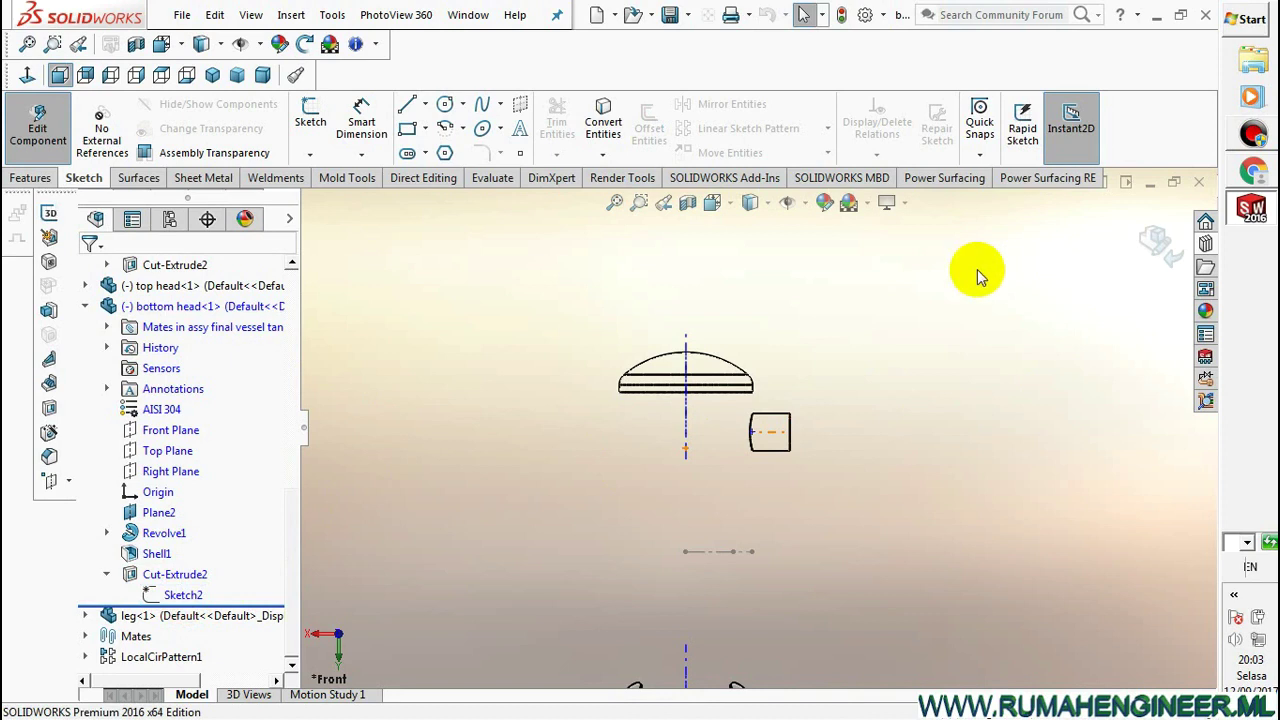
Switch the display style to Shaded With Edges and zoom out to the whole model
left_click(754, 205)
left_click(753, 231)
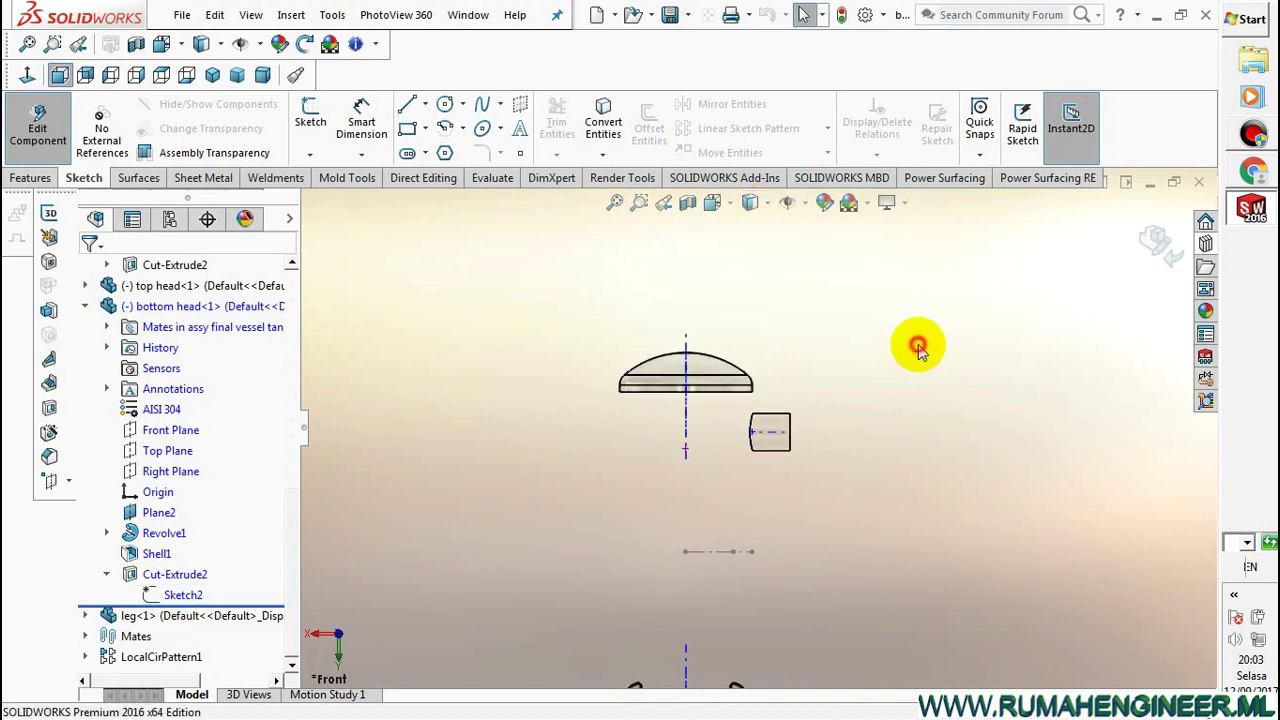
key("z")
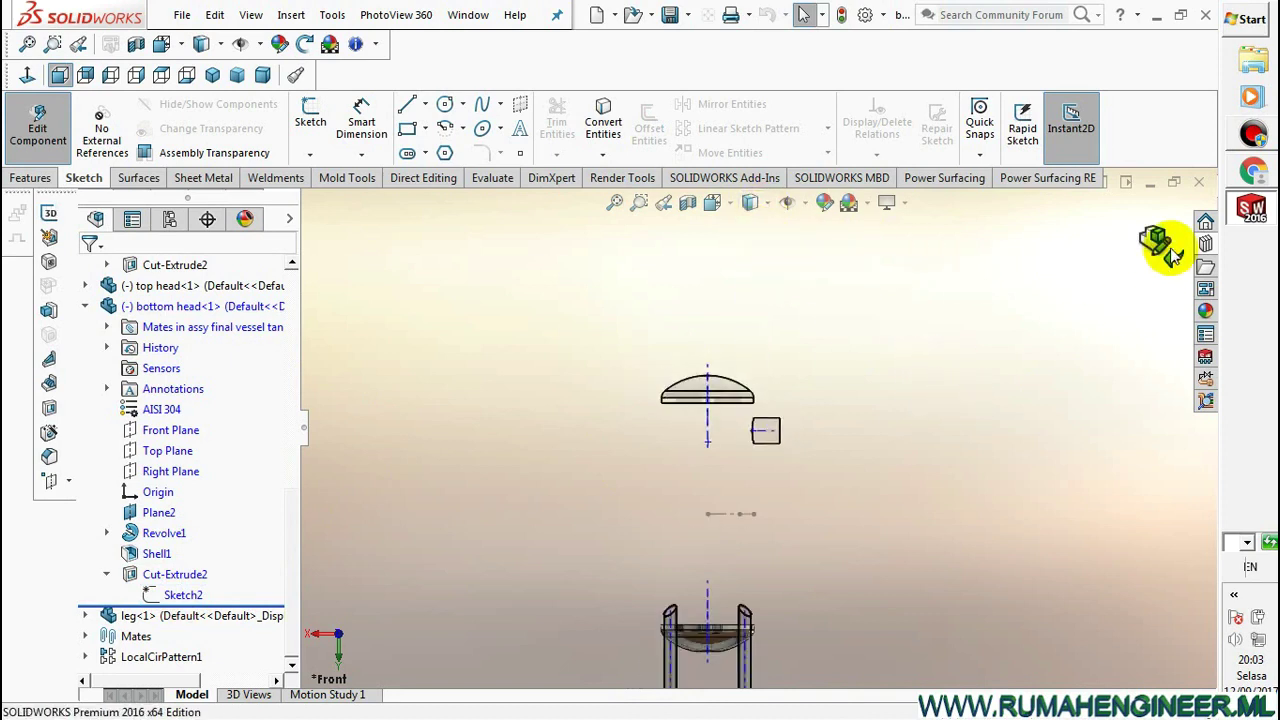
Exit component editing, rebuild the assembly, and close the What's Wrong report
left_click(1167, 250)
left_click(1054, 329)
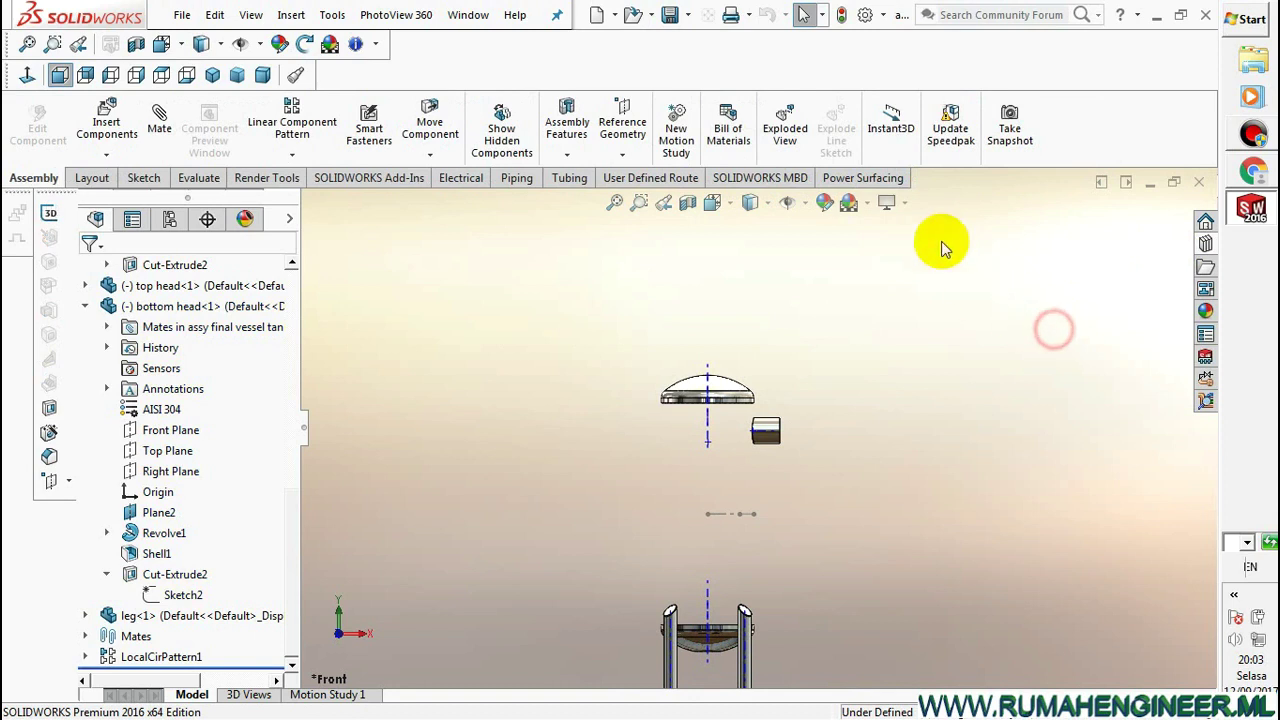
left_click(840, 16)
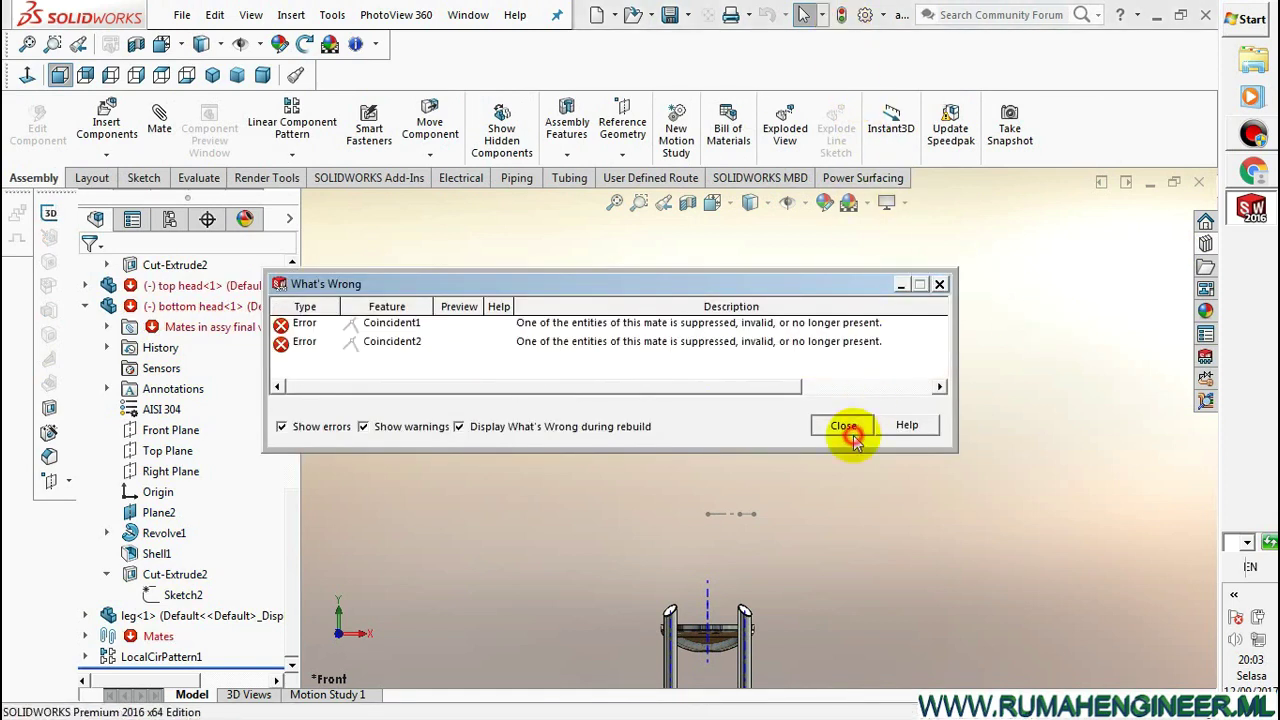
left_click(845, 427)
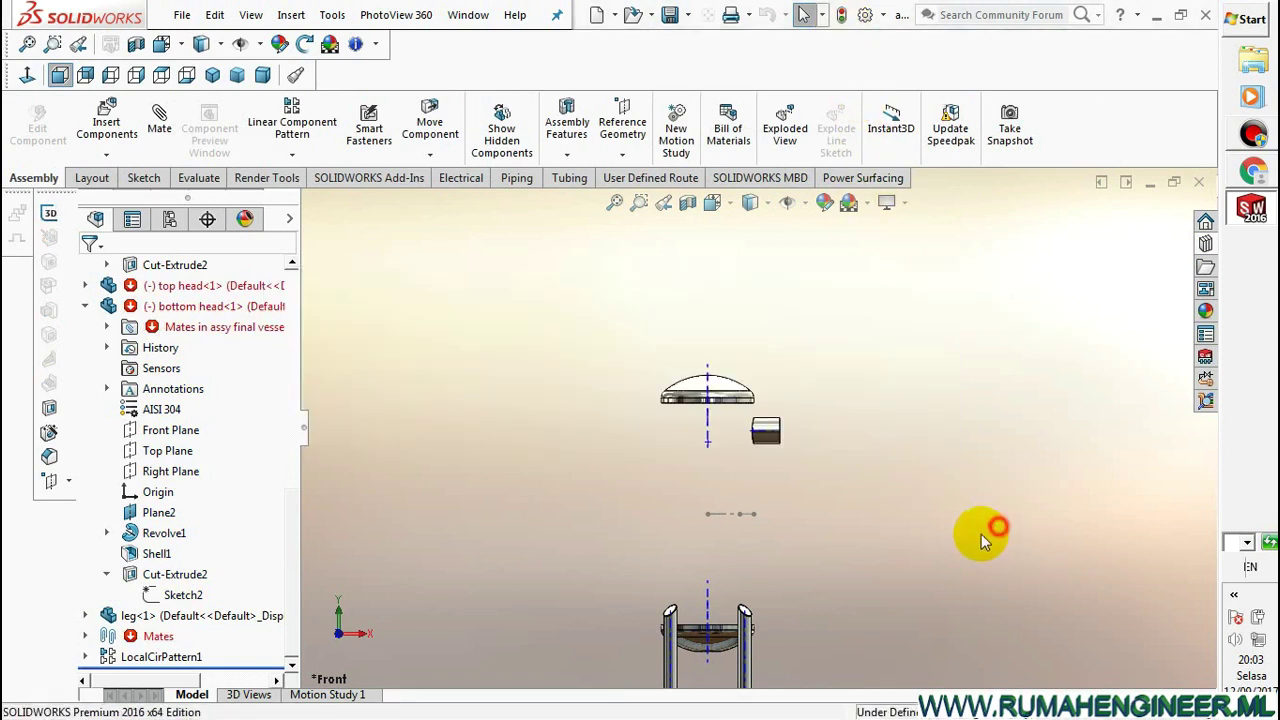
Select the side nozzle part and bring up its options
left_click(172, 586)
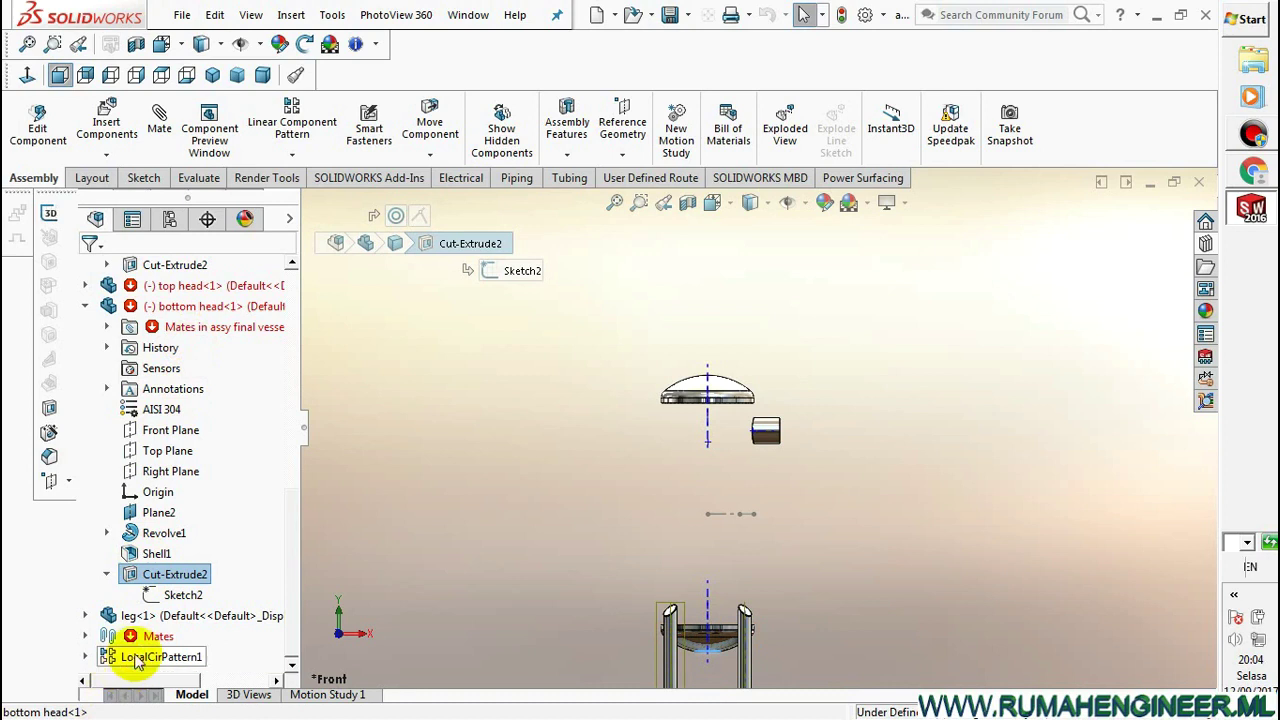
left_click(882, 478)
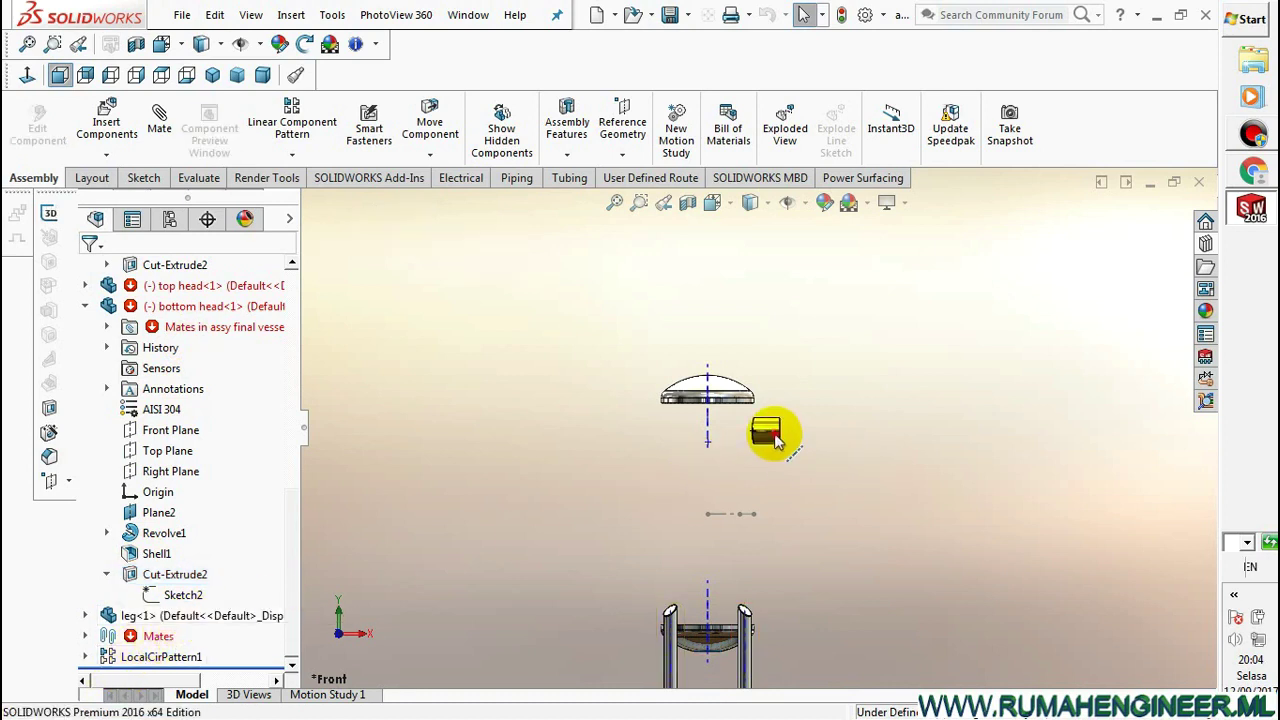
scroll(798, 491, "down", 3)
left_click(840, 439)
left_click(725, 365)
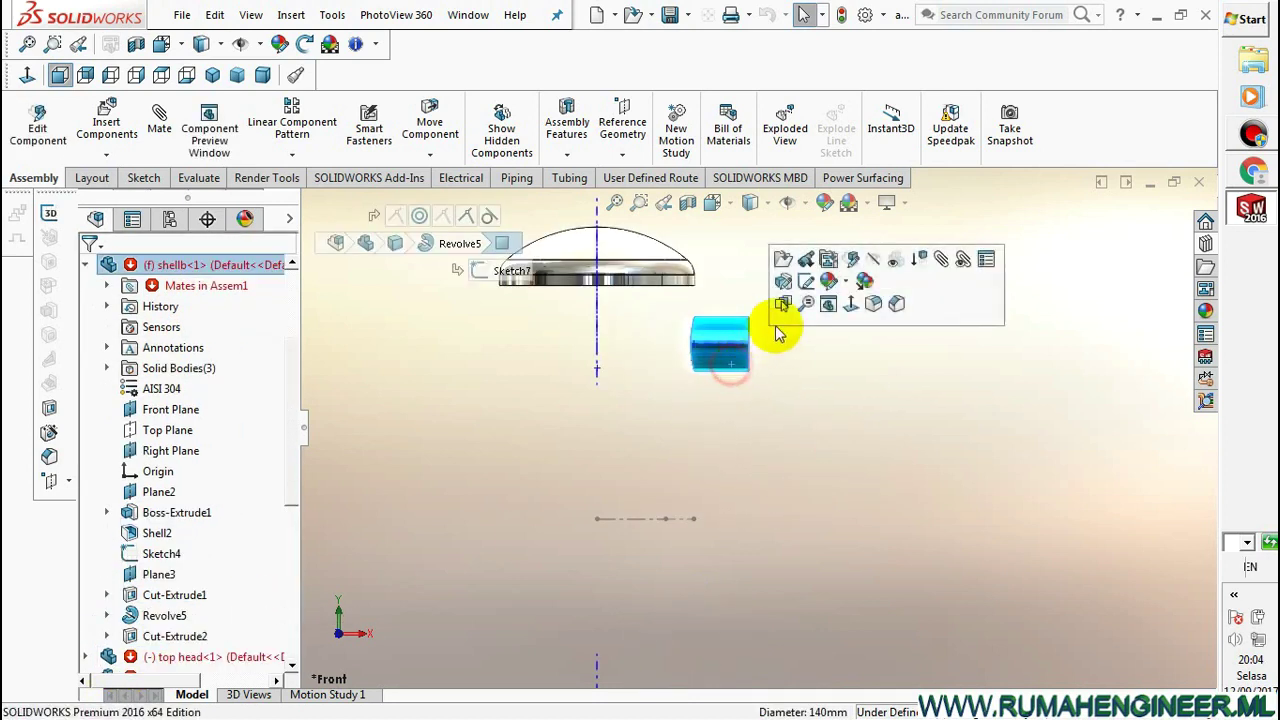
Open the shellb part and edit its Cut-Extrude2 feature
left_click(782, 259)
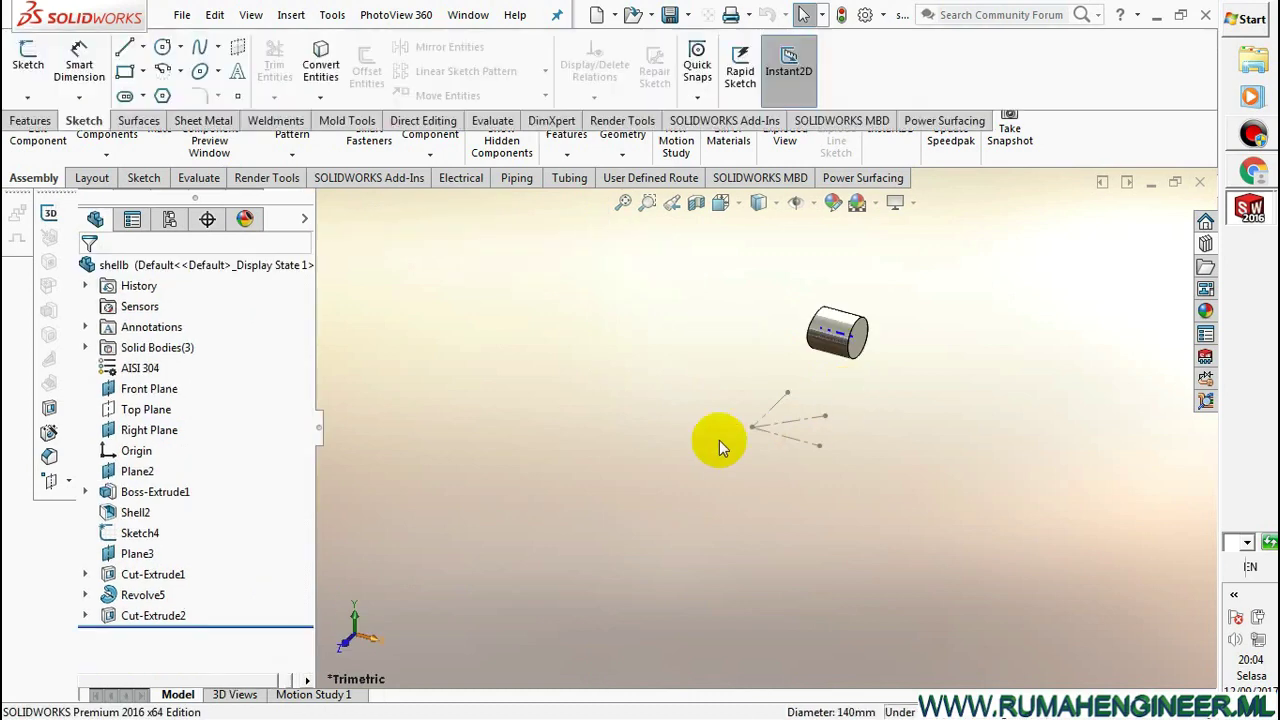
left_click(594, 428)
left_click(155, 558)
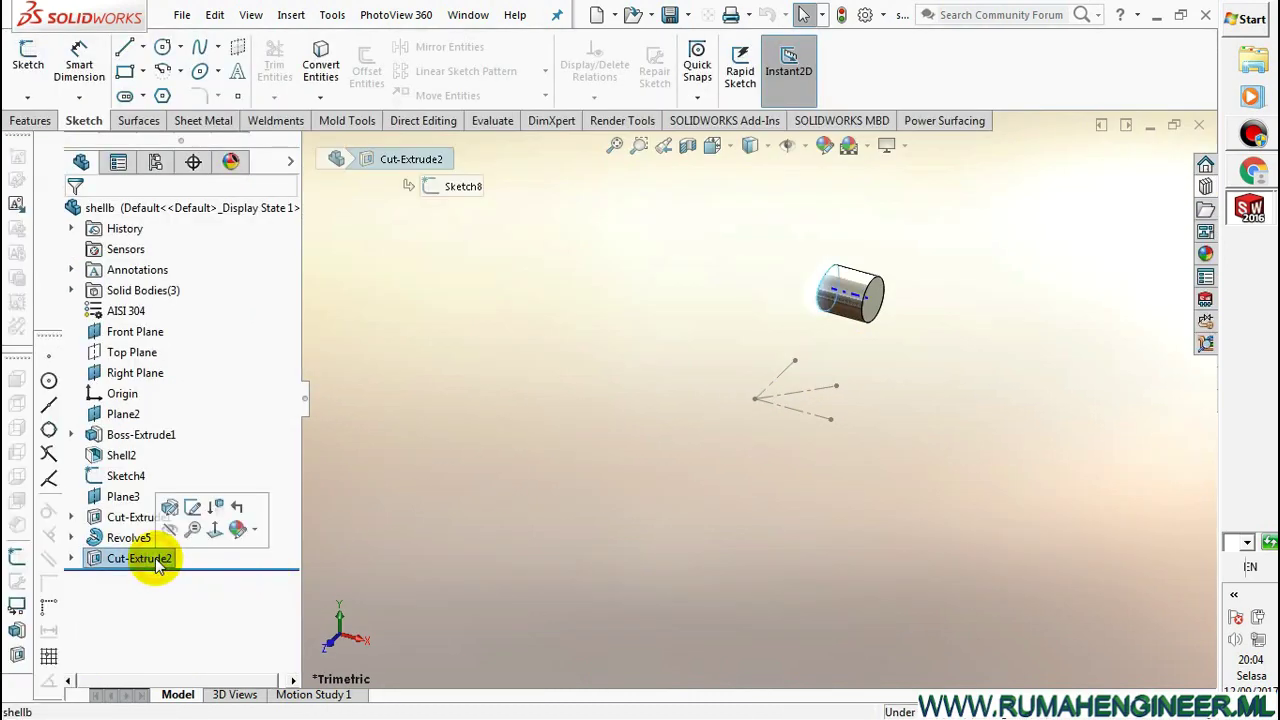
left_click(178, 510)
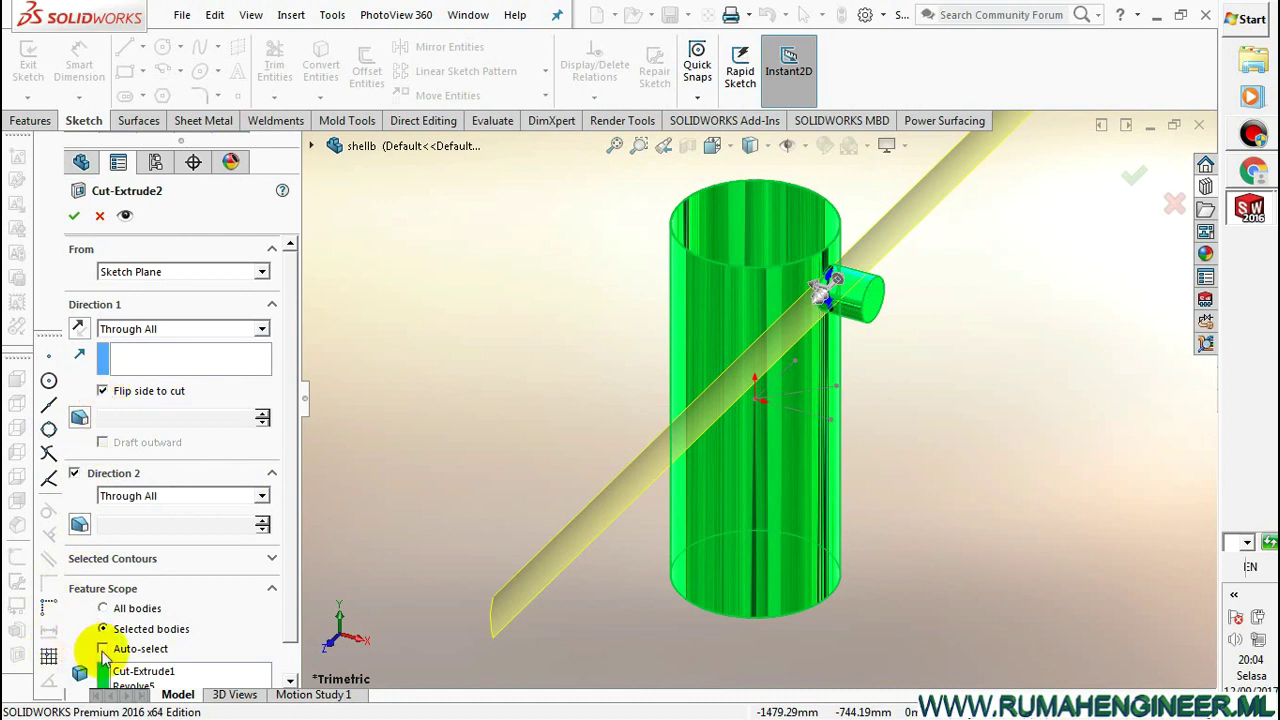
Set Cut-Extrude2's Feature Scope to Auto-select and keep all bodies
scroll(115, 665, "down", 1)
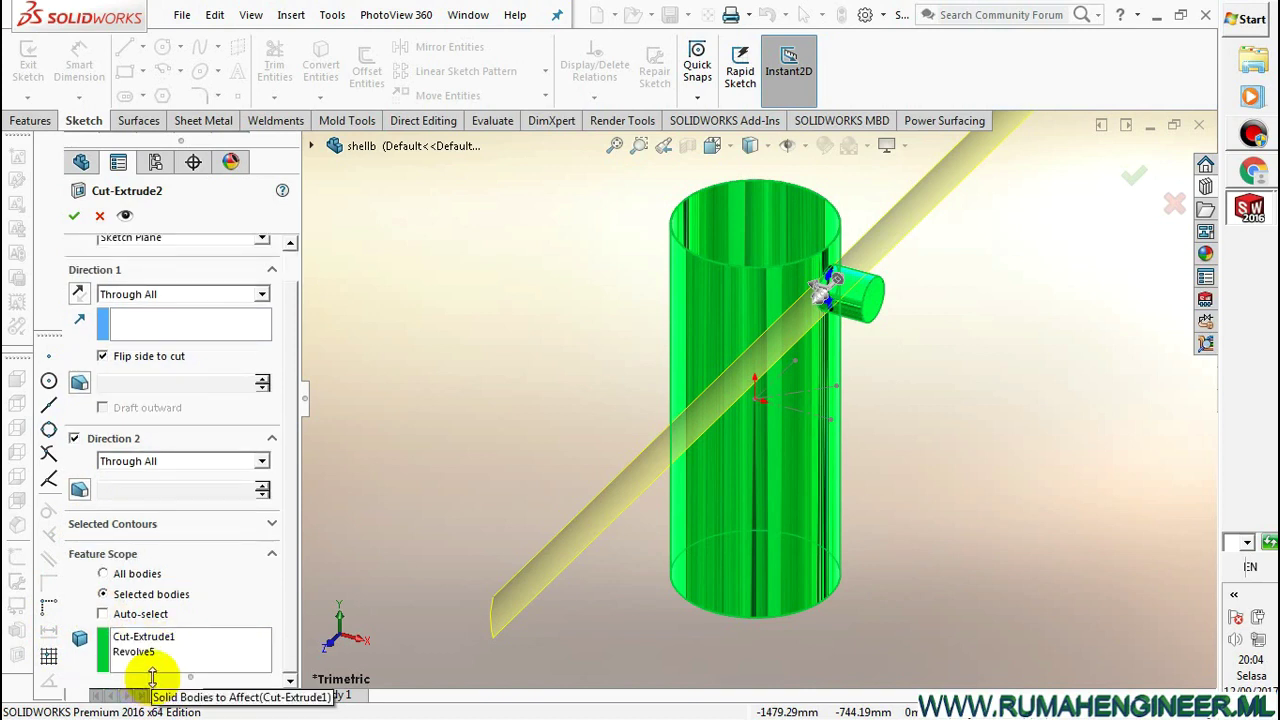
left_click(142, 655)
right_click(142, 655)
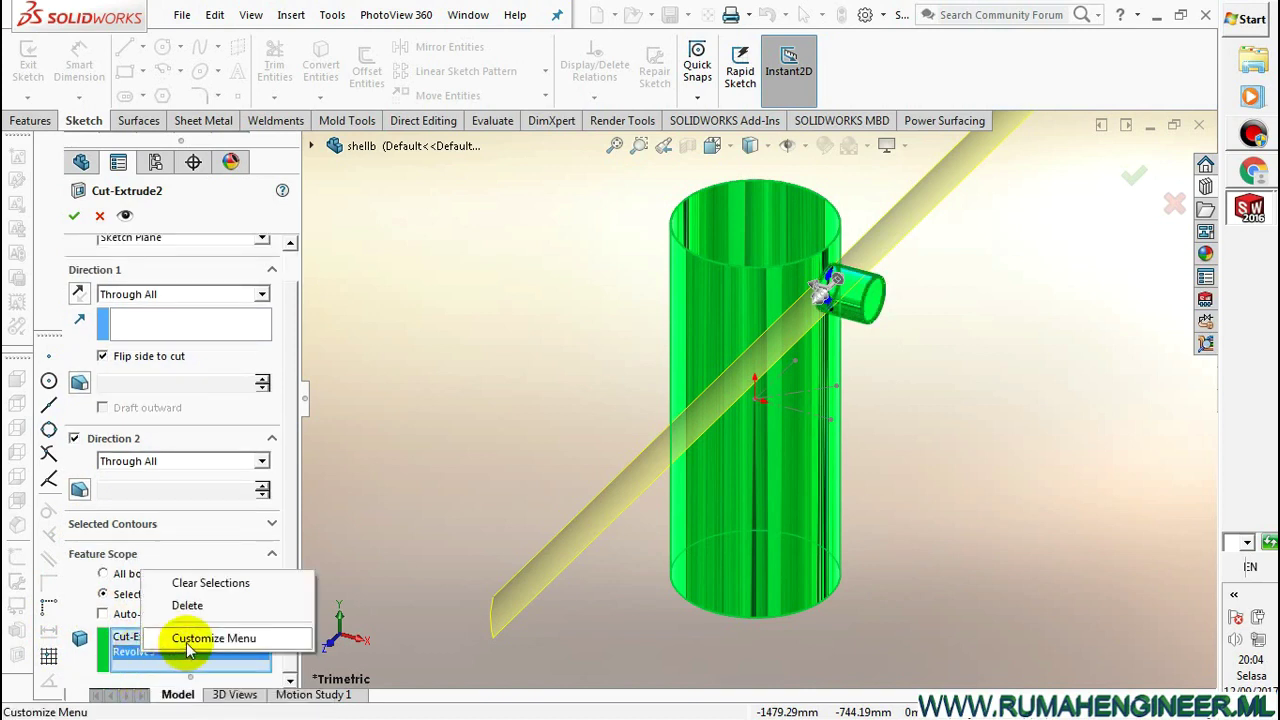
left_click(124, 648)
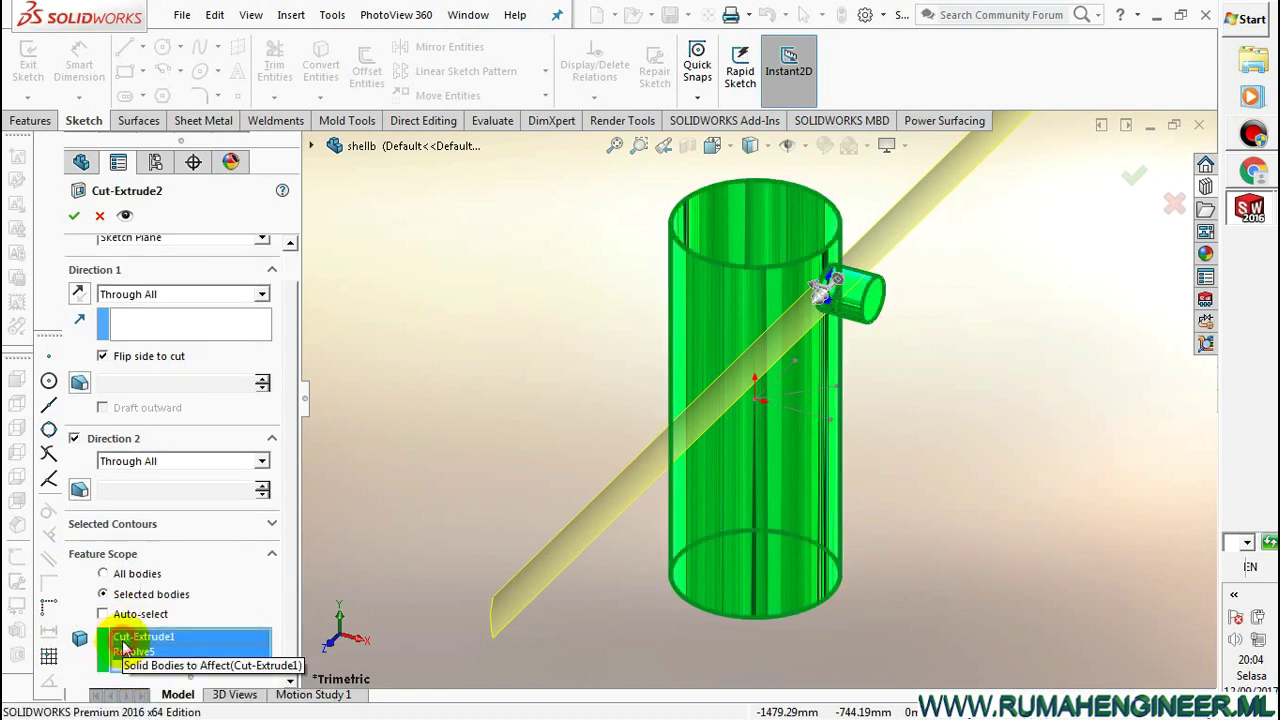
right_click(128, 645)
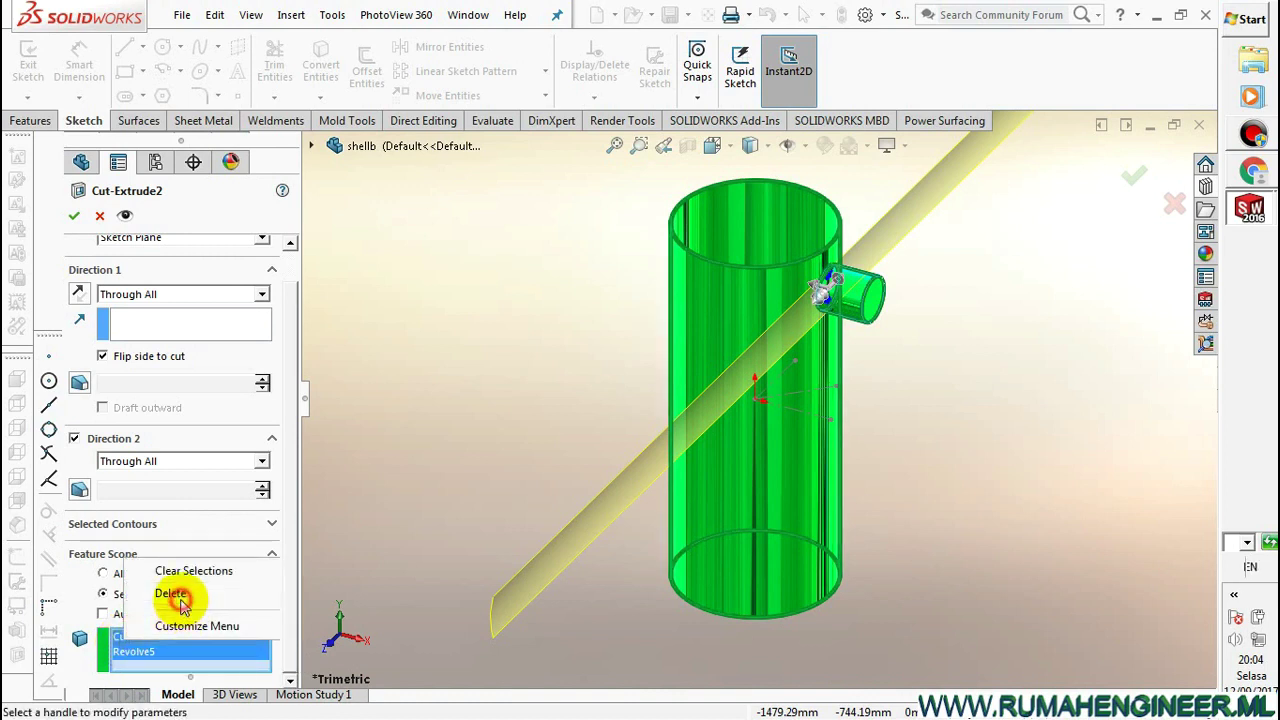
left_click(168, 594)
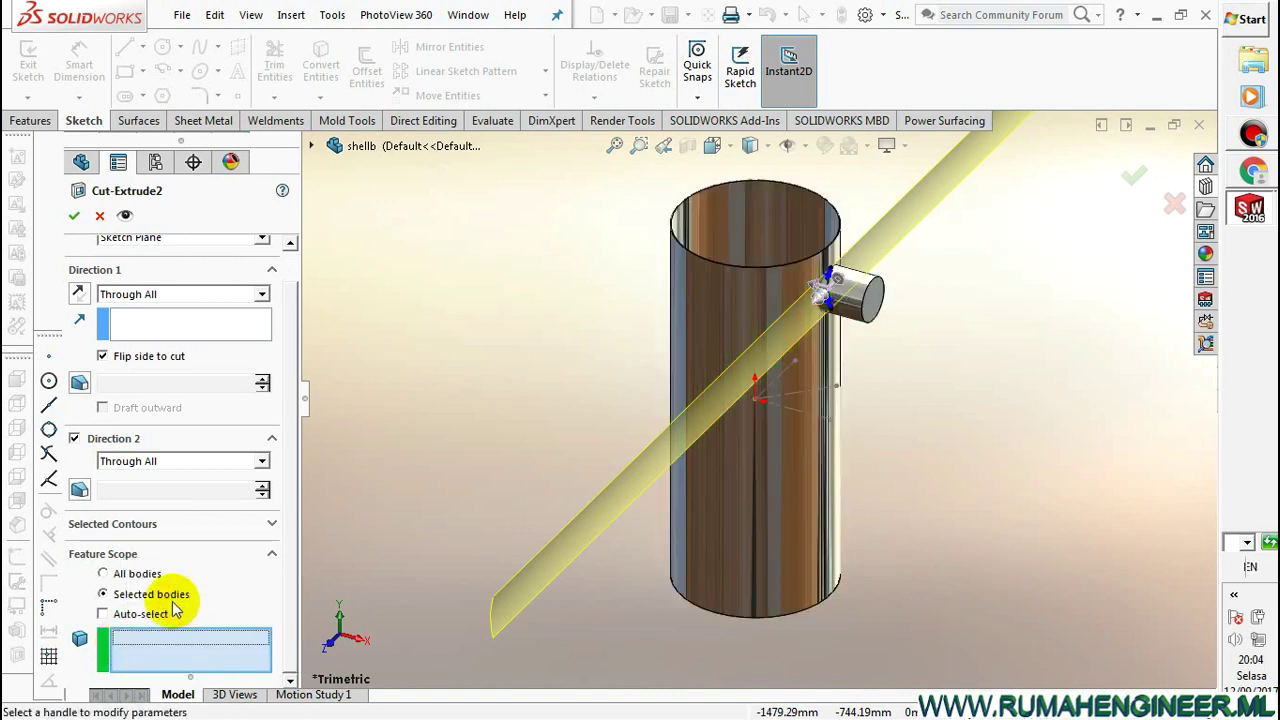
left_click(74, 215)
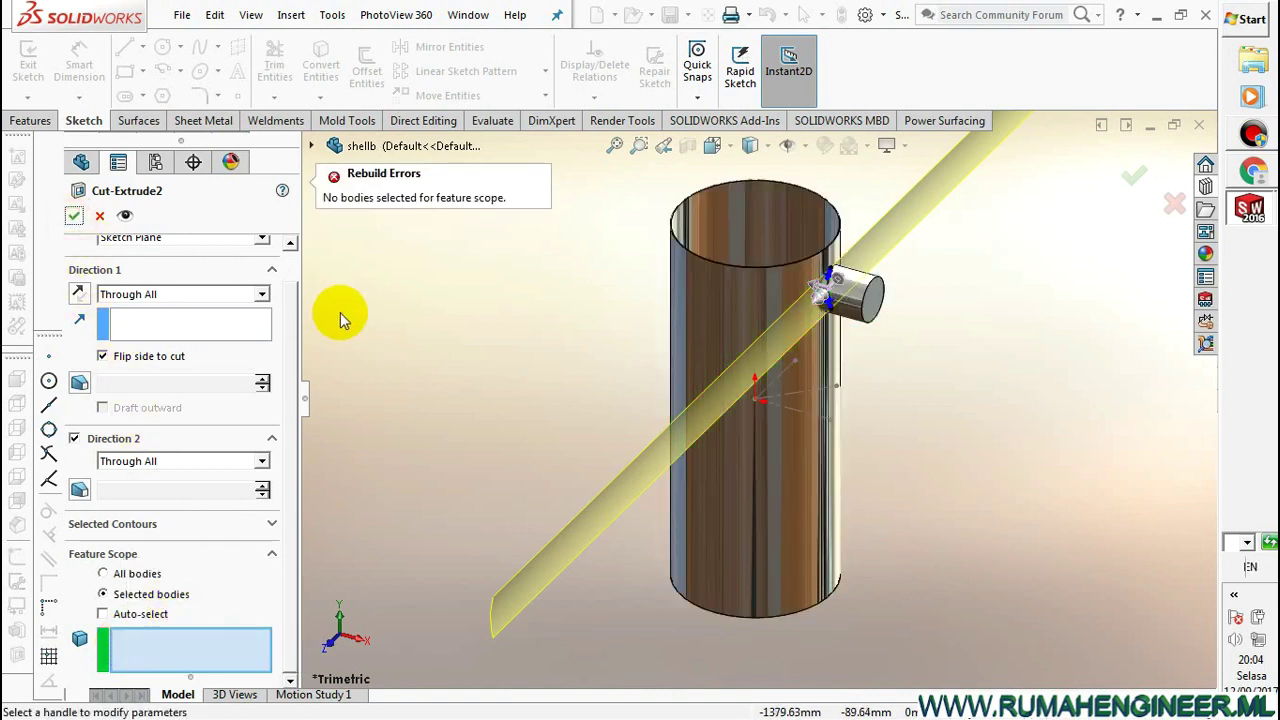
left_click(105, 614)
left_click(74, 215)
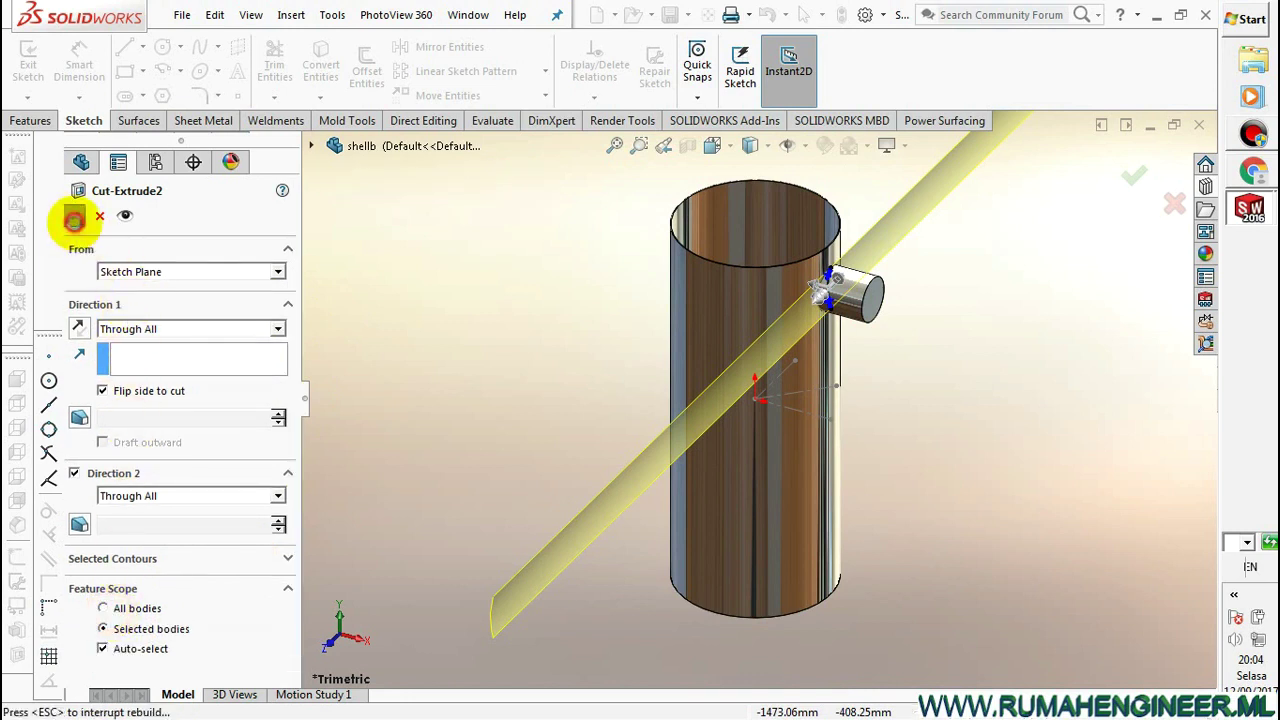
left_click(45, 53)
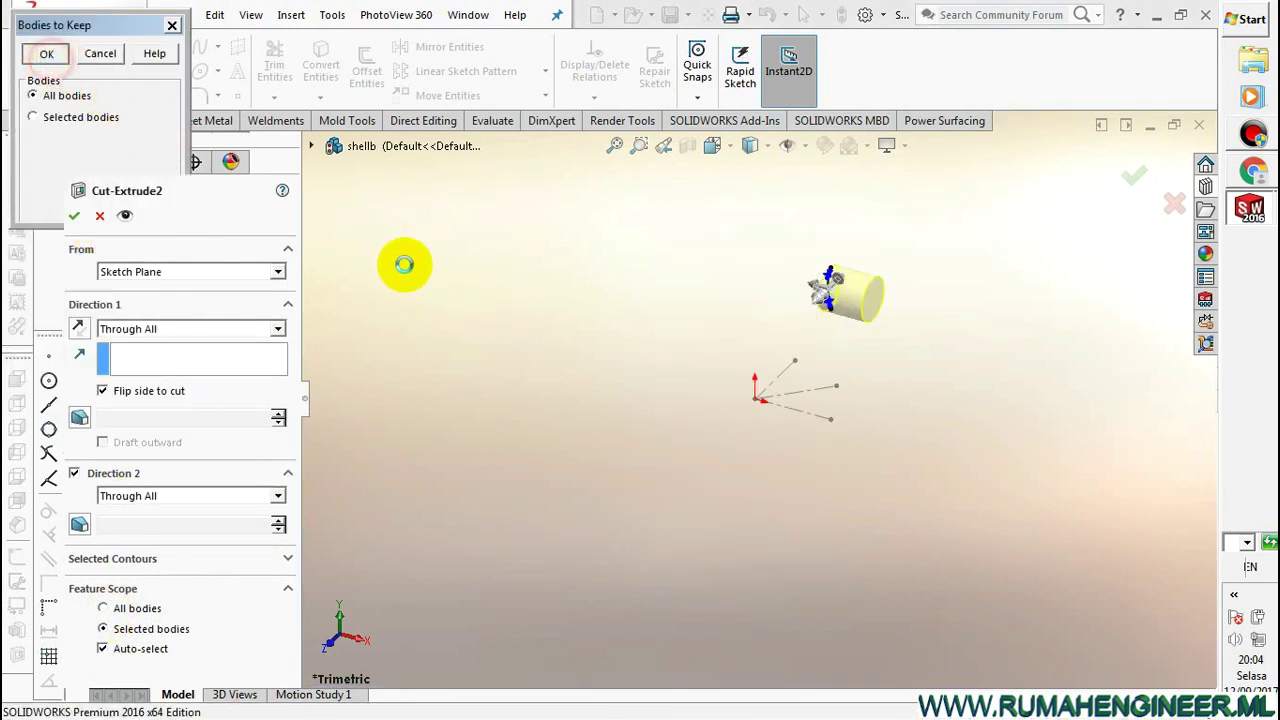
left_click(559, 343)
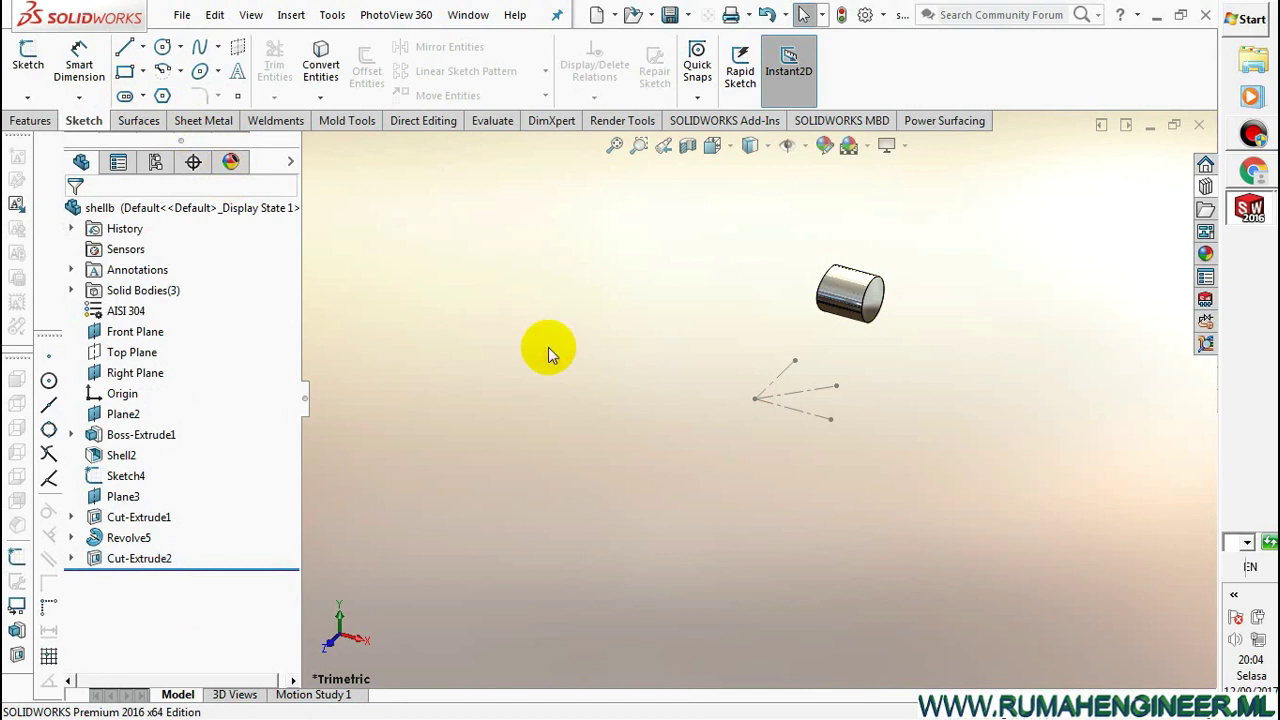
Close the shellb part window, rebuild the assembly and dismiss the mate error list
key("z")
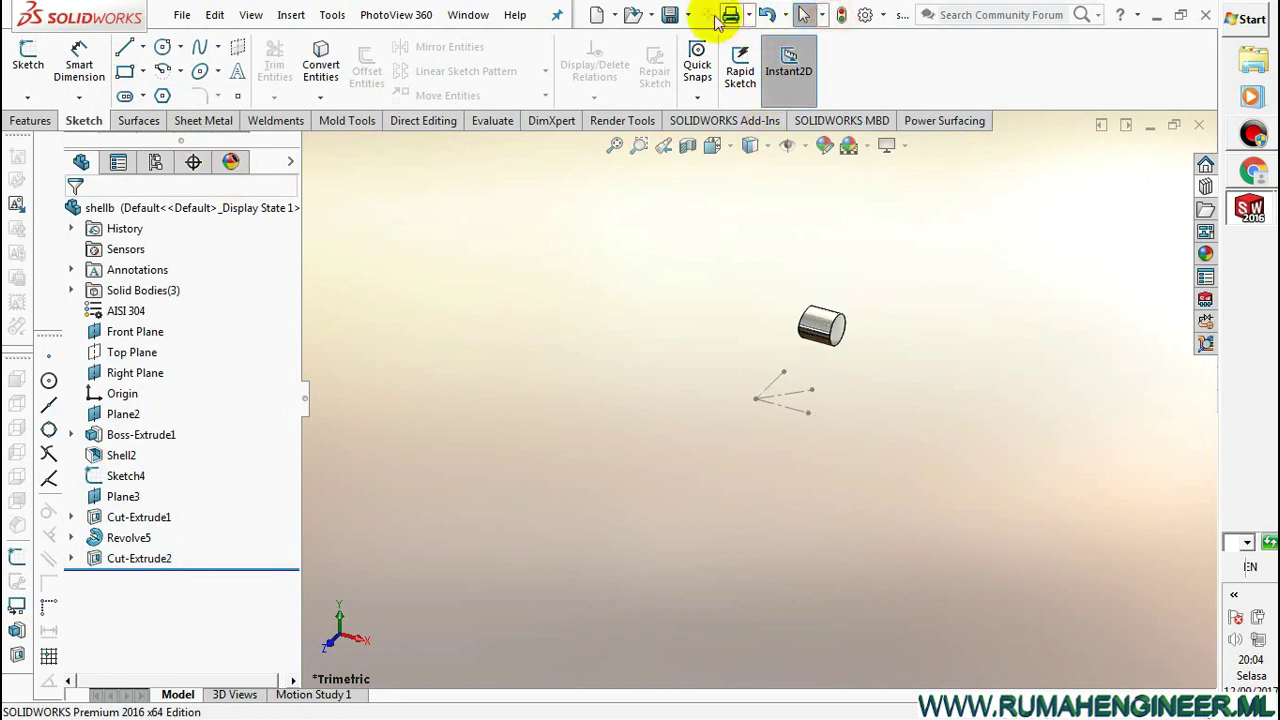
left_click(1199, 125)
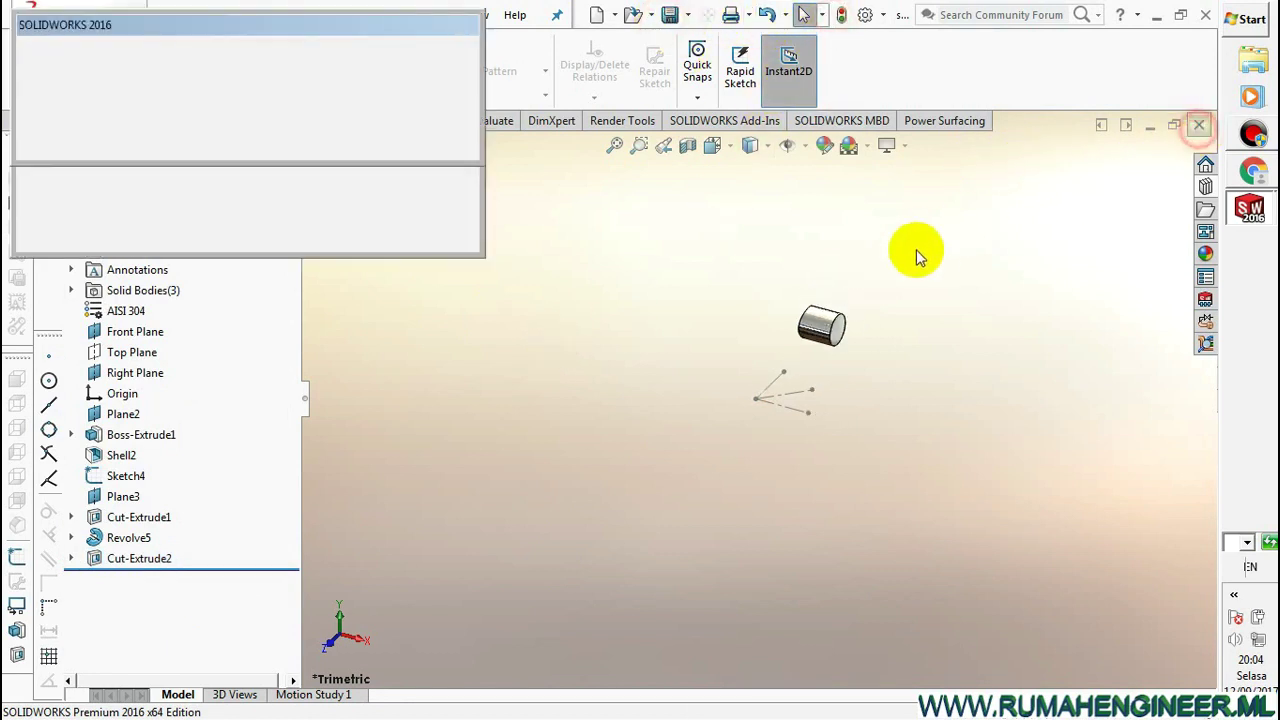
left_click(169, 110)
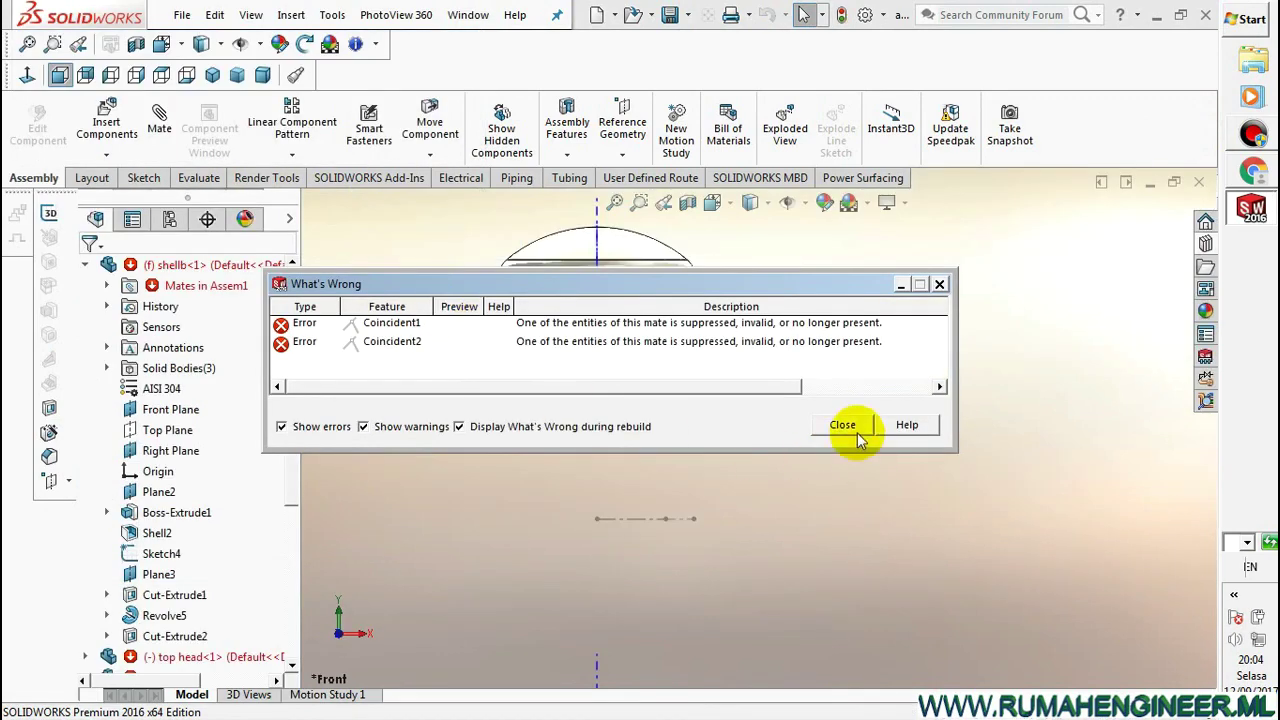
left_click(843, 425)
Locate and select the shellb shell component in the tree and the model
scroll(171, 494, "down", 4)
scroll(175, 570, "down", 2)
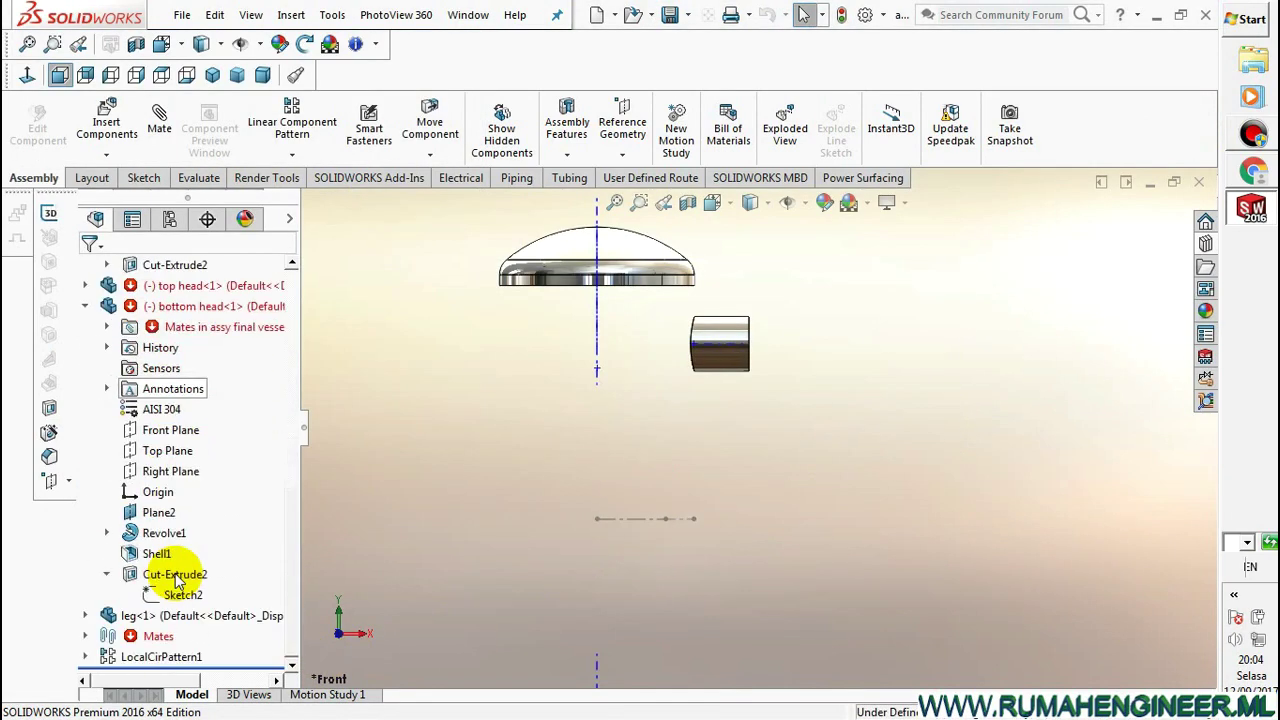
scroll(178, 588, "up", 4)
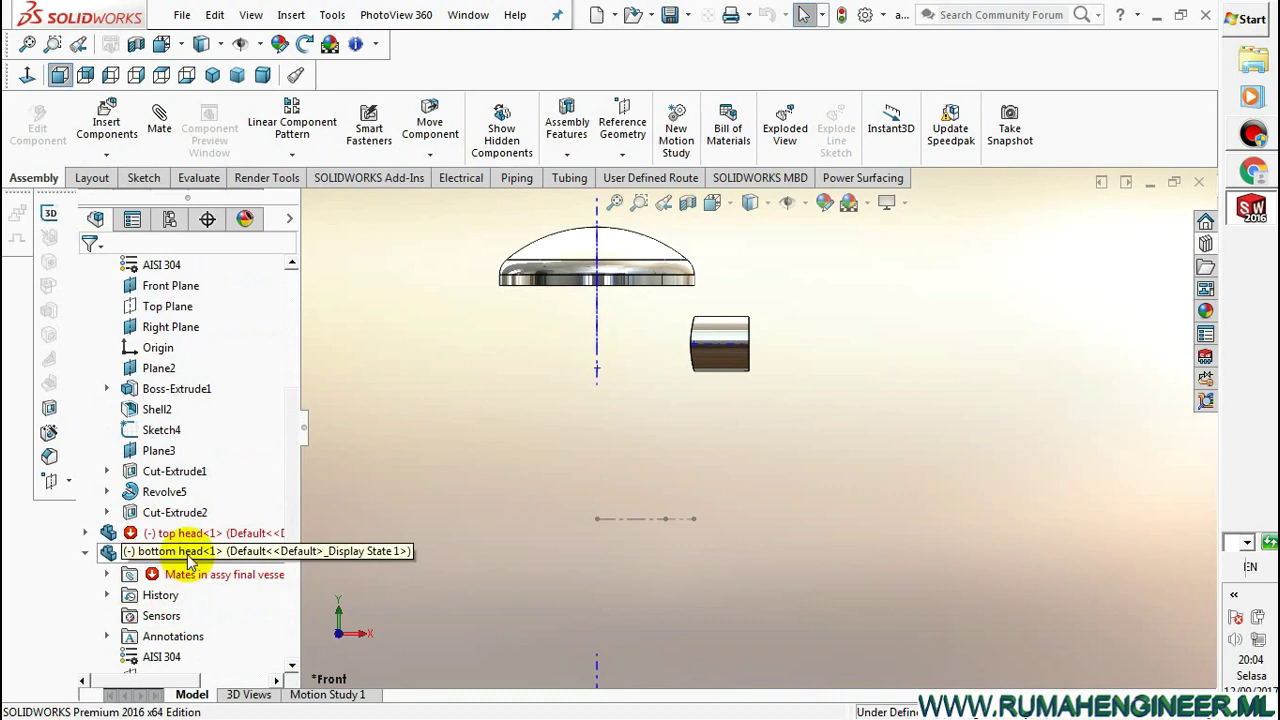
scroll(200, 409, "up", 2)
scroll(200, 409, "up", 1)
scroll(204, 418, "up", 2)
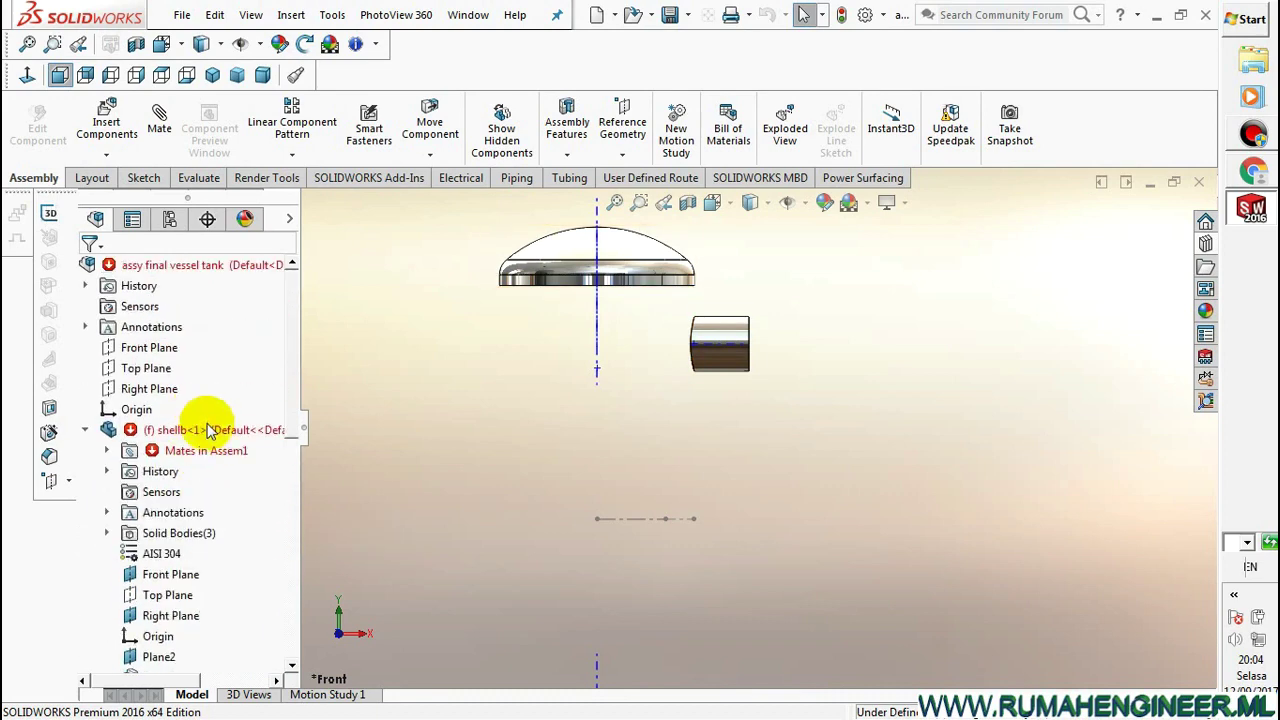
left_click(207, 432)
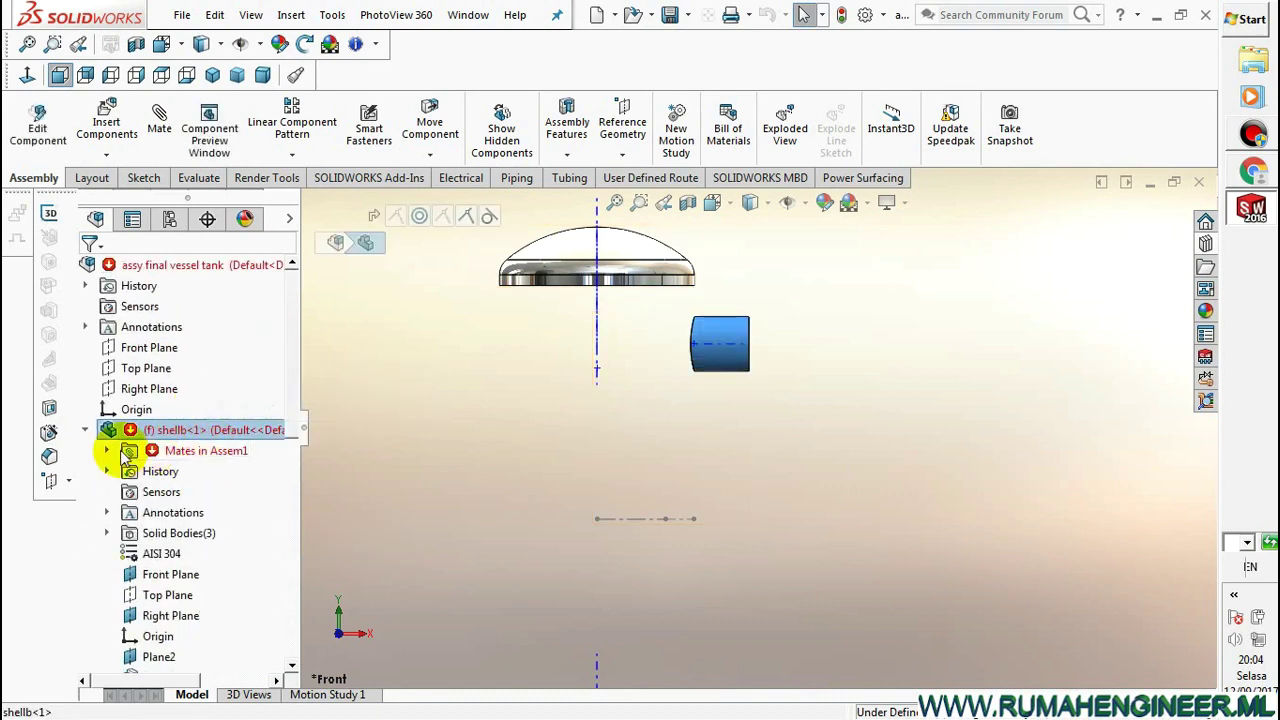
left_click(389, 410)
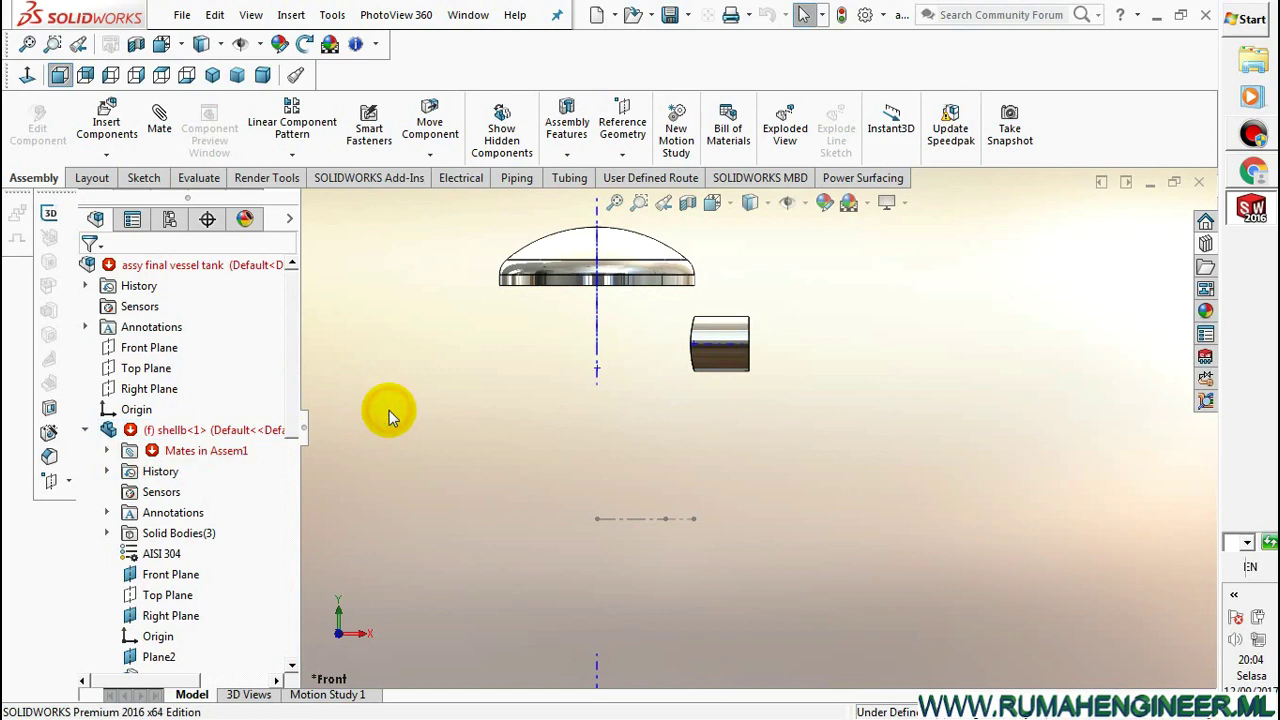
left_click(716, 373)
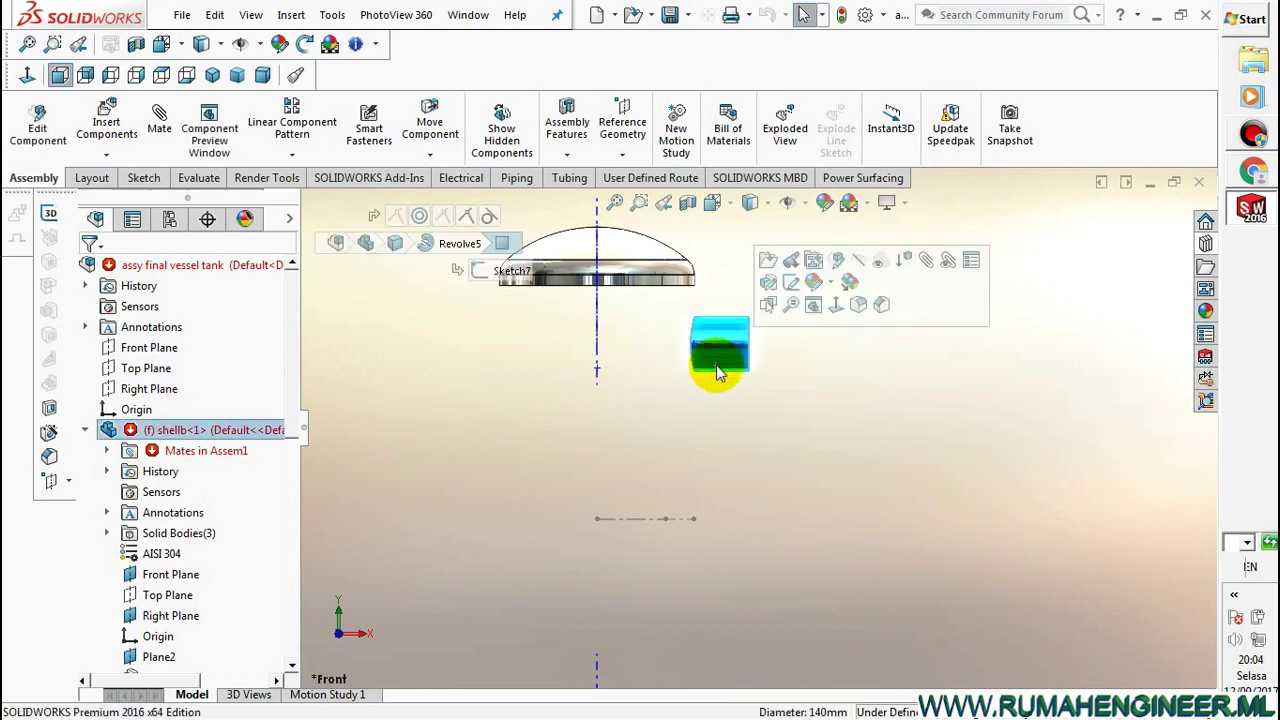
right_click(716, 373)
left_click(516, 500)
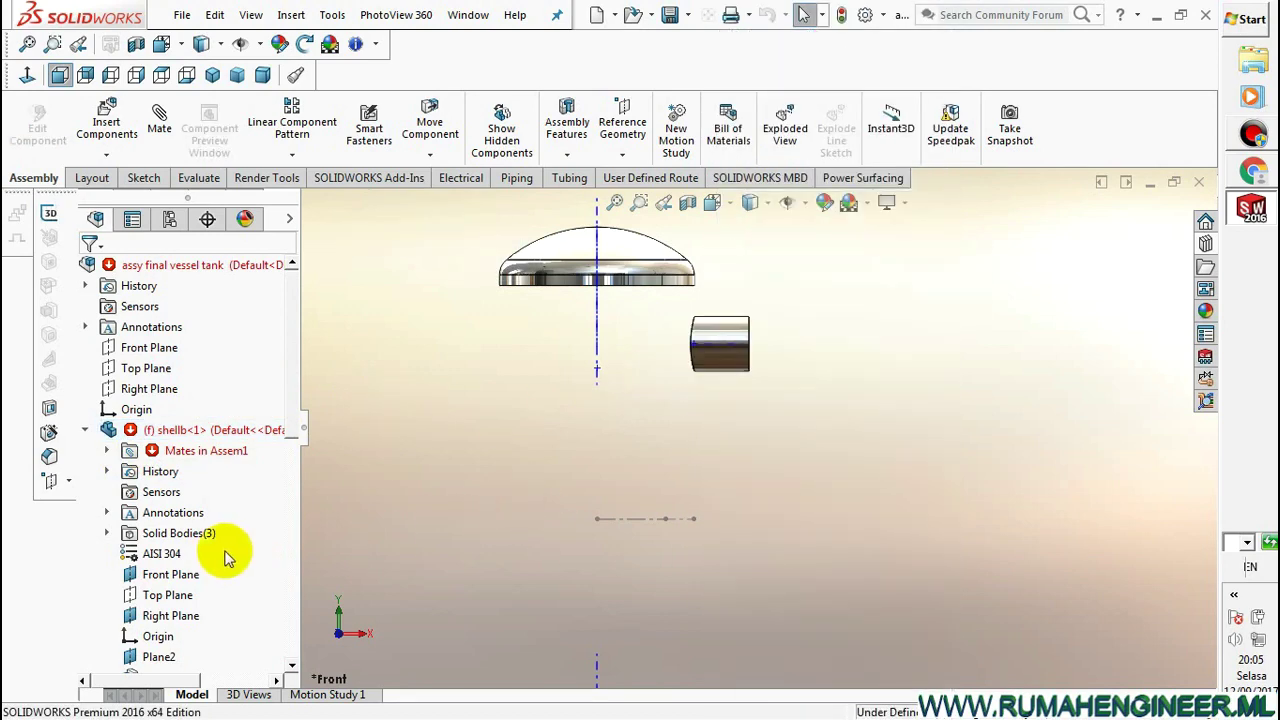
Delete the bottom head's Cut-Extrude2 feature and dismiss the mate error report
scroll(185, 435, "down", 4)
scroll(171, 443, "down", 2)
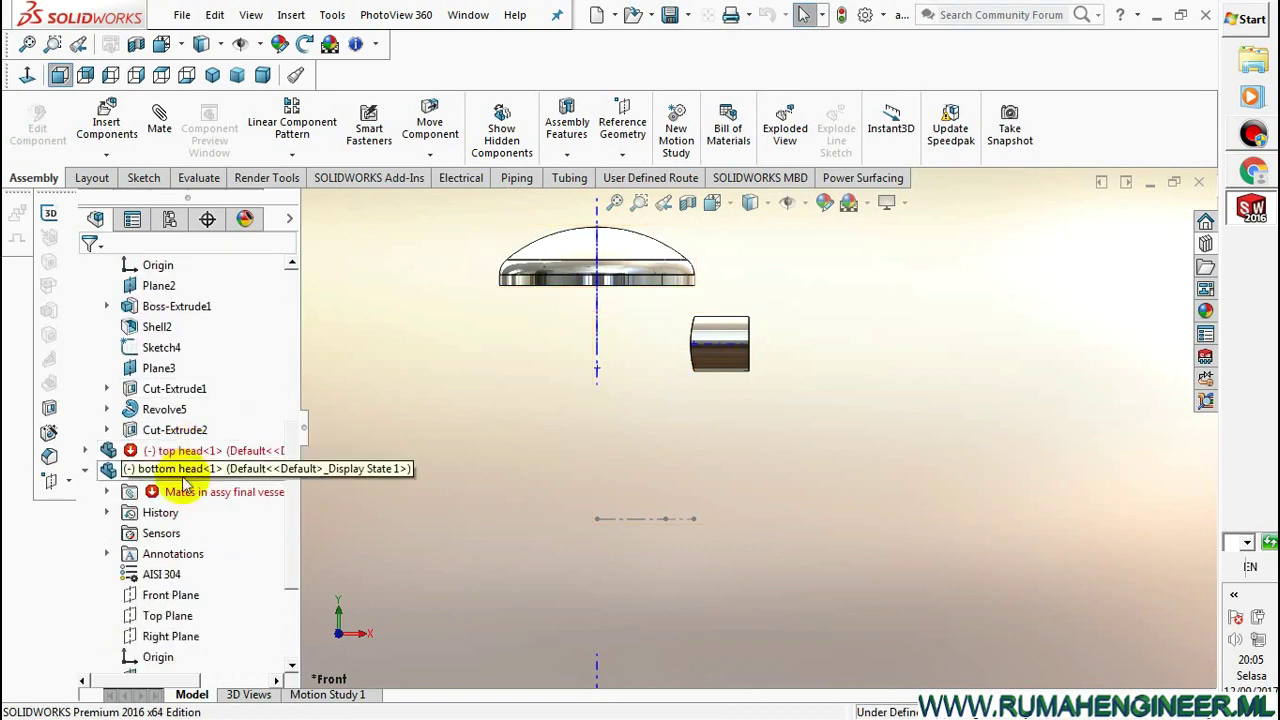
scroll(176, 520, "down", 3)
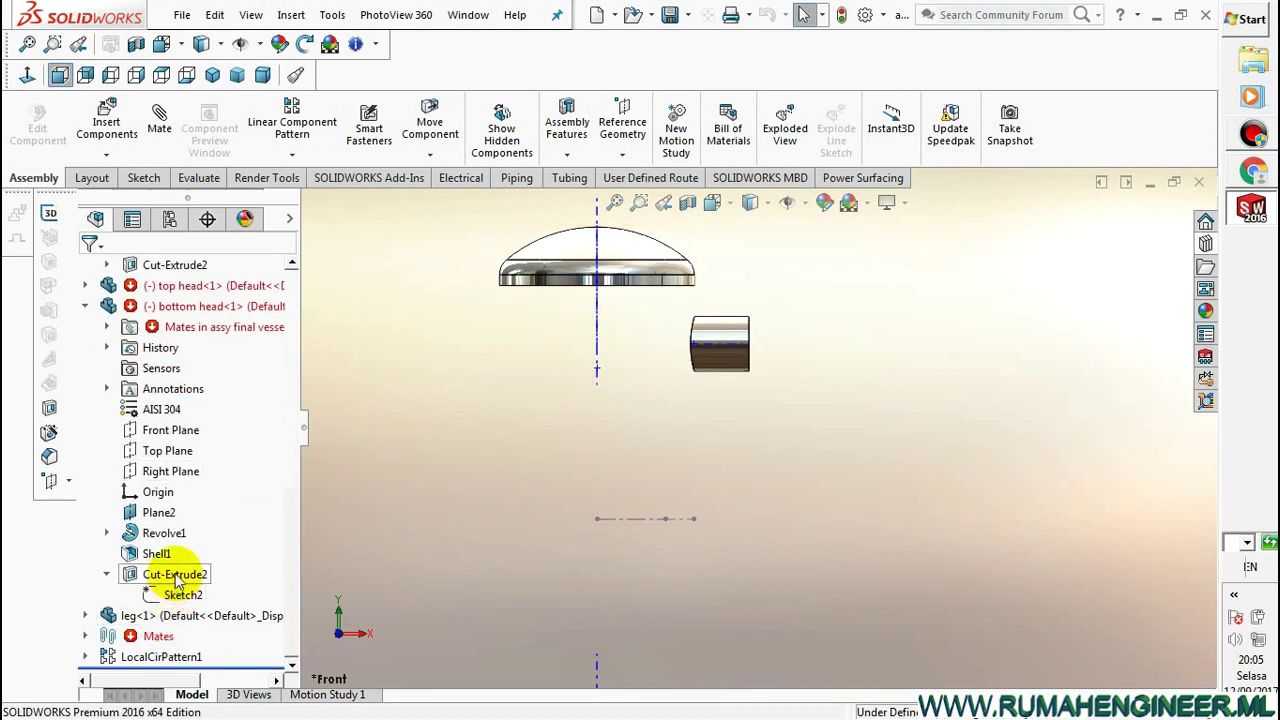
left_click(213, 308)
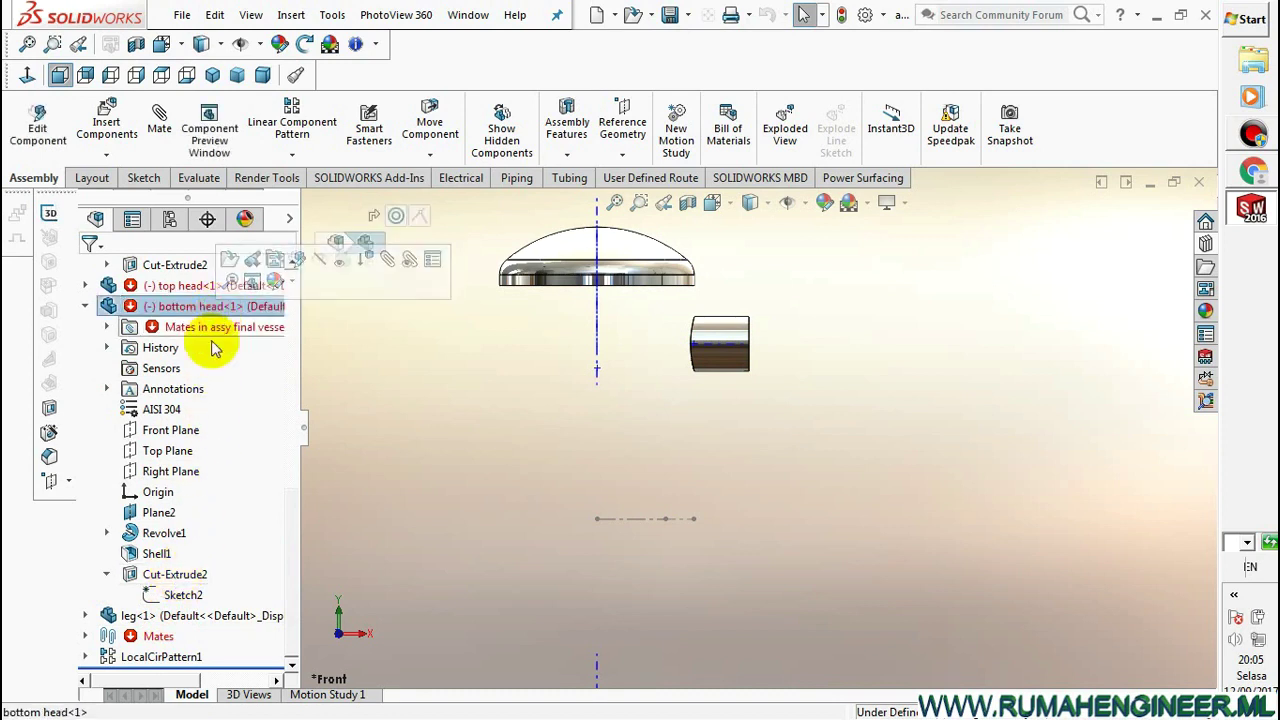
left_click(181, 580)
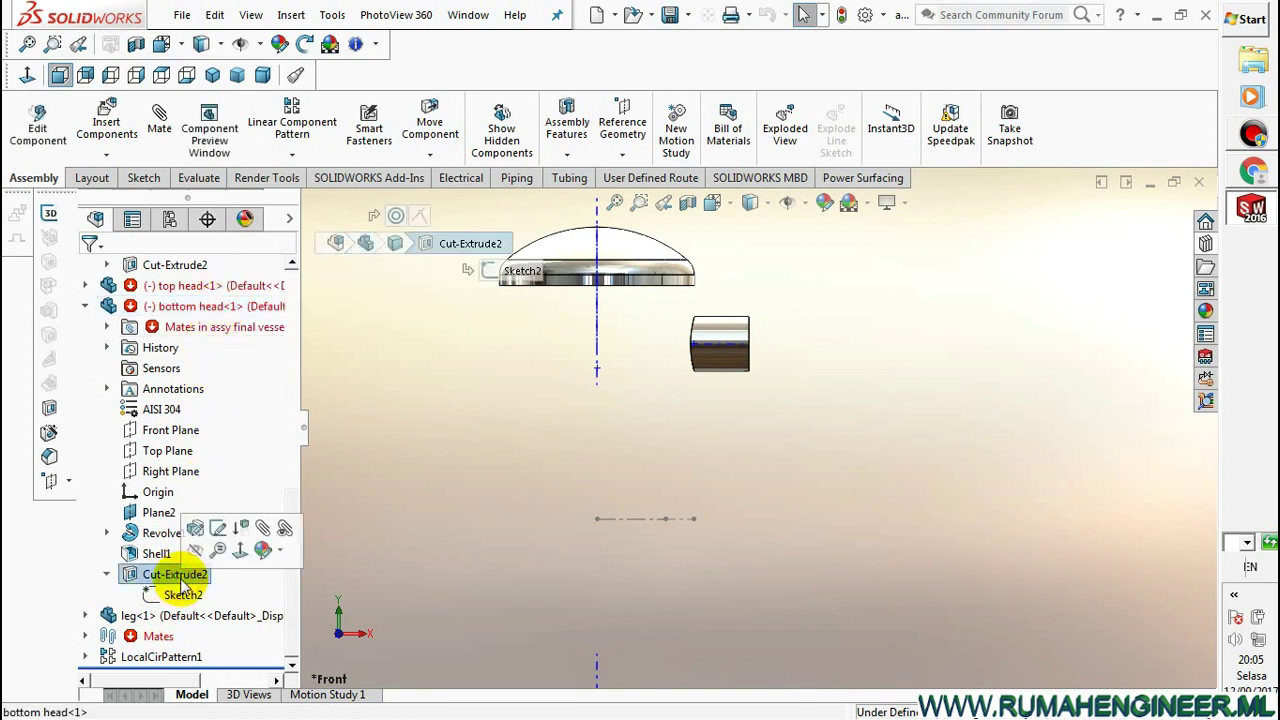
right_click(181, 582)
left_click(242, 490)
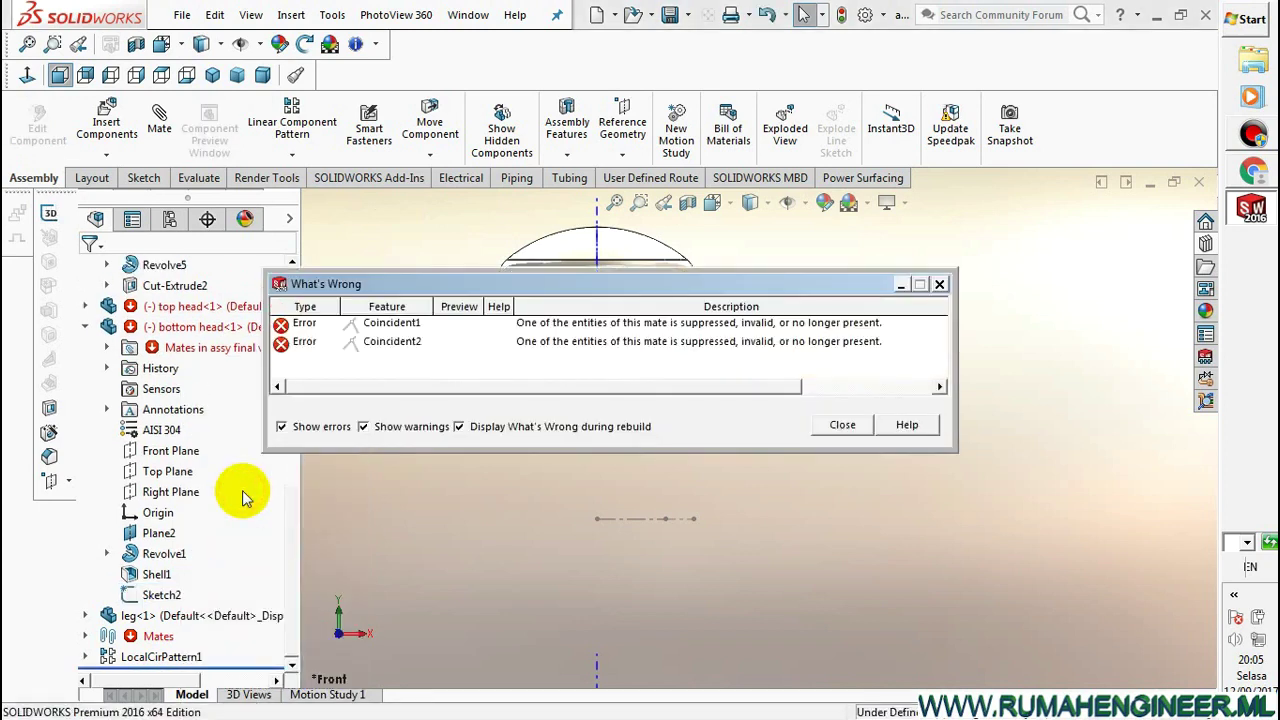
left_click(833, 425)
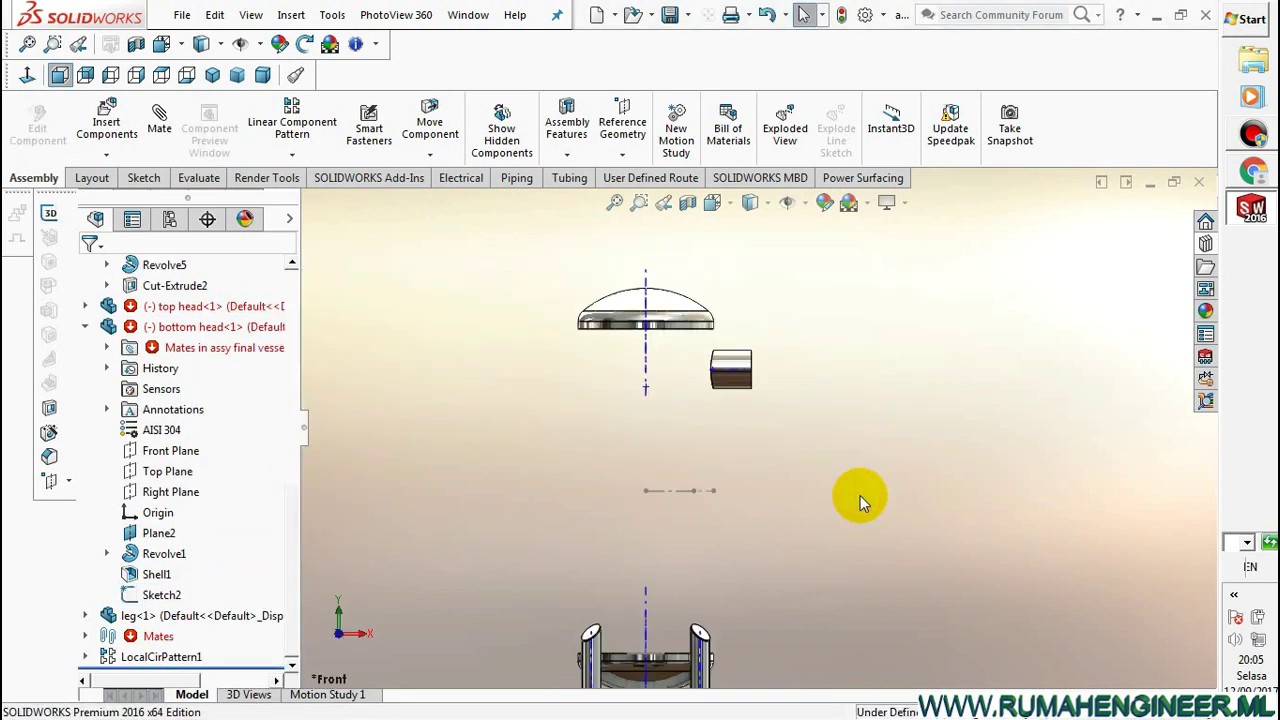
left_click(735, 366)
scroll(243, 300, "up", 1)
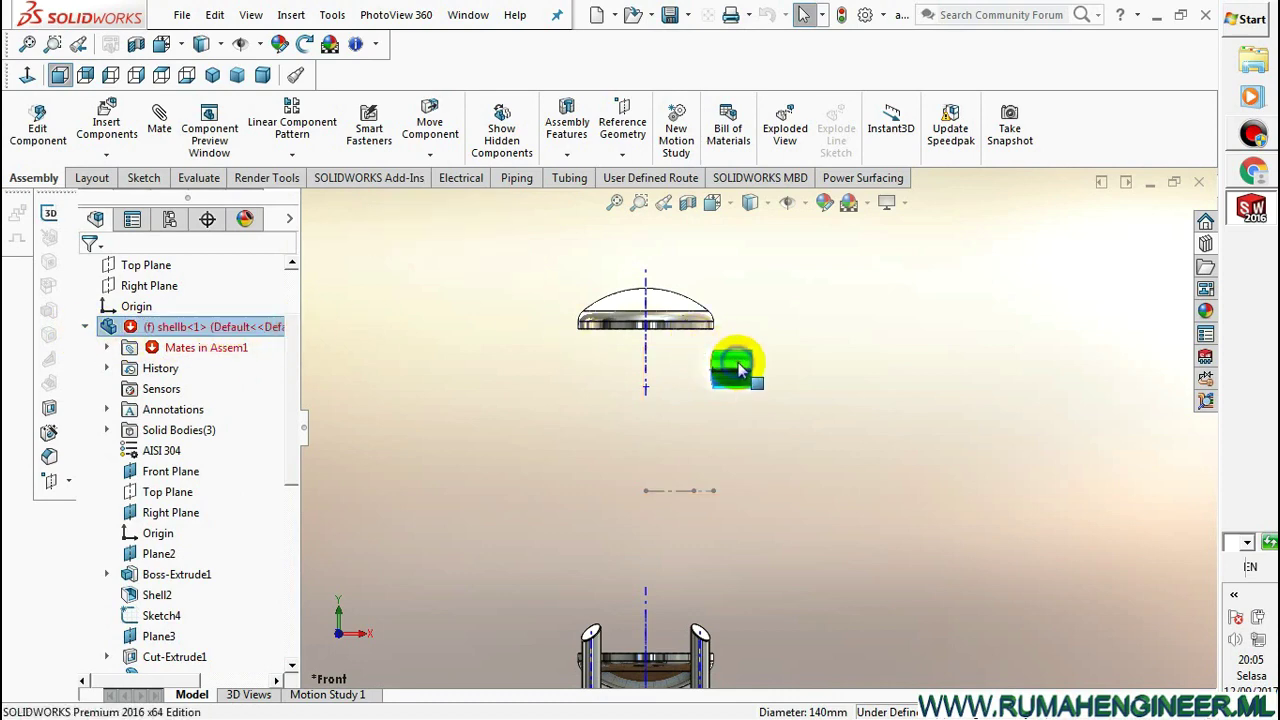
Edit shellb in place, delete Revolve5 with its dependent cut and Sketch7, then exit editing
right_click(737, 372)
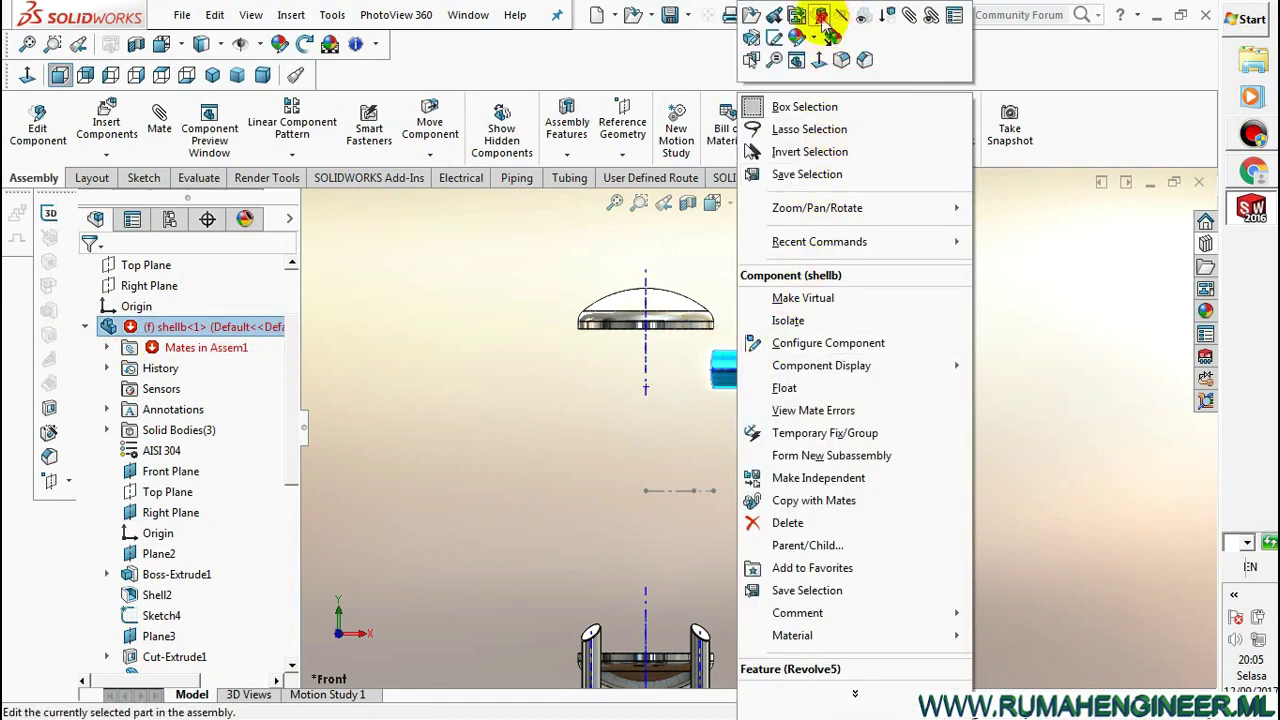
left_click(820, 15)
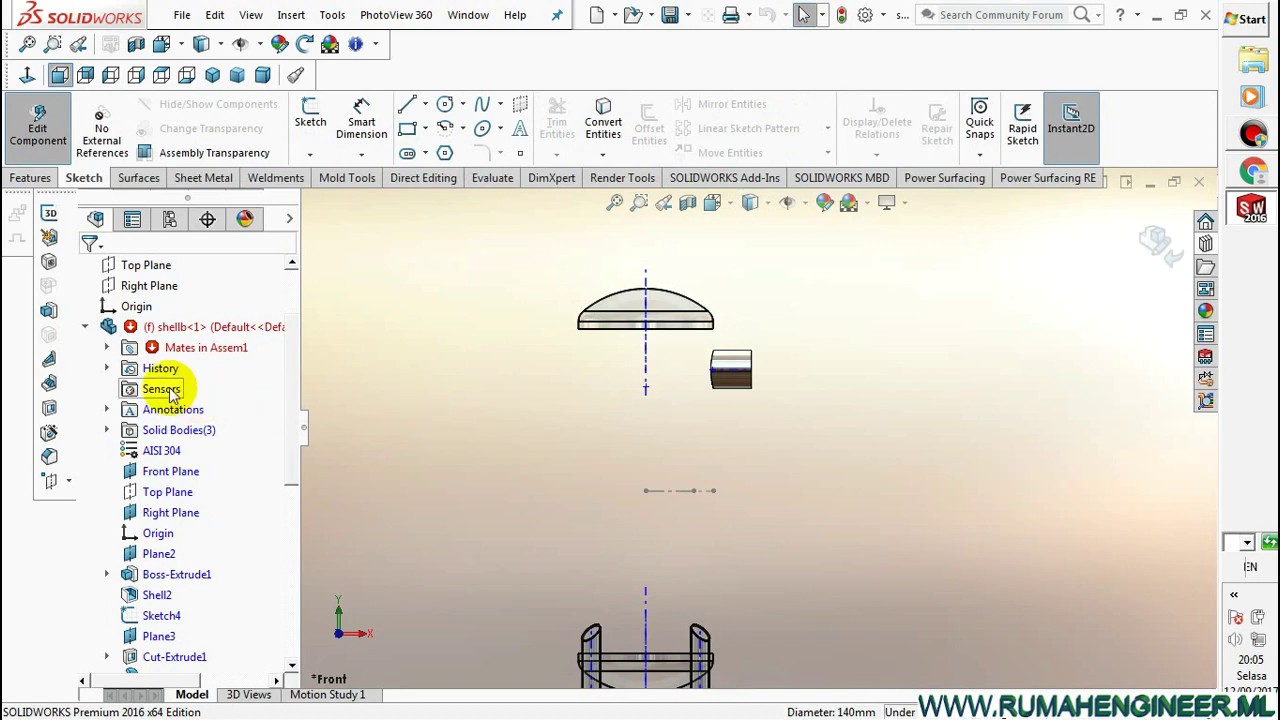
scroll(160, 360, "down", 2)
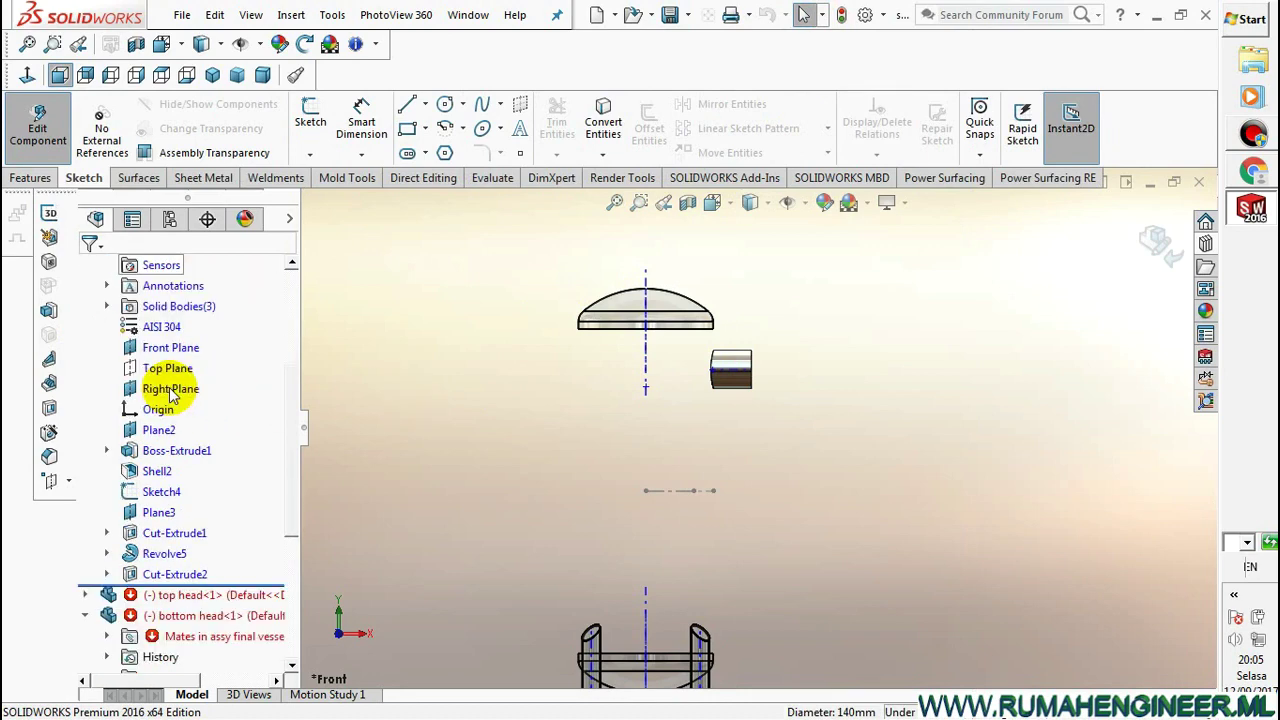
left_click(176, 558)
right_click(172, 555)
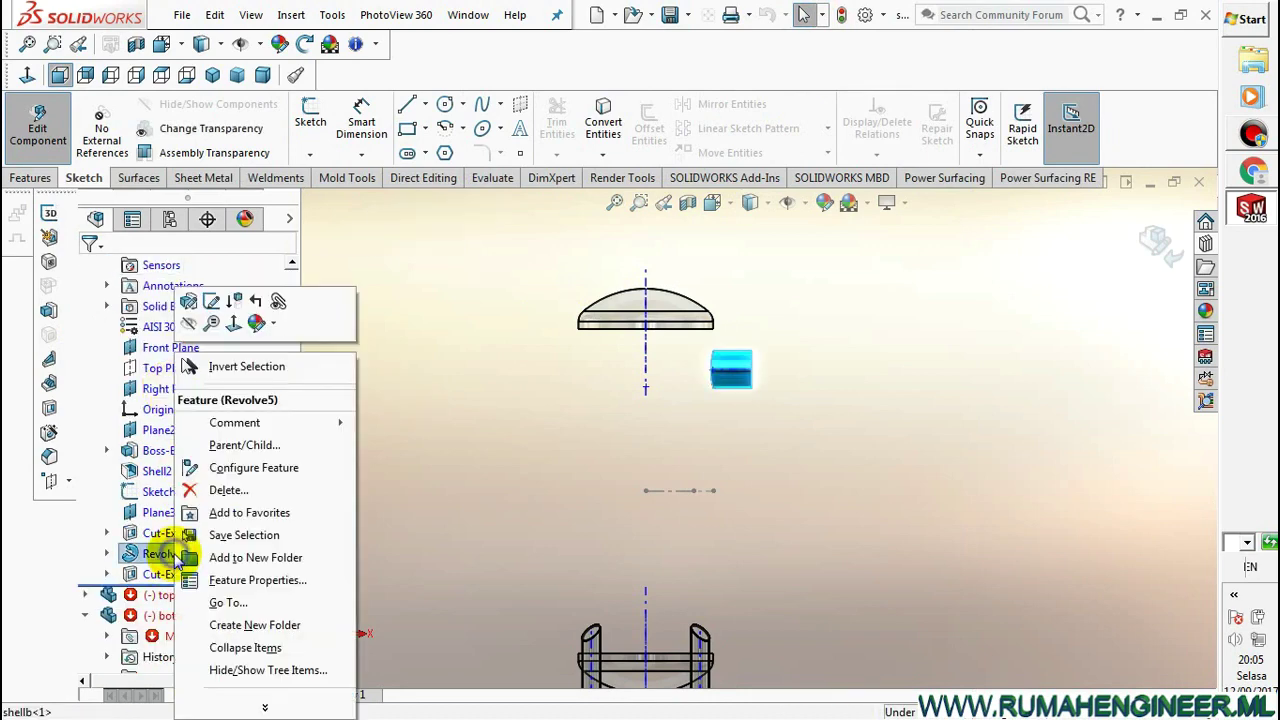
left_click(229, 489)
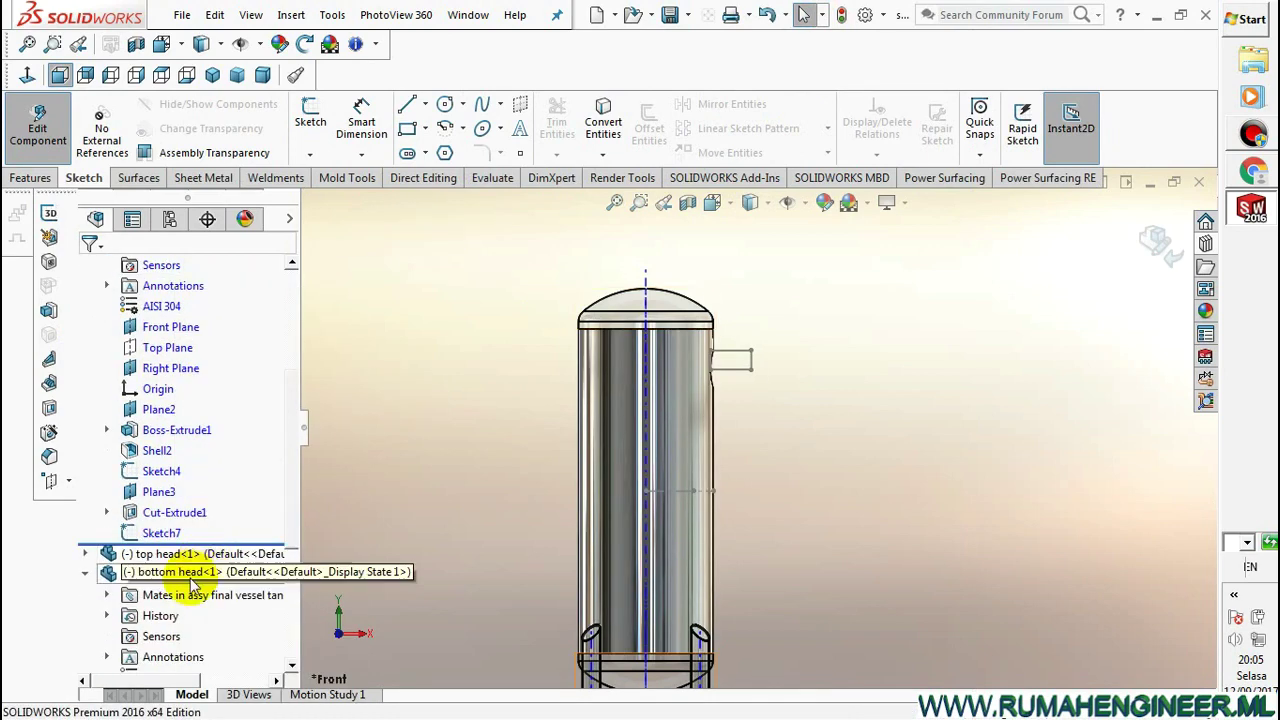
left_click(166, 533)
right_click(166, 533)
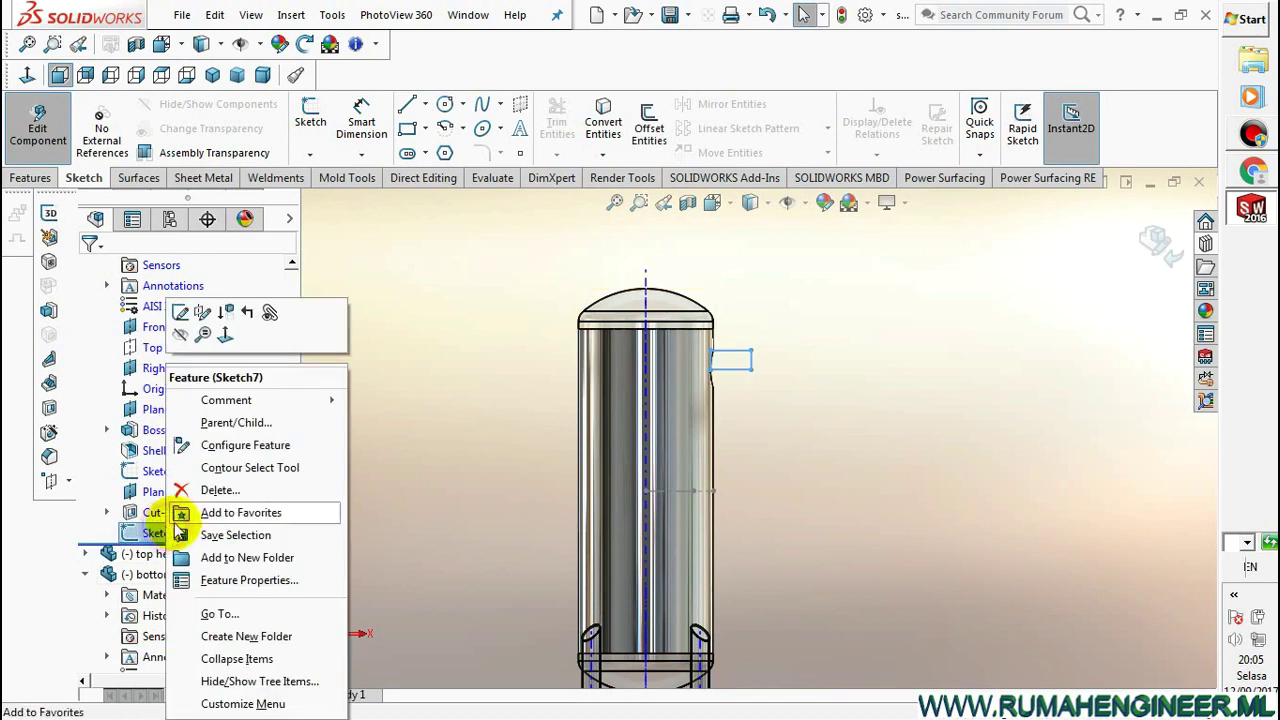
left_click(175, 491)
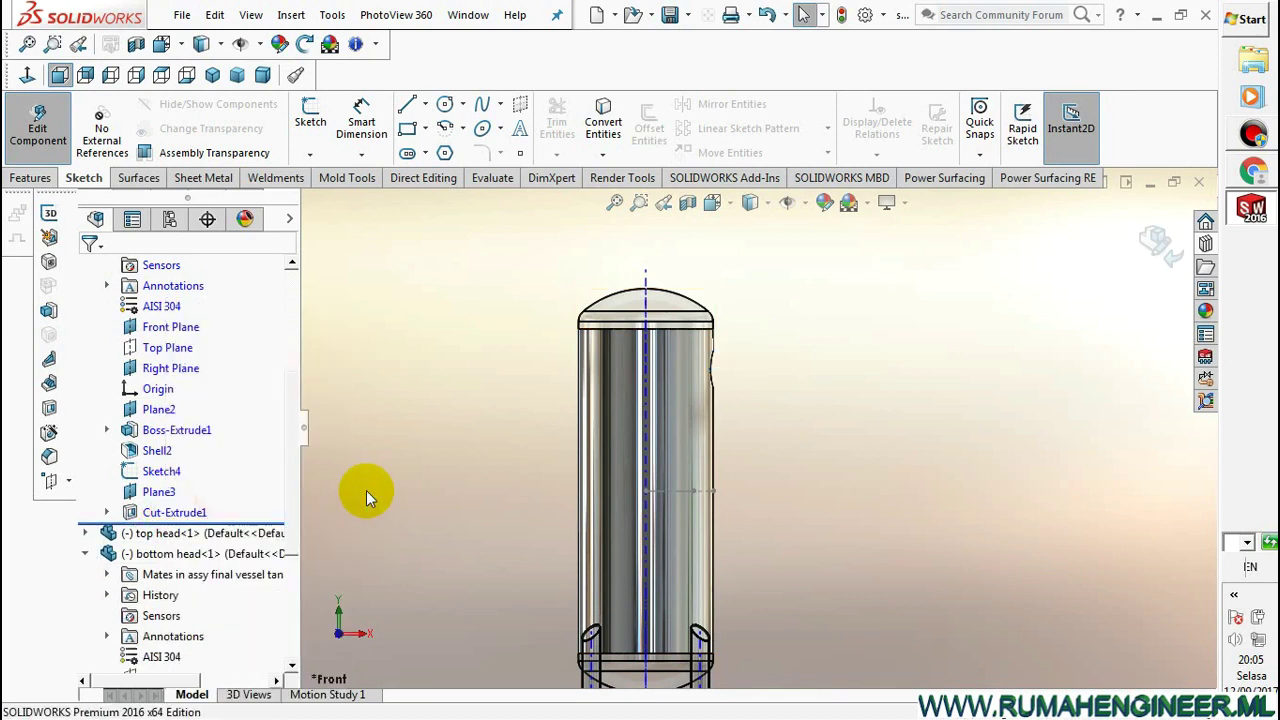
left_click(1163, 249)
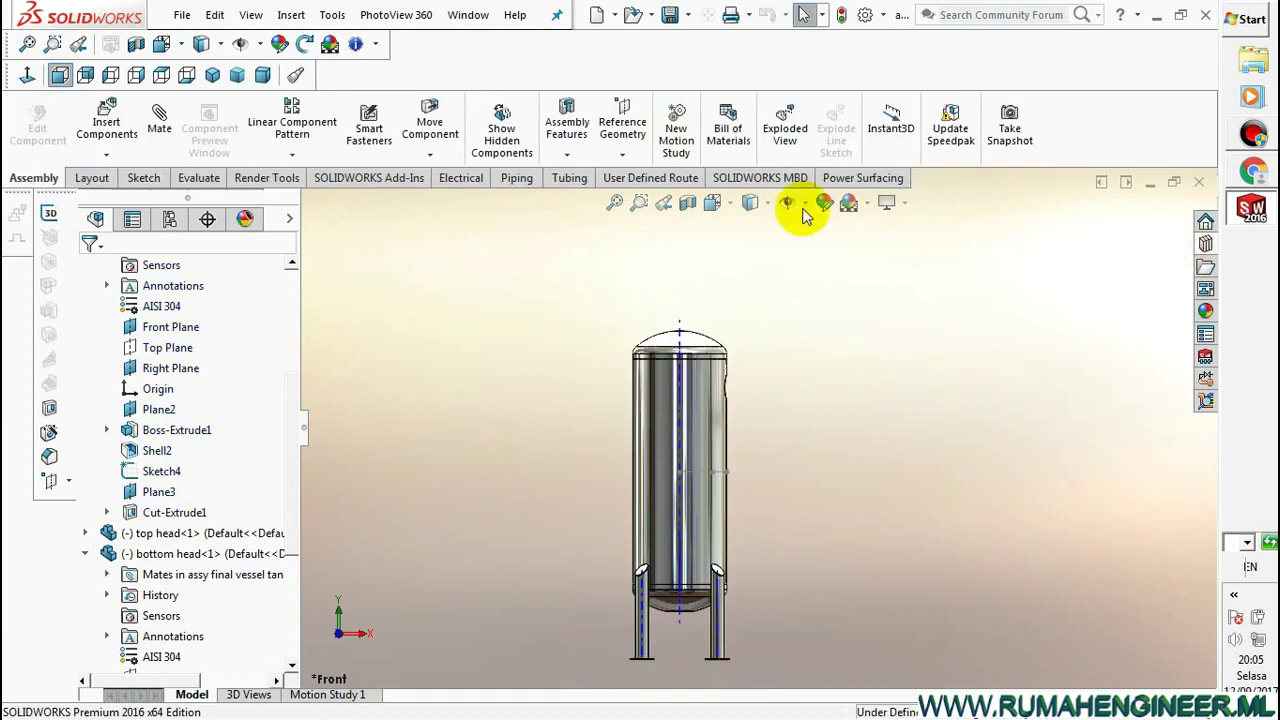
Insert a new in-context part via Insert > Component > New Part on the assembly Front Plane
left_click(614, 203)
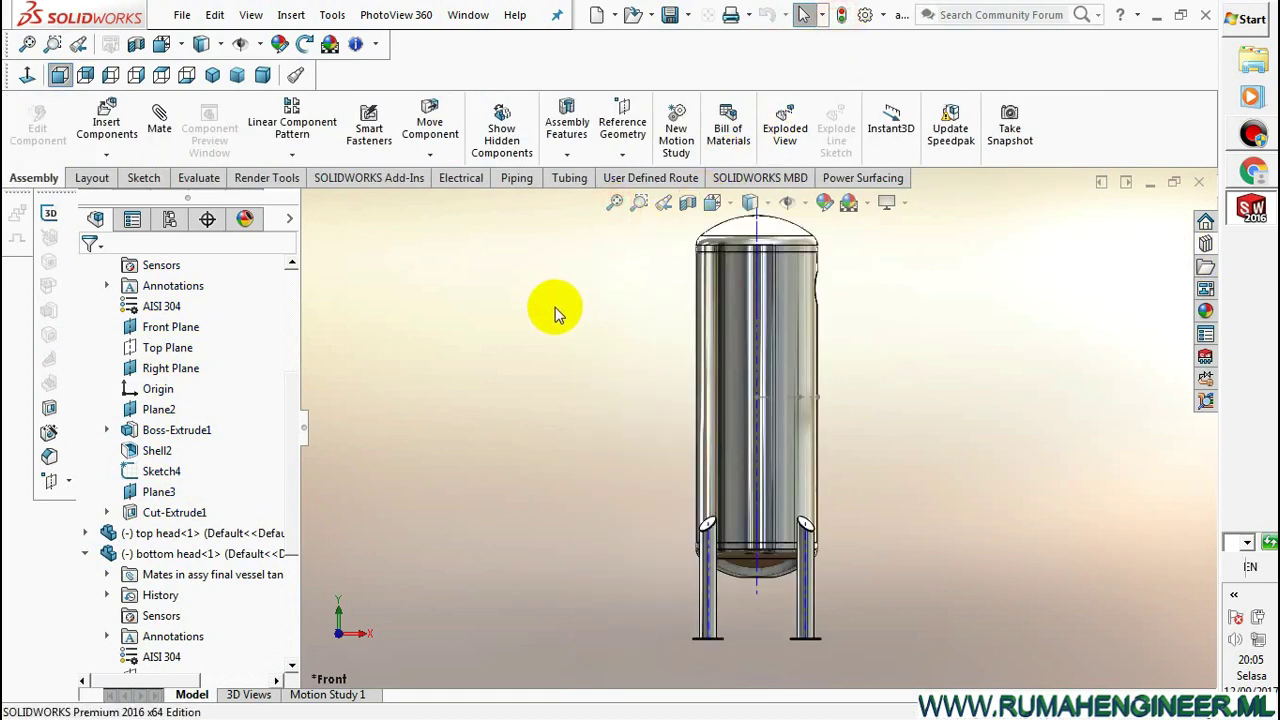
scroll(500, 371, "up", 2)
scroll(921, 340, "down", 3)
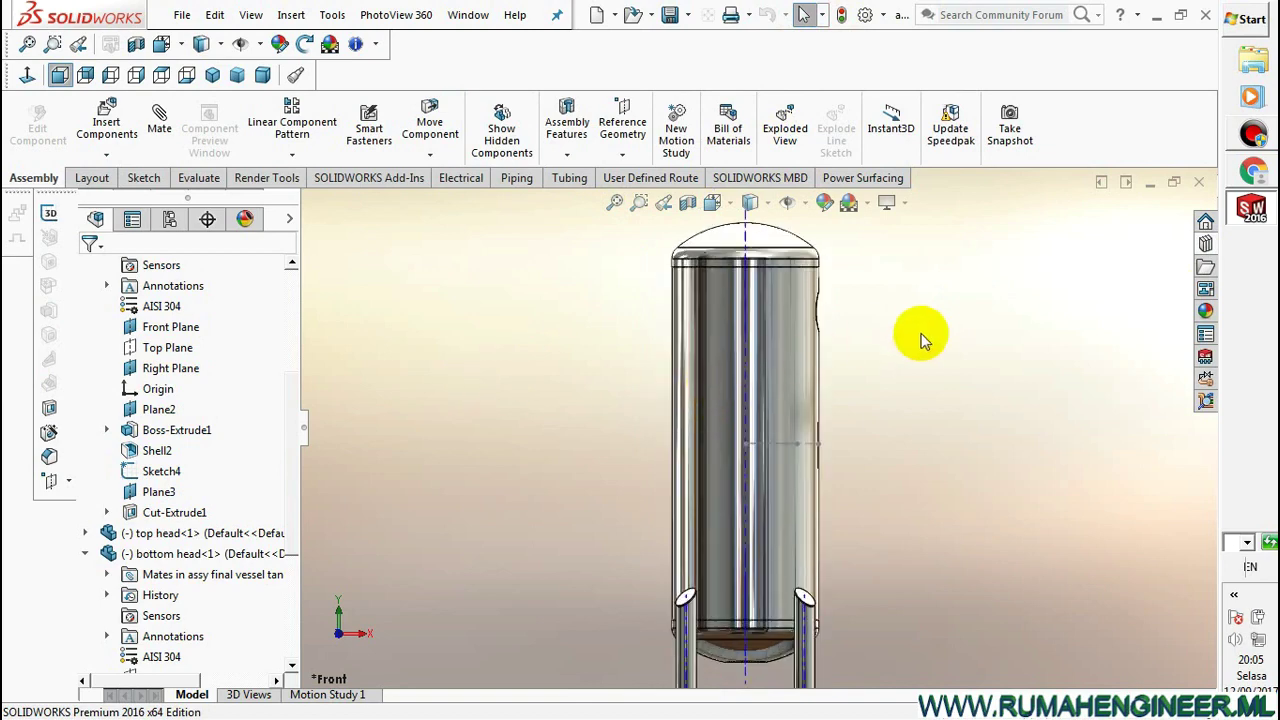
left_click(291, 14)
mouse_move(332, 44)
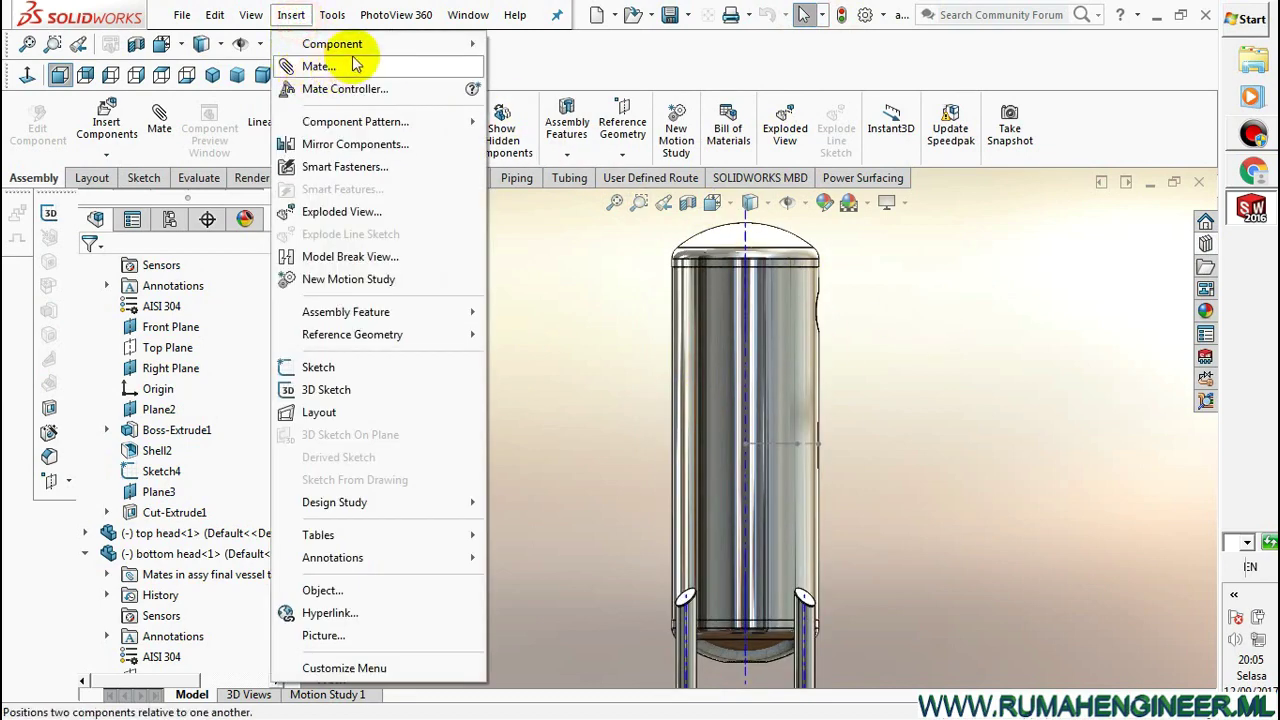
left_click(539, 66)
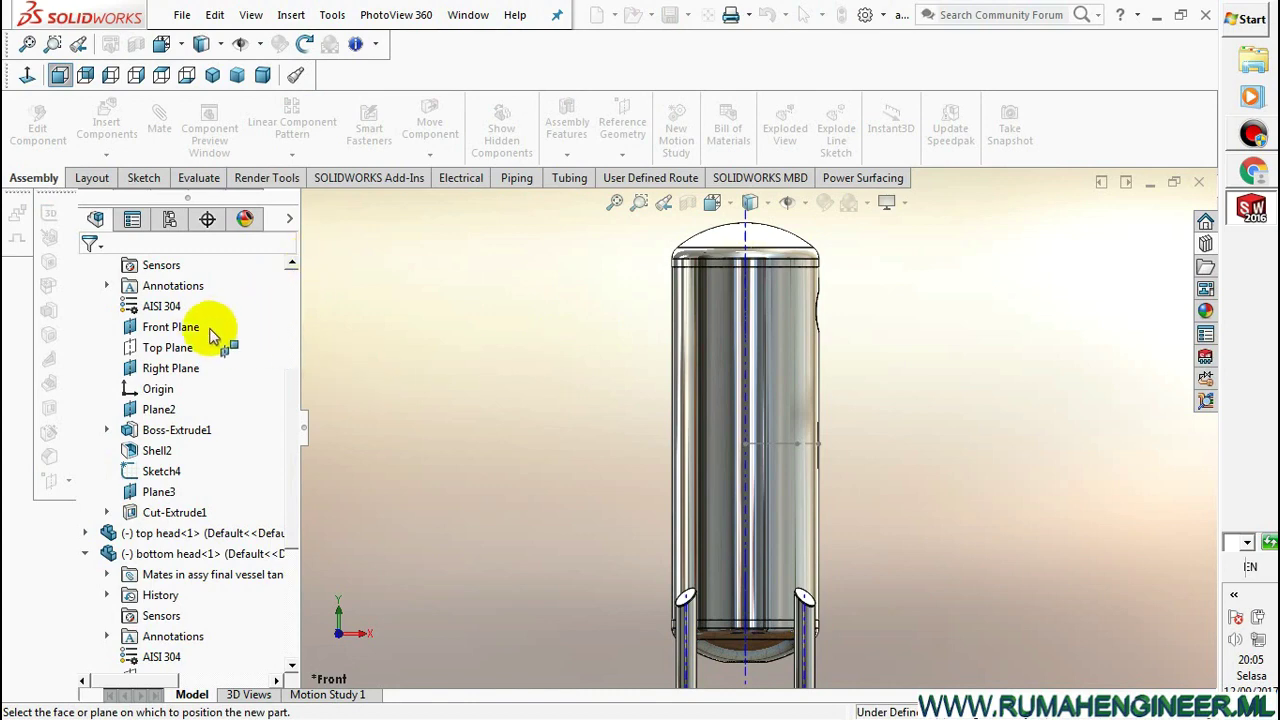
scroll(214, 366, "up", 2)
scroll(208, 370, "up", 2)
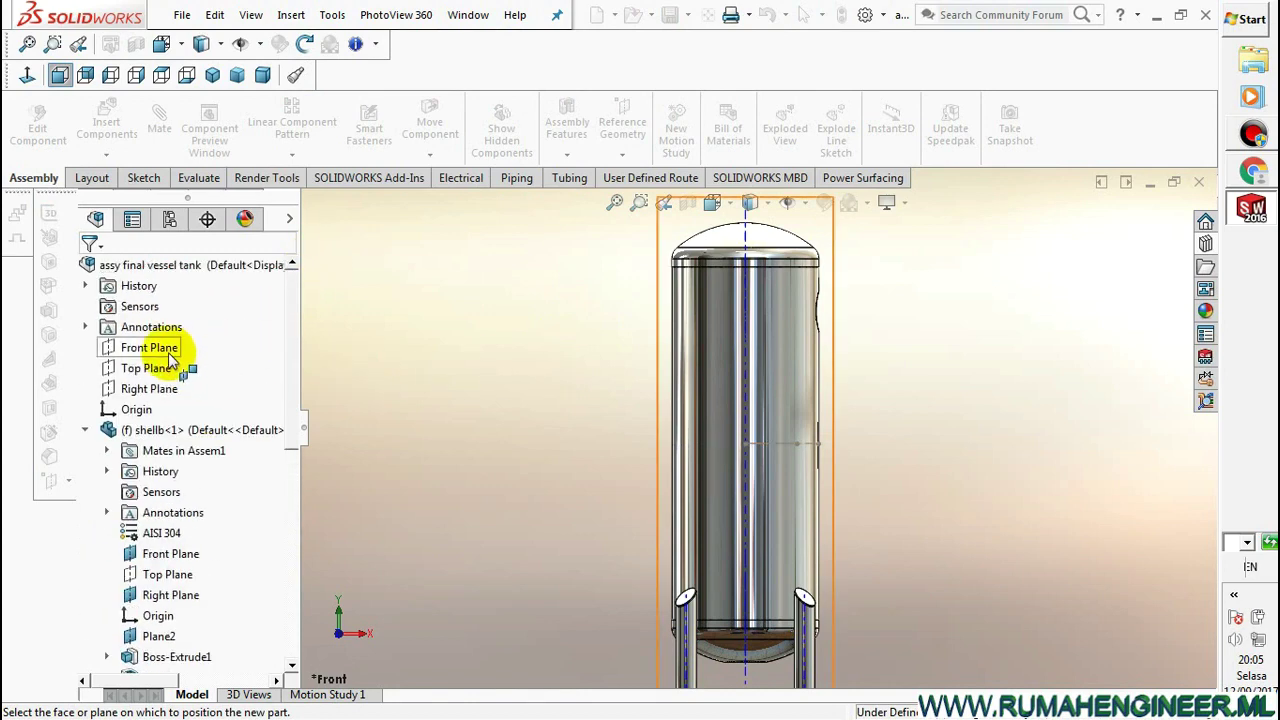
left_click(170, 356)
scroll(914, 343, "down", 3)
scroll(834, 343, "down", 3)
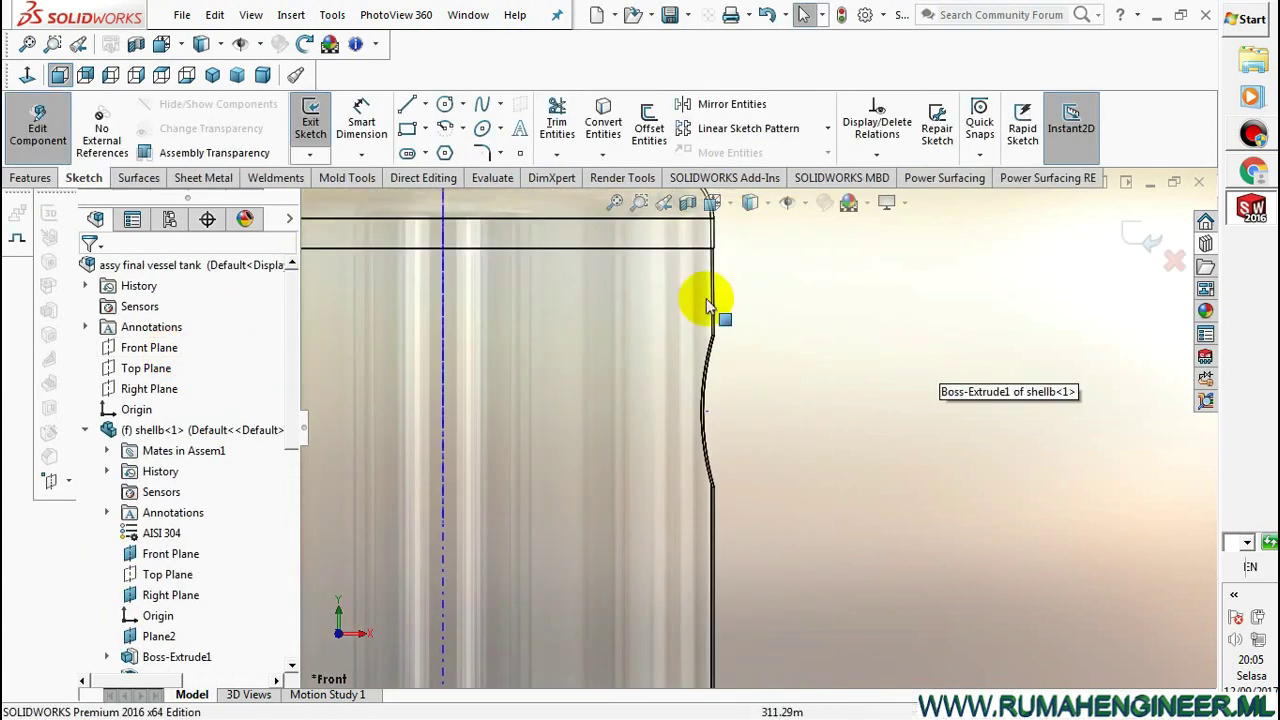
Draw a corner rectangle beside the tank, starting on the shell edge
left_click(406, 133)
scroll(685, 425, "down", 2)
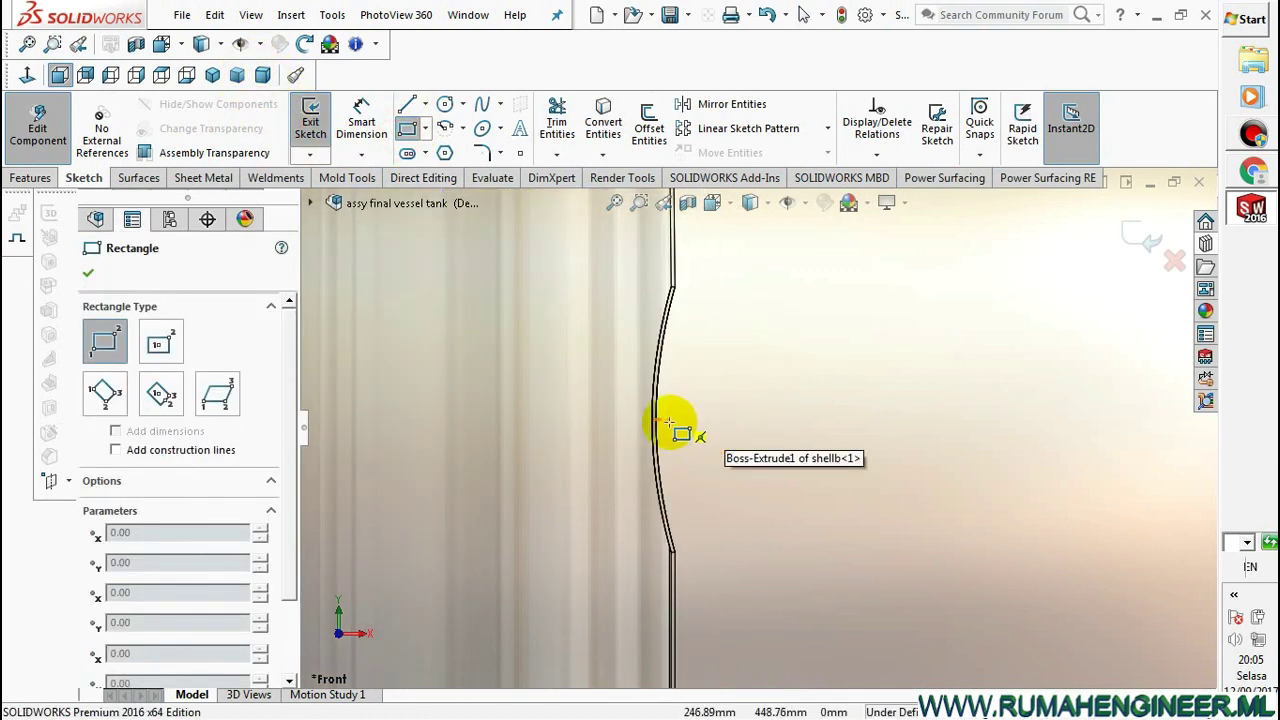
left_click(668, 420)
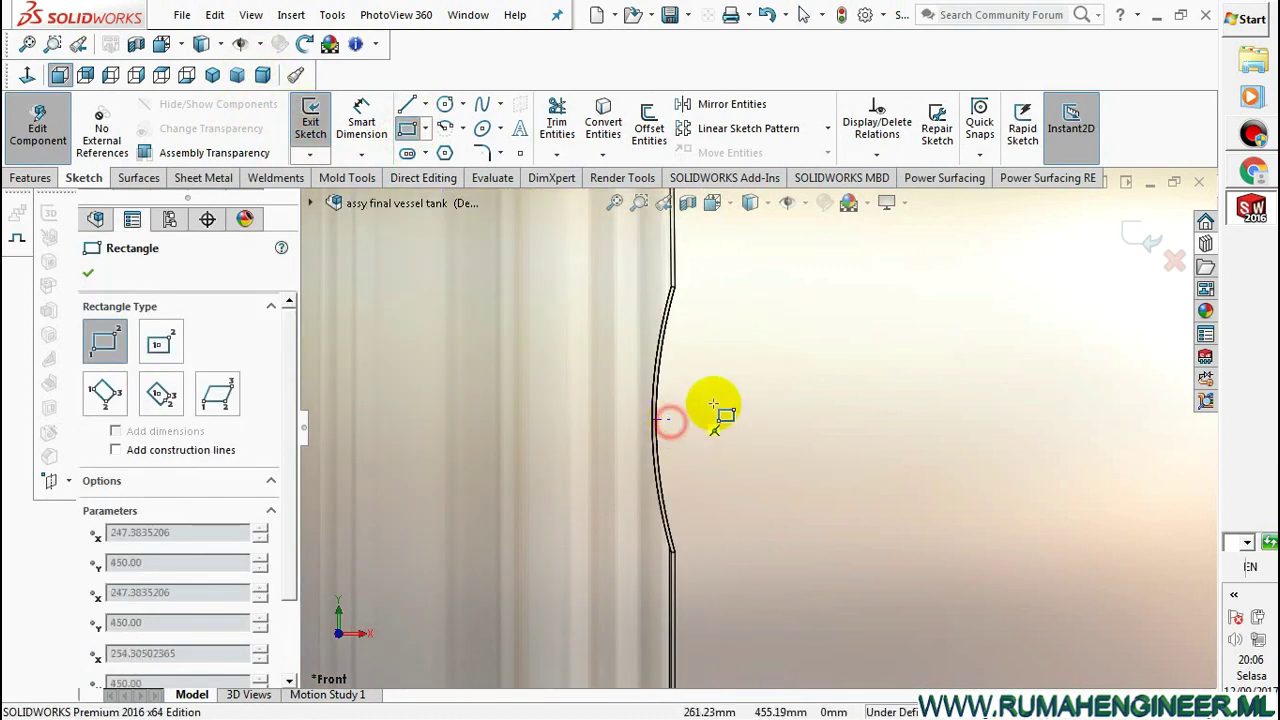
left_click(955, 300)
right_click(1014, 340)
left_click(1030, 354)
scroll(753, 316, "down", 2)
left_click(738, 303)
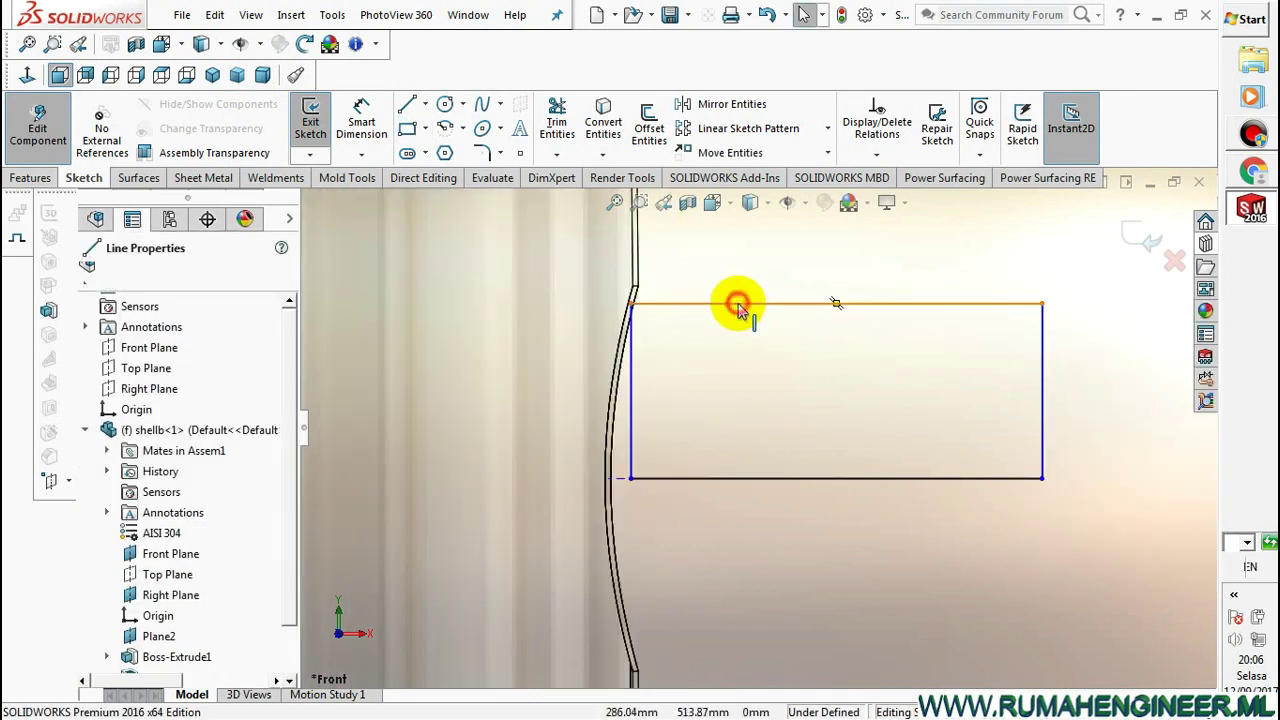
Dimension the rectangle 150 wide and 140/2 = 70 high
left_click(361, 125)
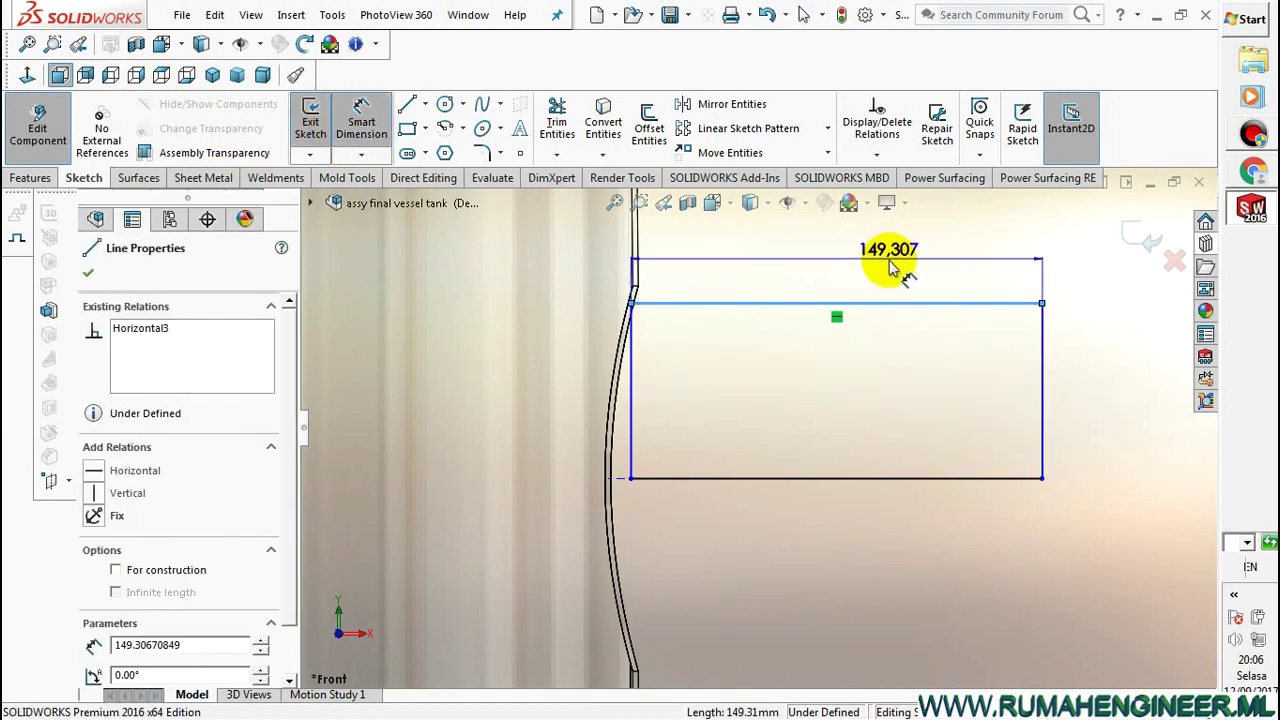
left_click(894, 266)
type("15")
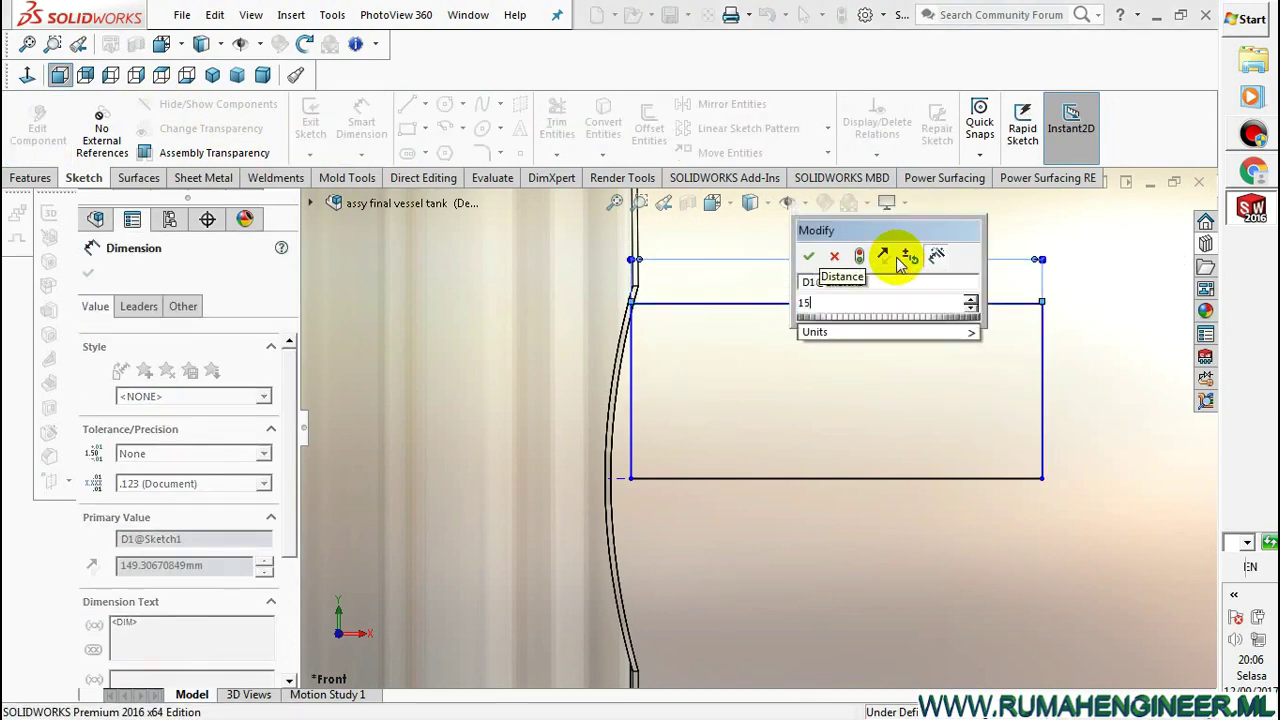
key("Return")
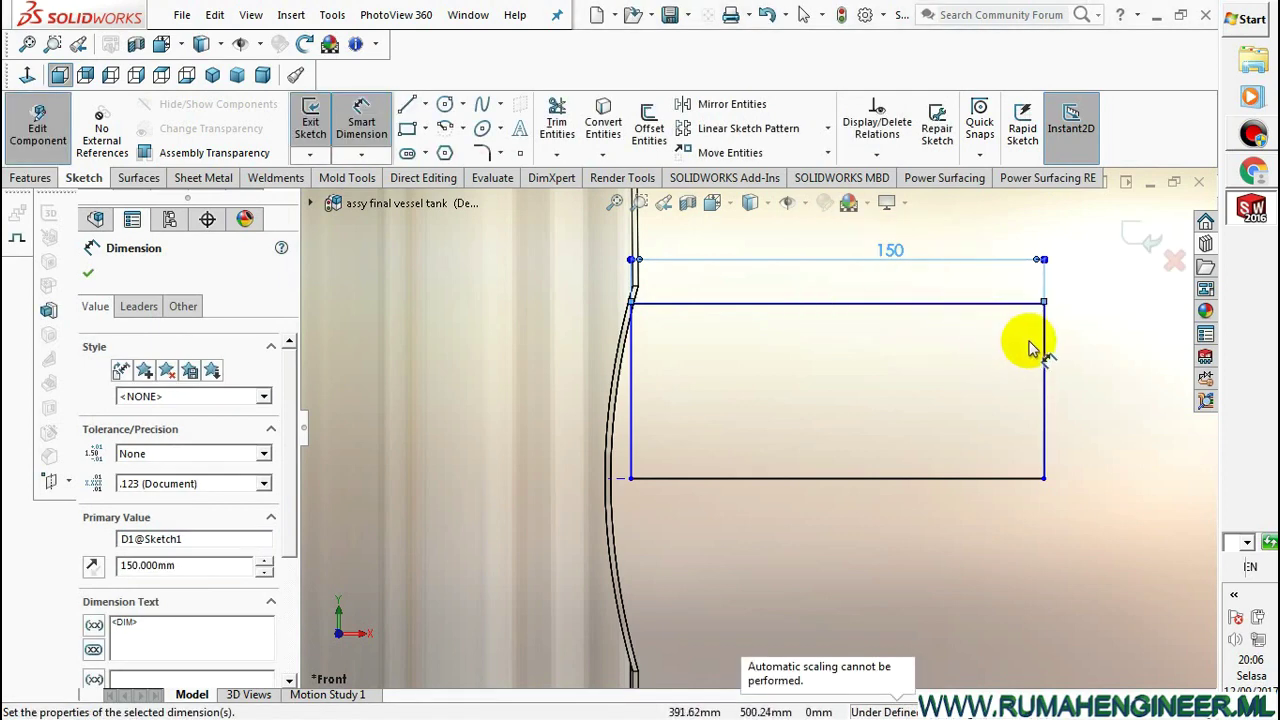
left_click(1044, 345)
left_click(1105, 348)
type("7")
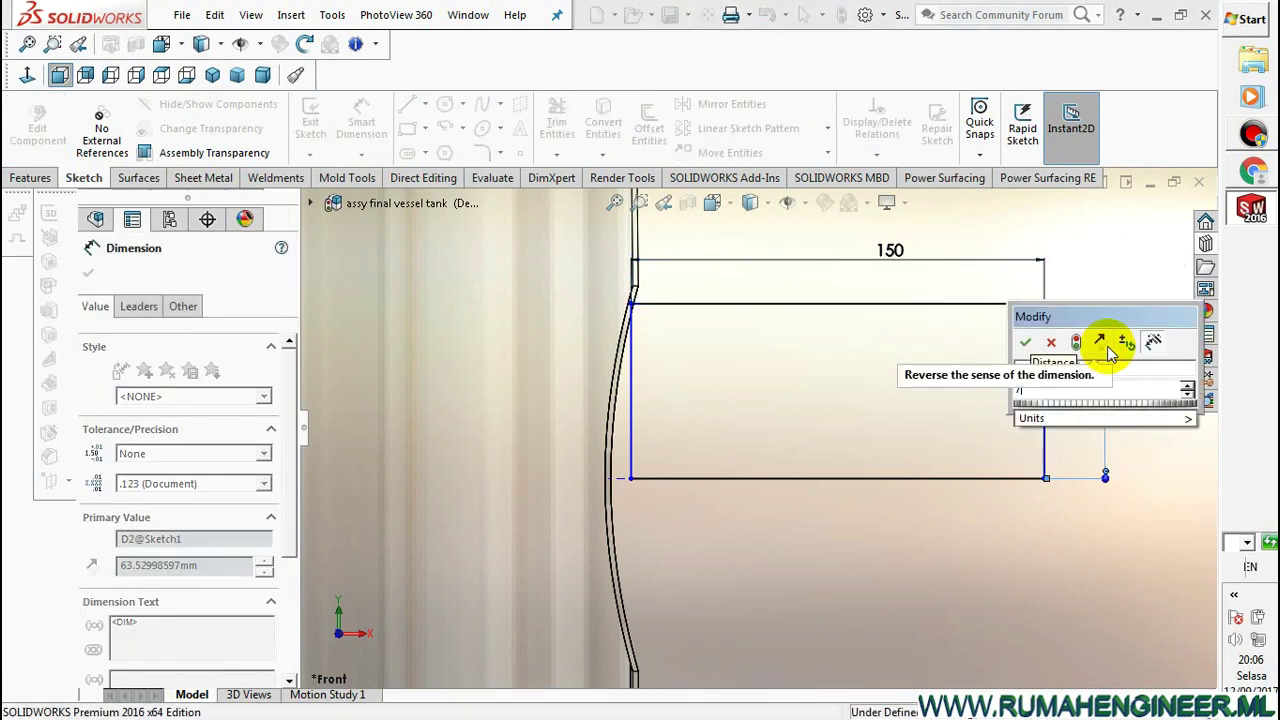
key("BackSpace")
key("BackSpace")
type("1")
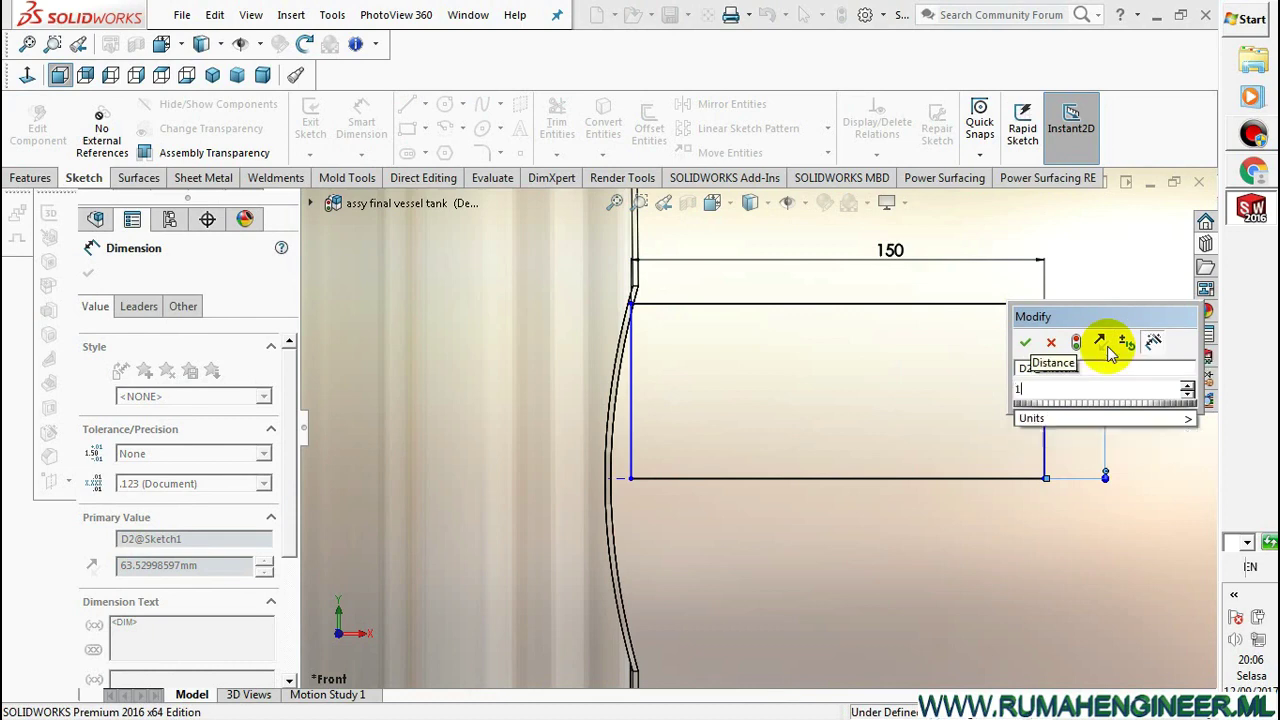
type("40/2")
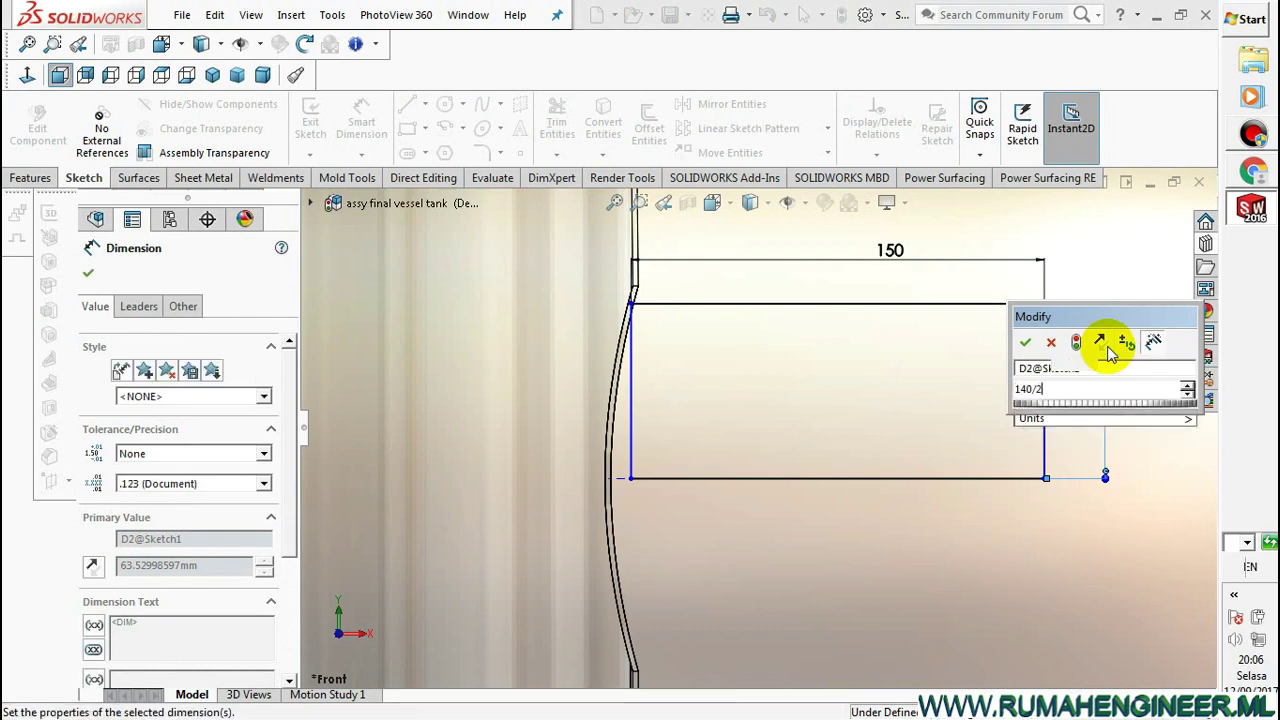
key("Return")
left_click(1071, 400)
right_click(1035, 335)
left_click(1128, 423)
Make the rectangle's lower-left corner coincident with the shell edge
scroll(770, 442, "down", 2)
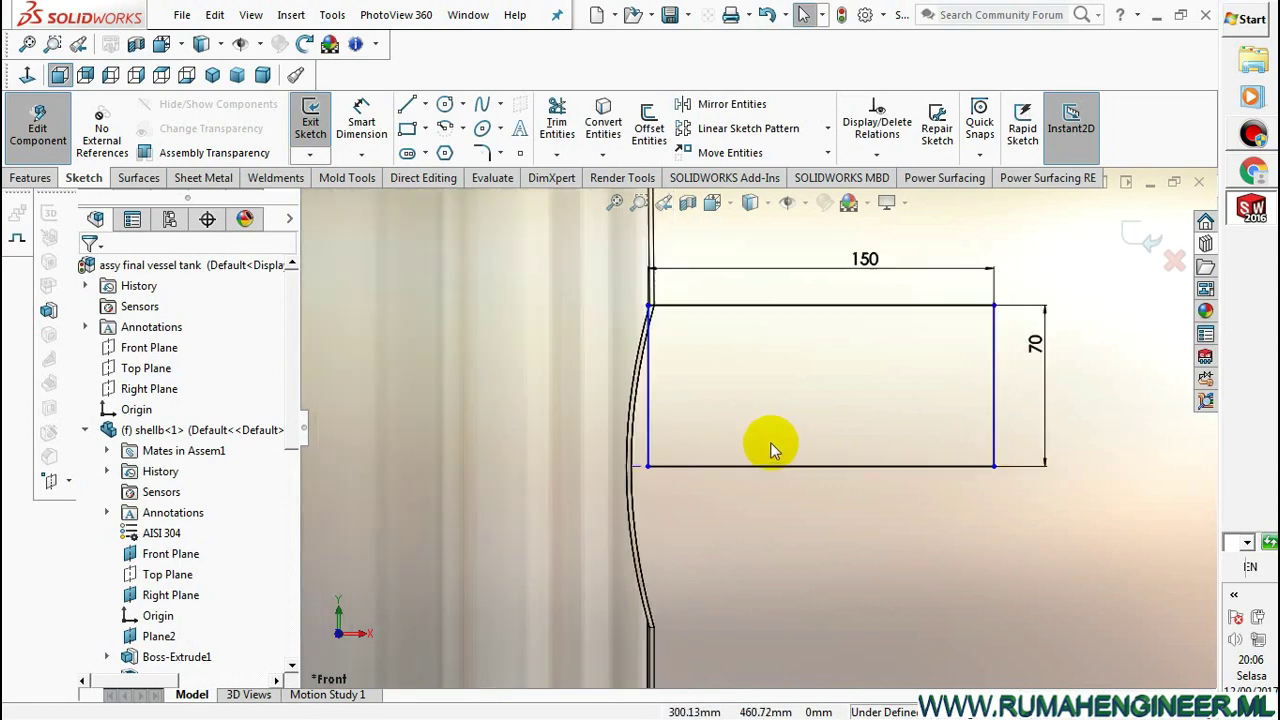
left_click(650, 466)
scroll(645, 472, "down", 2)
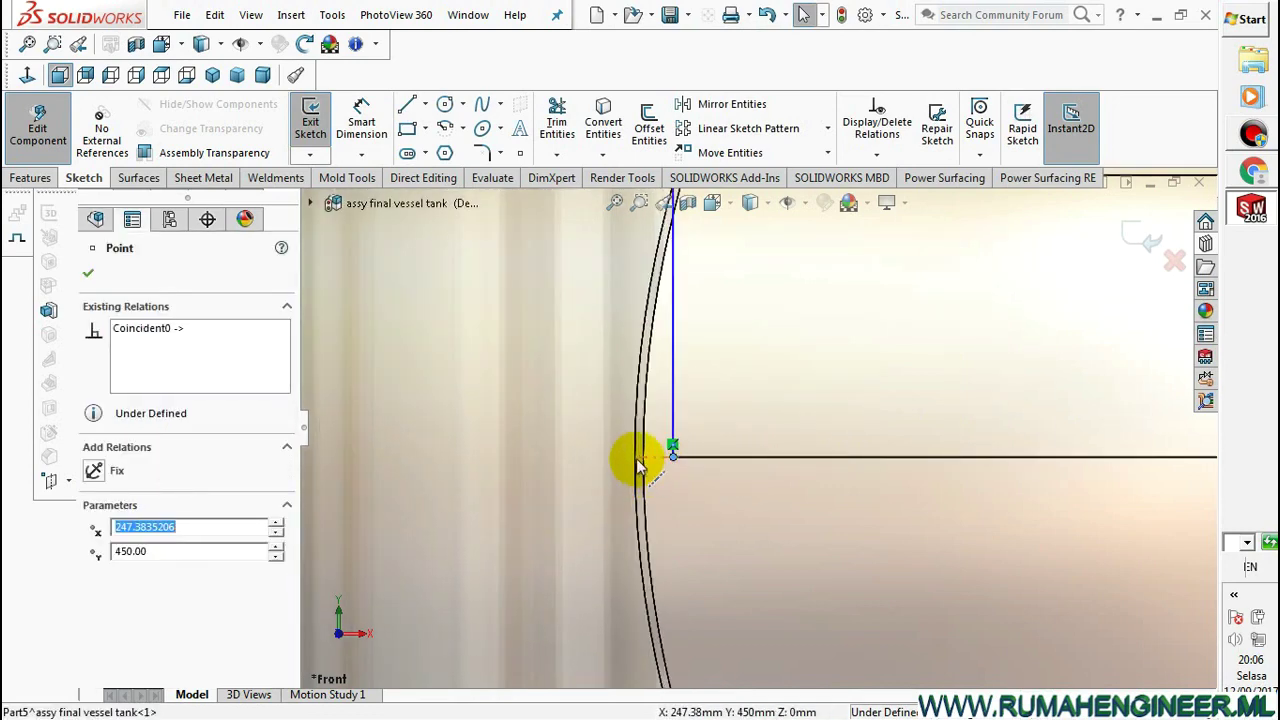
left_click(639, 450, "ctrl")
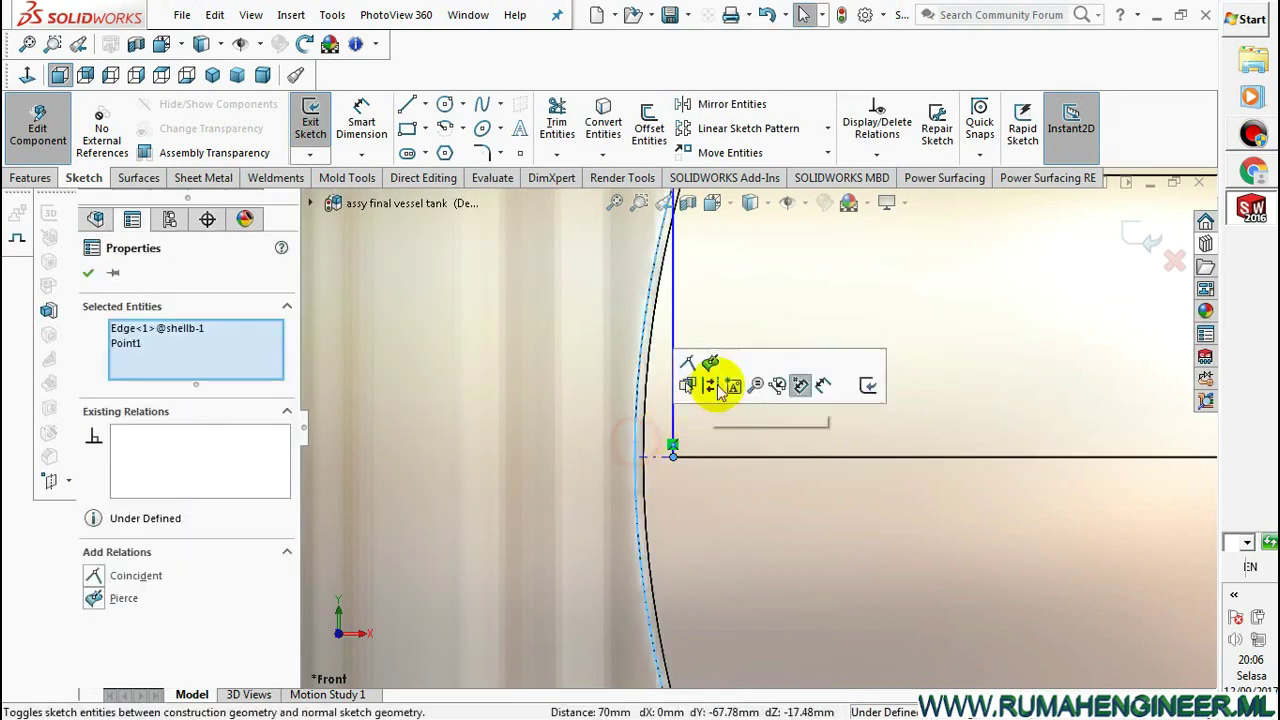
left_click(692, 375)
left_click(796, 553)
scroll(775, 500, "up", 3)
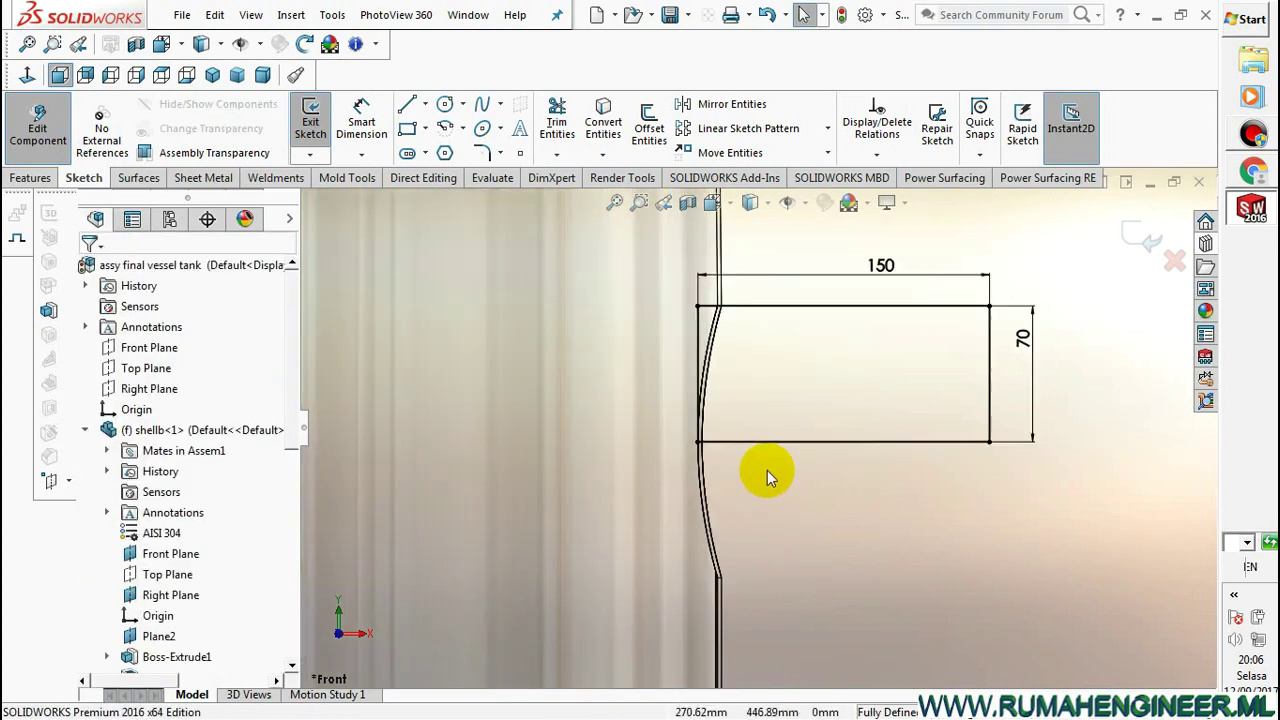
left_click(30, 177)
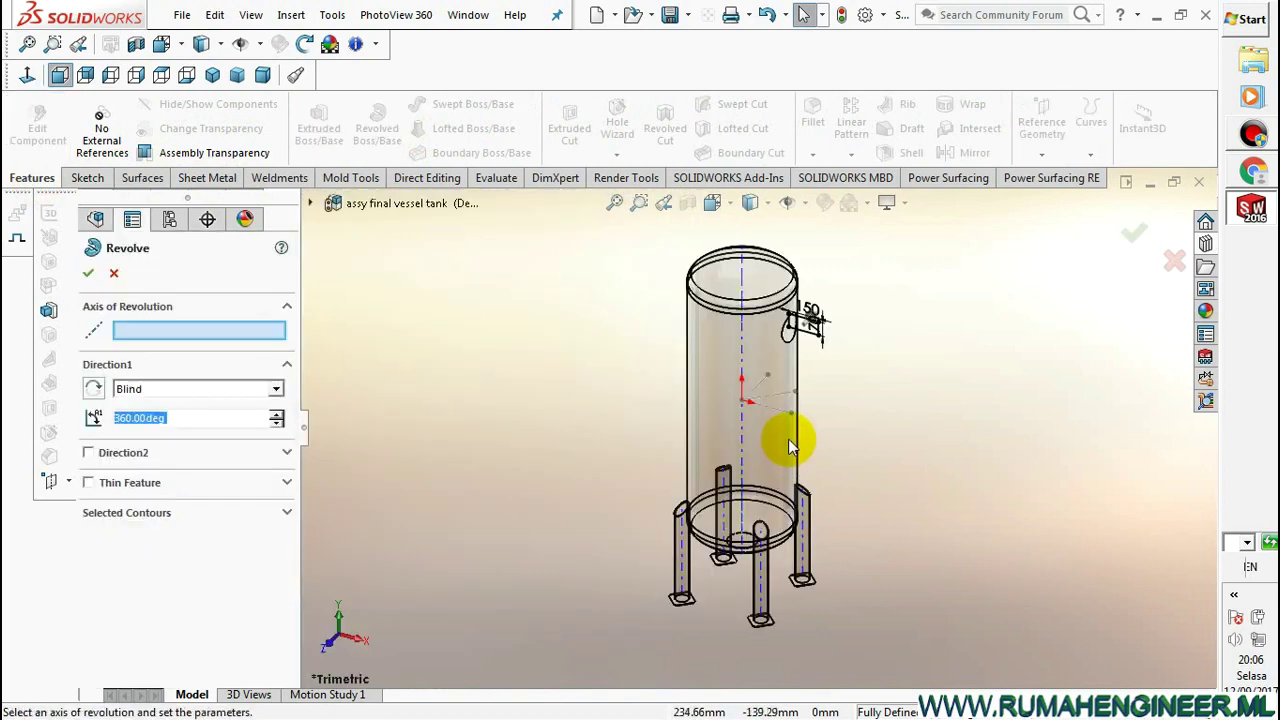
Revolve the rectangle 360° about its bottom line into a cylindrical nozzle
scroll(791, 360, "down", 2)
scroll(810, 350, "down", 2)
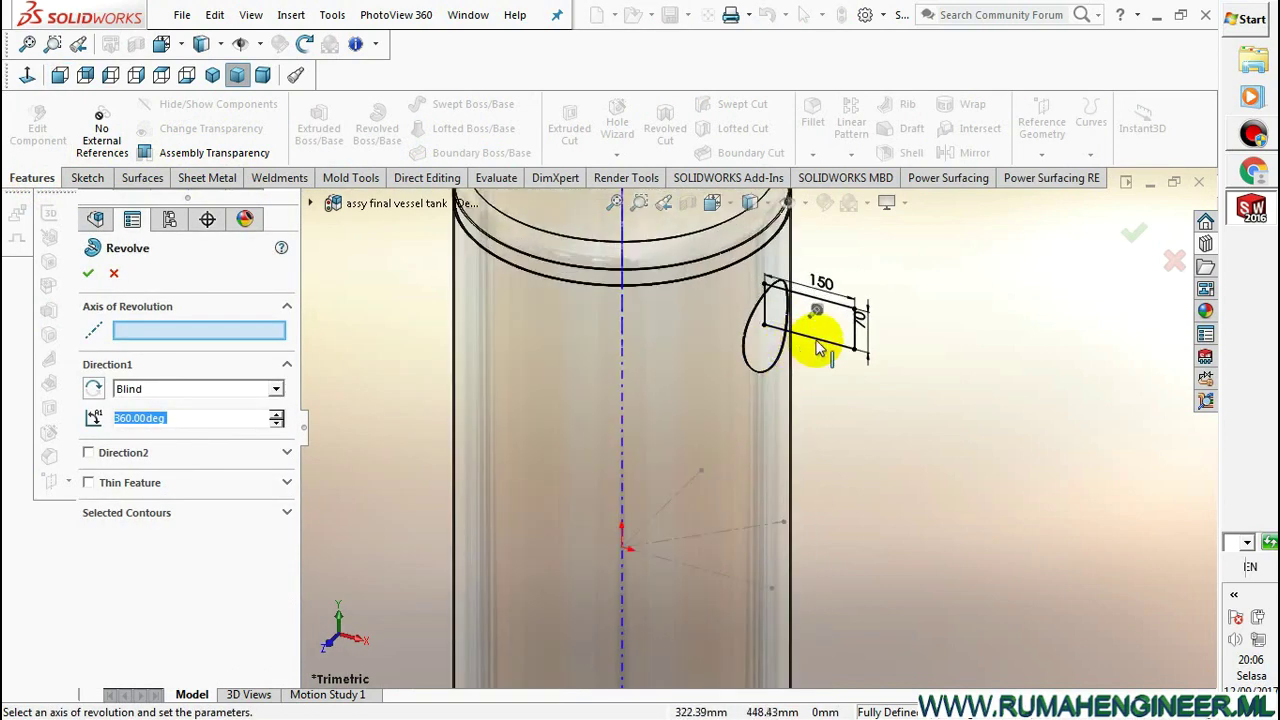
left_click(818, 344)
left_click(88, 272)
Exit part editing back to the assembly and switch to the Front view
scroll(940, 290, "down", 2)
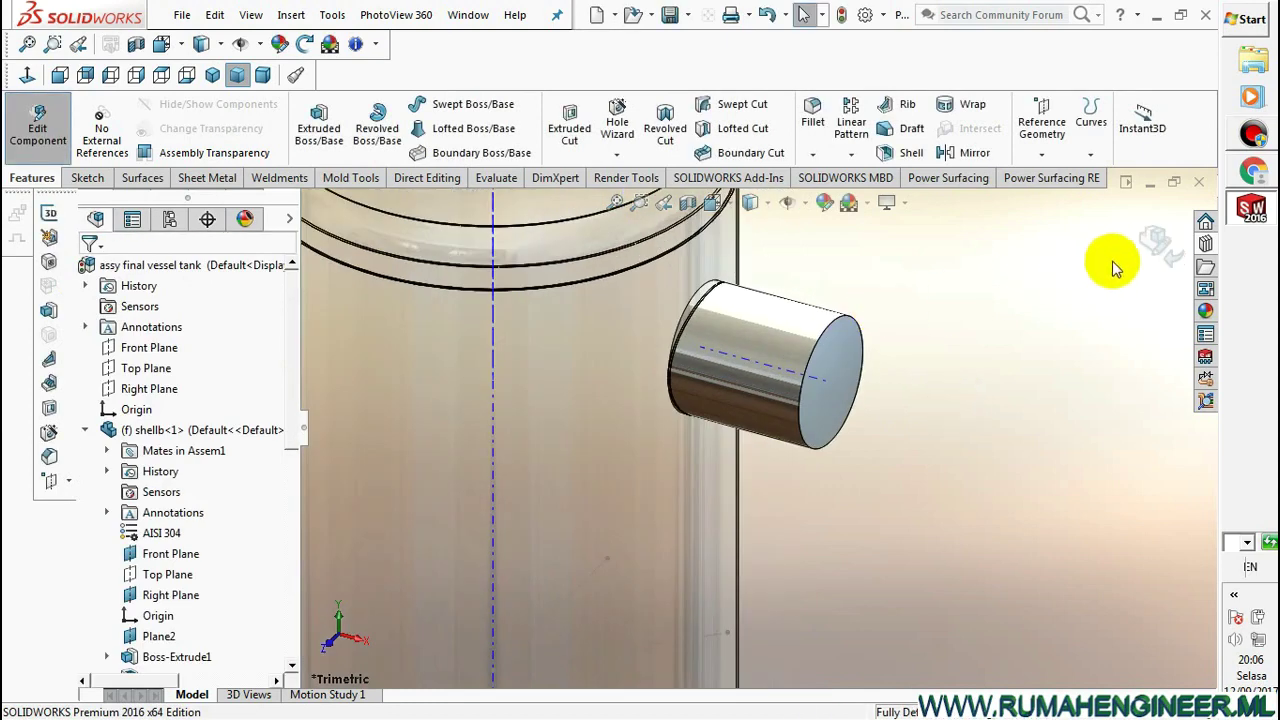
left_click(1155, 245)
scroll(930, 300, "up", 2)
left_click(712, 202)
left_click(737, 283)
scroll(792, 330, "down", 3)
scroll(765, 310, "down", 3)
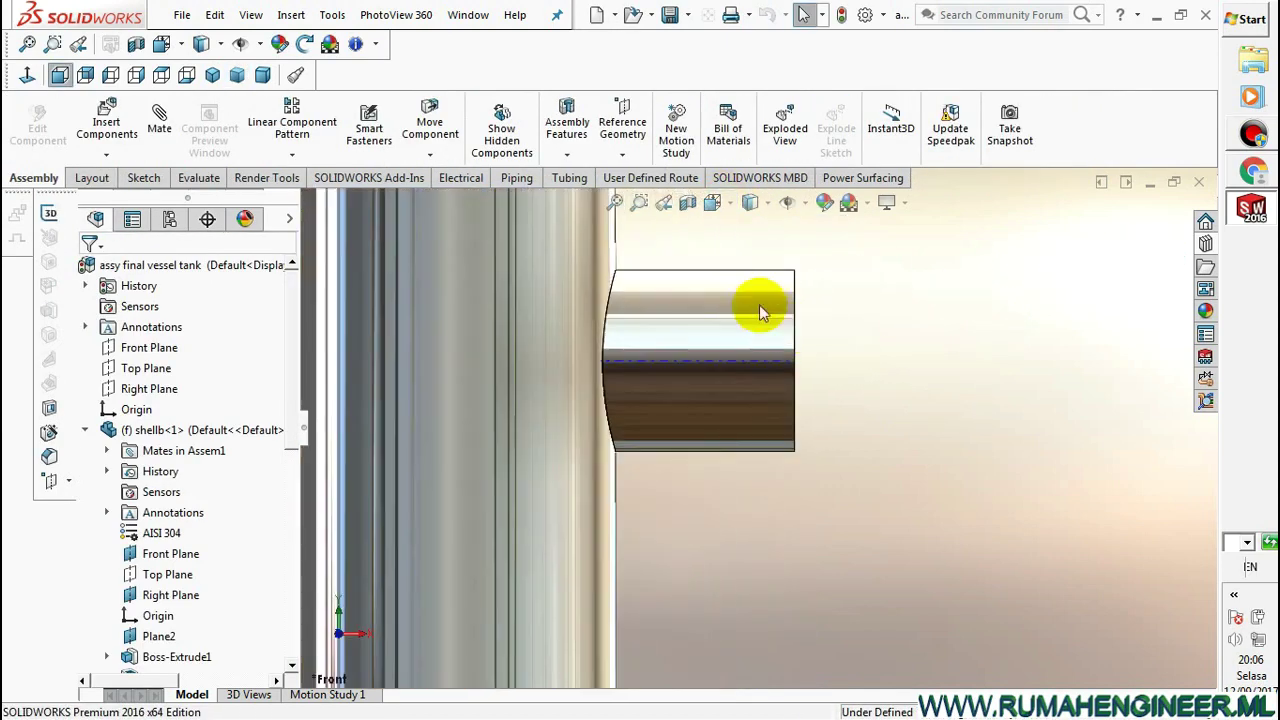
Switch to wireframe display, edit the nozzle part and start a sketch on its Front Plane
left_click(750, 203)
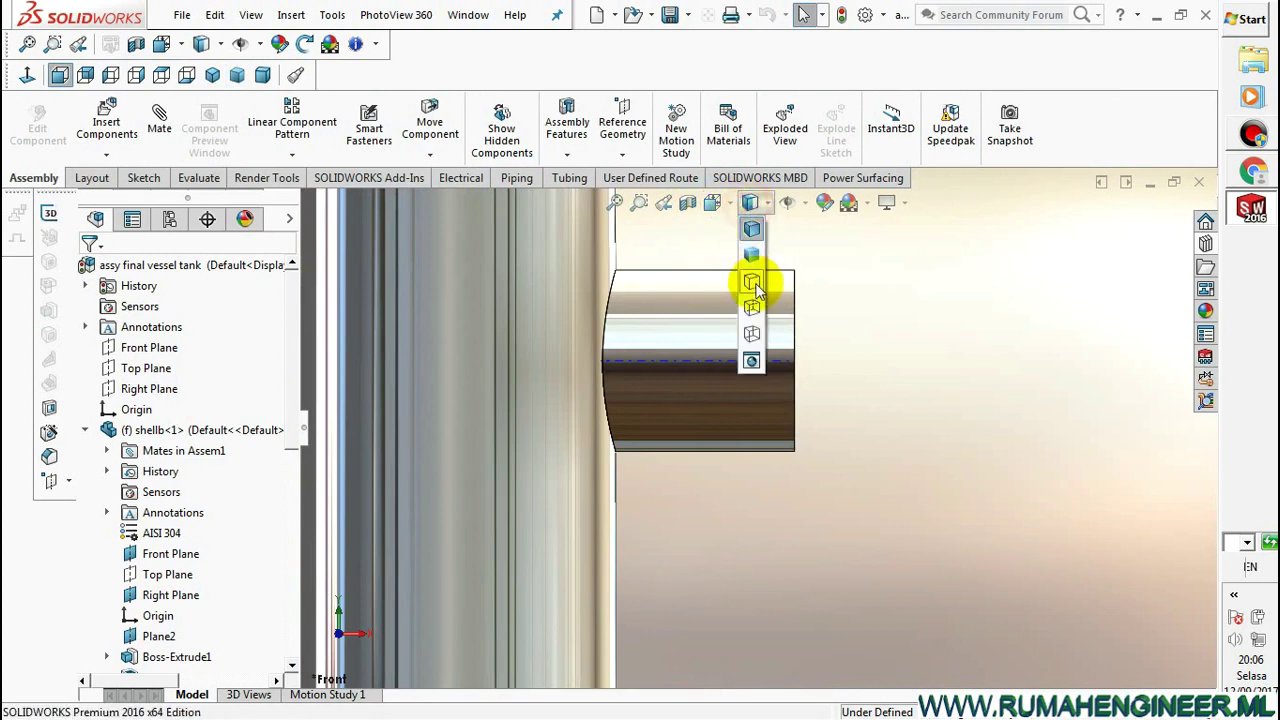
left_click(752, 308)
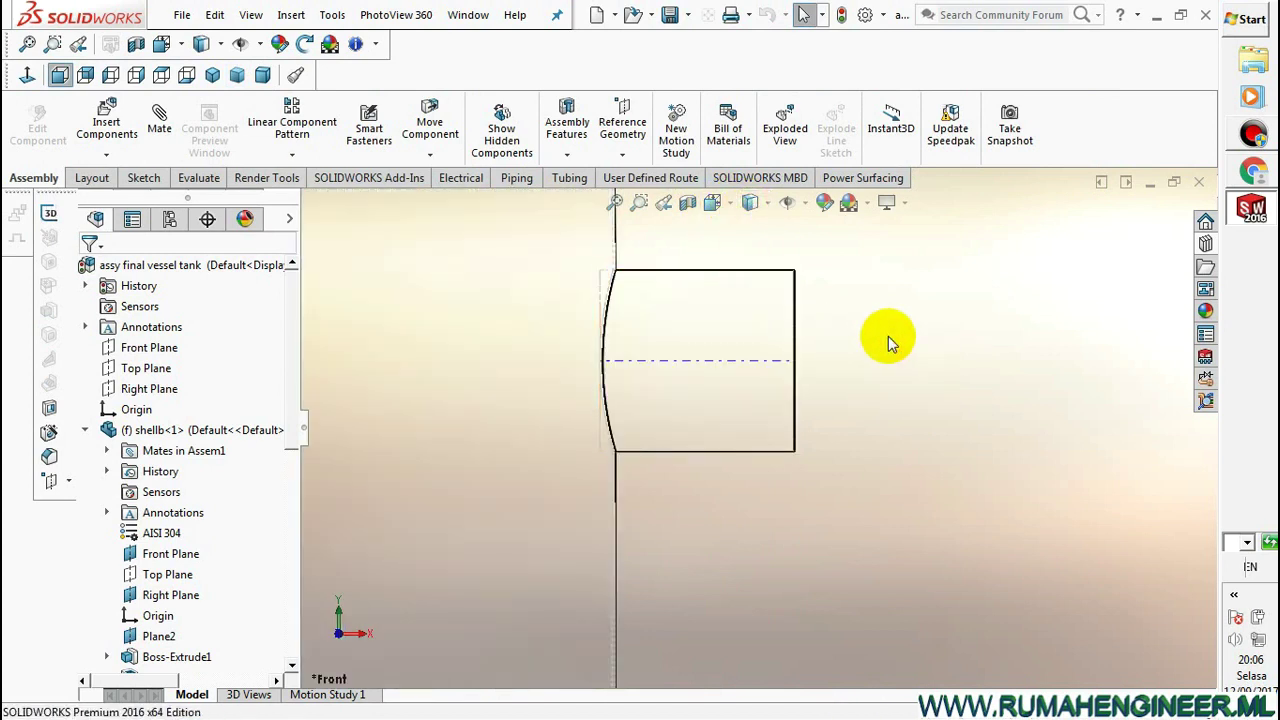
scroll(617, 372, "down", 2)
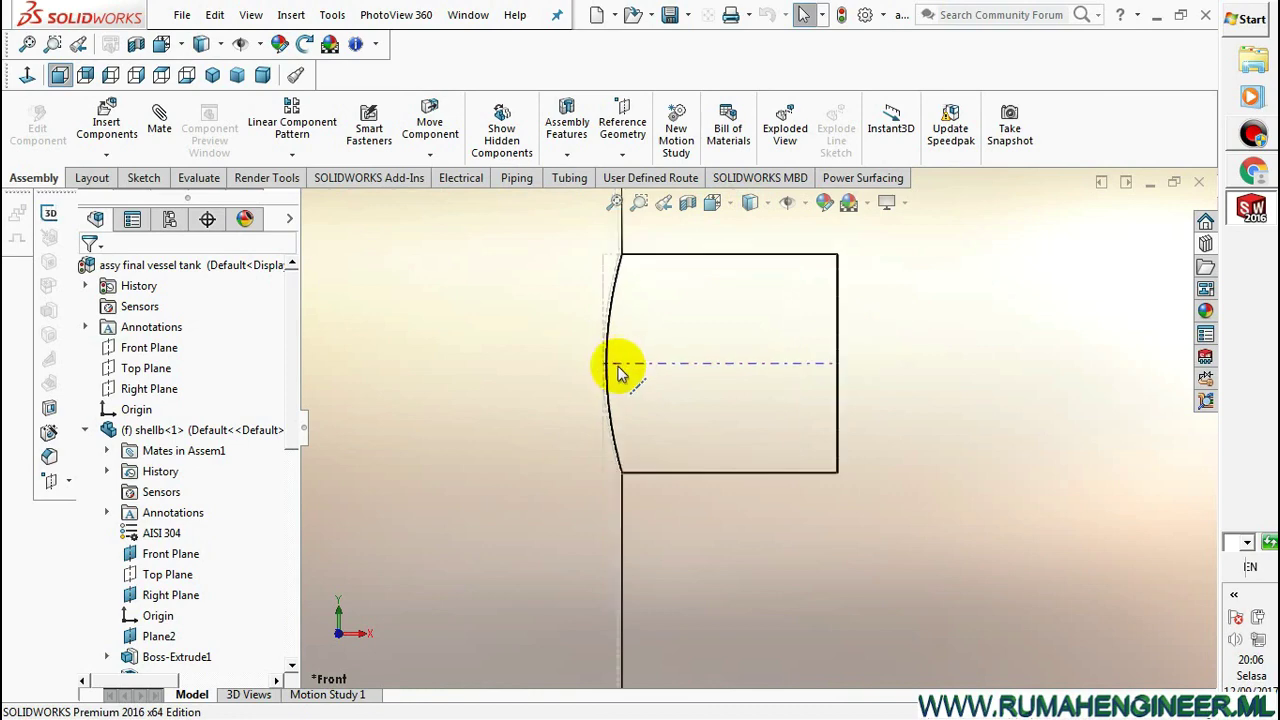
left_click(722, 330)
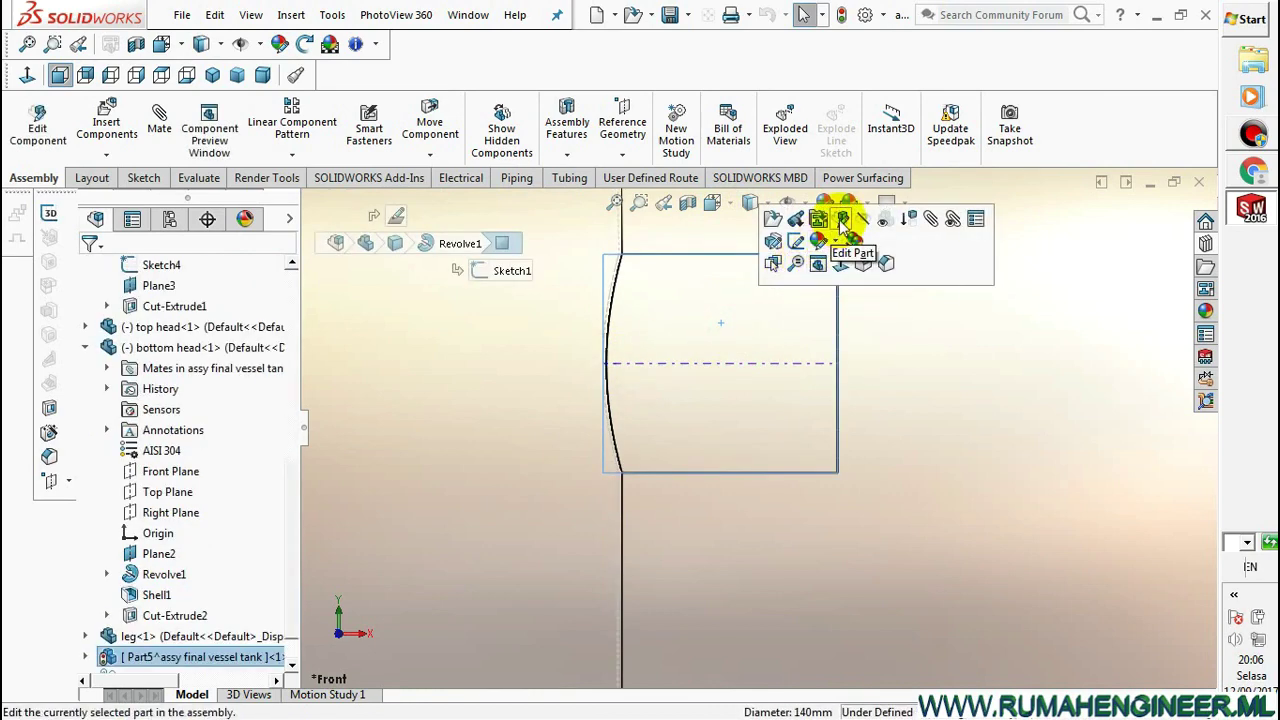
left_click(839, 221)
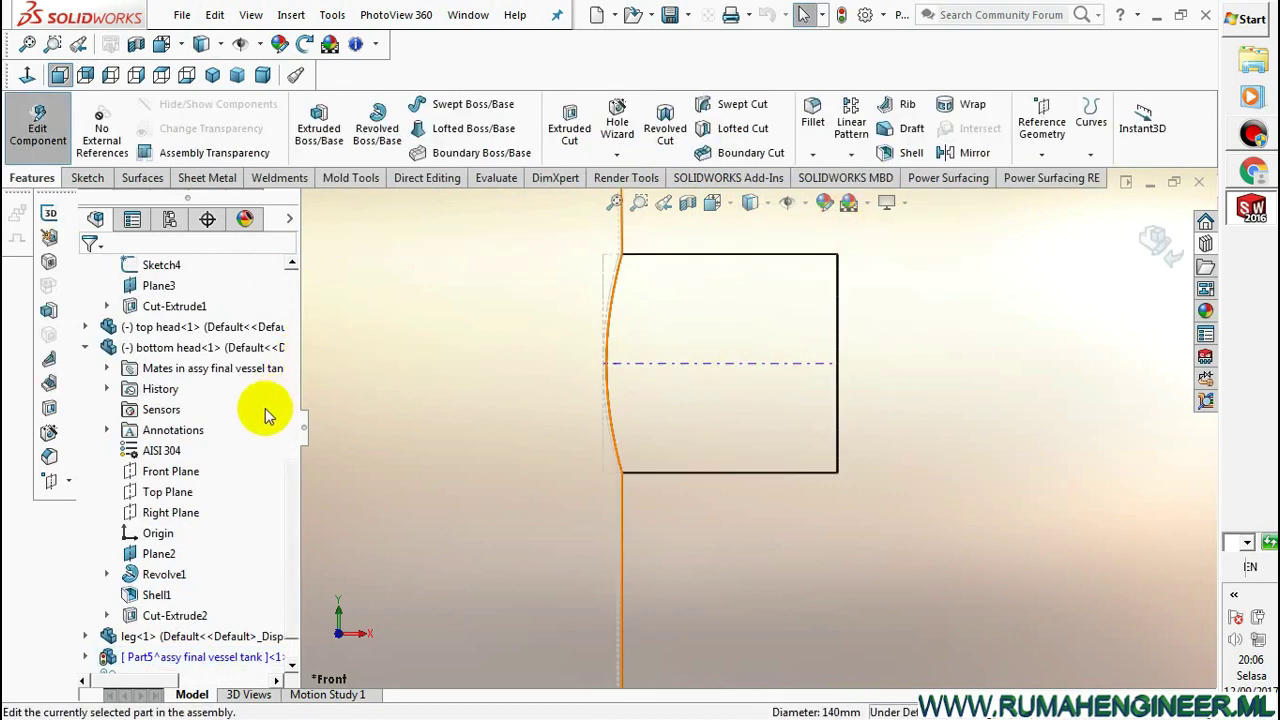
scroll(247, 411, "down", 1)
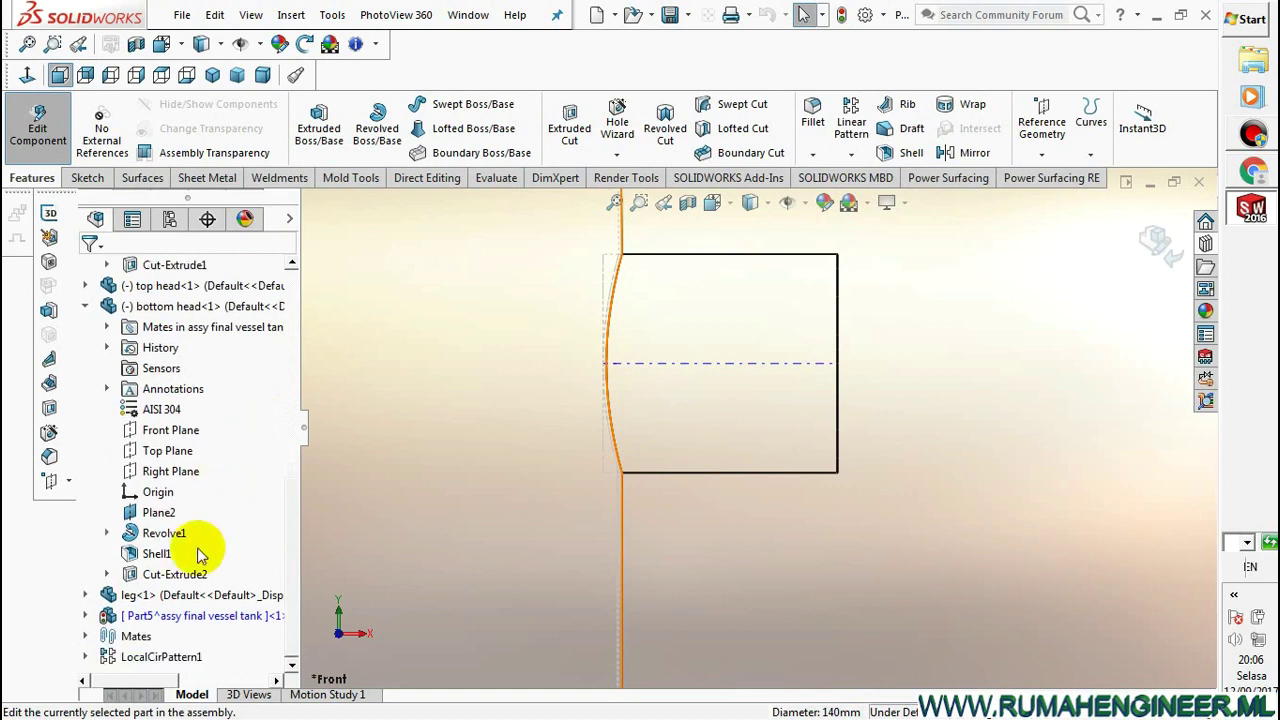
left_click(87, 606)
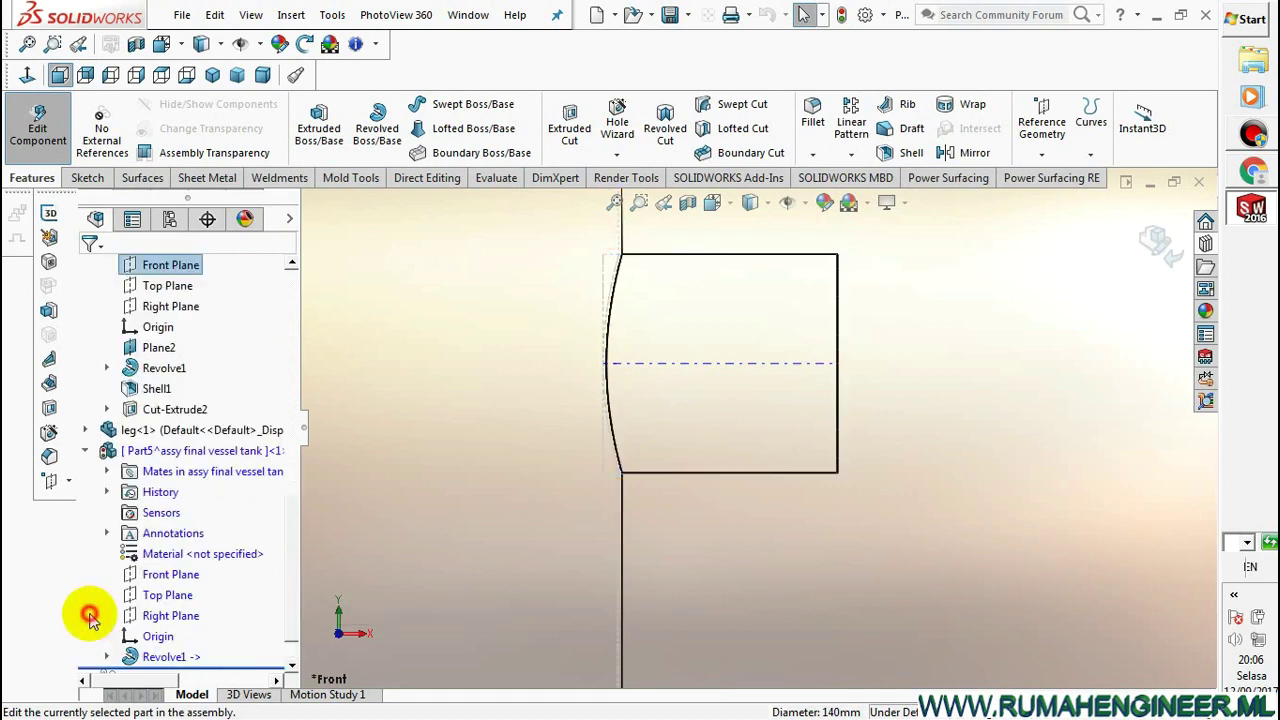
left_click(176, 574)
left_click(183, 553)
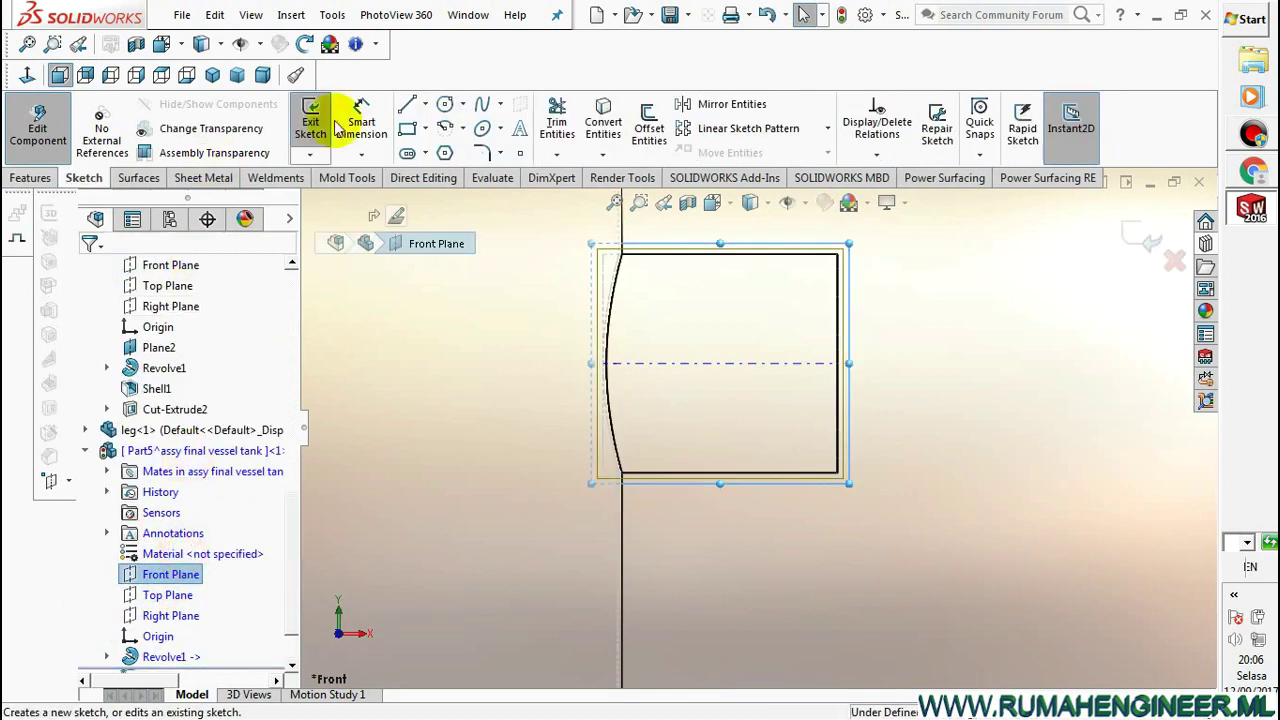
Draw a spline along the shell wall from the nozzle's top corner to its bottom corner
left_click(482, 104)
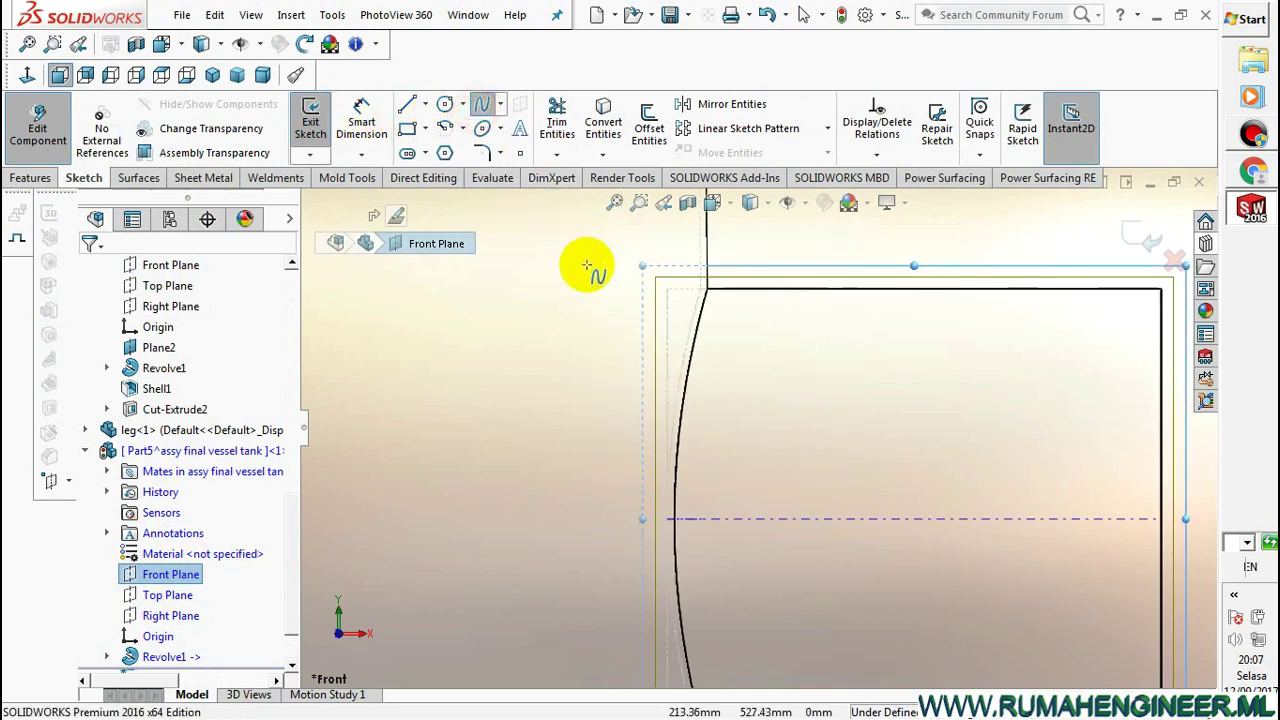
left_click(707, 289)
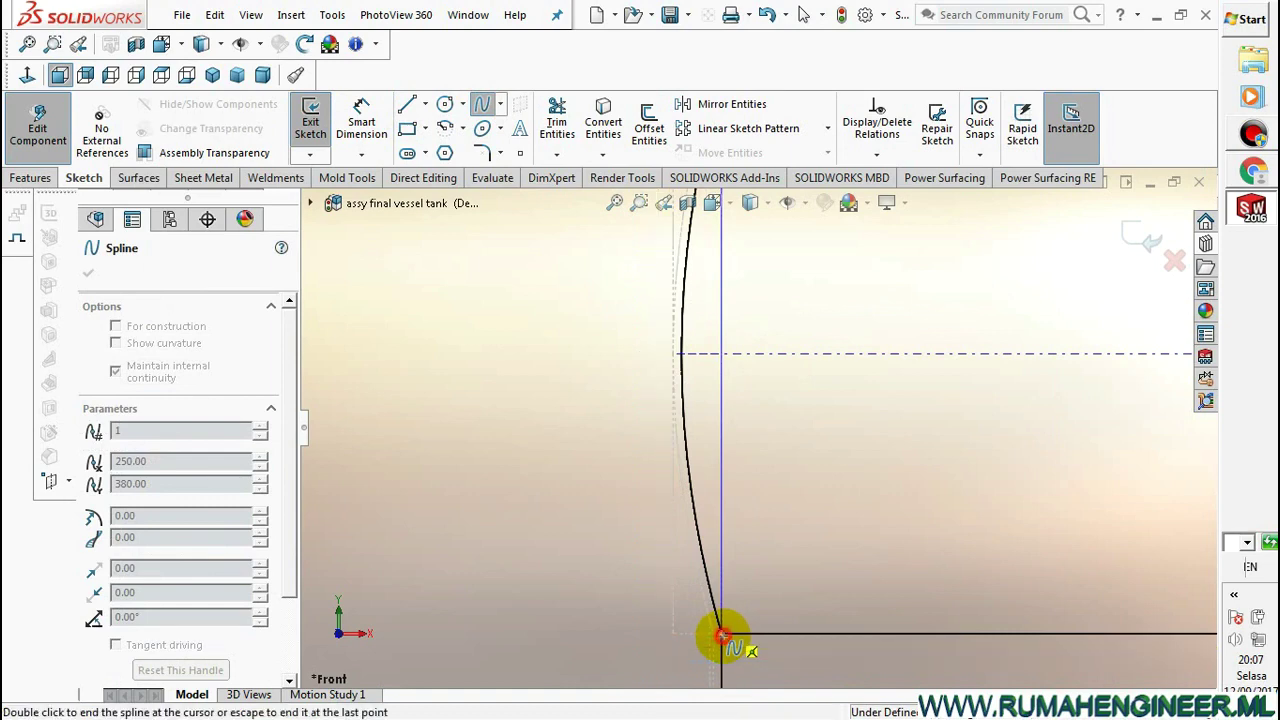
left_click(722, 635)
right_click(815, 518)
left_click(820, 522)
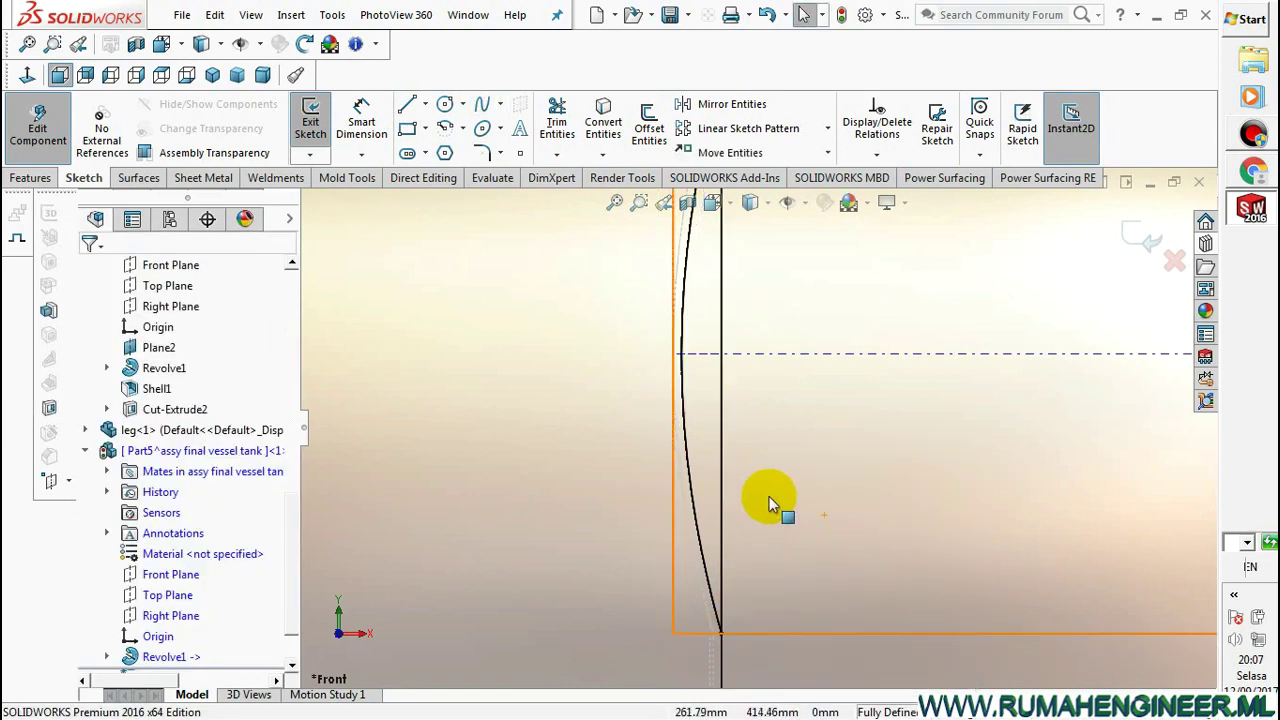
left_click(724, 438)
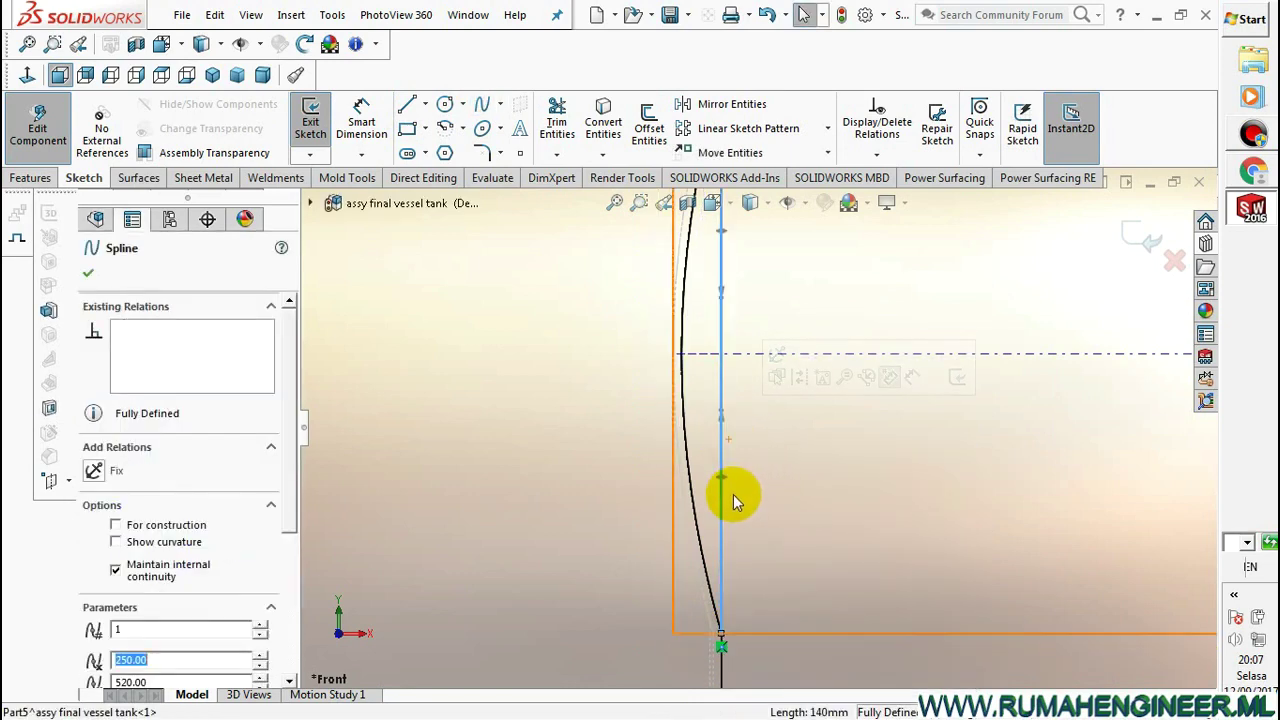
mouse_move(737, 477)
middle_mouse_down()
mouse_move(641, 378)
mouse_move(587, 418)
mouse_move(749, 309)
middle_mouse_up()
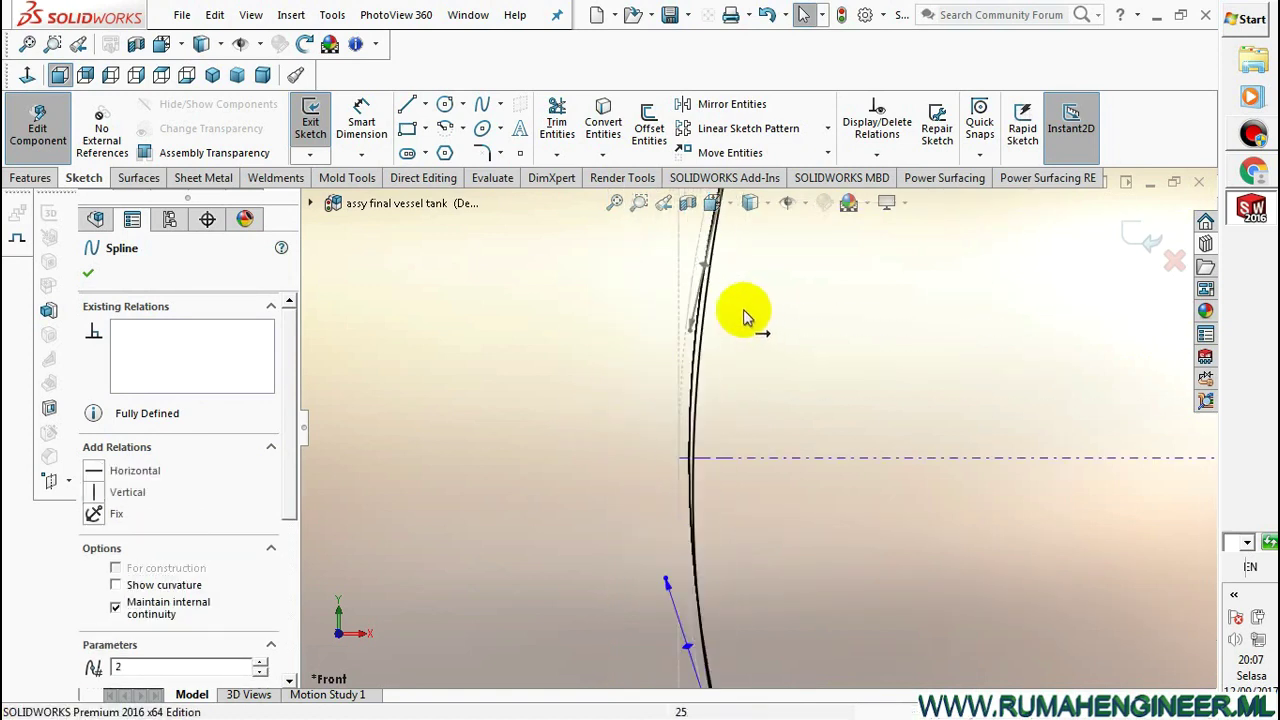
Adjust the spline's endpoints and exit the nozzle profile sketch
left_click(690, 330)
scroll(690, 322, "up", 2)
scroll(757, 600, "down", 3)
scroll(700, 471, "down", 2)
left_click(620, 325)
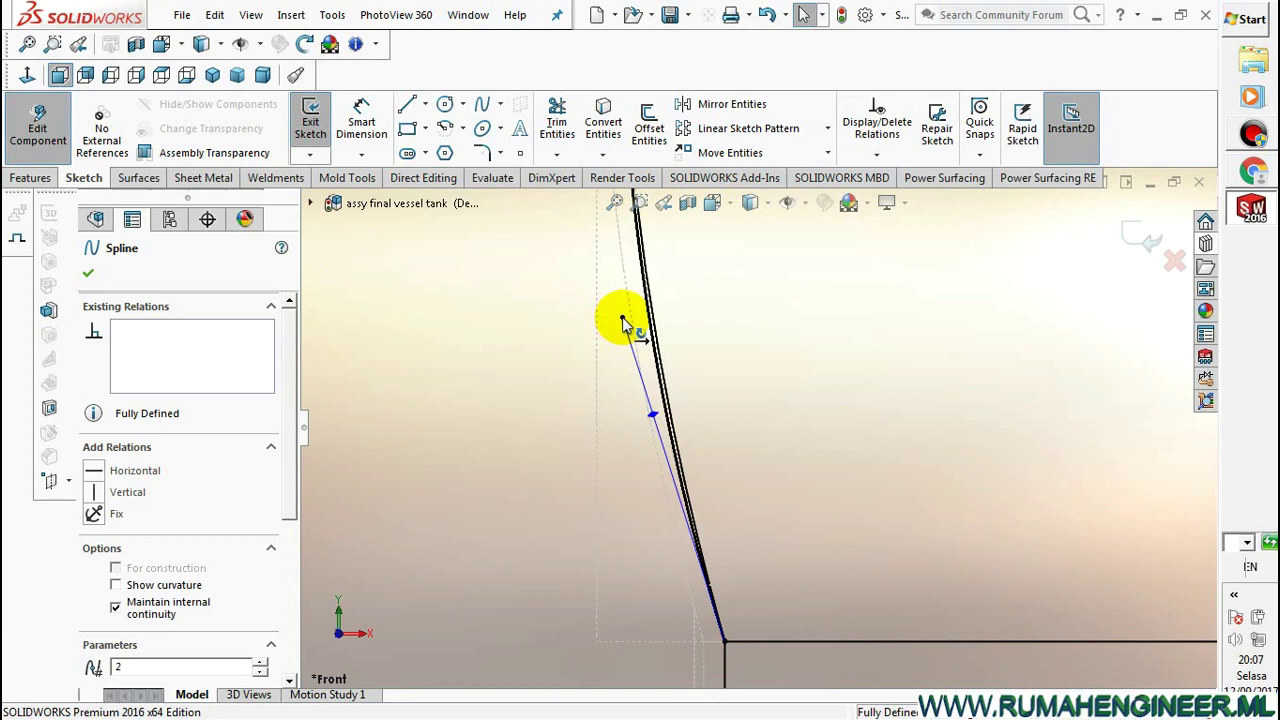
scroll(596, 408, "up", 2)
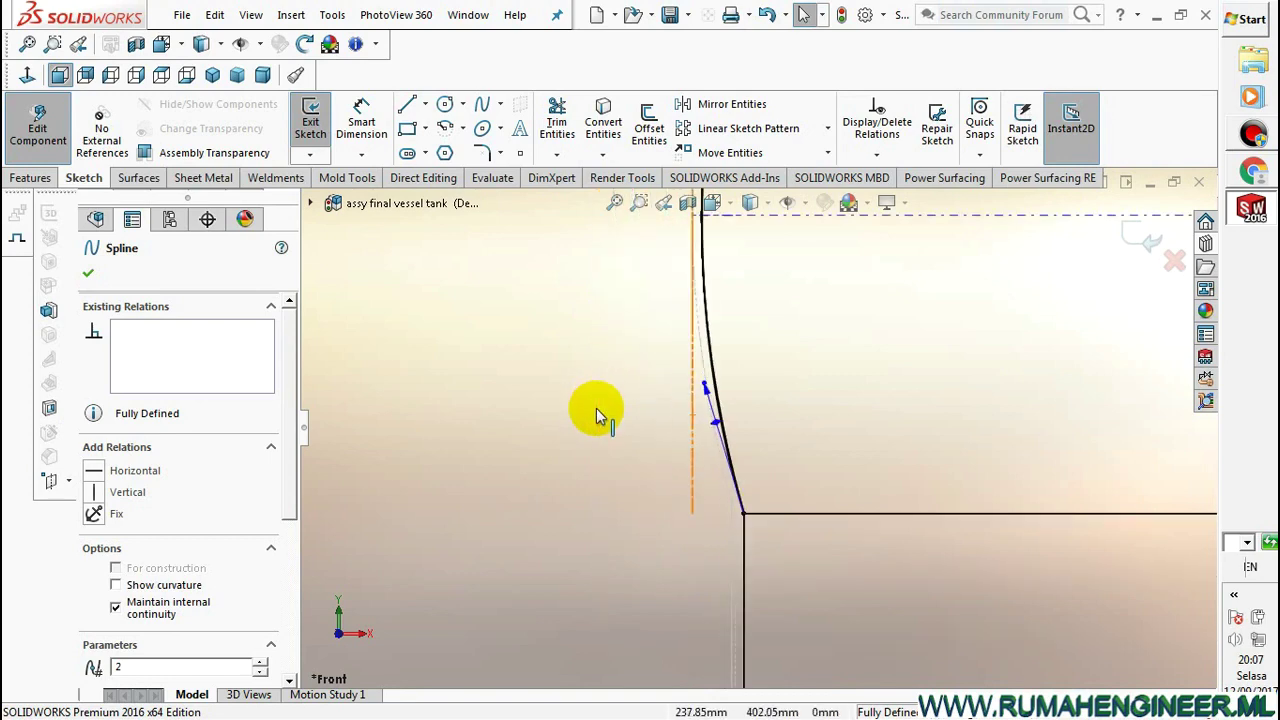
scroll(612, 414, "up", 2)
left_click(1140, 236)
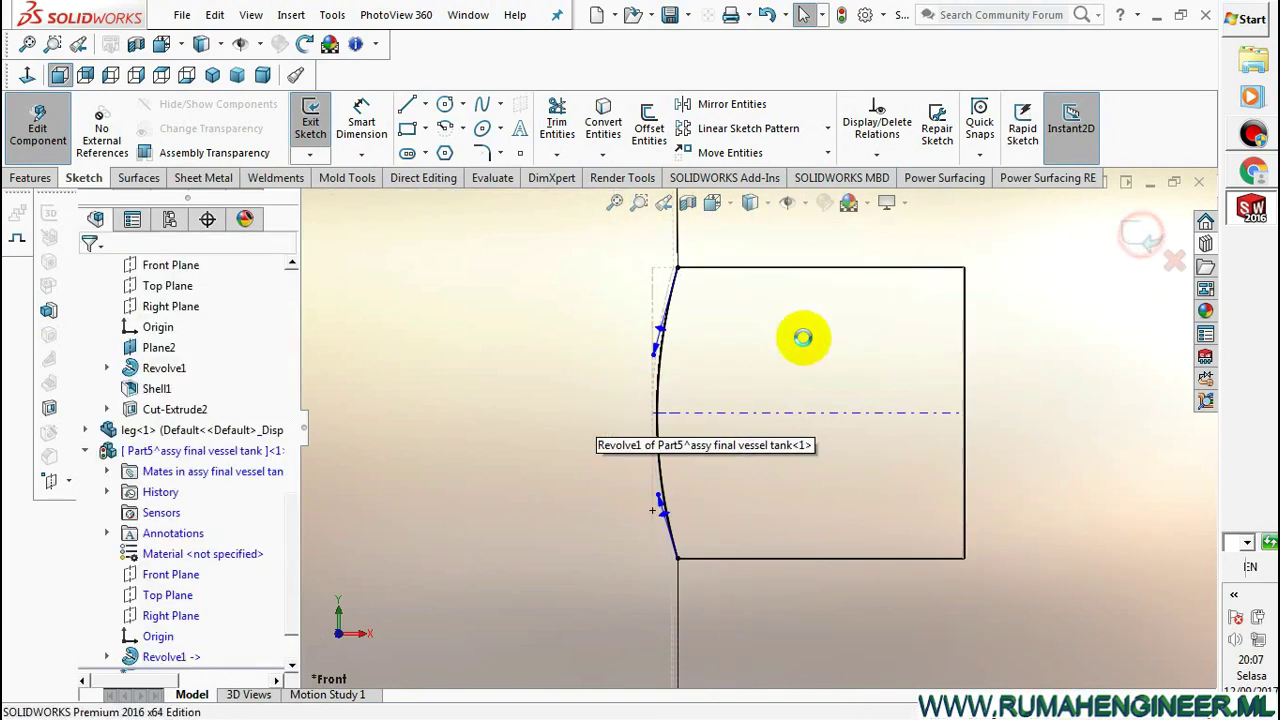
left_click(50, 178)
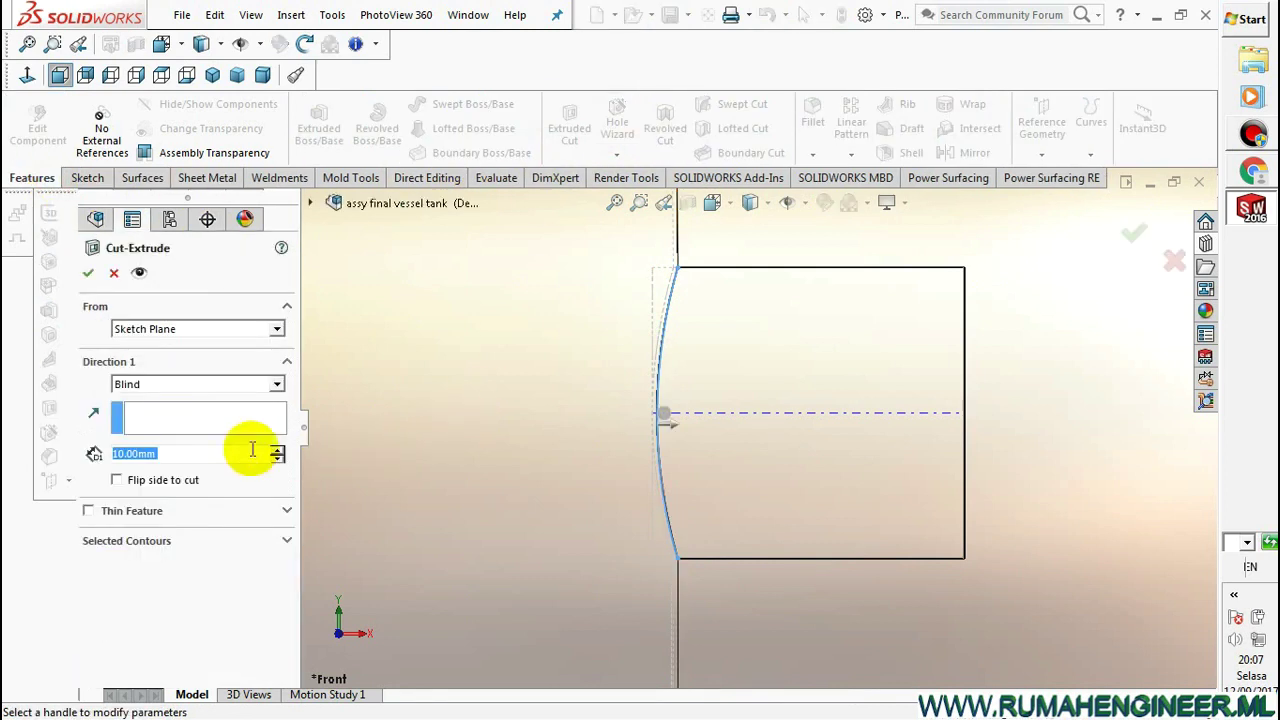
Apply an extruded cut with Flip side to cut and Through All to the nozzle
left_click(116, 481)
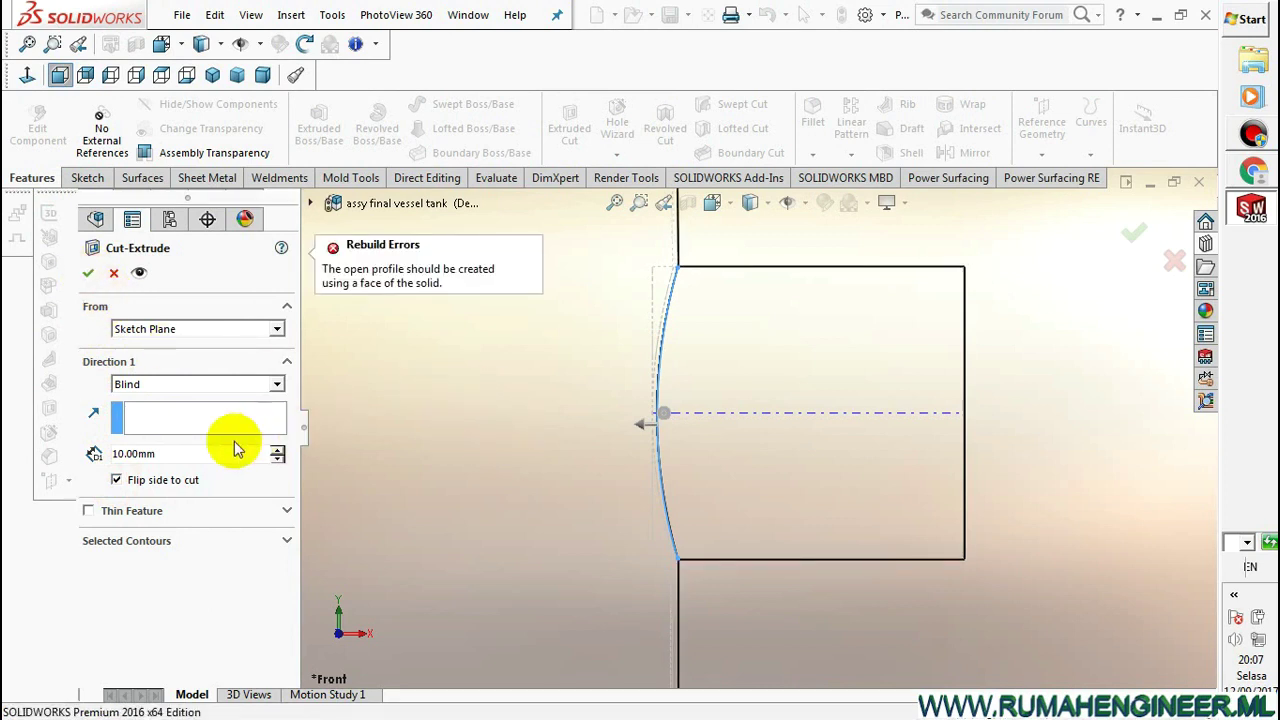
left_click(157, 384)
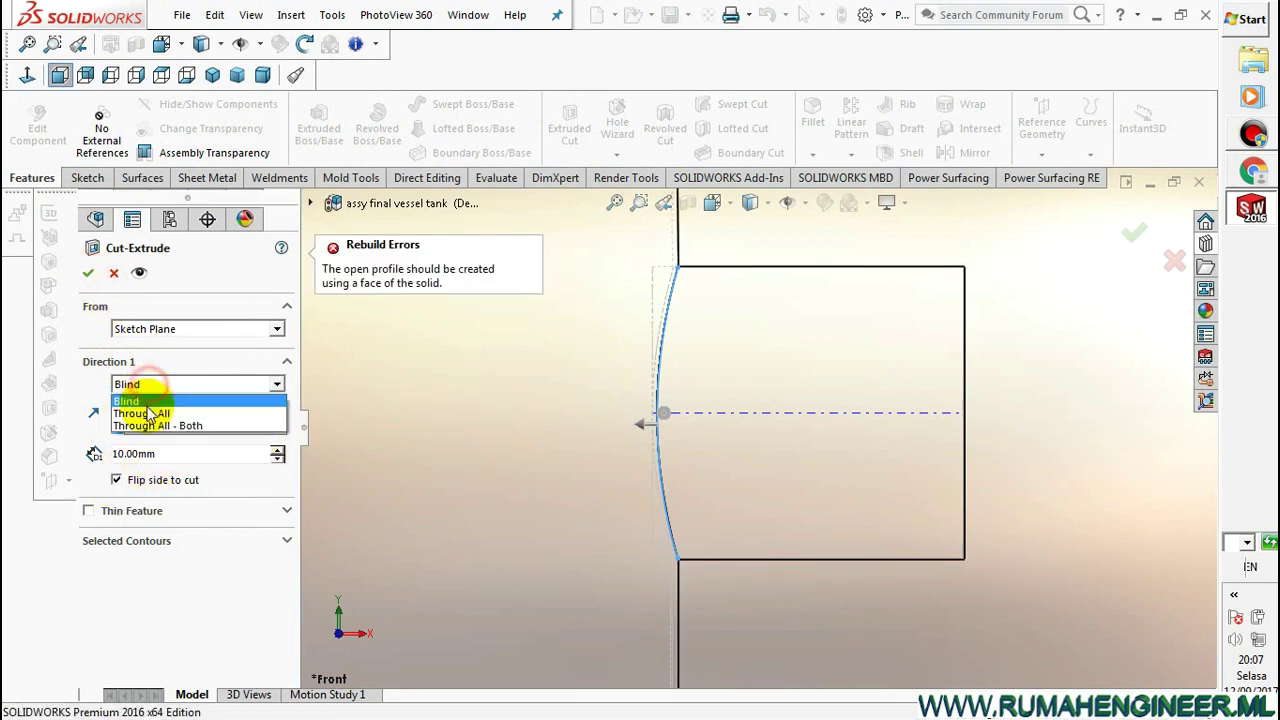
left_click(143, 400)
left_click(90, 278)
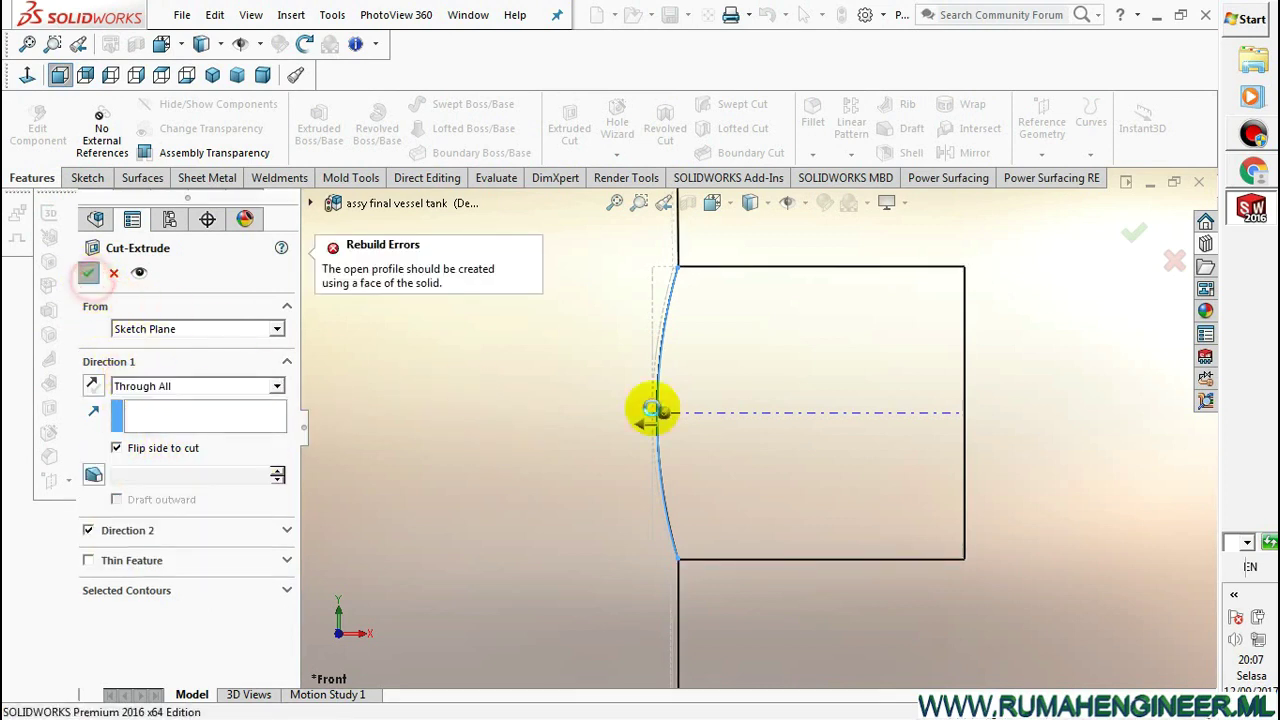
Exit nozzle editing back to the assembly and set the display style to Shaded
left_click(1043, 373)
left_click(1158, 250)
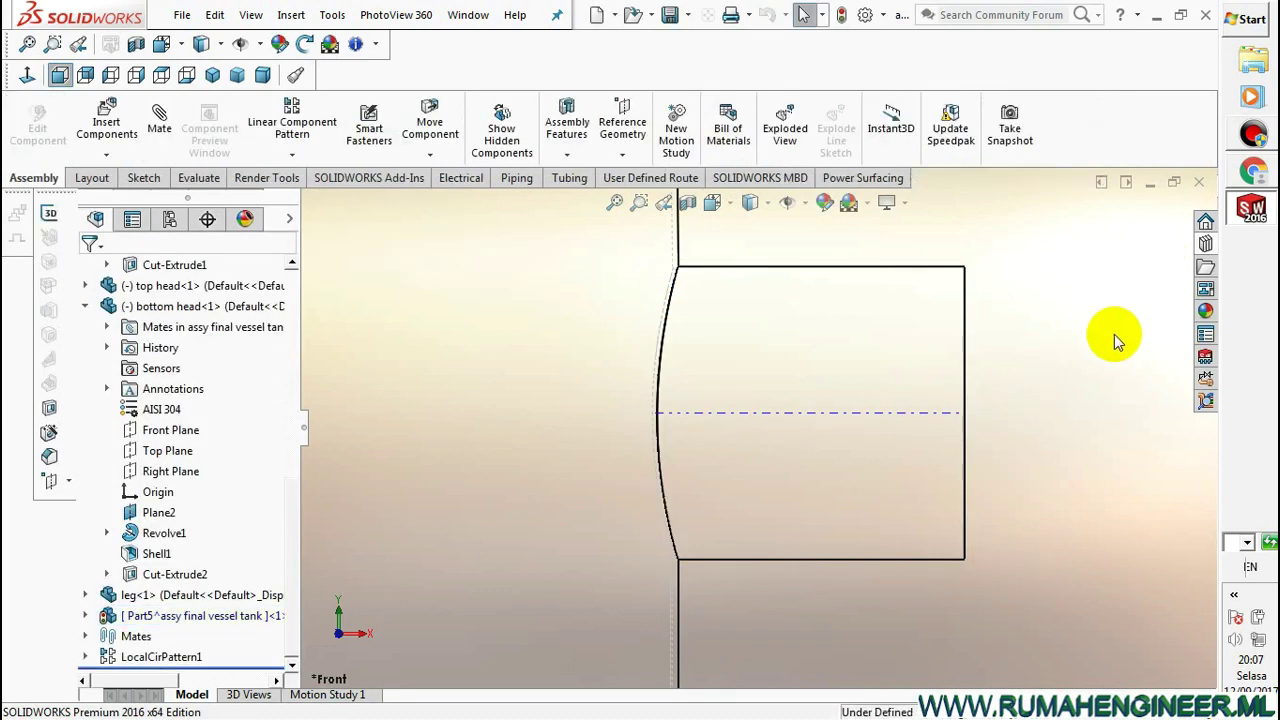
left_click(752, 202)
left_click(753, 228)
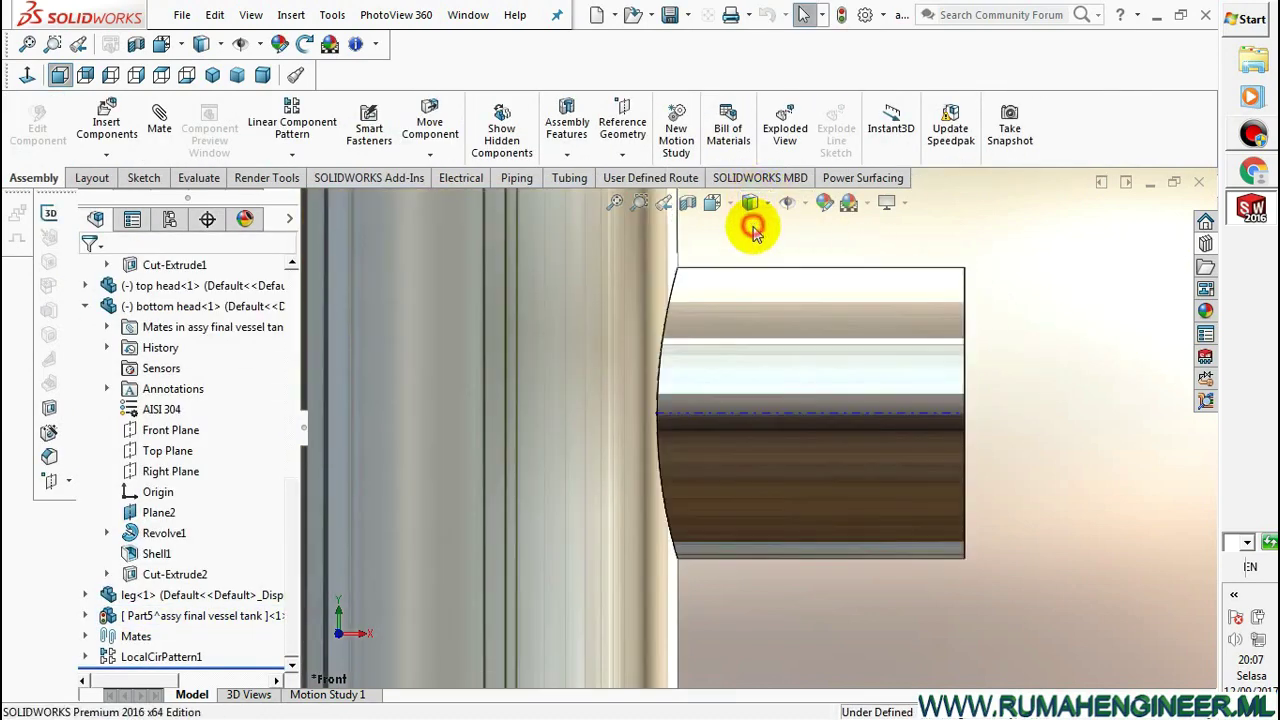
Turn on a section view of the assembly on the Front Plane
scroll(1030, 390, "up", 3)
scroll(1017, 445, "up", 3)
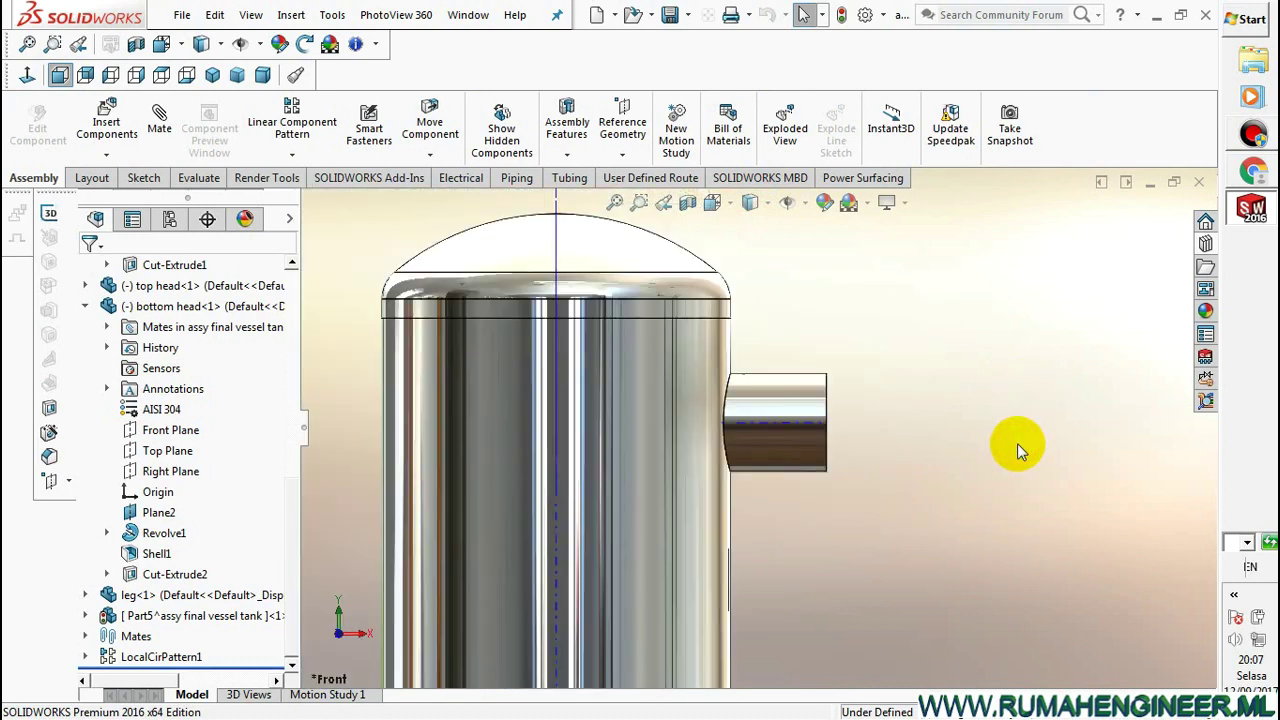
left_click(687, 203)
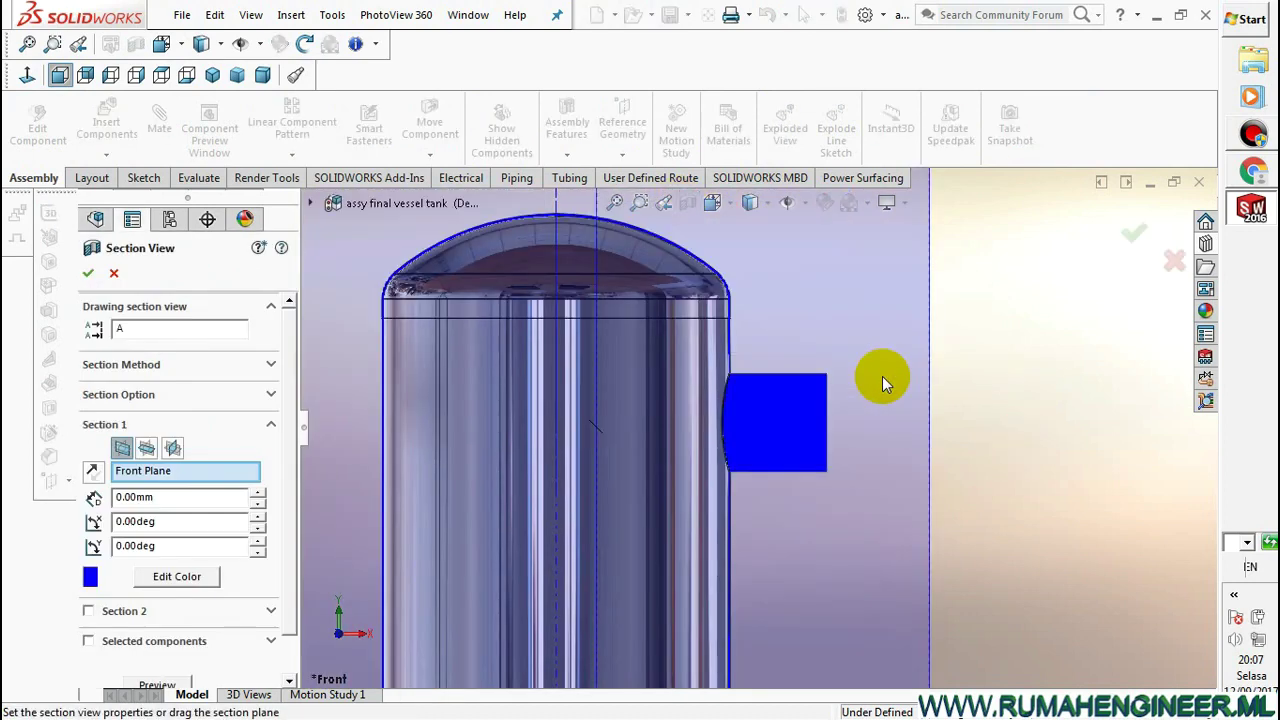
left_click(1135, 243)
scroll(757, 423, "down", 3)
scroll(686, 371, "down", 2)
Inspect the nozzle's end and curved faces, then open Part5 in its own window
mouse_move(686, 371)
middle_mouse_down()
mouse_move(735, 350)
mouse_move(694, 366)
mouse_move(708, 366)
middle_mouse_up()
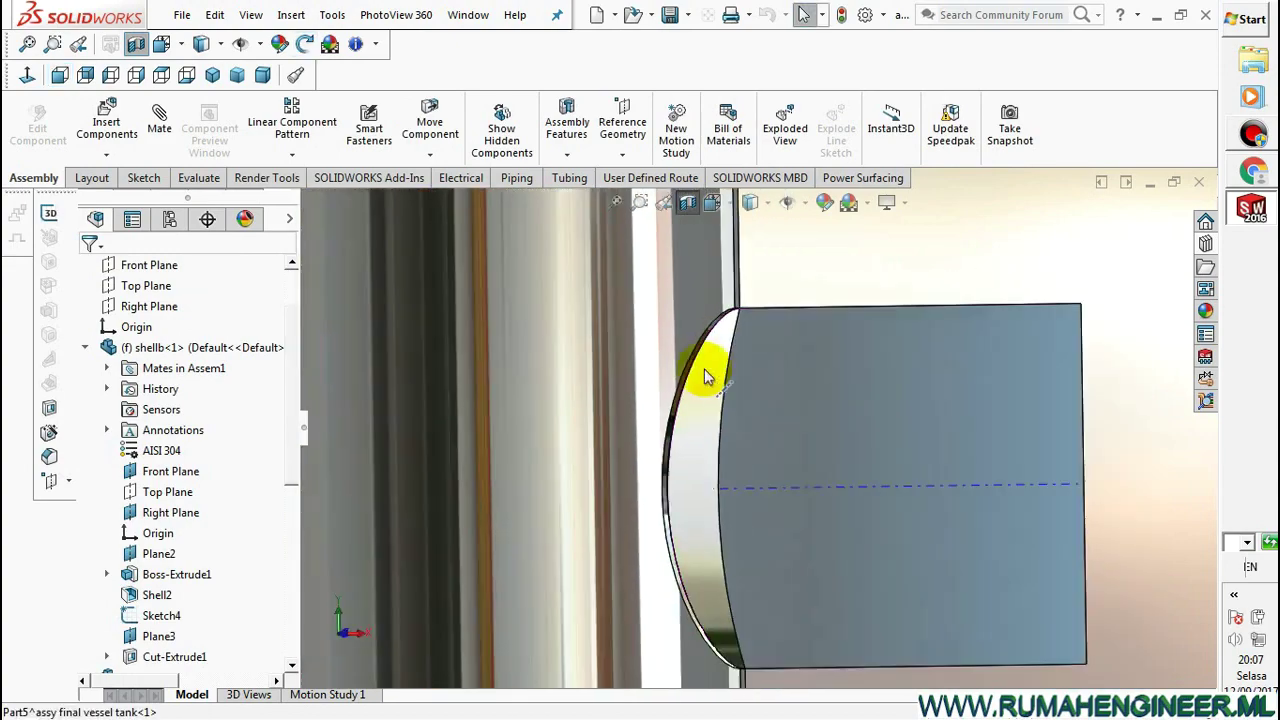
scroll(708, 366, "up", 3)
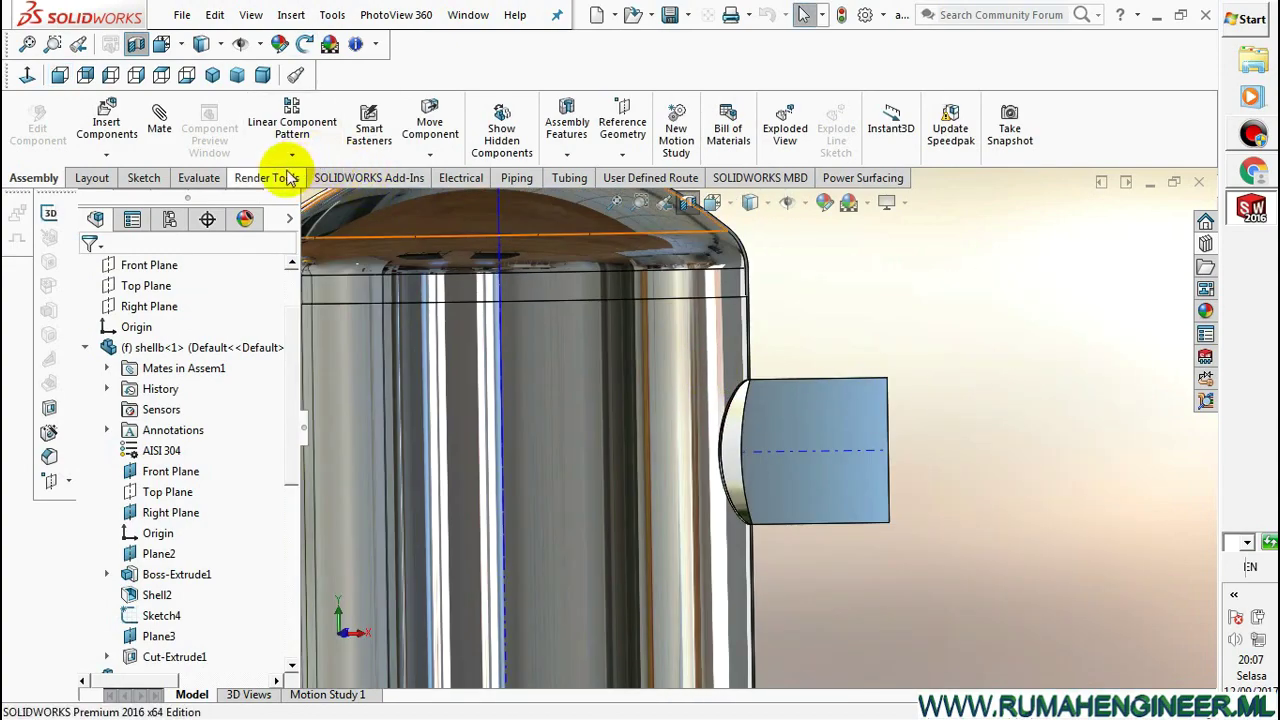
left_click(800, 436)
scroll(826, 437, "down", 2)
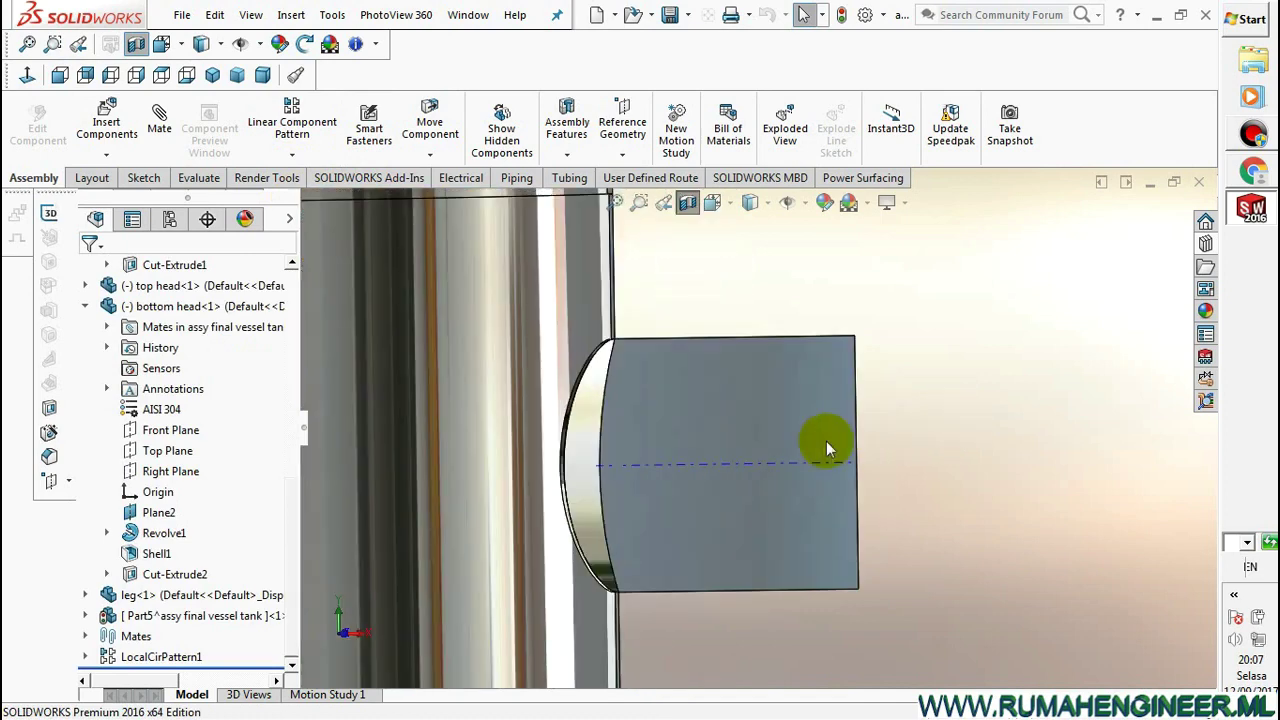
left_click(600, 400)
left_click(632, 296)
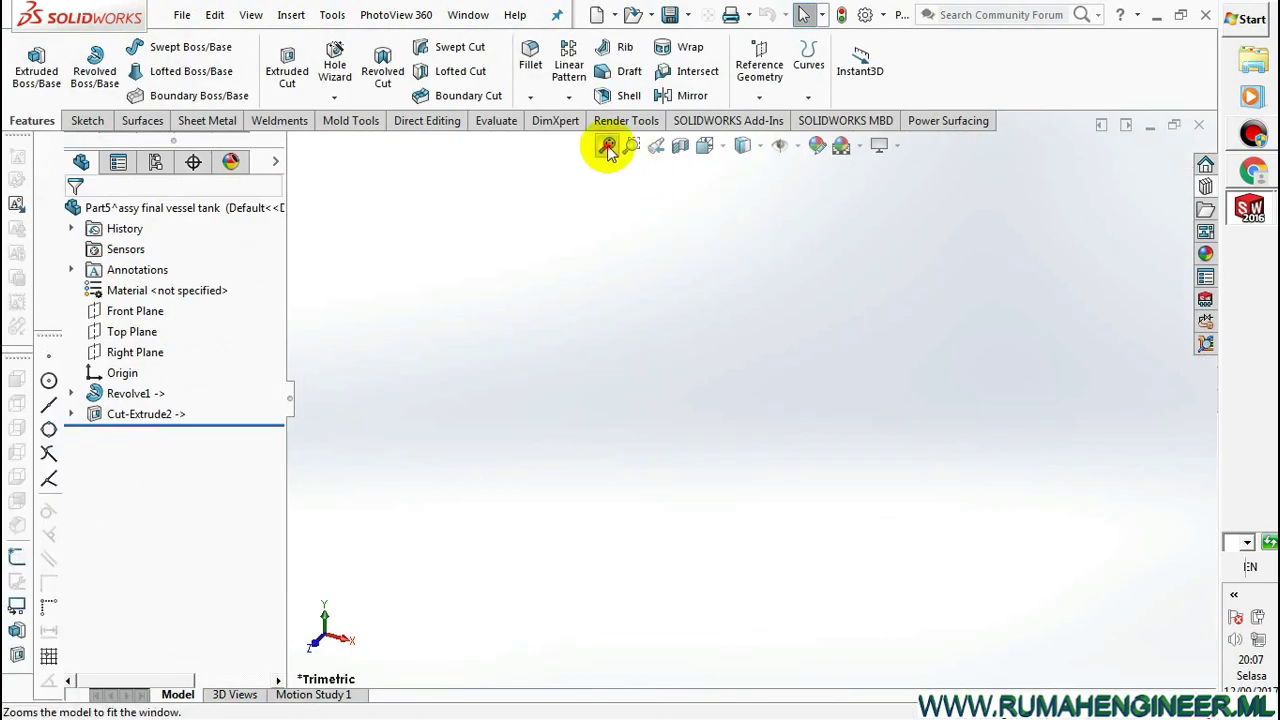
Shell the nozzle cylinder to 3 mm walls, removing both end faces to leave it open
left_click(606, 146)
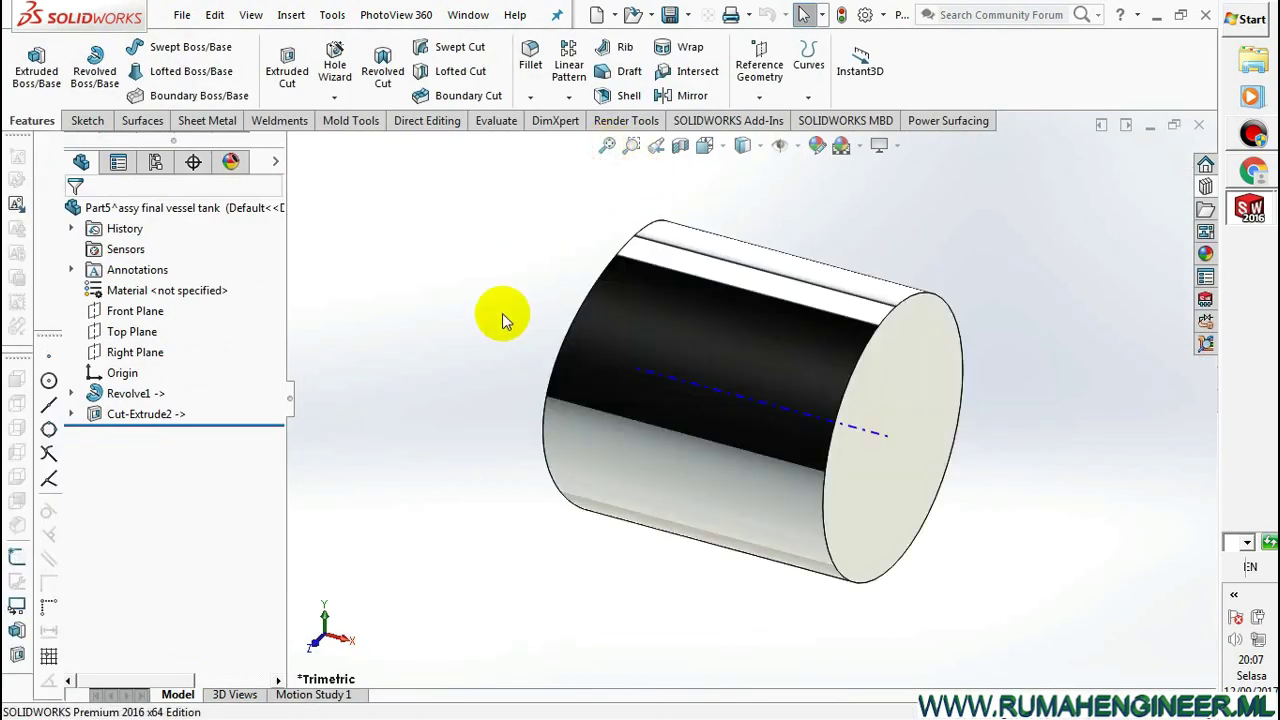
left_click(628, 95)
left_click(886, 355)
mouse_move(886, 355)
middle_mouse_down()
mouse_move(875, 369)
mouse_move(560, 285)
middle_mouse_up()
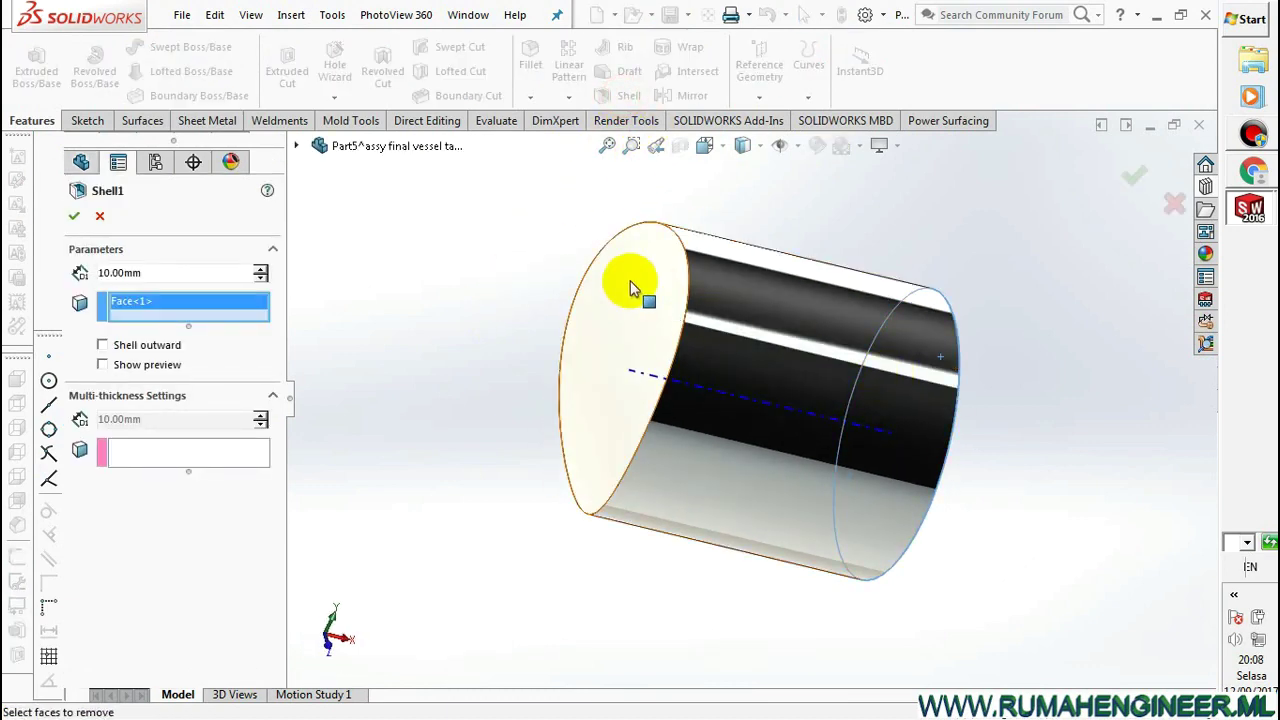
left_click(600, 285)
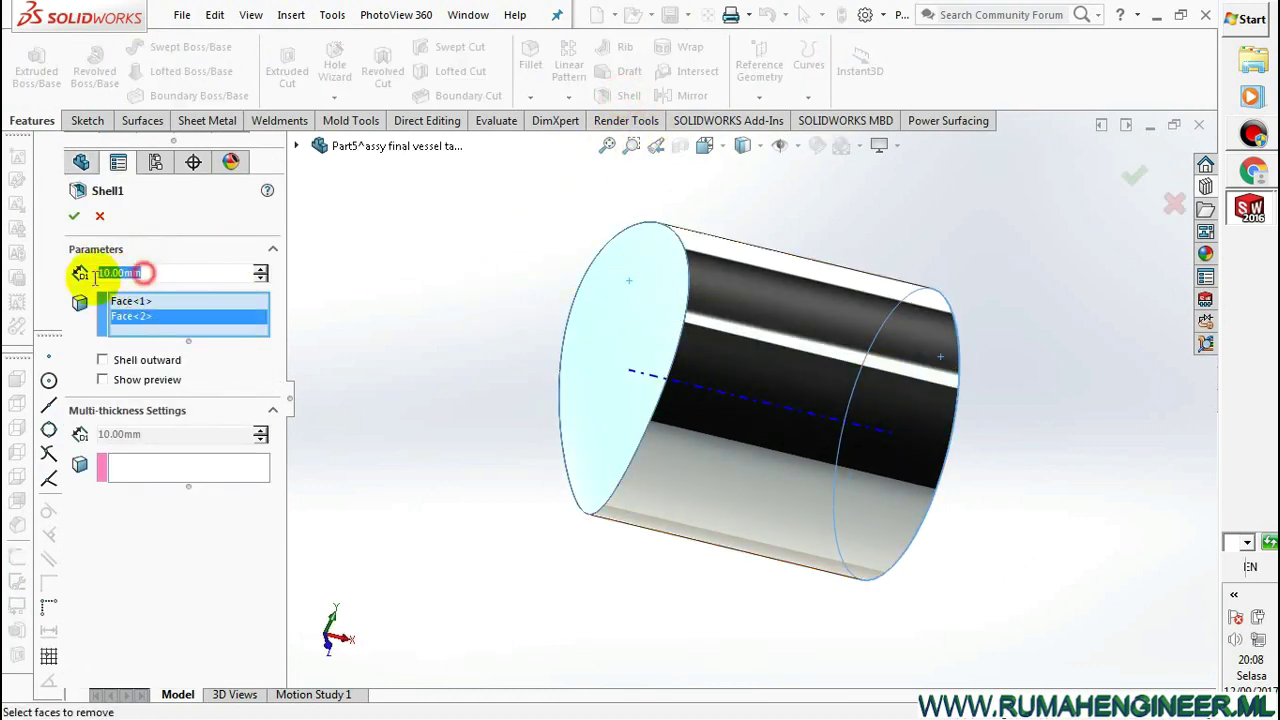
type("3")
left_click(75, 217)
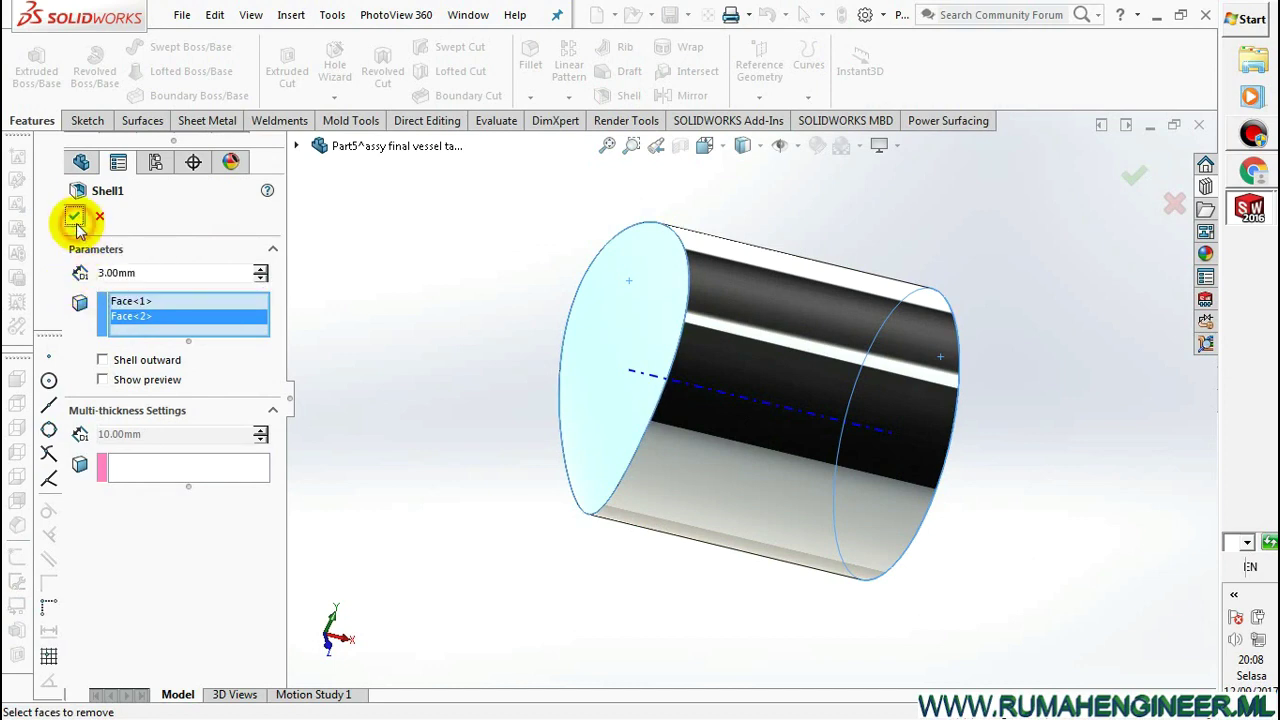
Set the nozzle part to a trimetric view and close the part window
left_click(705, 145)
left_click(813, 205)
left_click(915, 240)
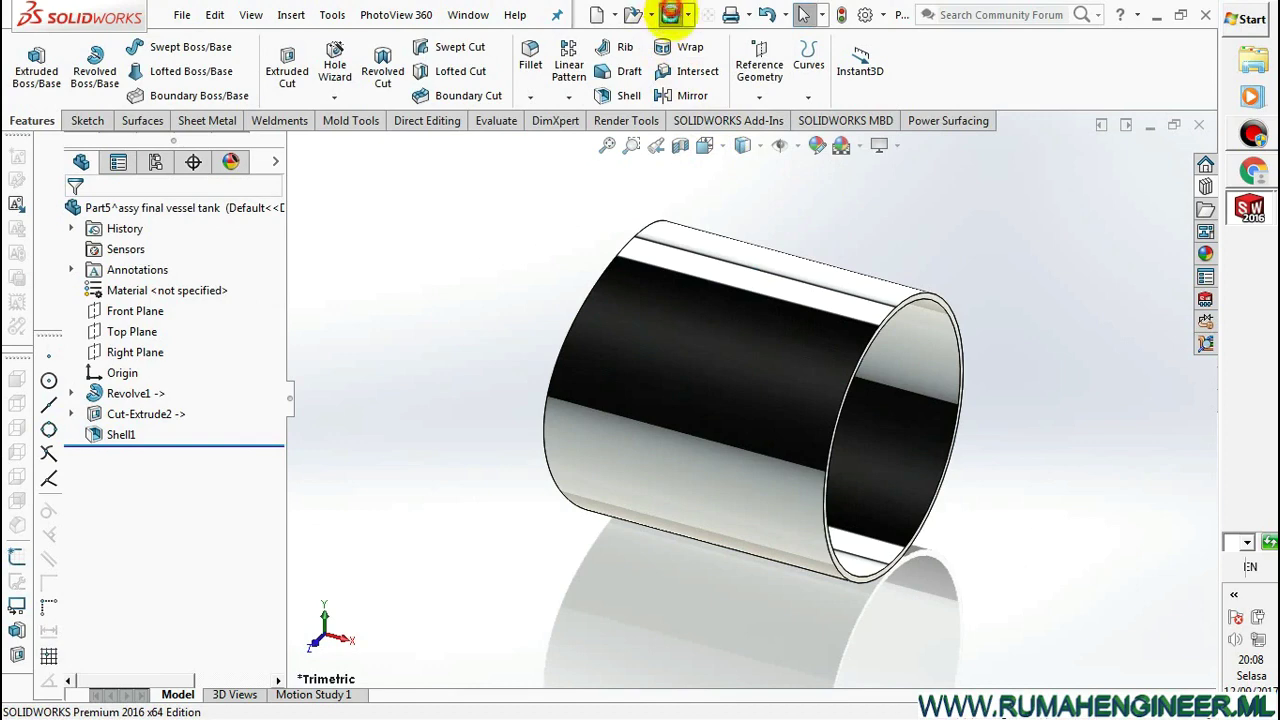
left_click(1197, 130)
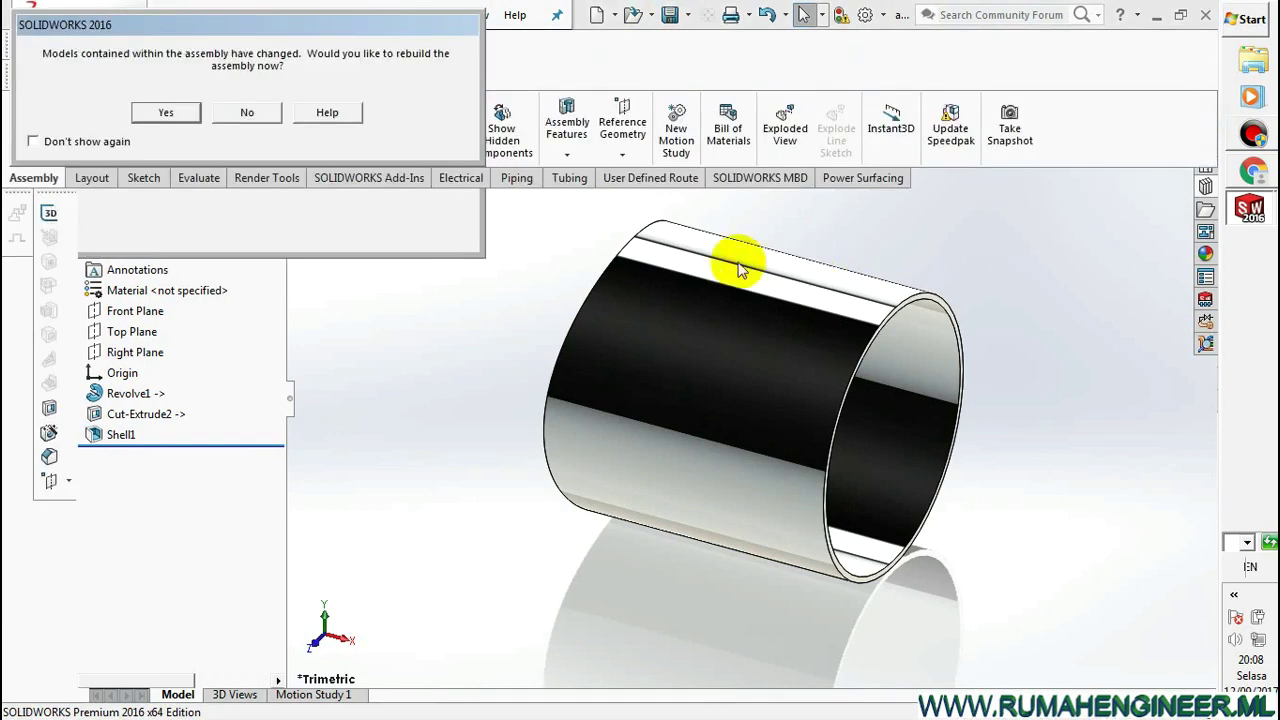
Rebuild the assembly and orbit around the shell to inspect the hollow side nozzle
left_click(168, 111)
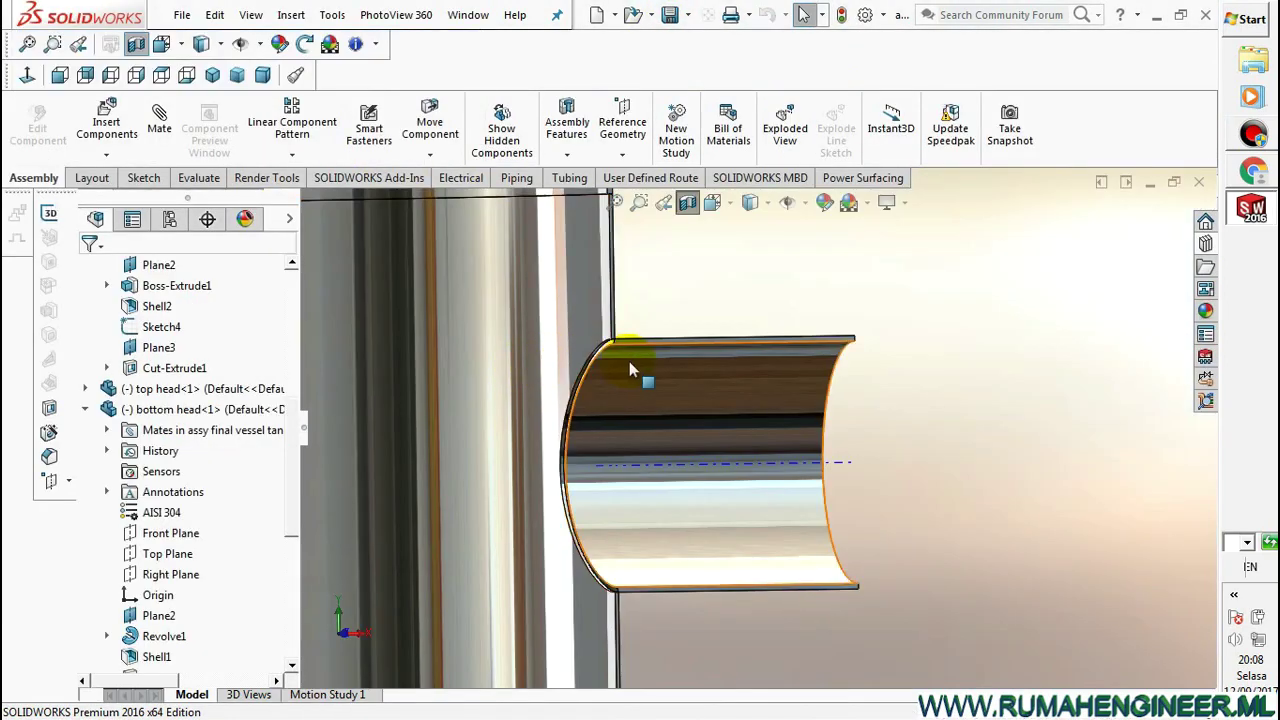
middle_click_drag(729, 400, 632, 457)
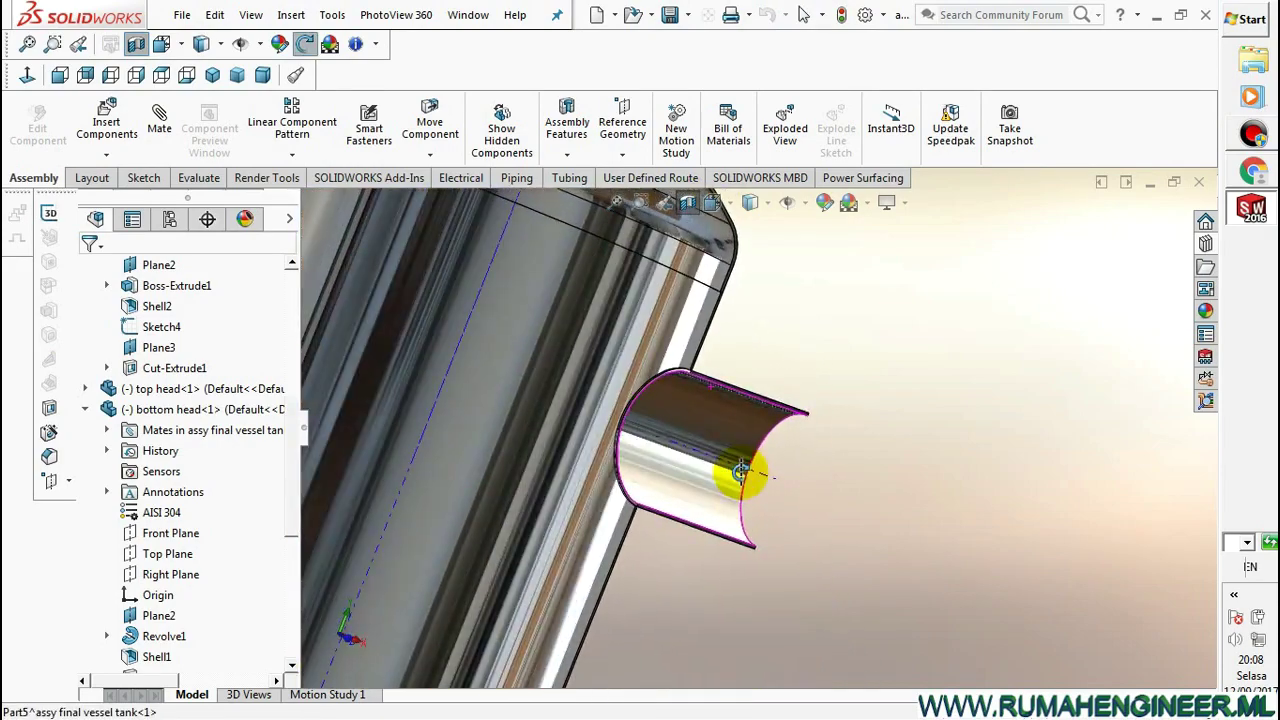
middle_click_drag(632, 457, 720, 423)
scroll(676, 363, "down", 5)
mouse_move(676, 363)
middle_mouse_down()
mouse_move(689, 238)
mouse_move(734, 258)
middle_mouse_up()
scroll(1048, 385, "up", 5)
scroll(940, 320, "up", 3)
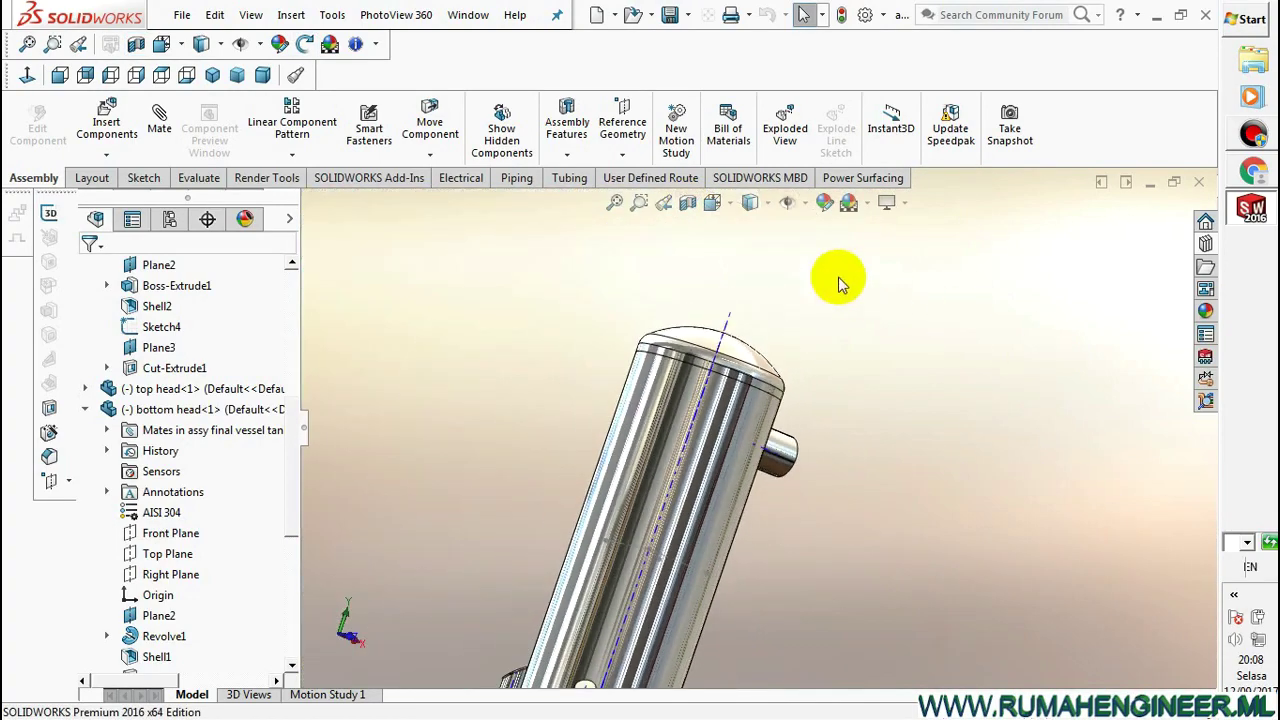
Show the whole vessel in trimetric view and select the side nozzle
left_click(714, 203)
left_click(816, 257)
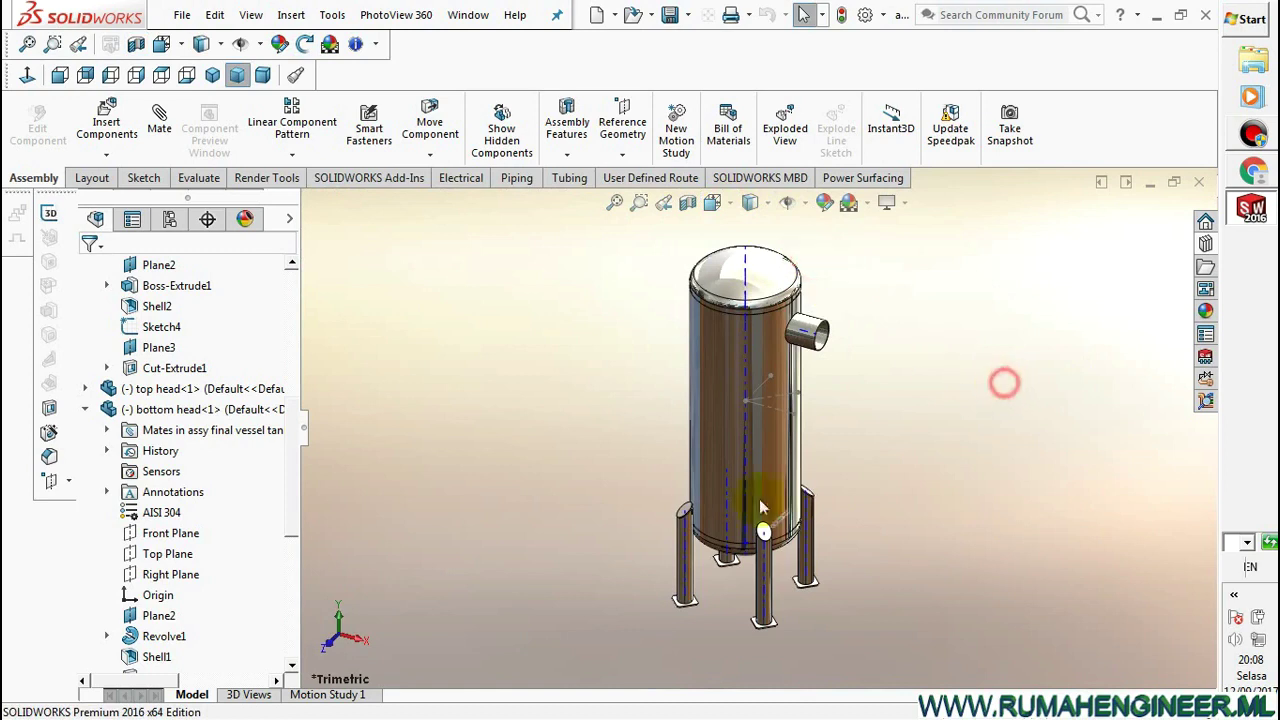
left_click(836, 328)
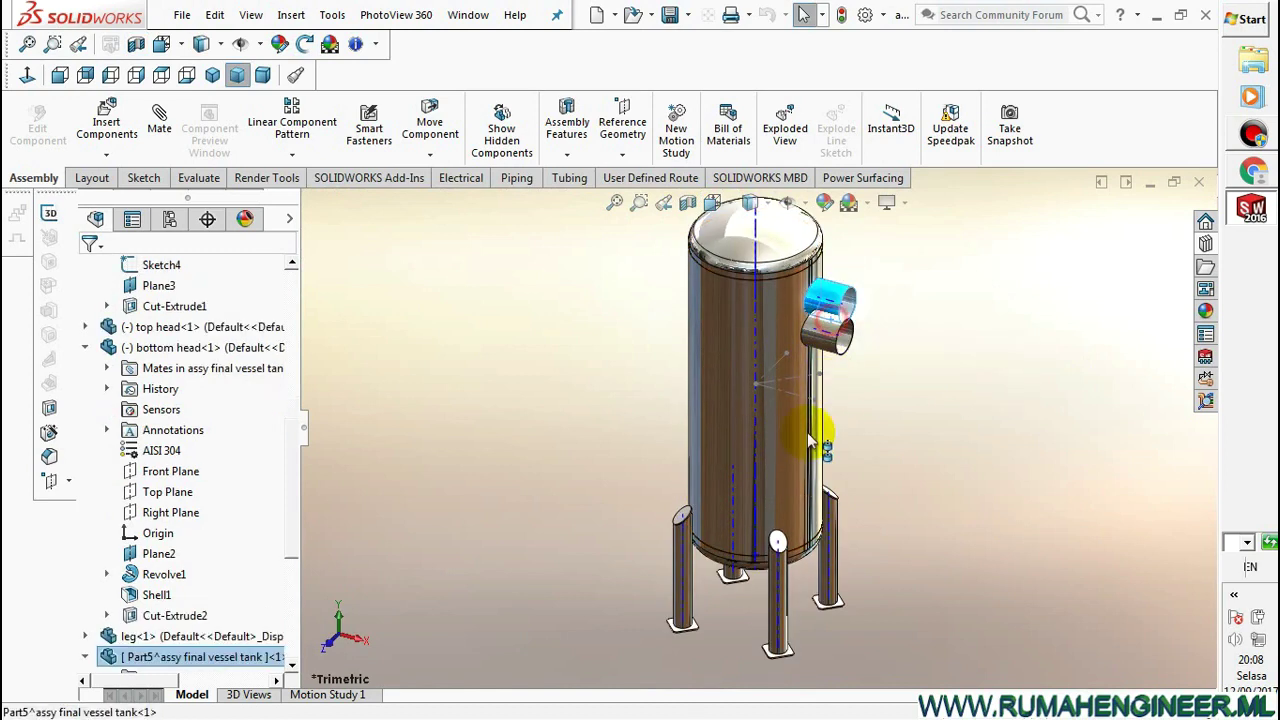
Place a copy of the hollow nozzle beneath the vessel near the legs
left_click_drag(836, 328, 745, 642, "ctrl")
left_click(902, 606)
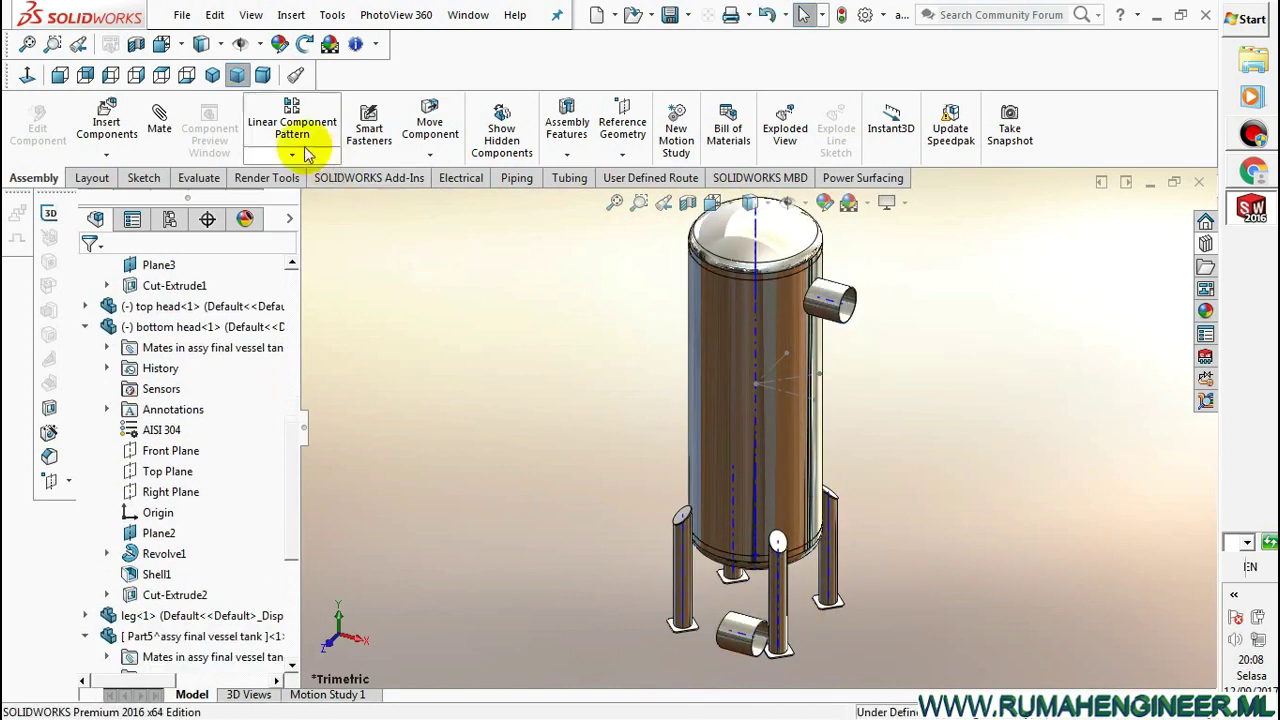
scroll(736, 614, "down", 3)
scroll(736, 613, "down", 3)
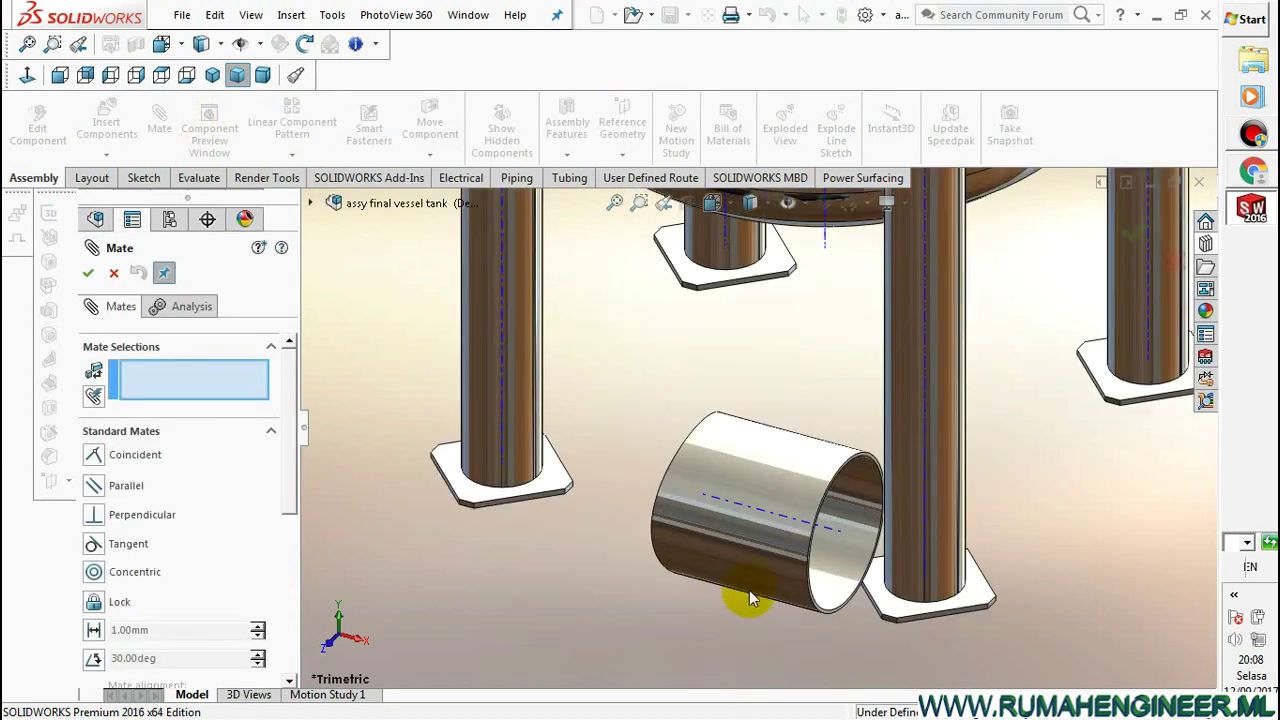
Mate the nozzle's cylindrical face concentric with the bottom head axis, with flipped alignment
left_click(766, 538)
scroll(740, 360, "up", 2)
mouse_move(743, 391)
middle_mouse_down()
mouse_move(760, 342)
mouse_move(729, 355)
middle_mouse_up()
left_click(695, 368)
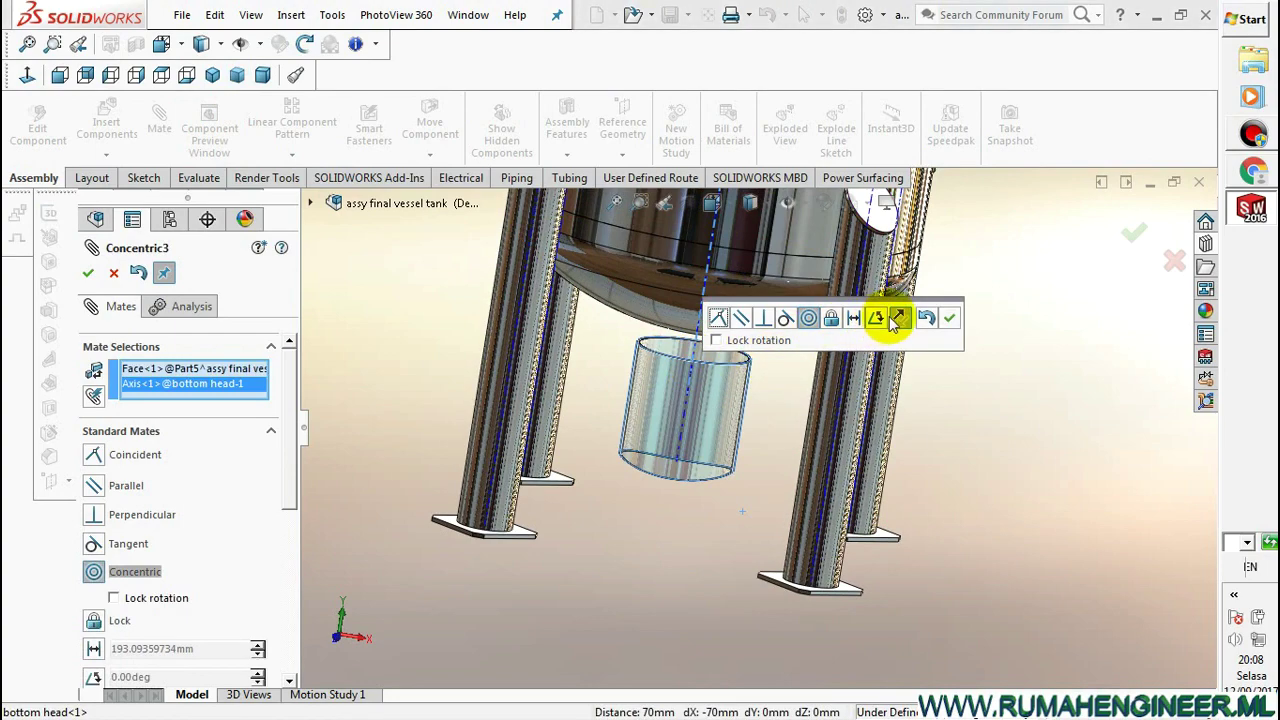
left_click(895, 318)
left_click(946, 325)
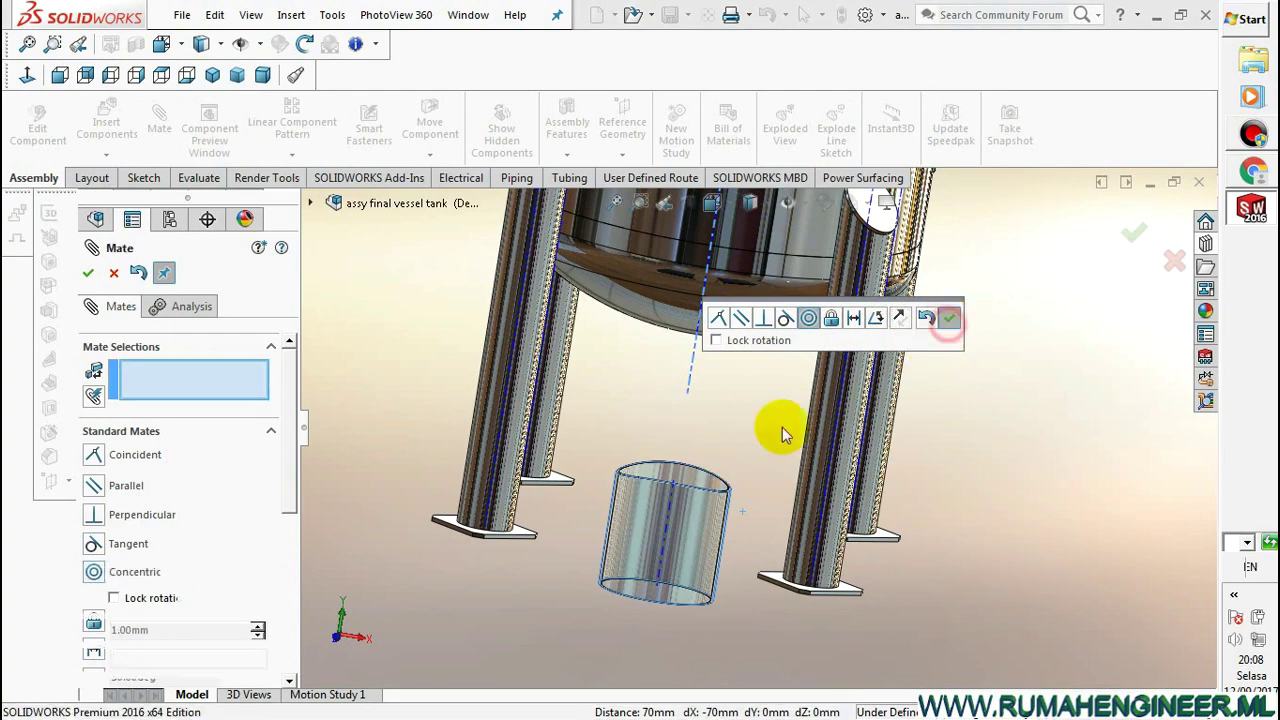
Add a tangent mate between the nozzle's top rim face and the bottom head surface
scroll(740, 455, "down", 3)
scroll(800, 470, "down", 3)
scroll(870, 475, "down", 2)
left_click(880, 476)
scroll(886, 465, "up", 5)
scroll(860, 420, "up", 2)
scroll(836, 390, "down", 2)
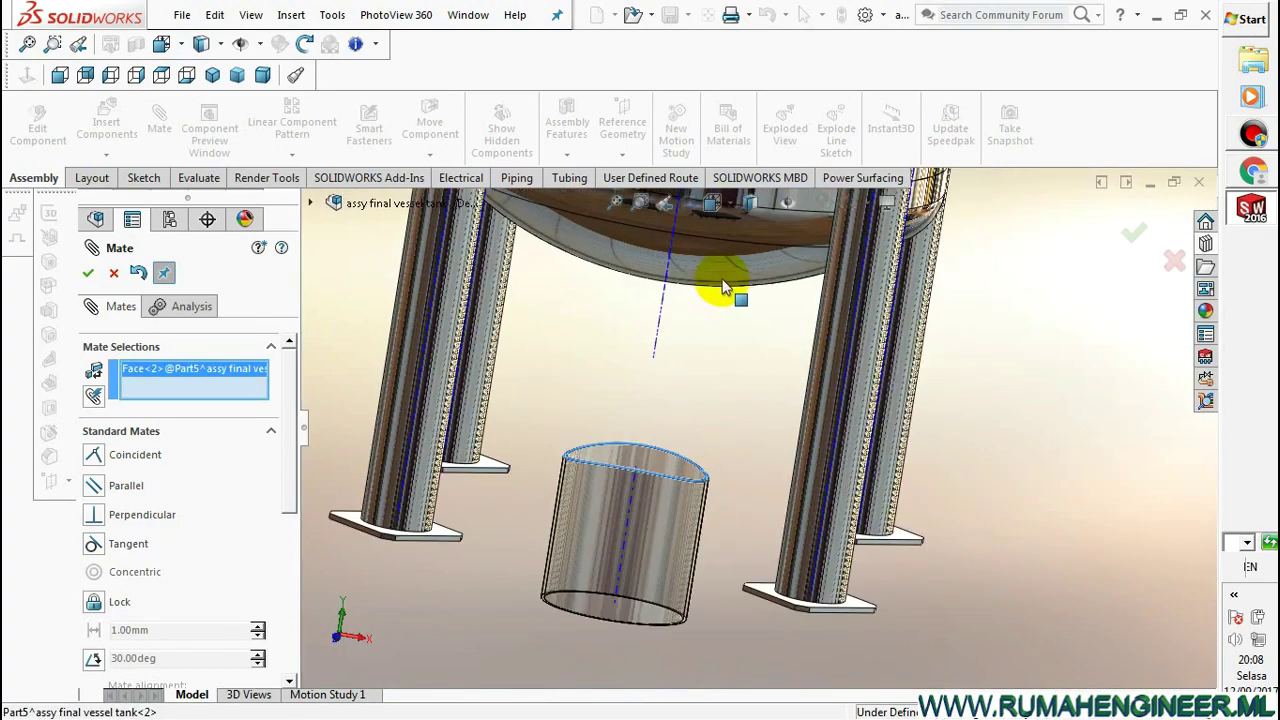
left_click(724, 287)
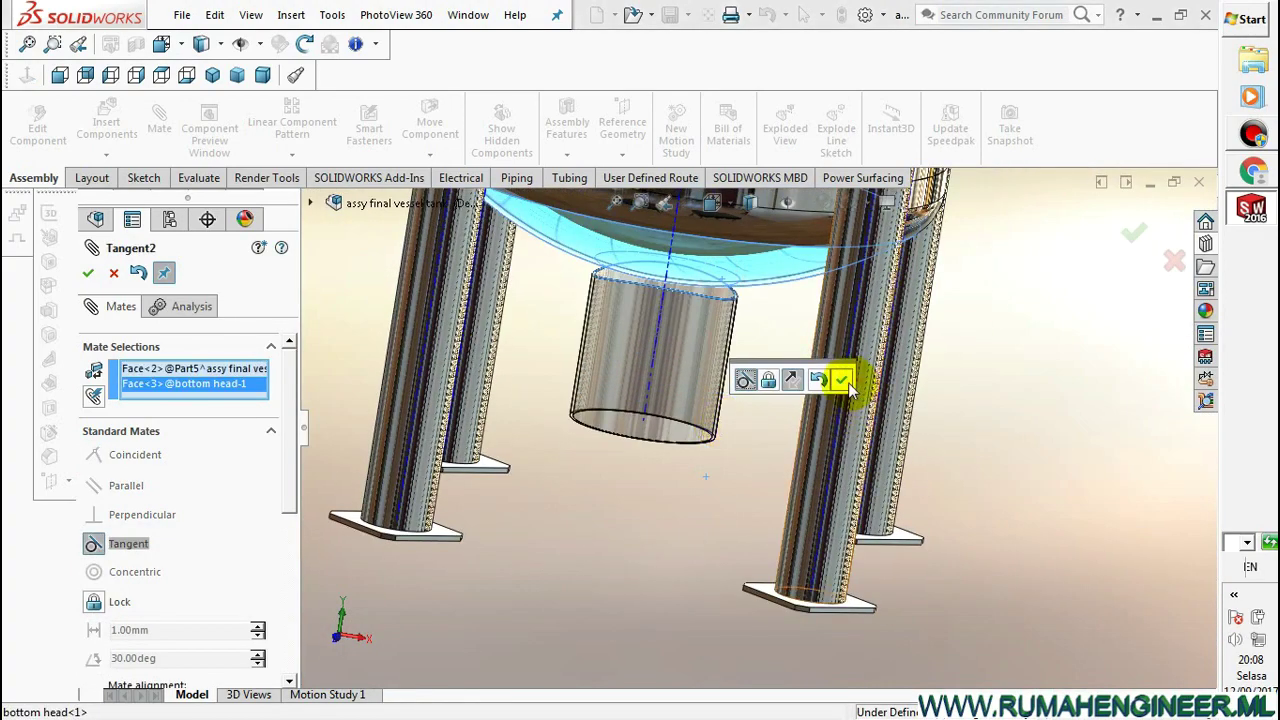
left_click(848, 382)
middle_click_drag(812, 397, 773, 320)
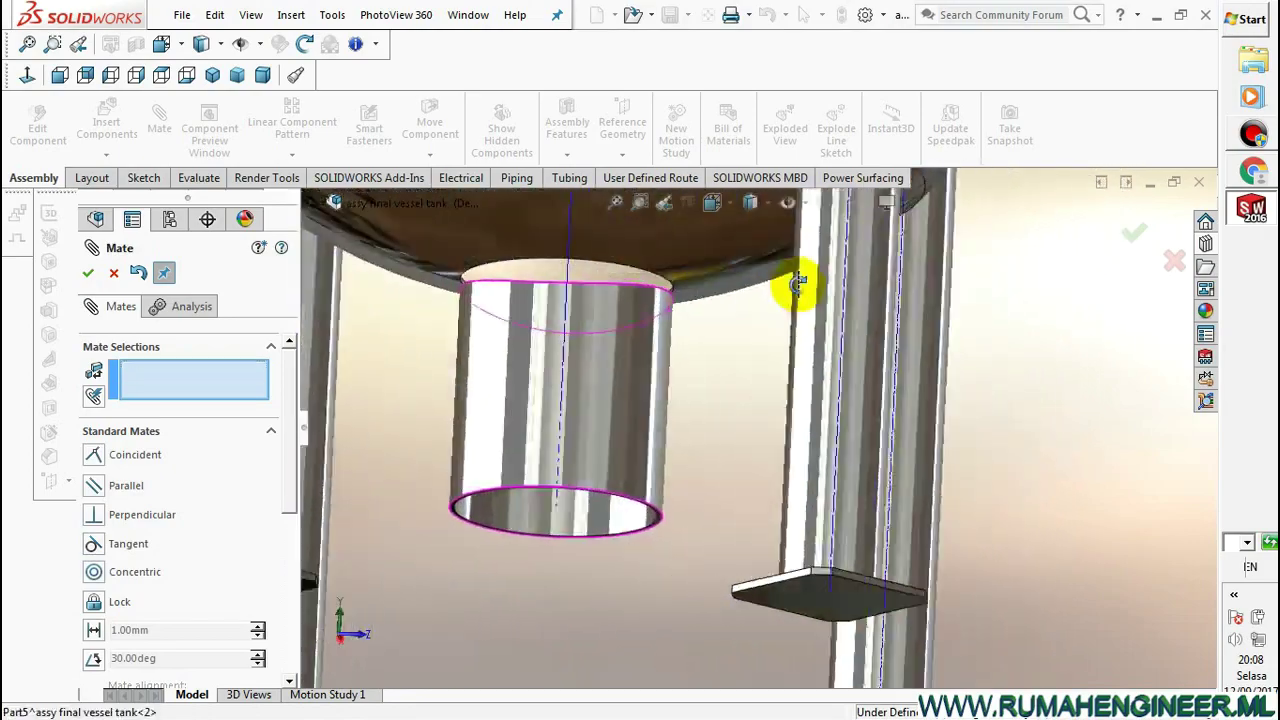
scroll(709, 343, "up", 2)
scroll(703, 349, "up", 2)
scroll(689, 357, "up", 3)
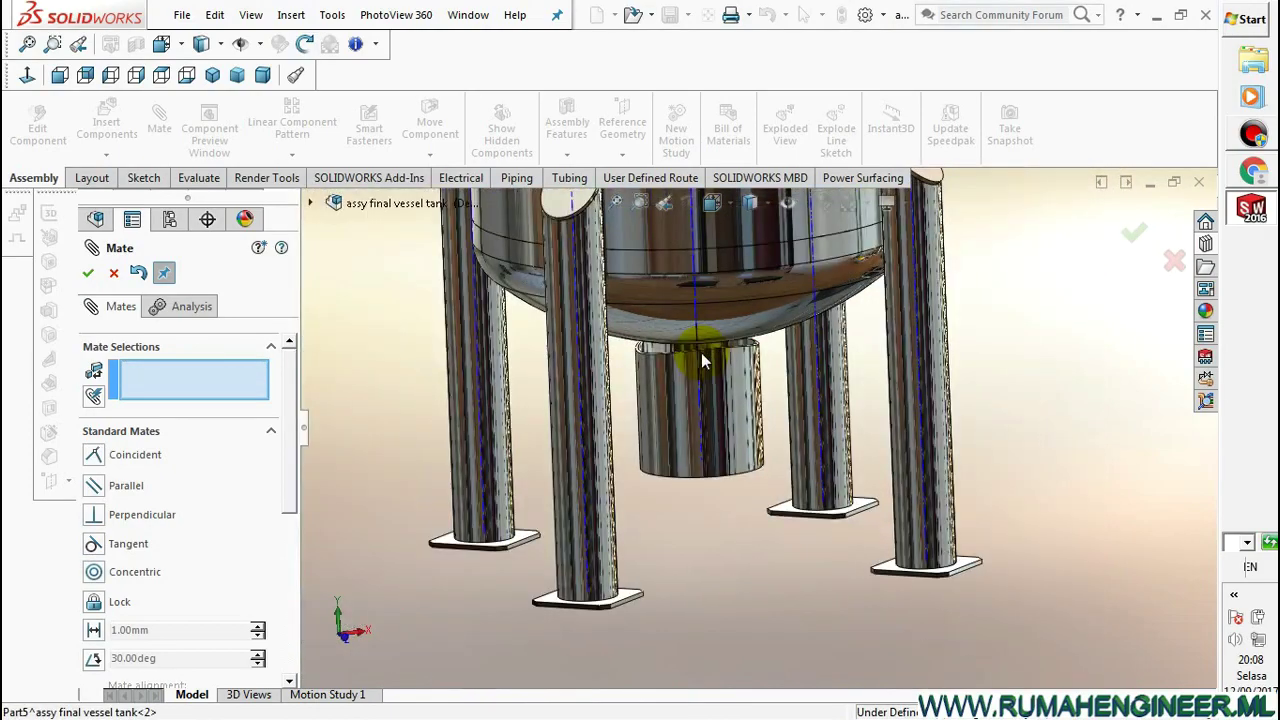
scroll(672, 317, "down", 3)
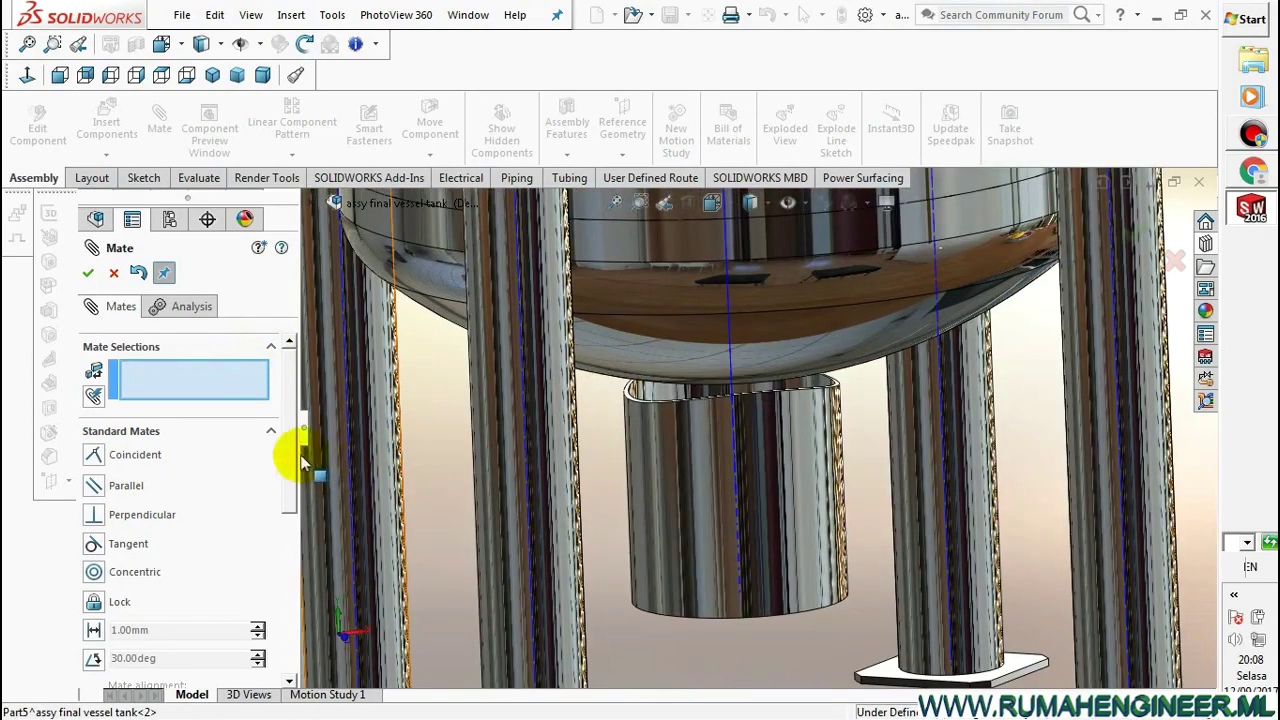
scroll(280, 450, "down", 1)
scroll(284, 520, "down", 2)
scroll(284, 553, "down", 2)
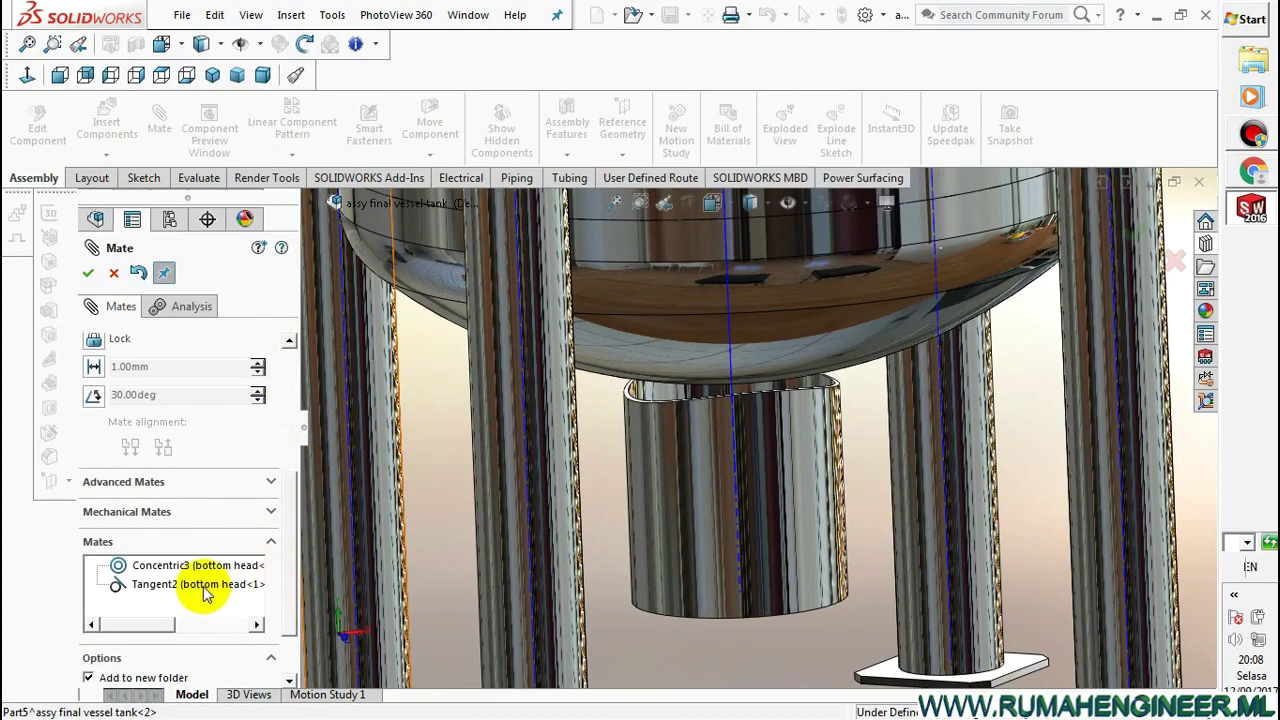
Replace Tangent2 with a flipped Tangent3 mate from the nozzle rim edge to the head
left_click(205, 588)
right_click(215, 586)
left_click(262, 600)
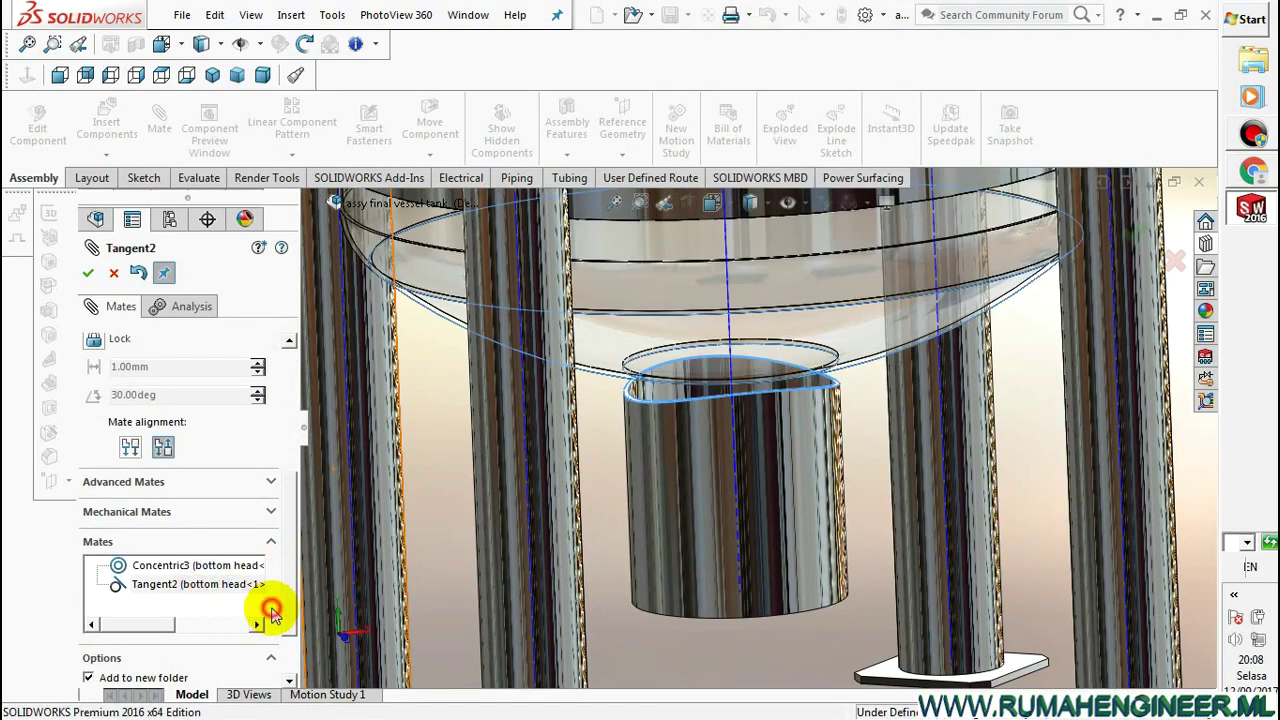
scroll(655, 400, "down", 2)
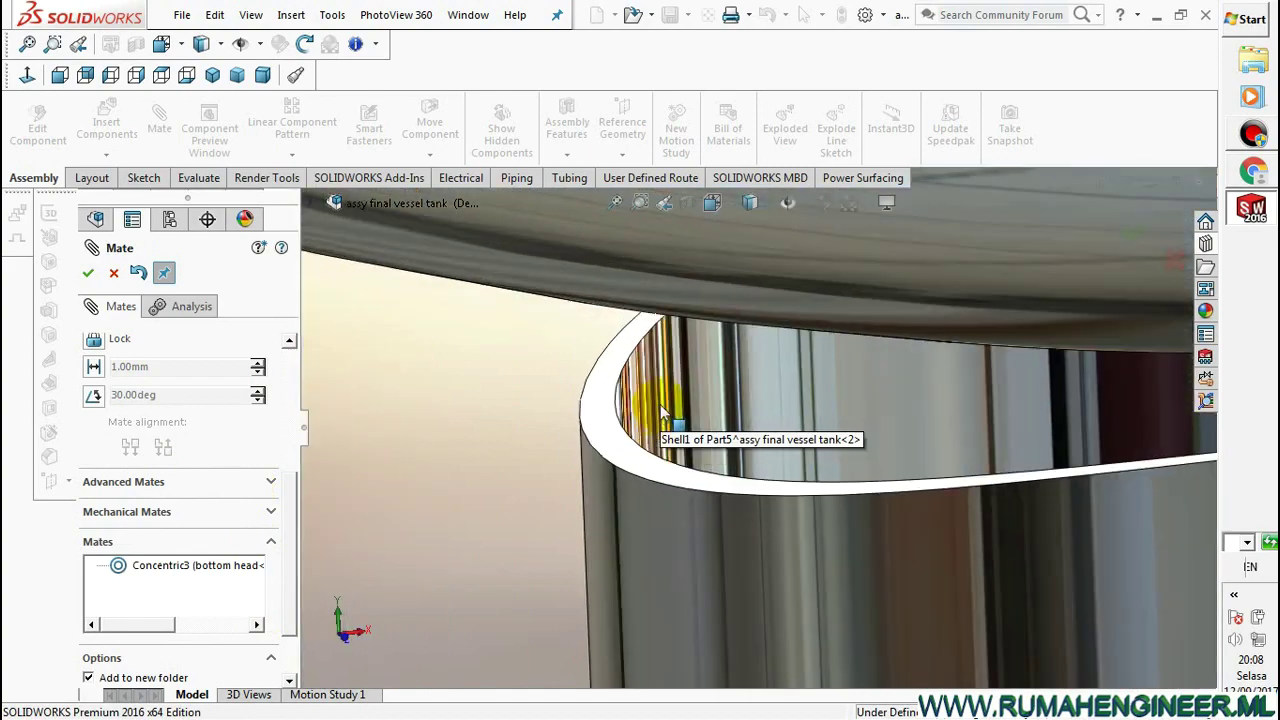
scroll(625, 435, "down", 2)
scroll(612, 440, "up", 2)
middle_click_drag(608, 434, 728, 333)
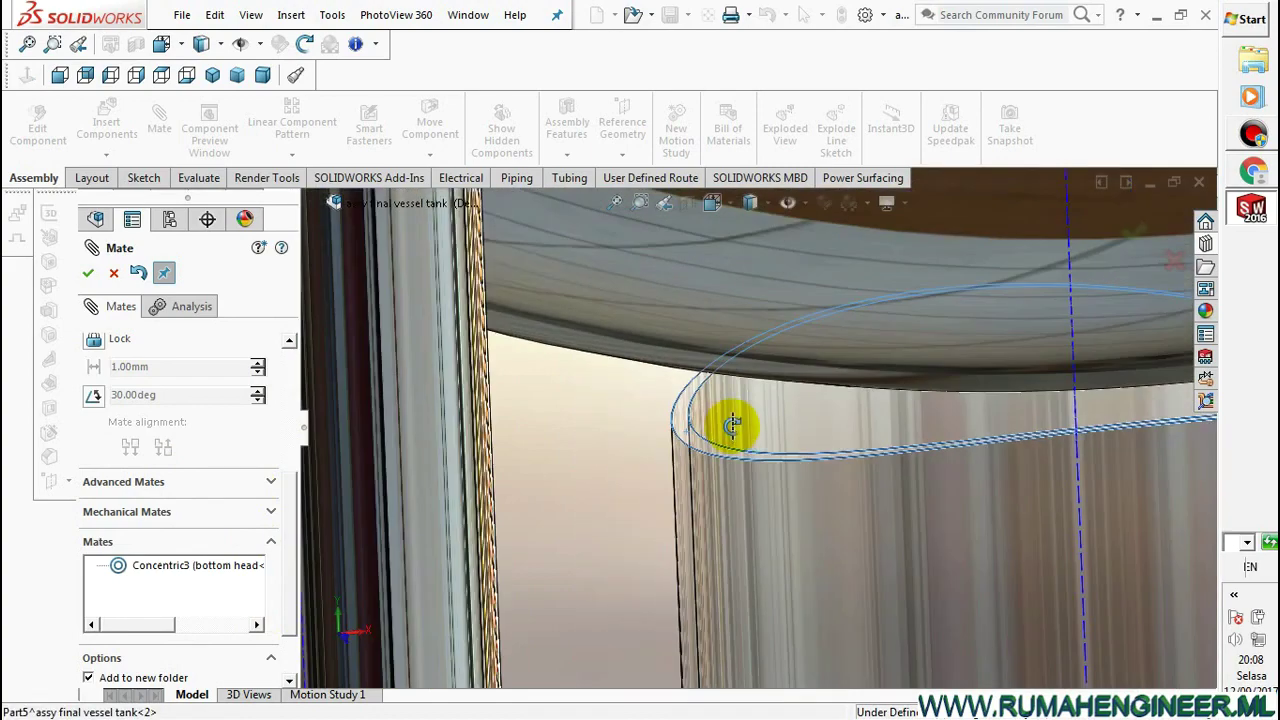
scroll(700, 335, "down", 2)
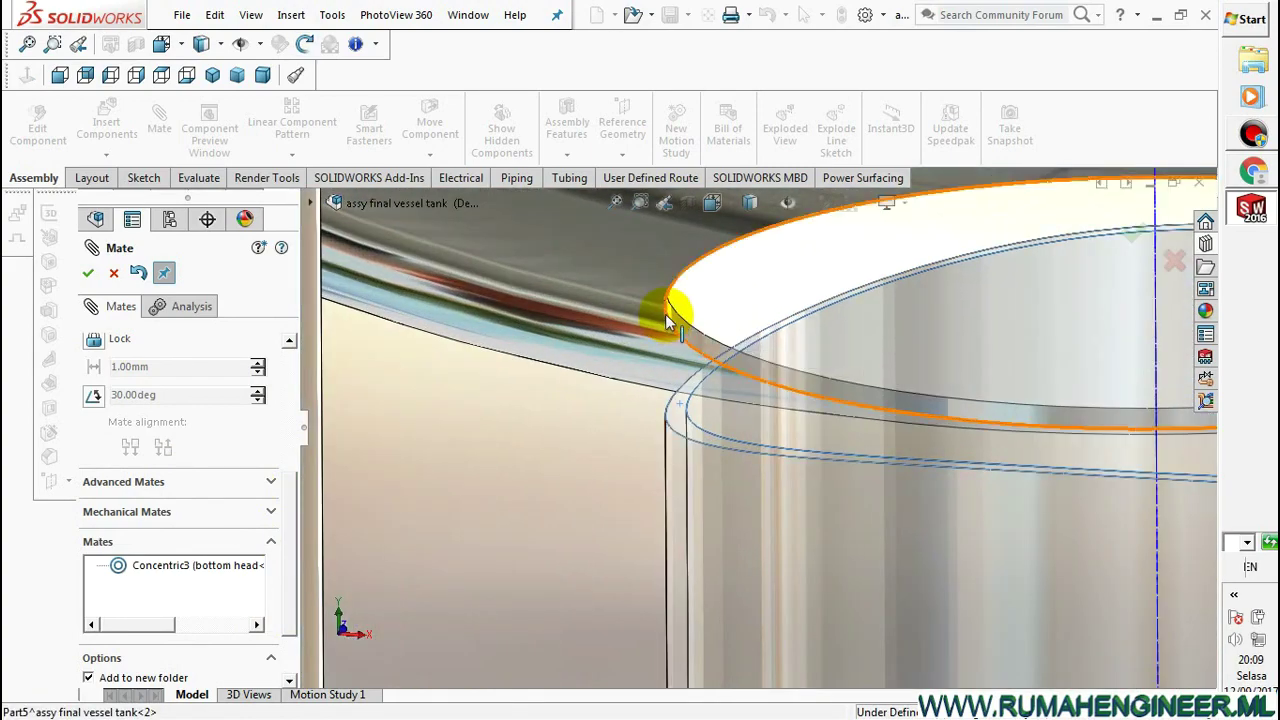
left_click(668, 318)
left_click(743, 300)
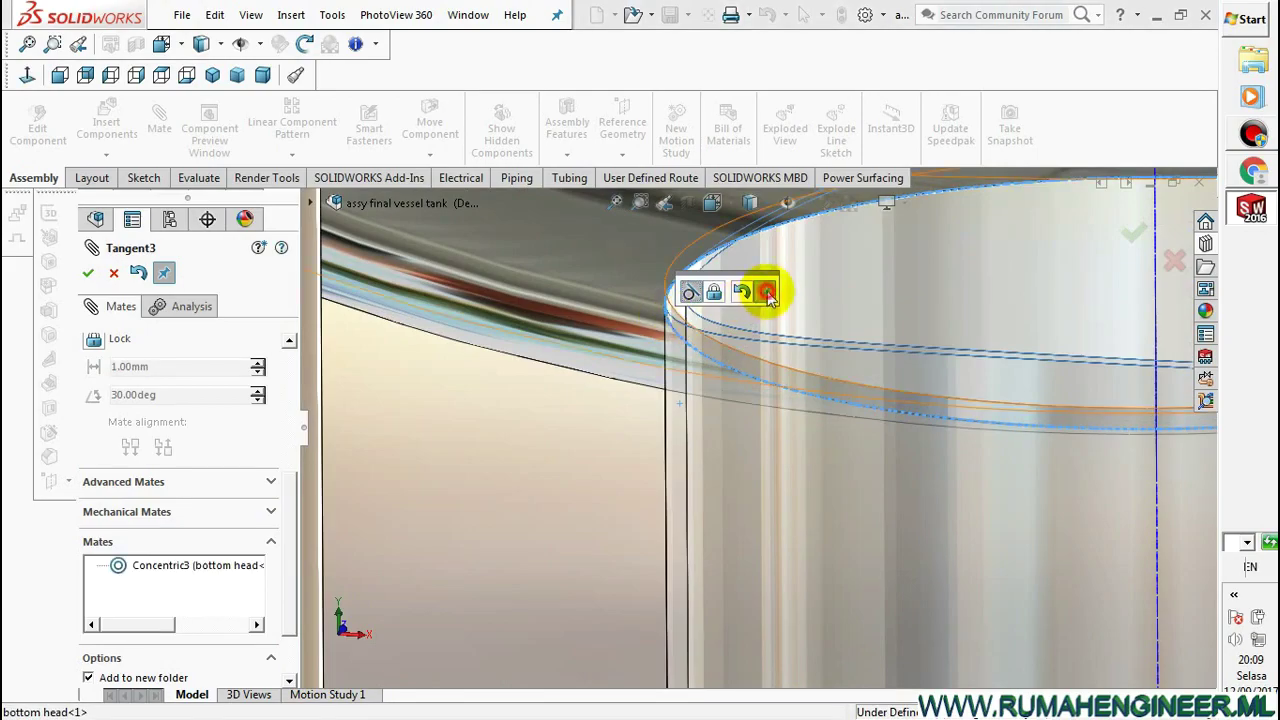
left_click(766, 292)
mouse_move(719, 366)
middle_mouse_down()
mouse_move(695, 403)
mouse_move(743, 366)
mouse_move(814, 423)
mouse_move(790, 410)
middle_mouse_up()
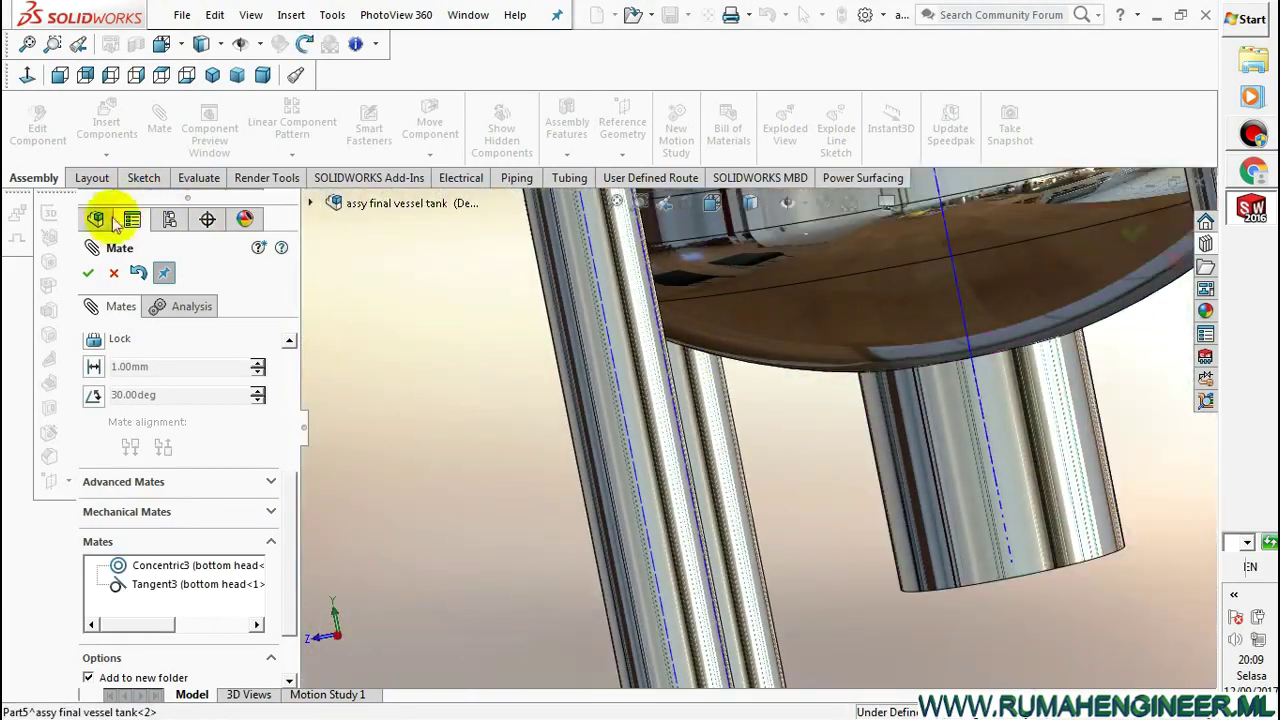
left_click(89, 278)
mouse_move(371, 371)
middle_mouse_down()
mouse_move(900, 400)
mouse_move(797, 352)
middle_mouse_up()
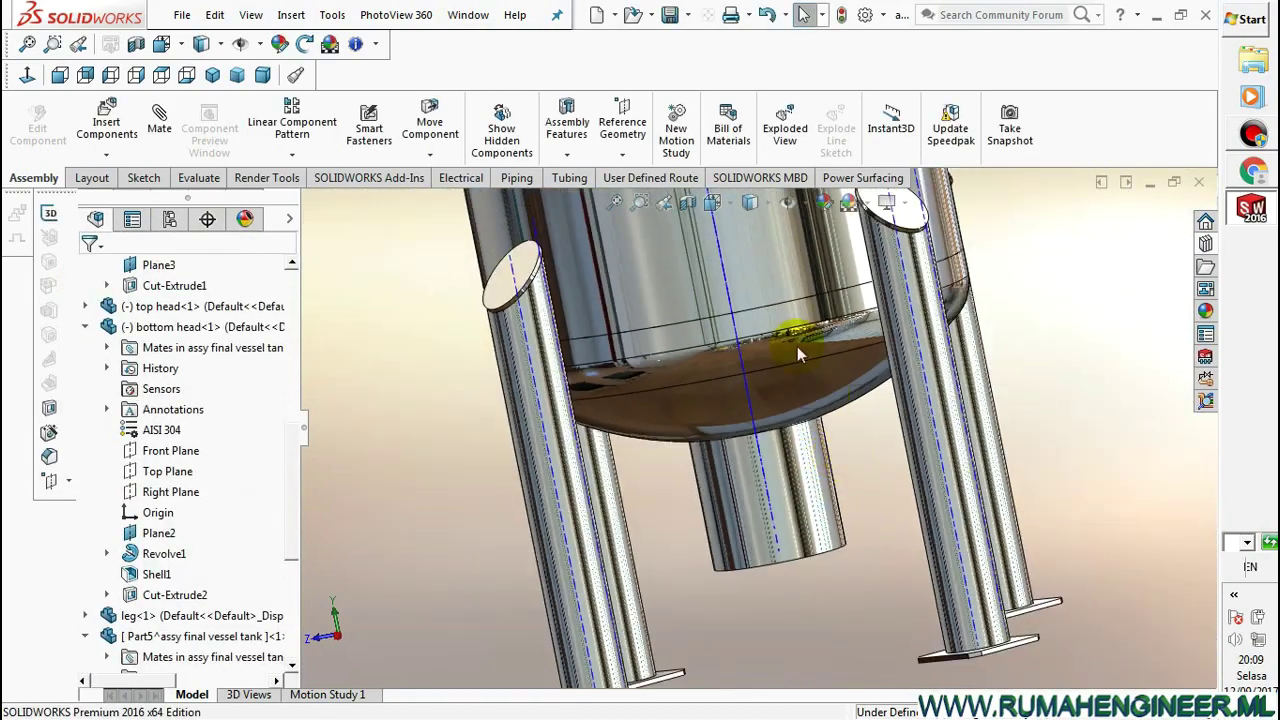
Switch to the front view and save the assembly with all modified parts
left_click(750, 202)
left_click(814, 279)
left_click(980, 452)
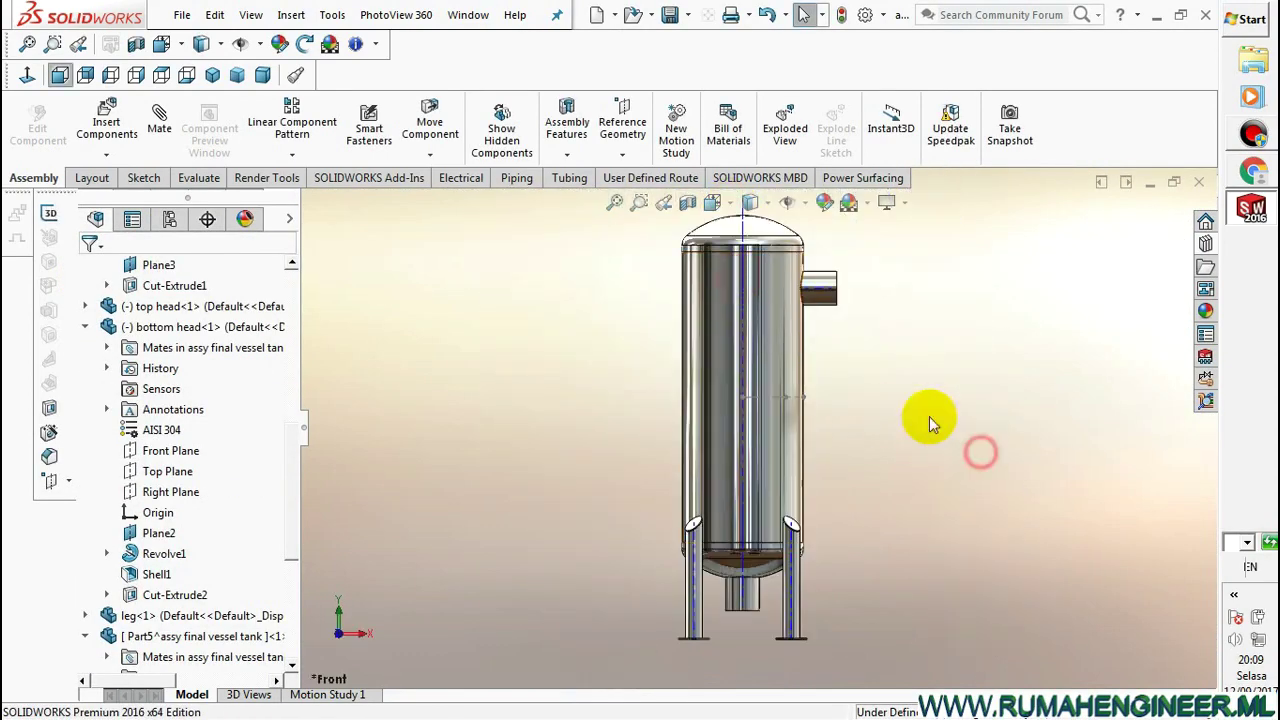
left_click(670, 14)
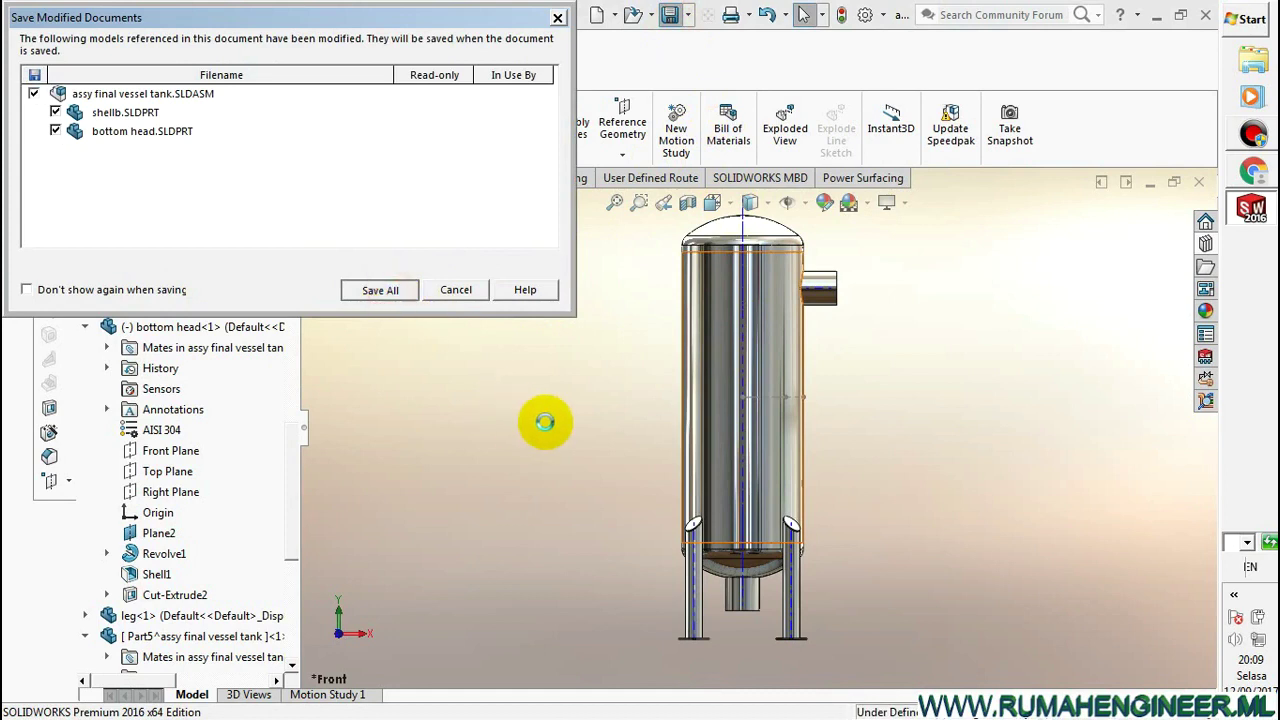
key("Return")
Hide the temporary axes and show the vessel in a tilted trimetric view
left_click(726, 202)
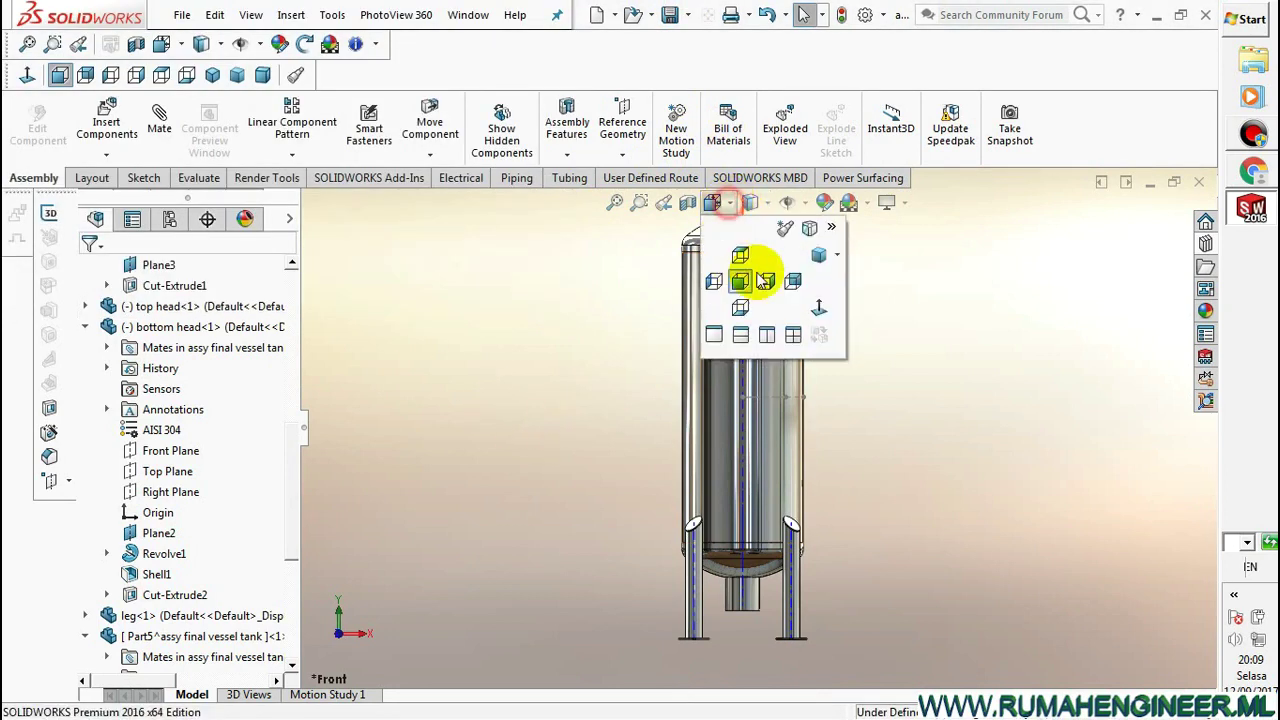
left_click(820, 255)
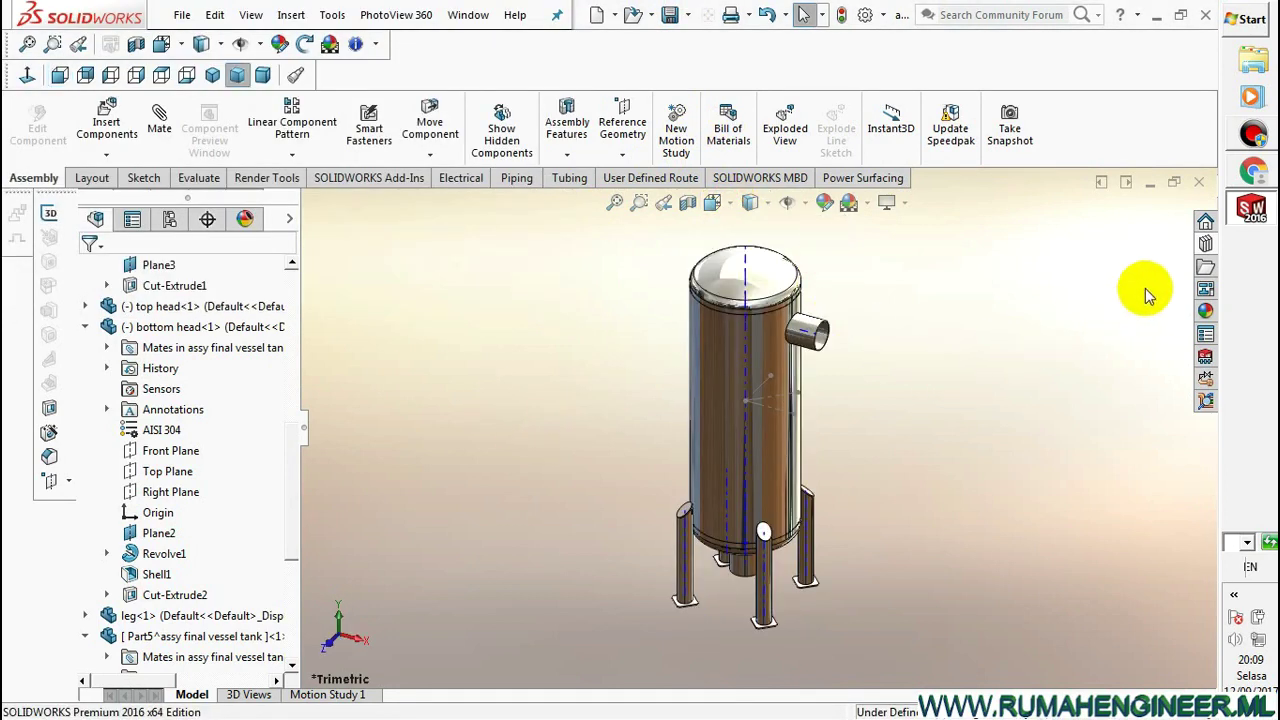
left_click(810, 208)
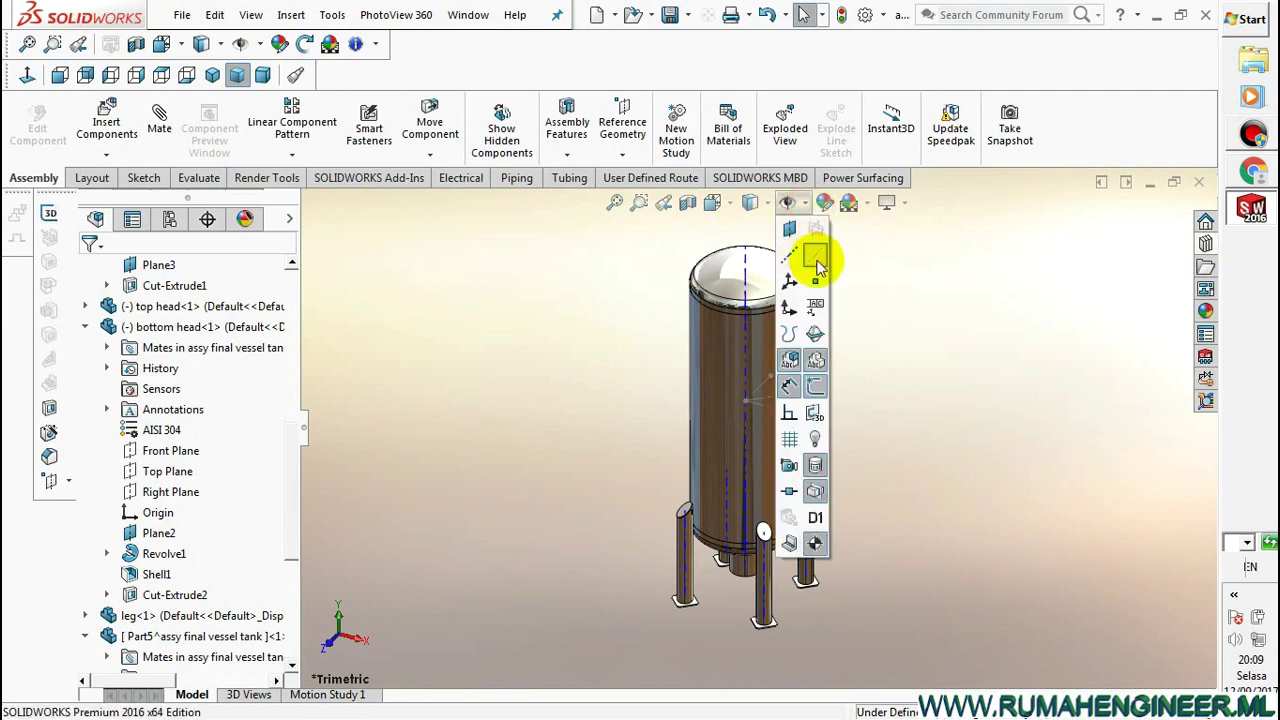
left_click(812, 255)
mouse_move(815, 570)
middle_mouse_down()
mouse_move(826, 523)
mouse_move(729, 543)
mouse_move(793, 512)
middle_mouse_up()
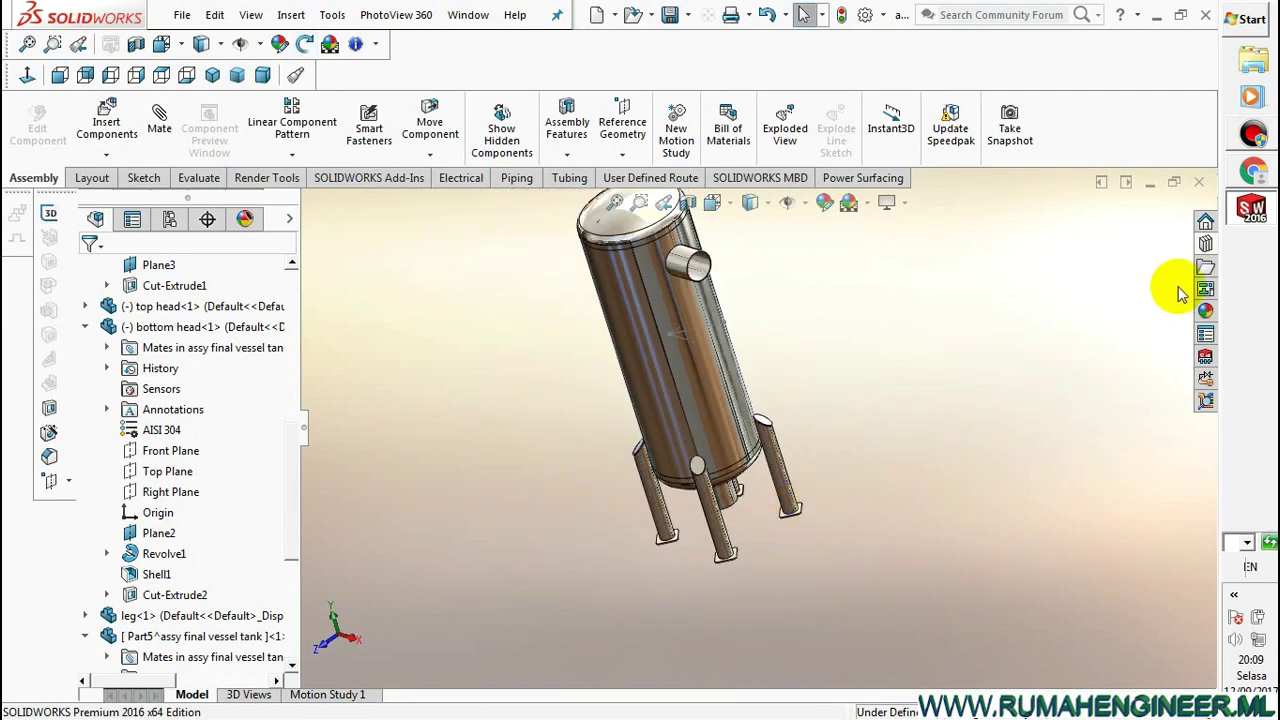
left_click(1205, 243)
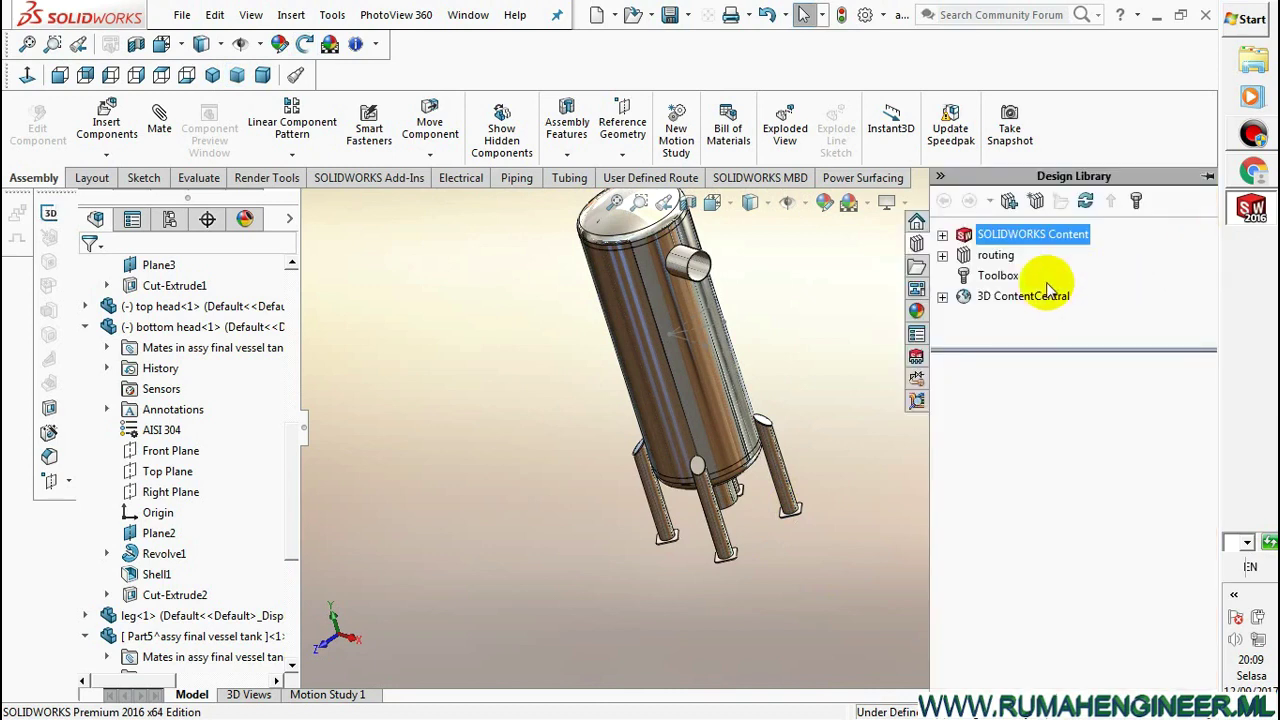
Drop a Slip On Flange 150-NPS6 from the routing piping flanges library onto the side nozzle
double_click(983, 256)
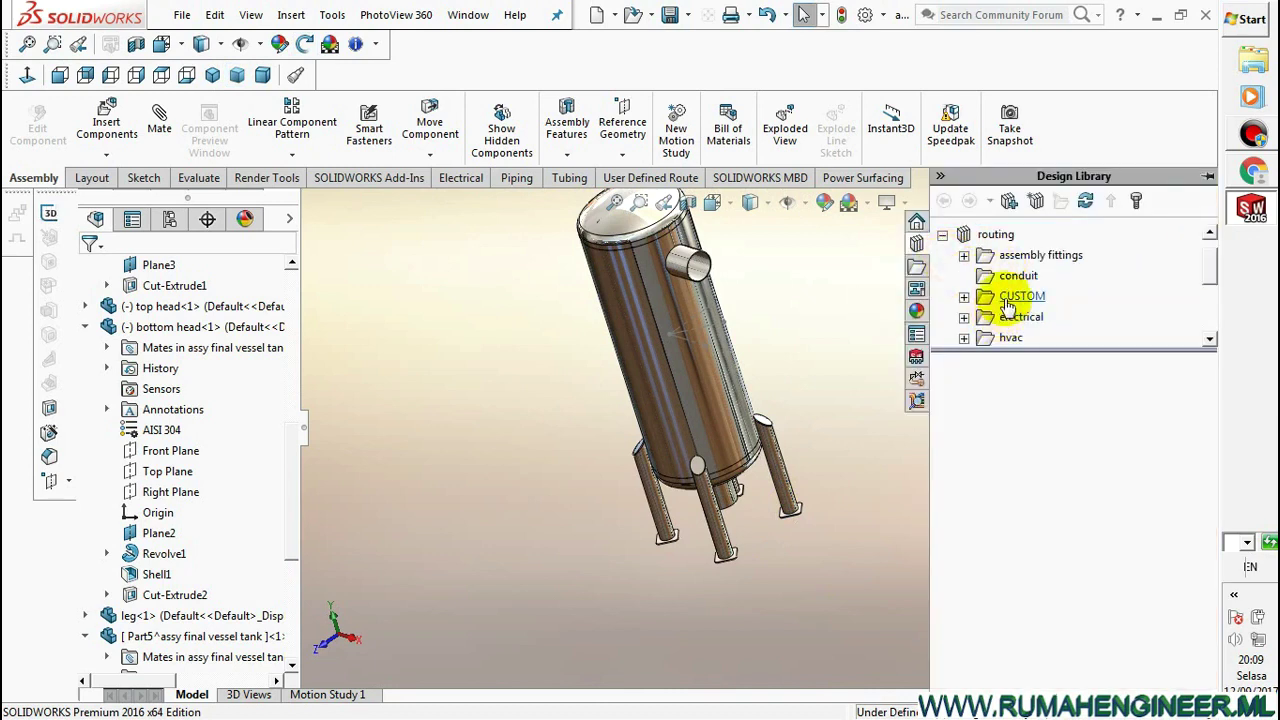
scroll(977, 285, "down", 1)
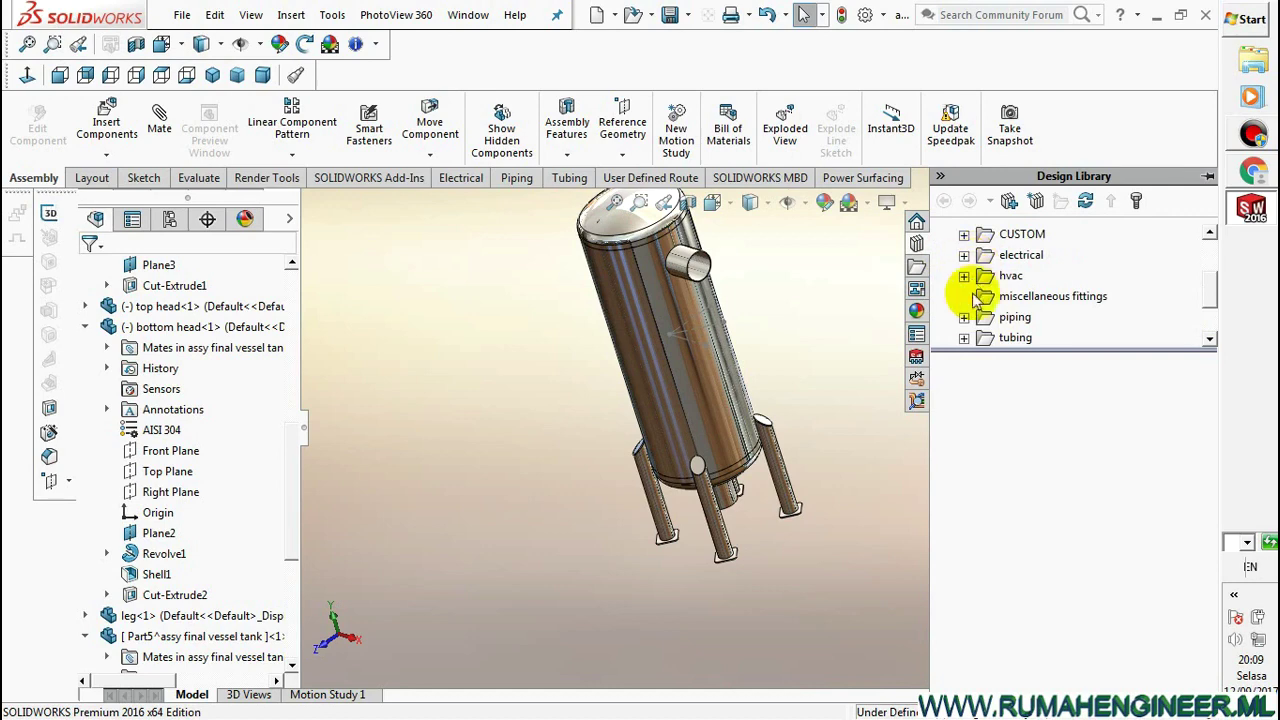
left_click(965, 319)
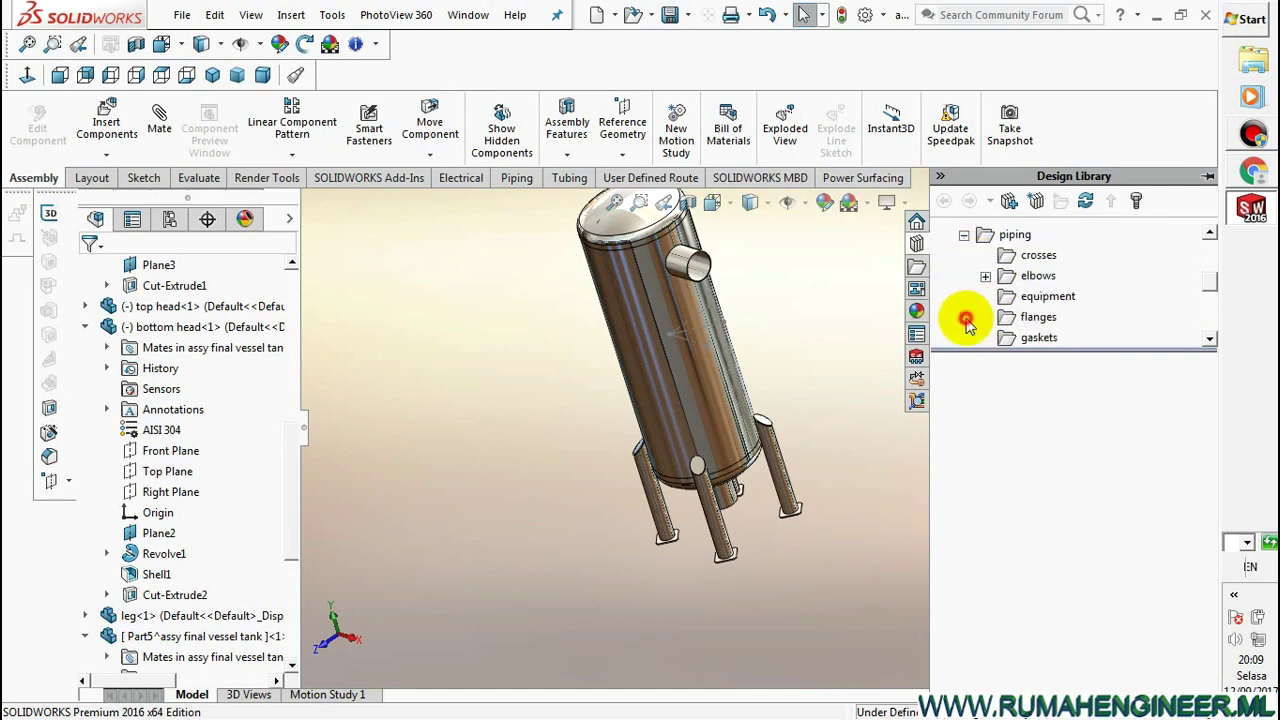
left_click(1030, 318)
left_click_drag(965, 388, 768, 364)
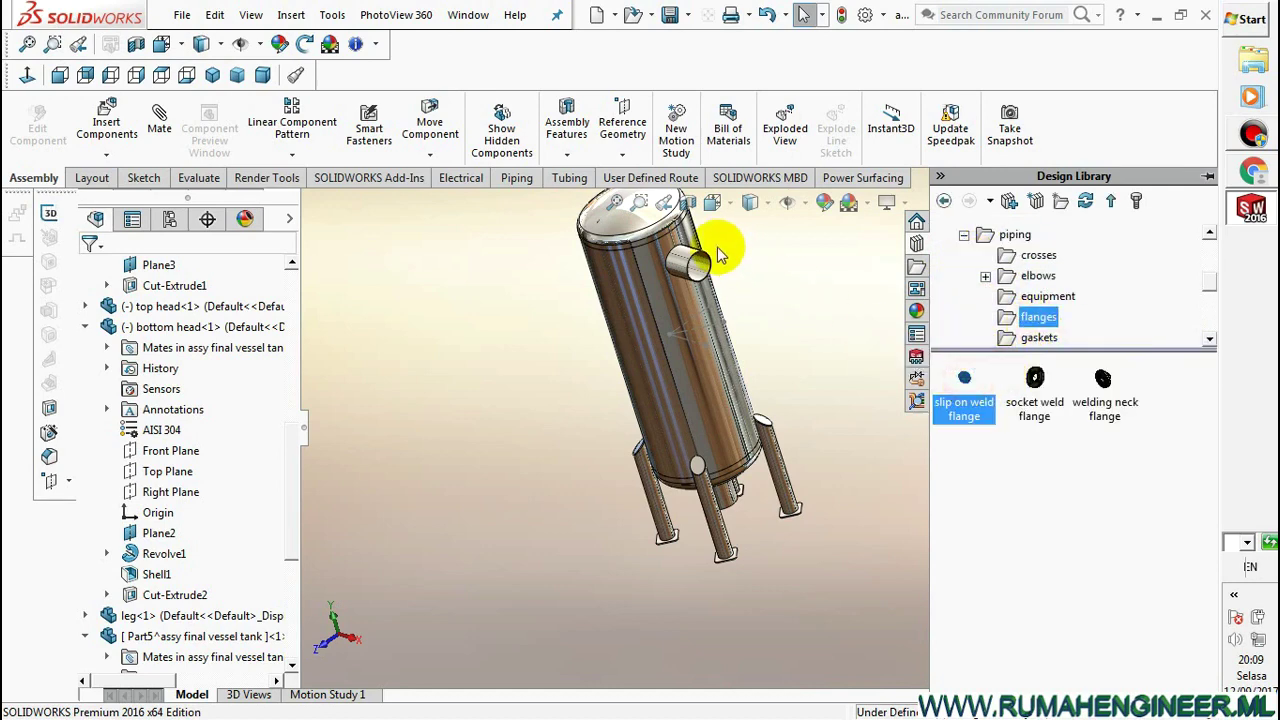
scroll(700, 330, "down", 5)
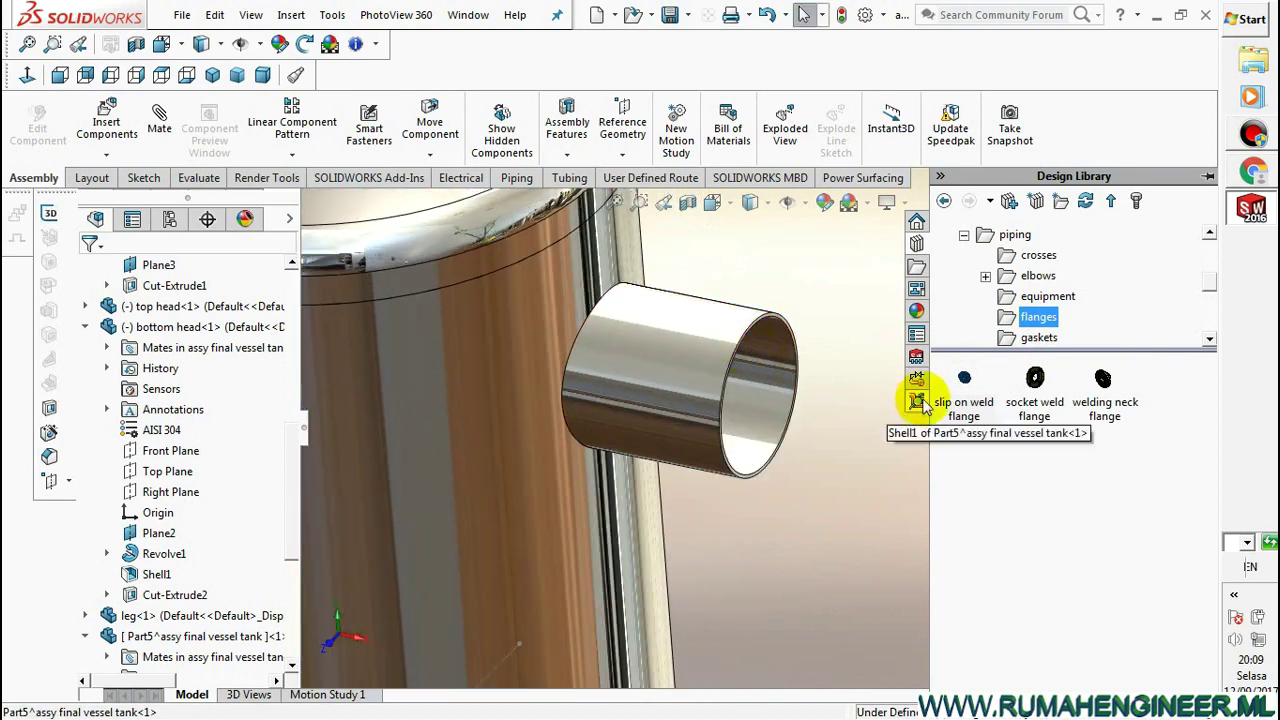
left_click_drag(964, 378, 790, 425)
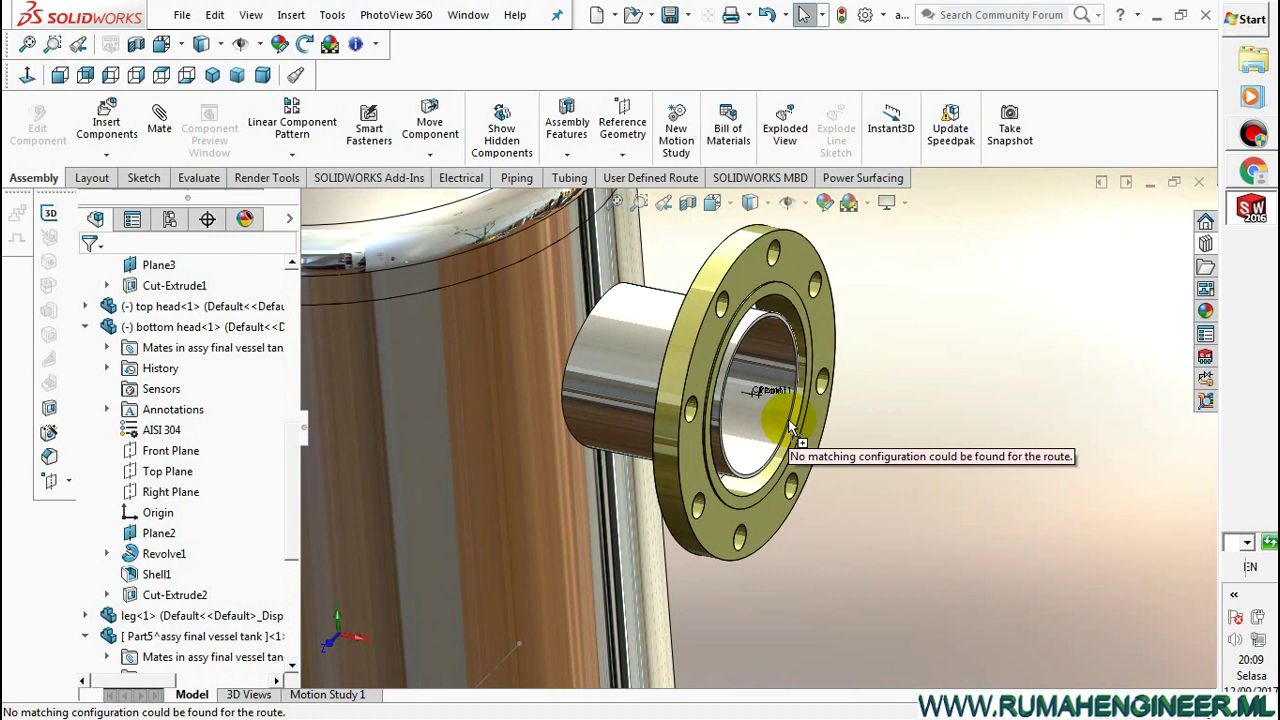
left_click_drag(789, 428, 778, 446)
left_click(598, 418)
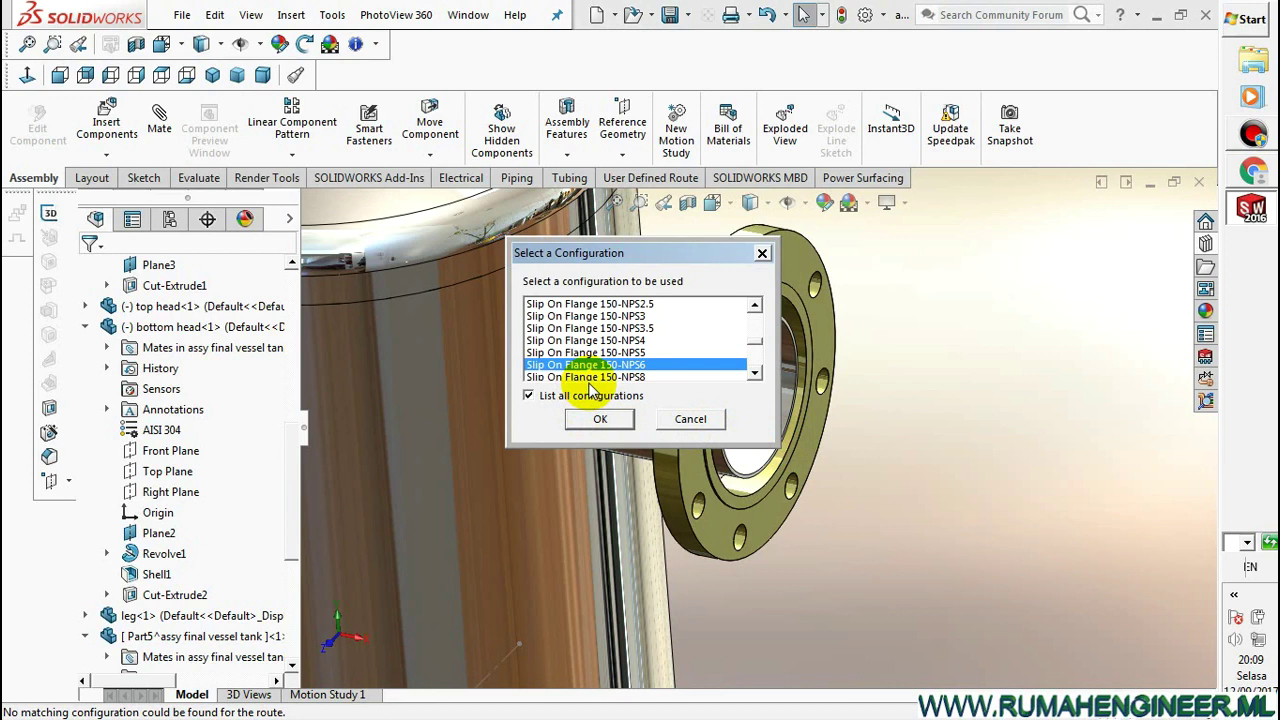
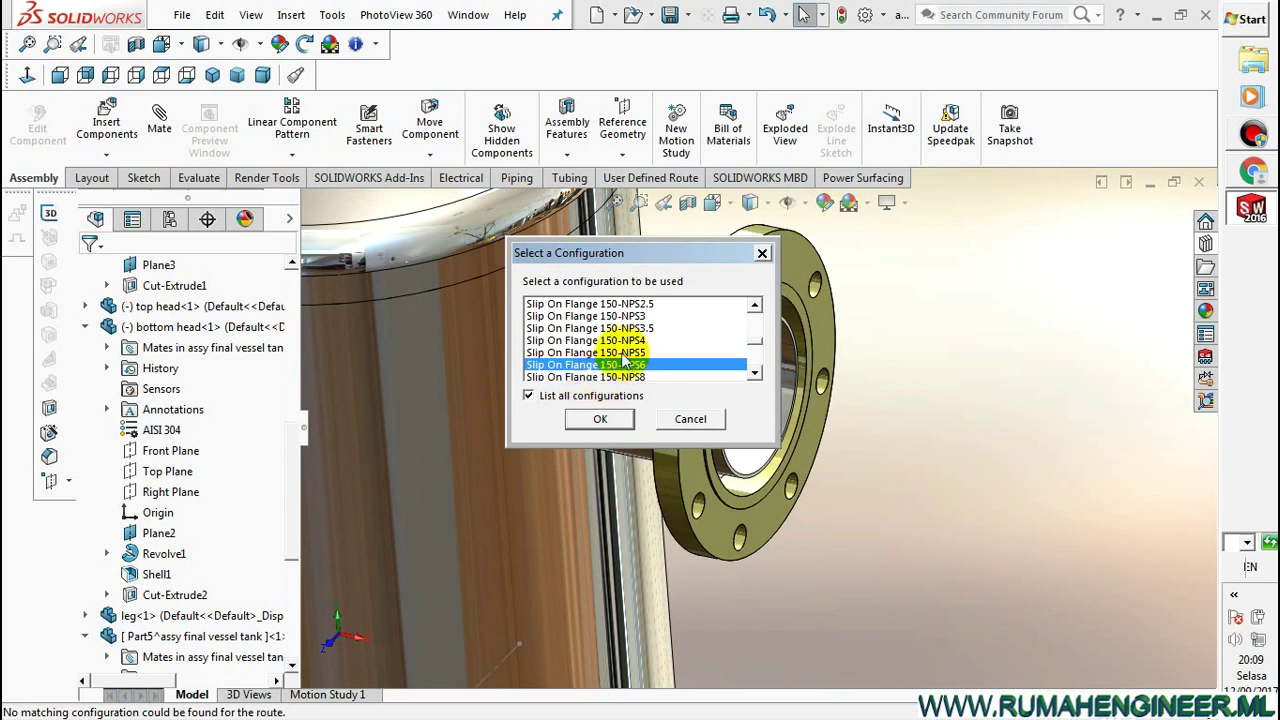
Fit a 150-NPS4 slip-on weld flange to the side nozzle and accept the default route properties
left_click(624, 354)
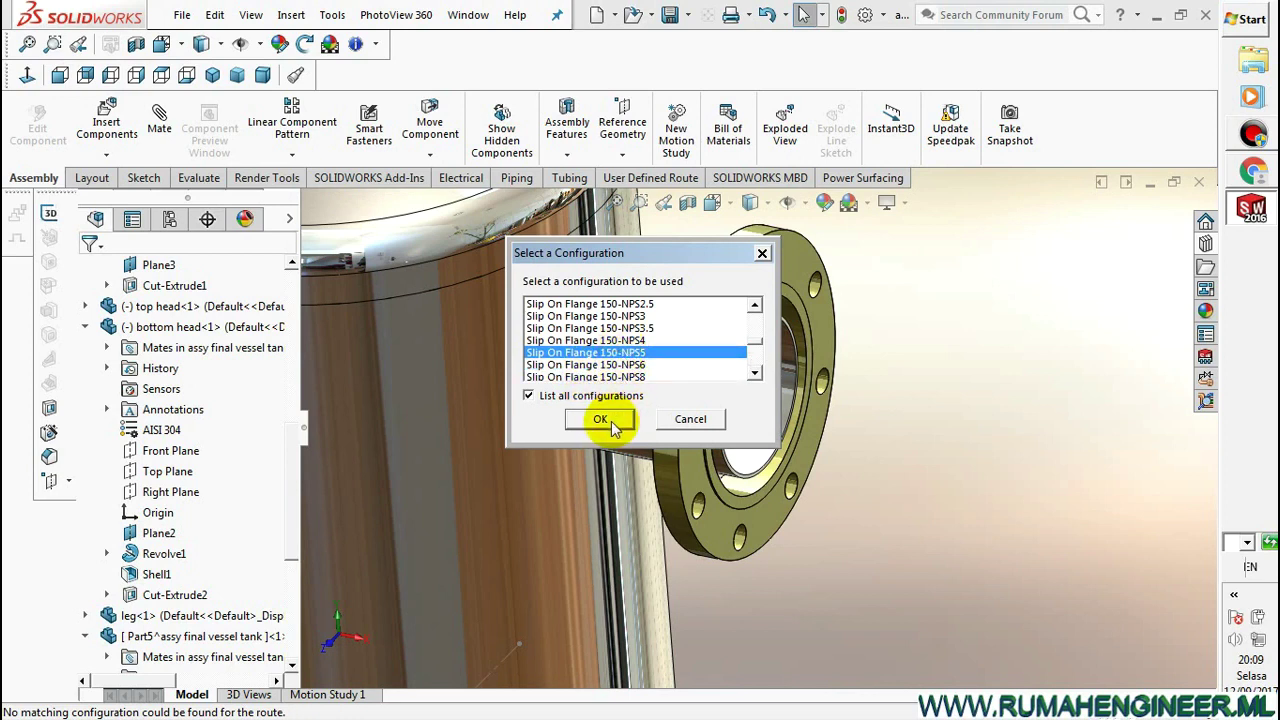
left_click(627, 341)
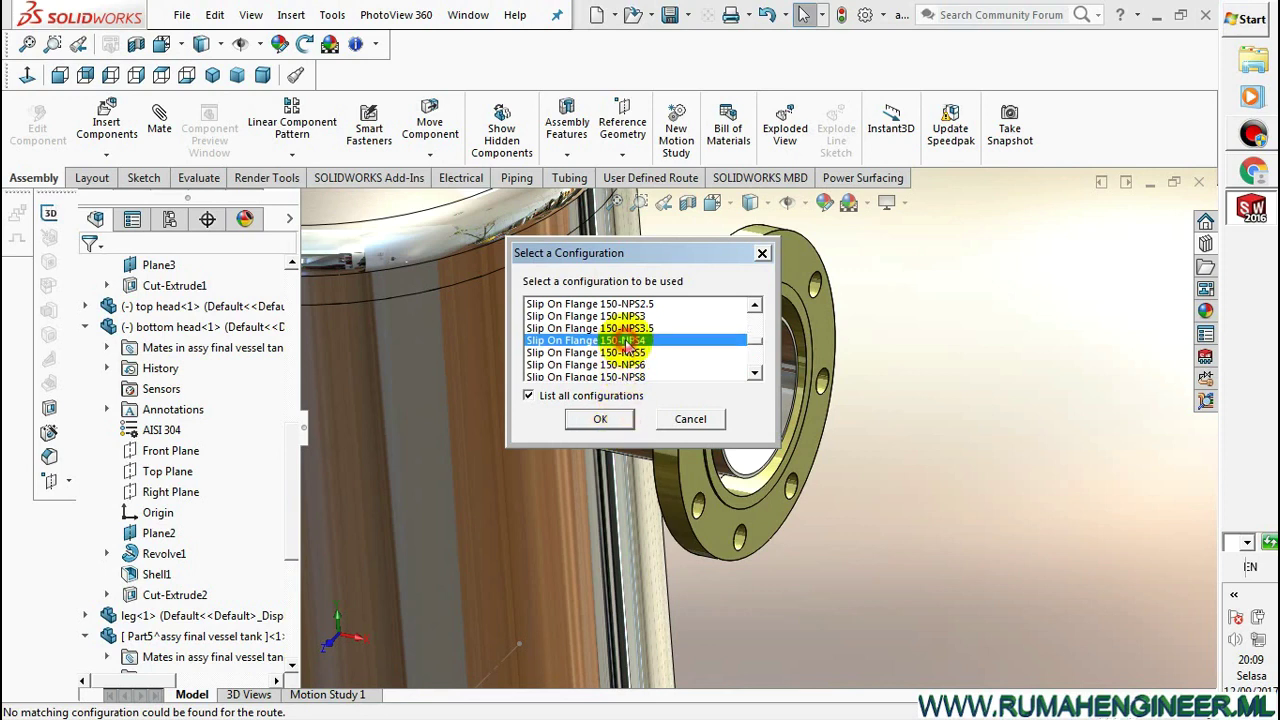
left_click(601, 420)
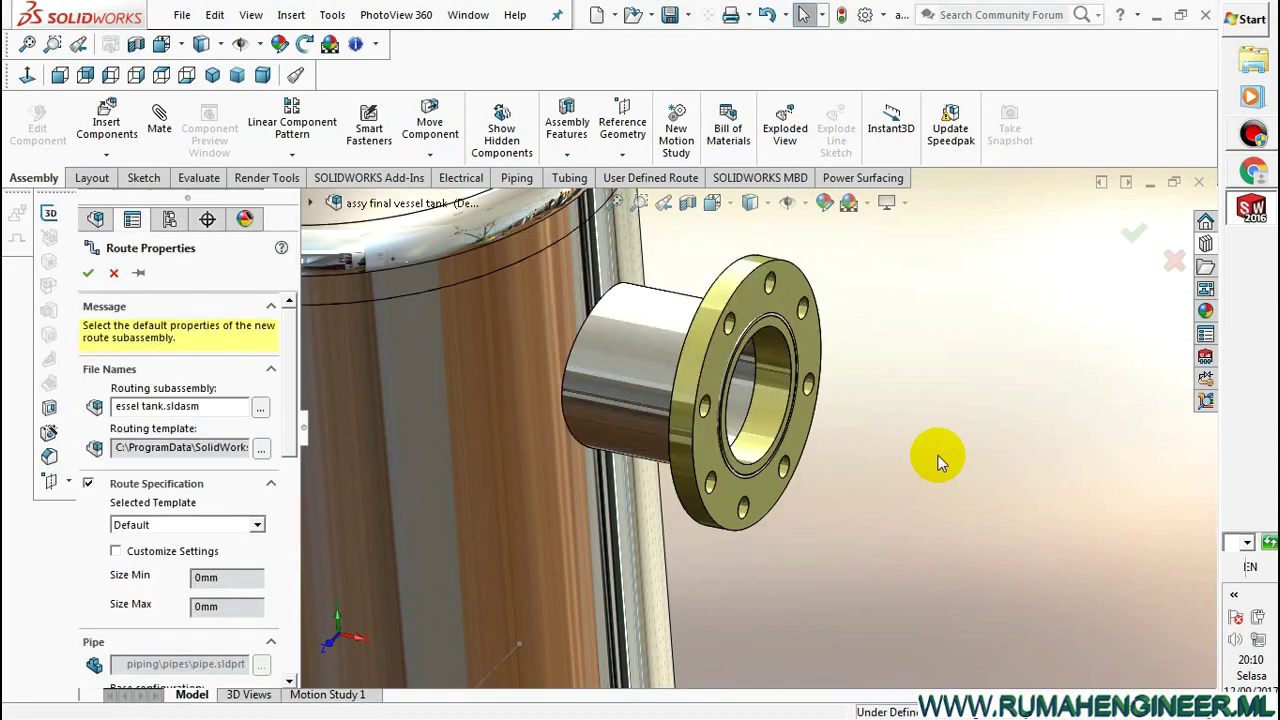
mouse_move(858, 430)
middle_mouse_down()
mouse_move(913, 378)
mouse_move(837, 374)
mouse_move(851, 374)
middle_mouse_up()
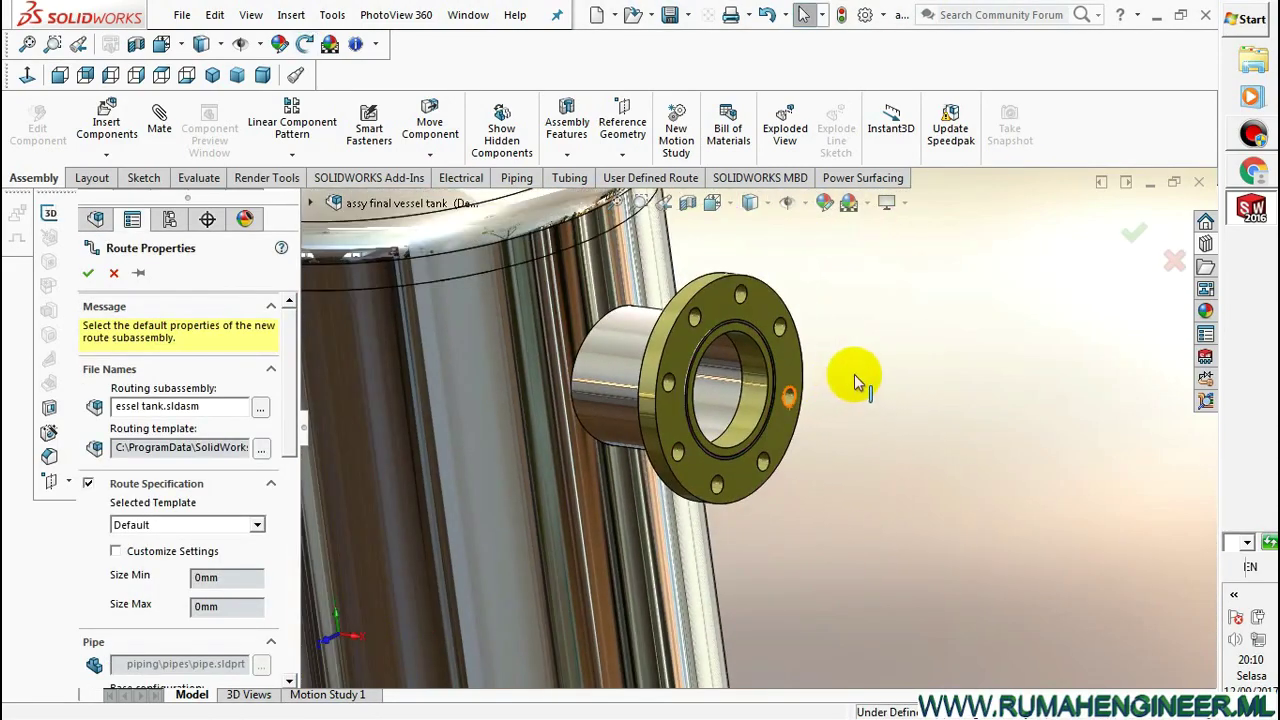
left_click(114, 272)
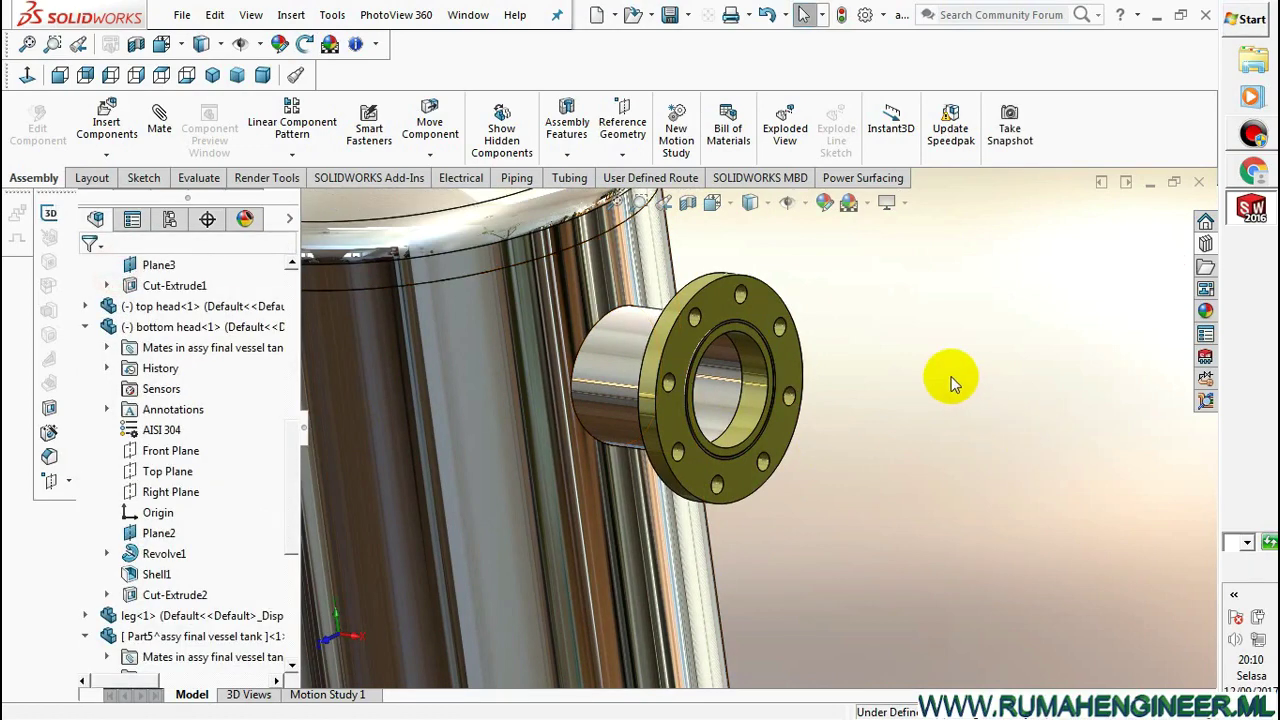
scroll(834, 387, "down", 2)
left_click(748, 340)
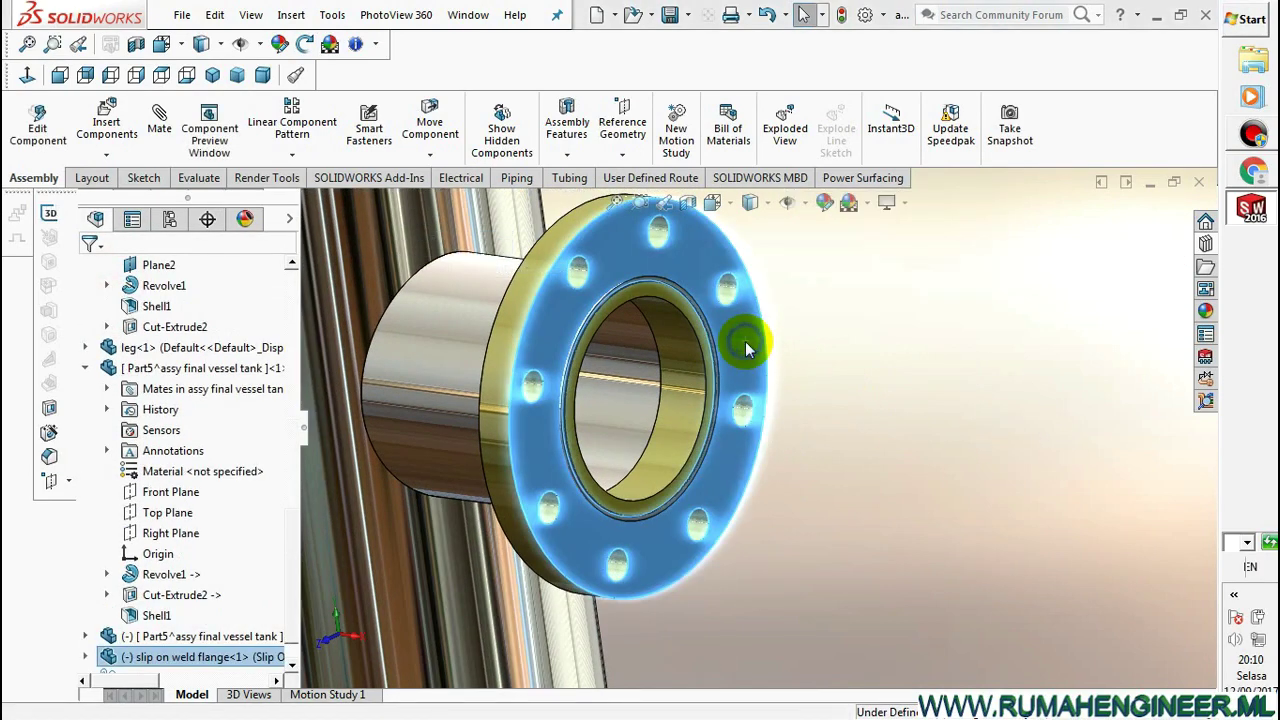
Reconfigure the side-nozzle flange to Slip On Flange 150-NPS5 with Configure Component
right_click(747, 348)
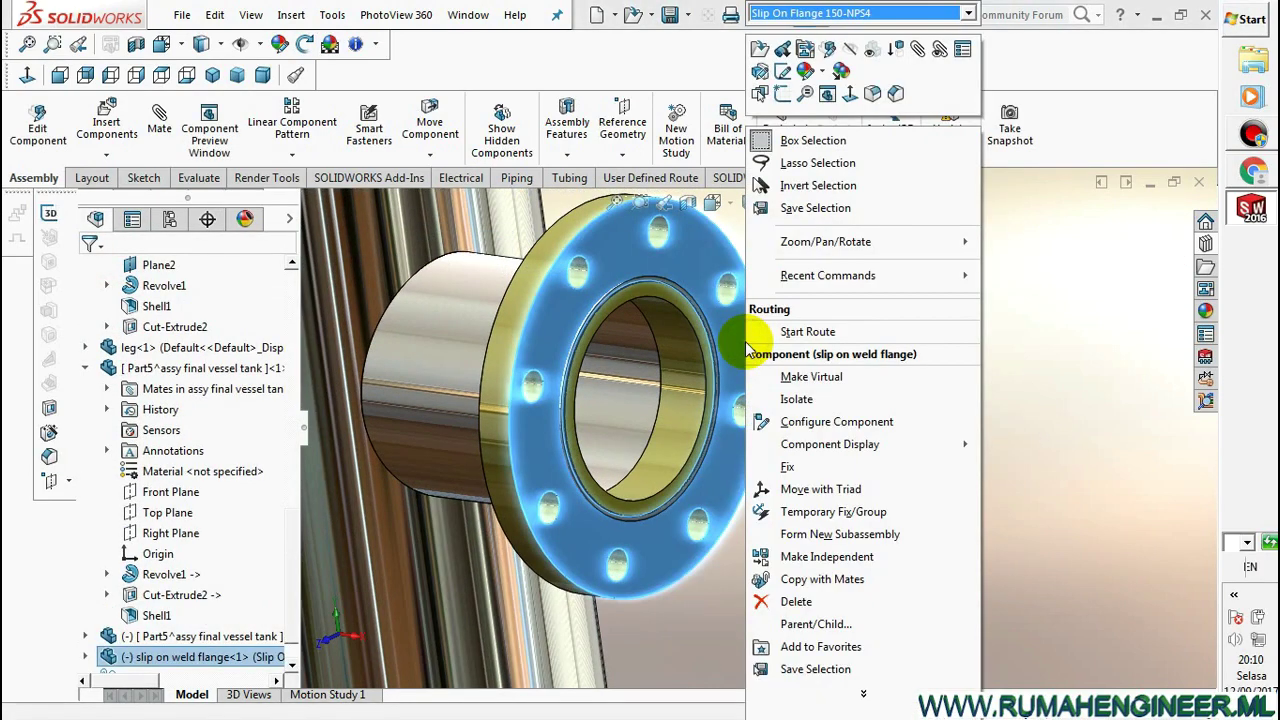
left_click(831, 422)
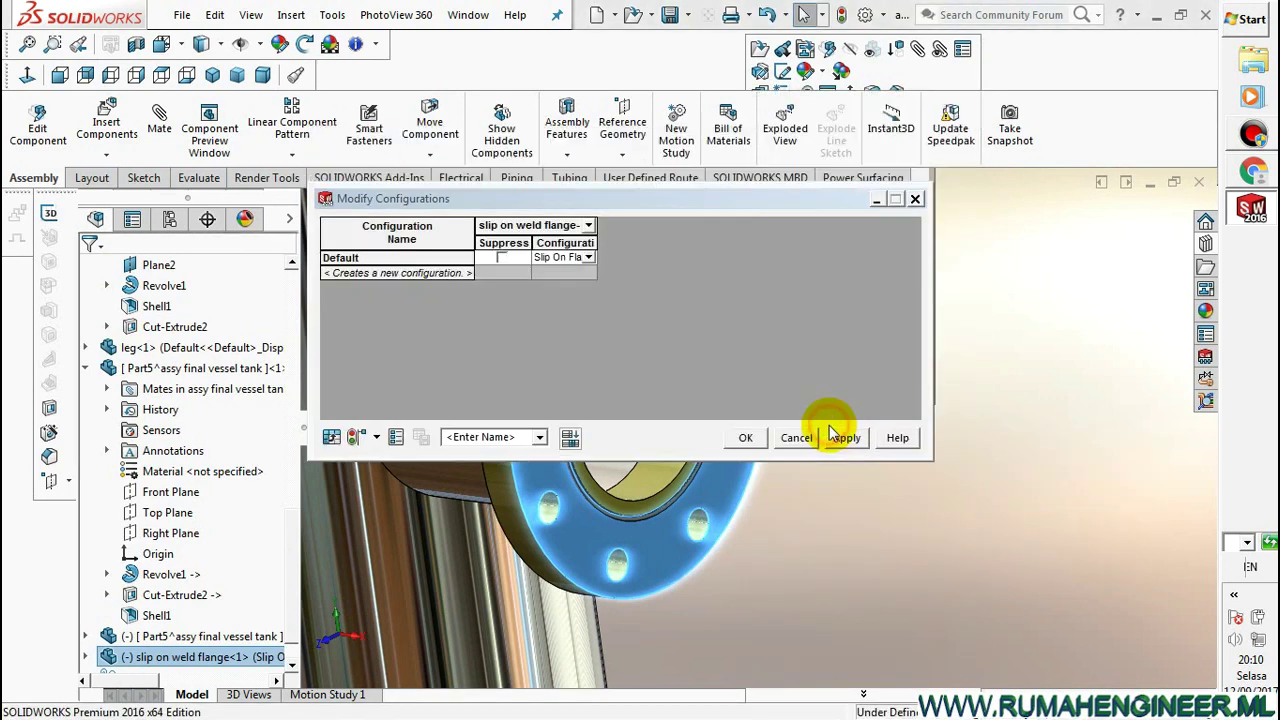
left_click(730, 396)
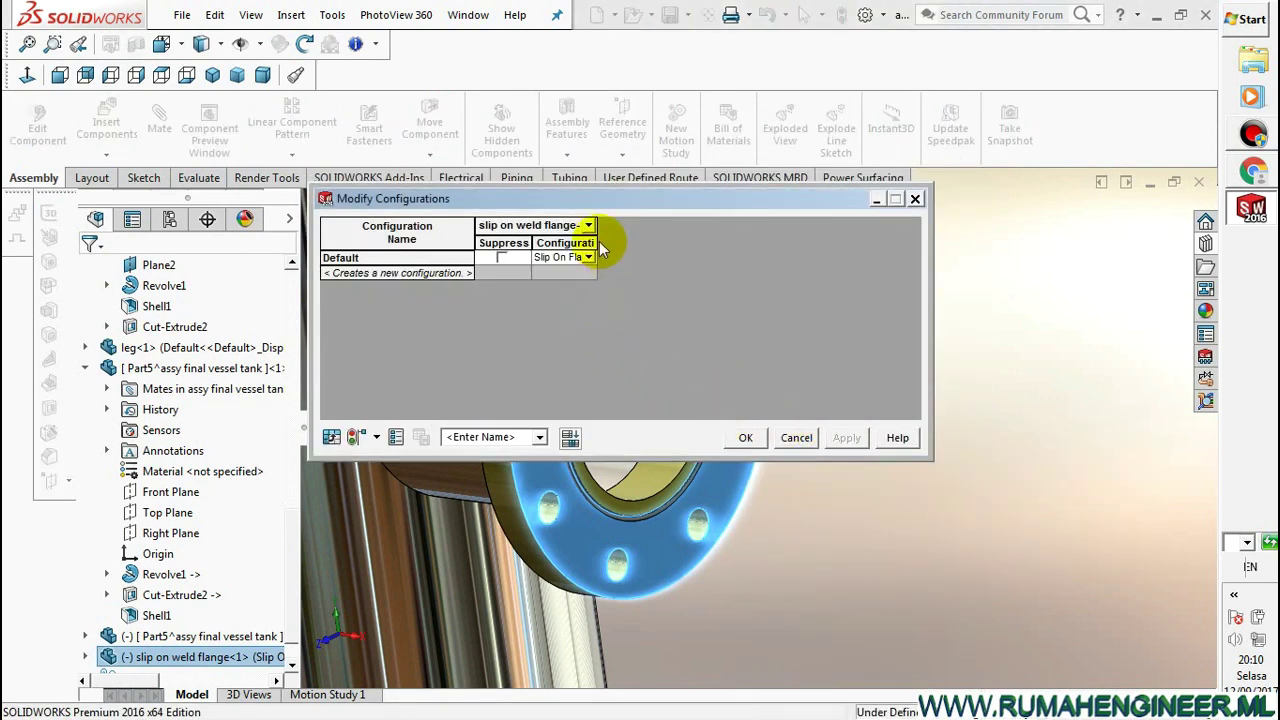
left_click_drag(596, 229, 722, 229)
left_click(719, 257)
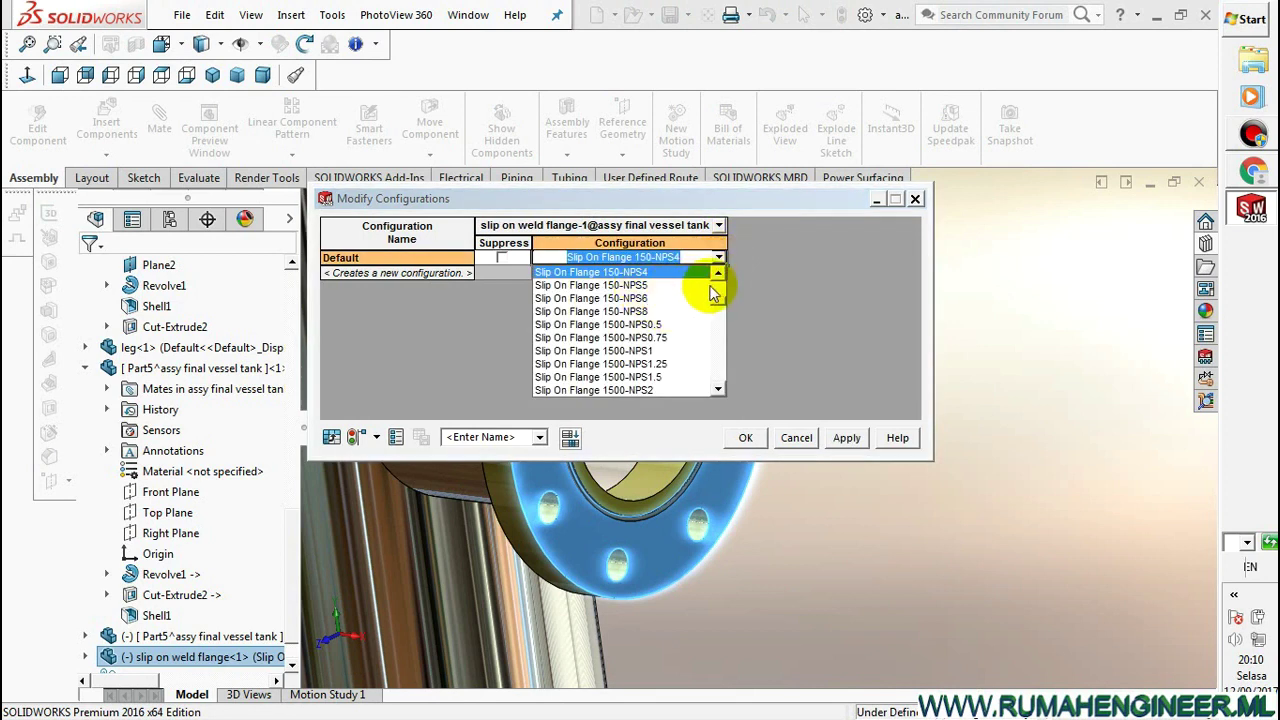
left_click_drag(722, 300, 725, 288)
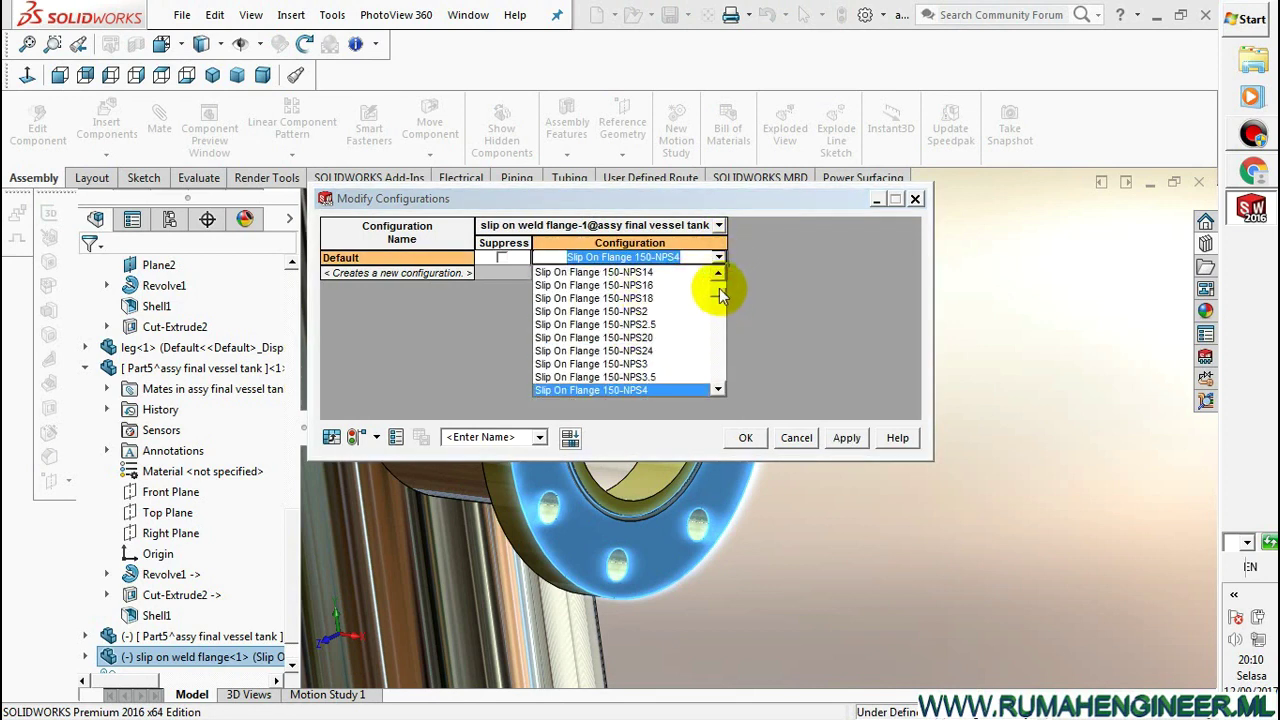
left_click(718, 389)
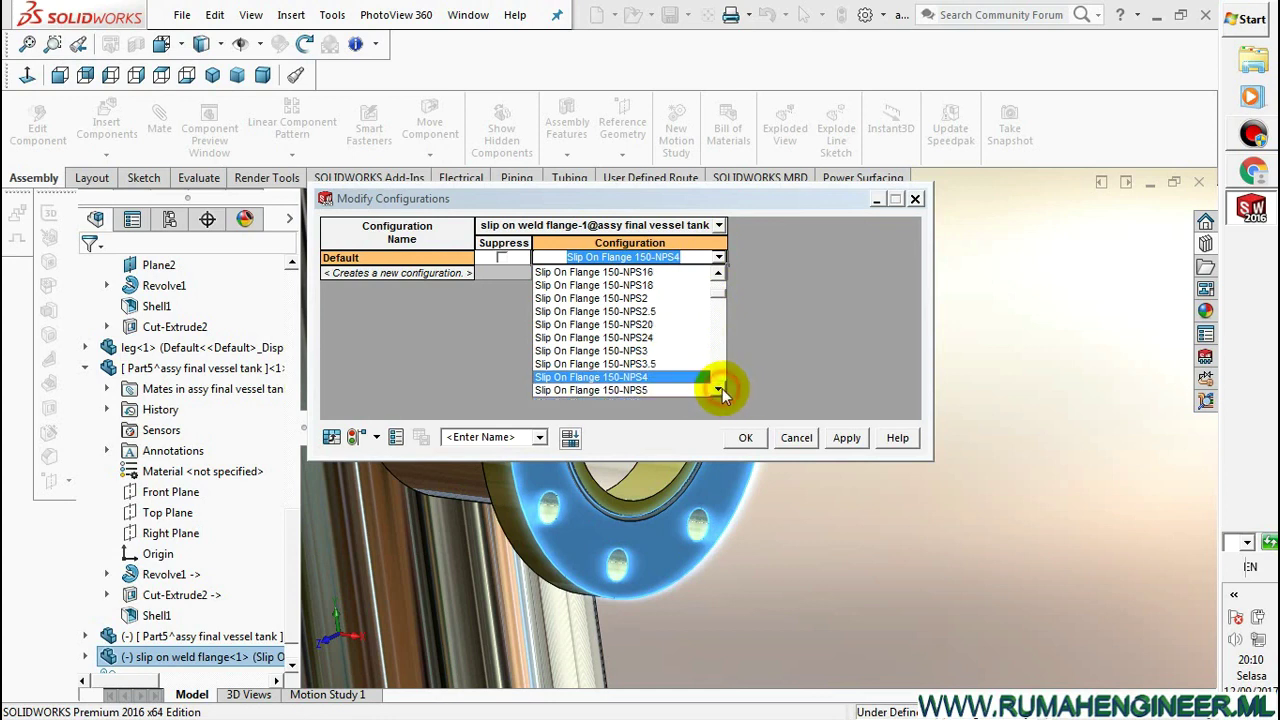
left_click(718, 389)
left_click(640, 378)
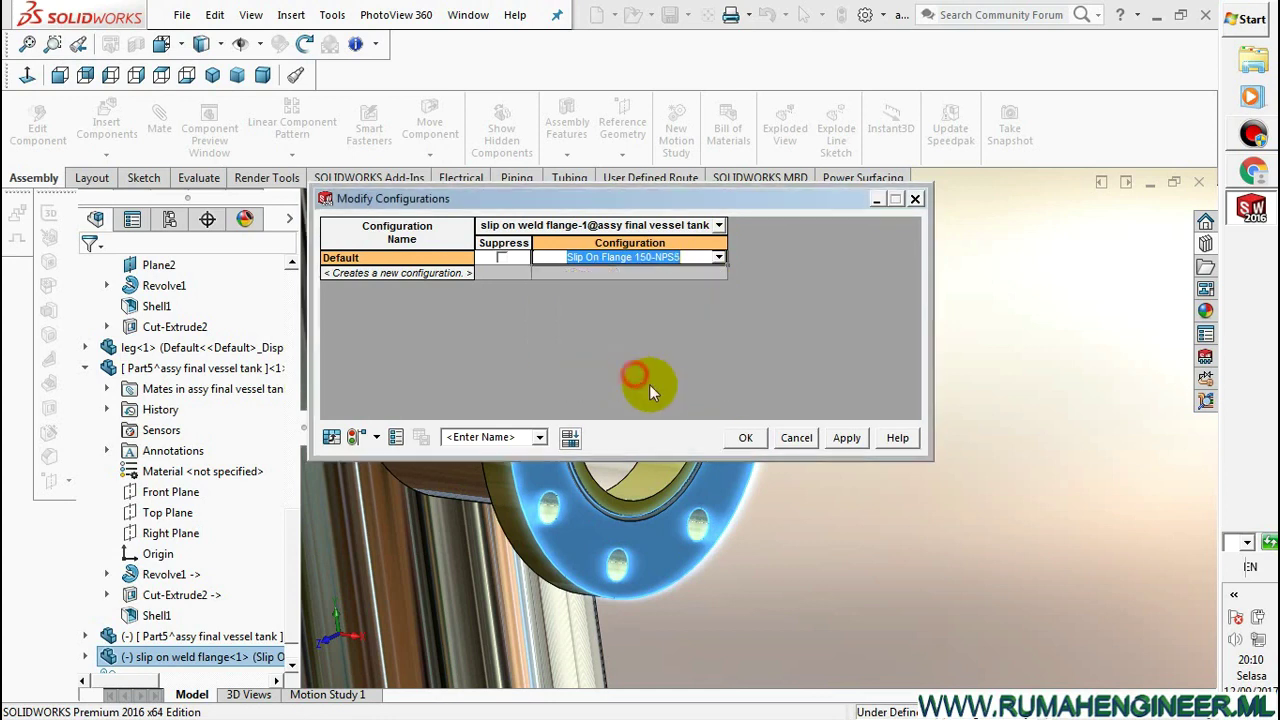
left_click(830, 438)
left_click(745, 437)
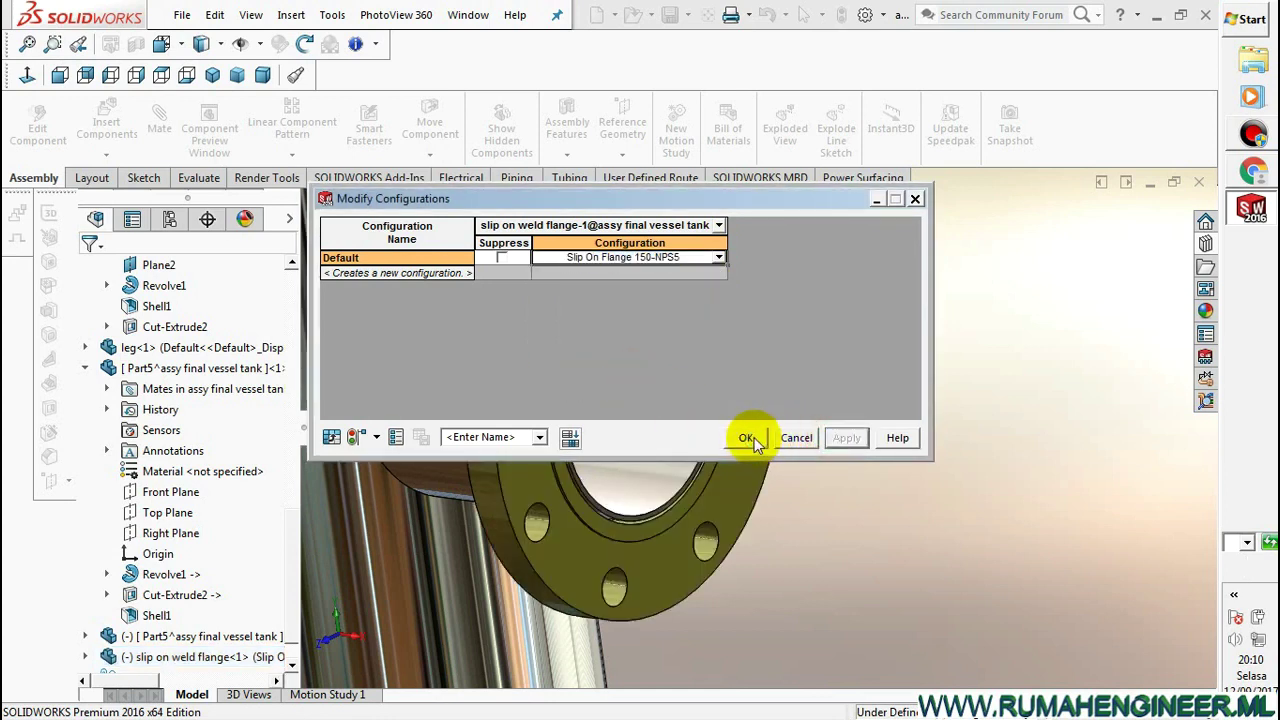
Orbit and zoom to view the resized flange beside the vessel
scroll(906, 500, "up", 3)
mouse_move(806, 460)
middle_mouse_down()
mouse_move(784, 424)
mouse_move(791, 403)
middle_mouse_up()
scroll(770, 340, "up", 3)
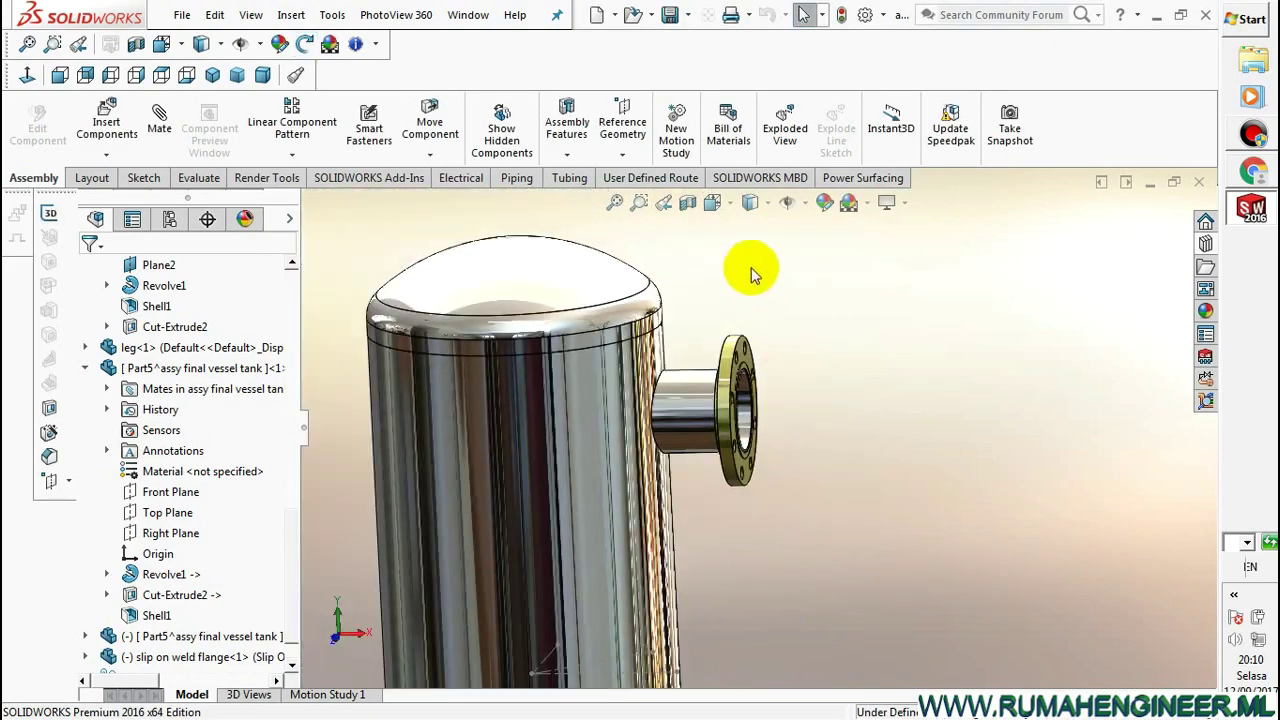
left_click(718, 202)
Drag a slip-on weld flange from the piping library onto the vessel's bottom nozzle and confirm its size
left_click(740, 281)
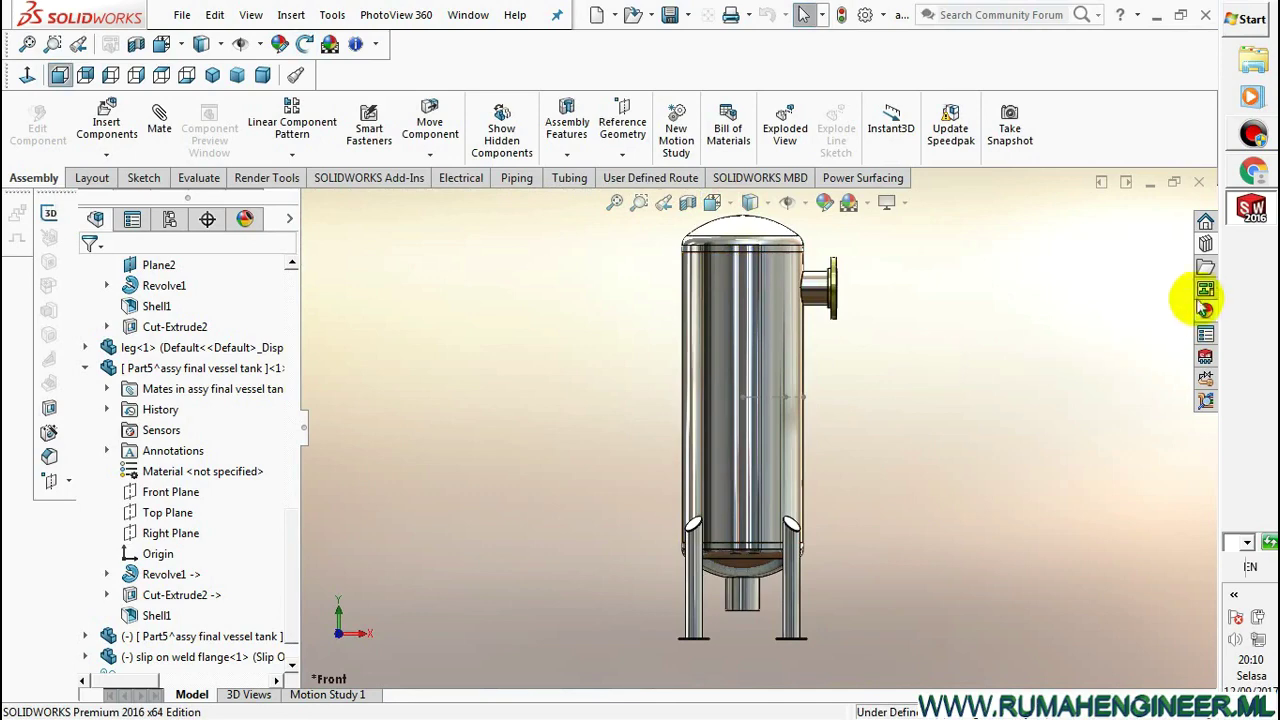
left_click(1207, 246)
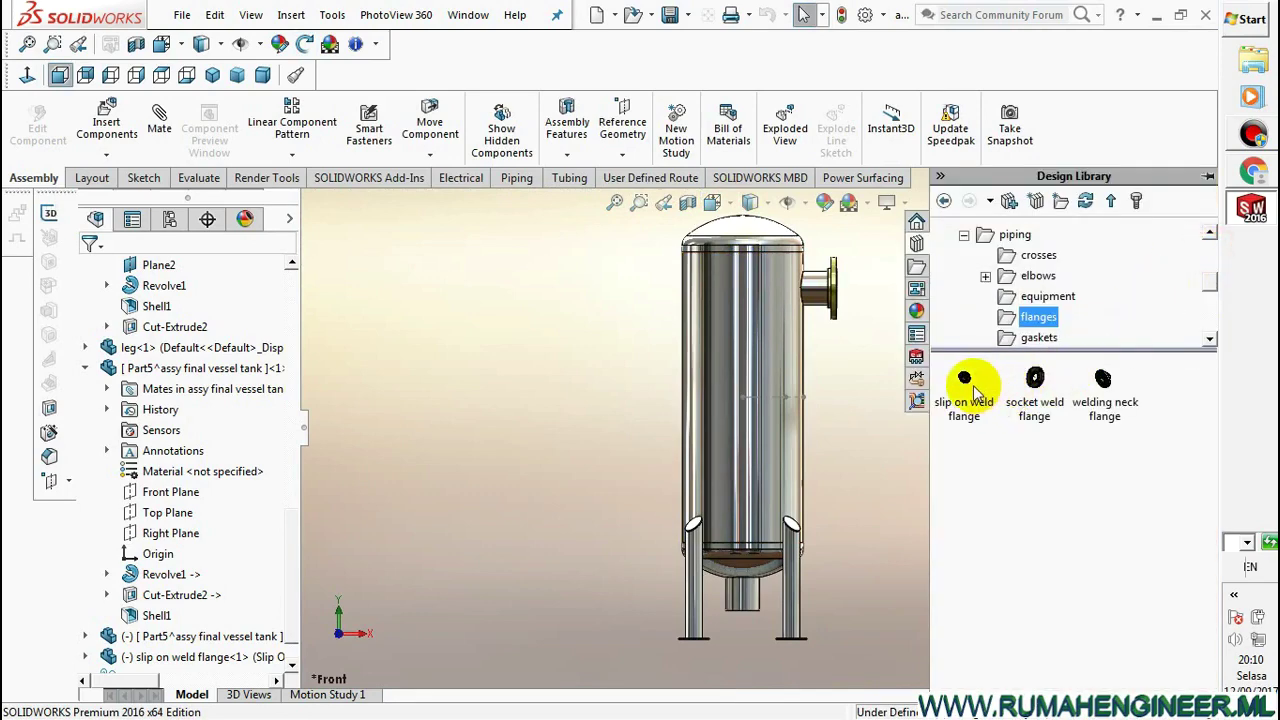
scroll(754, 623, "down", 3)
mouse_move(754, 623)
middle_mouse_down()
mouse_move(757, 563)
mouse_move(737, 523)
middle_mouse_up()
scroll(839, 453, "down", 3)
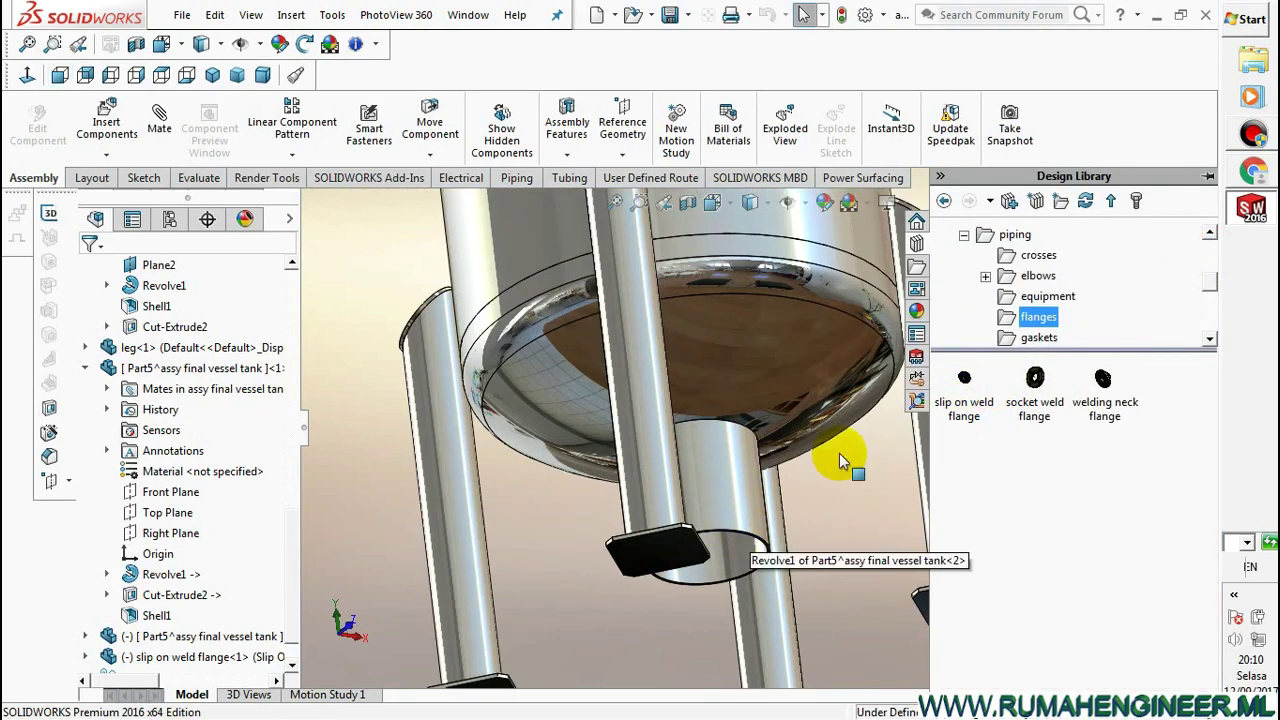
left_click_drag(969, 390, 755, 556)
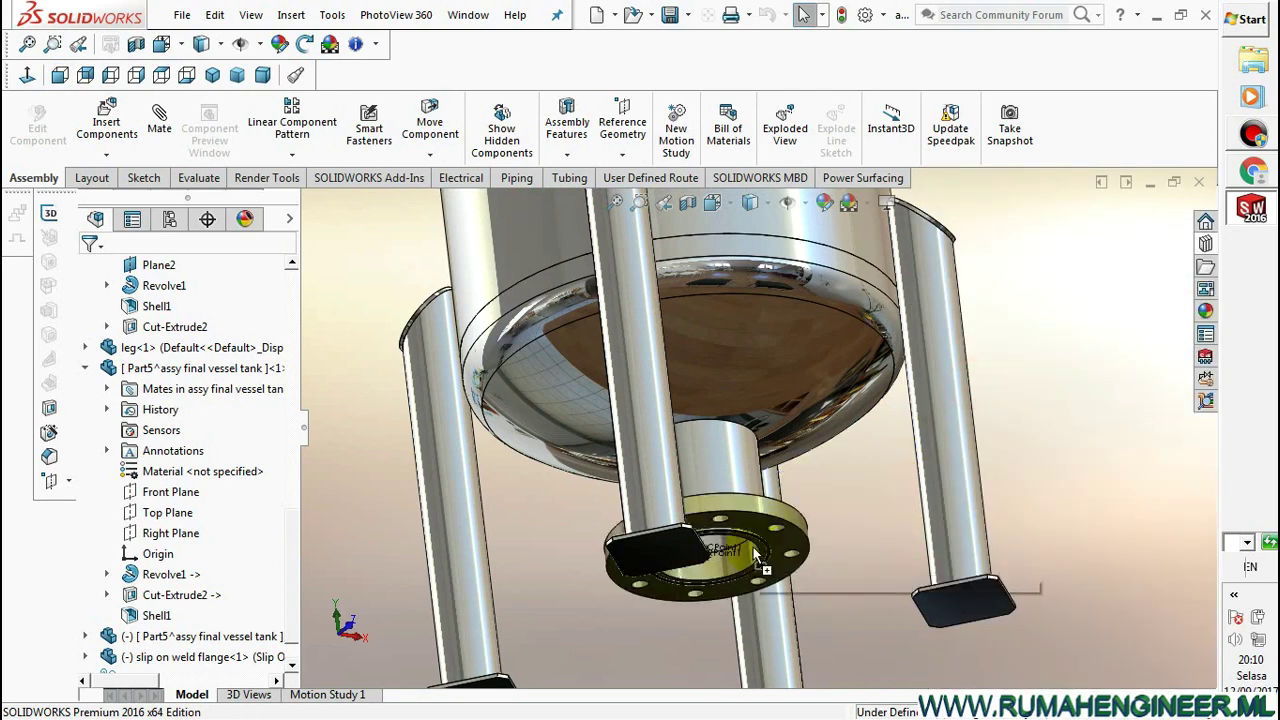
left_click_drag(755, 556, 756, 552)
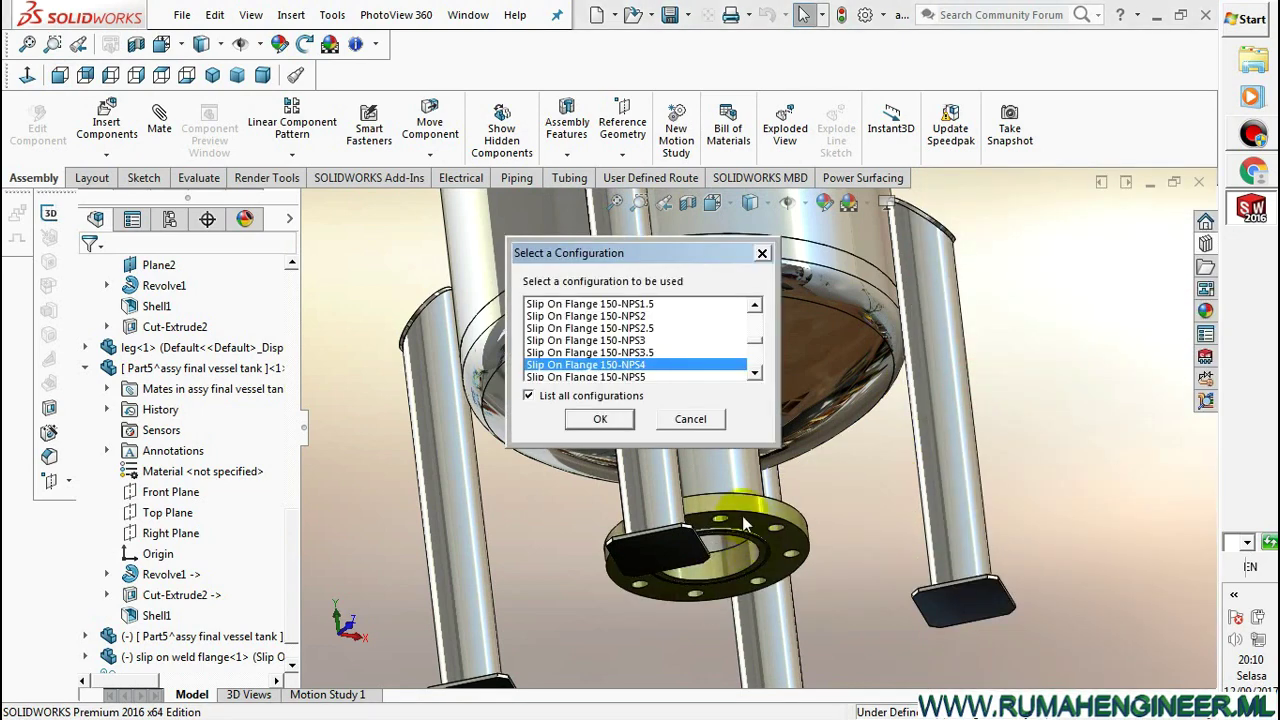
left_click(601, 419)
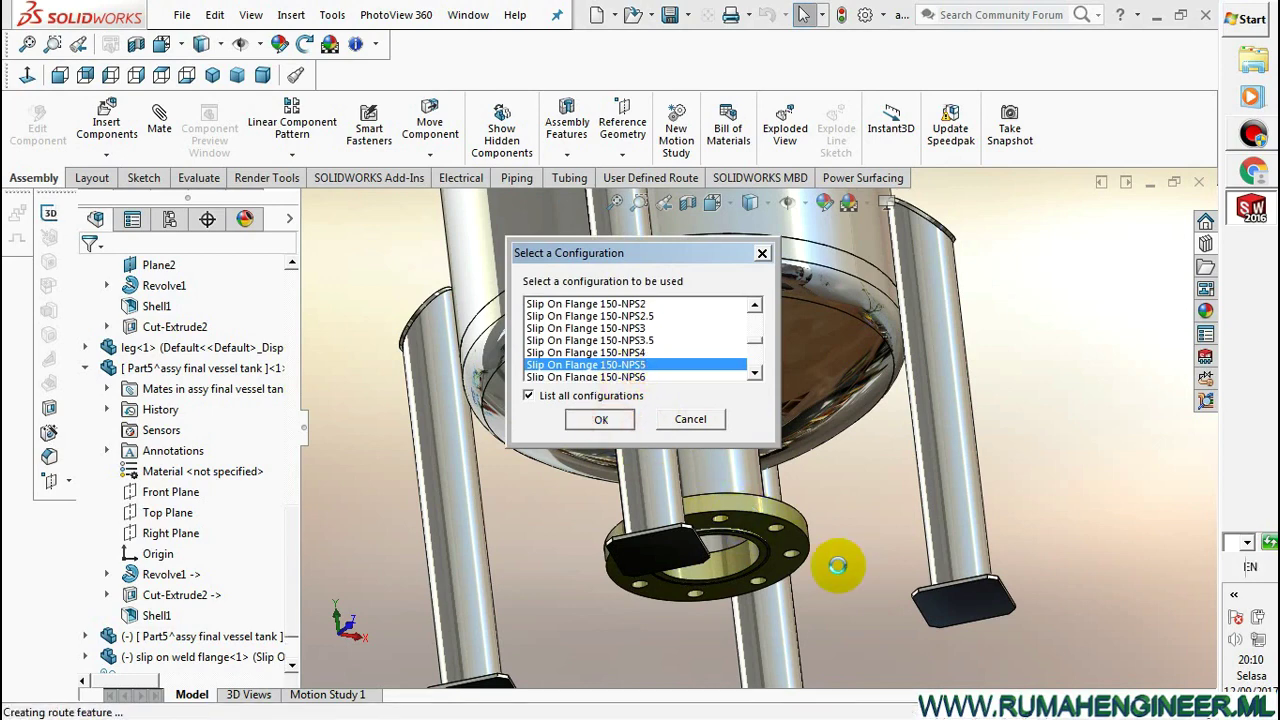
Inspect the new bottom flange, then return the vessel to the Front view
scroll(795, 580, "down", 3)
mouse_move(786, 575)
middle_mouse_down()
mouse_move(691, 551)
mouse_move(686, 598)
middle_mouse_up()
scroll(700, 590, "up", 5)
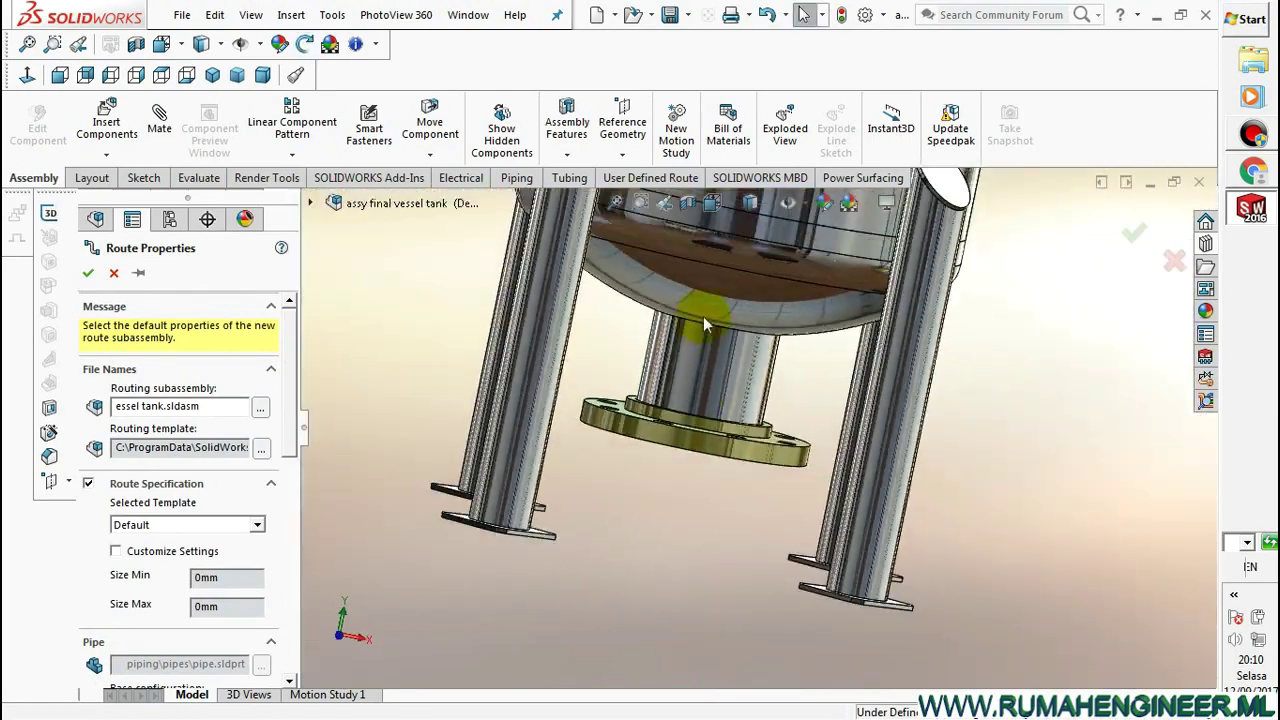
left_click(730, 207)
left_click(734, 286)
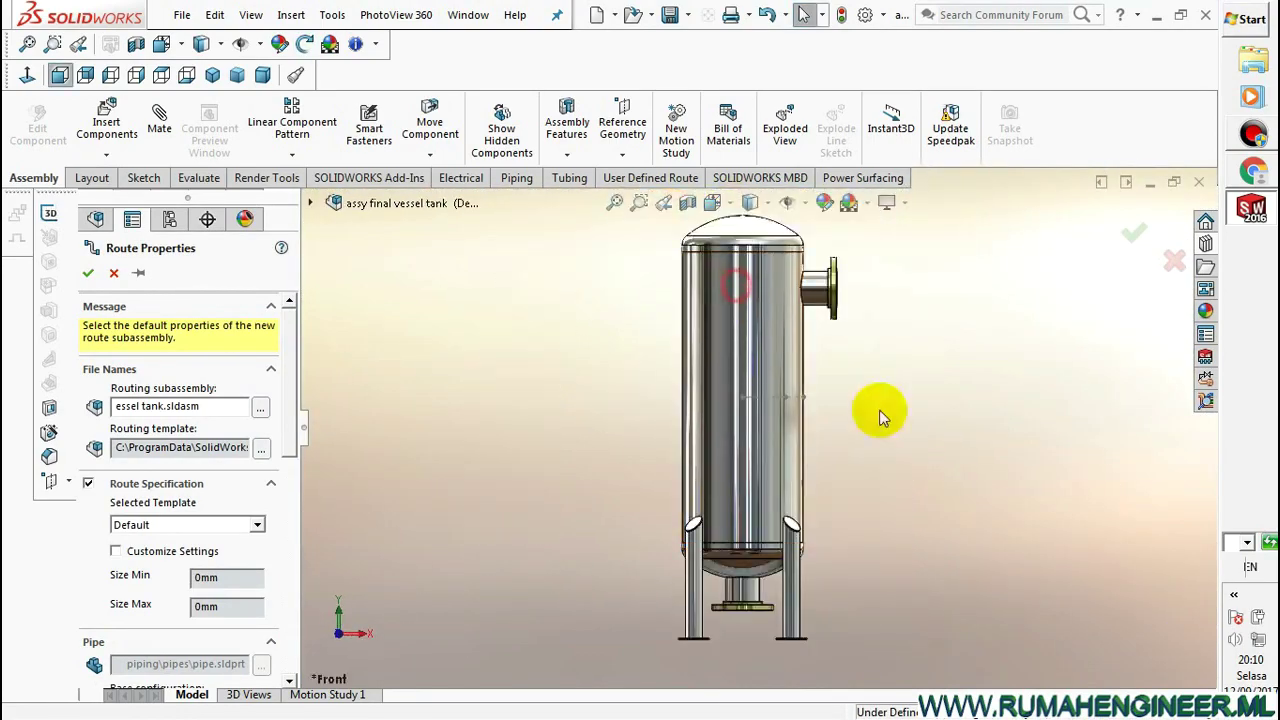
Cancel the new route's properties and exit the route sketch, viewing from the front
scroll(765, 595, "down", 3)
scroll(759, 580, "down", 3)
mouse_move(777, 500)
middle_mouse_down()
mouse_move(700, 571)
mouse_move(705, 653)
mouse_move(749, 651)
mouse_move(849, 569)
mouse_move(834, 540)
mouse_move(765, 492)
mouse_move(766, 457)
middle_mouse_up()
scroll(766, 457, "up", 3)
left_click(730, 204)
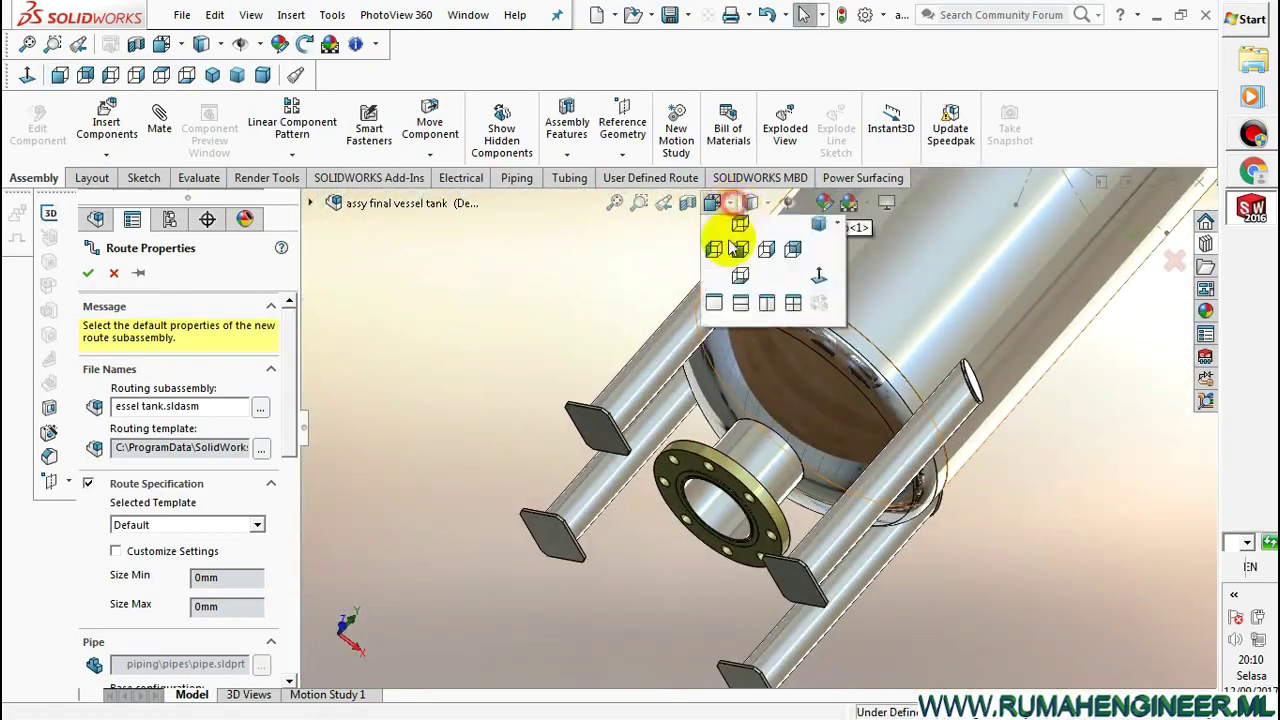
left_click(740, 283)
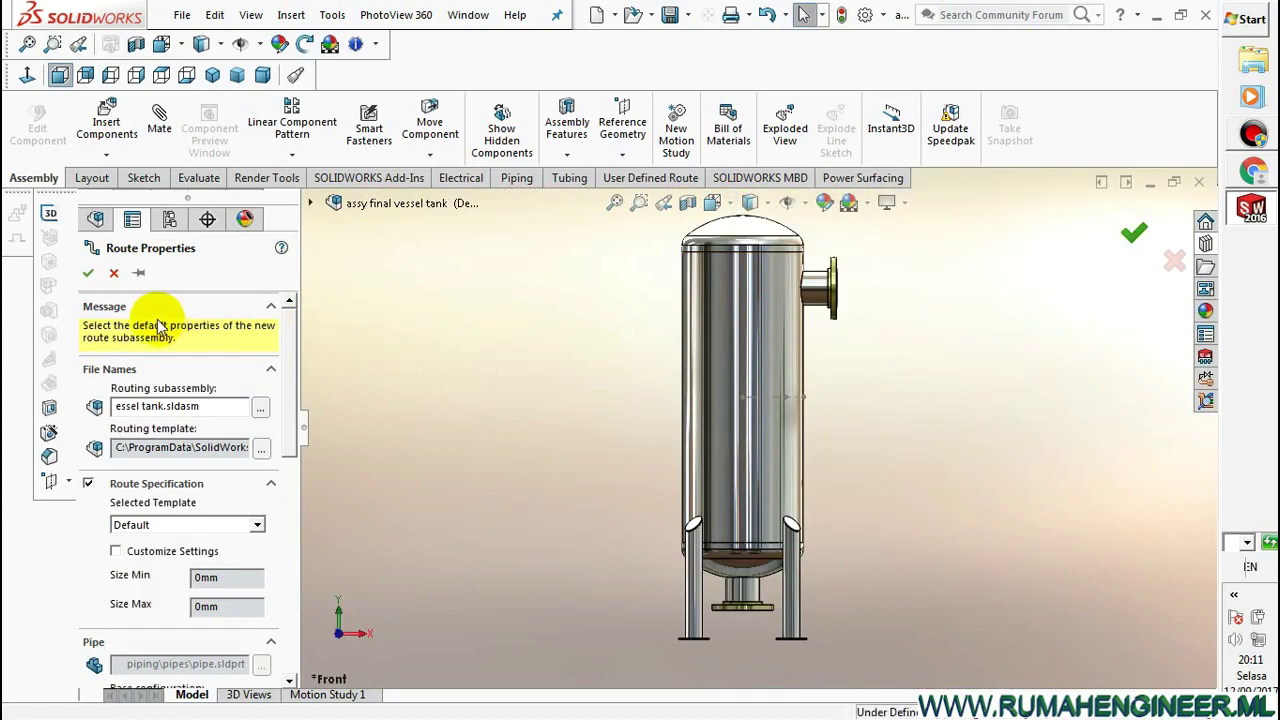
left_click(115, 278)
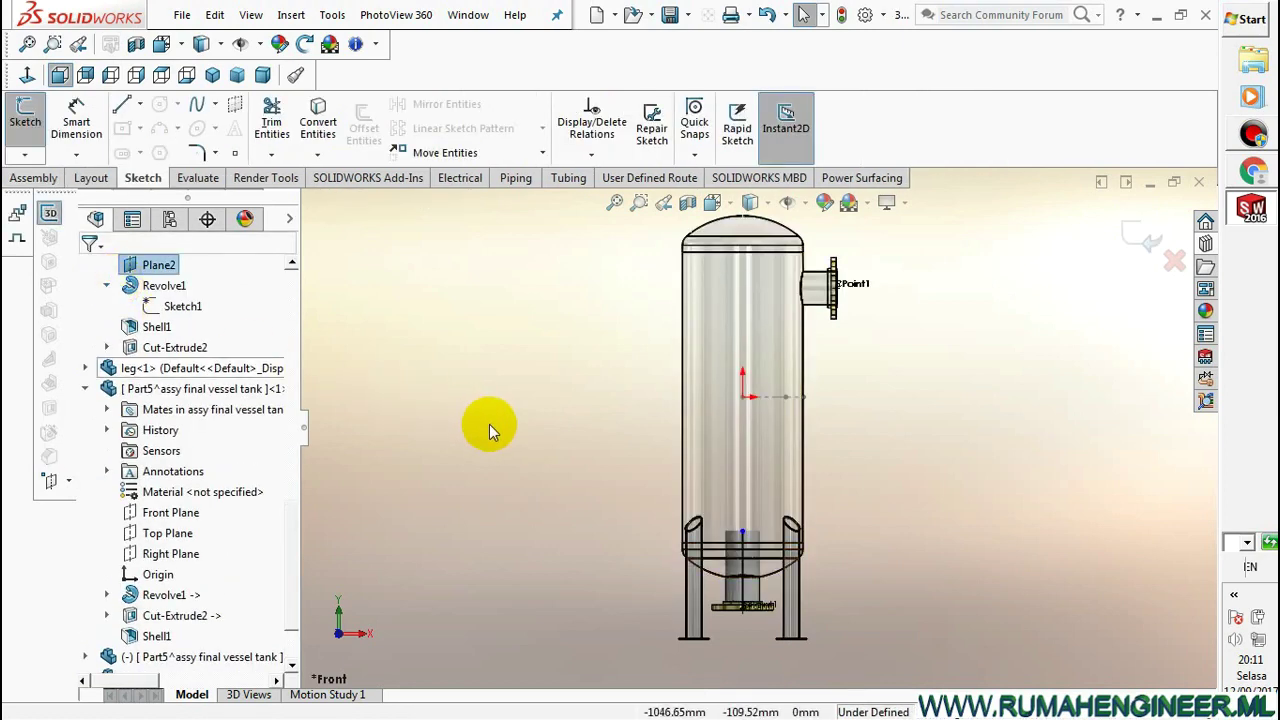
left_click(1141, 240)
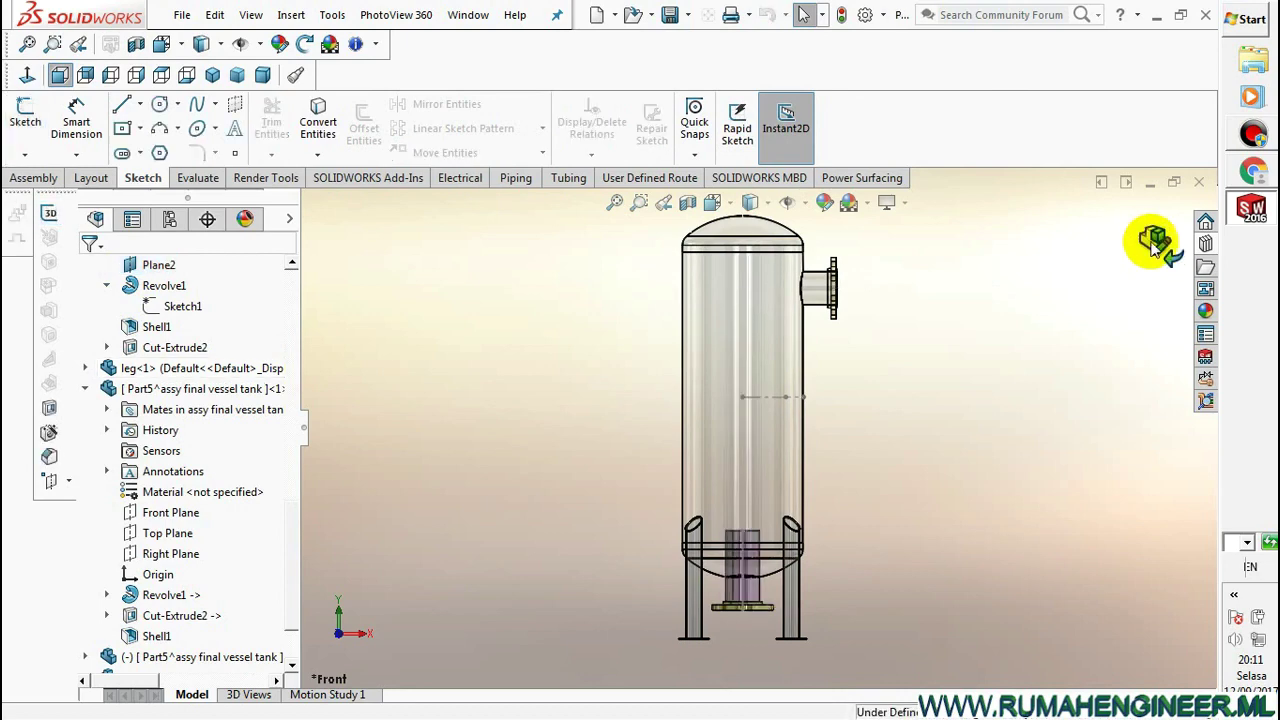
Delete the 5 in Schedule 40 Pipe_2 component below the bottom nozzle
scroll(755, 565, "down", 3)
left_click(775, 485)
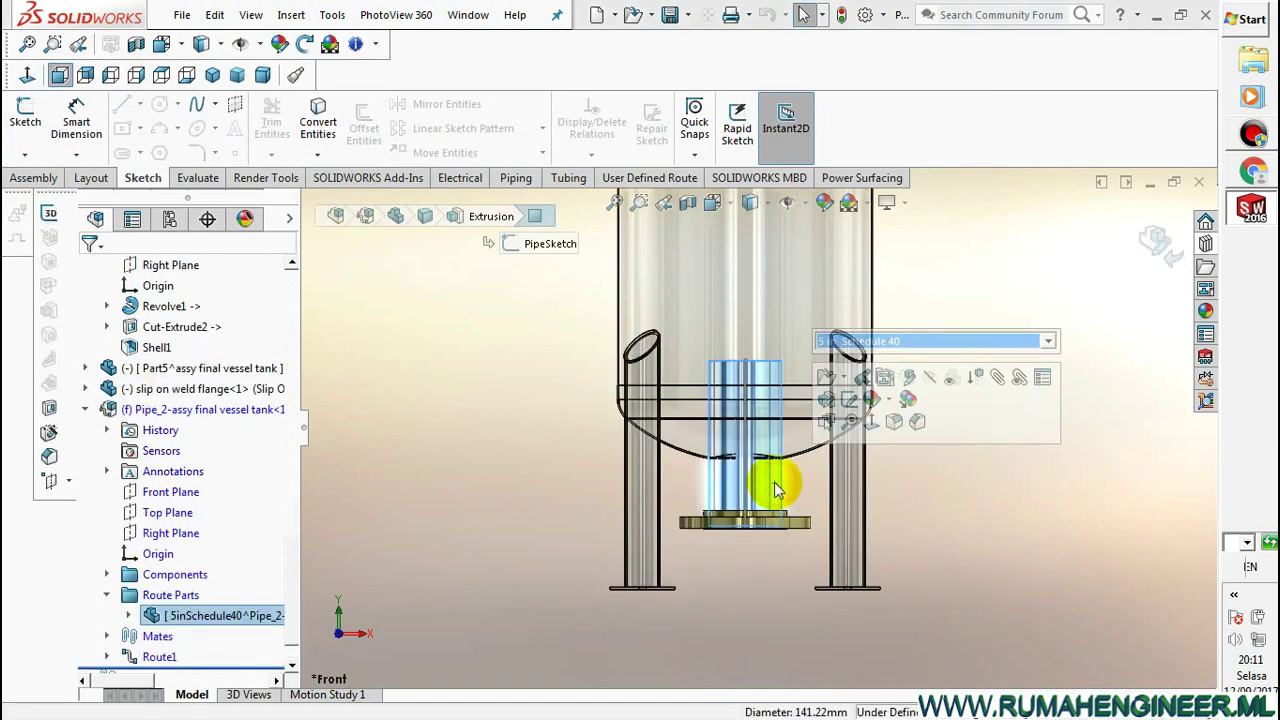
right_click(775, 484)
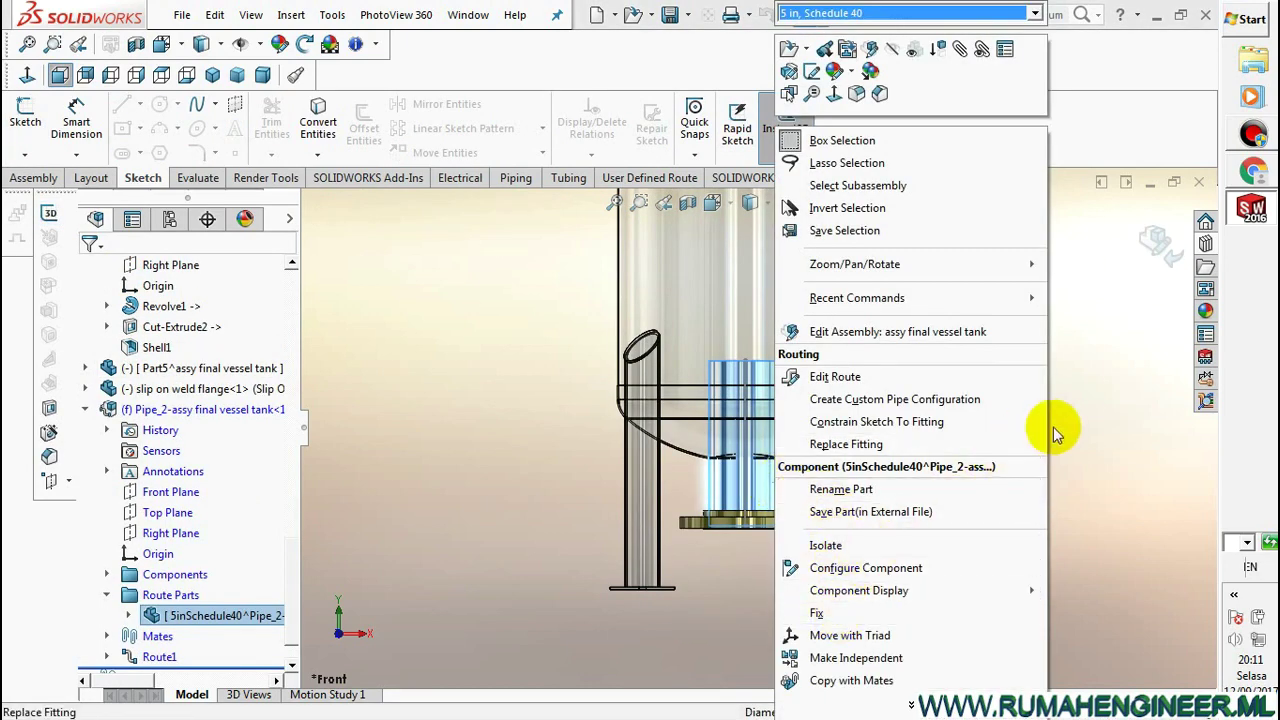
left_click(1095, 425)
right_click(772, 487)
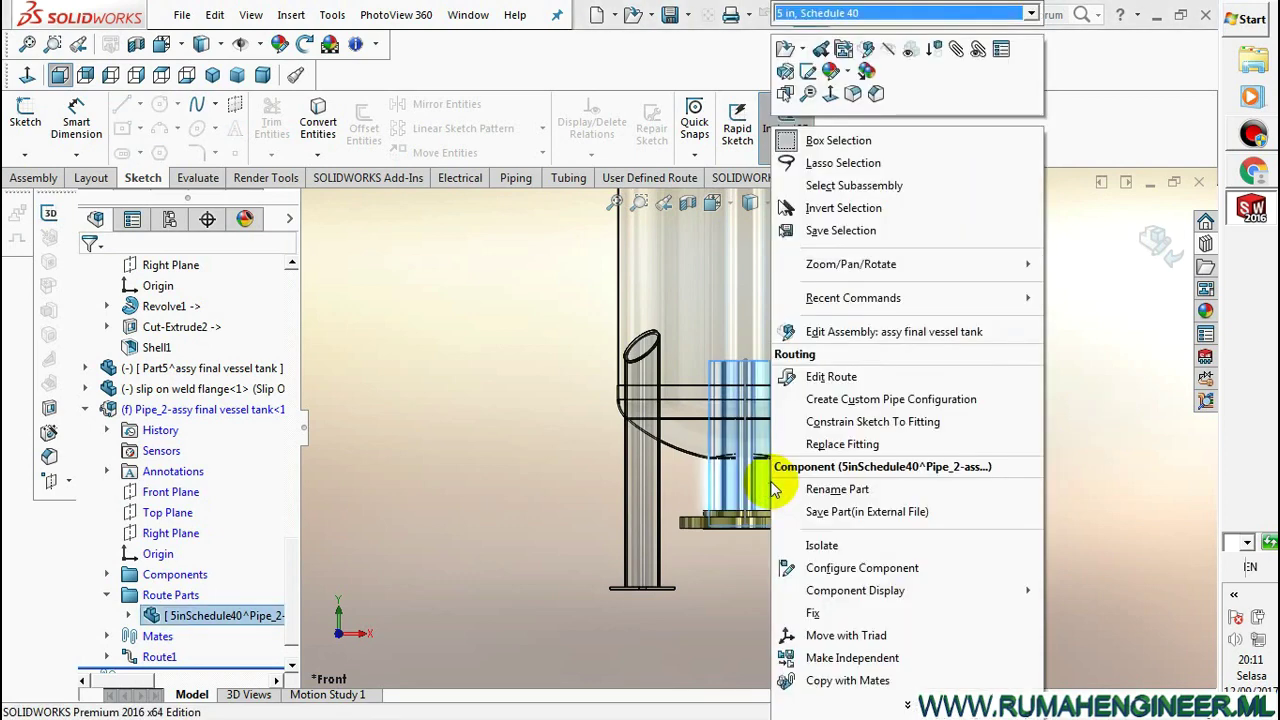
right_click(251, 612)
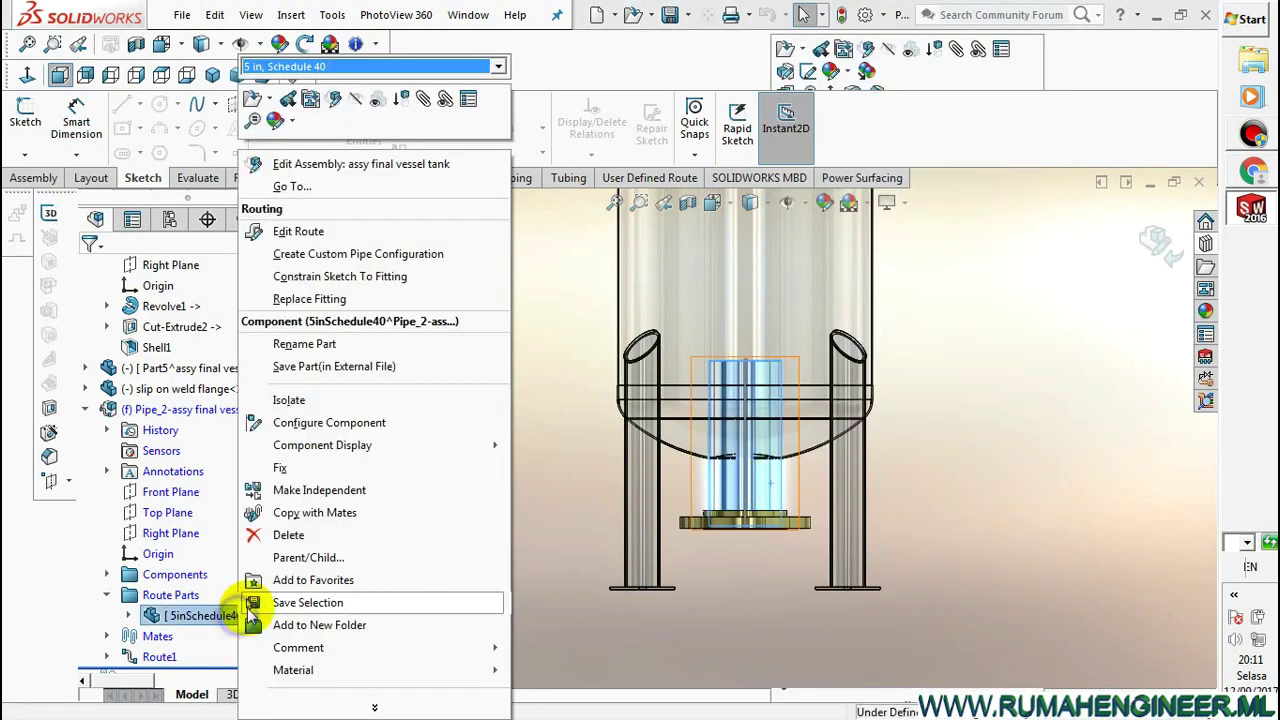
left_click(289, 535)
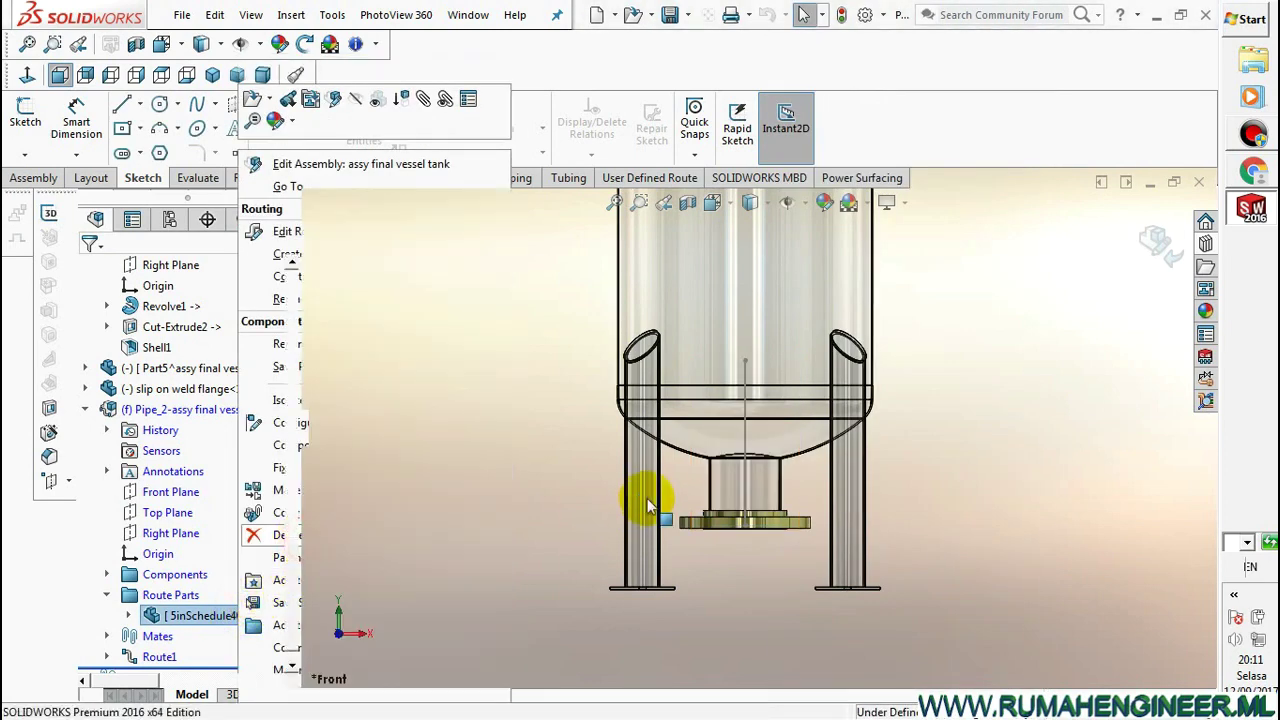
Exit route editing back to the vessel assembly and hide the leftover route sketch
left_click(1150, 251)
left_click(747, 427)
left_click(820, 369)
mouse_move(980, 400)
middle_mouse_down()
mouse_move(887, 432)
mouse_move(894, 457)
middle_mouse_up()
scroll(935, 437, "up", 3)
scroll(814, 320, "down", 3)
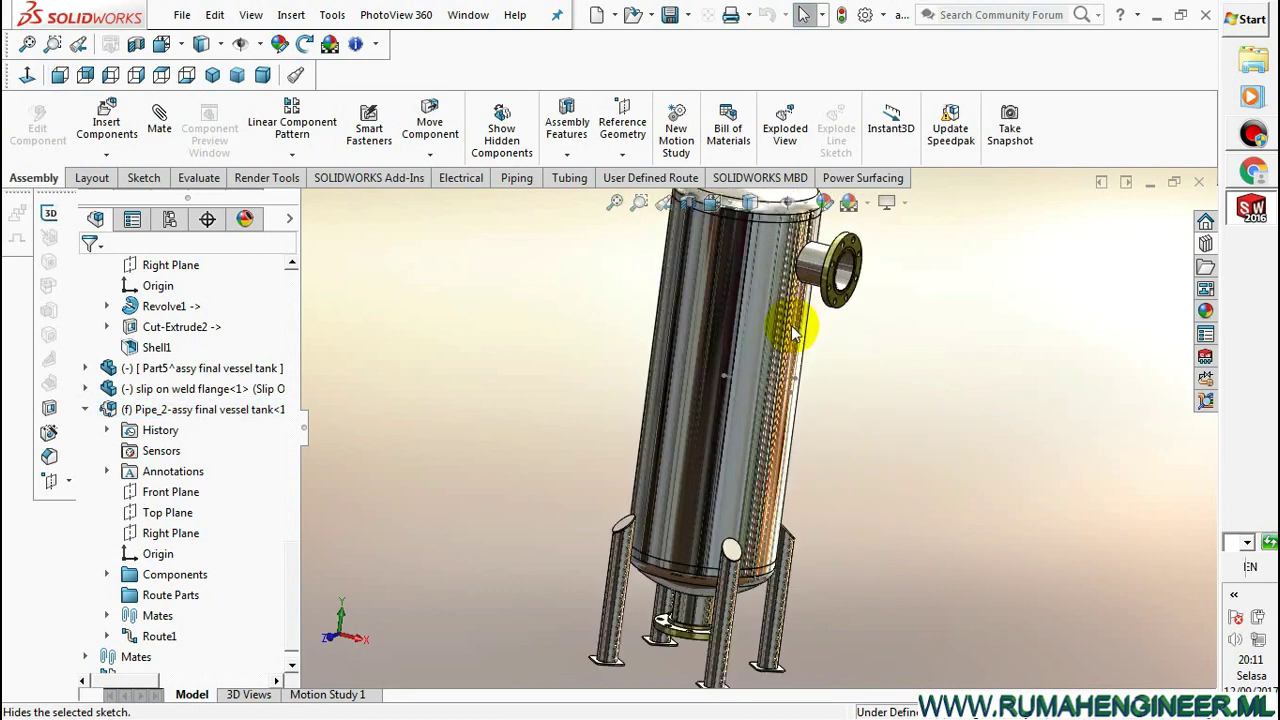
scroll(726, 425, "down", 5)
Set the vessel to Front view and Save All modified documents
left_click(740, 442)
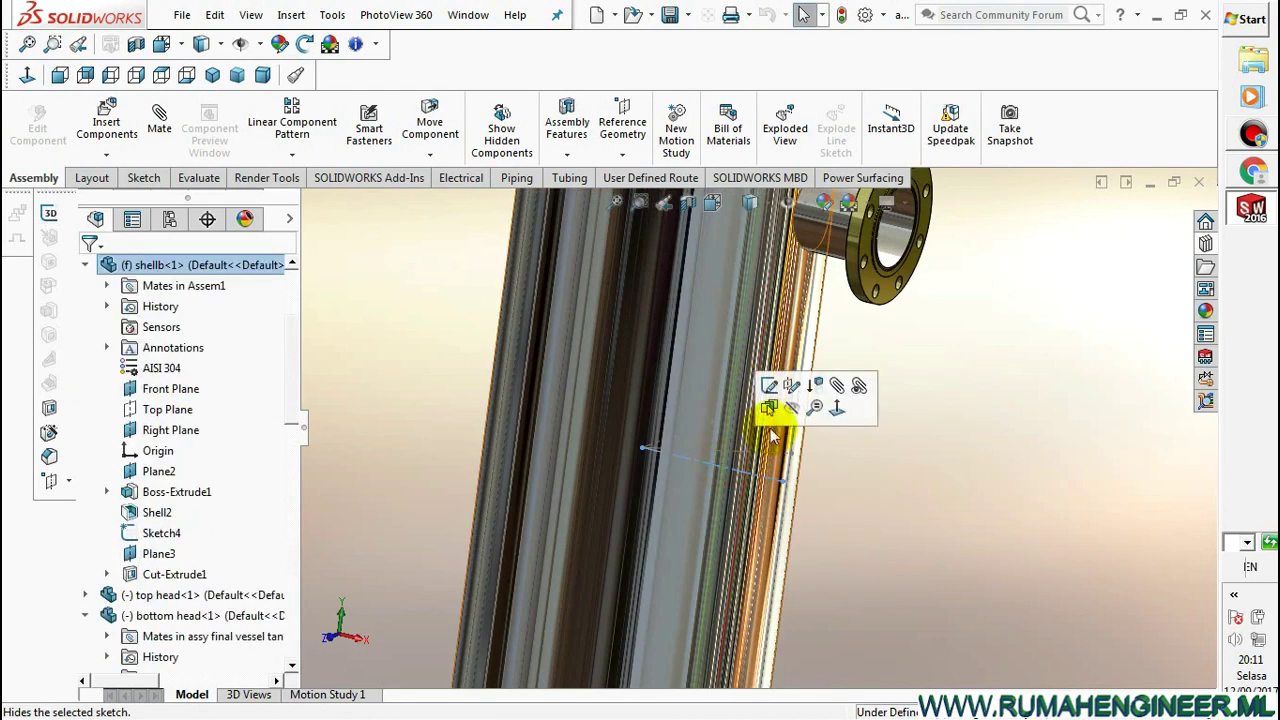
key("f")
mouse_move(961, 428)
middle_mouse_down()
mouse_move(869, 441)
mouse_move(912, 424)
middle_mouse_up()
left_click(750, 202)
left_click(735, 285)
left_click(984, 380)
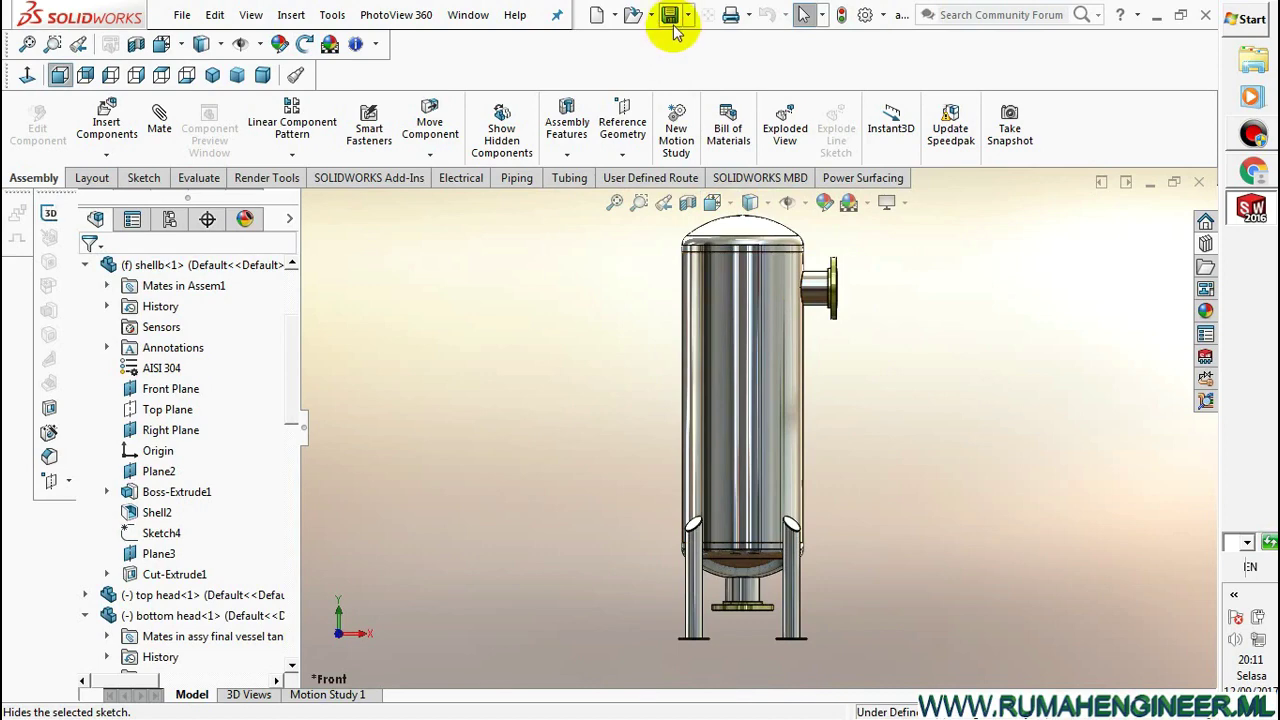
left_click(670, 14)
left_click(416, 291)
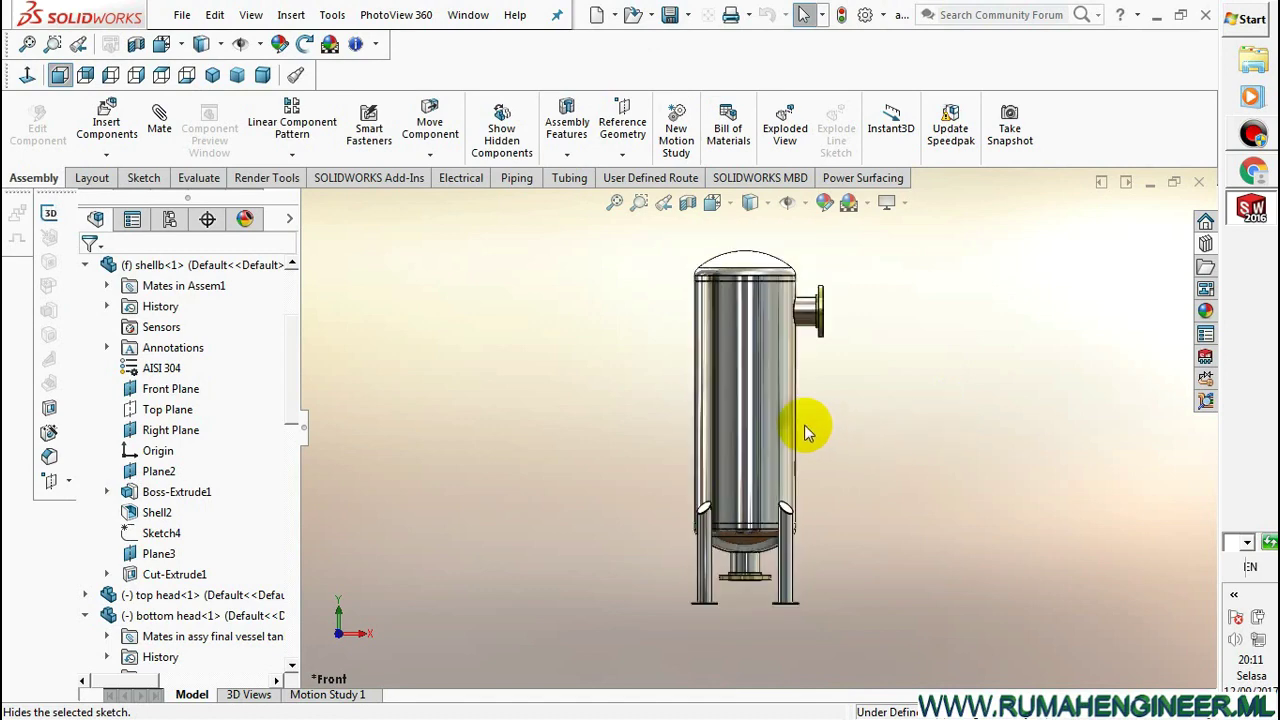
scroll(804, 424, "up", 2)
middle_click_drag(827, 441, 808, 549)
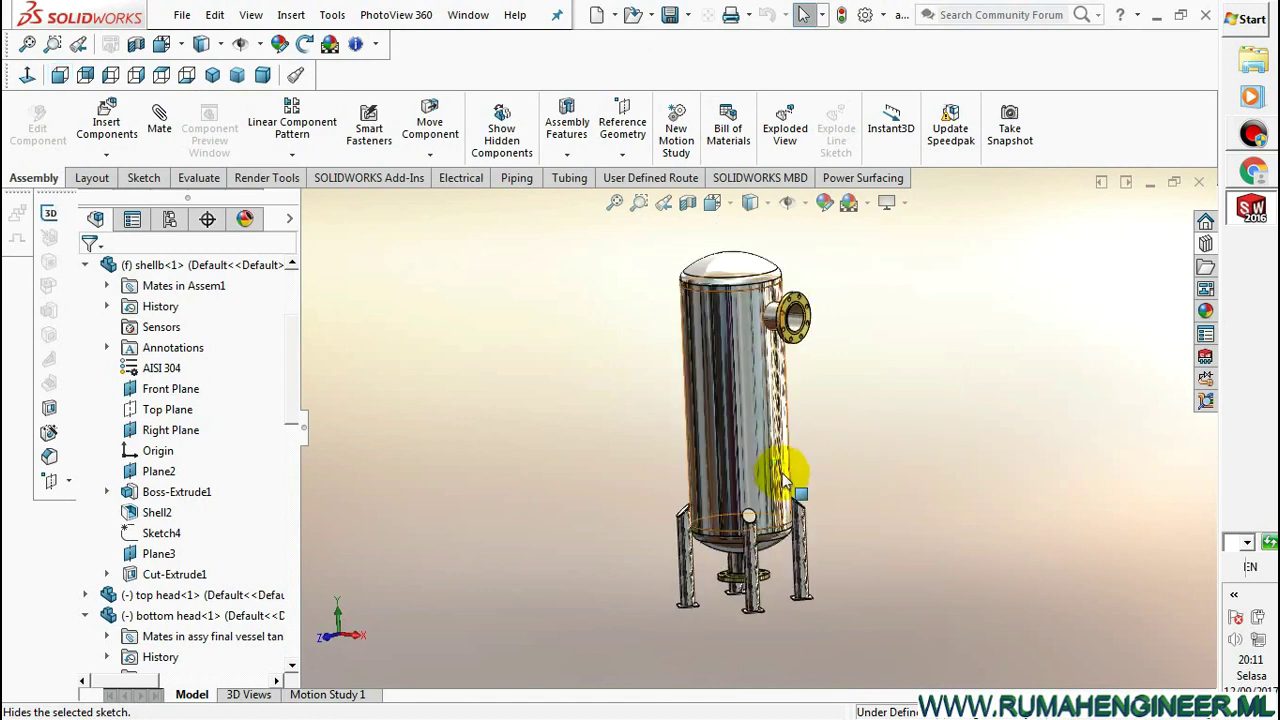
scroll(800, 557, "down", 5)
scroll(800, 556, "up", 3)
scroll(775, 585, "down", 5)
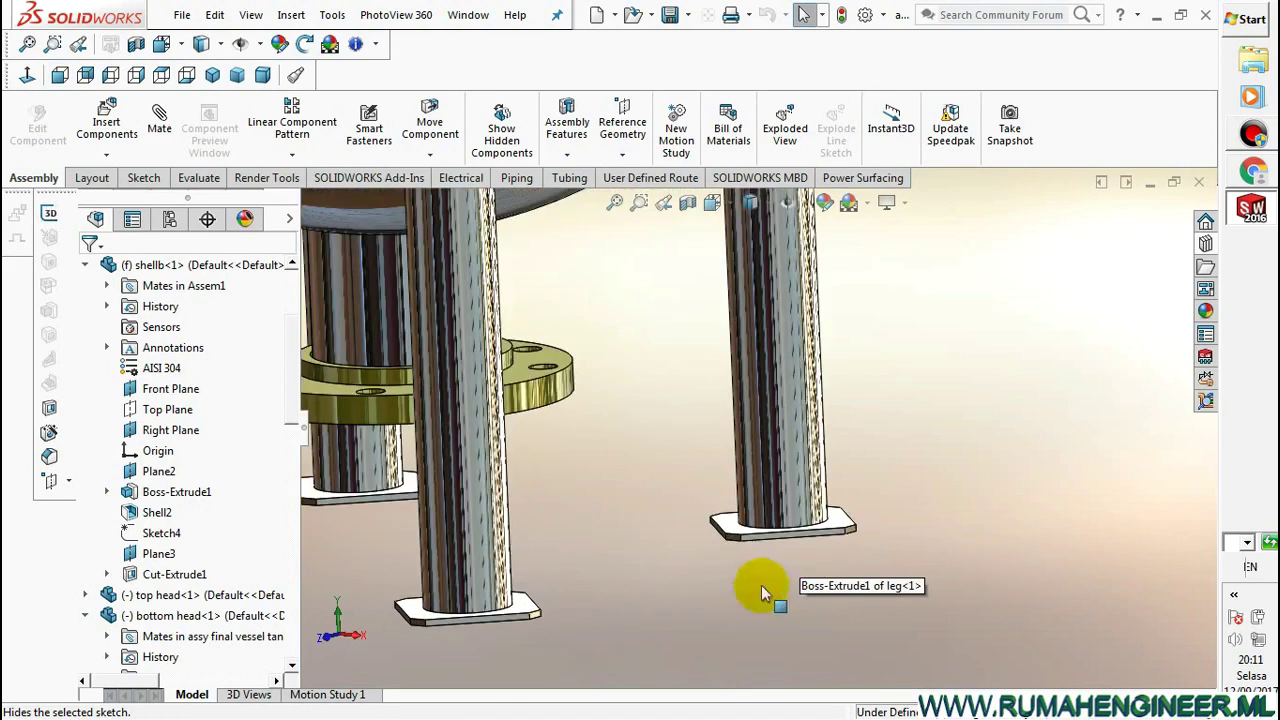
middle_click_drag(767, 557, 770, 599)
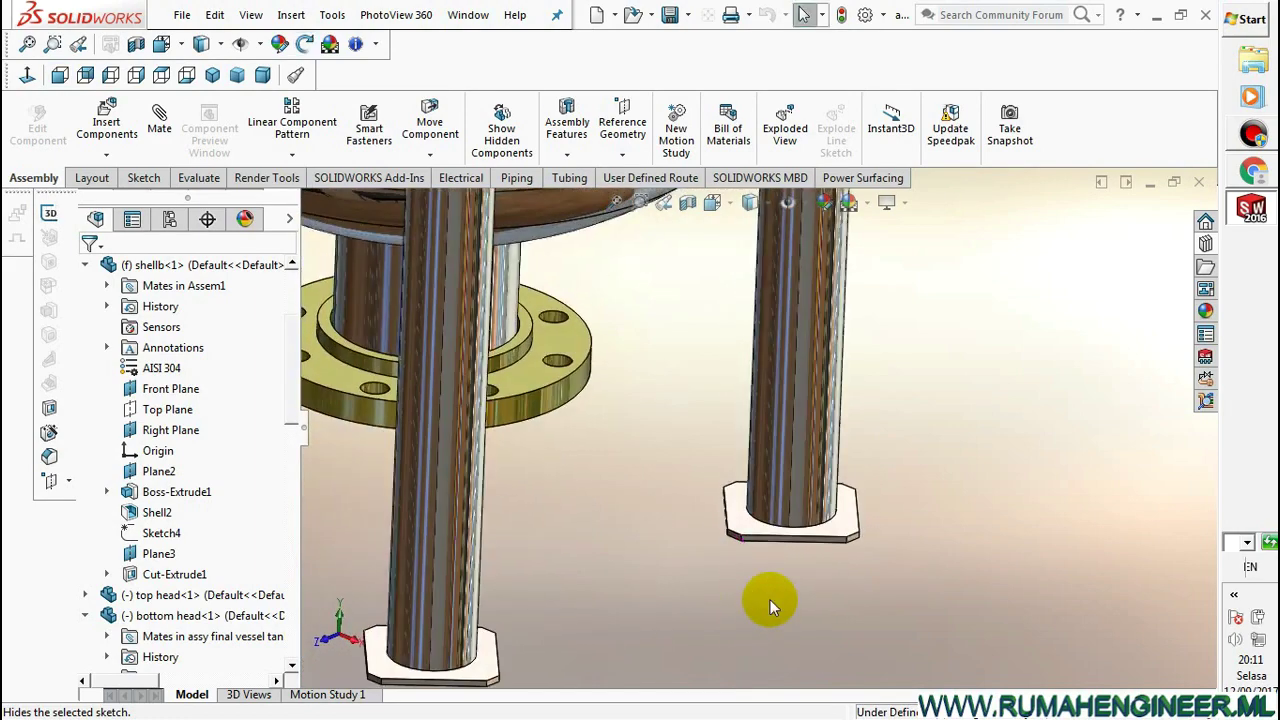
scroll(770, 599, "up", 3)
scroll(532, 503, "down", 2)
scroll(552, 502, "down", 2)
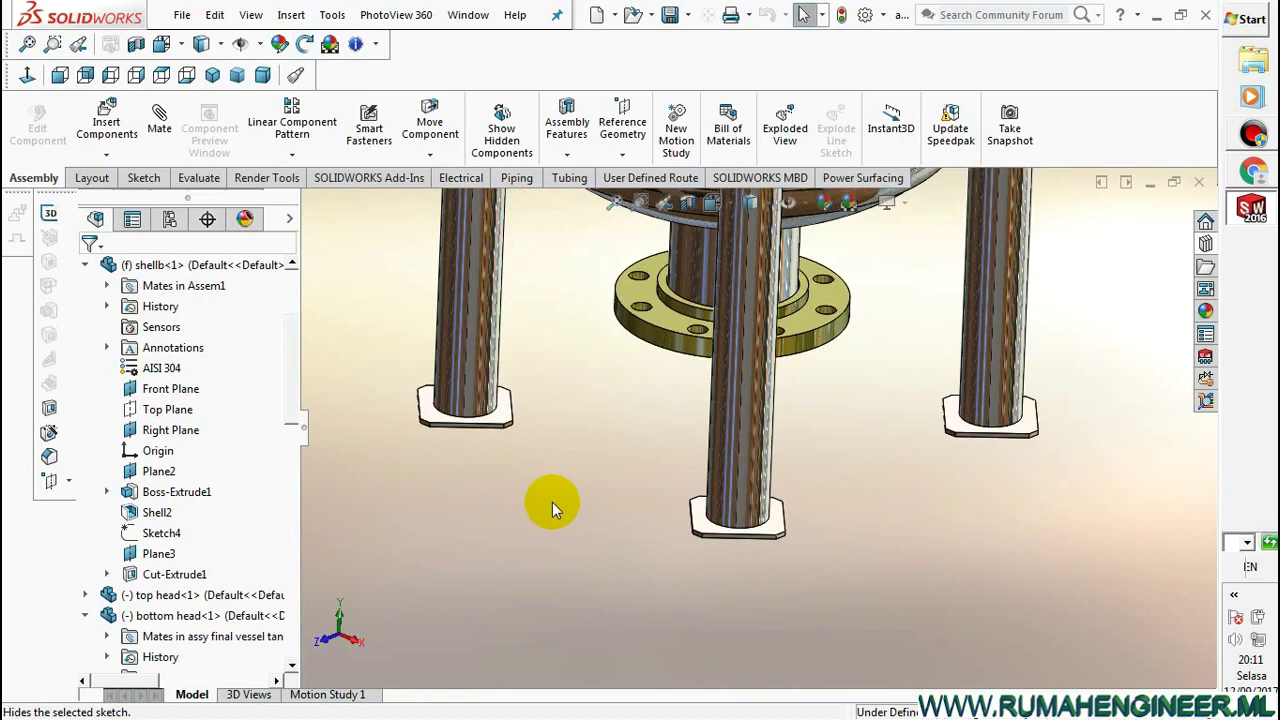
scroll(628, 381, "up", 2)
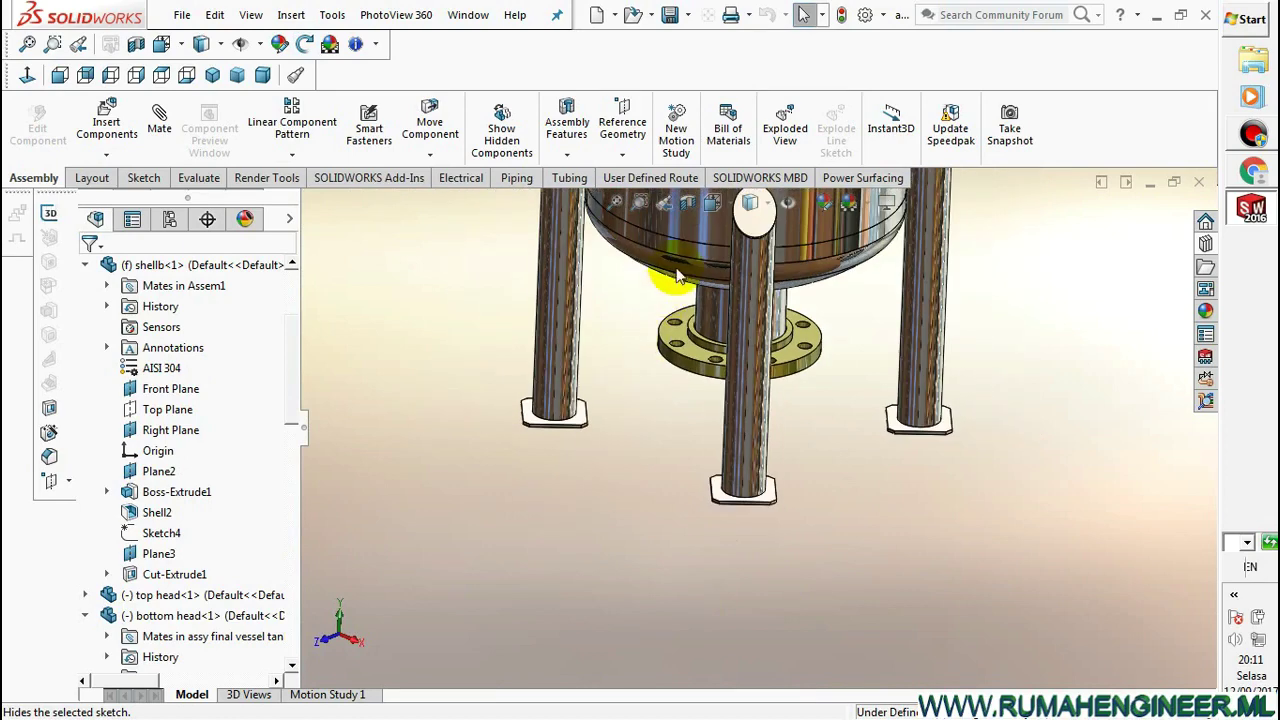
left_click(713, 203)
left_click(741, 284)
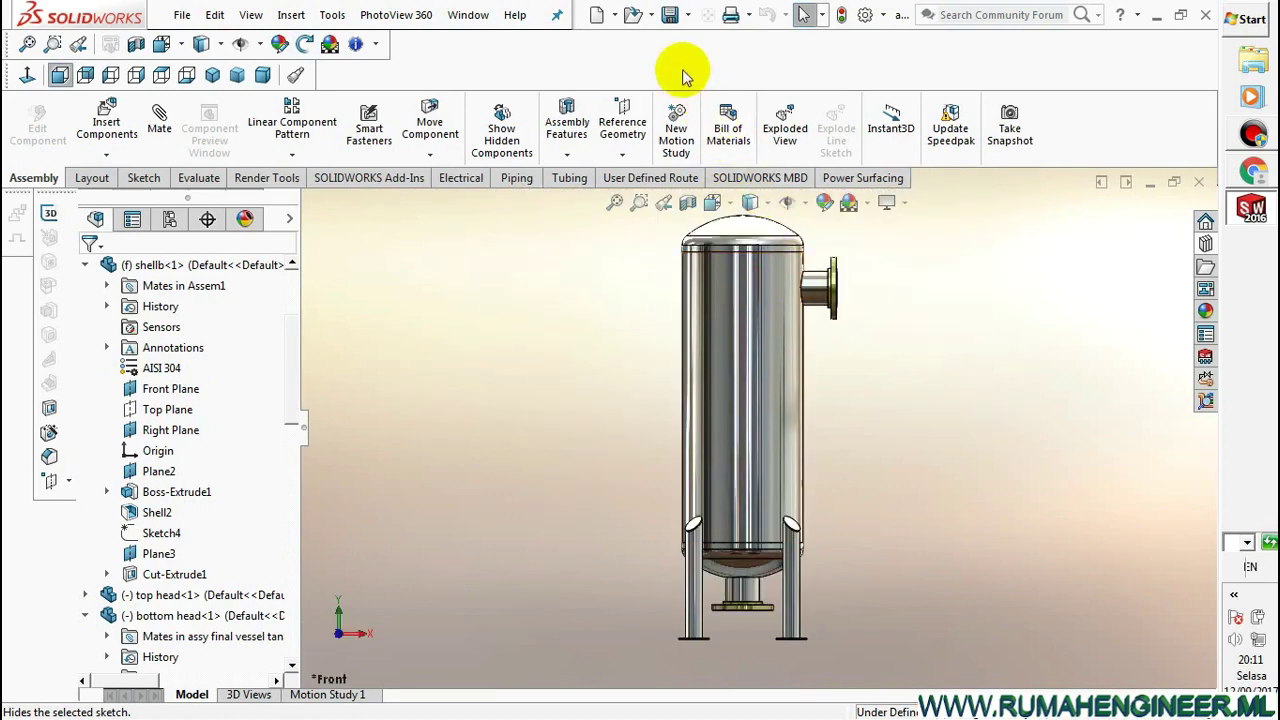